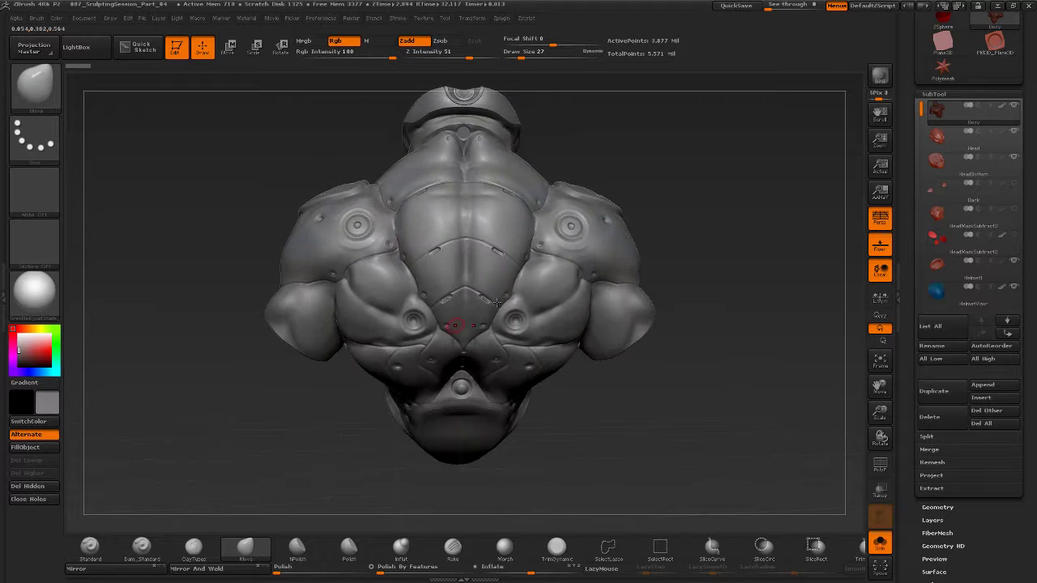
# Make the Standard brush active for sculpting the armoured torso.
pyautogui.keyDown('alt'); pyautogui.moveTo(625, 425); pyautogui.dragTo(628, 478); pyautogui.keyUp('alt')
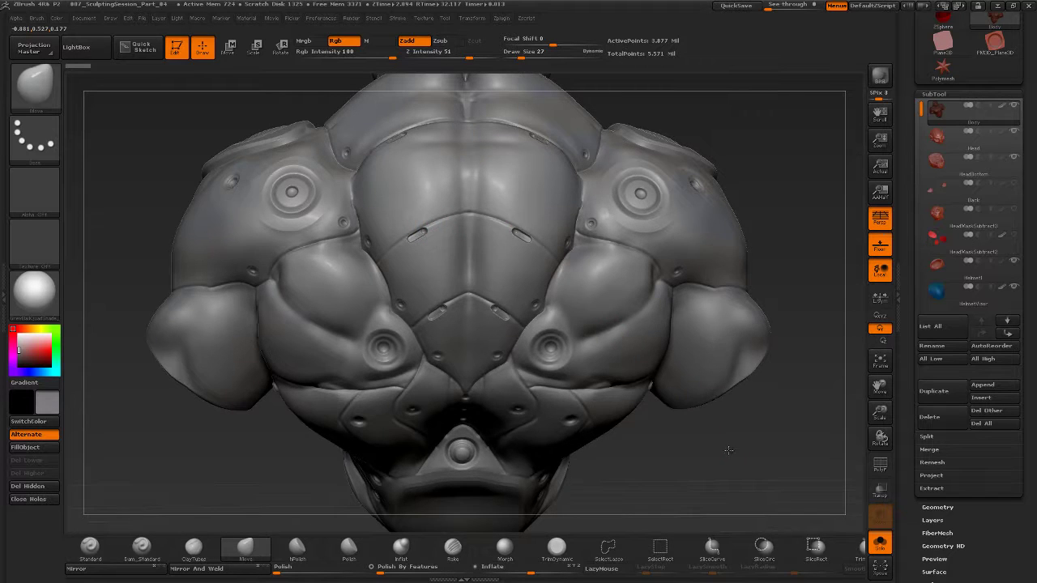
pyautogui.moveTo(733, 451)
pyautogui.mouseDown()
pyautogui.moveTo(730, 518)
pyautogui.moveTo(680, 422)
pyautogui.moveTo(627, 266)
pyautogui.mouseUp()
pyautogui.moveTo(733, 355)
pyautogui.mouseDown()
pyautogui.moveTo(755, 410)
pyautogui.moveTo(683, 451)
pyautogui.moveTo(695, 466)
pyautogui.moveTo(731, 461)
pyautogui.moveTo(704, 414)
pyautogui.moveTo(719, 418)
pyautogui.mouseUp()
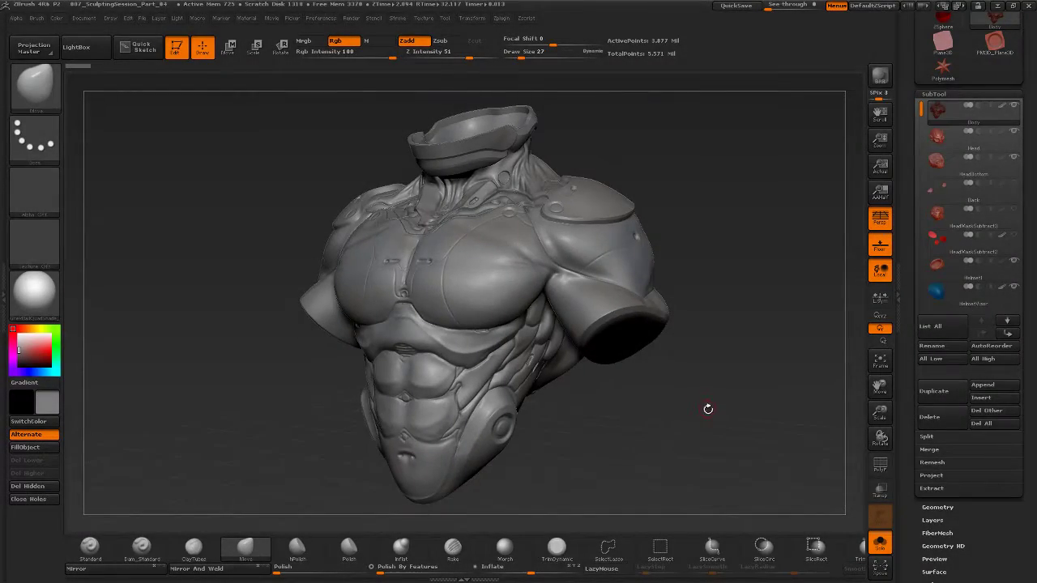
pyautogui.moveTo(705, 410)
pyautogui.mouseDown()
pyautogui.moveTo(690, 414)
pyautogui.moveTo(709, 420)
pyautogui.mouseUp()
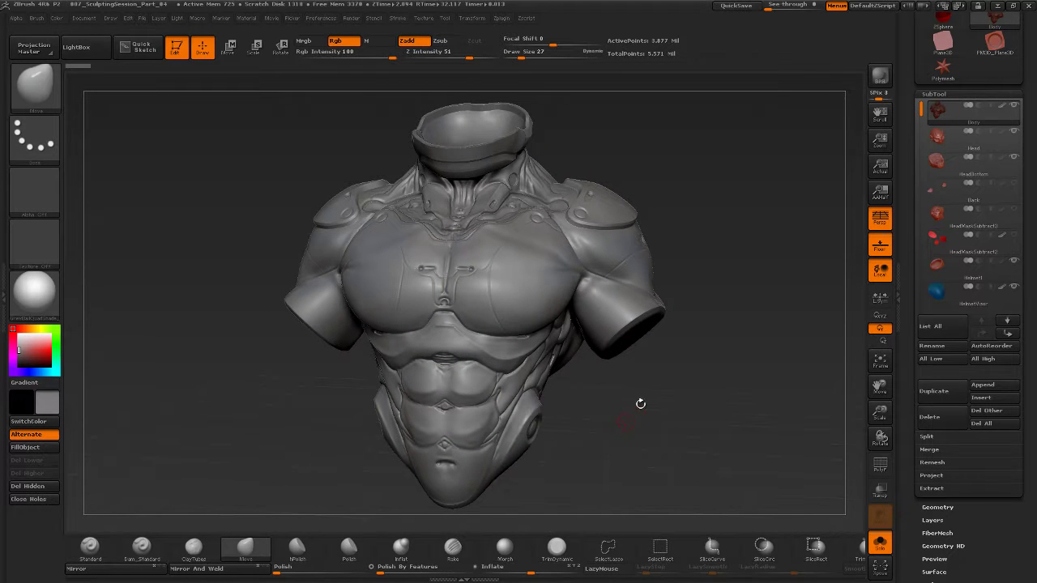
pyautogui.click(103, 540)
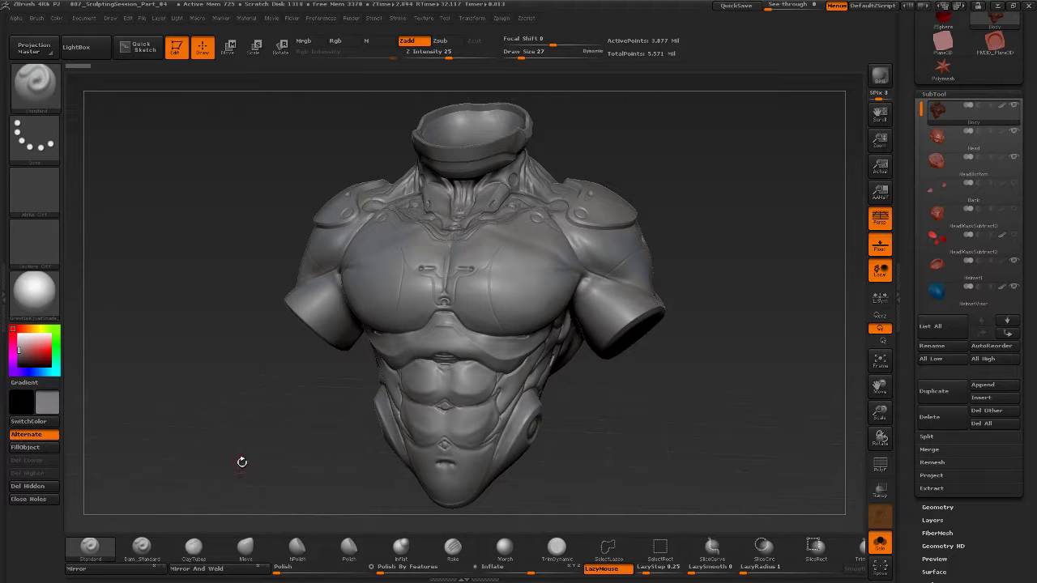
pyautogui.press('b')
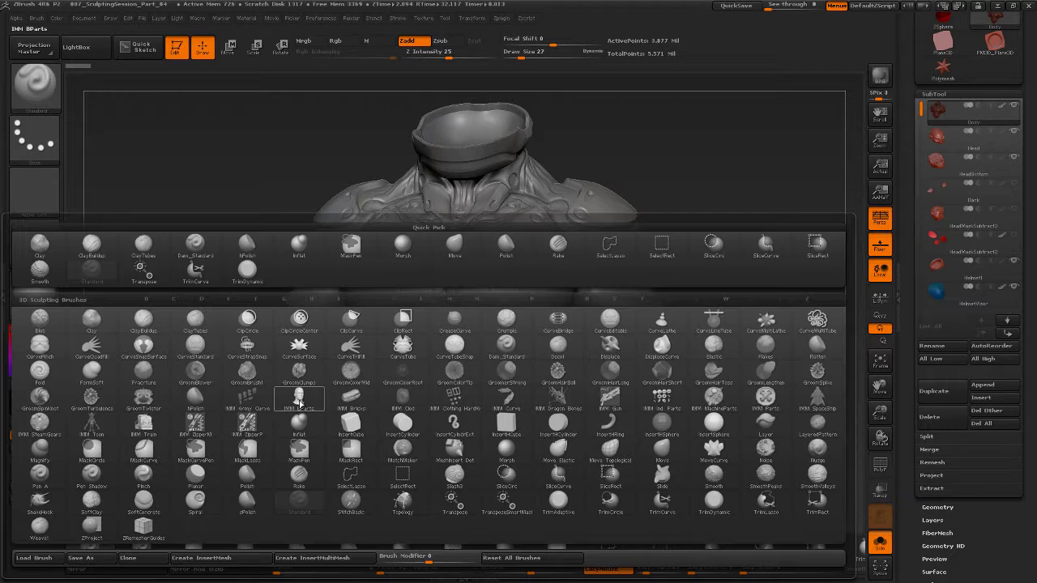
pyautogui.press('s')
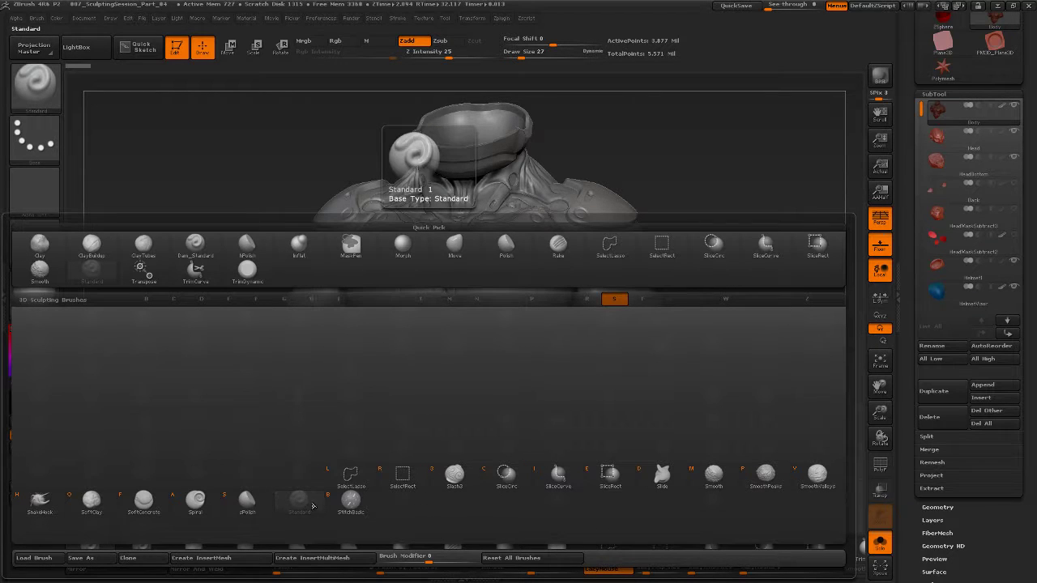
pyautogui.click(308, 509)
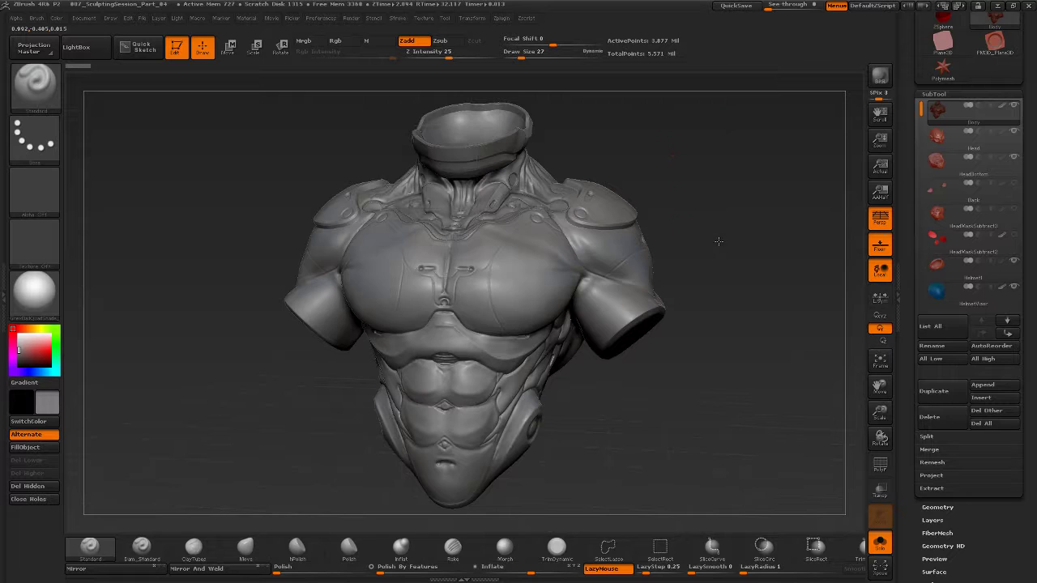
# Try freehand Standard brush strokes across the back plates without an alpha, undoing each one.
pyautogui.moveTo(719, 241)
pyautogui.mouseDown()
pyautogui.moveTo(673, 346)
pyautogui.moveTo(431, 213)
pyautogui.mouseUp()
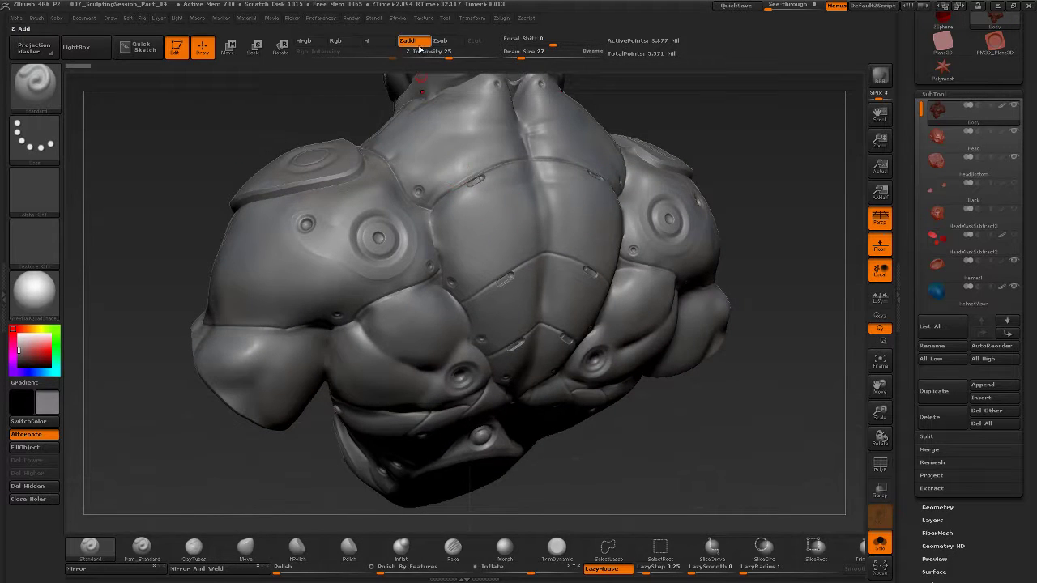
pyautogui.moveTo(481, 238)
pyautogui.mouseDown()
pyautogui.moveTo(510, 237)
pyautogui.moveTo(478, 243)
pyautogui.moveTo(422, 341)
pyautogui.mouseUp()
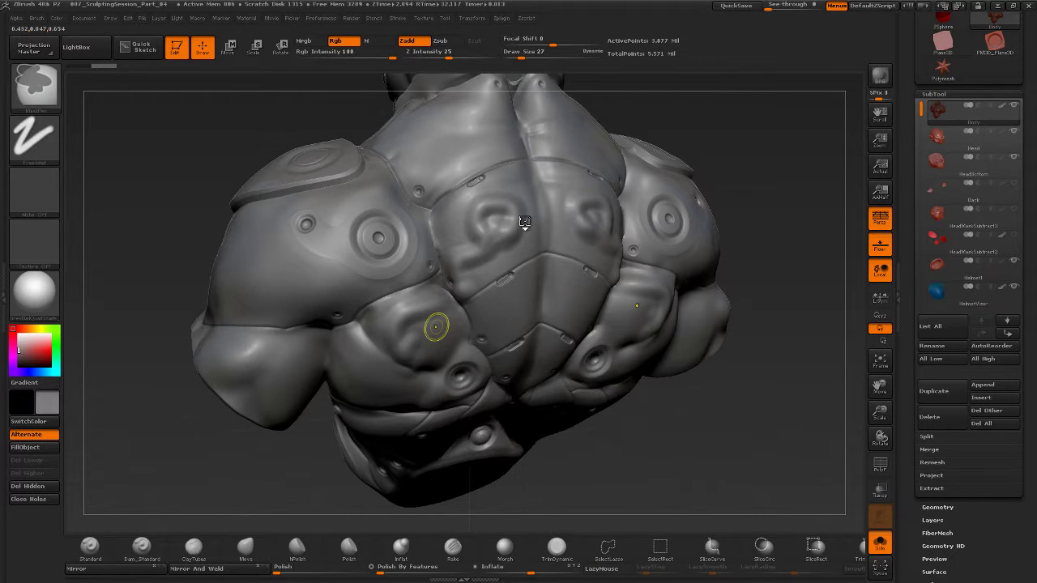
pyautogui.hotkey('ctrl', 'z')
pyautogui.moveTo(512, 208)
pyautogui.mouseDown()
pyautogui.moveTo(462, 259)
pyautogui.moveTo(468, 212)
pyautogui.mouseUp()
pyautogui.hotkey('ctrl', 'z')
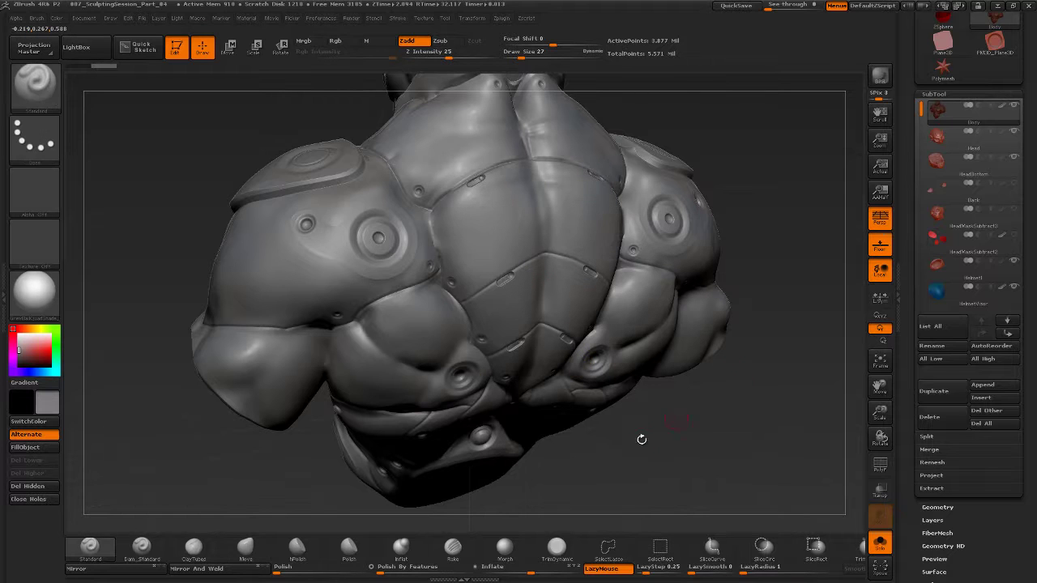
pyautogui.moveTo(686, 448)
pyautogui.mouseDown()
pyautogui.moveTo(687, 460)
pyautogui.moveTo(675, 414)
pyautogui.moveTo(640, 405)
pyautogui.mouseUp()
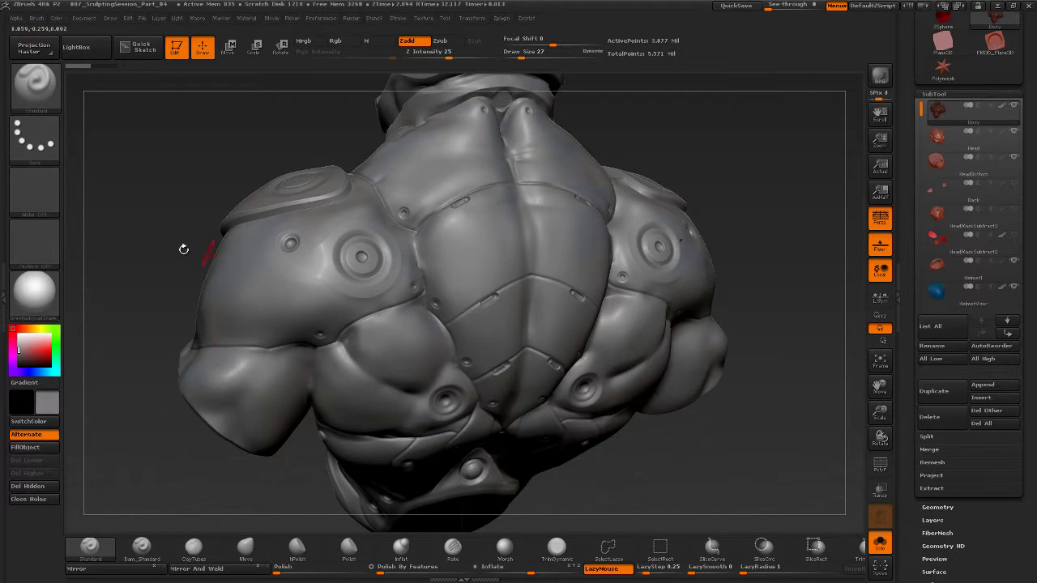
# Try a Dots stroke with the concentric-ring Alpha 17 across the back and shoulder, and undo it.
pyautogui.click(35, 189)
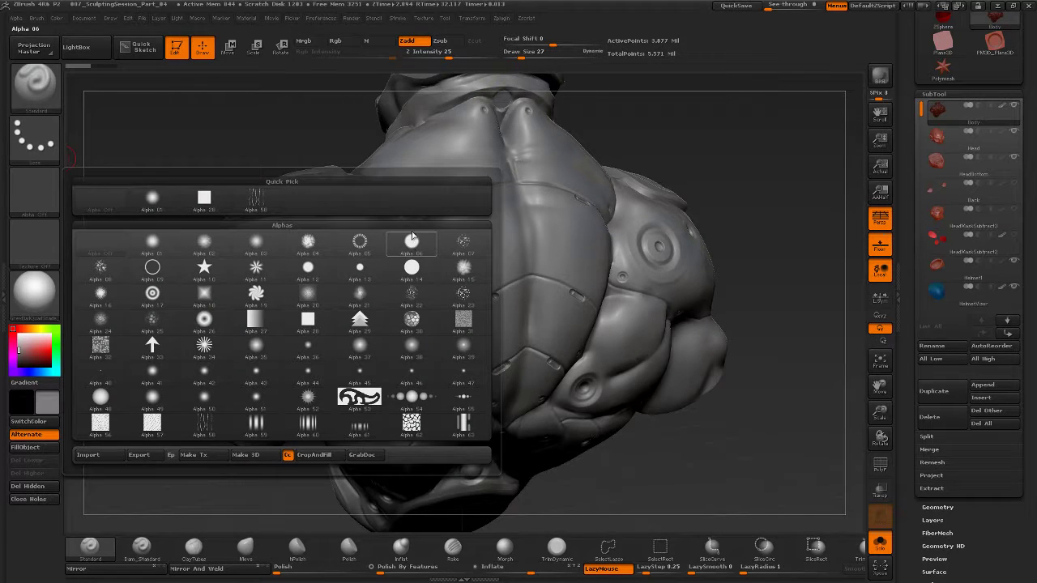
pyautogui.click(153, 295)
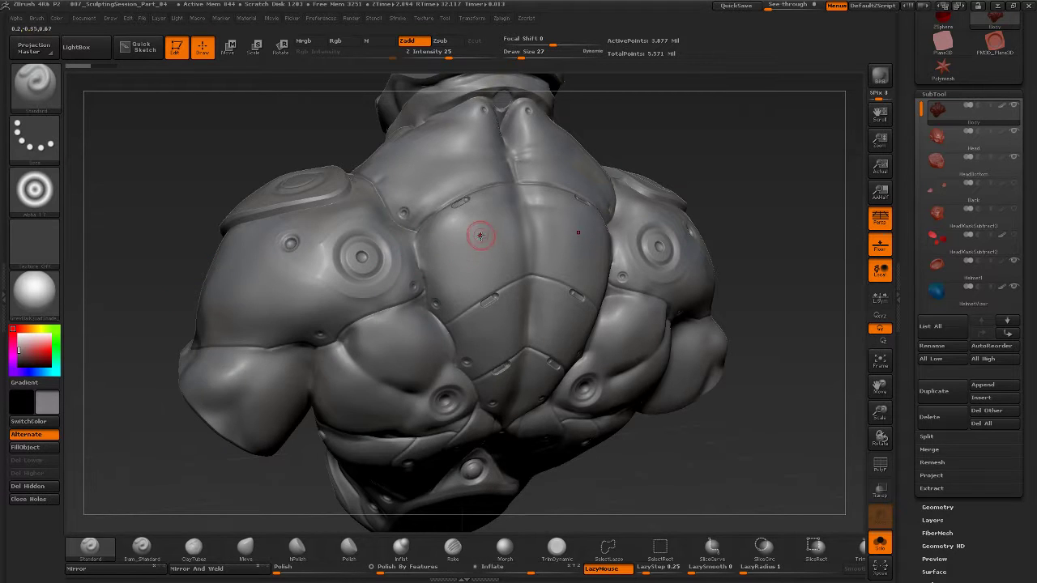
pyautogui.moveTo(486, 255)
pyautogui.mouseDown()
pyautogui.moveTo(454, 272)
pyautogui.moveTo(409, 344)
pyautogui.moveTo(375, 362)
pyautogui.moveTo(311, 293)
pyautogui.moveTo(247, 284)
pyautogui.mouseUp()
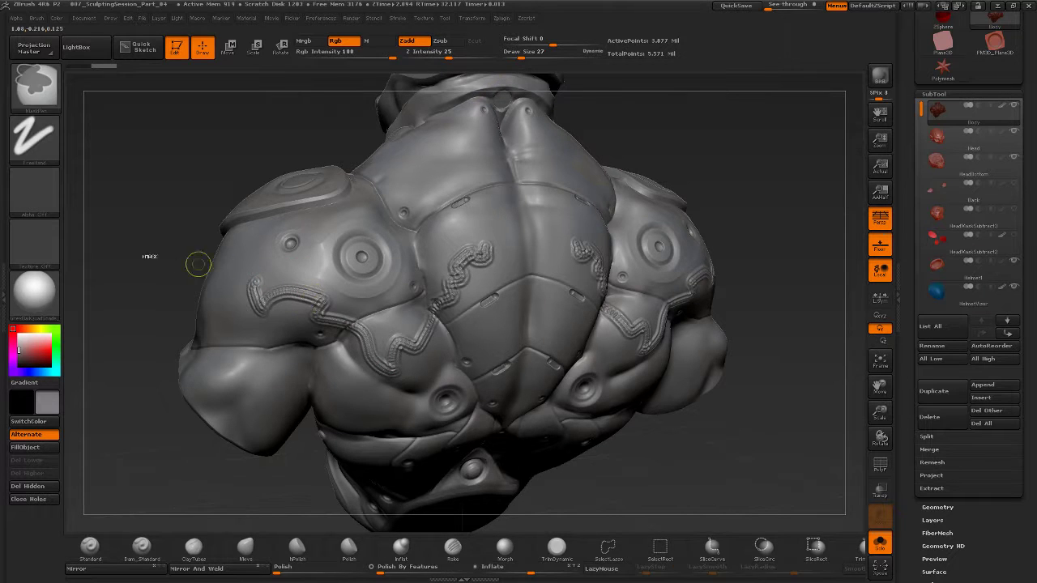
pyautogui.hotkey('ctrl', 'z')
# Try a Dots stroke with the star-shaped Alpha 10 across the back and shoulder, and undo it.
pyautogui.click(35, 191)
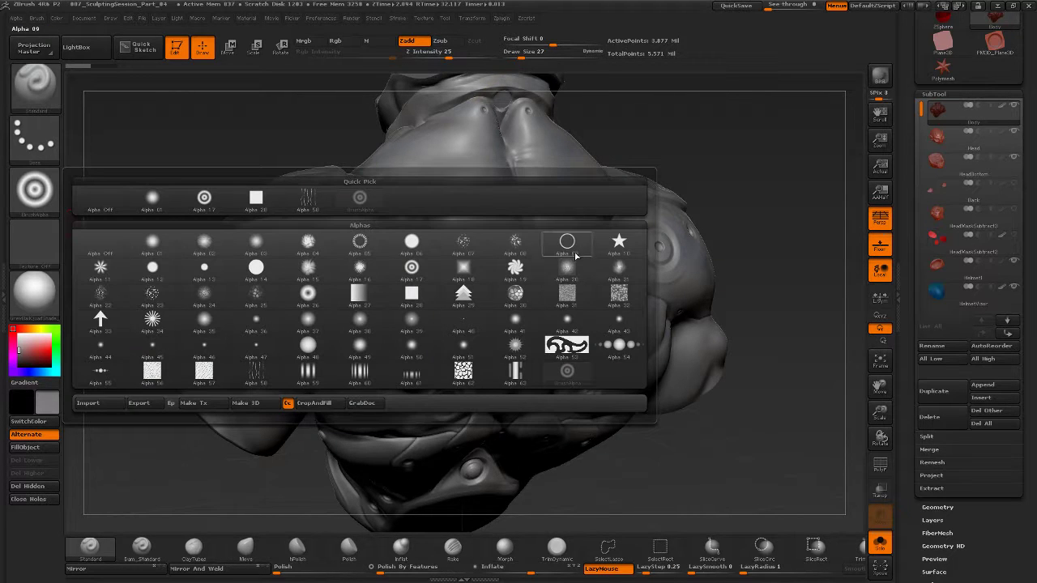
pyautogui.click(619, 239)
pyautogui.moveTo(472, 257)
pyautogui.mouseDown()
pyautogui.moveTo(381, 357)
pyautogui.moveTo(320, 303)
pyautogui.moveTo(274, 292)
pyautogui.mouseUp()
pyautogui.hotkey('ctrl', 'z')
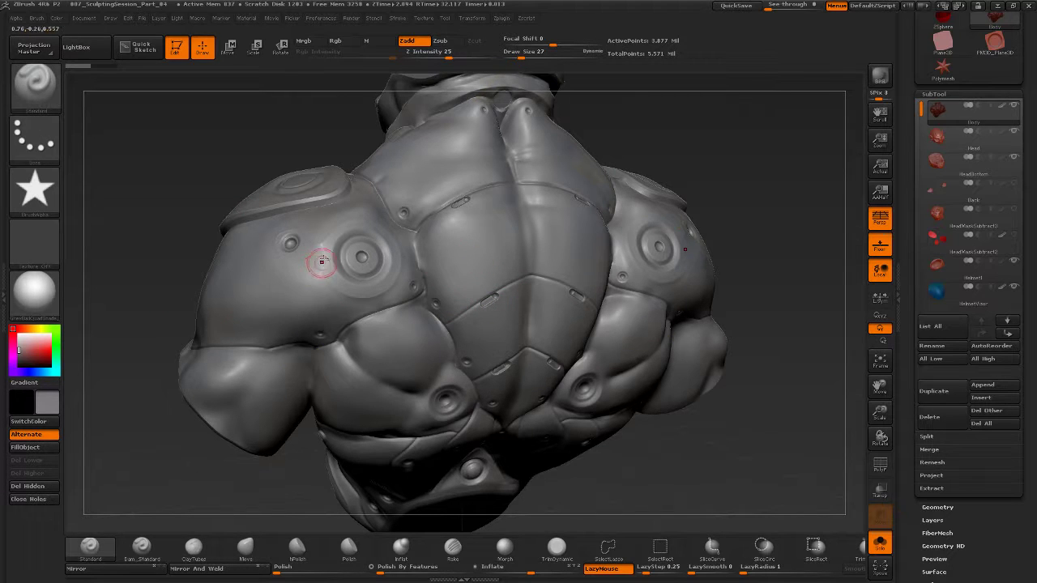
# Set the stroke type to DragDot, and test an enlarged star stamp on the large central back plate before undoing it.
pyautogui.click(45, 150)
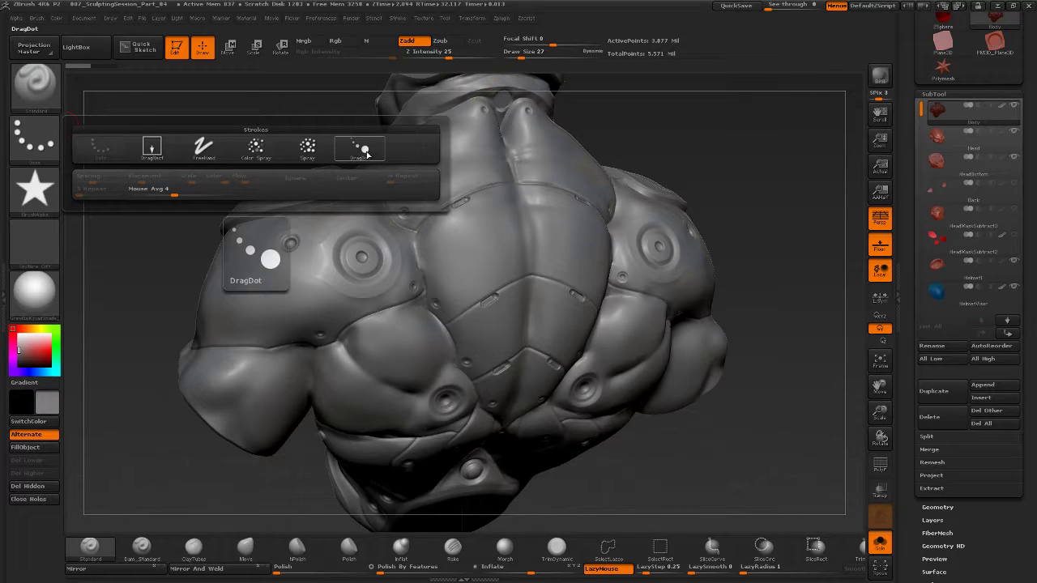
pyautogui.click(363, 151)
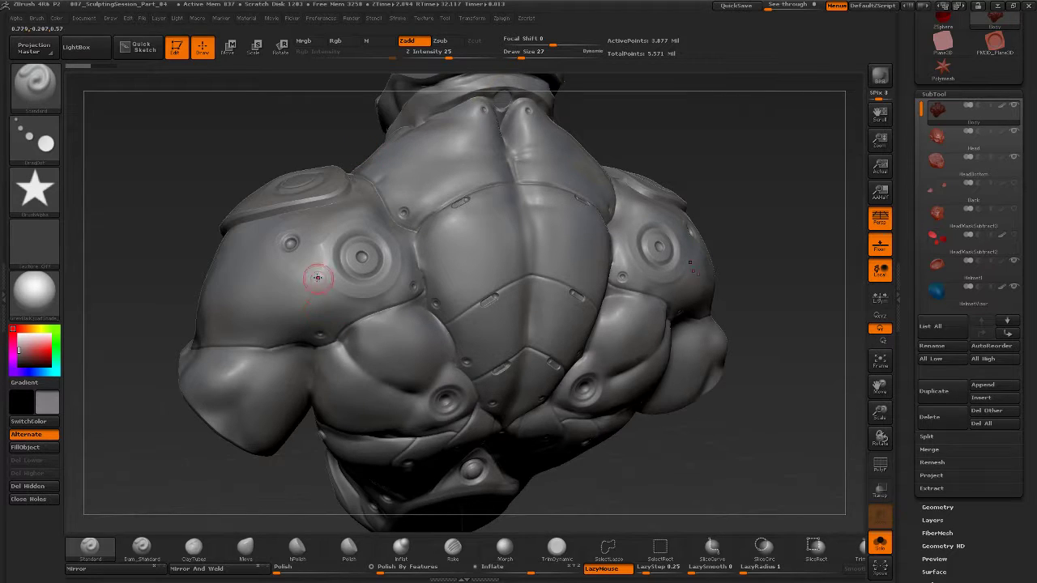
pyautogui.press('s')
pyautogui.moveTo(295, 293)
pyautogui.mouseDown()
pyautogui.moveTo(305, 295)
pyautogui.moveTo(276, 310)
pyautogui.moveTo(284, 301)
pyautogui.moveTo(253, 296)
pyautogui.moveTo(249, 270)
pyautogui.moveTo(263, 298)
pyautogui.moveTo(338, 289)
pyautogui.moveTo(419, 327)
pyautogui.moveTo(447, 264)
pyautogui.moveTo(486, 248)
pyautogui.moveTo(455, 247)
pyautogui.moveTo(466, 294)
pyautogui.moveTo(459, 235)
pyautogui.moveTo(477, 256)
pyautogui.mouseUp()
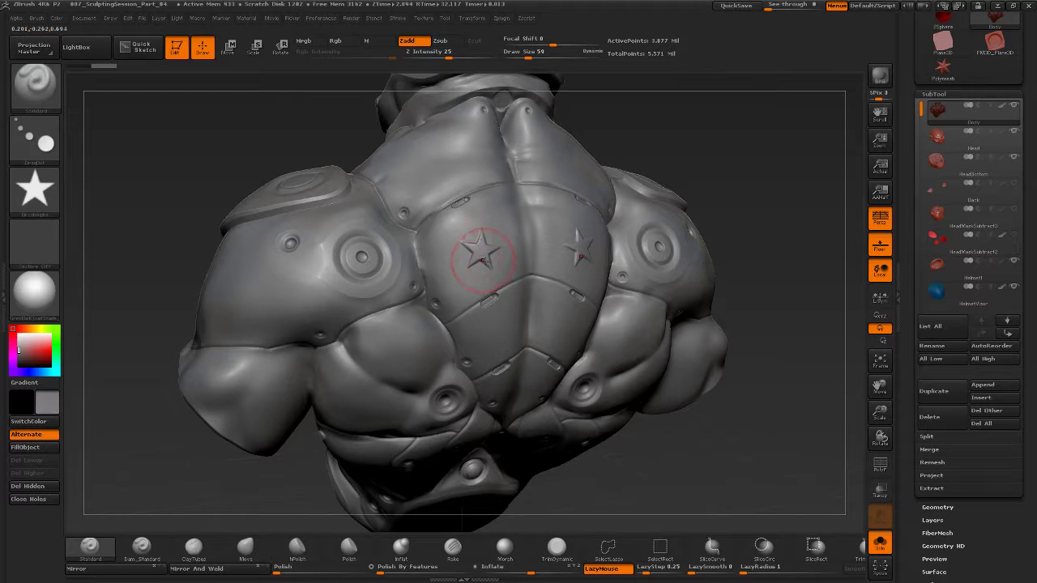
pyautogui.hotkey('ctrl', 'z')
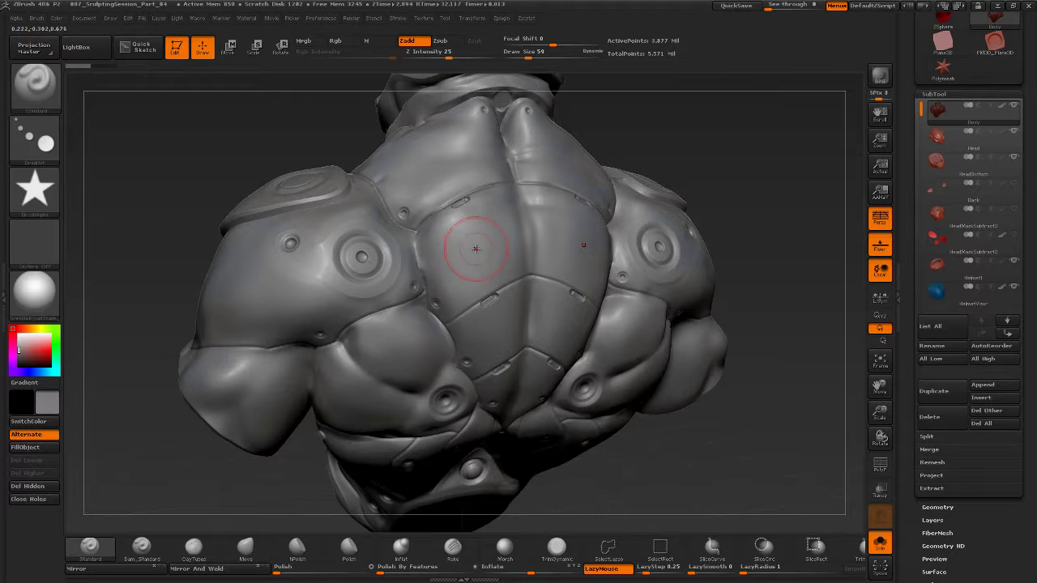
# Turn LazyMouse off and test the star stamp's placement on the large central back plate, undoing the stamp.
pyautogui.press('l')
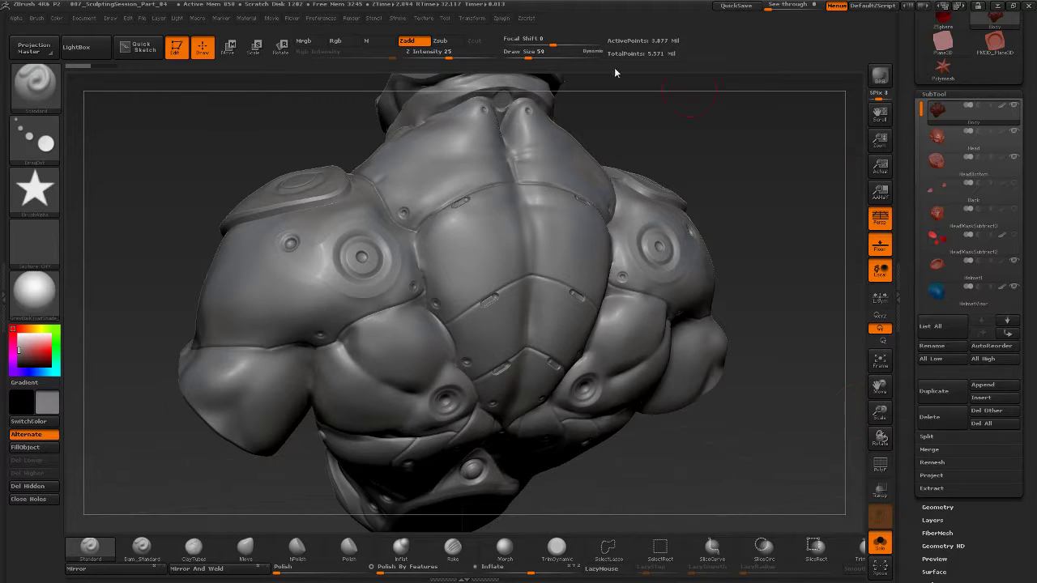
pyautogui.click(400, 19)
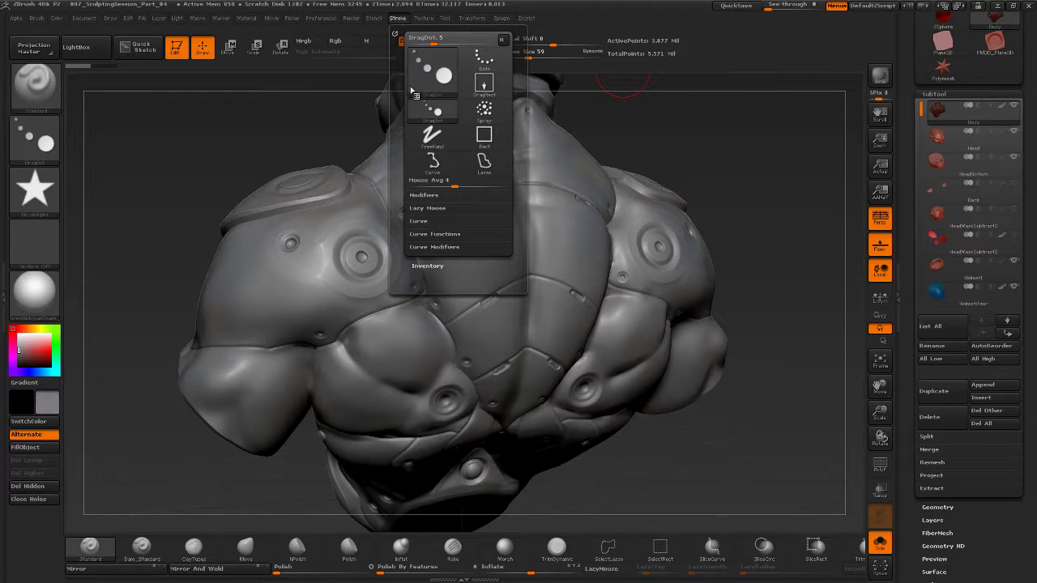
pyautogui.click(434, 209)
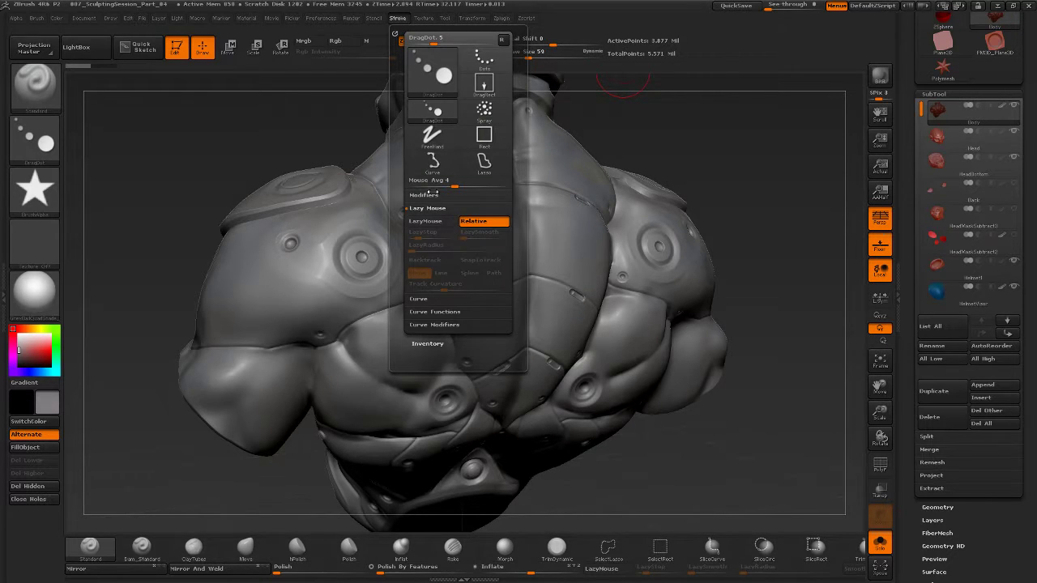
pyautogui.moveTo(487, 226); pyautogui.dragTo(466, 259)
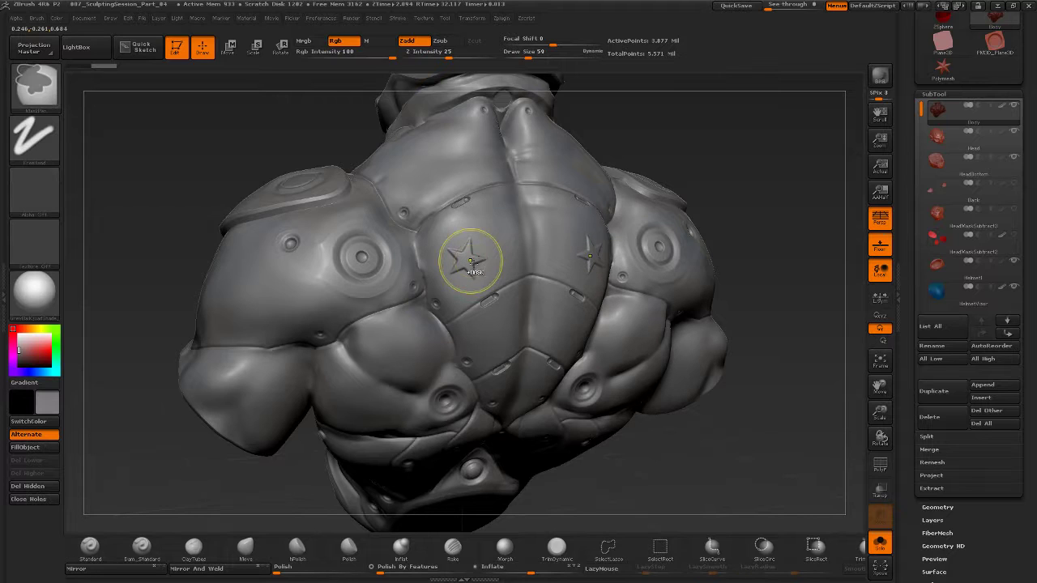
pyautogui.hotkey('ctrl', 'z')
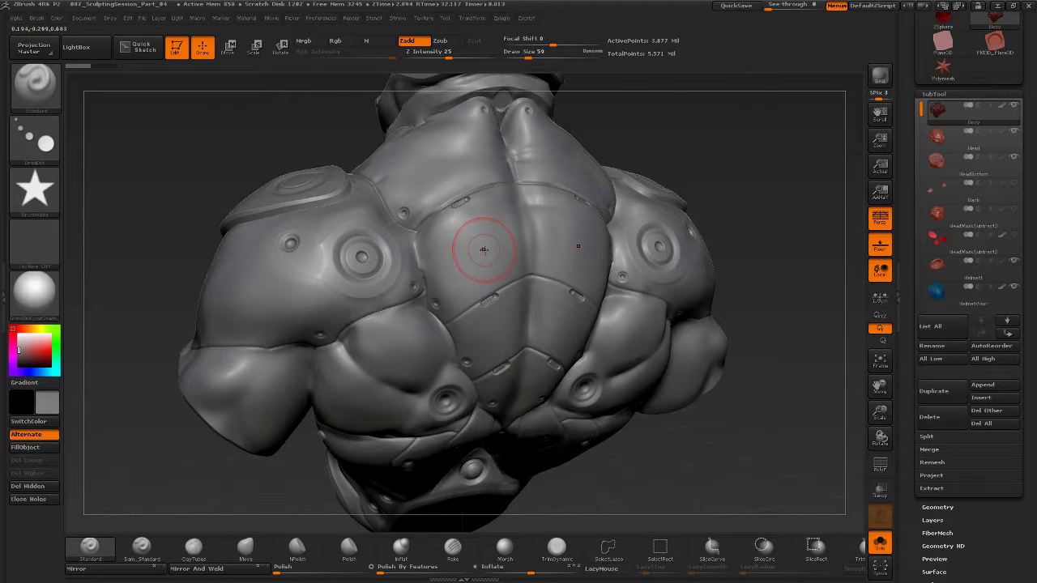
# Set the draw size to 25 and test a small star on the central back plate, undoing the stamp.
pyautogui.press('s')
pyautogui.moveTo(484, 250); pyautogui.dragTo(476, 252)
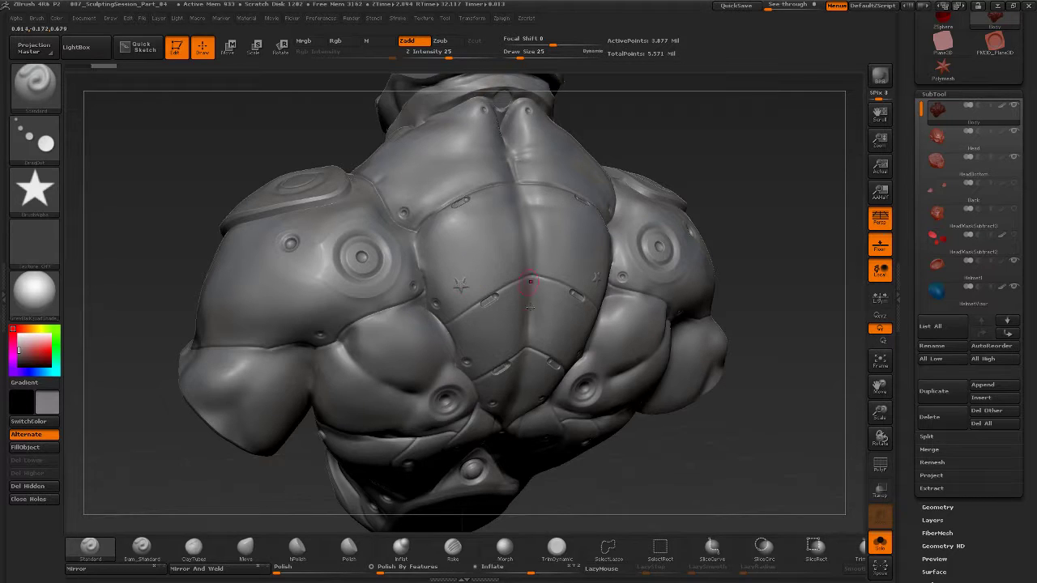
pyautogui.hotkey('ctrl', 'z')
# Stamp small mirrored stars near the four corners of the left half of the large central back plate.
pyautogui.keyDown('alt'); pyautogui.moveTo(704, 423); pyautogui.dragTo(690, 480); pyautogui.keyUp('alt')
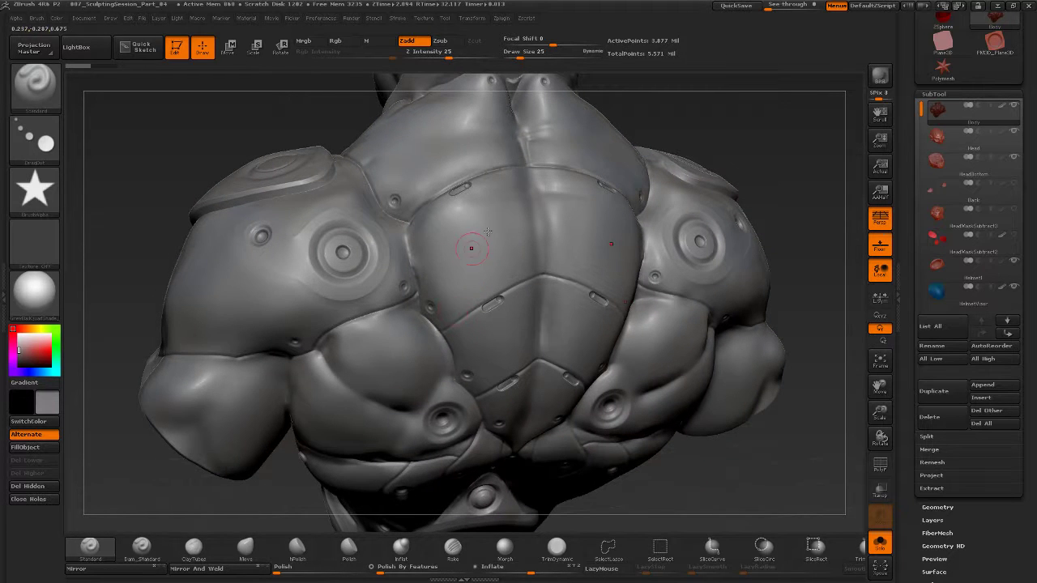
pyautogui.click(456, 300)
pyautogui.click(516, 269)
pyautogui.click(511, 185)
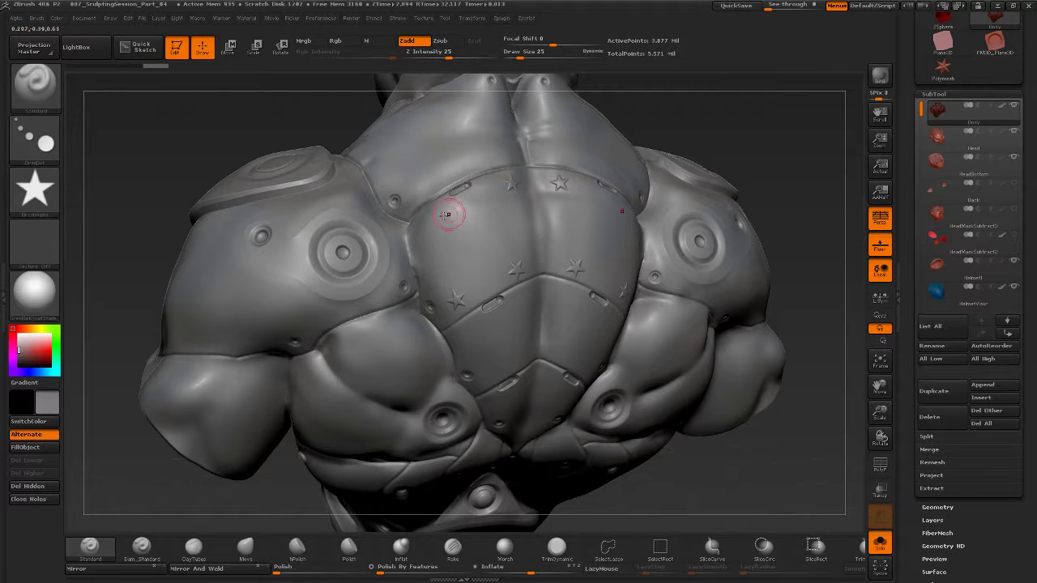
pyautogui.click(438, 218)
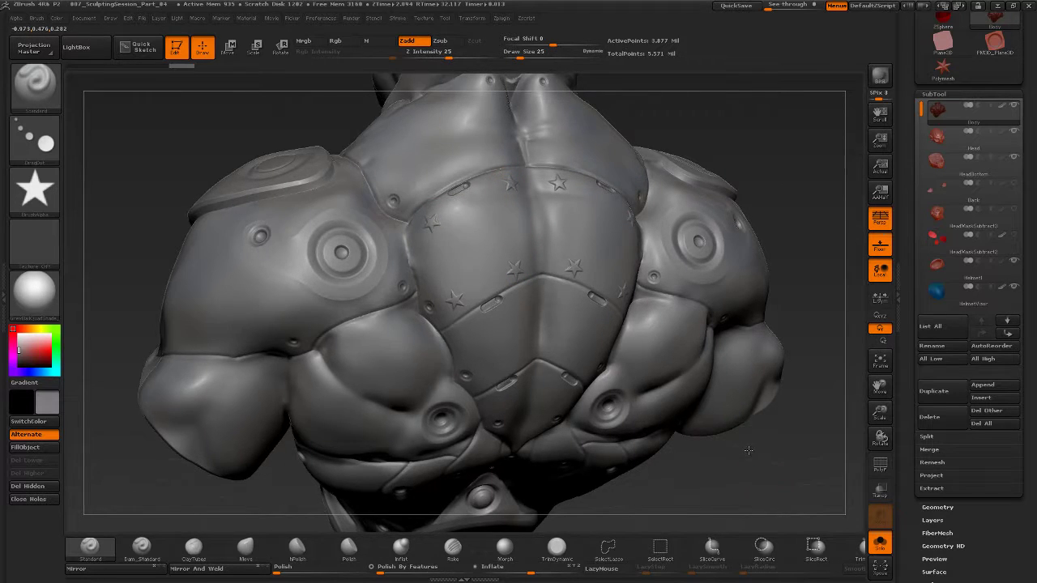
# Undo all of the small star stamps on the central back plate.
pyautogui.moveTo(769, 480)
pyautogui.keyDown('alt'); pyautogui.mouseDown()
pyautogui.moveTo(734, 445)
pyautogui.moveTo(779, 442)
pyautogui.mouseUp(); pyautogui.keyUp('alt')
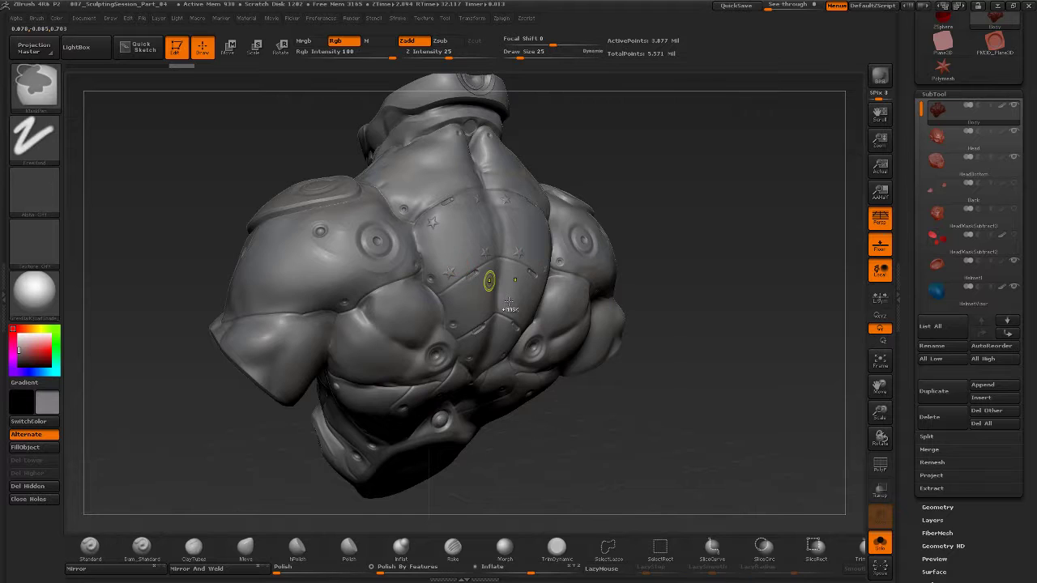
pyautogui.hotkey('ctrl', 'z')
pyautogui.hotkey('ctrl', 'z')
pyautogui.hotkey('ctrl', 'z')
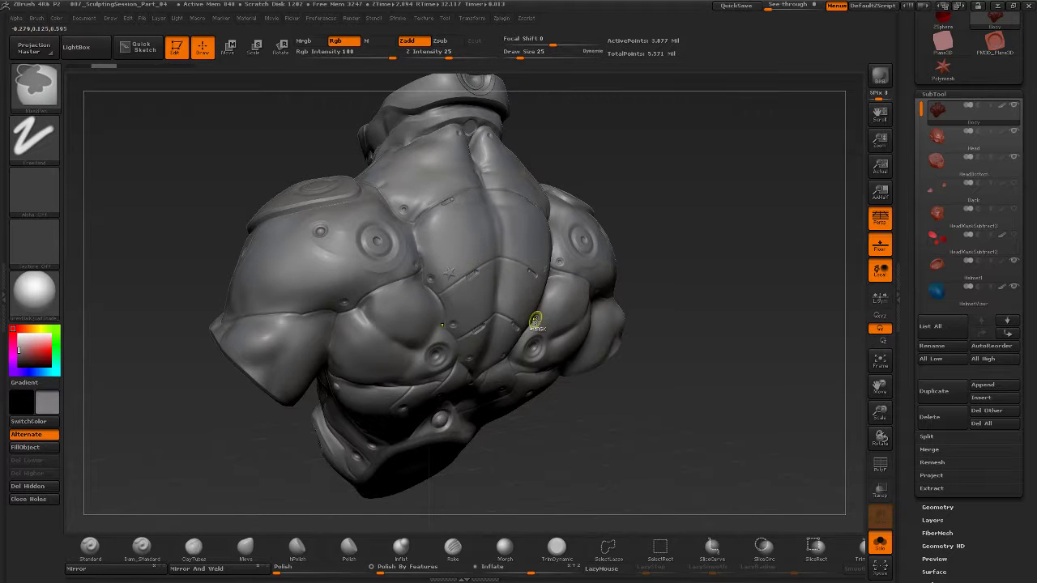
pyautogui.hotkey('ctrl', 'z')
# Switch the brush alpha to the concentric-ring Alpha 17.
pyautogui.moveTo(659, 437); pyautogui.dragTo(639, 411)
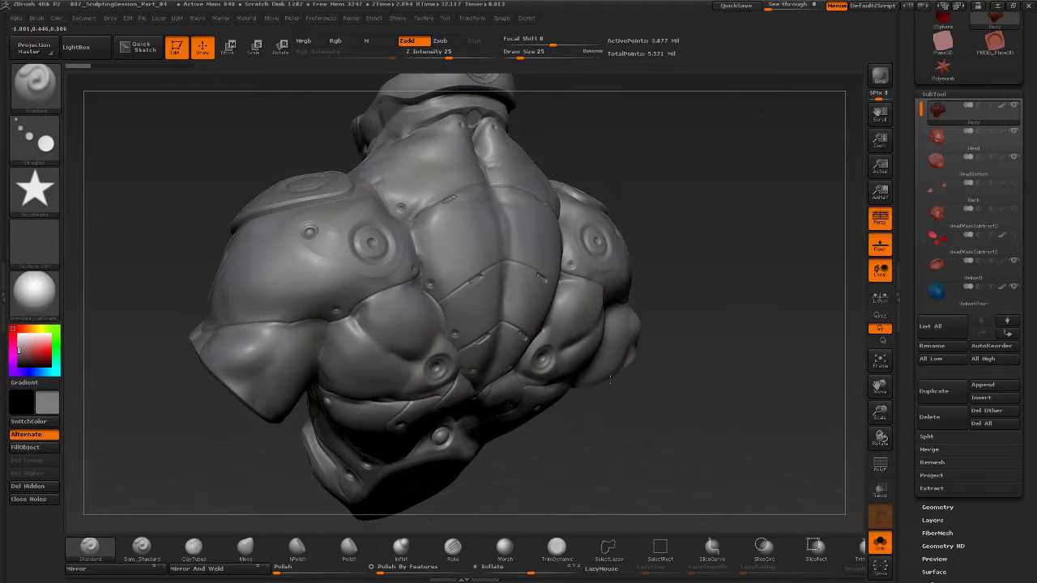
pyautogui.click(44, 200)
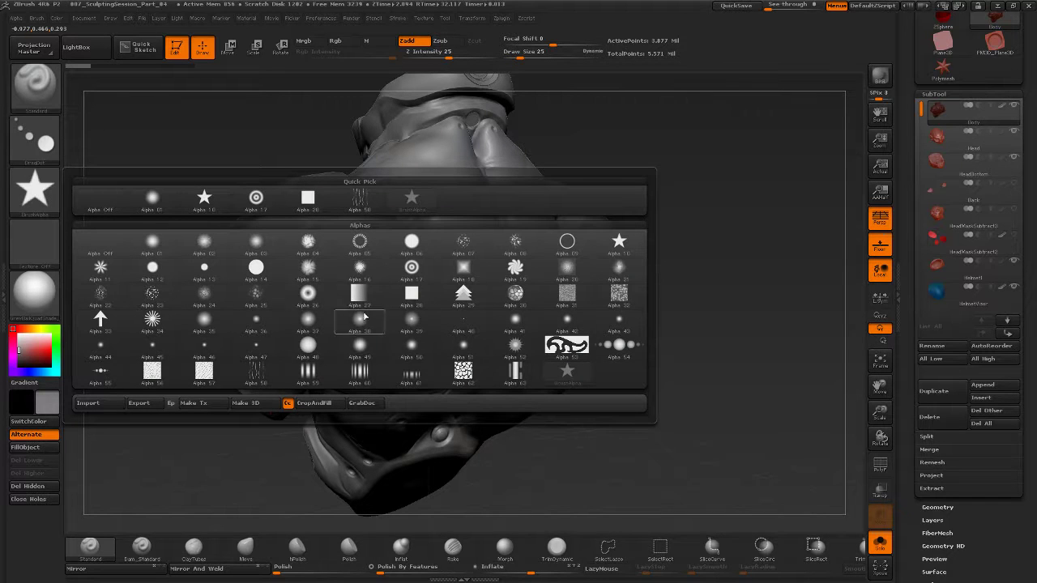
pyautogui.click(412, 268)
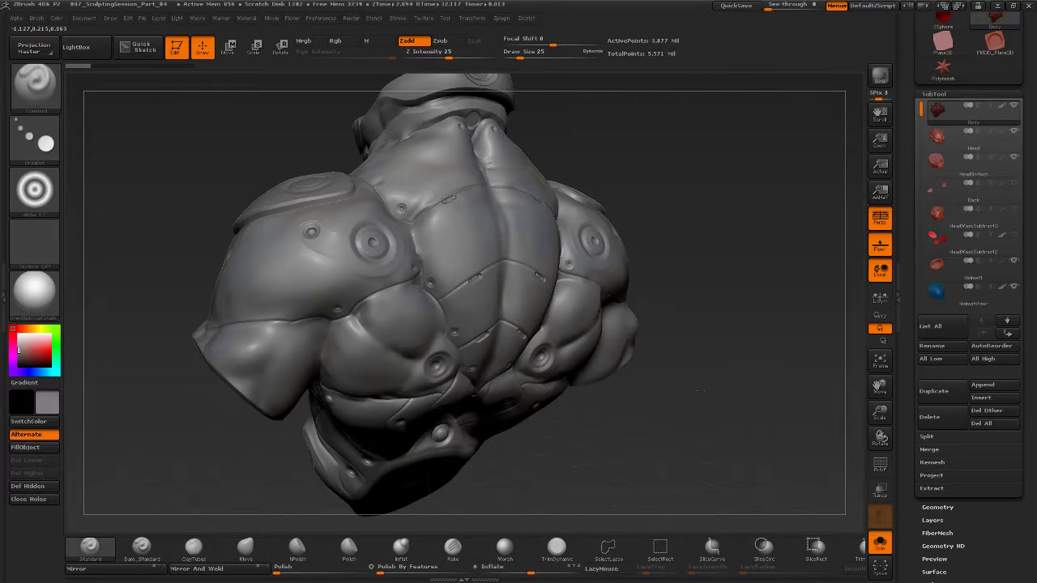
pyautogui.moveTo(700, 390)
pyautogui.keyDown('alt'); pyautogui.mouseDown()
pyautogui.moveTo(707, 466)
pyautogui.moveTo(716, 451)
pyautogui.moveTo(718, 458)
pyautogui.mouseUp(); pyautogui.keyUp('alt')
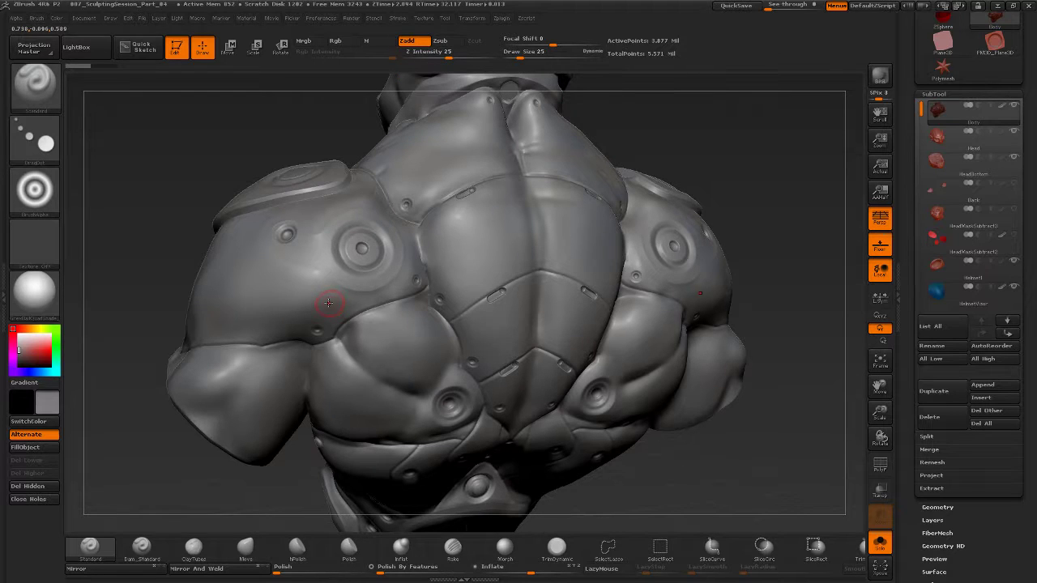
# Switch the brush to Zsub and test small recessed ring stamps on the central back plate, undoing them.
pyautogui.click(442, 41)
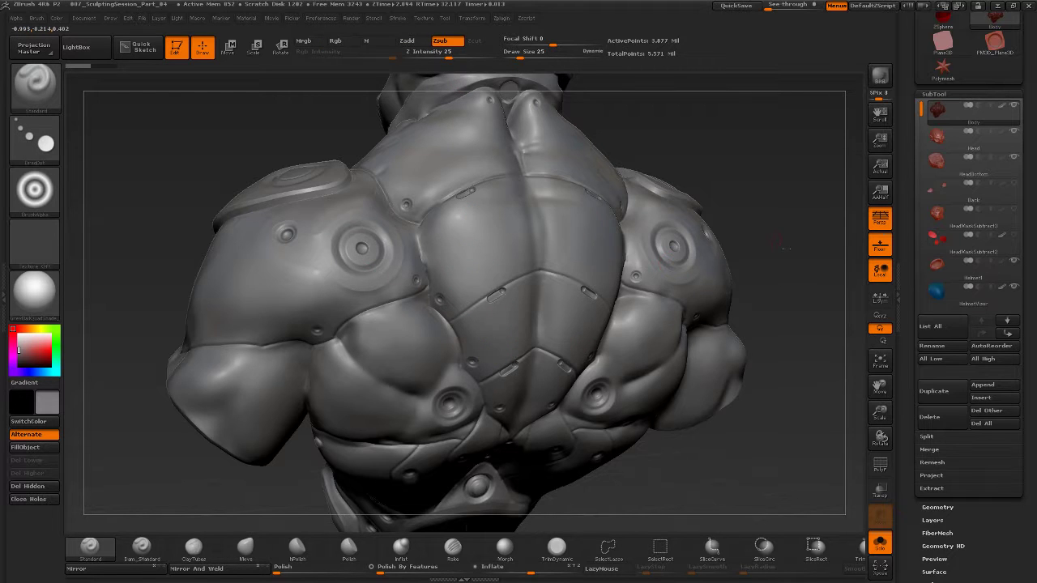
pyautogui.moveTo(783, 248)
pyautogui.mouseDown()
pyautogui.moveTo(442, 279)
pyautogui.moveTo(454, 282)
pyautogui.mouseUp()
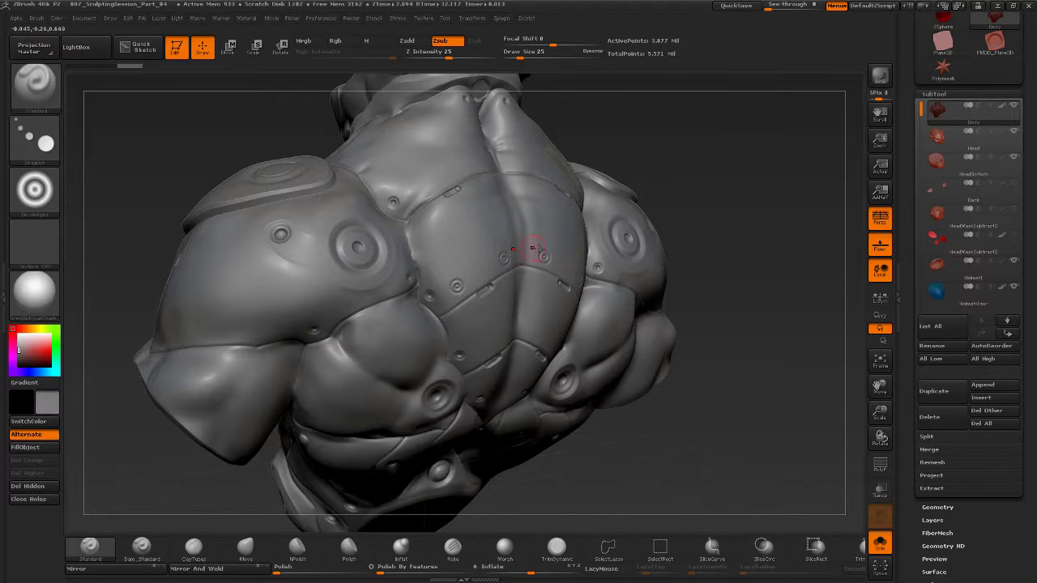
pyautogui.moveTo(725, 416)
pyautogui.mouseDown()
pyautogui.moveTo(738, 430)
pyautogui.moveTo(744, 410)
pyautogui.mouseUp()
pyautogui.hotkey('ctrl', 'z')
# Set the brush's draw size to 41 and its Z intensity to 46.
pyautogui.press('s')
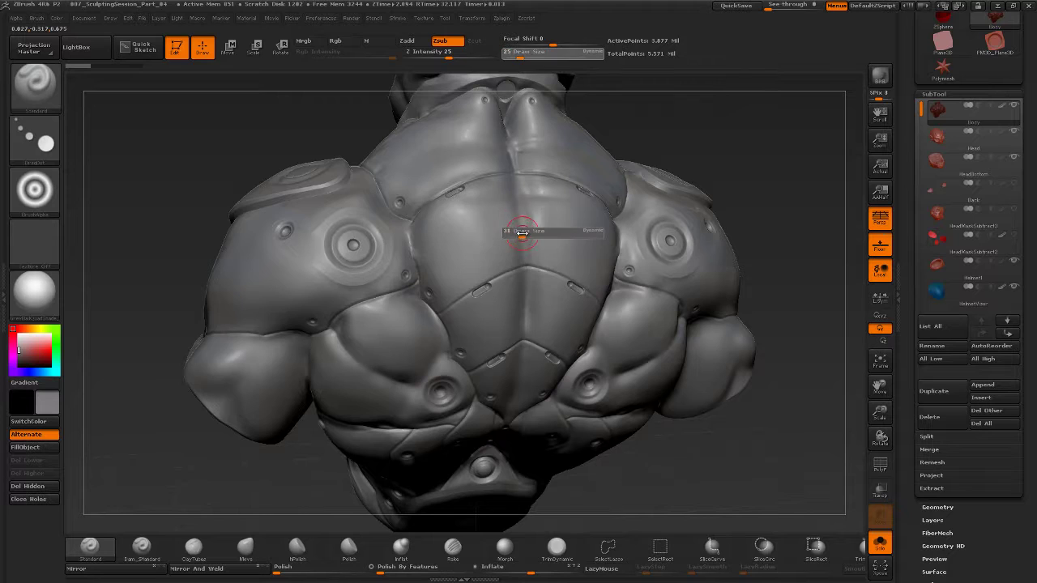
pyautogui.moveTo(521, 232); pyautogui.dragTo(527, 233)
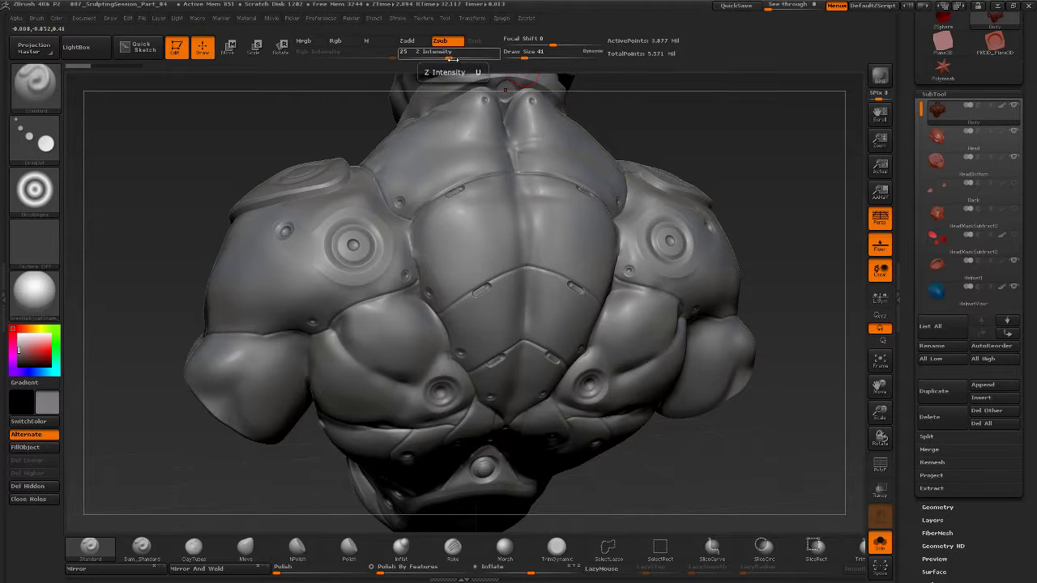
pyautogui.press('u')
pyautogui.moveTo(503, 209); pyautogui.dragTo(524, 207)
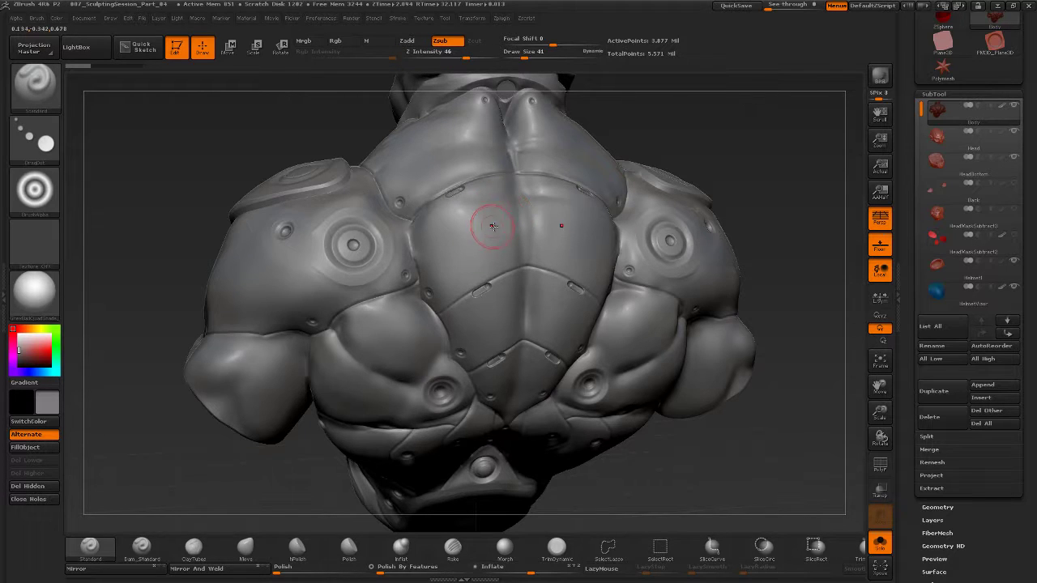
# Try recessed mirrored ring stamps beside the spine on the central and upper back plates, and undo them.
pyautogui.click(505, 250)
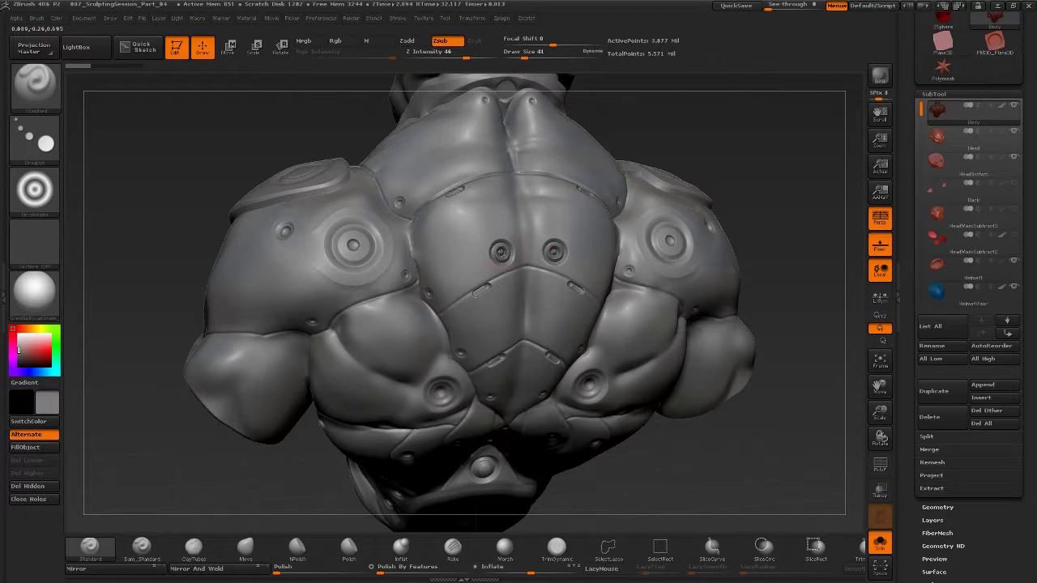
pyautogui.moveTo(729, 454)
pyautogui.keyDown('alt'); pyautogui.mouseDown()
pyautogui.moveTo(726, 421)
pyautogui.moveTo(707, 460)
pyautogui.moveTo(750, 348)
pyautogui.moveTo(750, 369)
pyautogui.mouseUp(); pyautogui.keyUp('alt')
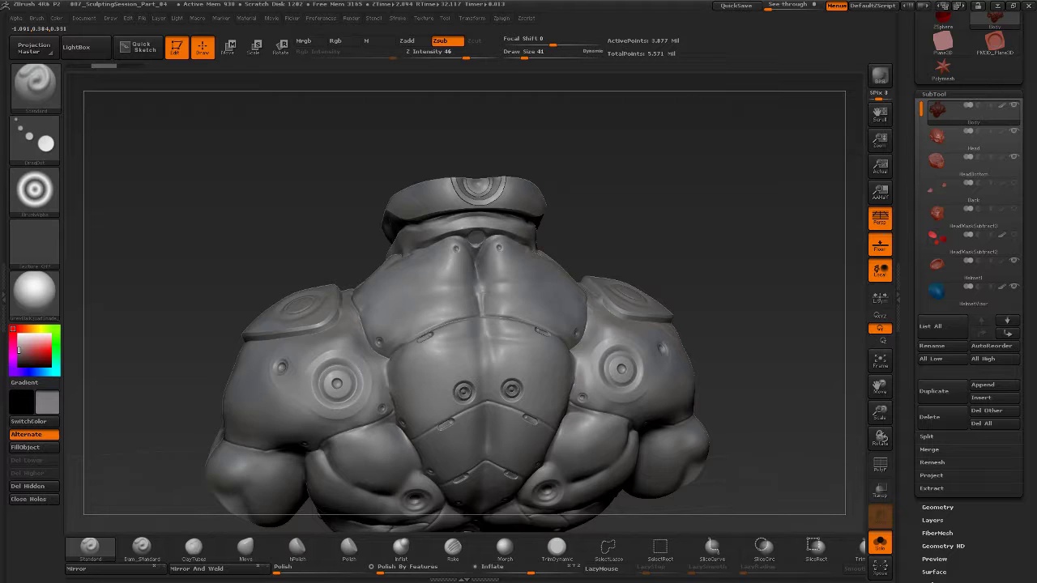
pyautogui.click(460, 303)
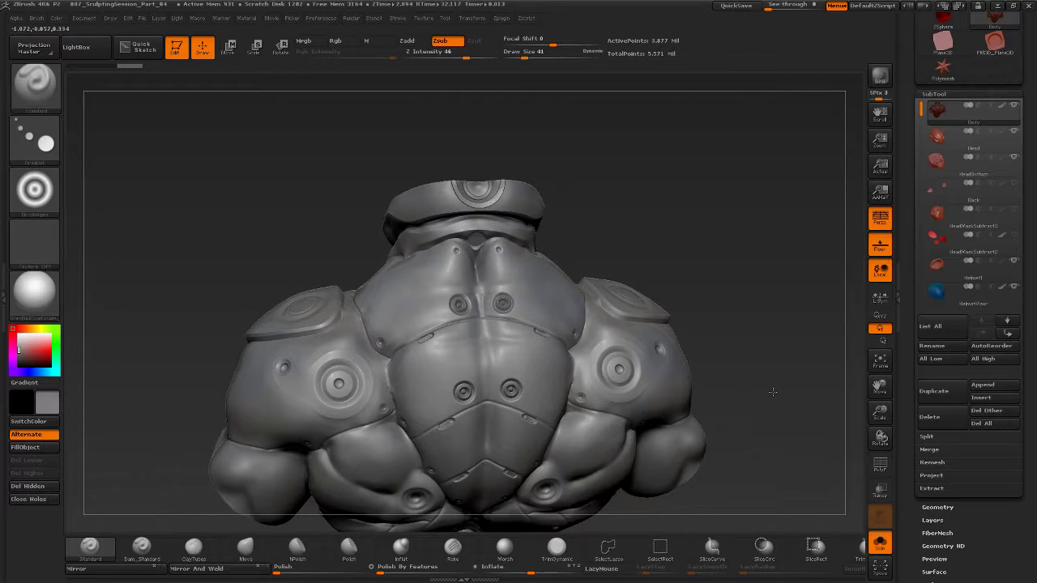
pyautogui.moveTo(773, 392); pyautogui.dragTo(811, 395)
pyautogui.keyDown('alt'); pyautogui.moveTo(724, 414); pyautogui.dragTo(716, 381); pyautogui.keyUp('alt')
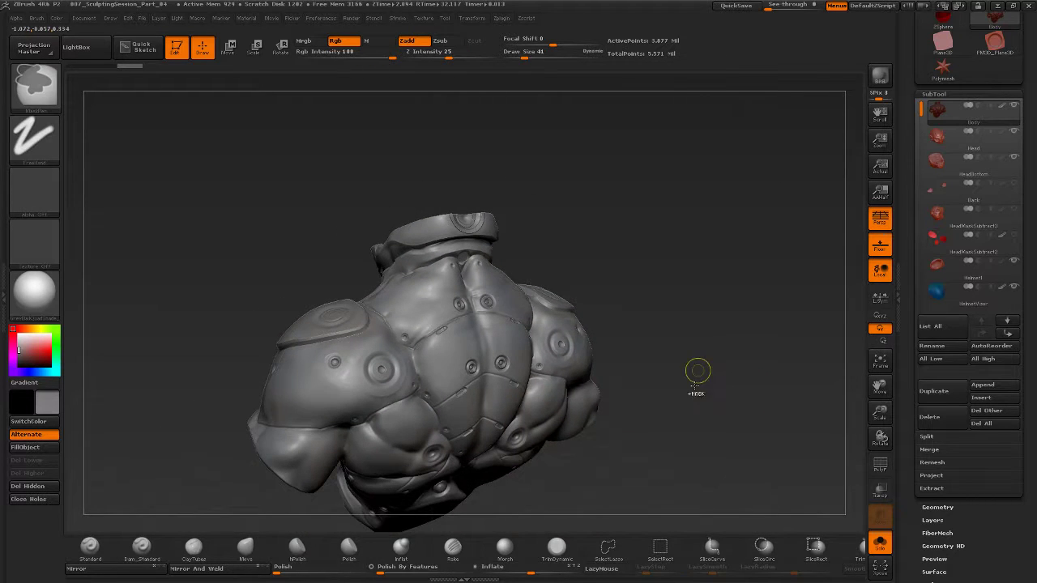
pyautogui.hotkey('ctrl', 'z')
pyautogui.hotkey('ctrl', 'z')
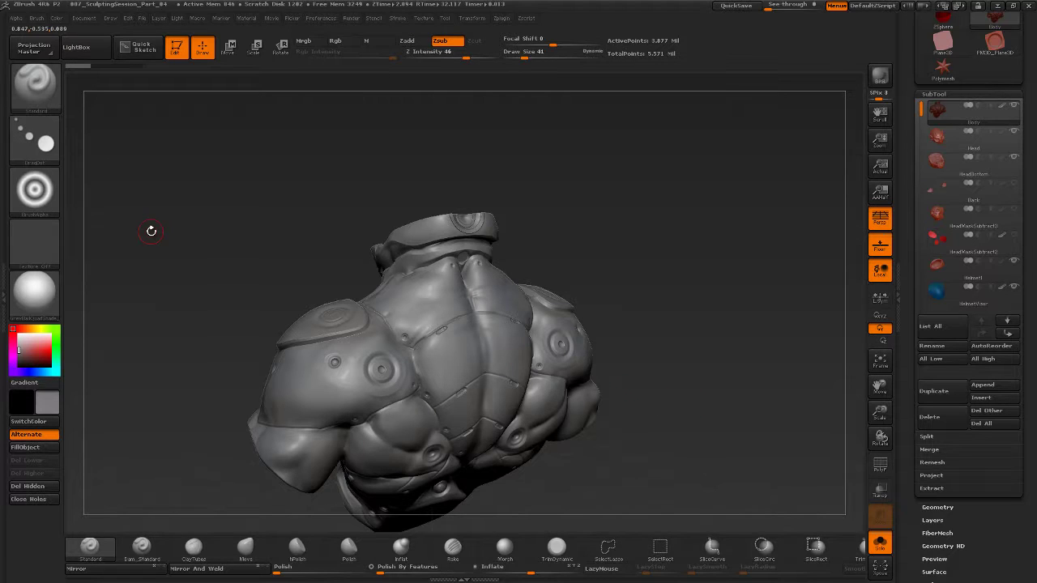
# Set the brush stroke to DragRect and the alpha to the toothed-ring Alpha 05.
pyautogui.click(49, 155)
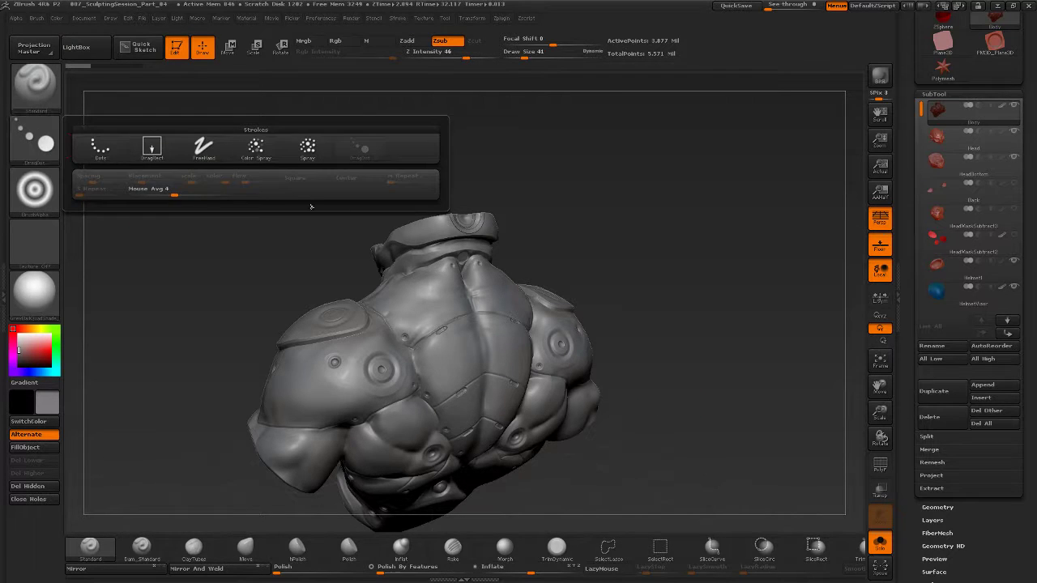
pyautogui.click(158, 150)
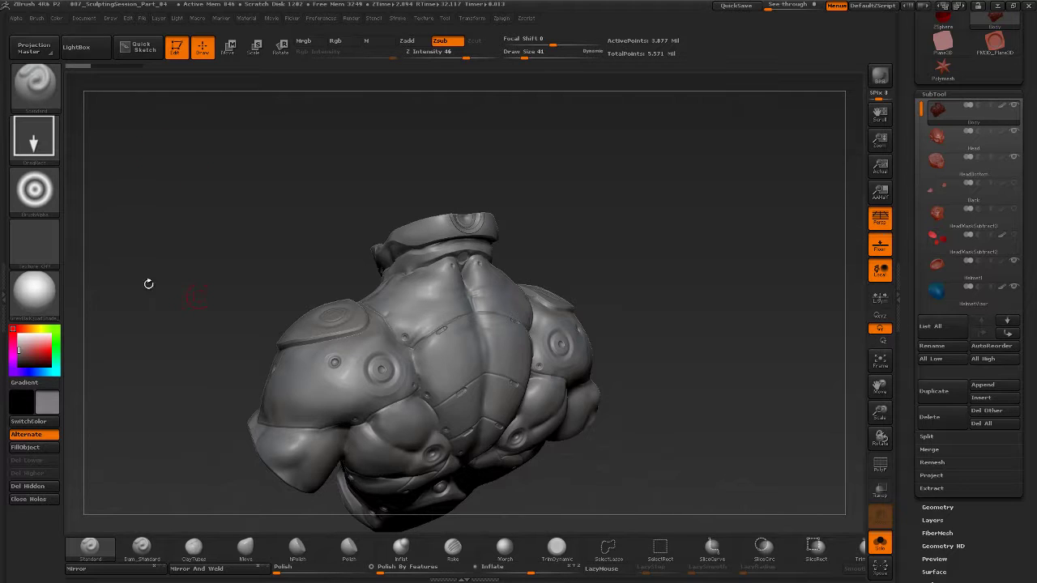
pyautogui.click(34, 190)
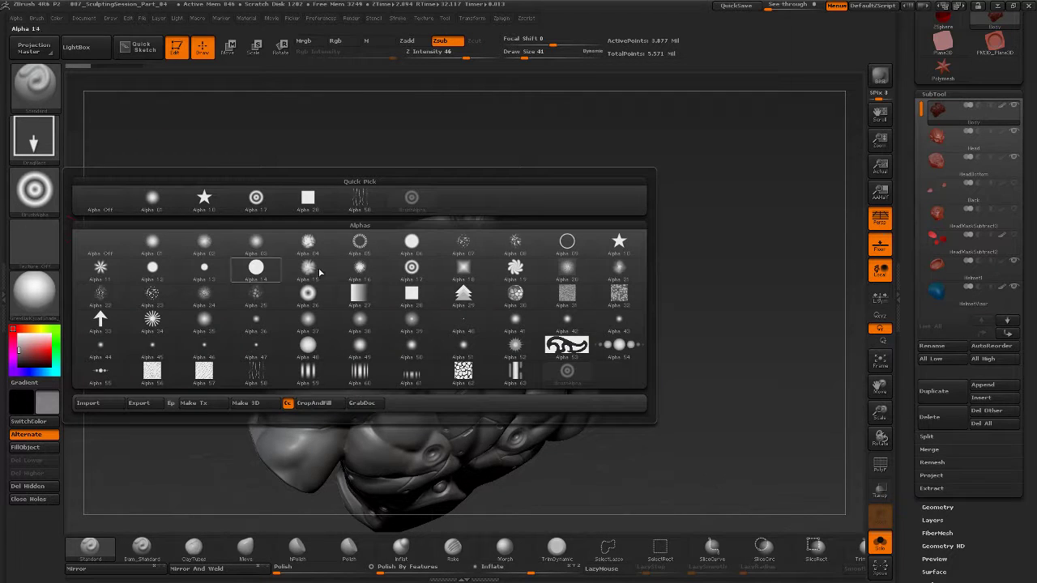
pyautogui.click(361, 245)
# Try a toothed-ring stamp on the back armour and undo it.
pyautogui.moveTo(640, 294)
pyautogui.keyDown('alt'); pyautogui.mouseDown()
pyautogui.moveTo(671, 324)
pyautogui.moveTo(686, 291)
pyautogui.moveTo(389, 300)
pyautogui.moveTo(369, 350)
pyautogui.moveTo(443, 338)
pyautogui.mouseUp(); pyautogui.keyUp('alt')
pyautogui.moveTo(393, 360)
pyautogui.mouseDown()
pyautogui.moveTo(468, 318)
pyautogui.moveTo(493, 364)
pyautogui.mouseUp()
pyautogui.press('ctrl')
pyautogui.hotkey('ctrl', 'z')
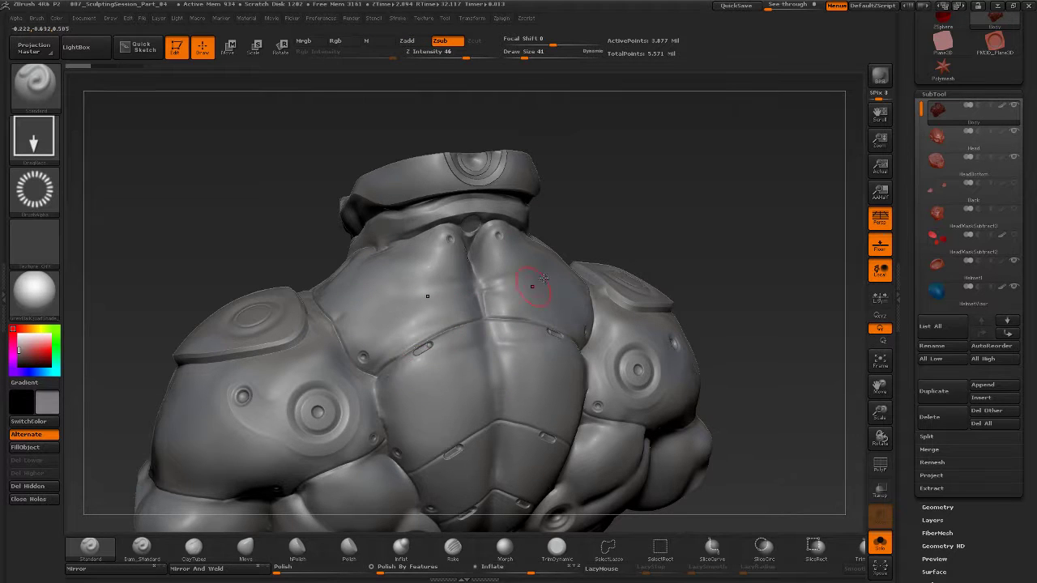
# Lower the Z intensity to 26 and stamp mirrored toothed rings in the lower half of the central back plate.
pyautogui.moveTo(651, 227)
pyautogui.mouseDown()
pyautogui.moveTo(672, 267)
pyautogui.moveTo(707, 294)
pyautogui.mouseUp()
pyautogui.moveTo(709, 359); pyautogui.dragTo(697, 412)
pyautogui.keyDown('shift'); pyautogui.moveTo(740, 386); pyautogui.dragTo(729, 380); pyautogui.keyUp('shift')
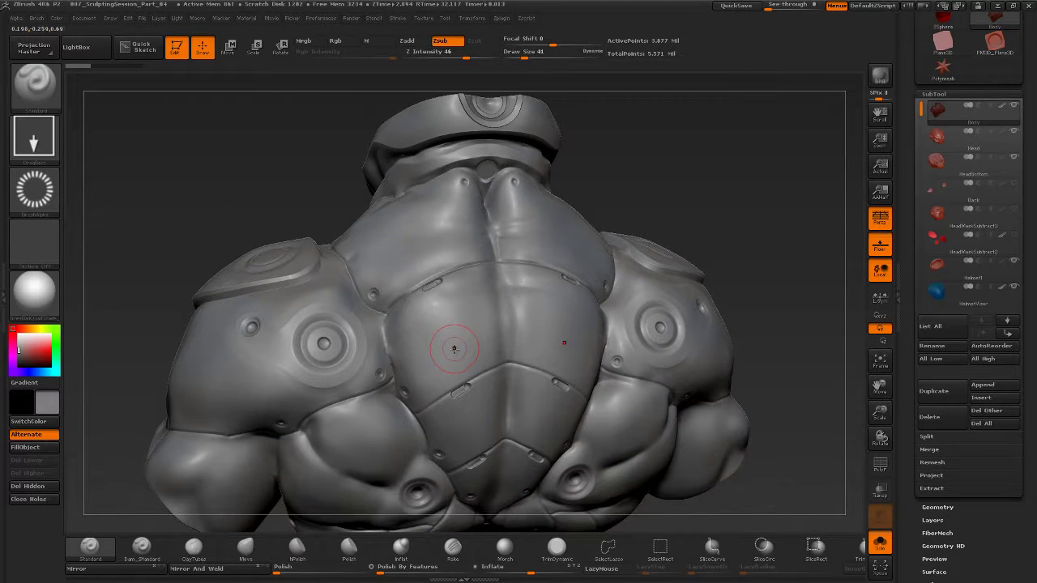
pyautogui.press('u')
pyautogui.moveTo(441, 353); pyautogui.dragTo(451, 383)
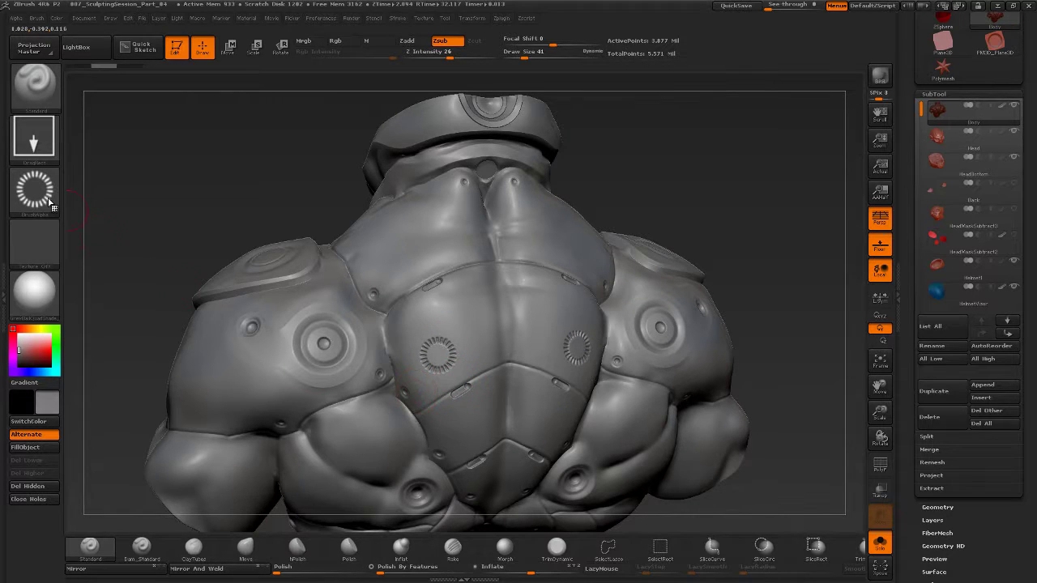
# Switch the brush alpha to the thin-ring Alpha 09 and engrave concentric rings inside and around the toothed rings.
pyautogui.click(35, 190)
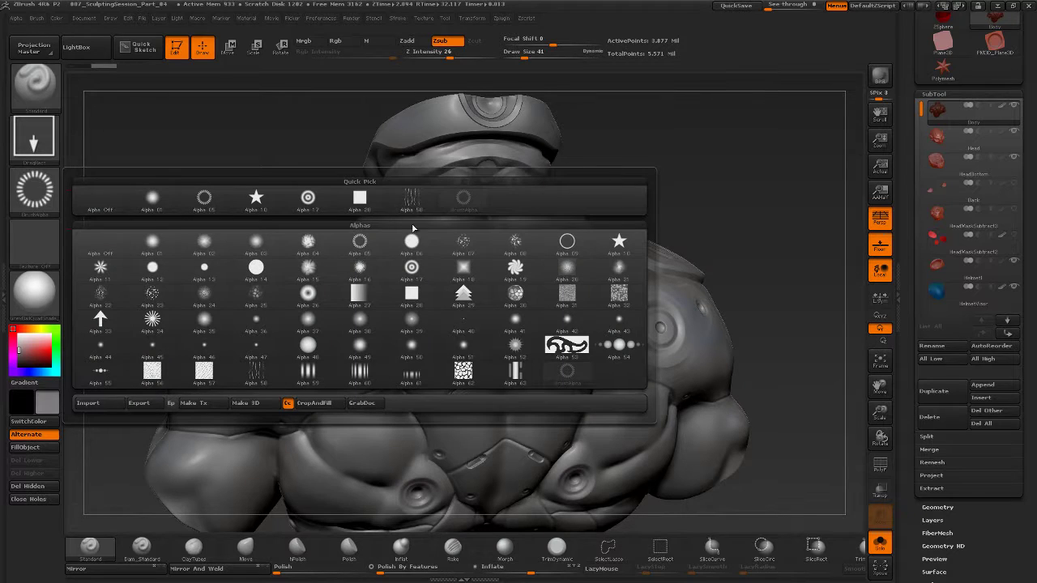
pyautogui.click(572, 247)
pyautogui.moveTo(678, 217)
pyautogui.mouseDown()
pyautogui.moveTo(695, 228)
pyautogui.moveTo(437, 354)
pyautogui.mouseUp()
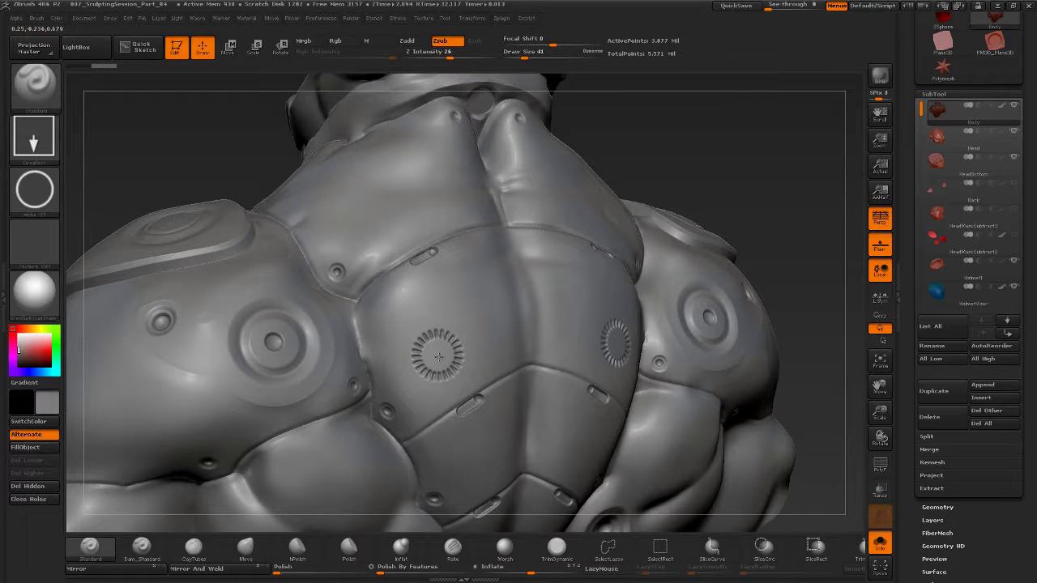
pyautogui.moveTo(438, 356); pyautogui.dragTo(459, 391)
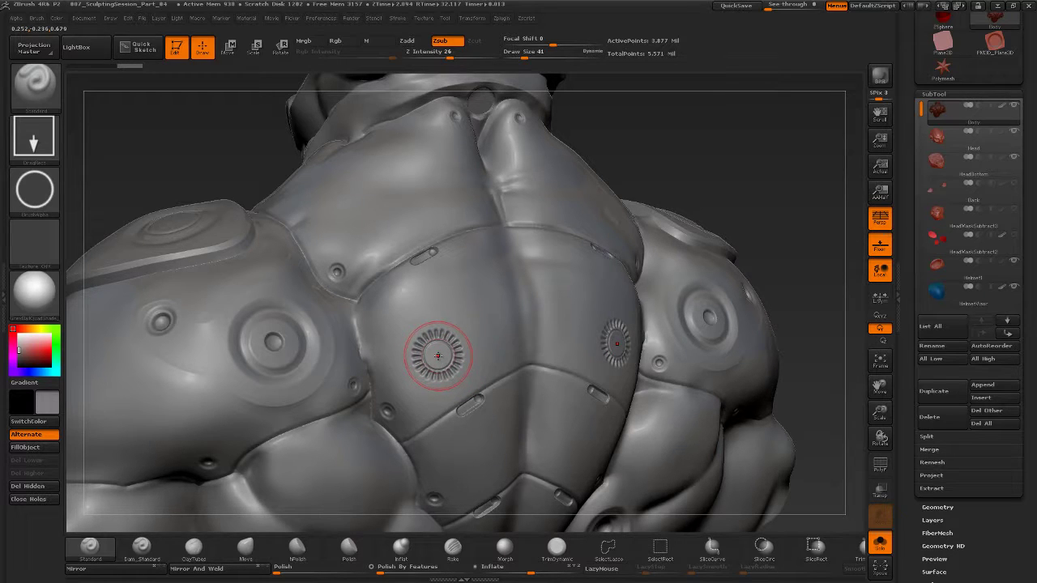
pyautogui.moveTo(443, 367); pyautogui.dragTo(453, 396)
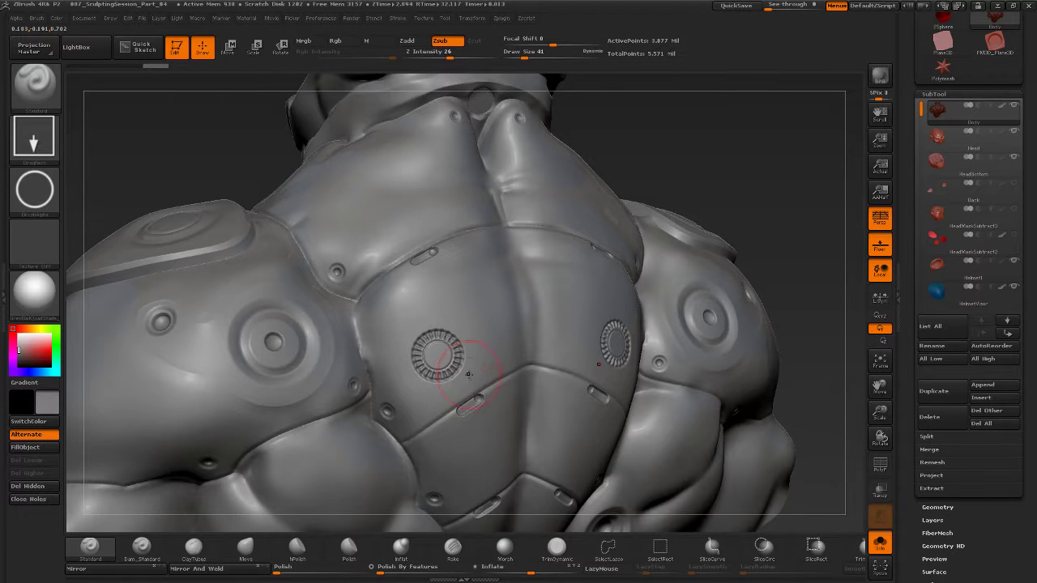
pyautogui.moveTo(723, 150)
pyautogui.keyDown('alt'); pyautogui.mouseDown()
pyautogui.moveTo(701, 149)
pyautogui.moveTo(729, 283)
pyautogui.moveTo(770, 300)
pyautogui.moveTo(655, 325)
pyautogui.moveTo(721, 230)
pyautogui.moveTo(640, 241)
pyautogui.mouseUp(); pyautogui.keyUp('alt')
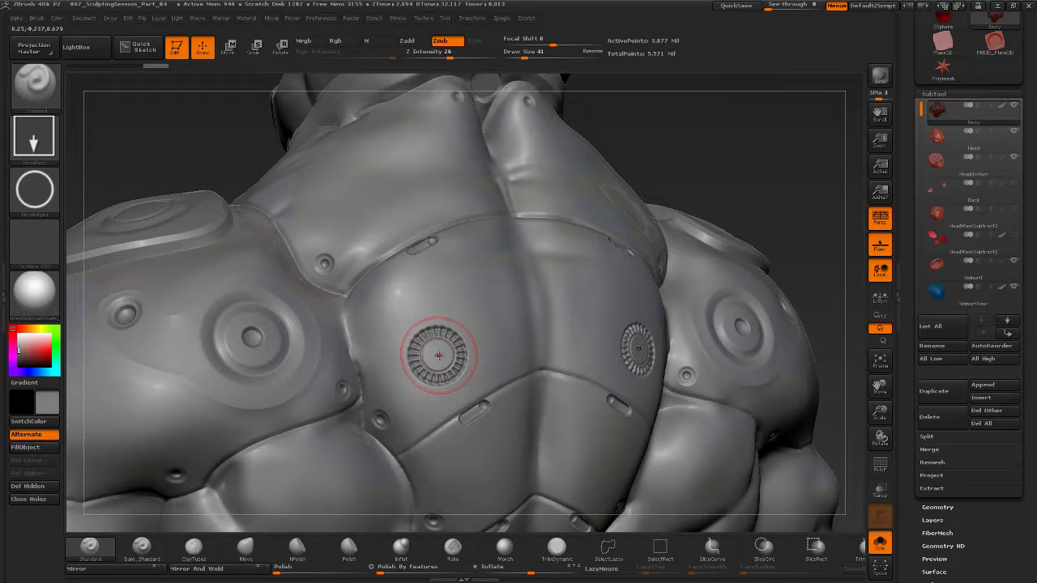
pyautogui.moveTo(437, 354)
pyautogui.mouseDown()
pyautogui.moveTo(430, 374)
pyautogui.moveTo(467, 408)
pyautogui.mouseUp()
pyautogui.keyDown('alt'); pyautogui.moveTo(695, 132); pyautogui.dragTo(770, 292); pyautogui.keyUp('alt')
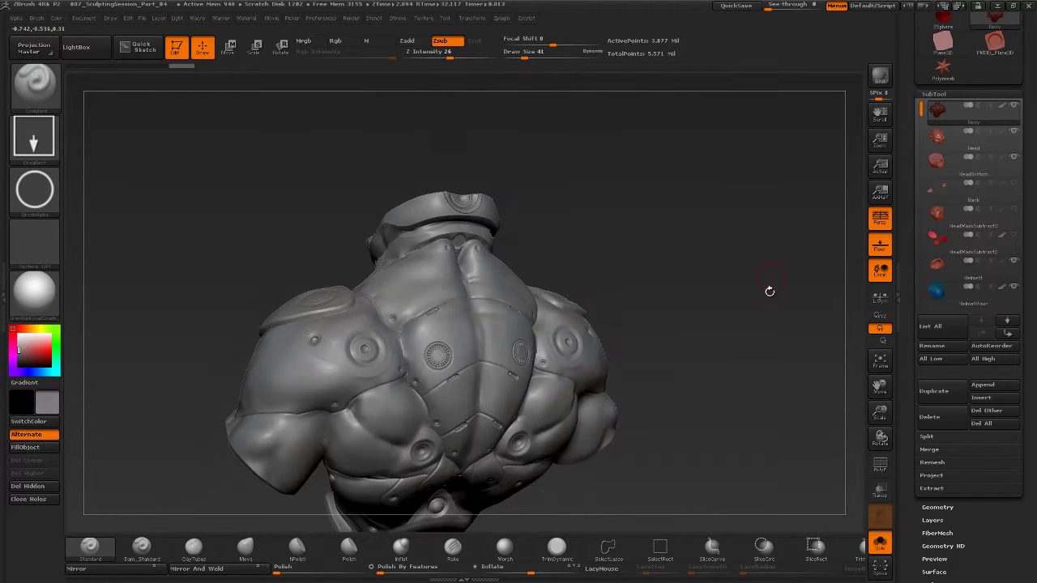
pyautogui.moveTo(715, 389)
pyautogui.mouseDown()
pyautogui.moveTo(728, 383)
pyautogui.moveTo(695, 396)
pyautogui.moveTo(699, 385)
pyautogui.mouseUp()
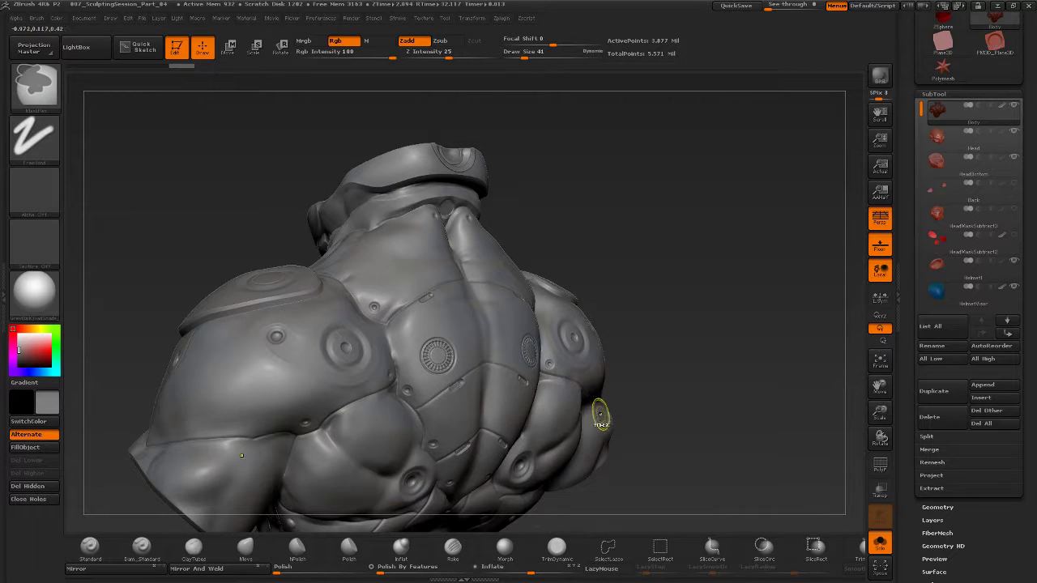
# Undo all the toothed and thin ring stamps on the central back plate.
pyautogui.hotkey('ctrl', 'z')
pyautogui.hotkey('ctrl', 'z')
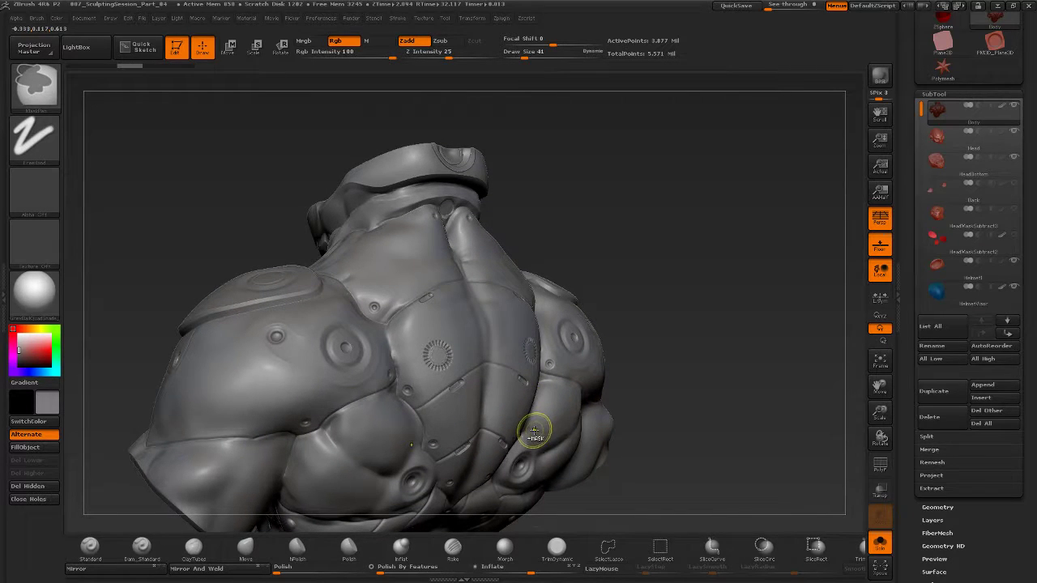
pyautogui.hotkey('ctrl', 'z')
pyautogui.hotkey('ctrl', 'z')
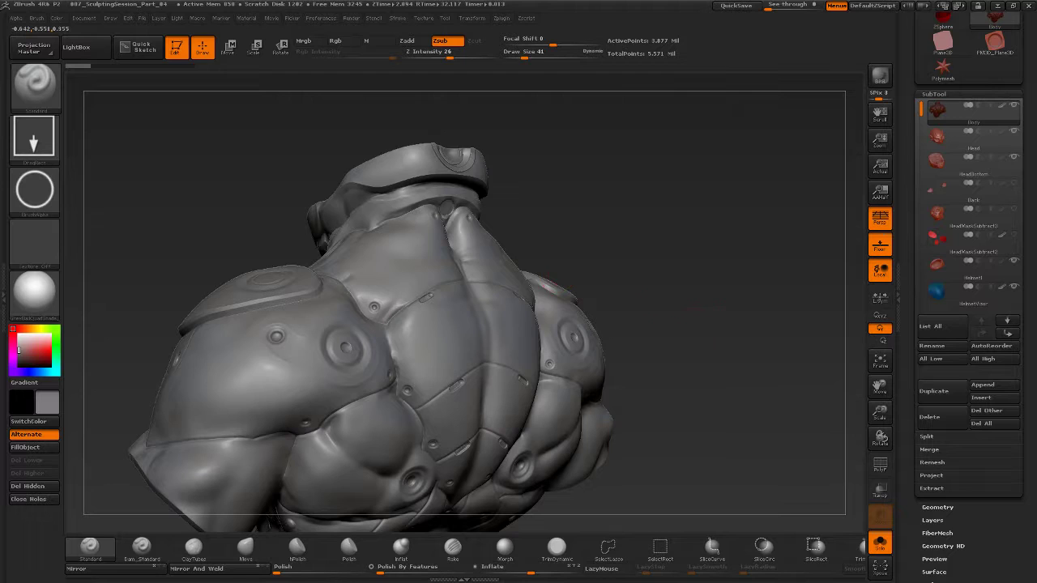
pyautogui.keyDown('alt'); pyautogui.moveTo(701, 323); pyautogui.dragTo(745, 295); pyautogui.keyUp('alt')
pyautogui.click(34, 192)
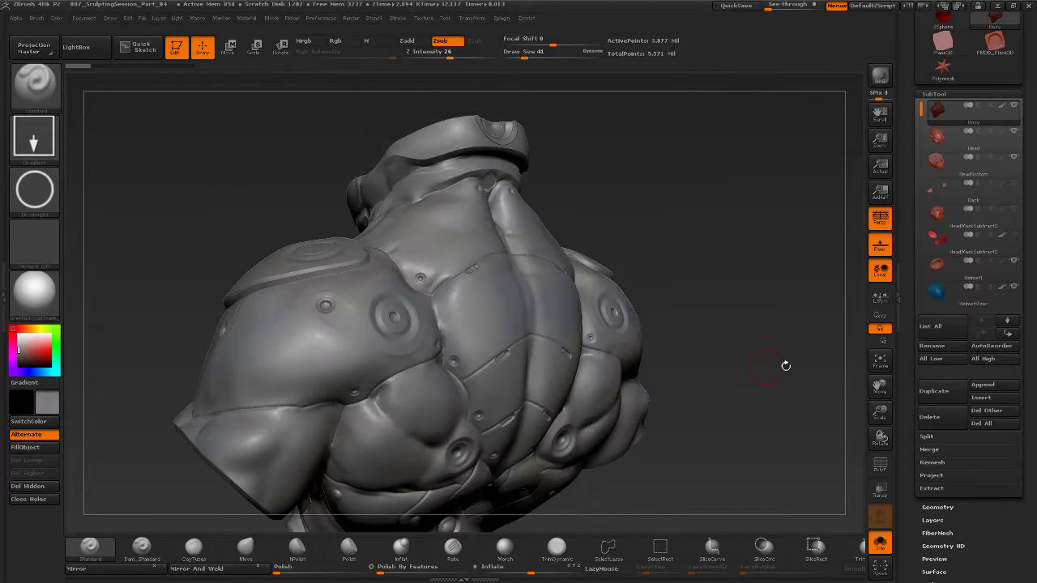
pyautogui.moveTo(702, 416)
pyautogui.mouseDown()
pyautogui.moveTo(691, 428)
pyautogui.moveTo(699, 434)
pyautogui.moveTo(691, 396)
pyautogui.mouseUp()
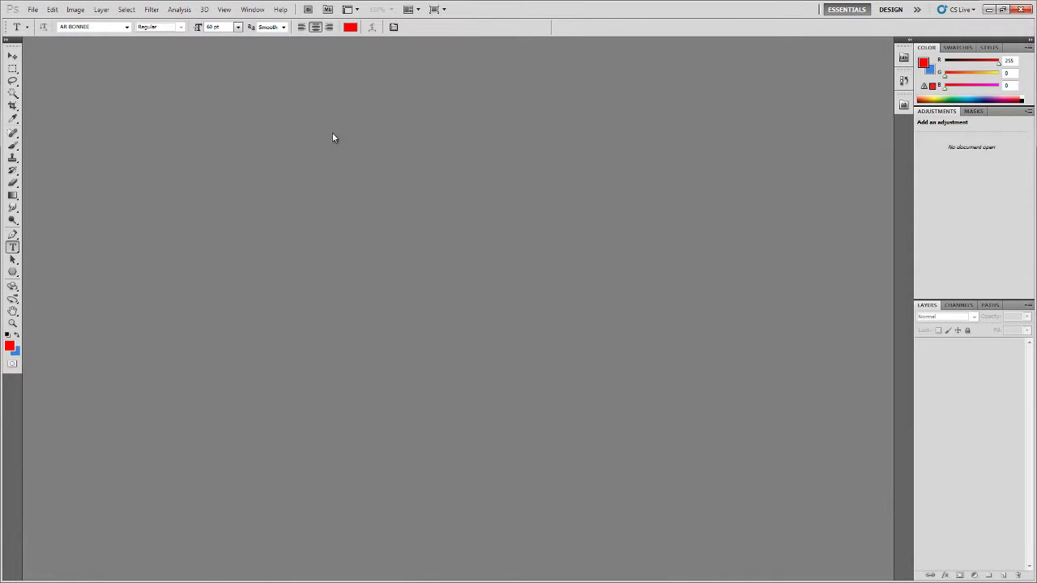
# In Photoshop, create a new 512 by 512 pixel document, then enlarge its window and move it clear of the toolbox.
pyautogui.click(34, 12)
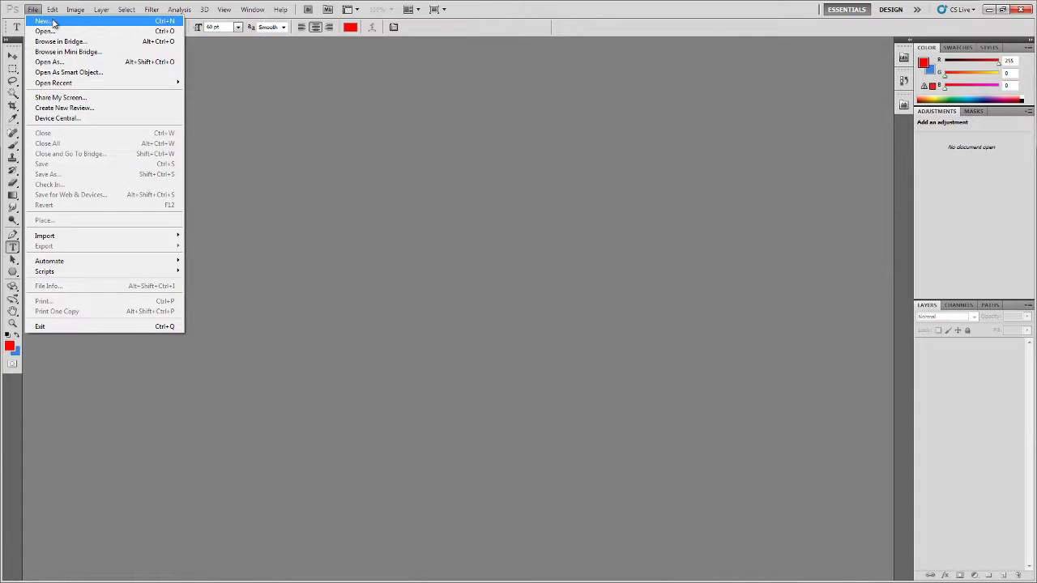
pyautogui.click(54, 21)
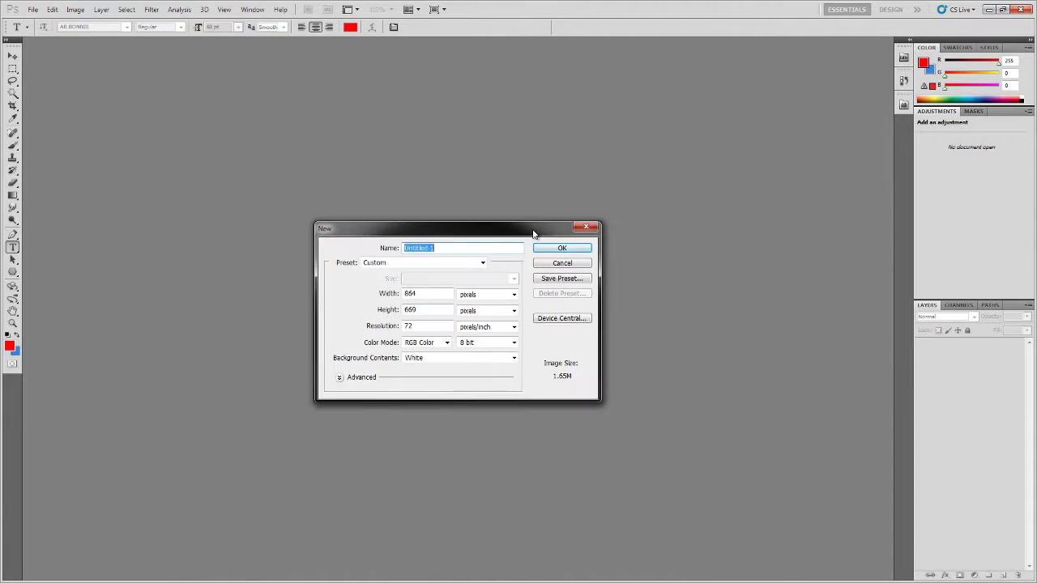
pyautogui.click(378, 297)
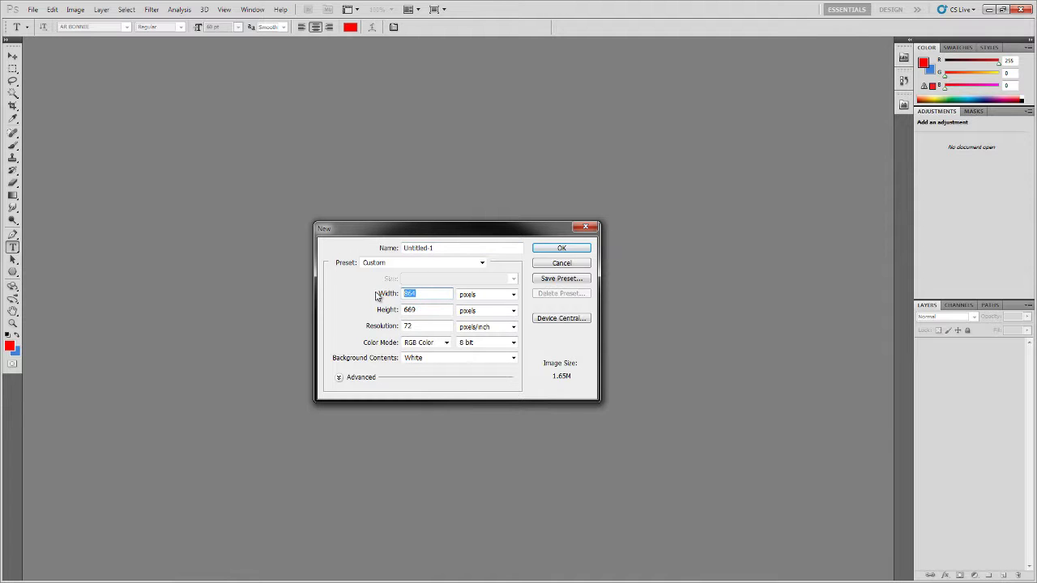
pyautogui.write('512')
pyautogui.click(381, 310)
pyautogui.write('1')
pyautogui.click(371, 310)
pyautogui.write('512')
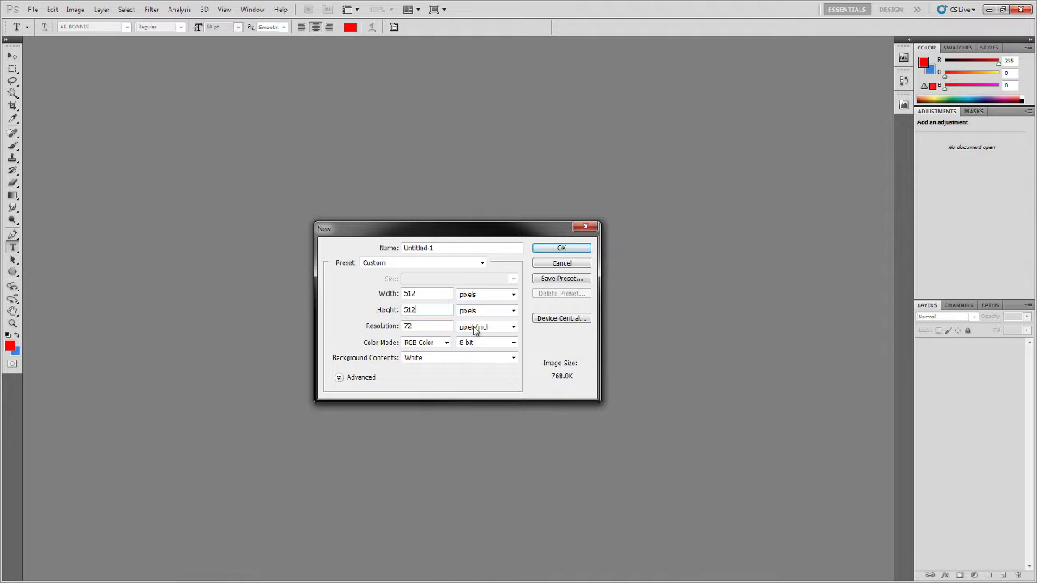
pyautogui.click(563, 249)
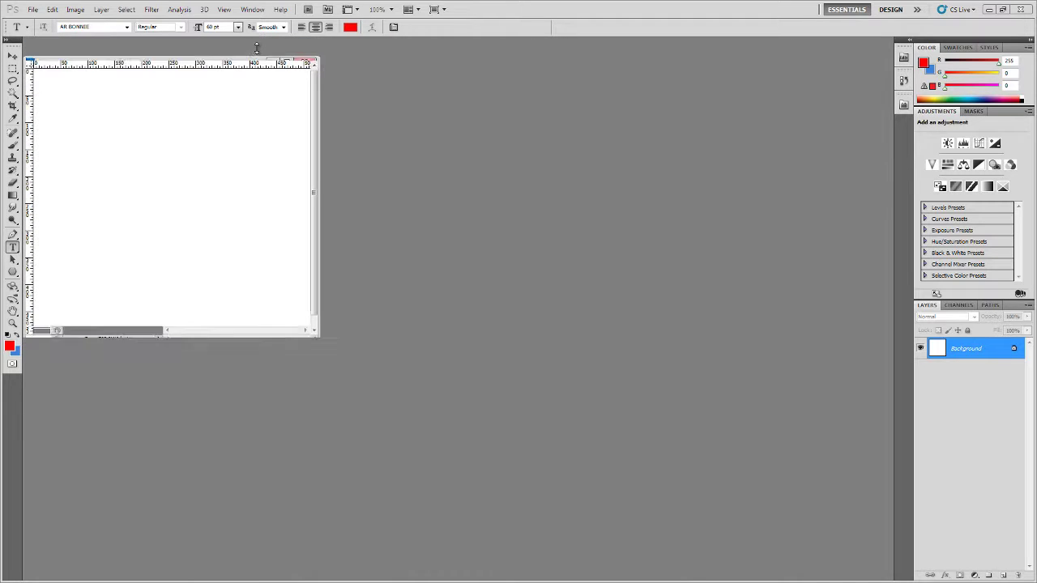
pyautogui.moveTo(313, 337); pyautogui.dragTo(417, 424)
pyautogui.moveTo(200, 60); pyautogui.dragTo(289, 80)
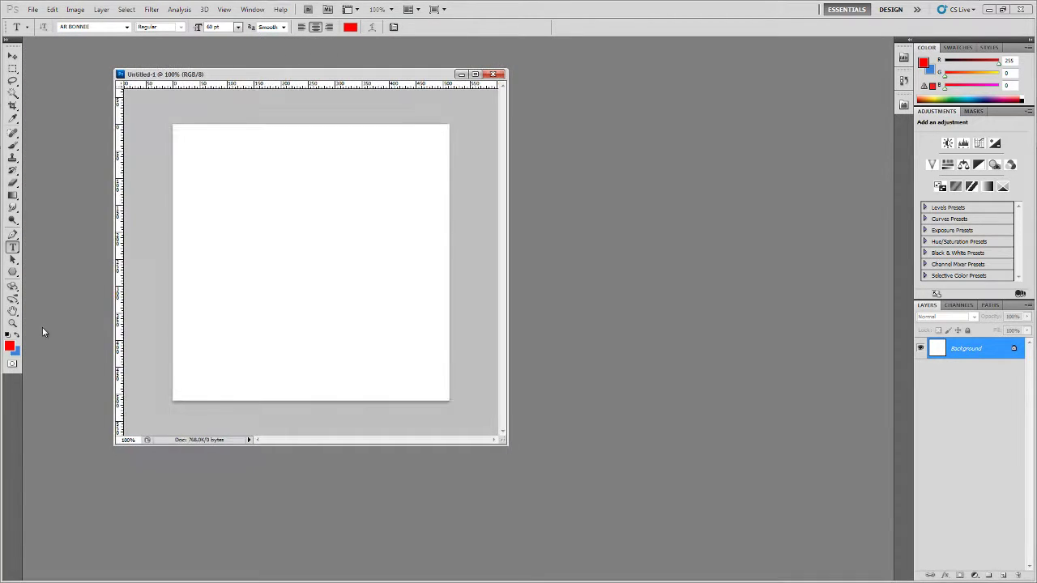
# Set the foreground colour to black, RGB 0, 0, 0.
pyautogui.press('i')
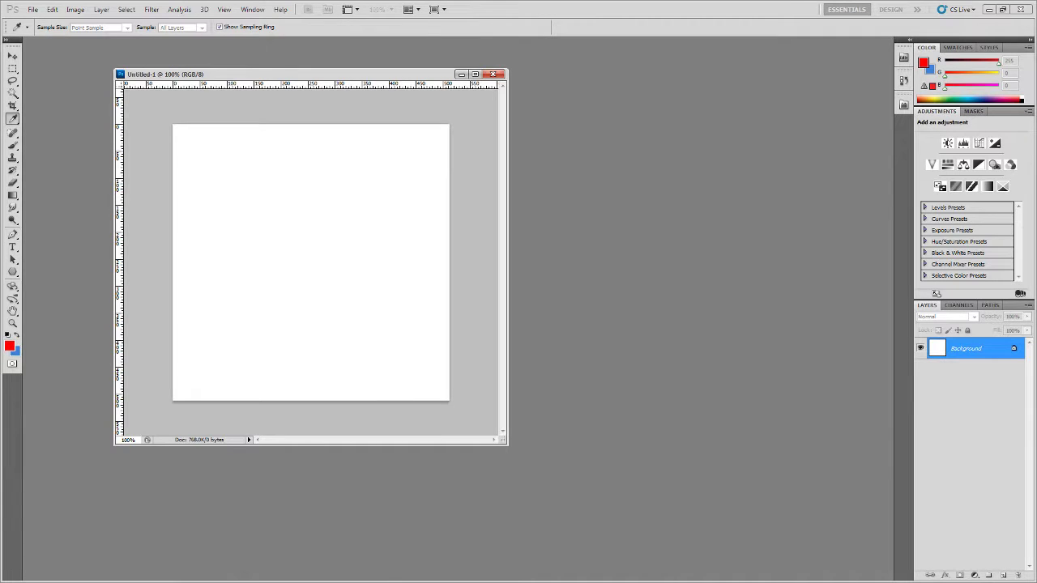
pyautogui.click(10, 347)
pyautogui.moveTo(316, 347); pyautogui.dragTo(189, 398)
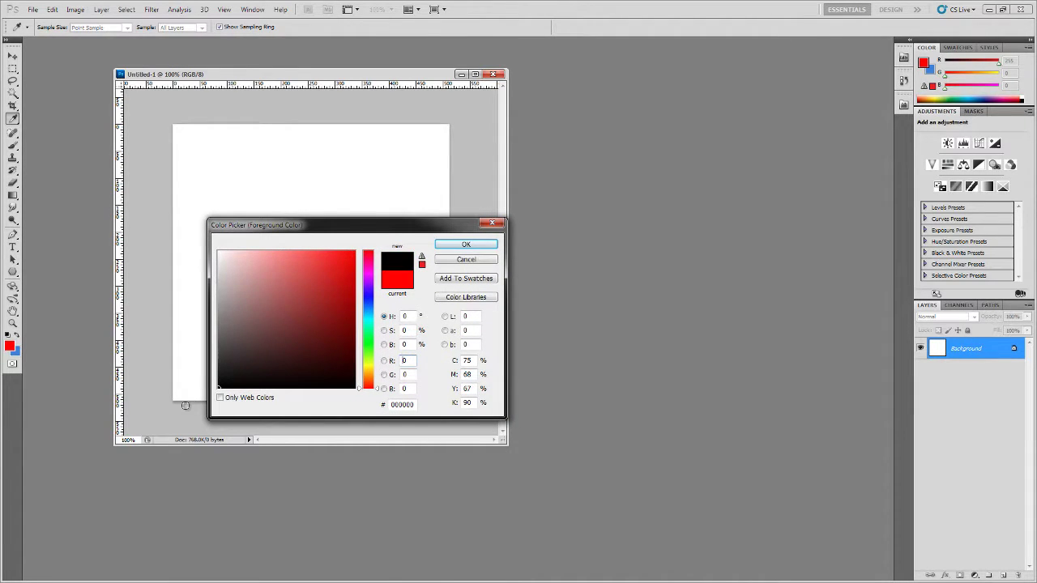
pyautogui.click(451, 244)
pyautogui.press('t')
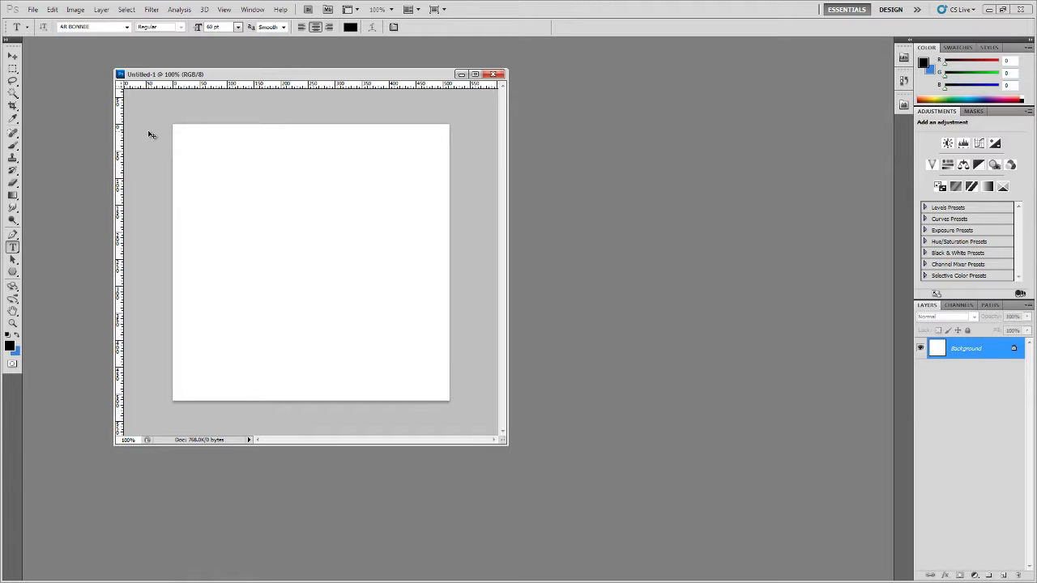
# Place vertical and horizontal guides through the canvas centre and draw a circular marquee selection about 390 px wide around their crossing.
pyautogui.moveTo(121, 130); pyautogui.dragTo(311, 169)
pyautogui.moveTo(336, 89); pyautogui.dragTo(320, 263)
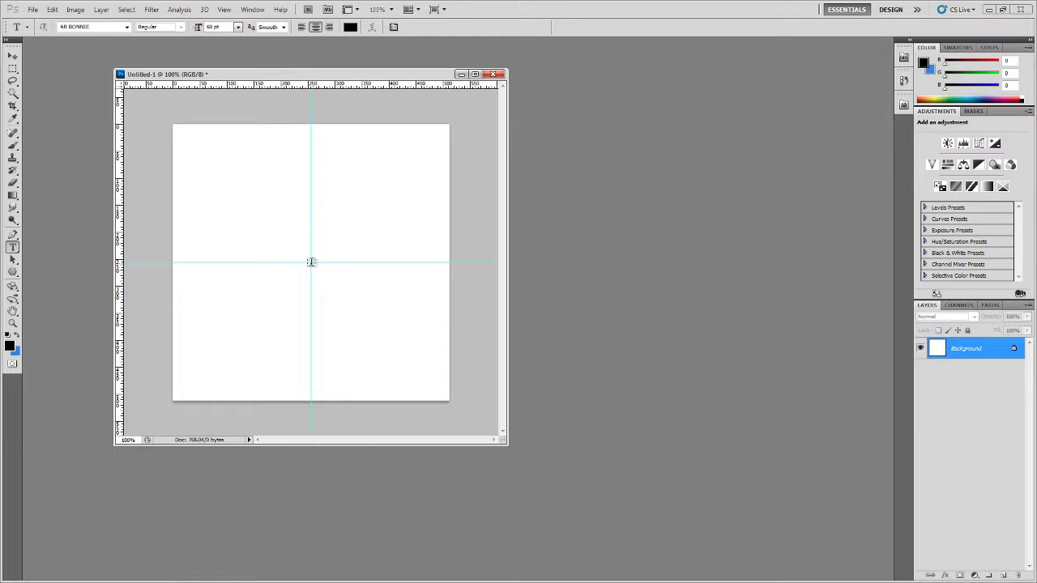
pyautogui.click(13, 69)
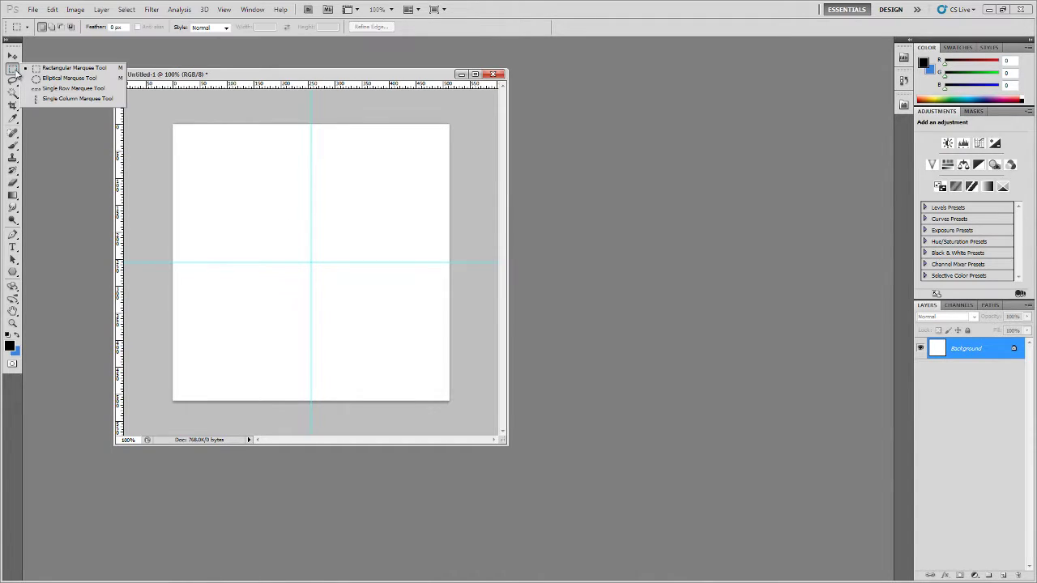
pyautogui.click(66, 79)
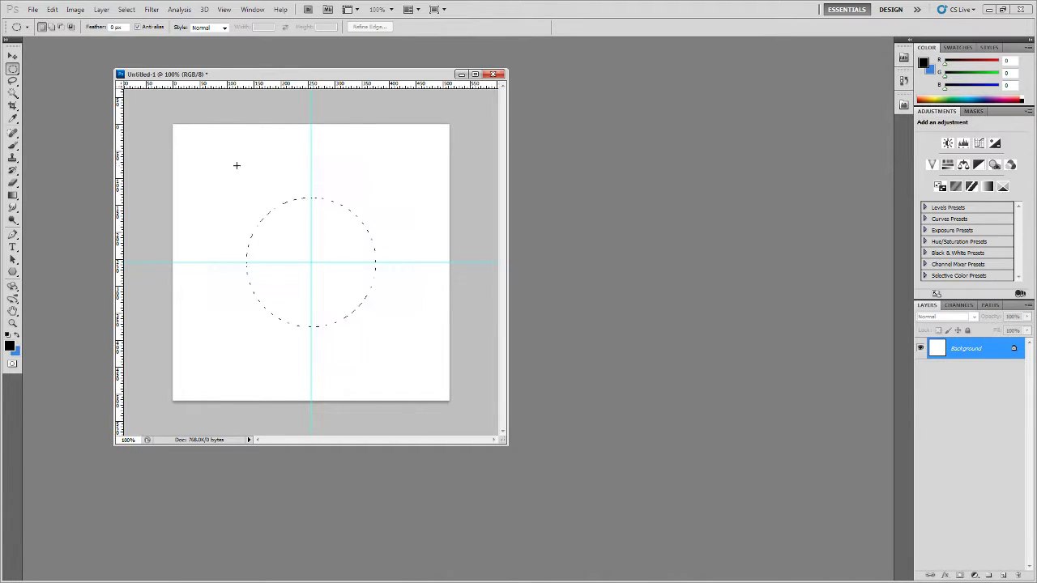
pyautogui.keyDown('alt'); pyautogui.keyDown('shift'); pyautogui.moveTo(191, 157); pyautogui.dragTo(192, 156); pyautogui.keyUp('shift'); pyautogui.keyUp('alt')
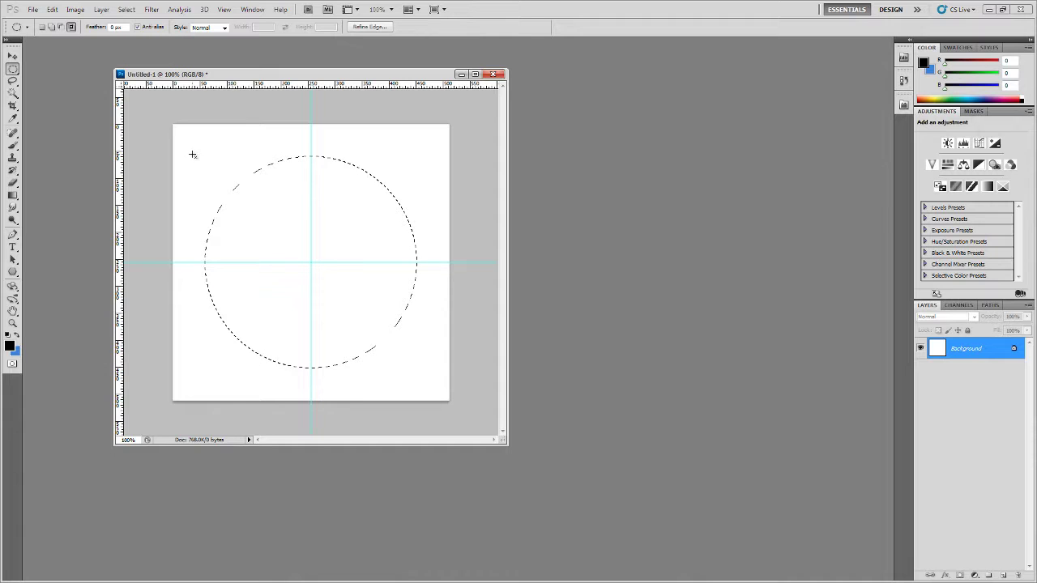
# Fill the circular selection with black on a new layer and deselect it.
pyautogui.click(1003, 575)
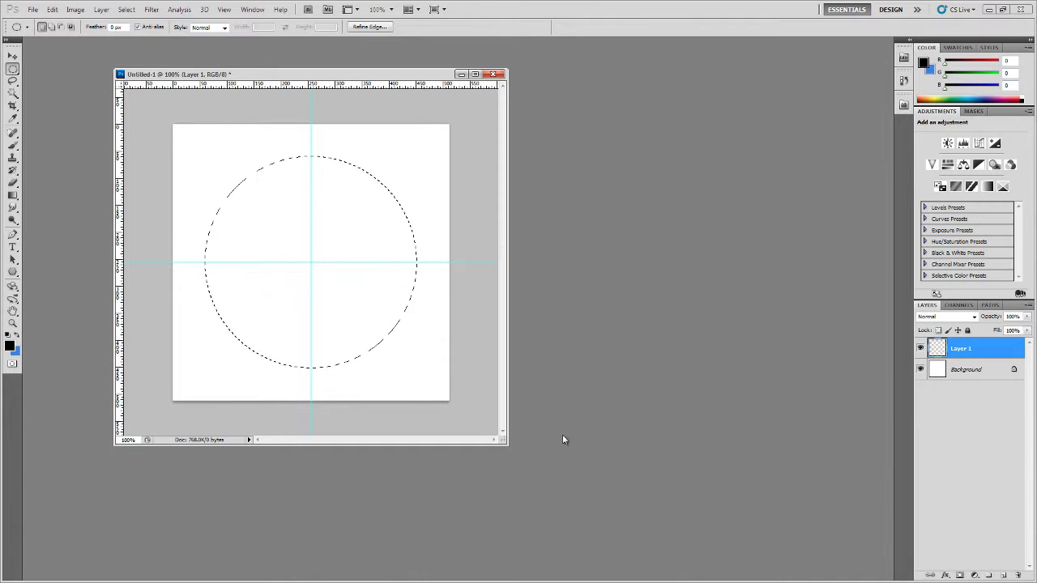
pyautogui.hotkey('alt', 'BackSpace')
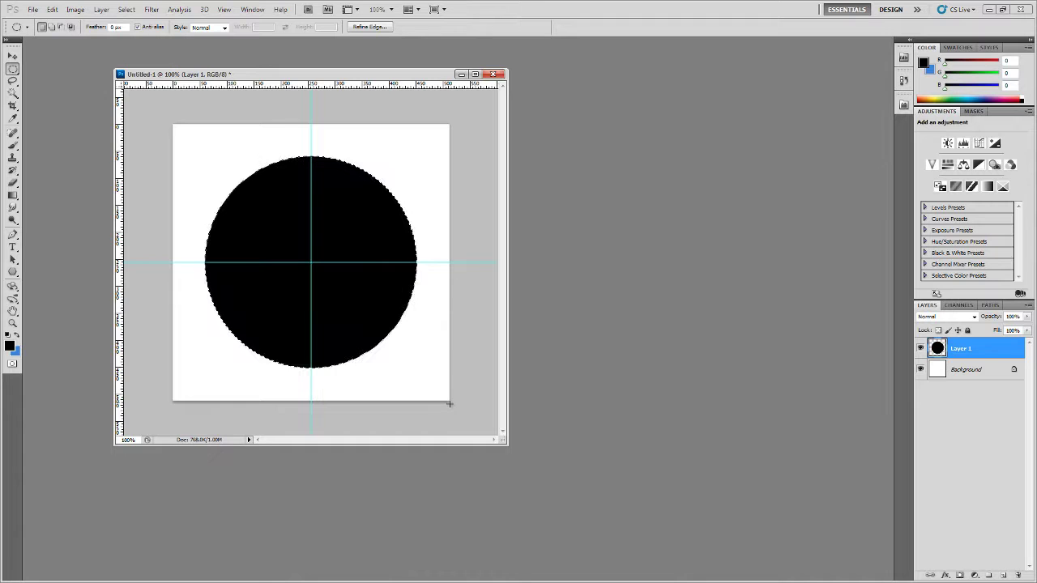
pyautogui.hotkey('ctrl', 'd')
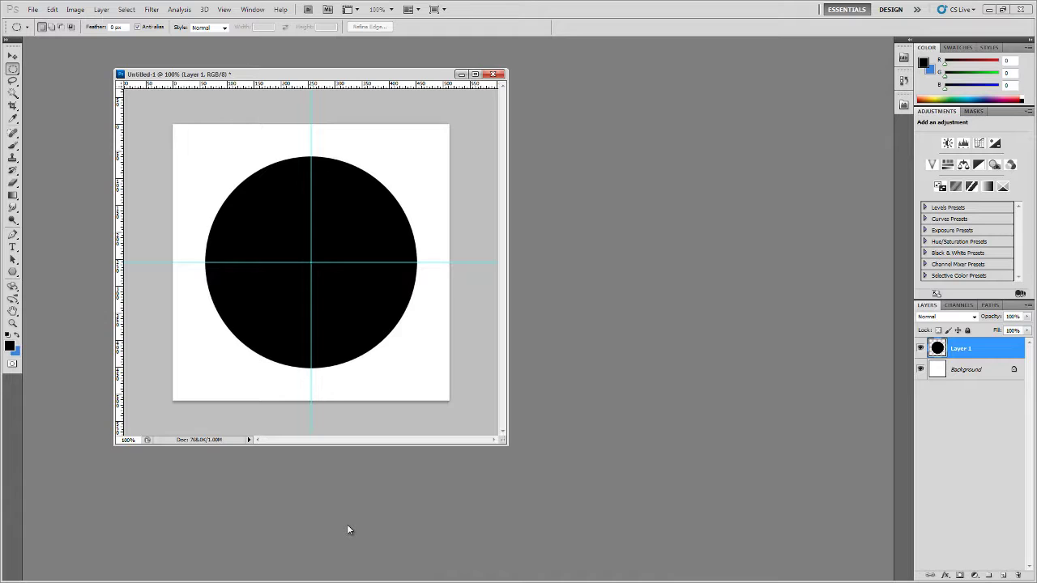
# Add a new layer directly above the Background and fill it with mid grey, RGB 127, 127, 127.
pyautogui.moveTo(507, 444); pyautogui.dragTo(557, 483)
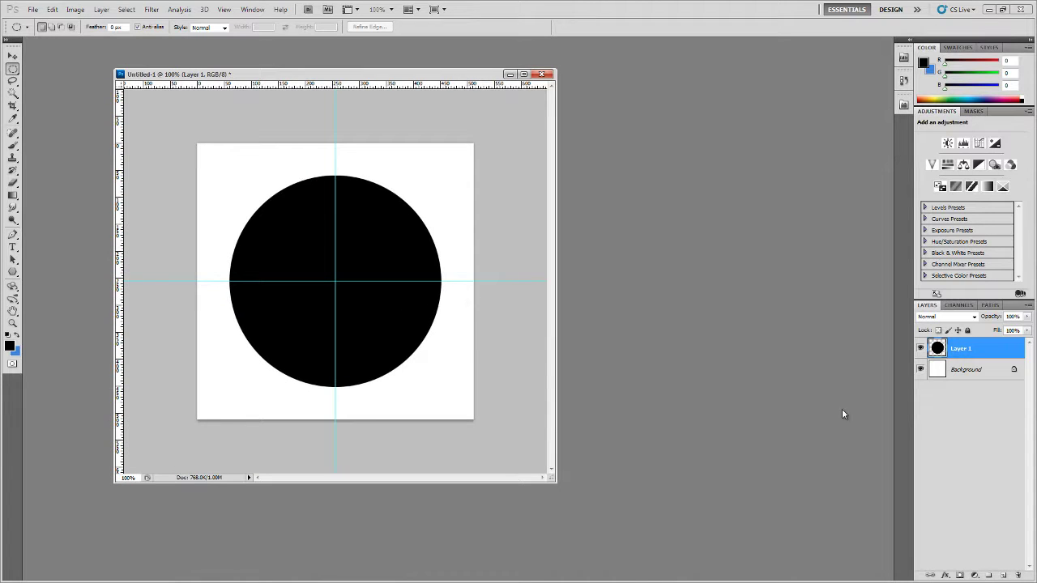
pyautogui.click(953, 373)
pyautogui.click(1002, 575)
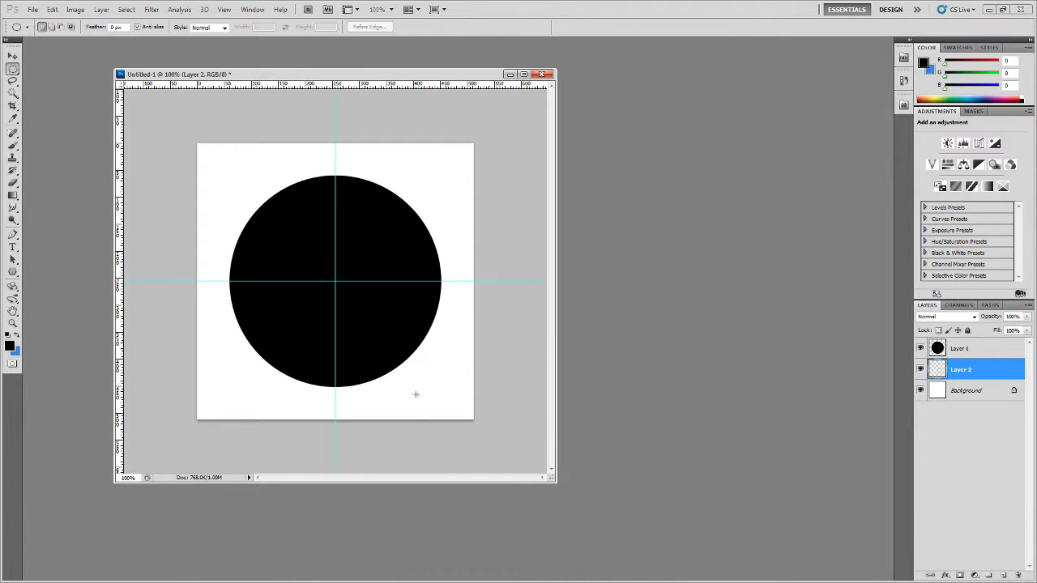
pyautogui.click(13, 347)
pyautogui.moveTo(270, 317); pyautogui.dragTo(208, 320)
pyautogui.click(466, 244)
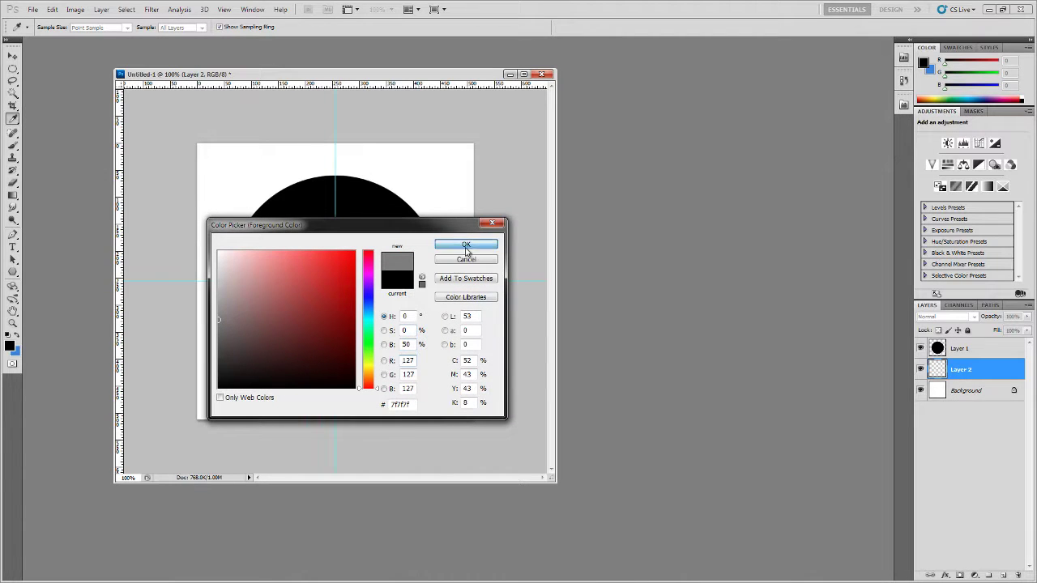
pyautogui.press('m')
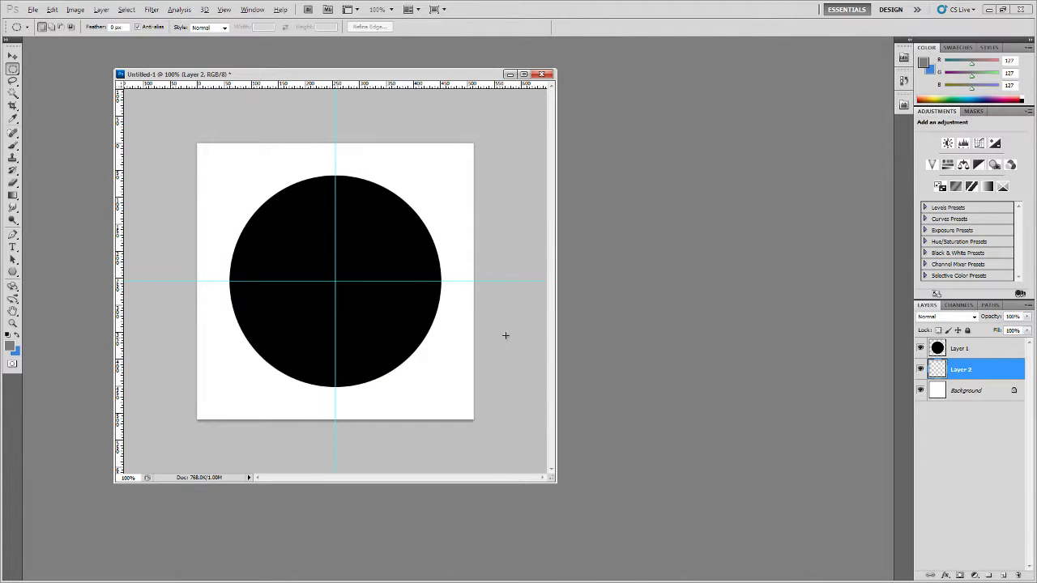
pyautogui.hotkey('alt', 'BackSpace')
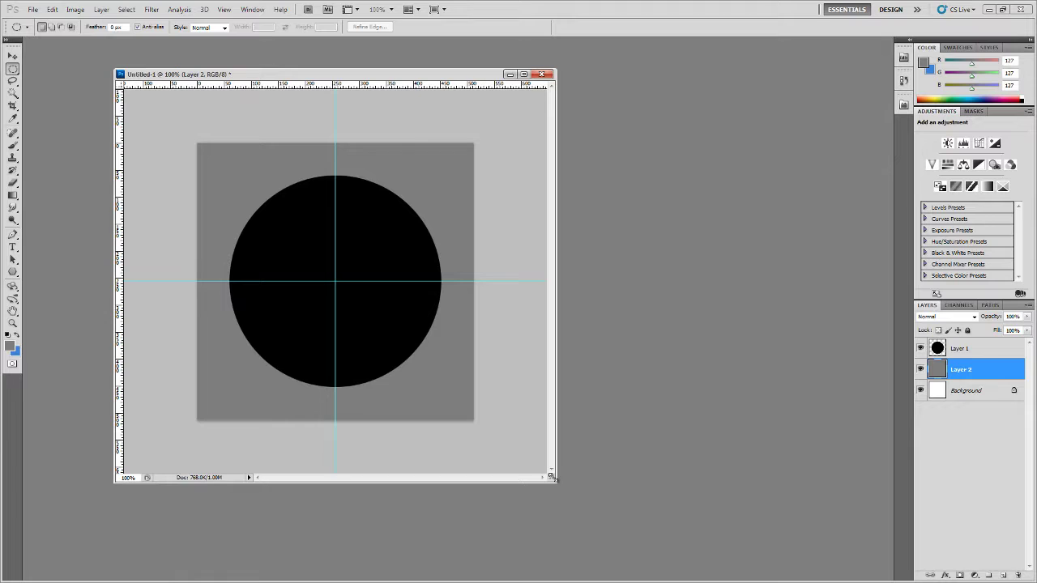
# Load the black circle's outline as a selection, add a new layer above the grey one, and set the foreground colour to white.
pyautogui.moveTo(552, 478); pyautogui.dragTo(576, 507)
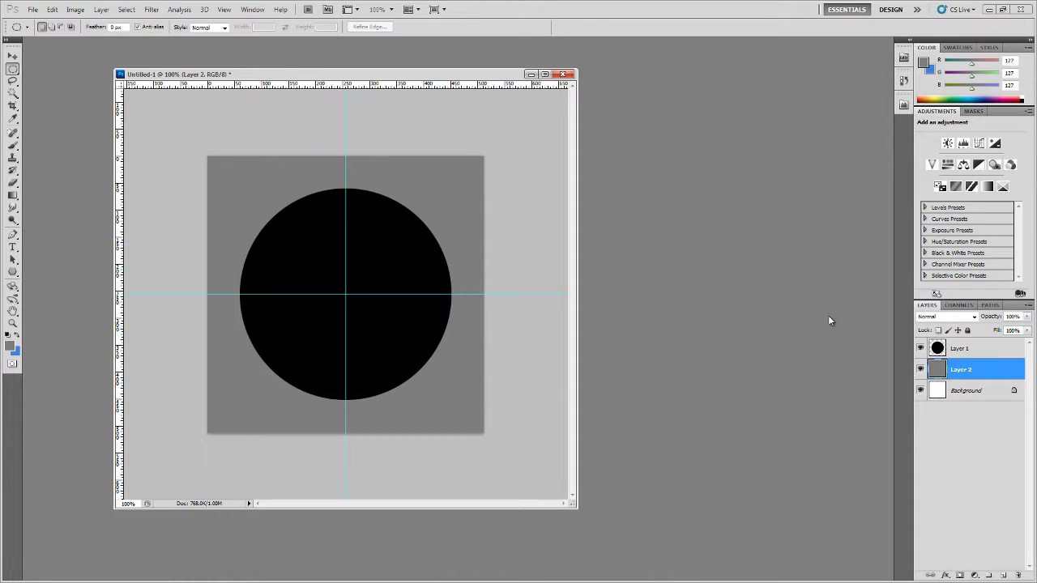
pyautogui.keyDown('ctrl'); pyautogui.click(938, 348); pyautogui.keyUp('ctrl')
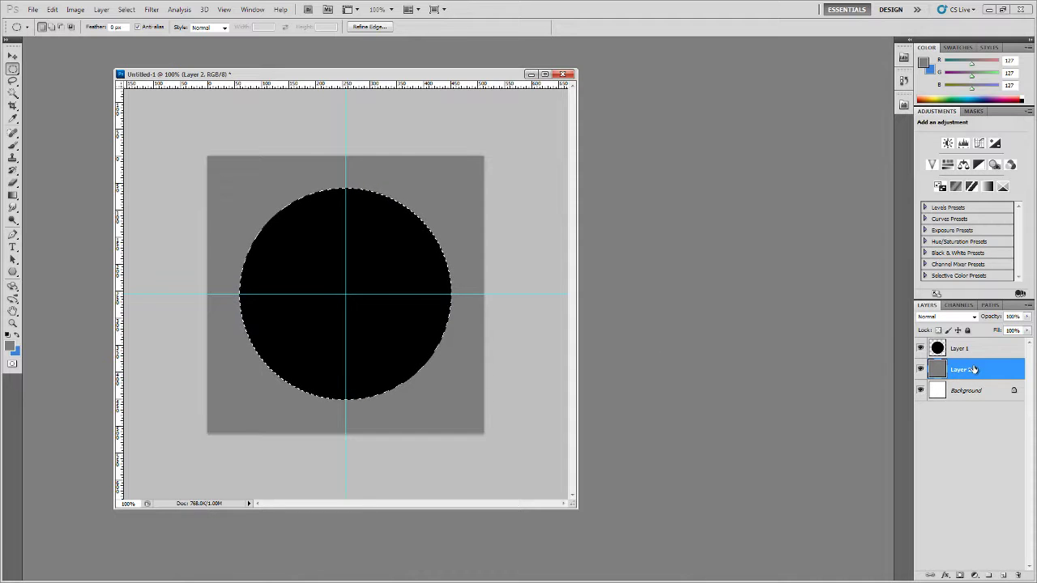
pyautogui.click(1003, 575)
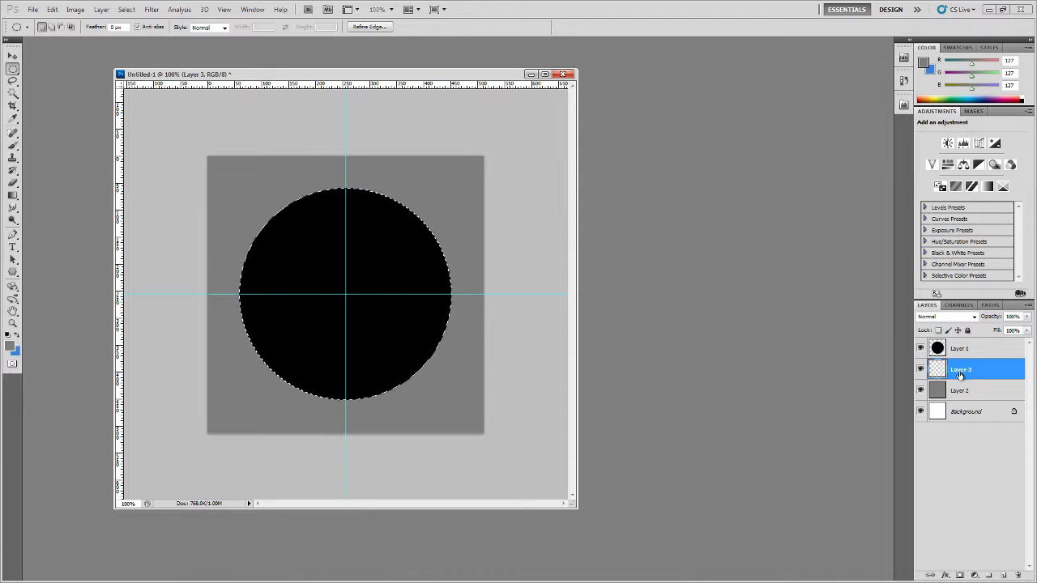
pyautogui.click(17, 337)
pyautogui.click(10, 347)
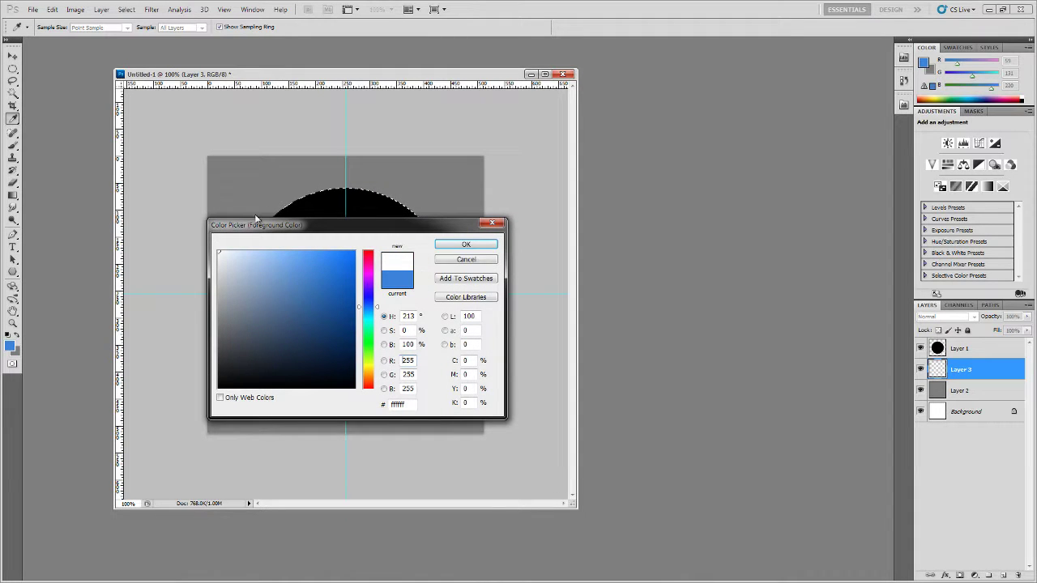
pyautogui.click(477, 246)
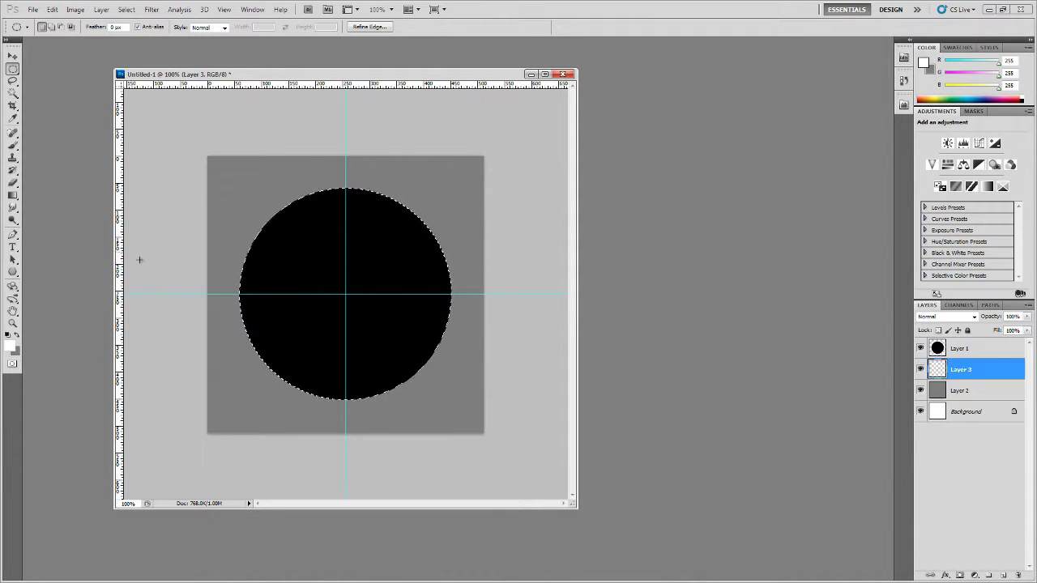
# Stroke the circular selection on the new layer with a 12 px white line located inside, and check it by toggling the black circle's visibility.
pyautogui.click(52, 9)
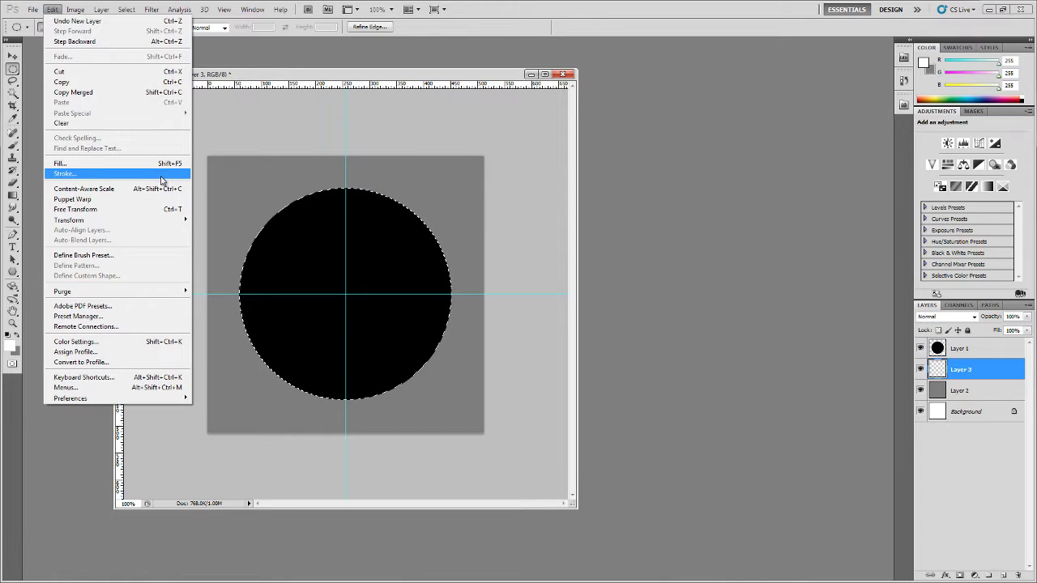
pyautogui.press('Escape')
pyautogui.press('i')
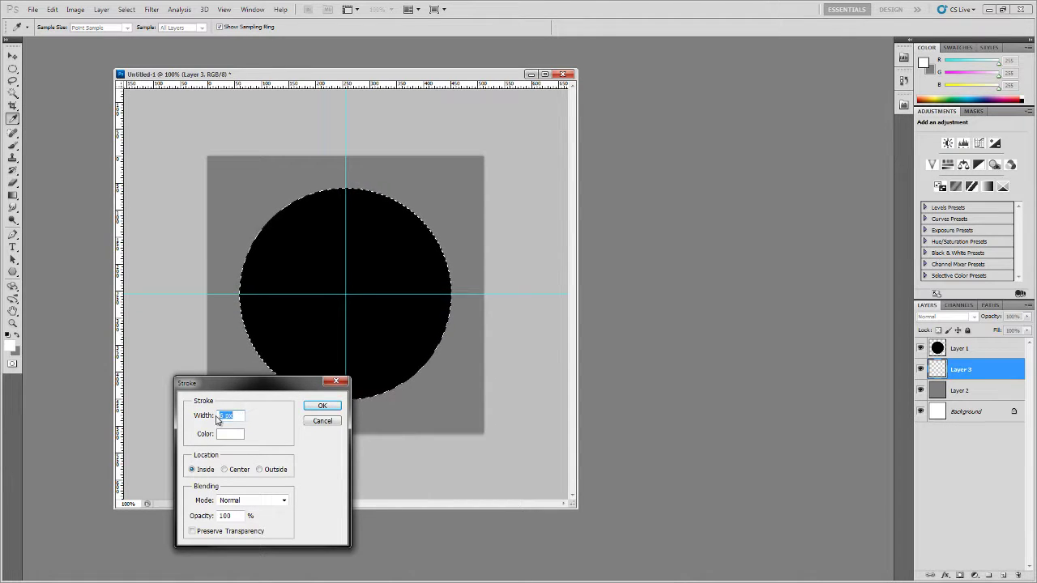
pyautogui.write('10')
pyautogui.click(317, 406)
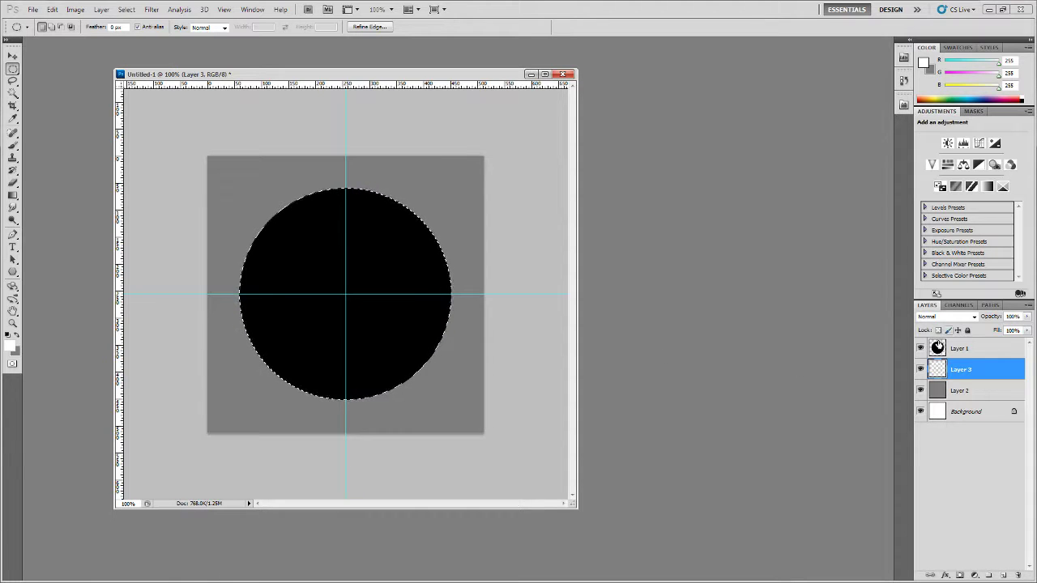
pyautogui.click(922, 349)
pyautogui.click(921, 349)
# Stroke the circular selection with a 12 px white line centred on its edge, then deselect.
pyautogui.click(52, 9)
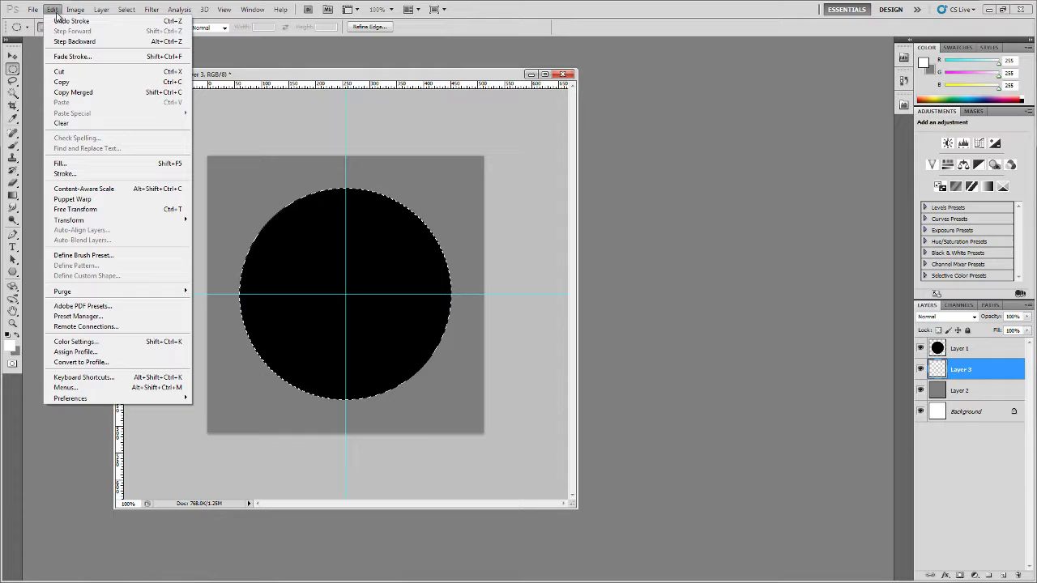
pyautogui.click(71, 174)
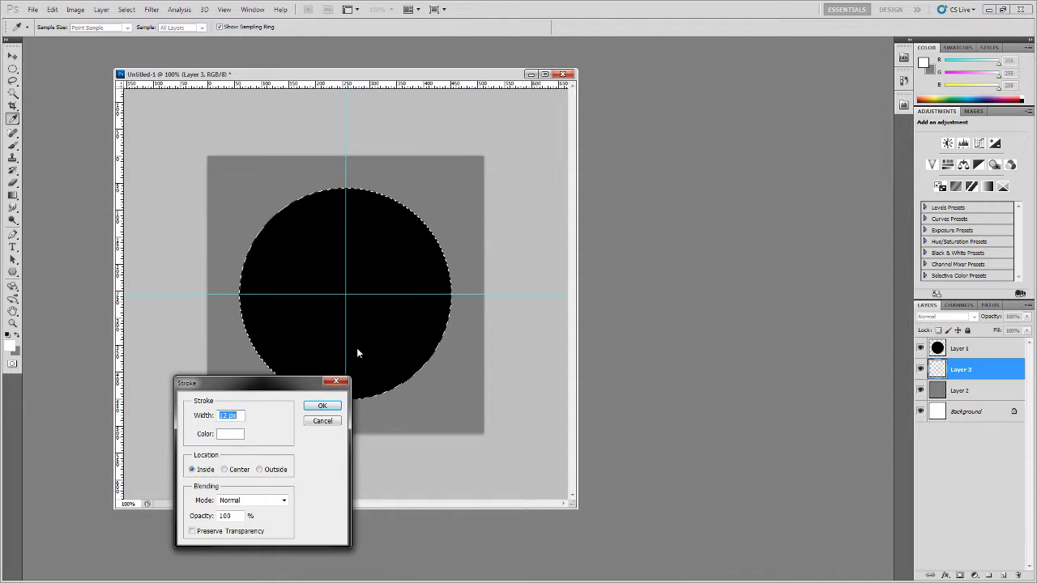
pyautogui.moveTo(243, 383); pyautogui.dragTo(372, 342)
pyautogui.click(353, 428)
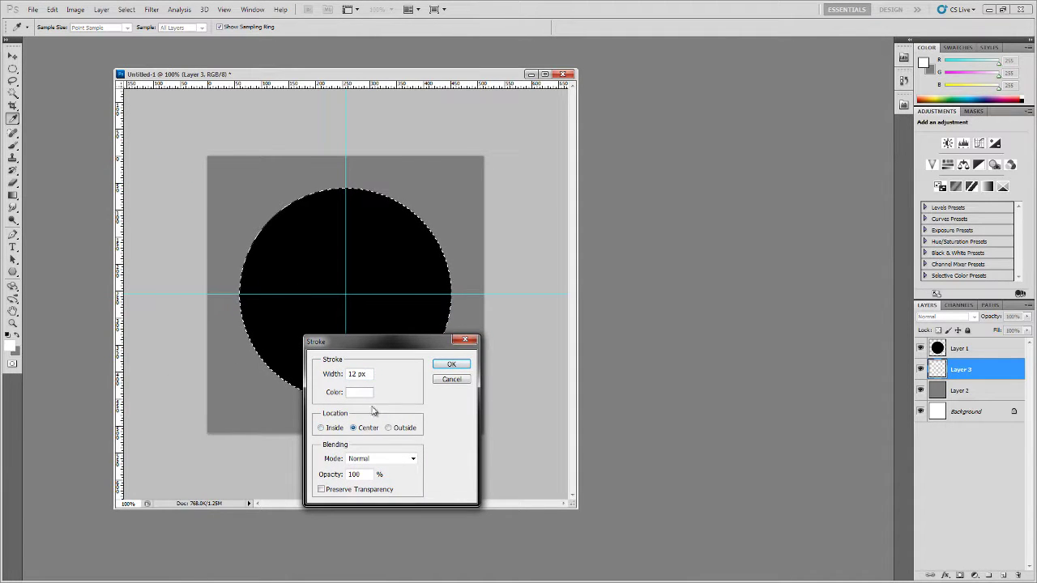
pyautogui.click(453, 364)
pyautogui.press('m')
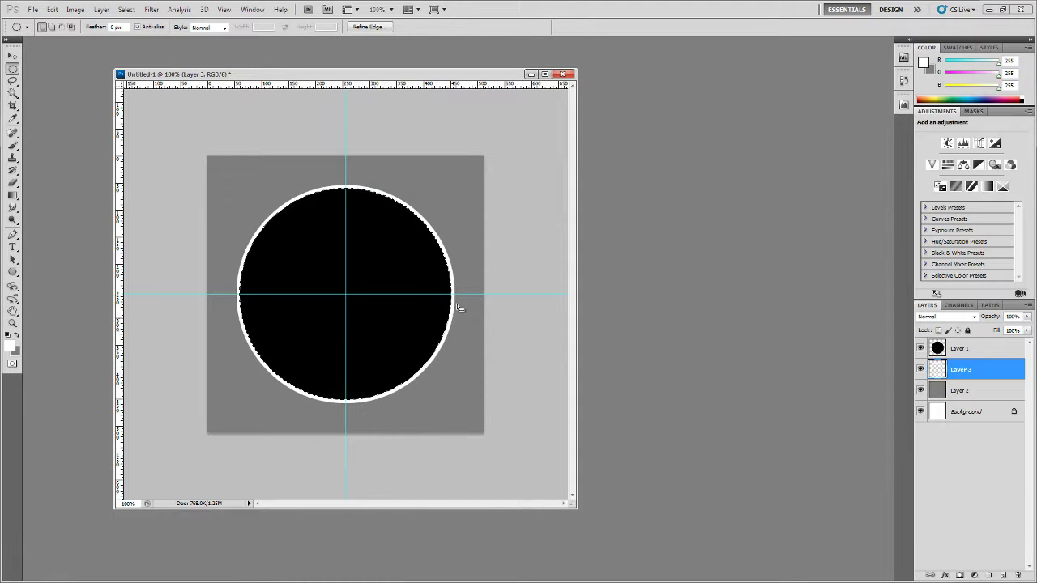
pyautogui.hotkey('ctrl', 'd')
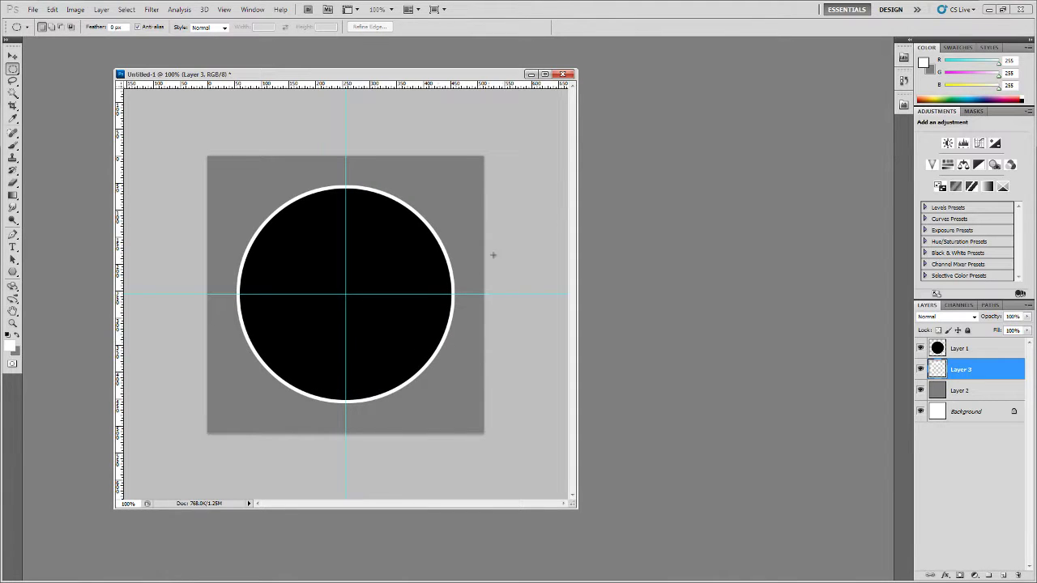
# Save the document to the Desktop as a Photoshop copy without layers, named Disk_001.
pyautogui.moveTo(570, 503); pyautogui.dragTo(626, 511)
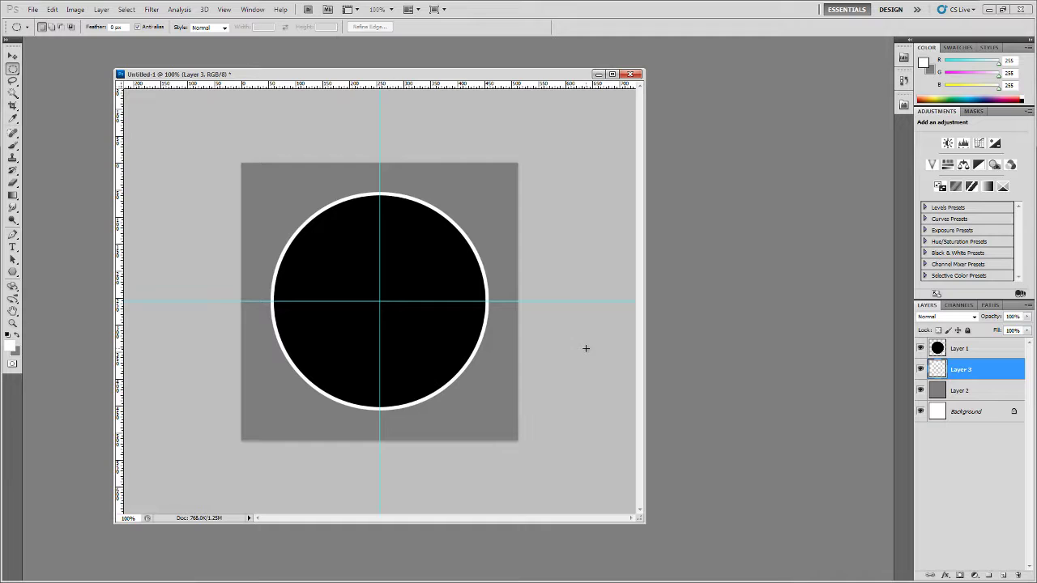
pyautogui.moveTo(396, 77); pyautogui.dragTo(427, 81)
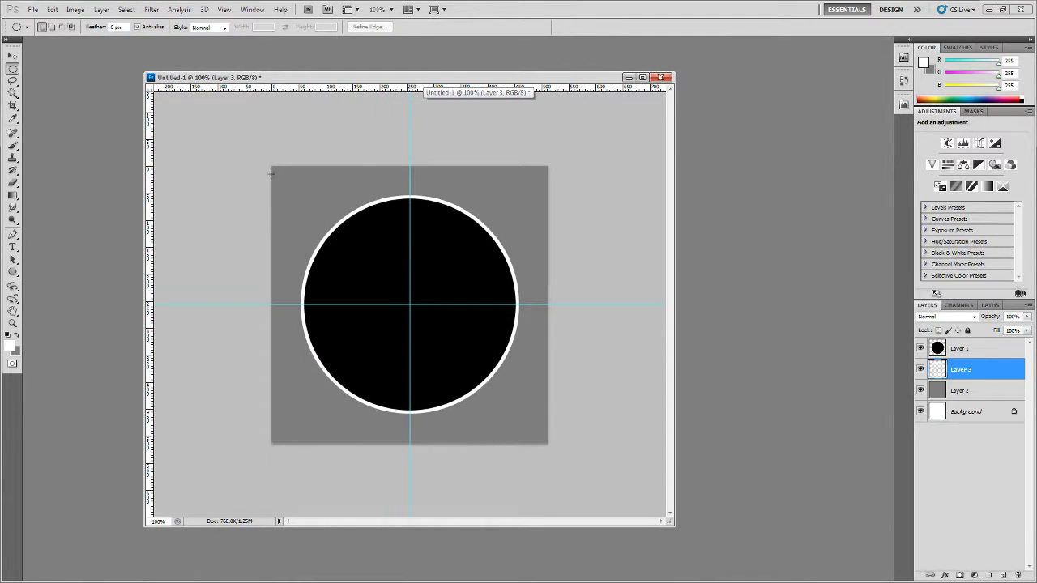
pyautogui.click(33, 9)
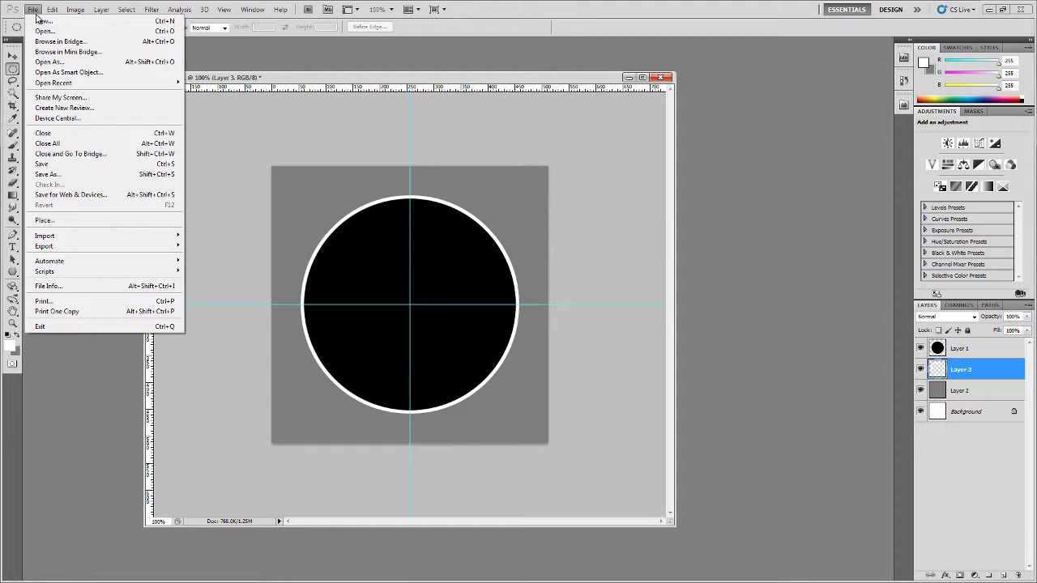
pyautogui.click(80, 175)
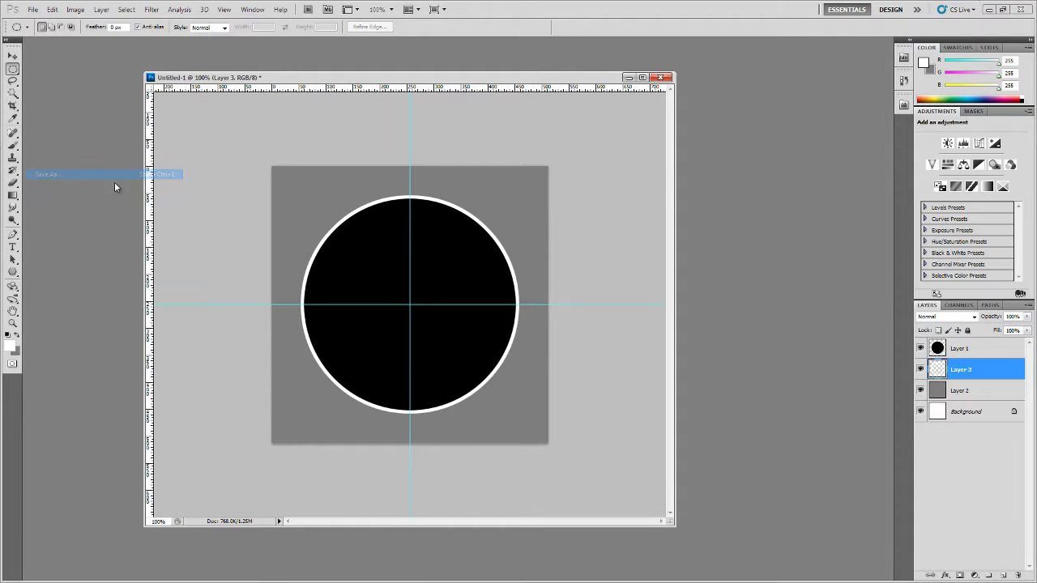
pyautogui.click(401, 166)
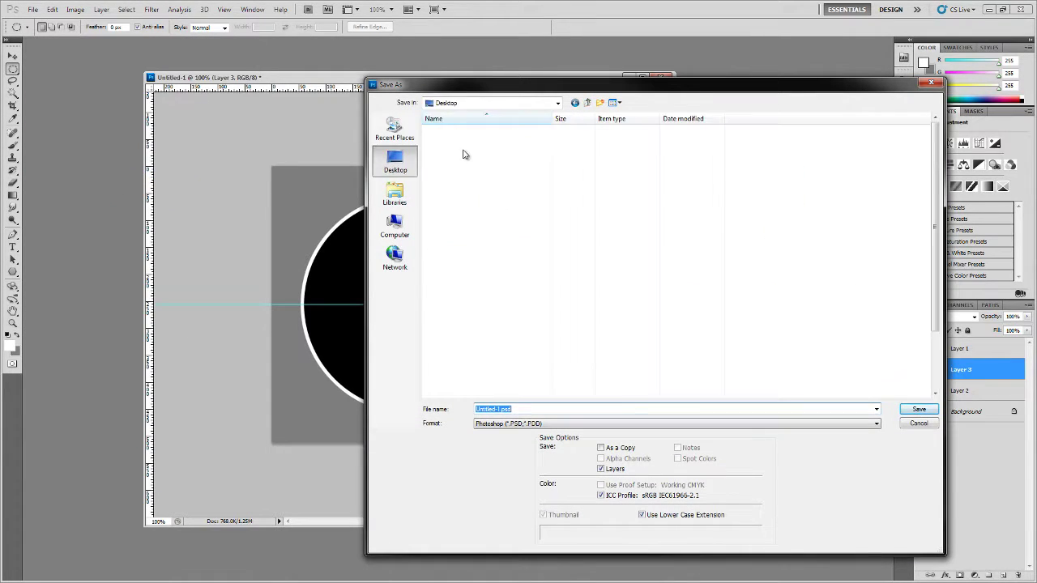
pyautogui.moveTo(532, 85); pyautogui.dragTo(472, 66)
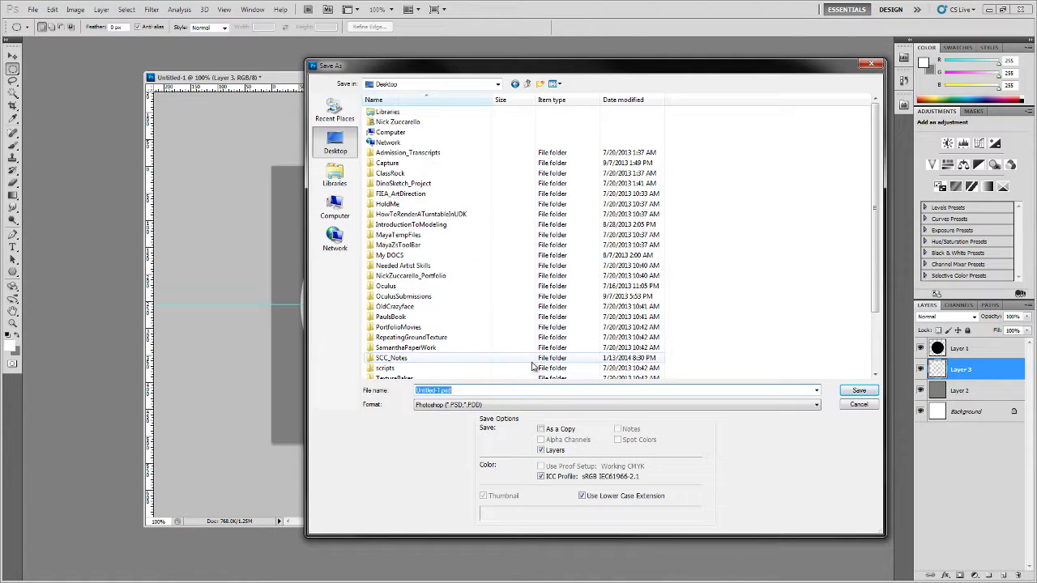
pyautogui.click(540, 450)
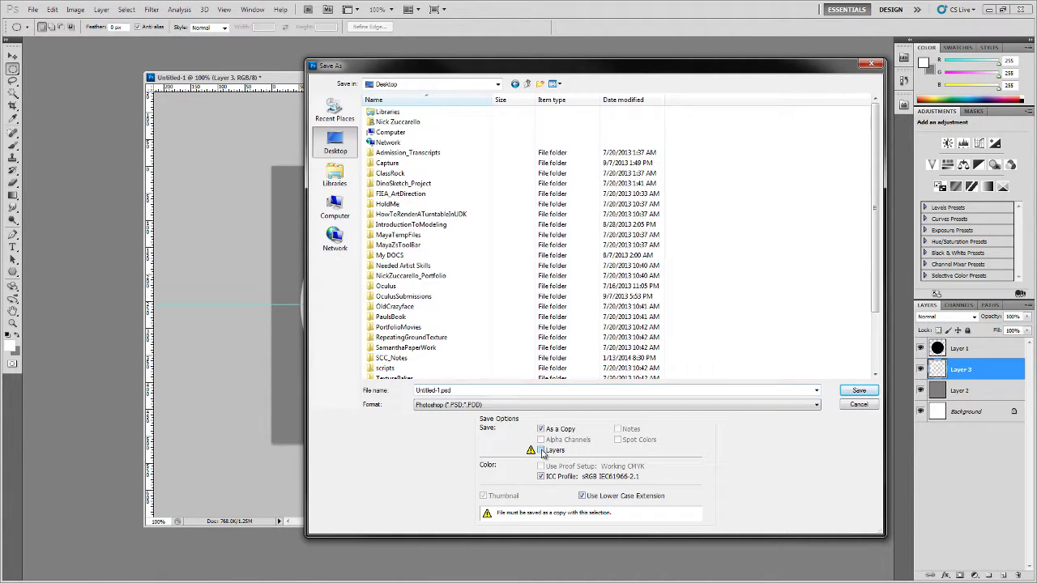
pyautogui.click(466, 391)
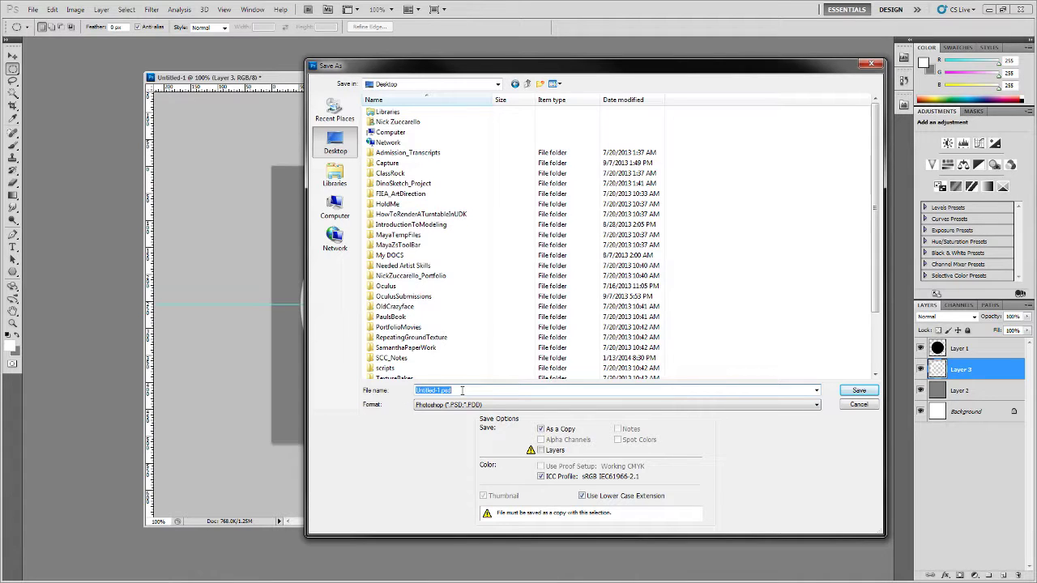
pyautogui.write('Disk_001')
pyautogui.click(857, 390)
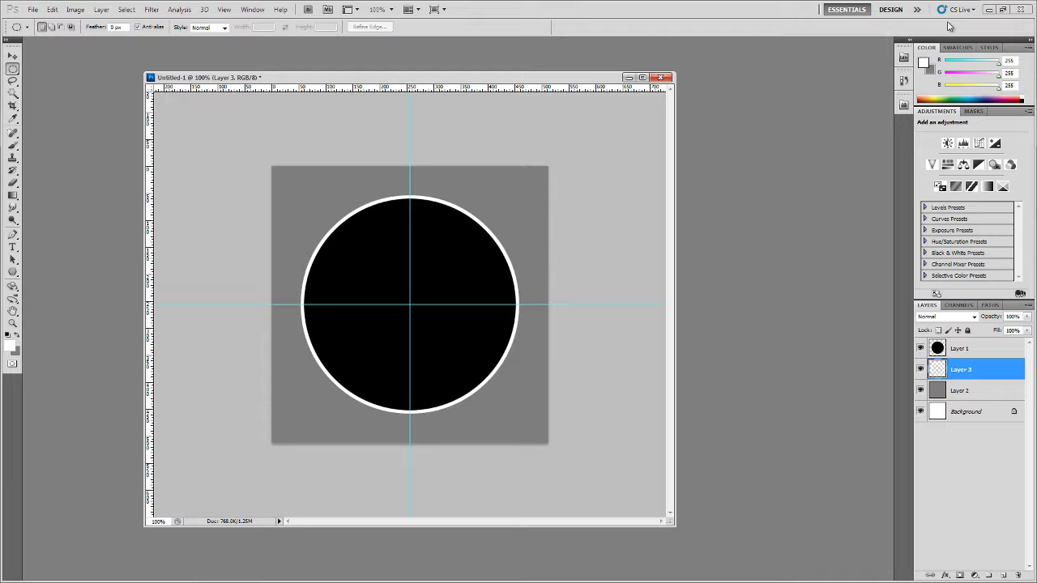
# Switch to ZBrush and import Disk_001.psd from the Desktop as the brush alpha.
pyautogui.click(988, 9)
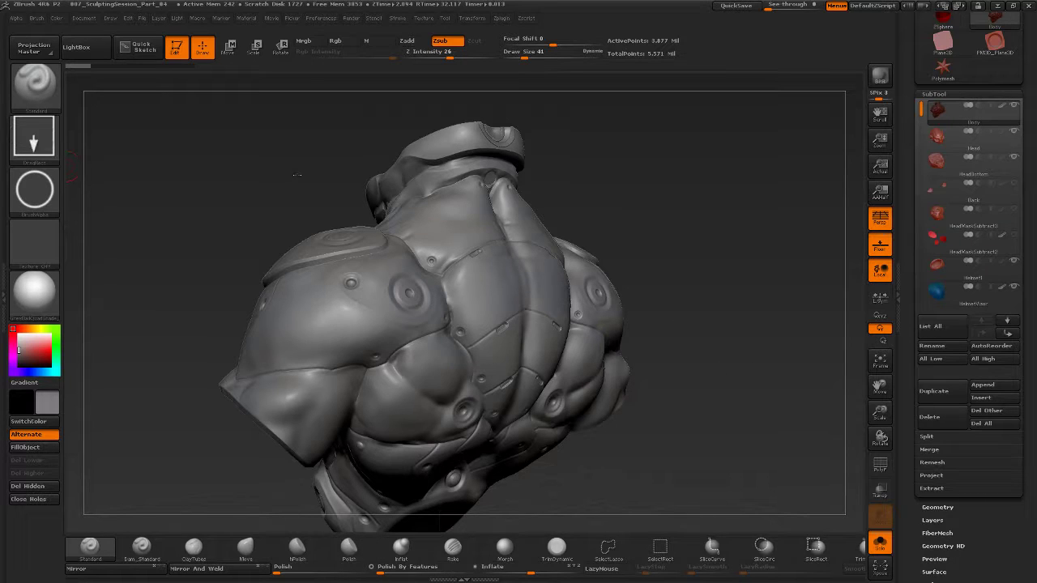
pyautogui.click(47, 202)
pyautogui.click(98, 402)
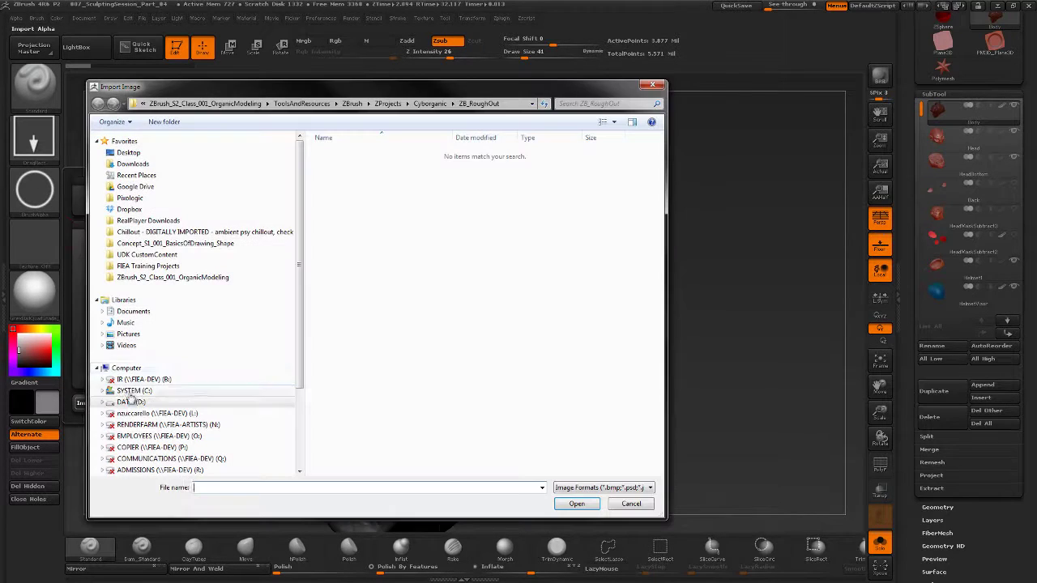
pyautogui.click(128, 153)
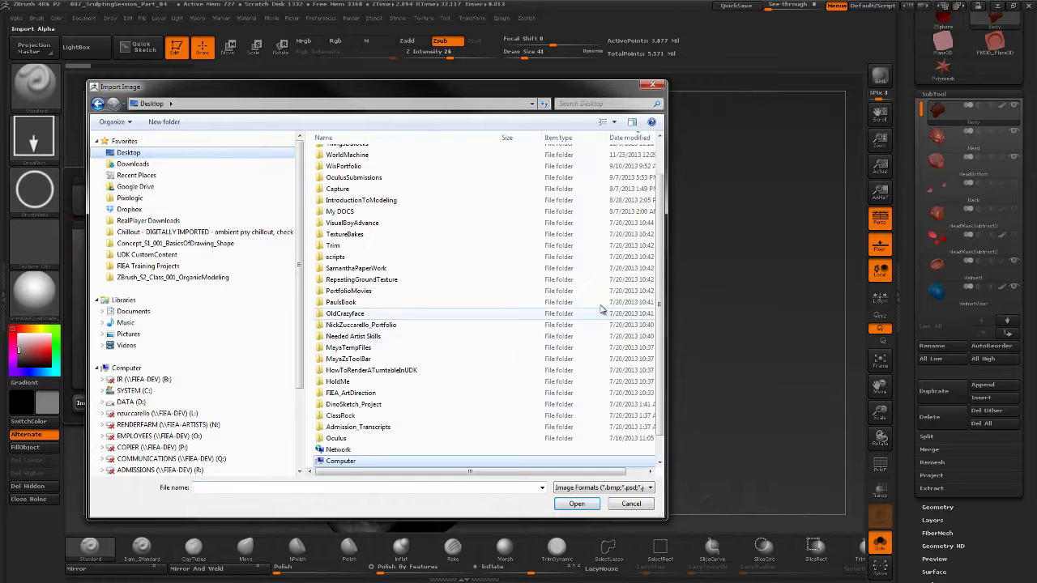
pyautogui.scroll(-5, 608, 308)
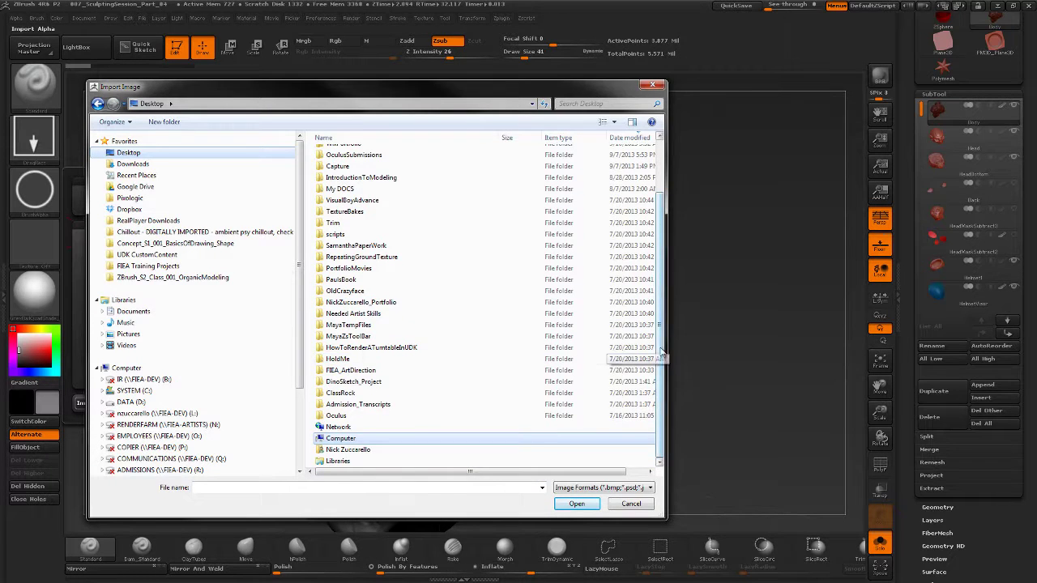
pyautogui.scroll(2, 650, 214)
pyautogui.click(345, 153)
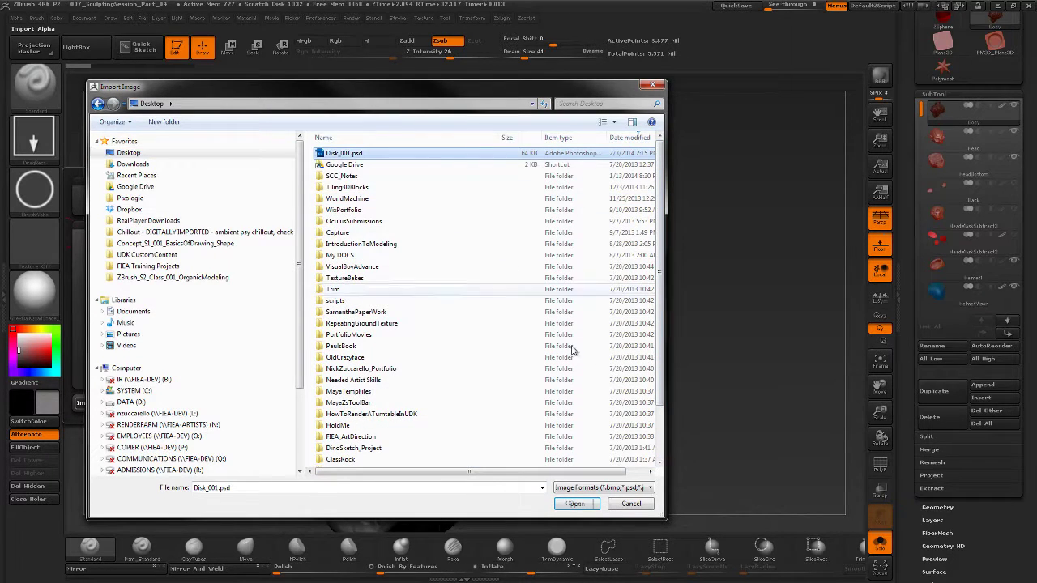
pyautogui.click(585, 503)
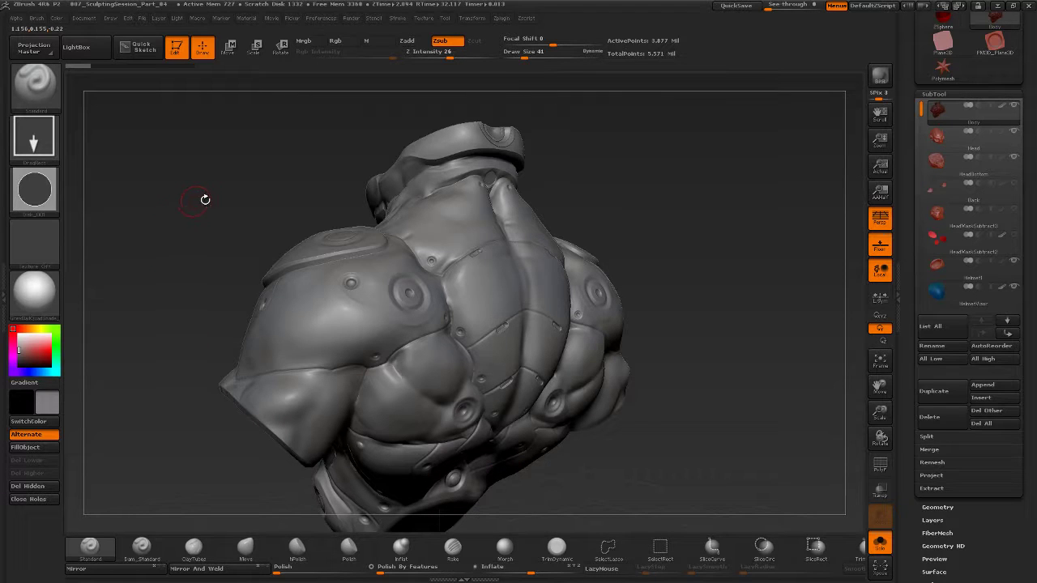
# Try the disk alpha with two Zsub stamps on the large shoulder plate, inspect them, and undo both.
pyautogui.moveTo(702, 251); pyautogui.dragTo(733, 261)
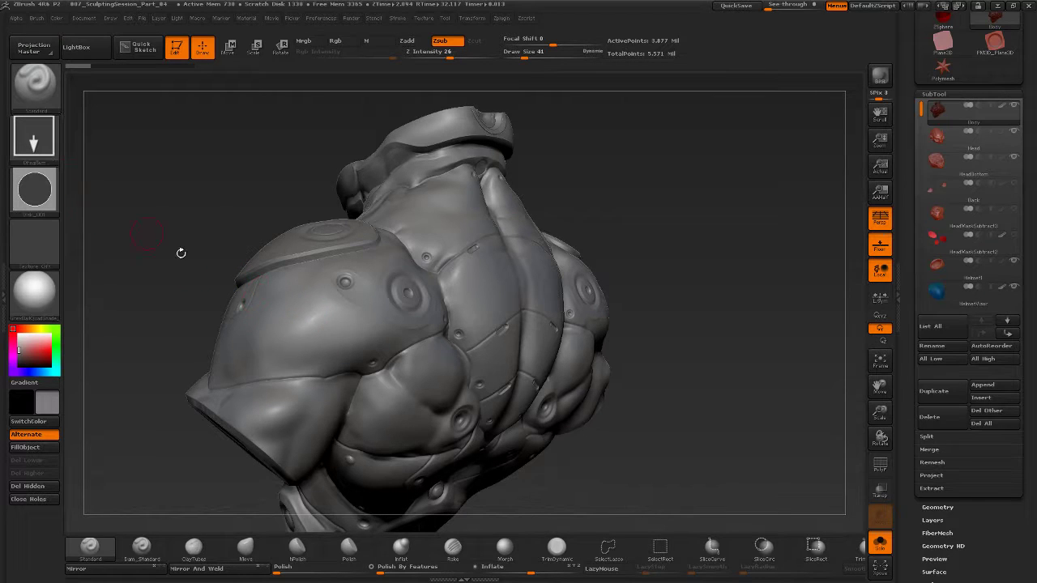
pyautogui.moveTo(338, 326); pyautogui.dragTo(354, 348)
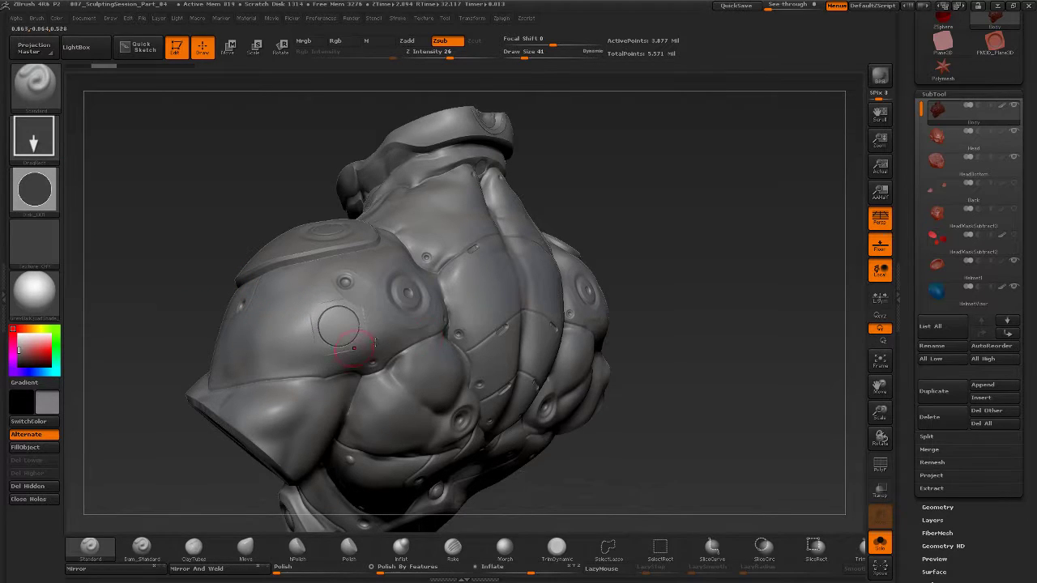
pyautogui.keyDown('alt'); pyautogui.moveTo(687, 346); pyautogui.dragTo(689, 410); pyautogui.keyUp('alt')
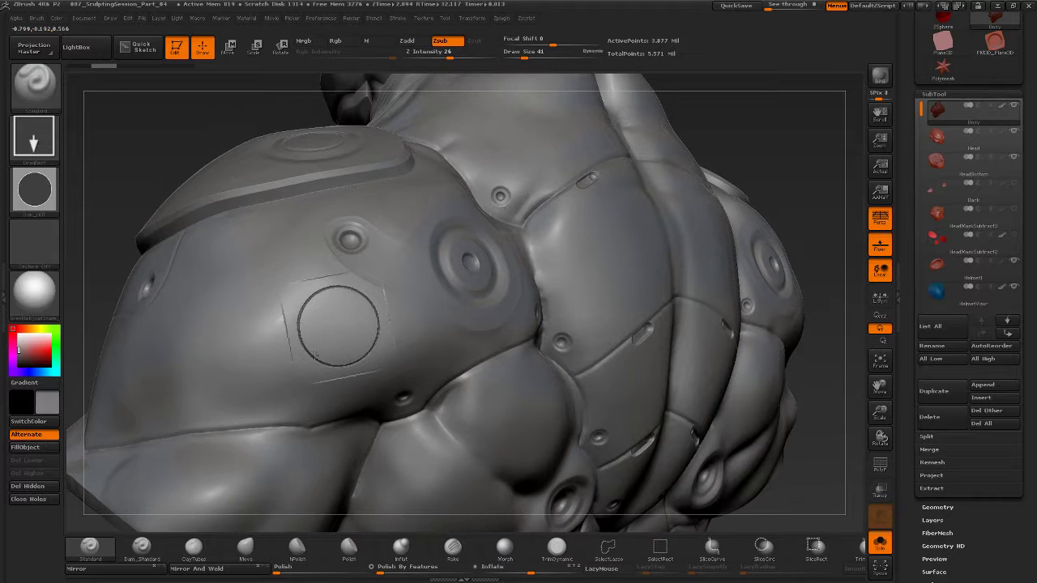
pyautogui.hotkey('ctrl', 'z')
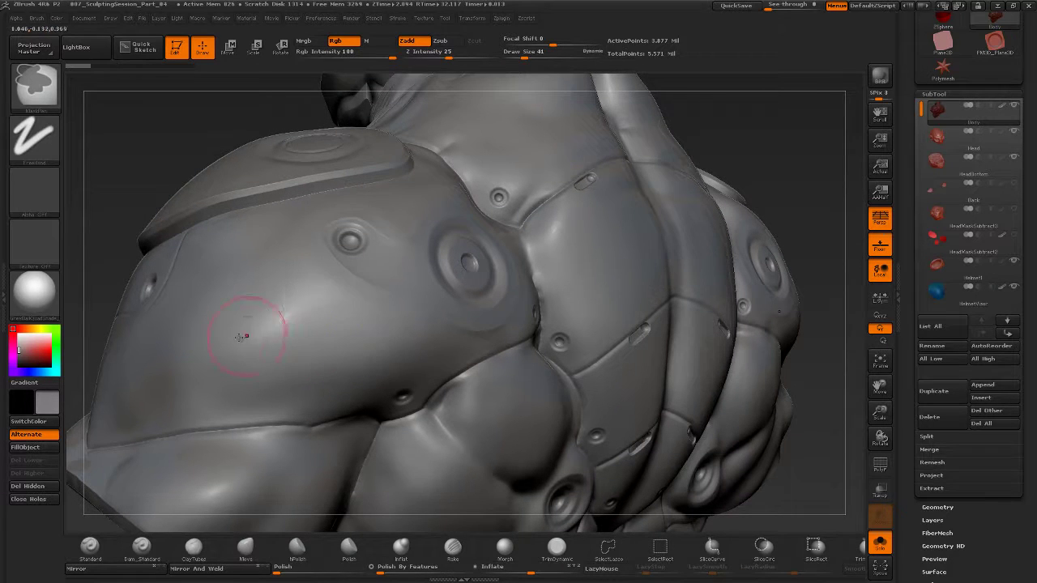
pyautogui.moveTo(260, 318); pyautogui.dragTo(277, 391)
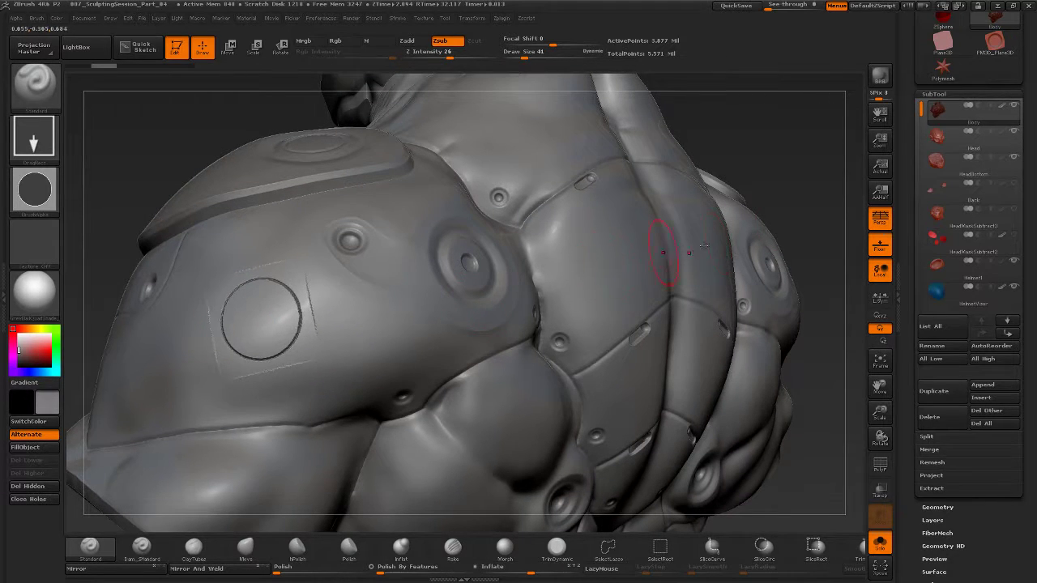
pyautogui.keyDown('alt'); pyautogui.moveTo(763, 144); pyautogui.dragTo(761, 110); pyautogui.keyUp('alt')
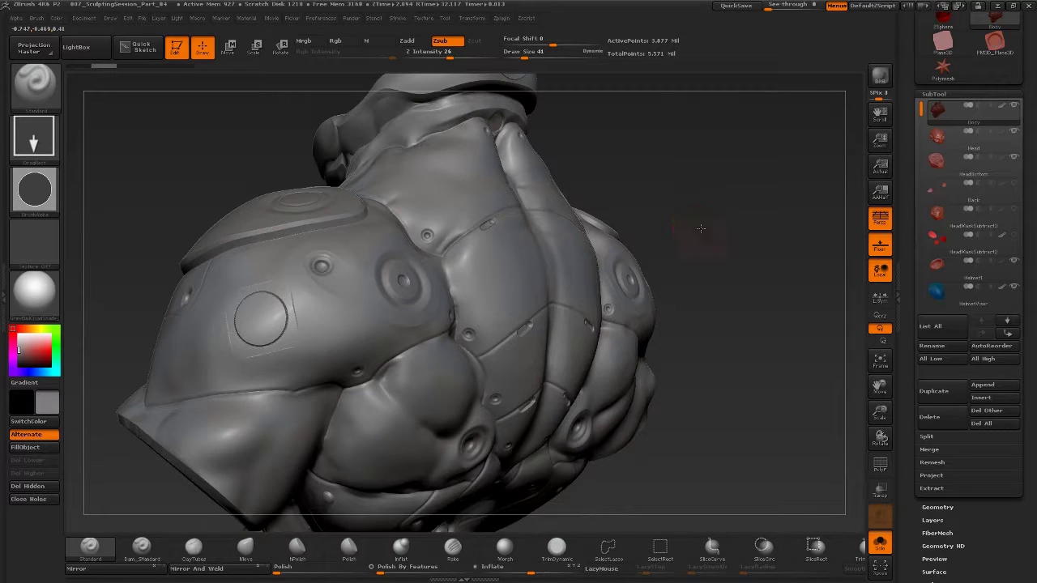
pyautogui.moveTo(701, 229); pyautogui.dragTo(702, 229)
pyautogui.hotkey('ctrl', 'z')
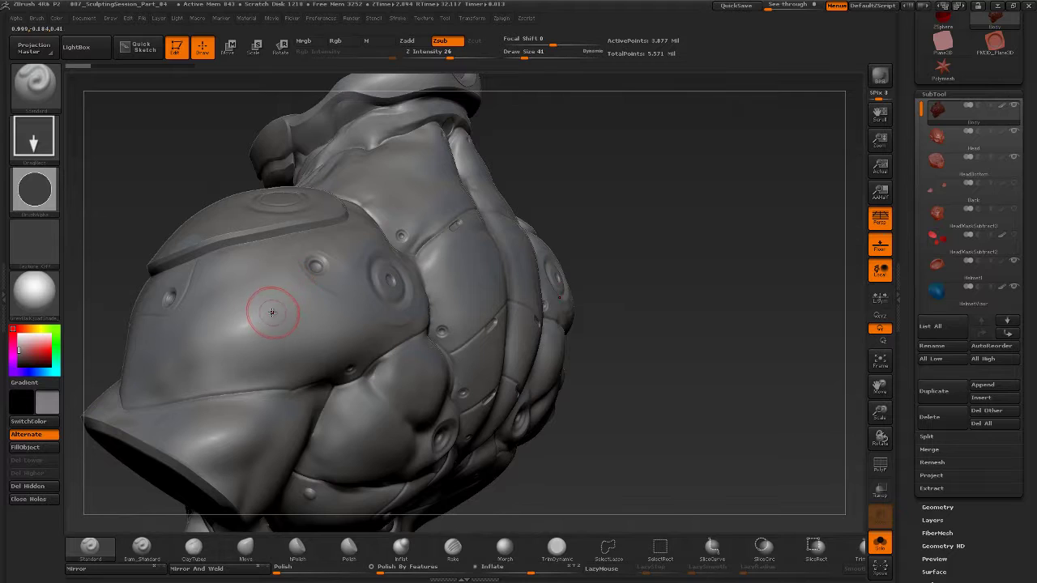
# Set the Z Intensity to 52, test a Zsub disk stamp on the shoulder plate, and undo the stamp.
pyautogui.press('u')
pyautogui.moveTo(277, 314)
pyautogui.mouseDown()
pyautogui.moveTo(288, 313)
pyautogui.moveTo(288, 366)
pyautogui.mouseUp()
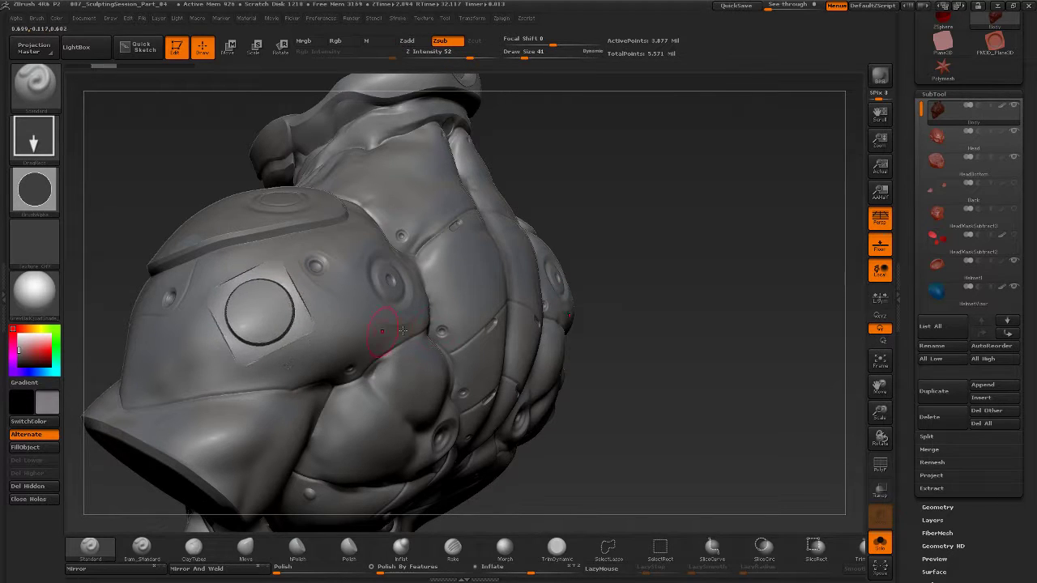
pyautogui.moveTo(668, 377); pyautogui.dragTo(623, 370)
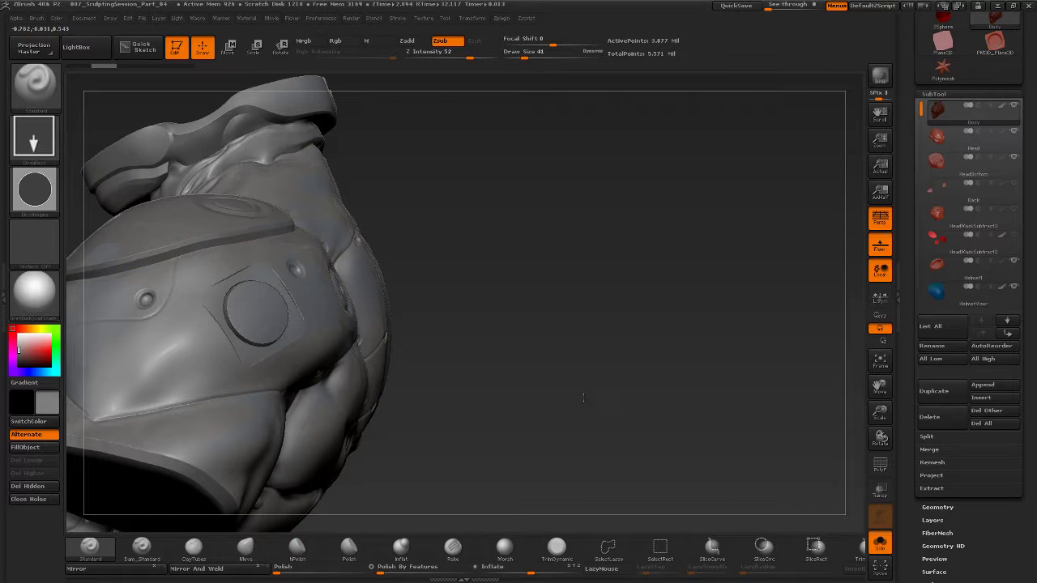
pyautogui.moveTo(589, 399)
pyautogui.keyDown('alt'); pyautogui.mouseDown()
pyautogui.moveTo(591, 413)
pyautogui.moveTo(555, 384)
pyautogui.mouseUp(); pyautogui.keyUp('alt')
pyautogui.hotkey('ctrl', 'z')
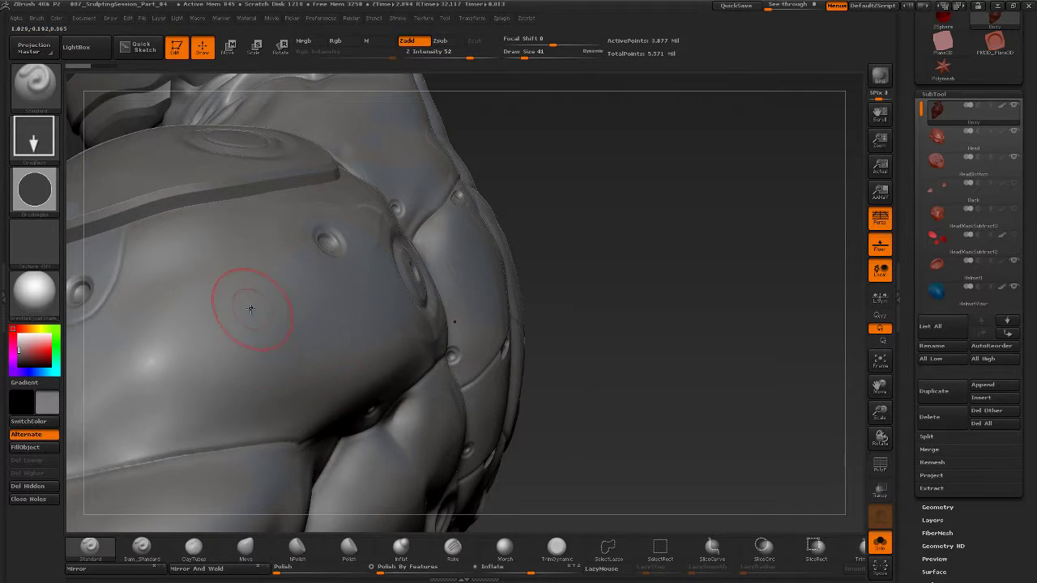
# Try a larger Zadd disk stamp on the shoulder plate, inspect its rim and square border from several angles, and undo it.
pyautogui.moveTo(250, 315); pyautogui.dragTo(318, 414)
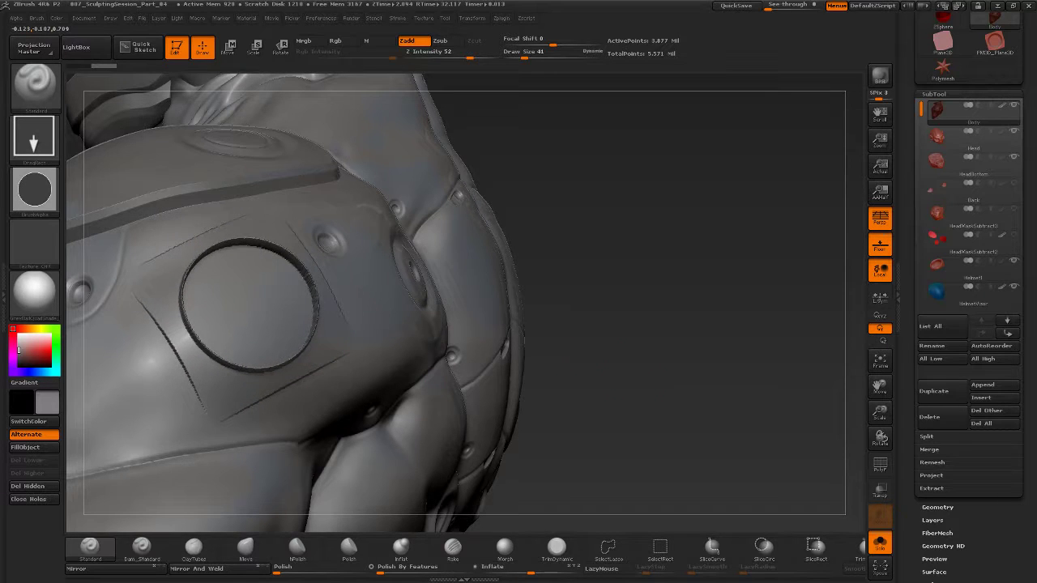
pyautogui.moveTo(633, 373); pyautogui.dragTo(641, 320)
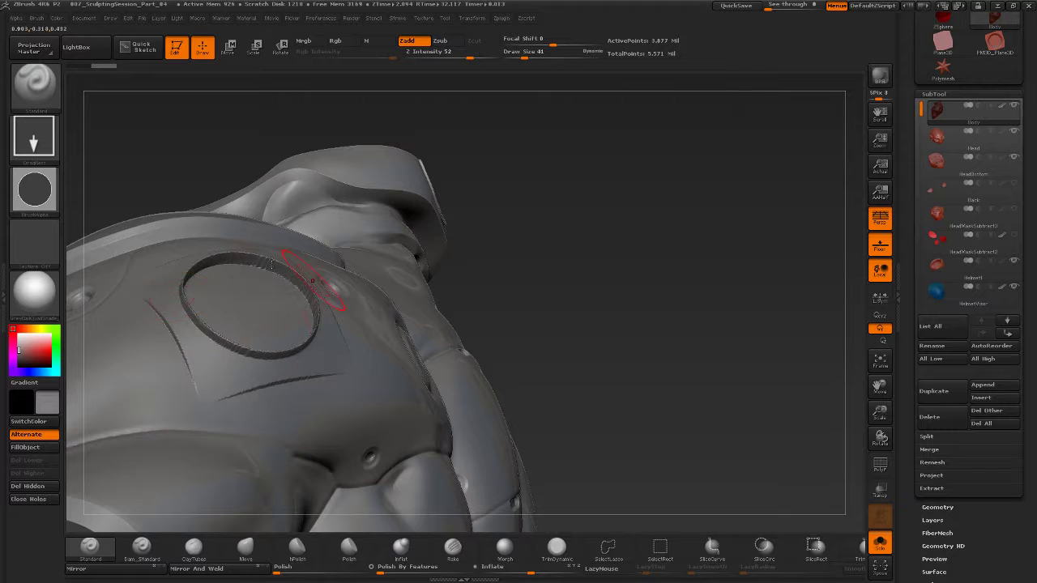
pyautogui.moveTo(538, 315); pyautogui.dragTo(383, 350)
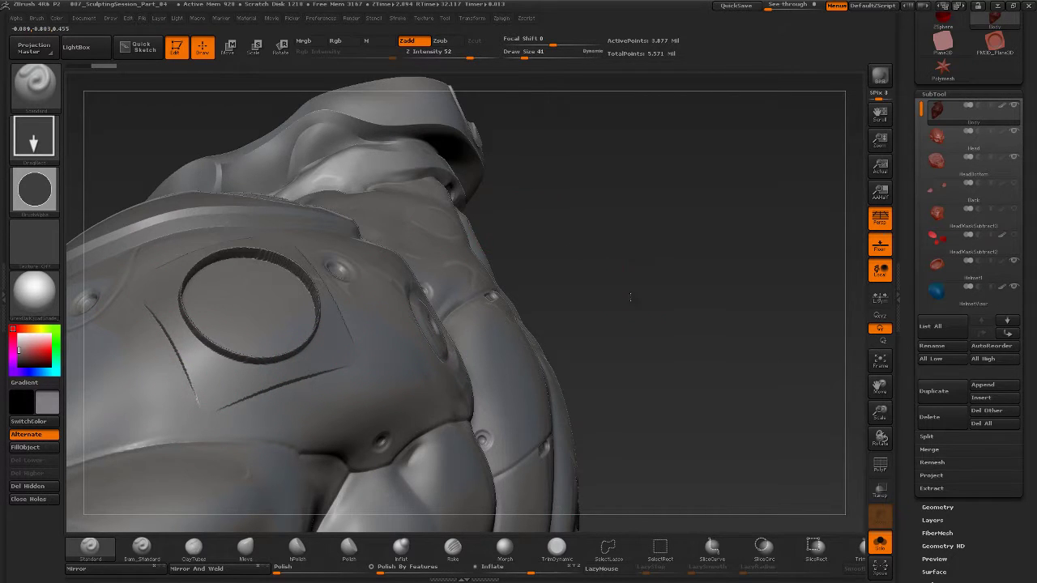
pyautogui.moveTo(630, 298)
pyautogui.mouseDown()
pyautogui.moveTo(597, 331)
pyautogui.moveTo(464, 388)
pyautogui.mouseUp()
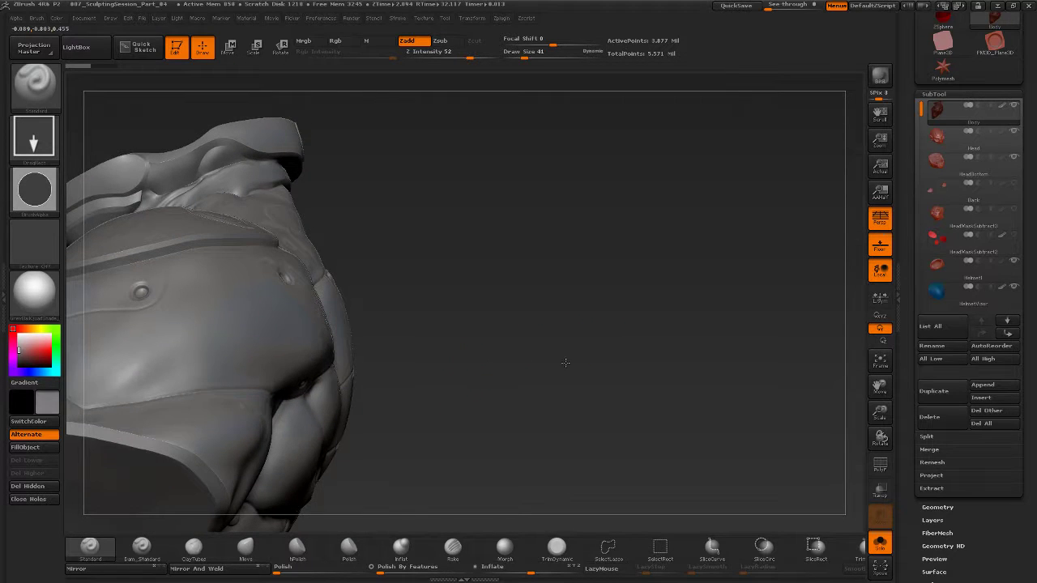
pyautogui.moveTo(565, 362); pyautogui.dragTo(644, 347)
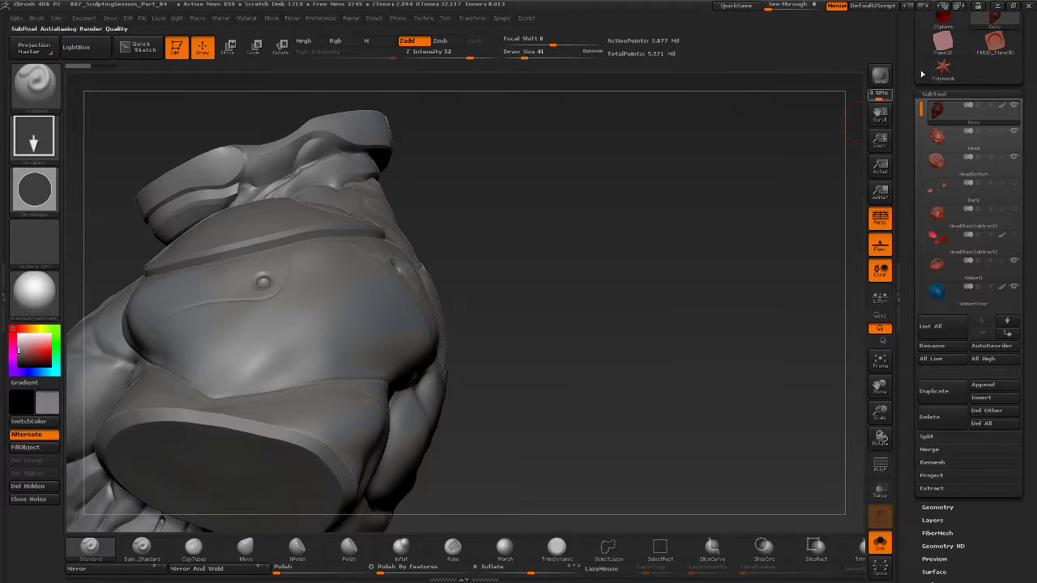
# Switch back to Photoshop, hide the grey Layer 2, and check the white rim by toggling the black circle's visibility.
pyautogui.click(1000, 7)
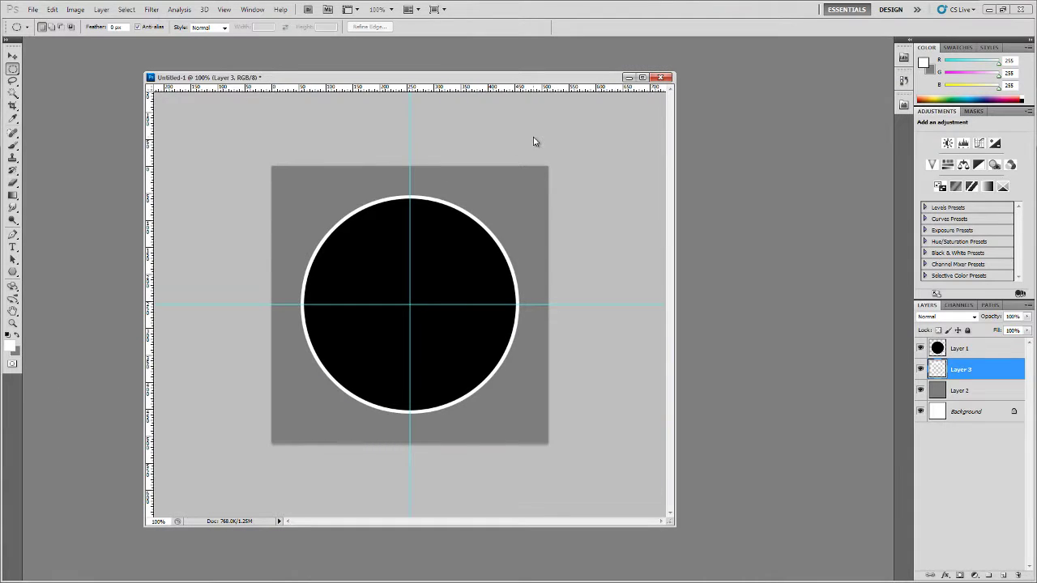
pyautogui.click(921, 391)
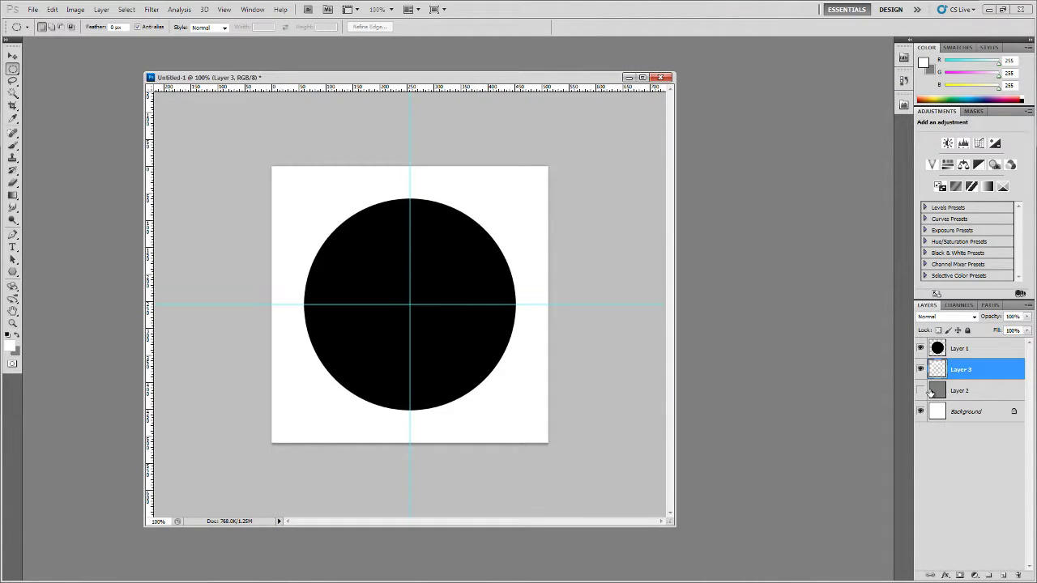
pyautogui.click(920, 349)
pyautogui.click(921, 349)
# Lock the transparent pixels of Layer 3 and darken its rim to grey with Levels, setting the white output level to 142.
pyautogui.keyDown('ctrl'); pyautogui.click(937, 370); pyautogui.keyUp('ctrl')
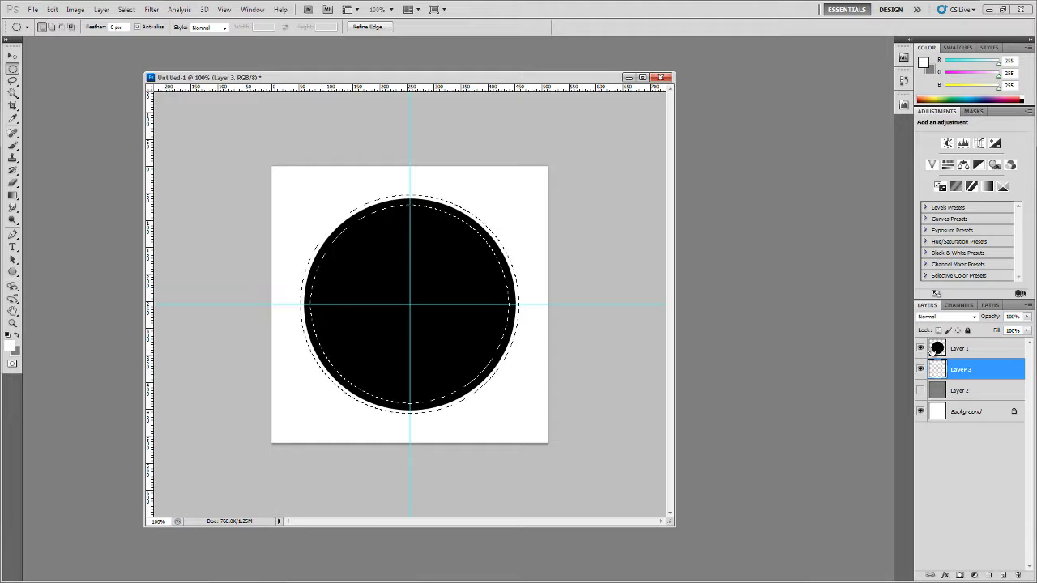
pyautogui.click(938, 330)
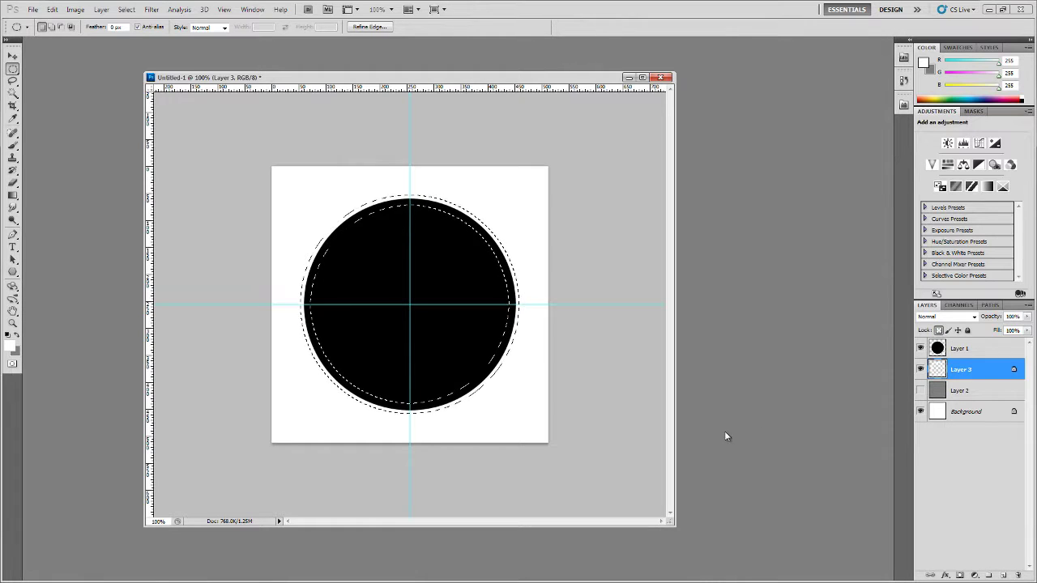
pyautogui.hotkey('ctrl', 'd')
pyautogui.press('i')
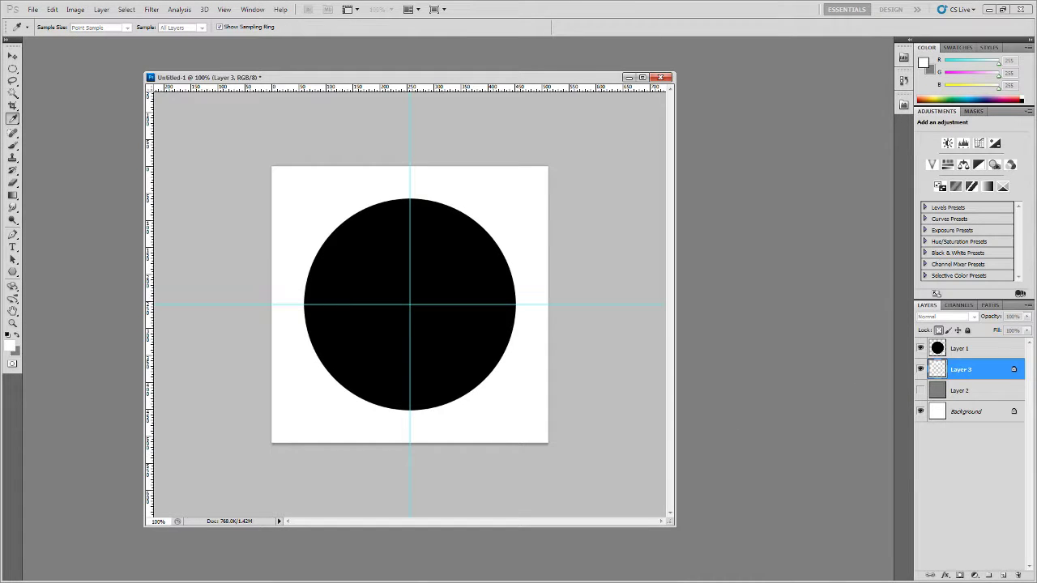
pyautogui.hotkey('ctrl', 'l')
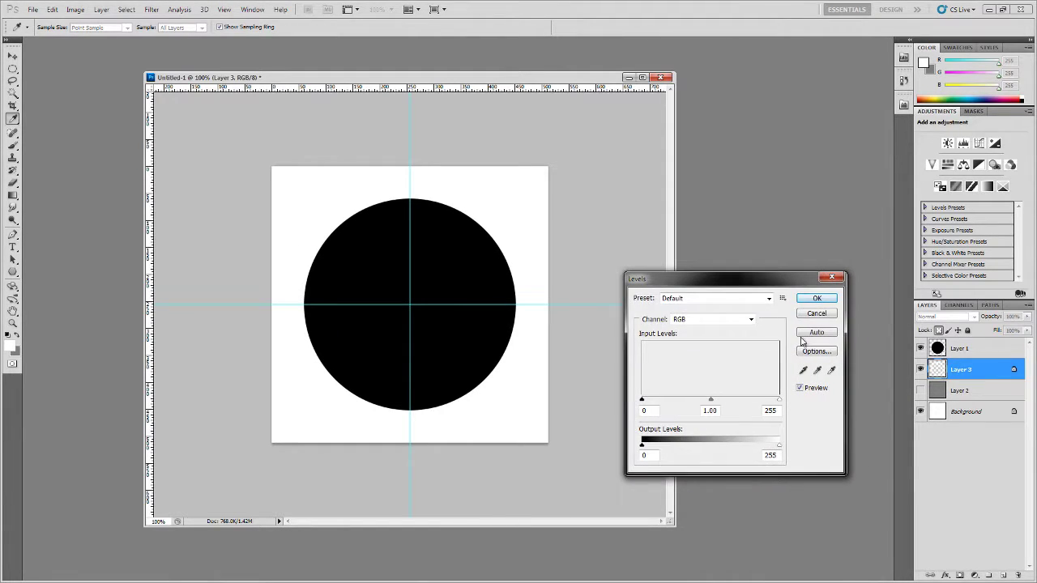
pyautogui.moveTo(780, 447); pyautogui.dragTo(719, 446)
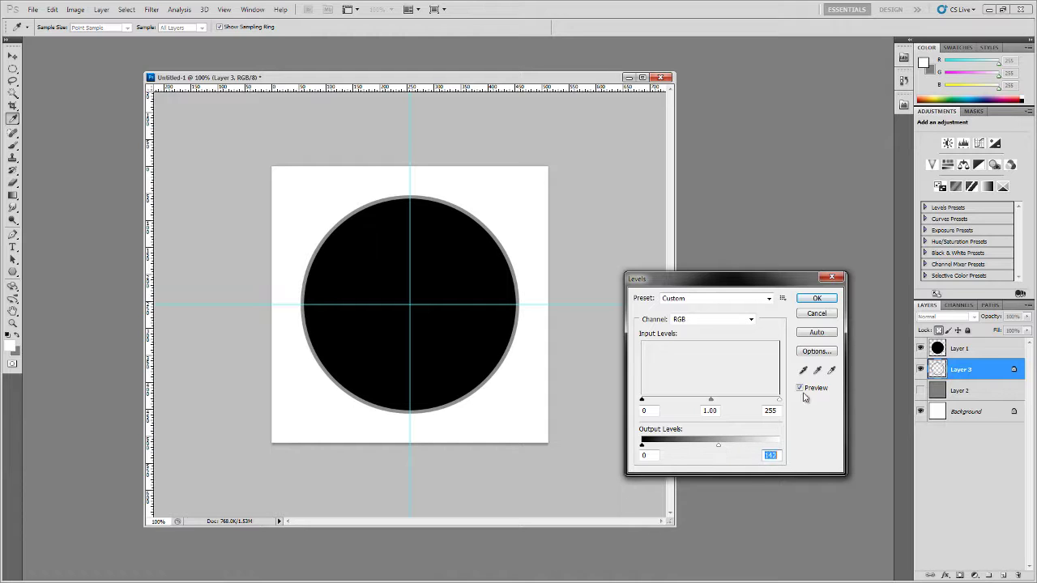
pyautogui.click(817, 298)
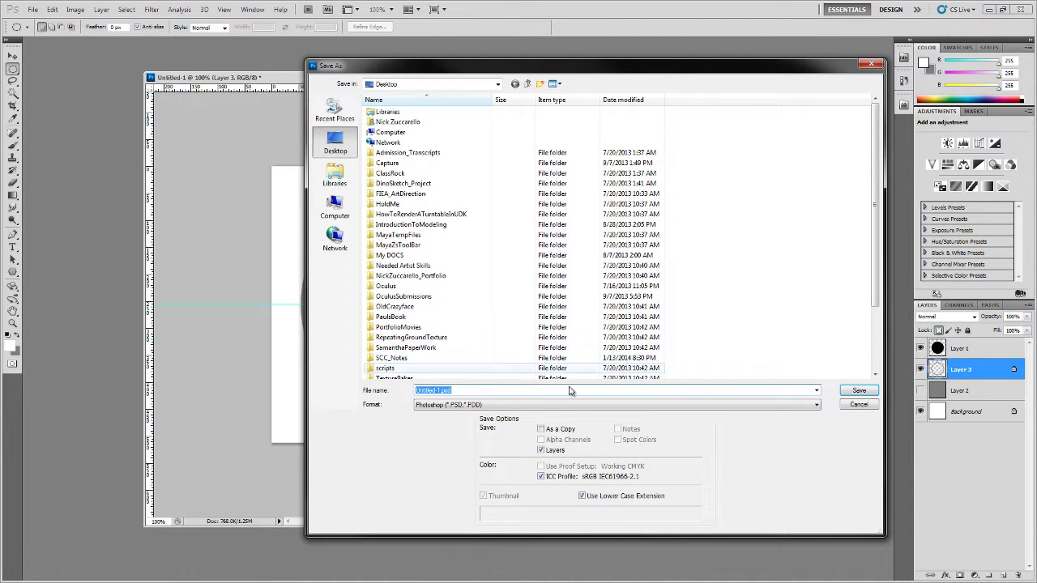
# Save the document to the Desktop over the existing Disk_001.psd, keeping maximum compatibility.
pyautogui.moveTo(877, 296); pyautogui.dragTo(871, 374)
pyautogui.click(526, 358)
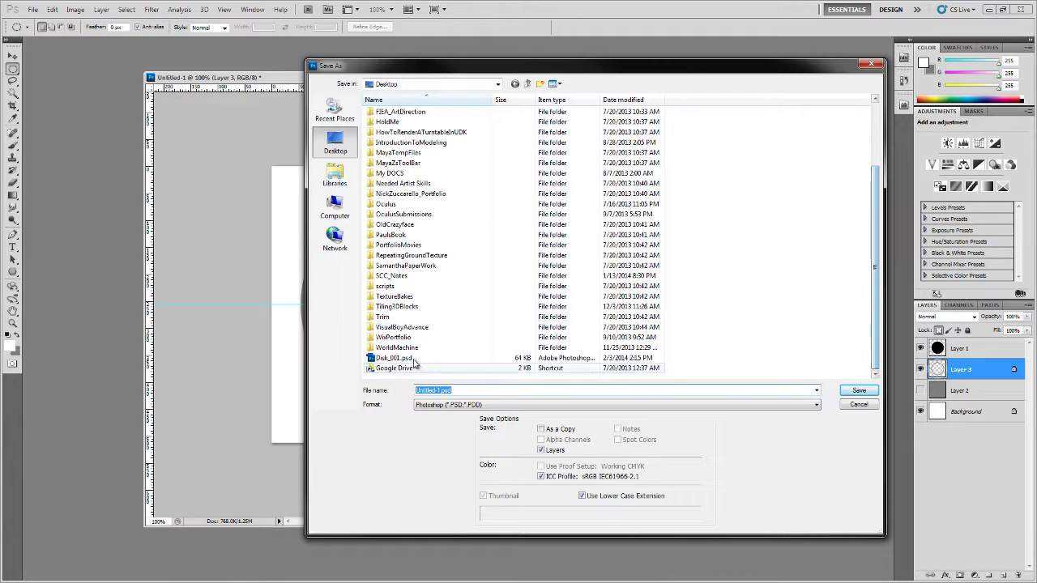
pyautogui.click(859, 390)
pyautogui.click(517, 232)
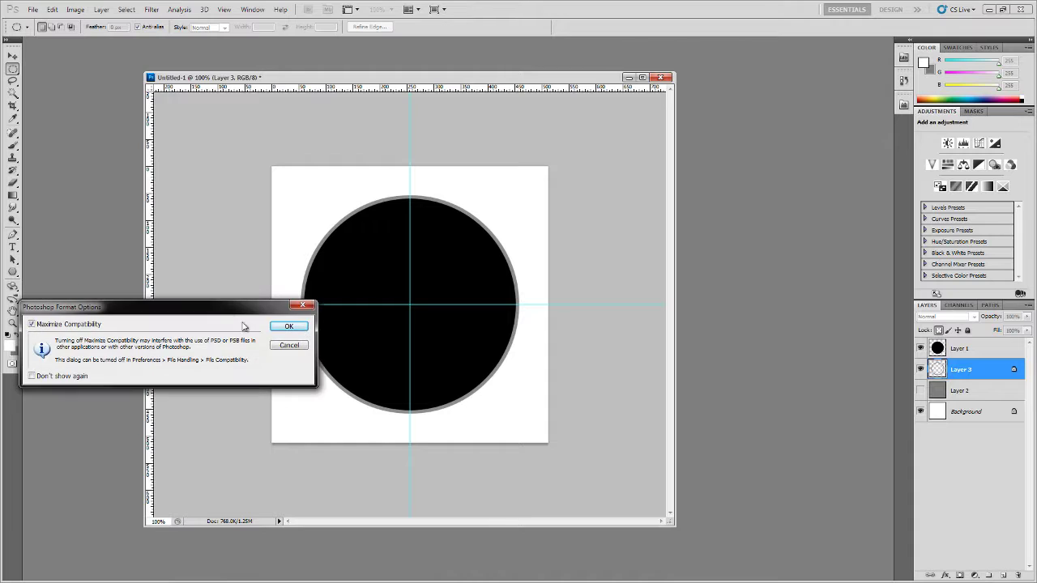
pyautogui.click(290, 327)
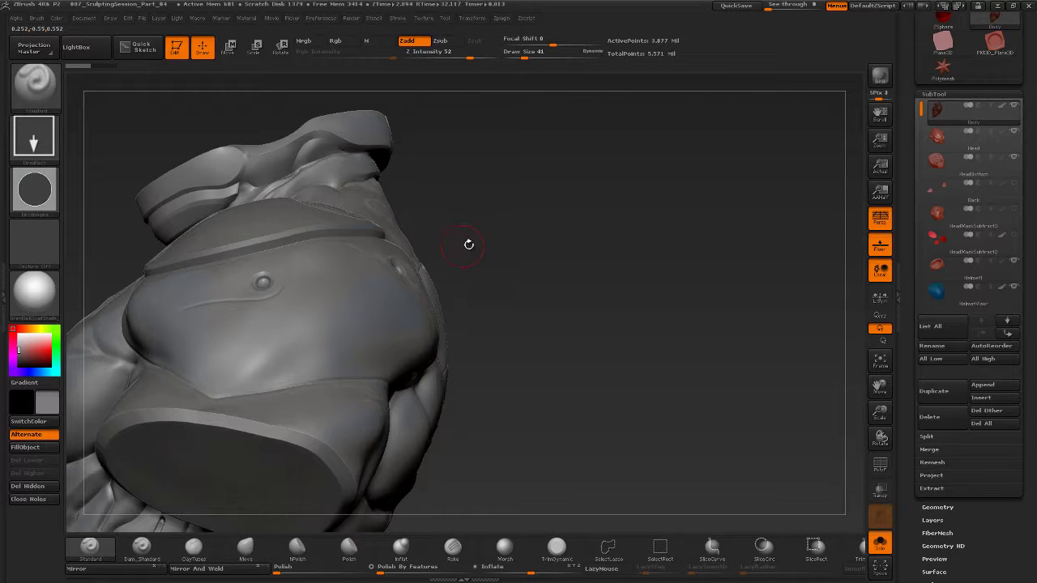
# Switch to ZBrush, import Disk_001.psd from the Desktop as an alpha, and check it in the alpha library.
pyautogui.click(34, 191)
pyautogui.click(123, 396)
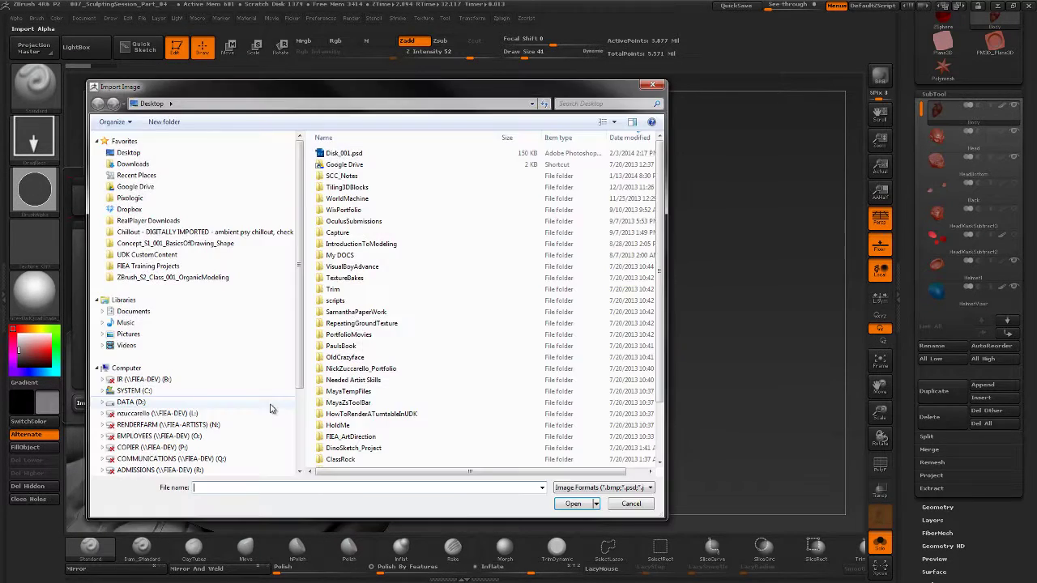
pyautogui.click(359, 153)
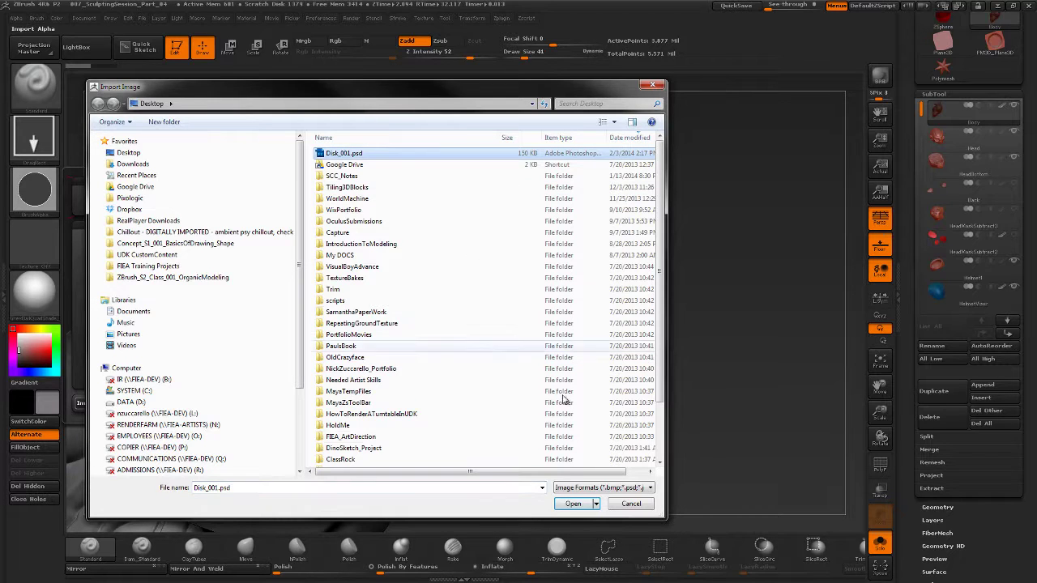
pyautogui.click(573, 503)
pyautogui.click(54, 203)
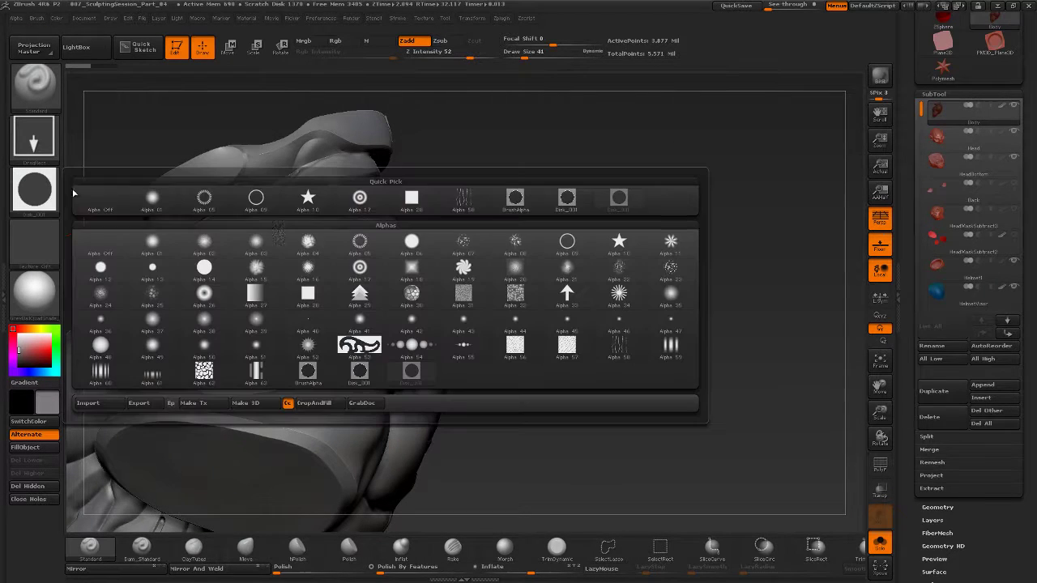
pyautogui.moveTo(625, 210)
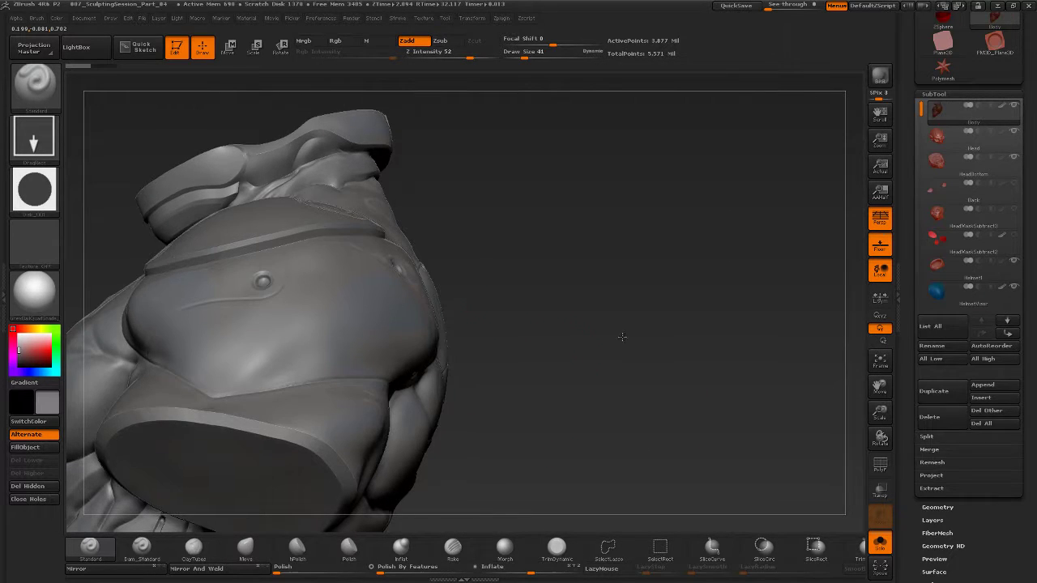
# Test a Zadd stamp of the imported disk alpha on the large shoulder plate, inspect it, and undo it.
pyautogui.moveTo(622, 336); pyautogui.dragTo(401, 341)
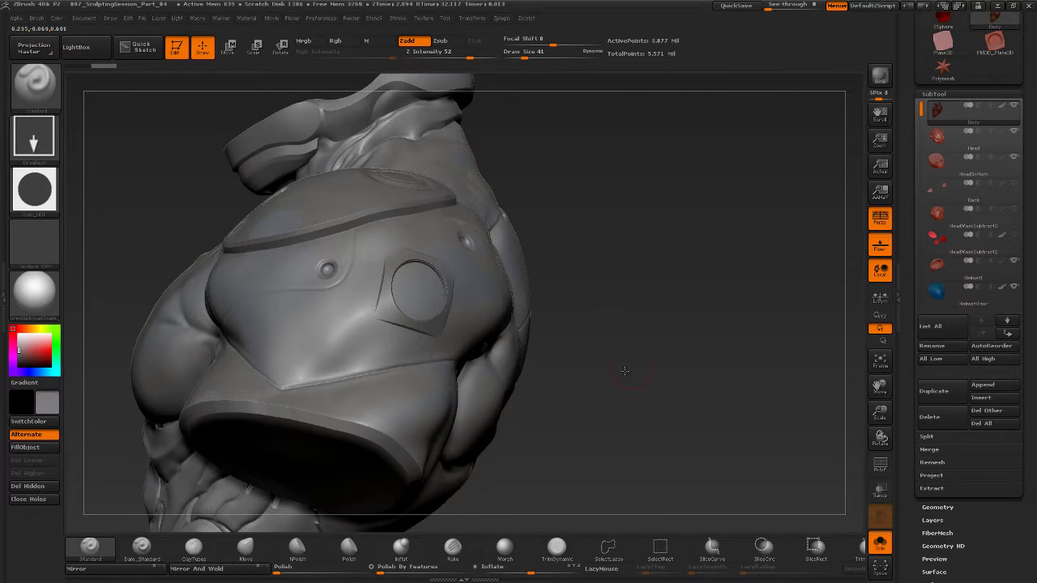
pyautogui.moveTo(625, 371); pyautogui.dragTo(628, 369)
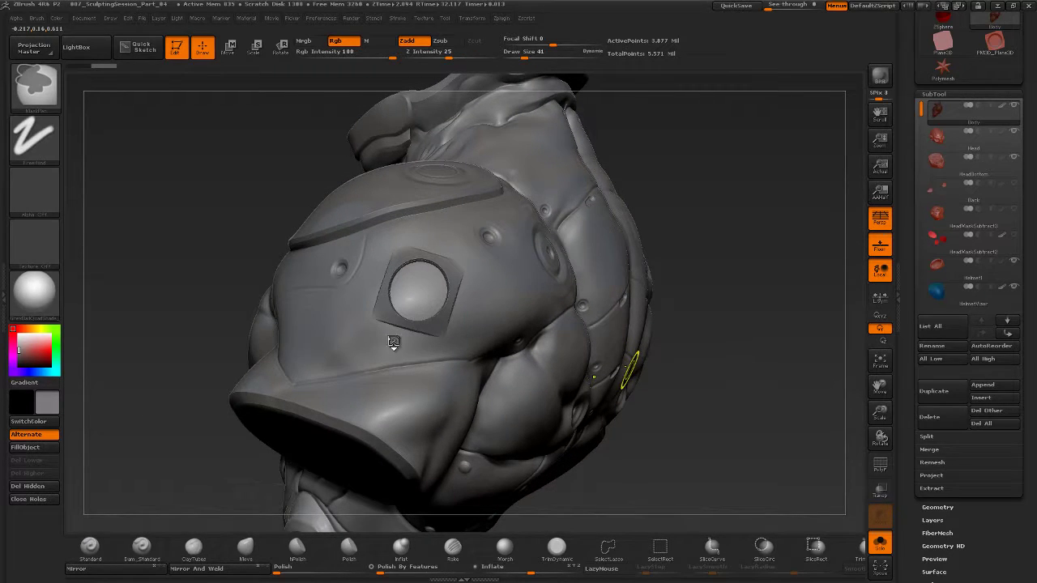
pyautogui.hotkey('ctrl', 'z')
# Reselect the Standard brush with its stored disk alpha, test a larger Zadd stamp on the shoulder plate, and undo it.
pyautogui.press('b')
pyautogui.press('s')
pyautogui.press('t')
pyautogui.moveTo(674, 324); pyautogui.dragTo(406, 339)
pyautogui.moveTo(650, 308)
pyautogui.mouseDown()
pyautogui.moveTo(661, 313)
pyautogui.moveTo(616, 301)
pyautogui.mouseUp()
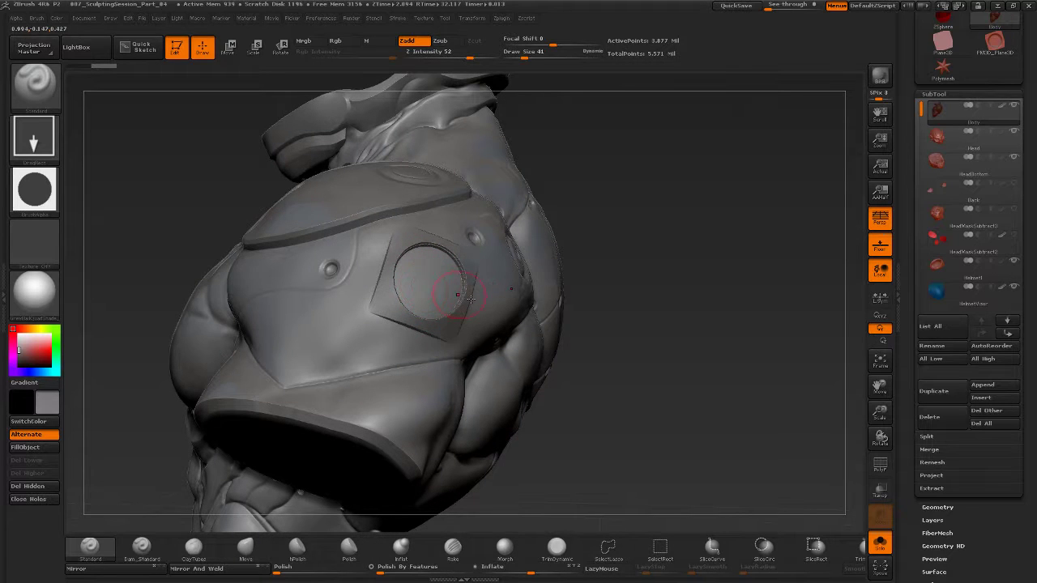
pyautogui.hotkey('ctrl', 'z')
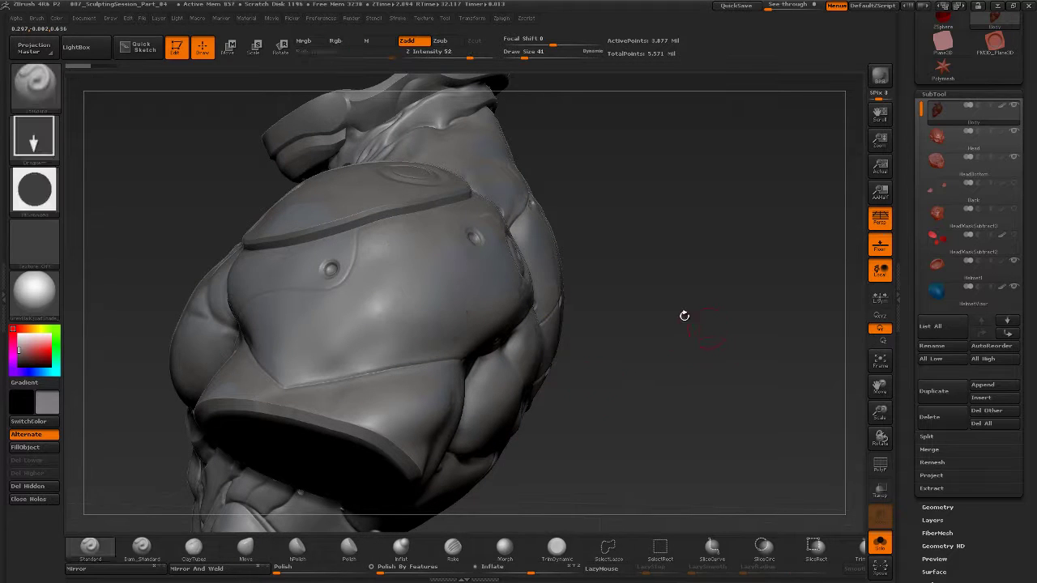
# Dock the Alpha palette beside the canvas and invert the current disk alpha to a white circle on black.
pyautogui.click(16, 18)
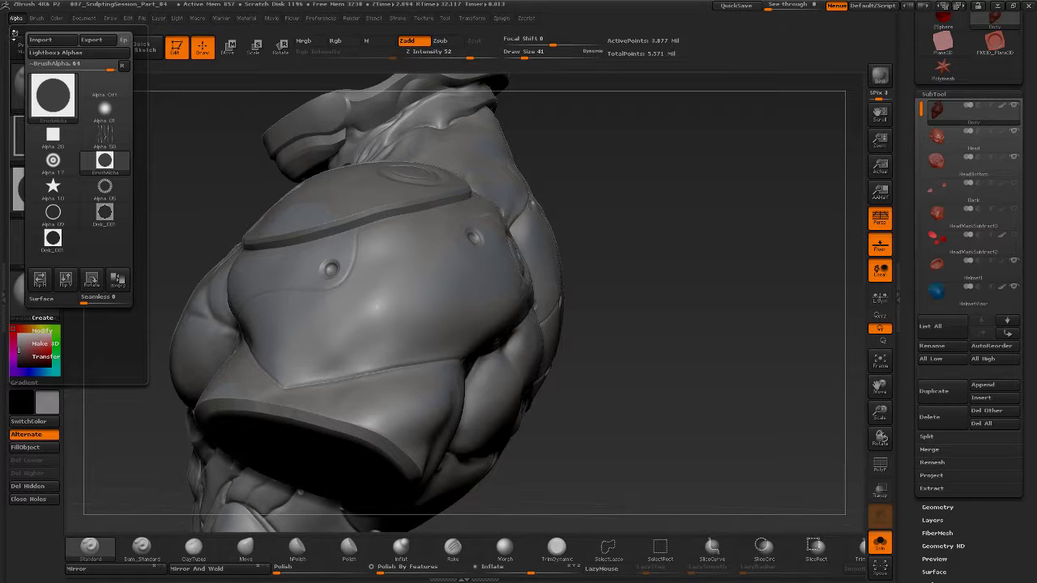
pyautogui.click(14, 33)
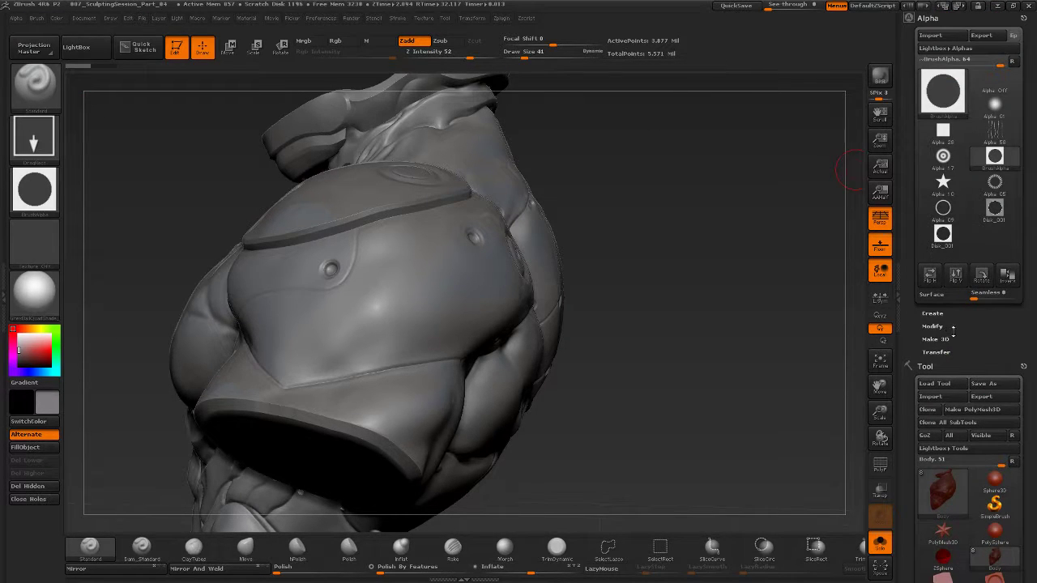
pyautogui.click(933, 326)
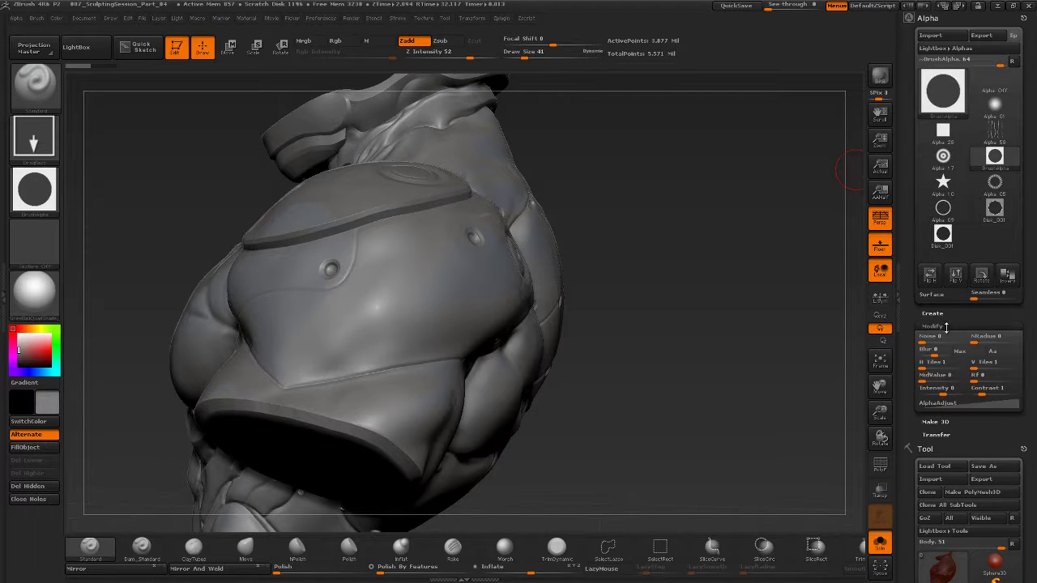
pyautogui.click(943, 326)
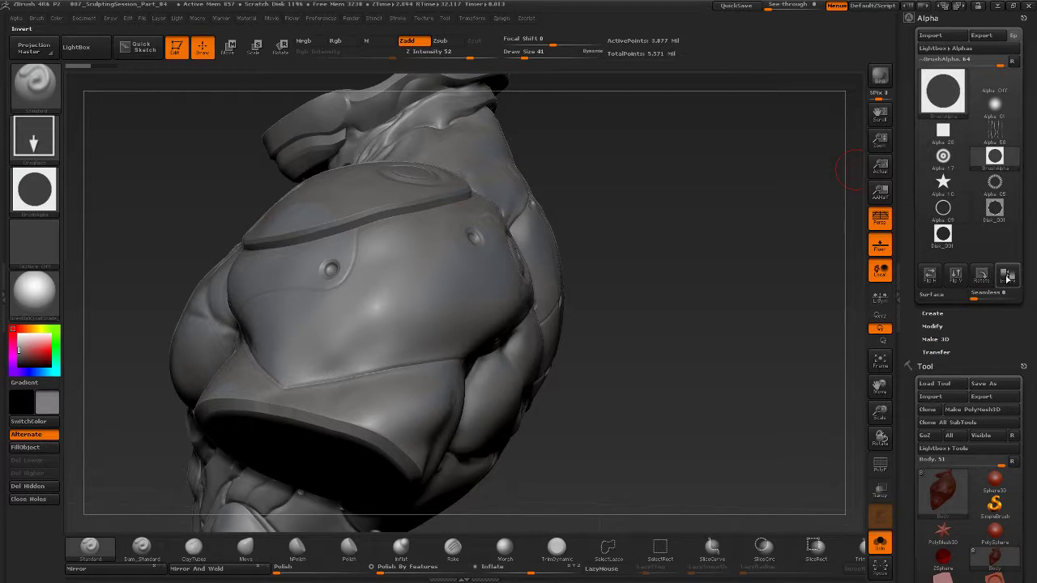
pyautogui.click(1011, 278)
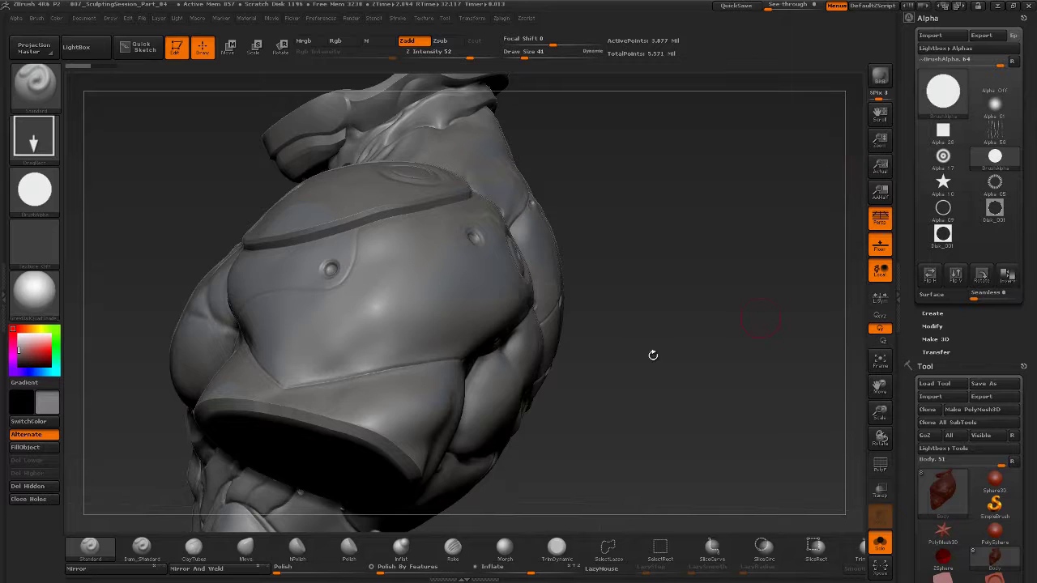
# Try a raised Zadd stamp of the inverted disk on the shoulder plate, inspect its edge from several angles, and undo it.
pyautogui.moveTo(636, 334); pyautogui.dragTo(564, 341)
pyautogui.moveTo(432, 277); pyautogui.dragTo(413, 337)
pyautogui.moveTo(662, 414)
pyautogui.mouseDown()
pyautogui.moveTo(698, 422)
pyautogui.moveTo(349, 265)
pyautogui.mouseUp()
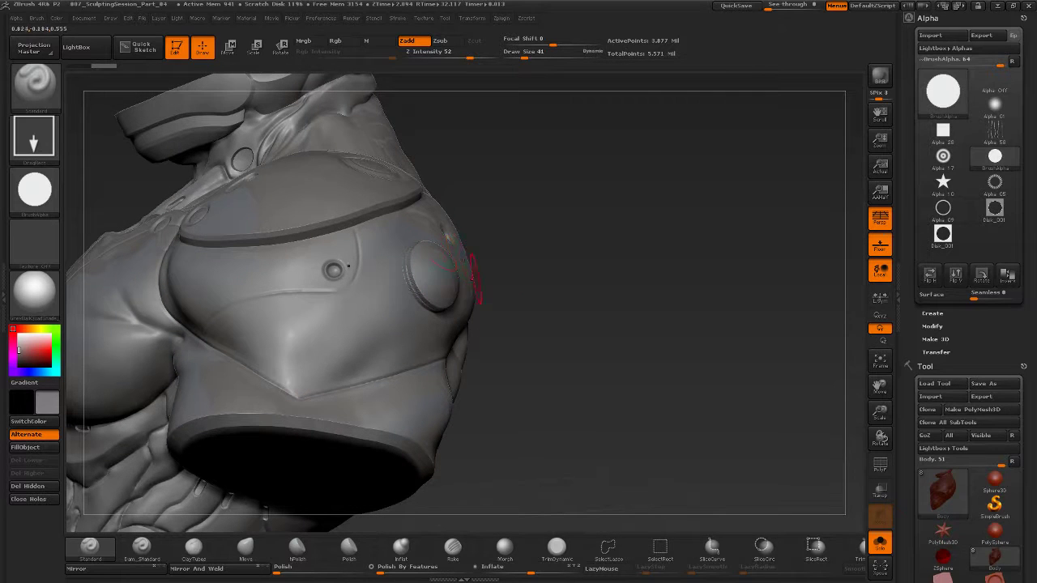
pyautogui.moveTo(566, 309)
pyautogui.mouseDown()
pyautogui.moveTo(438, 273)
pyautogui.moveTo(420, 317)
pyautogui.mouseUp()
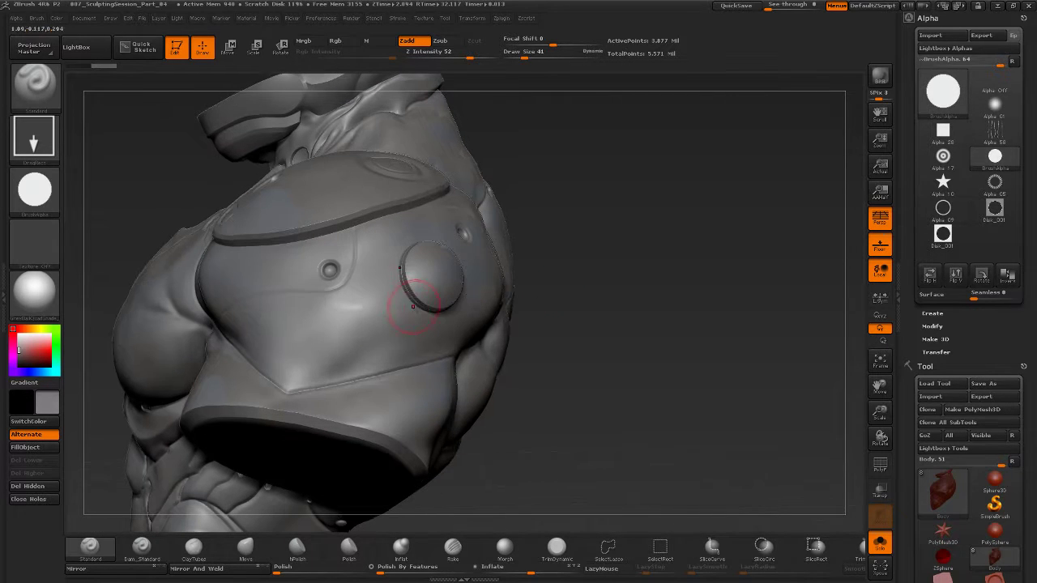
pyautogui.moveTo(590, 338); pyautogui.dragTo(606, 389)
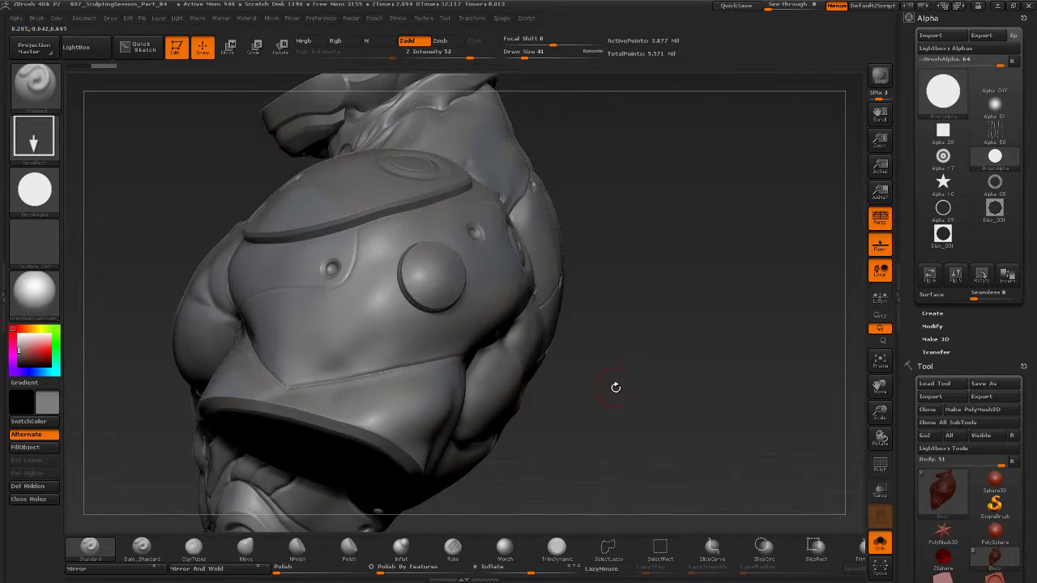
pyautogui.hotkey('ctrl', 'z')
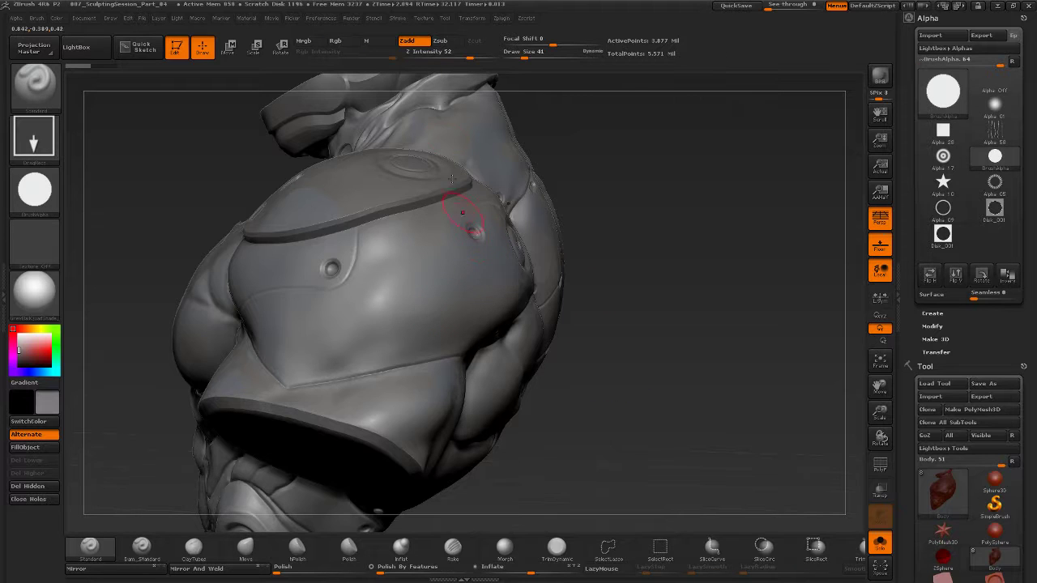
# Switch to Zsub, test a recessed disk stamp on the shoulder plate, inspect its edge with the polyframe display, and undo the stamp.
pyautogui.press('alt')
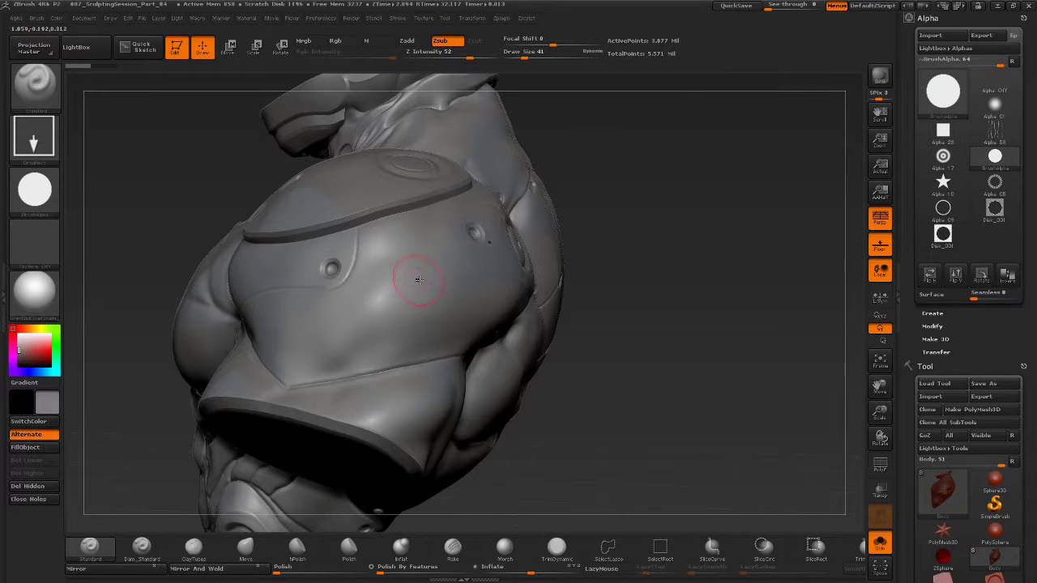
pyautogui.moveTo(419, 279); pyautogui.dragTo(415, 346)
pyautogui.moveTo(627, 322)
pyautogui.mouseDown()
pyautogui.moveTo(614, 341)
pyautogui.moveTo(238, 364)
pyautogui.moveTo(244, 377)
pyautogui.moveTo(213, 357)
pyautogui.moveTo(250, 339)
pyautogui.moveTo(390, 317)
pyautogui.mouseUp()
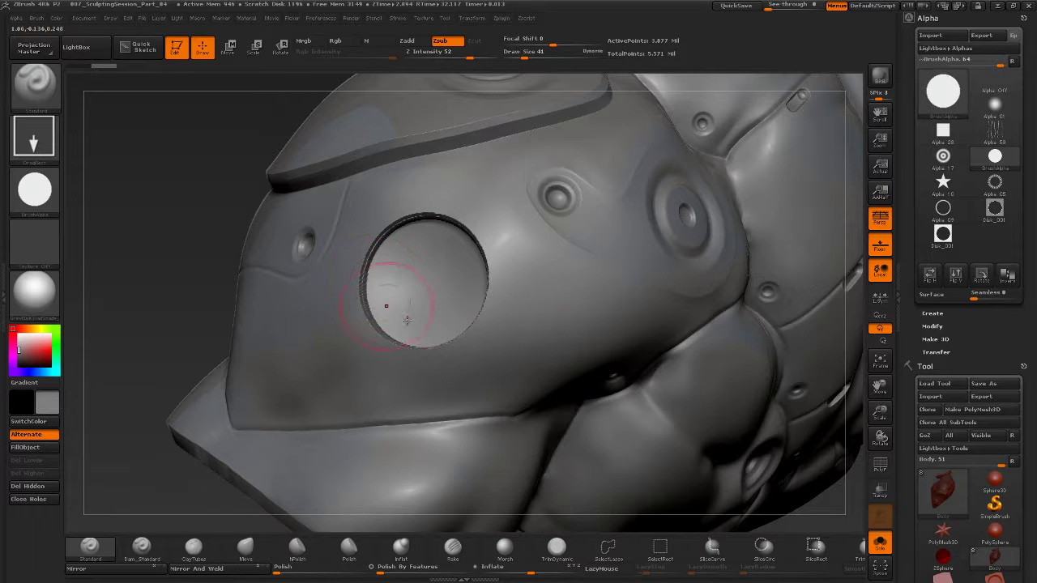
pyautogui.click(883, 461)
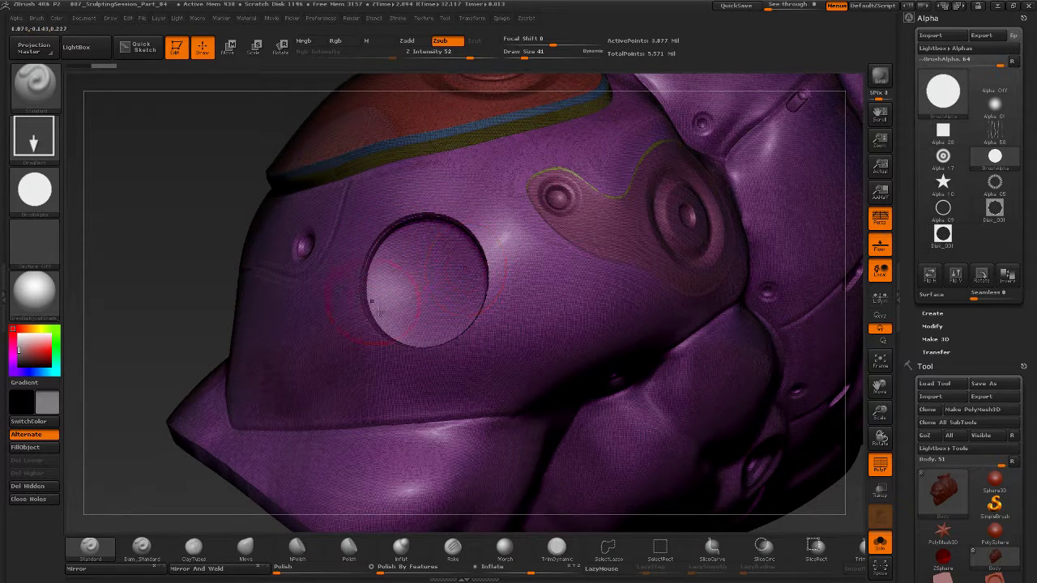
pyautogui.click(880, 463)
pyautogui.press('ctrl')
pyautogui.keyDown('ctrl'); pyautogui.moveTo(166, 346); pyautogui.dragTo(324, 317); pyautogui.keyUp('ctrl')
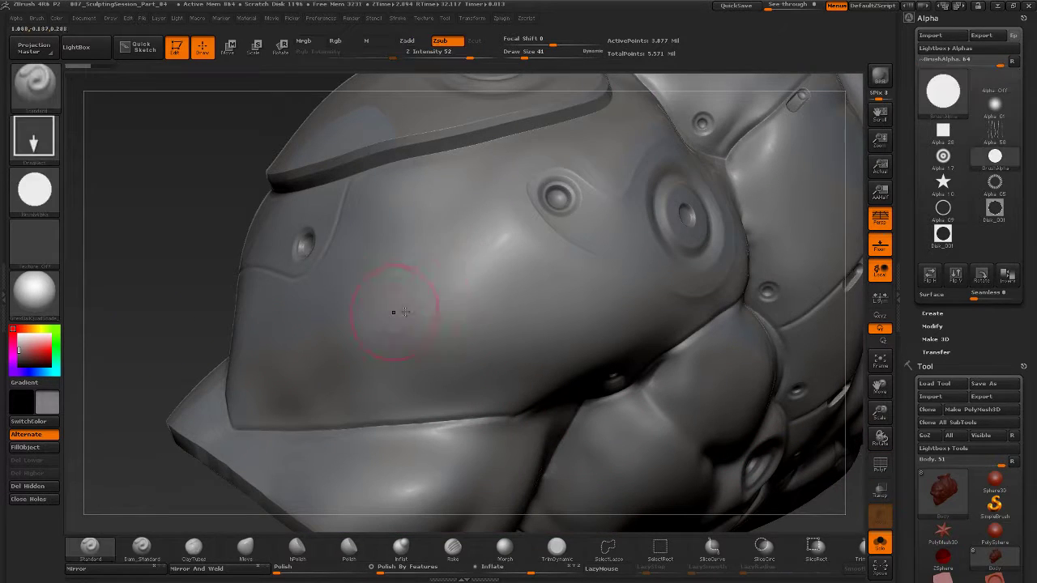
# Reduce the brush's draw size to 27 and reorient the shoulder plate for another stamp.
pyautogui.press('s')
pyautogui.moveTo(391, 299); pyautogui.dragTo(383, 298)
pyautogui.moveTo(170, 292); pyautogui.dragTo(218, 276)
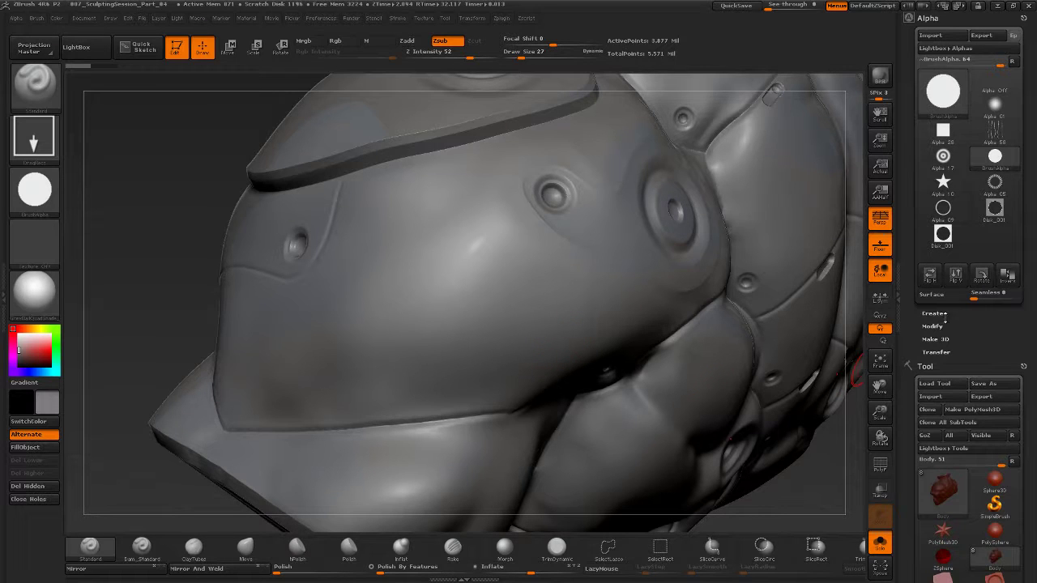
# Set the disk alpha's Blur to 4 and stamp the softened disk as a Zsub recess in the middle of the shoulder plate.
pyautogui.click(936, 326)
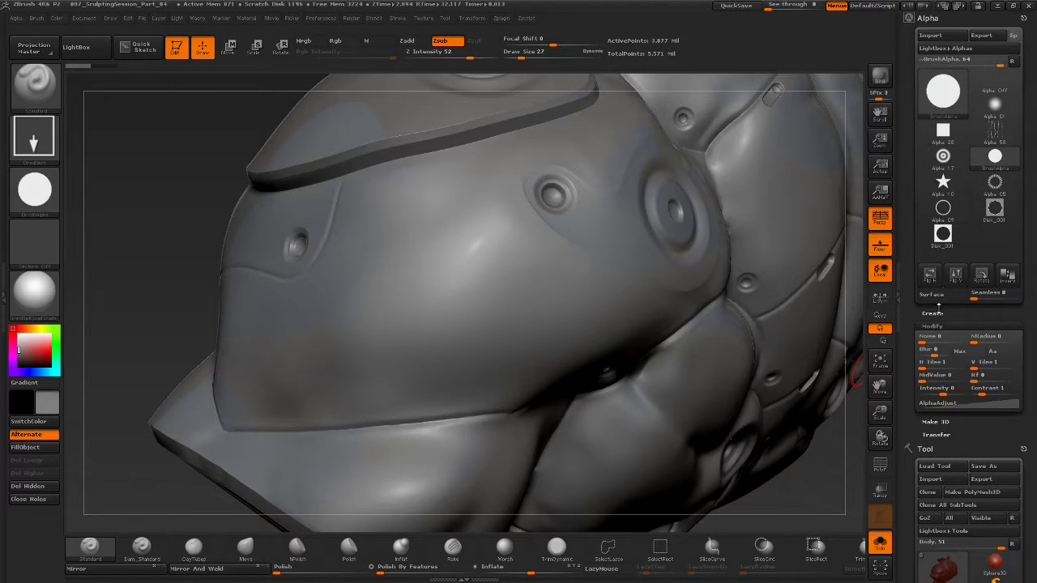
pyautogui.moveTo(941, 104)
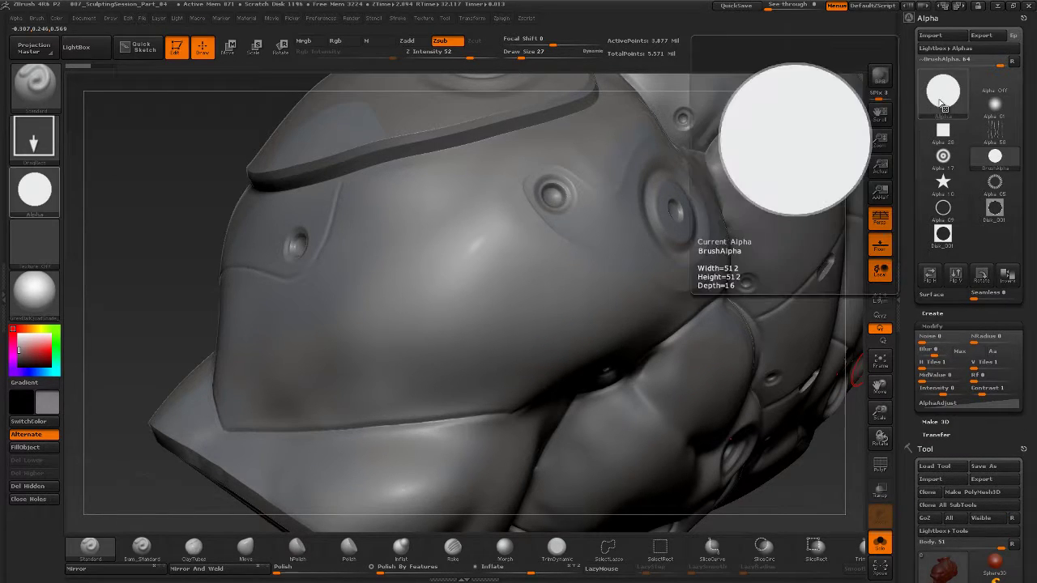
pyautogui.click(937, 354)
pyautogui.moveTo(940, 353); pyautogui.dragTo(944, 354)
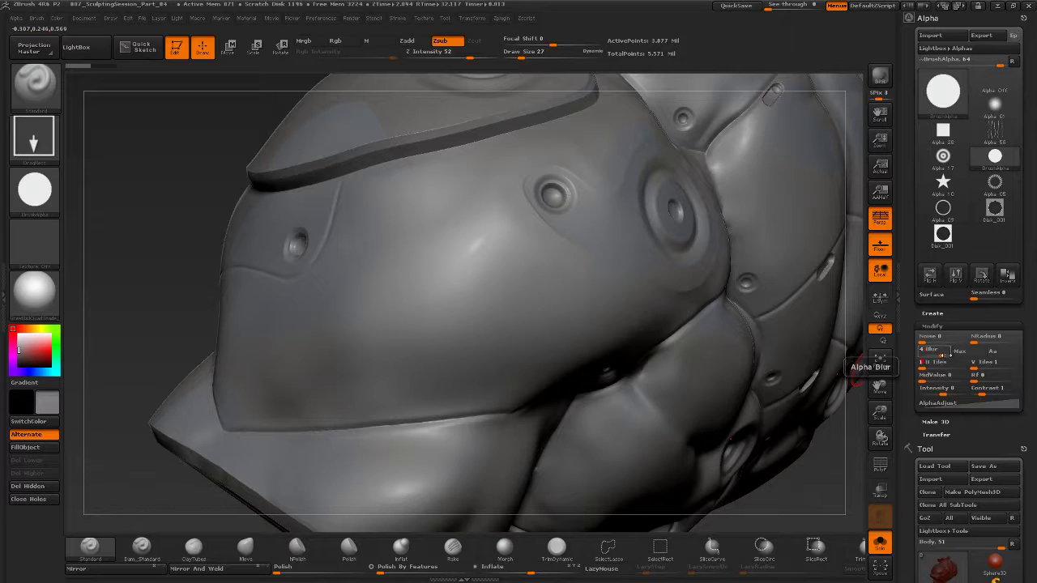
pyautogui.moveTo(459, 279); pyautogui.dragTo(434, 312)
pyautogui.moveTo(414, 355); pyautogui.dragTo(405, 378)
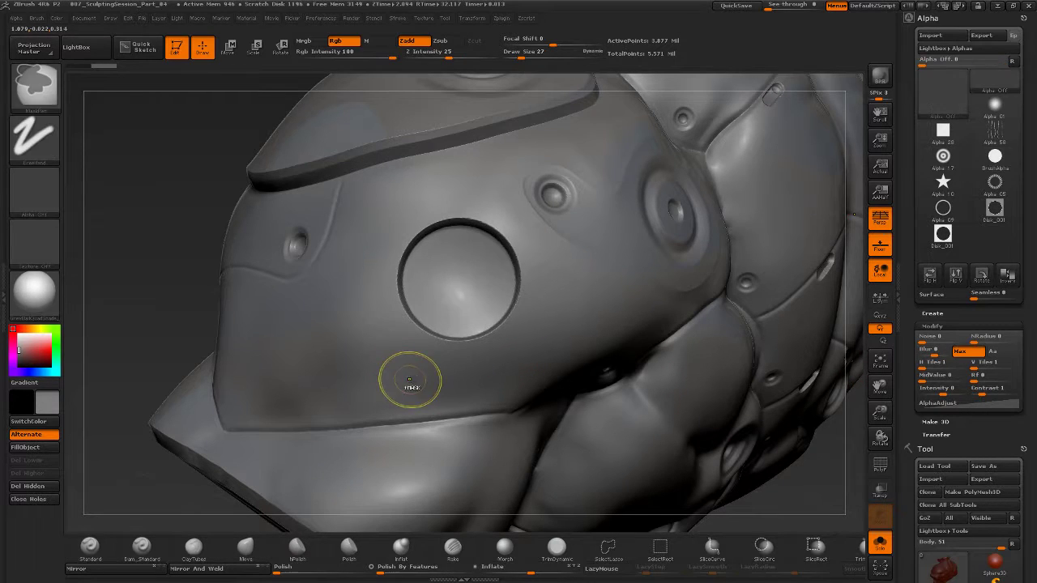
# Undo the softened stamp, try another Zsub disk stamp on the shoulder plate with the alpha's Blur at 11, and undo it.
pyautogui.hotkey('ctrl', 'z')
pyautogui.moveTo(941, 353); pyautogui.dragTo(943, 353)
pyautogui.moveTo(438, 297); pyautogui.dragTo(385, 391)
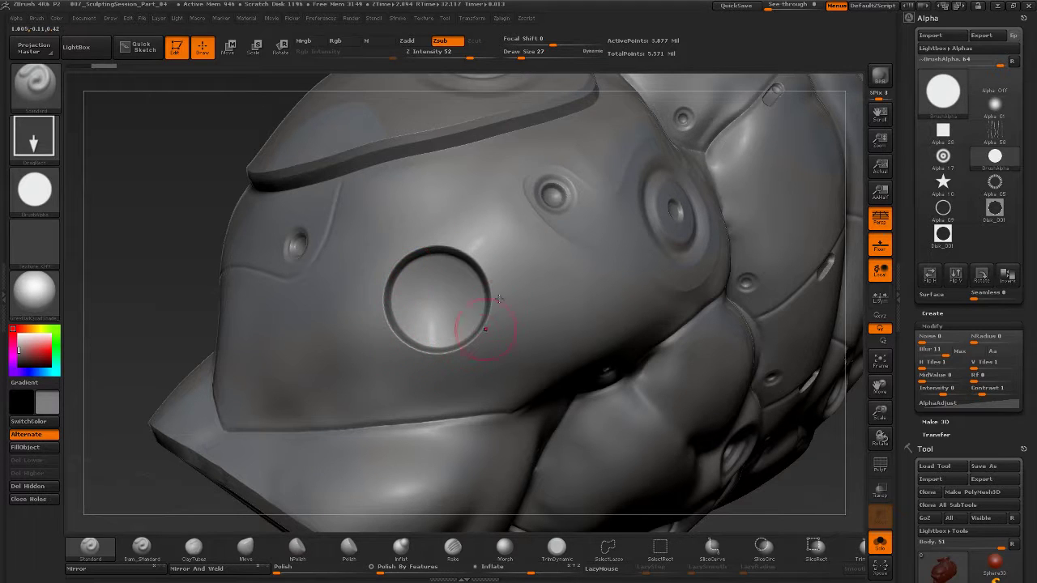
pyautogui.hotkey('ctrl', 'z')
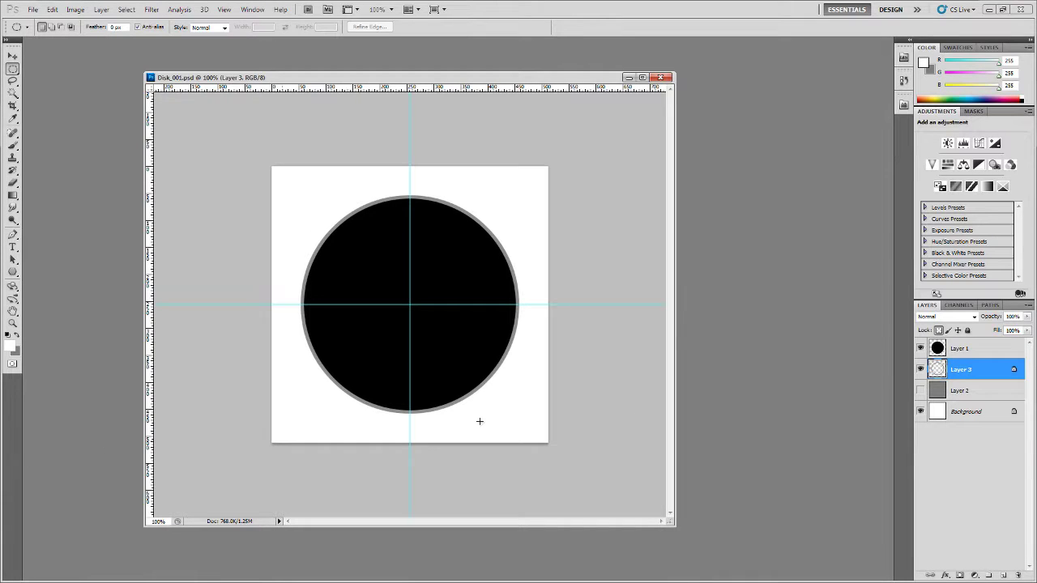
# Switch to Photoshop and shrink Layer 1's black disk about its centre, first to about 94% and then slightly further.
pyautogui.click(939, 350)
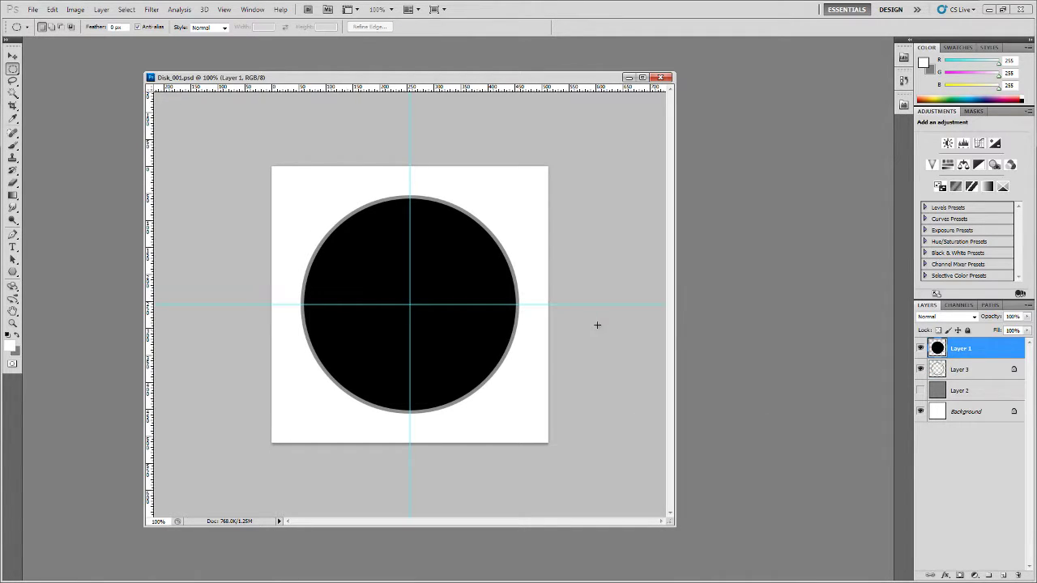
pyautogui.hotkey('ctrl', 't')
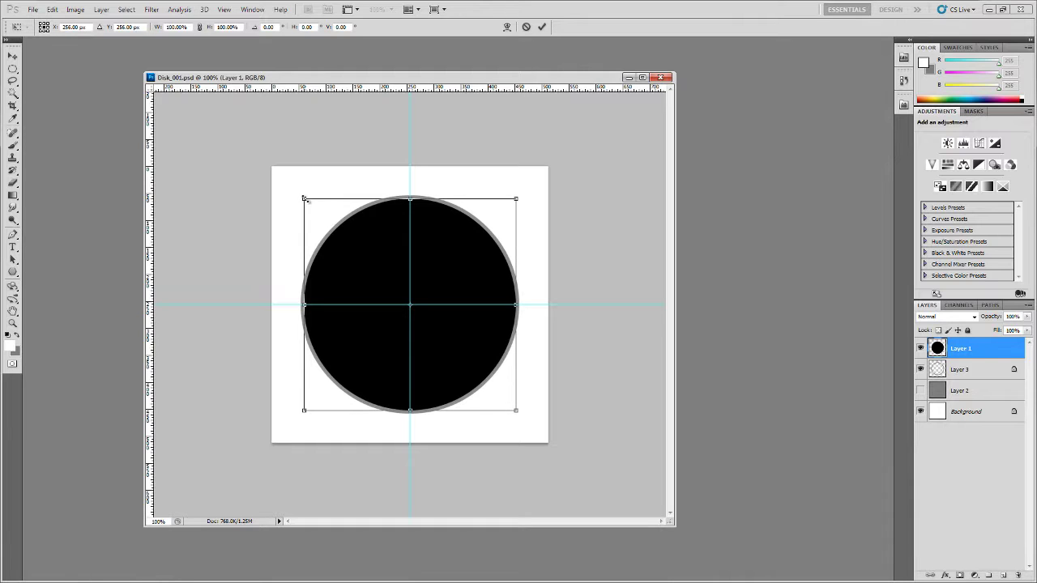
pyautogui.keyDown('alt'); pyautogui.keyDown('shift'); pyautogui.moveTo(304, 199); pyautogui.dragTo(309, 207); pyautogui.keyUp('shift'); pyautogui.keyUp('alt')
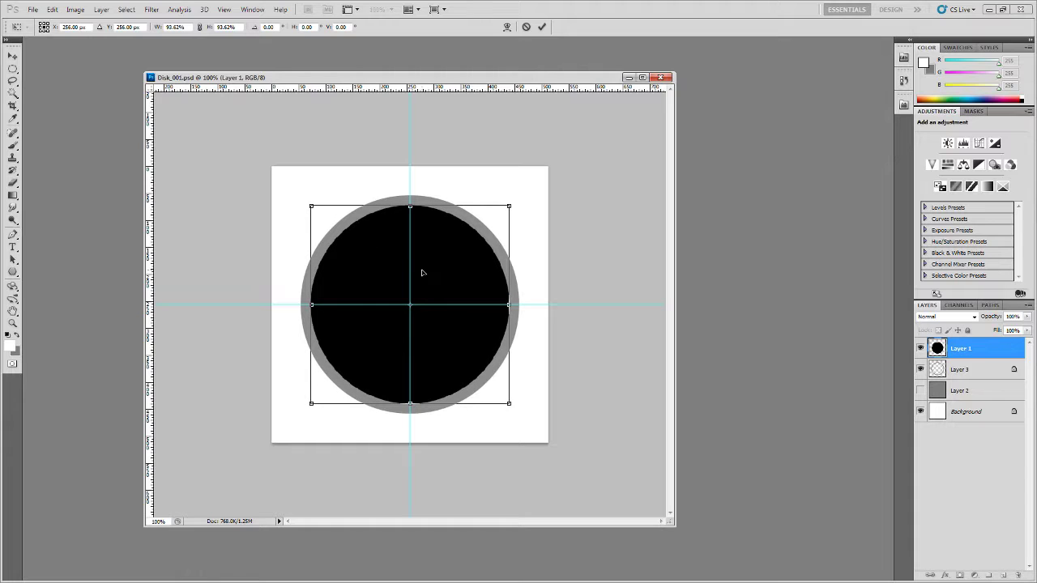
pyautogui.press('Return')
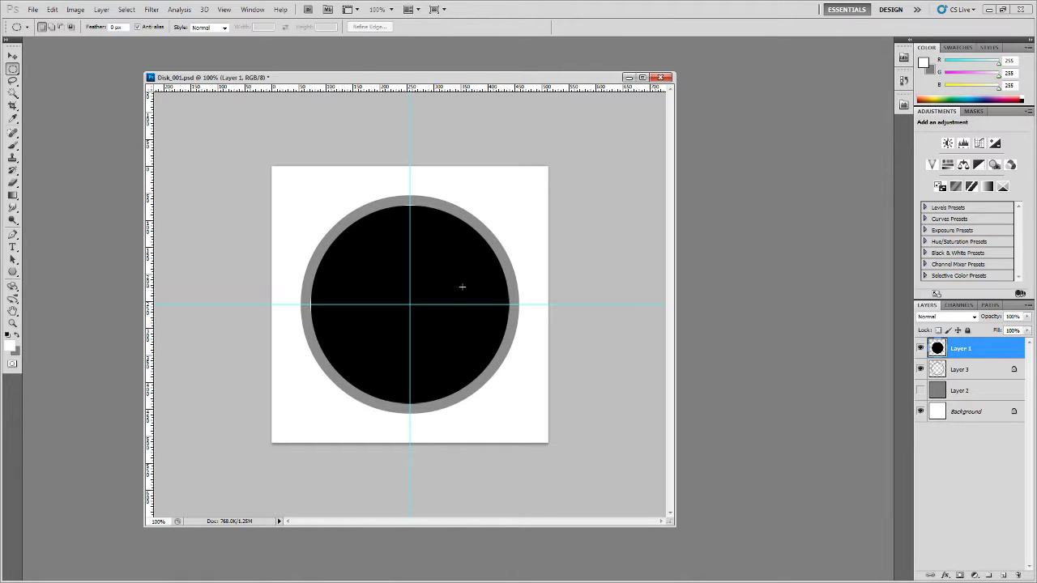
pyautogui.hotkey('ctrl', 't')
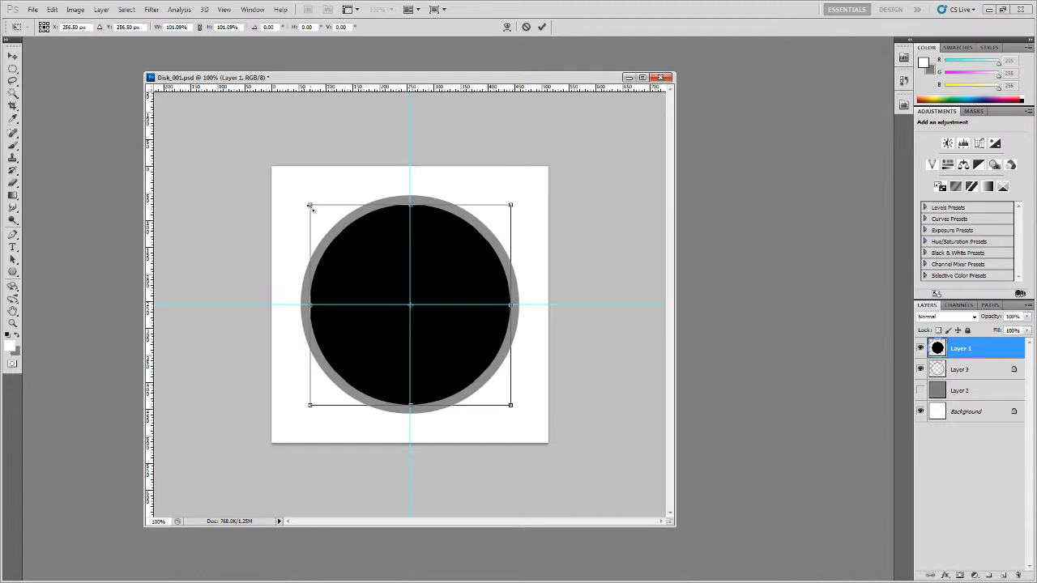
pyautogui.keyDown('alt'); pyautogui.keyDown('shift'); pyautogui.moveTo(313, 207); pyautogui.dragTo(315, 210); pyautogui.keyUp('shift'); pyautogui.keyUp('alt')
pyautogui.press('Return')
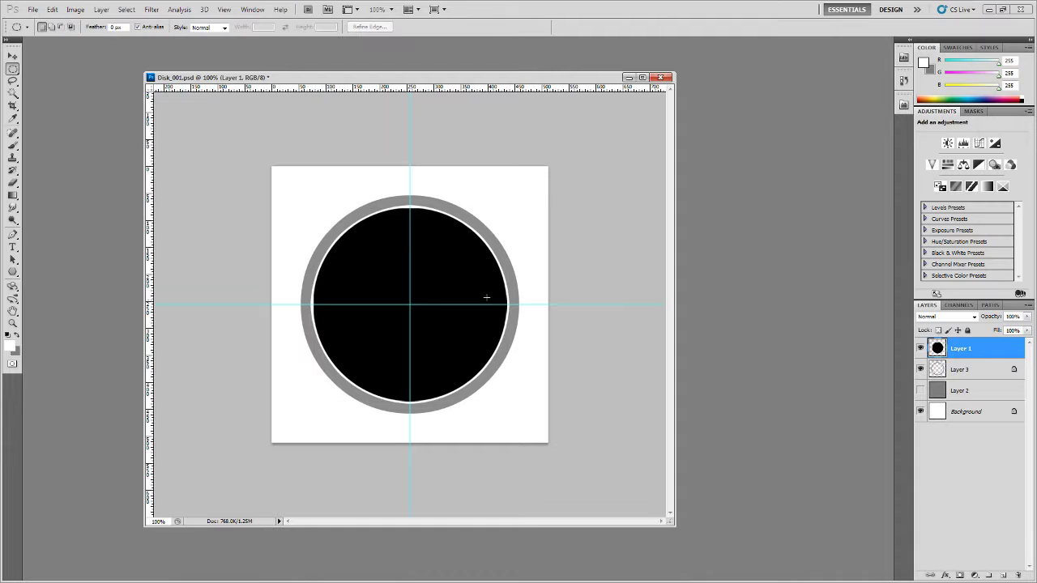
# On Layer 3, sample the ring's grey and paint over the white gap around the black disk with a size 30 brush.
pyautogui.click(937, 371)
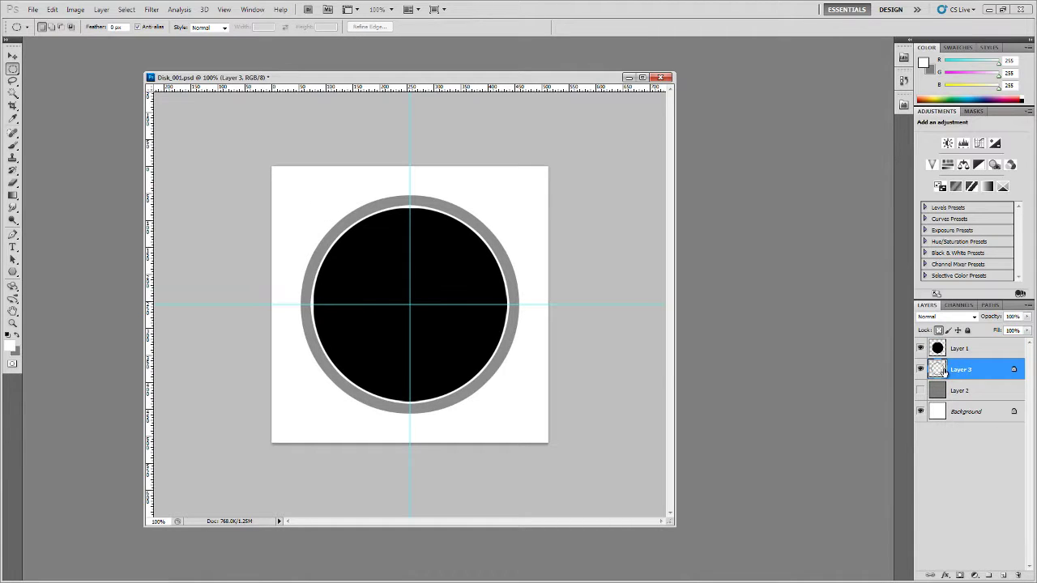
pyautogui.press('b')
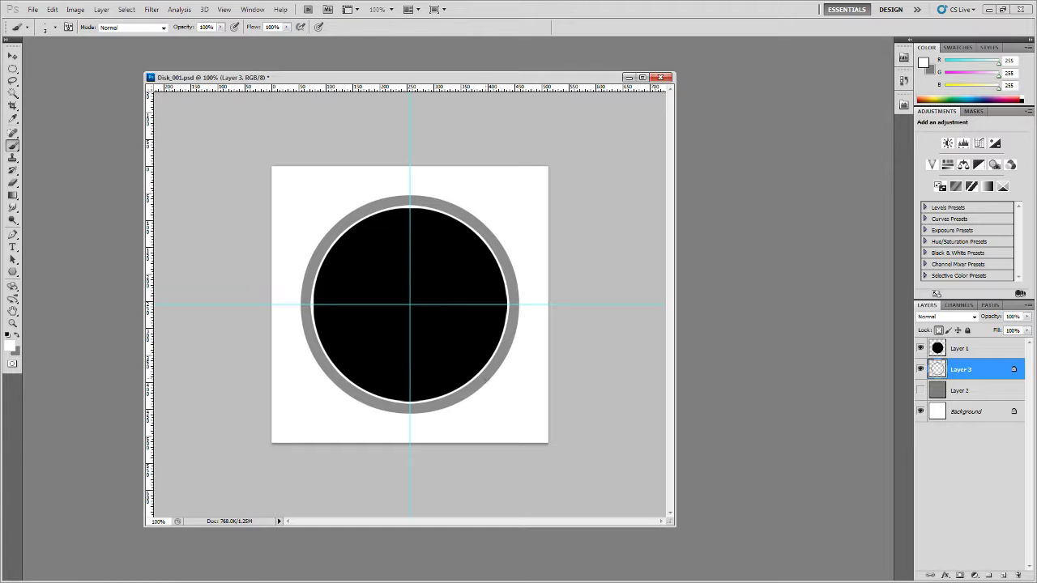
pyautogui.keyDown('alt'); pyautogui.click(488, 373); pyautogui.keyUp('alt')
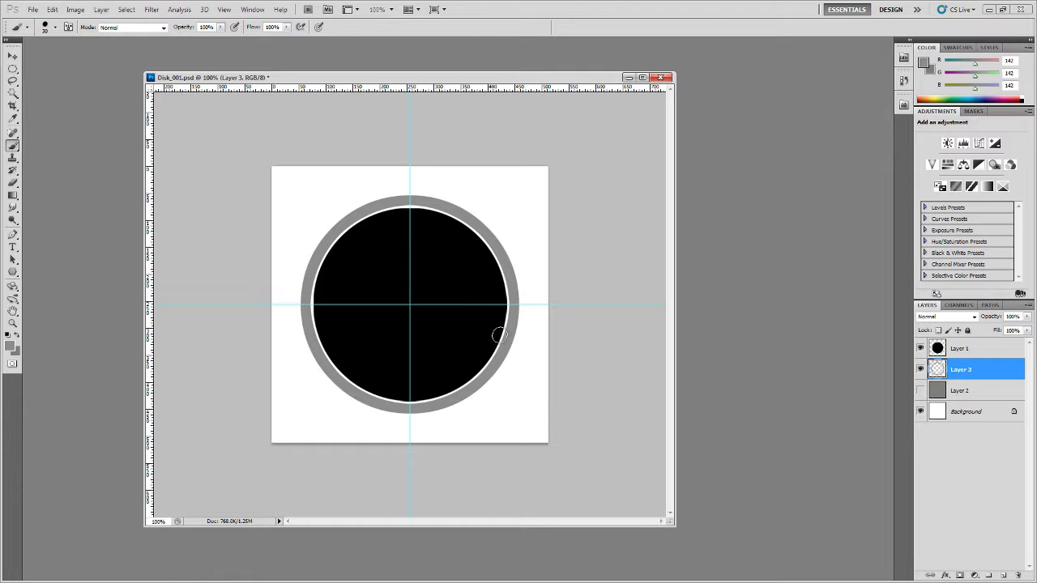
pyautogui.moveTo(499, 334)
pyautogui.mouseDown()
pyautogui.moveTo(425, 398)
pyautogui.moveTo(394, 394)
pyautogui.moveTo(326, 349)
pyautogui.moveTo(322, 263)
pyautogui.moveTo(363, 218)
pyautogui.moveTo(433, 215)
pyautogui.moveTo(484, 254)
pyautogui.moveTo(504, 319)
pyautogui.mouseUp()
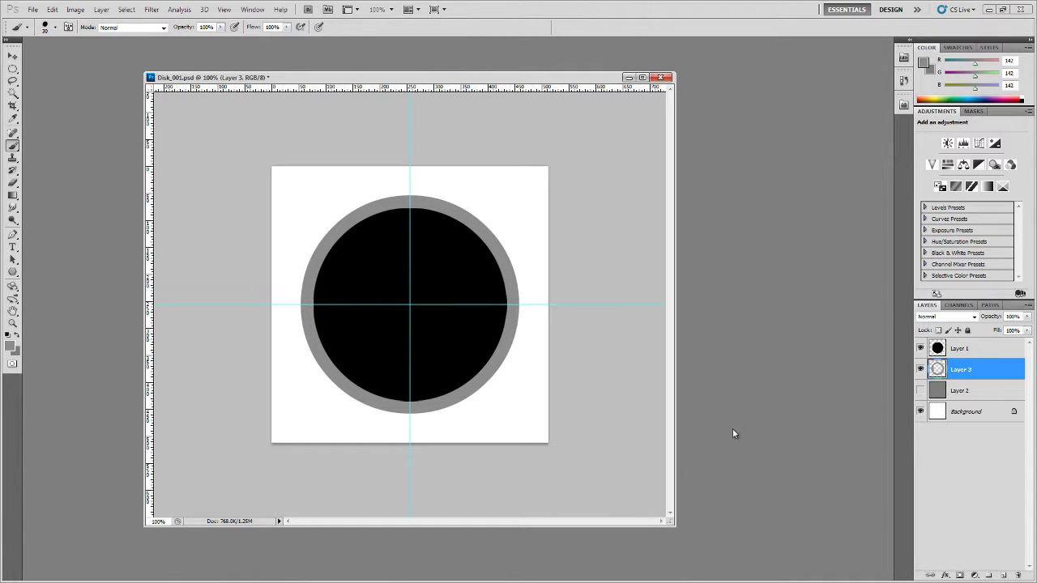
# Save the image over Disk_001.psd on the Desktop in Photoshop format with Maximize Compatibility on.
pyautogui.hotkey('ctrl', 'shift', 's')
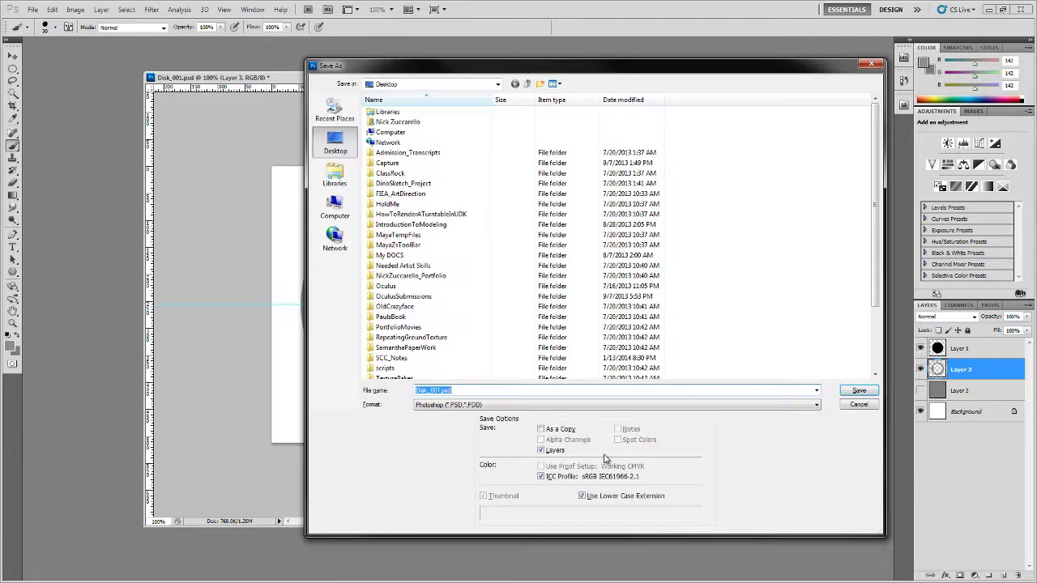
pyautogui.moveTo(872, 212); pyautogui.dragTo(873, 289)
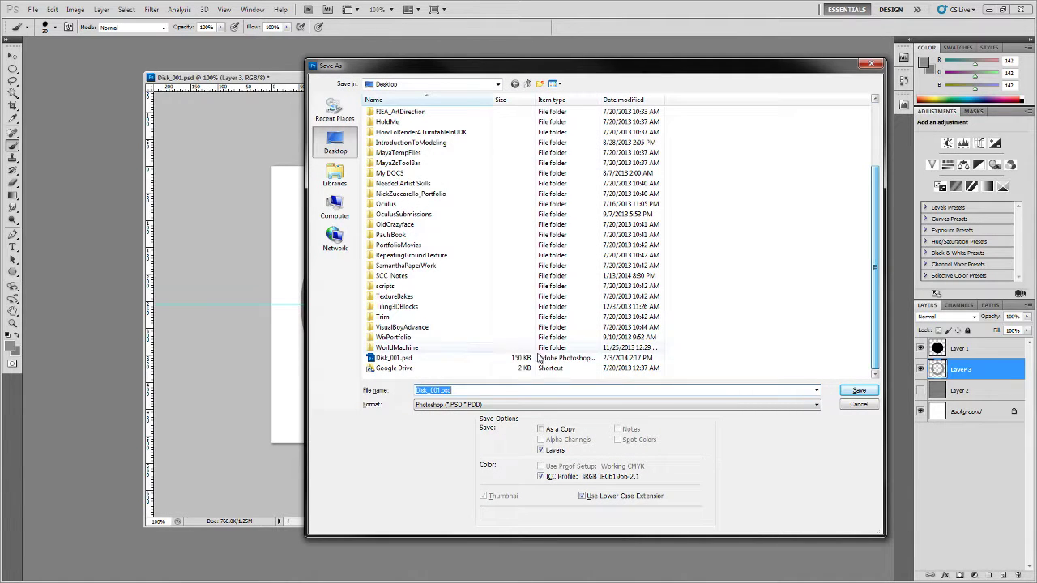
pyautogui.click(470, 358)
pyautogui.click(456, 389)
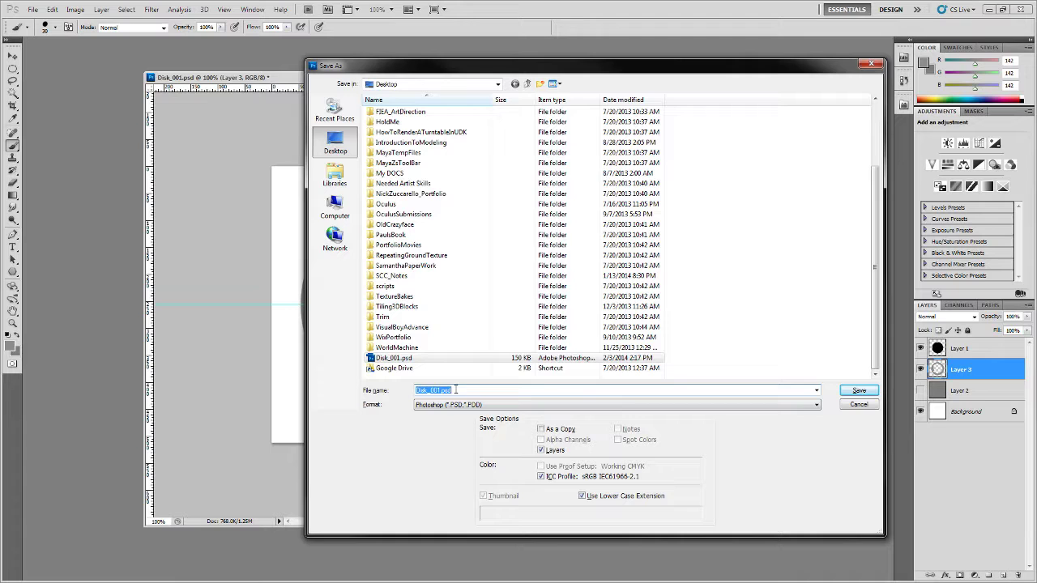
pyautogui.click(858, 391)
pyautogui.click(503, 228)
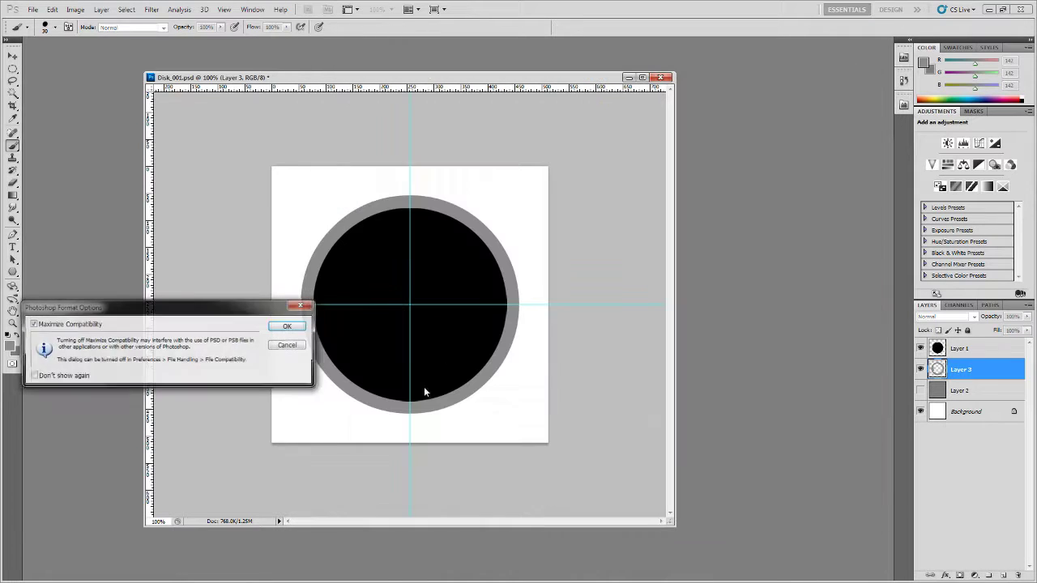
pyautogui.click(289, 327)
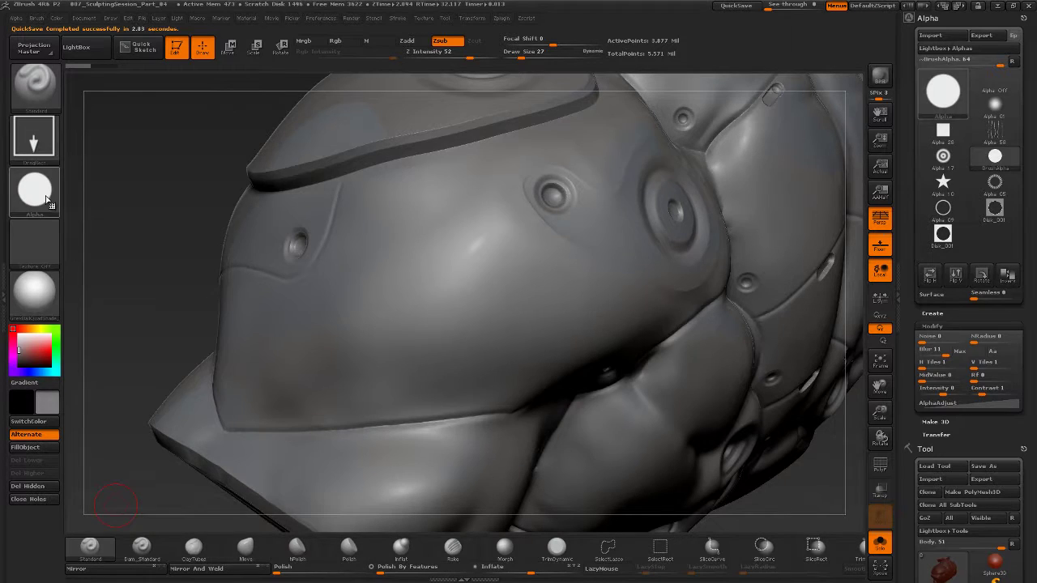
# Switch to ZBrush and import the updated Disk_001.psd from the Desktop as the brush alpha.
pyautogui.click(34, 190)
pyautogui.click(87, 403)
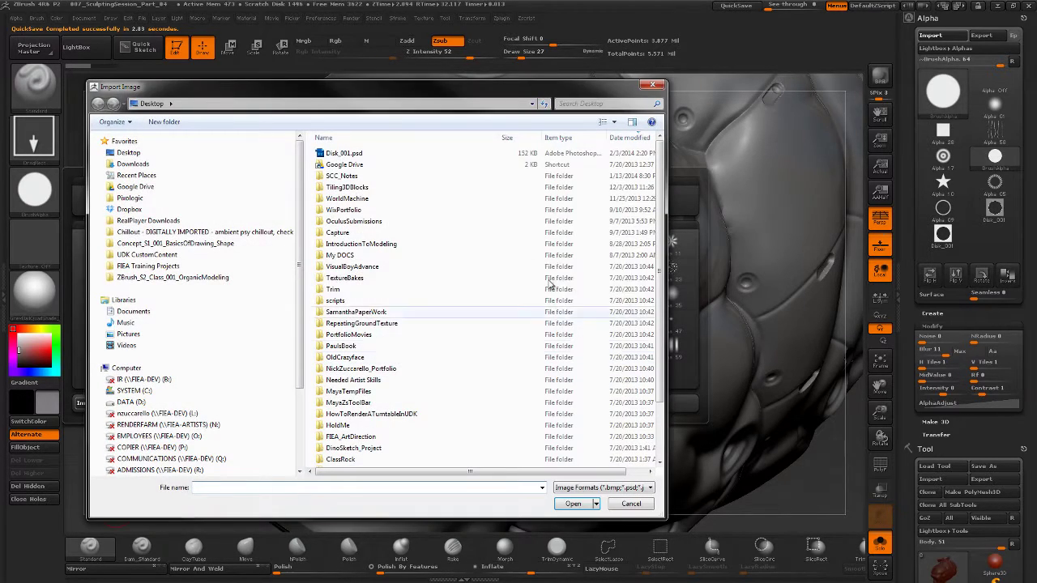
pyautogui.click(343, 153)
pyautogui.click(583, 506)
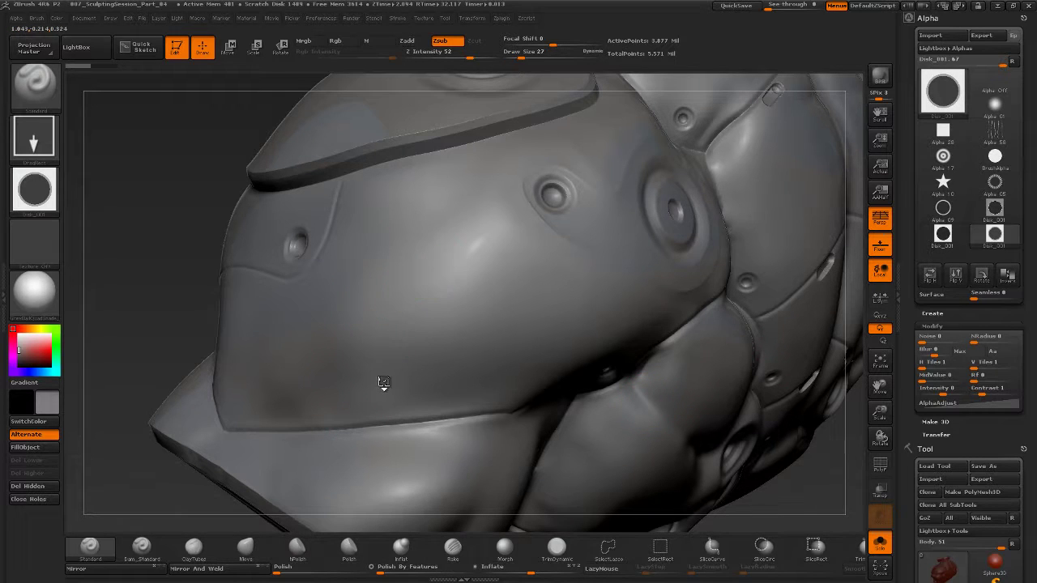
# Test-stamp the imported disk on the shoulder plate, invert the alpha, test-stamp it again as a Zsub recess, and undo both stamps.
pyautogui.moveTo(429, 271); pyautogui.dragTo(386, 380)
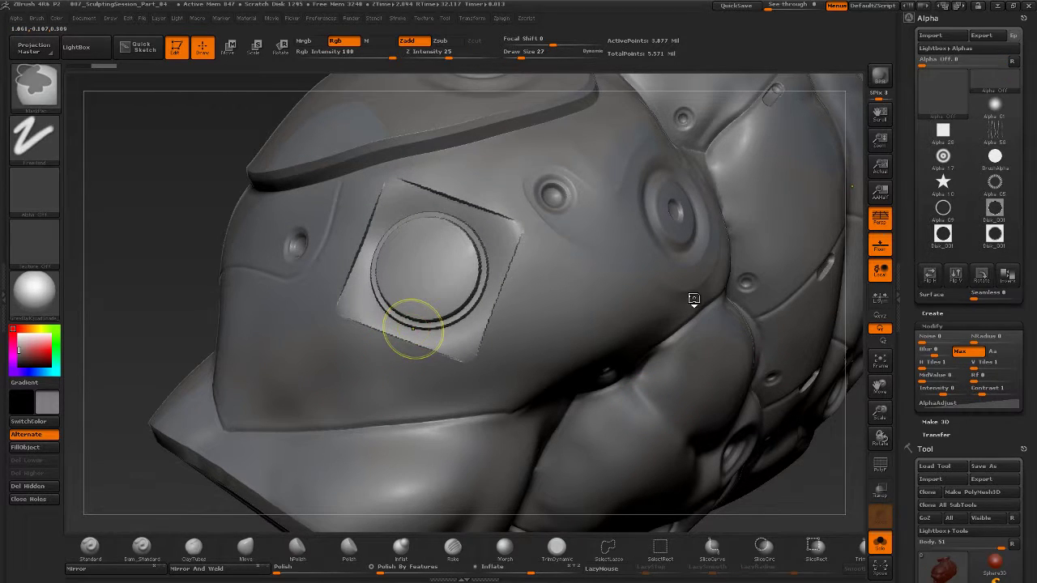
pyautogui.hotkey('ctrl', 'z')
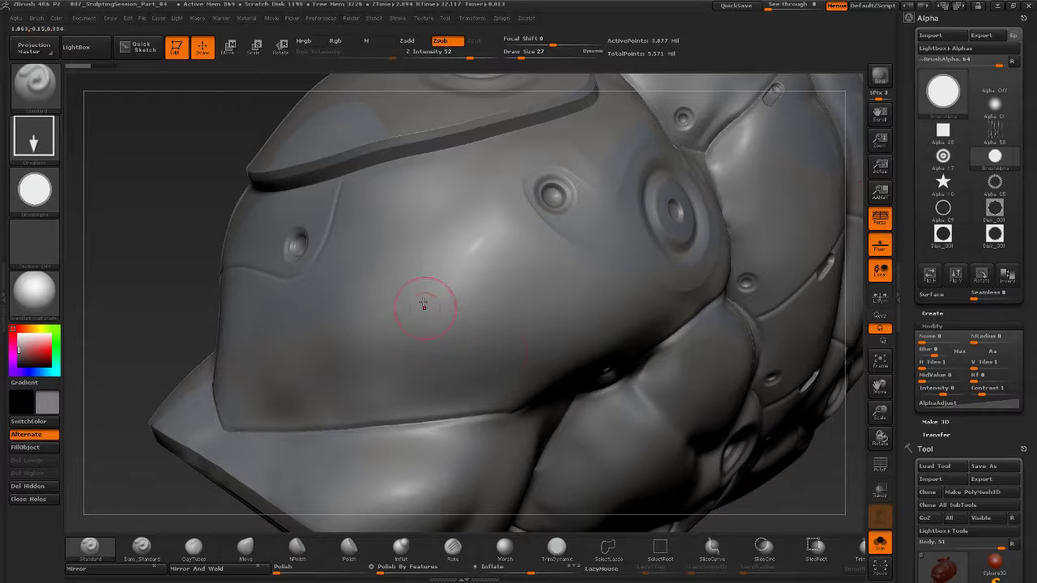
pyautogui.moveTo(429, 271); pyautogui.dragTo(371, 367)
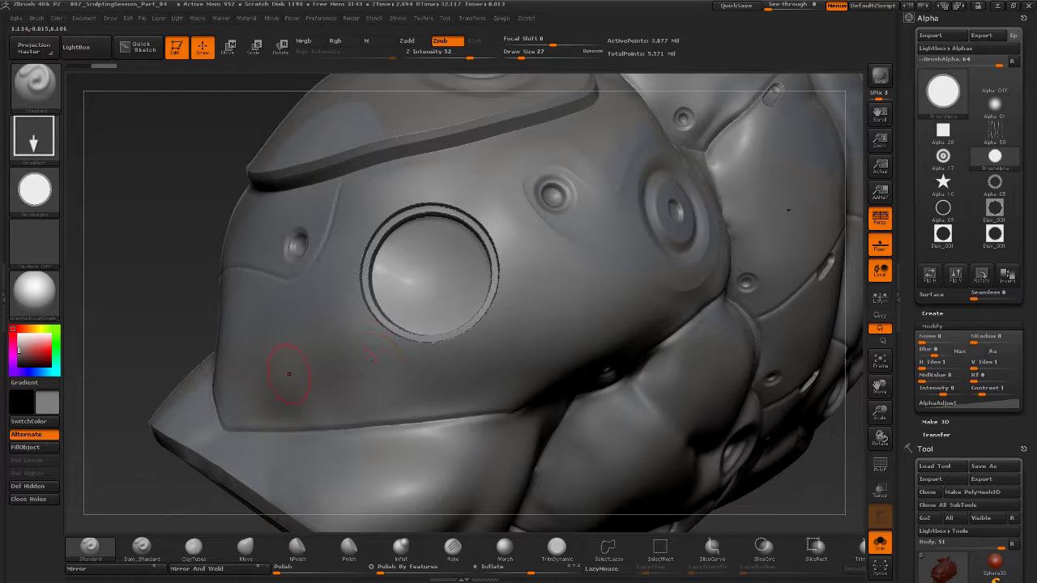
pyautogui.moveTo(168, 312)
pyautogui.mouseDown()
pyautogui.moveTo(183, 313)
pyautogui.moveTo(173, 312)
pyautogui.mouseUp()
pyautogui.hotkey('ctrl', 'z')
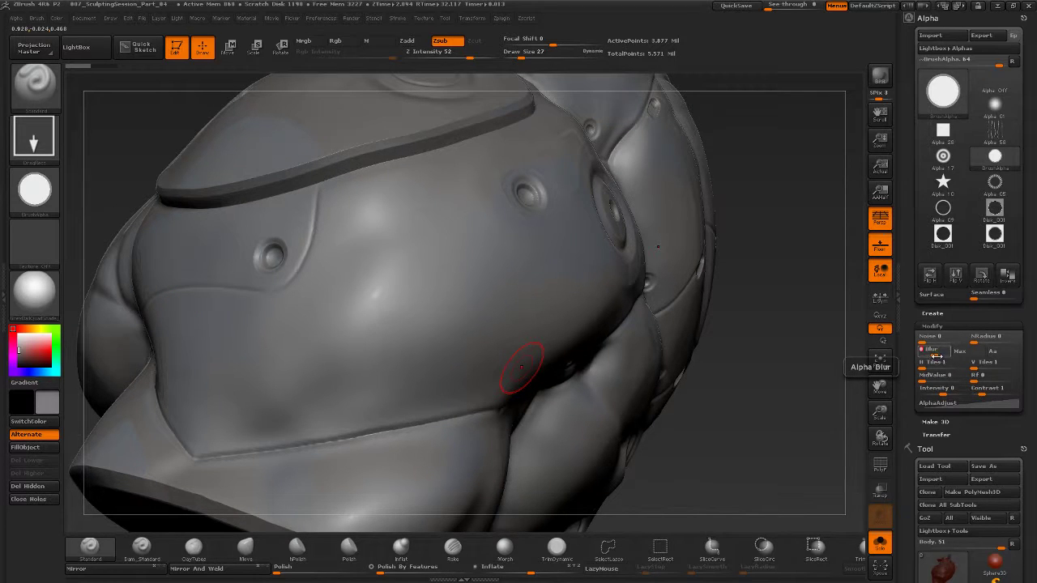
# Try a Zsub stamp of the ringed disk on the shoulder plate with the alpha's Blur at 4, and undo it.
pyautogui.moveTo(934, 354); pyautogui.dragTo(942, 354)
pyautogui.moveTo(420, 287); pyautogui.dragTo(377, 374)
pyautogui.hotkey('ctrl', 'z')
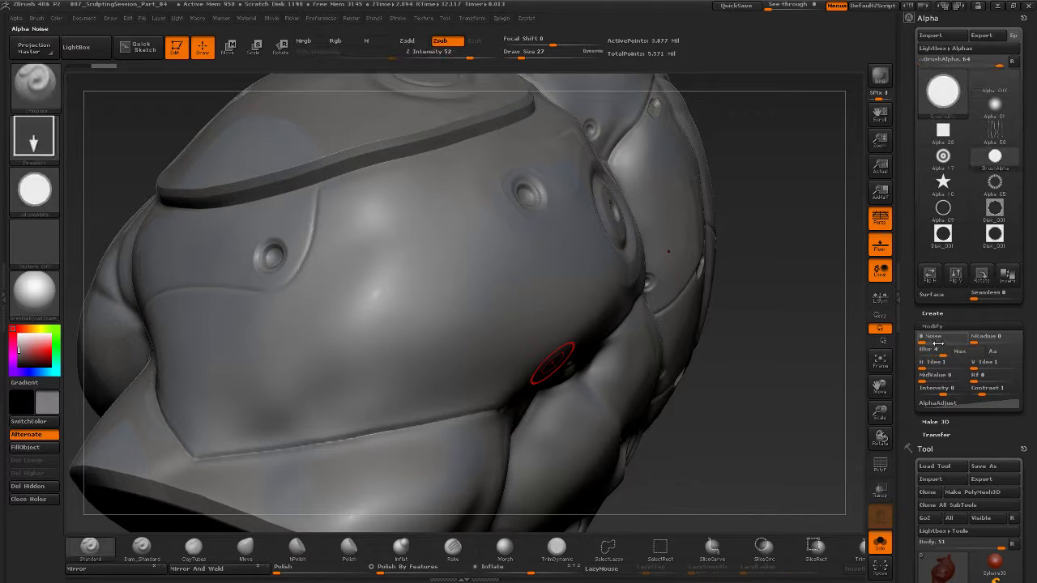
# Set the alpha's Blur to 6 and stamp the ringed disk as a Zsub recess in the middle of the shoulder plate.
pyautogui.moveTo(931, 354); pyautogui.dragTo(940, 354)
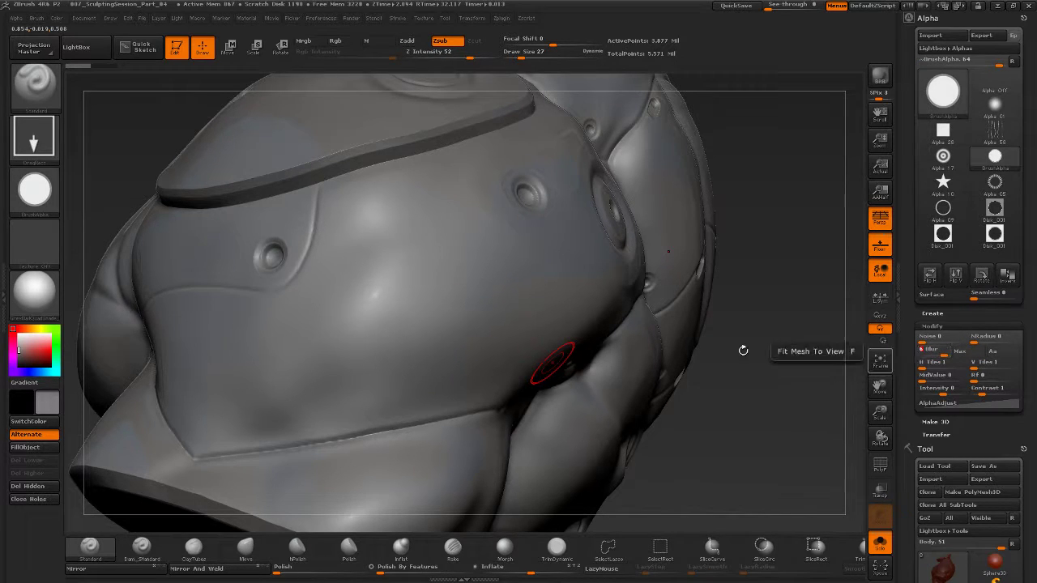
pyautogui.moveTo(405, 285); pyautogui.dragTo(358, 368)
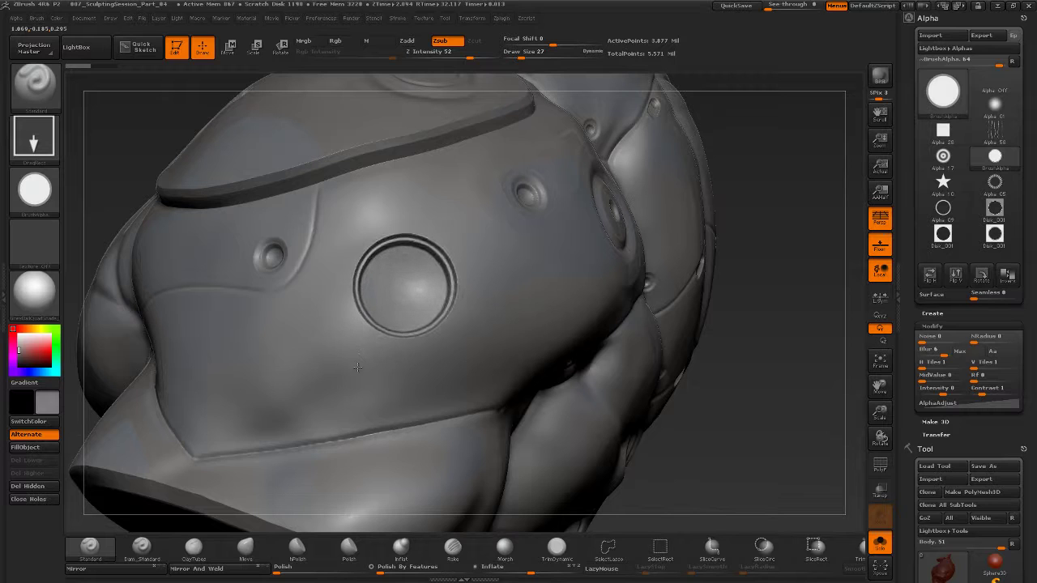
pyautogui.moveTo(739, 415)
pyautogui.mouseDown()
pyautogui.moveTo(736, 393)
pyautogui.moveTo(680, 402)
pyautogui.moveTo(614, 387)
pyautogui.moveTo(734, 451)
pyautogui.mouseUp()
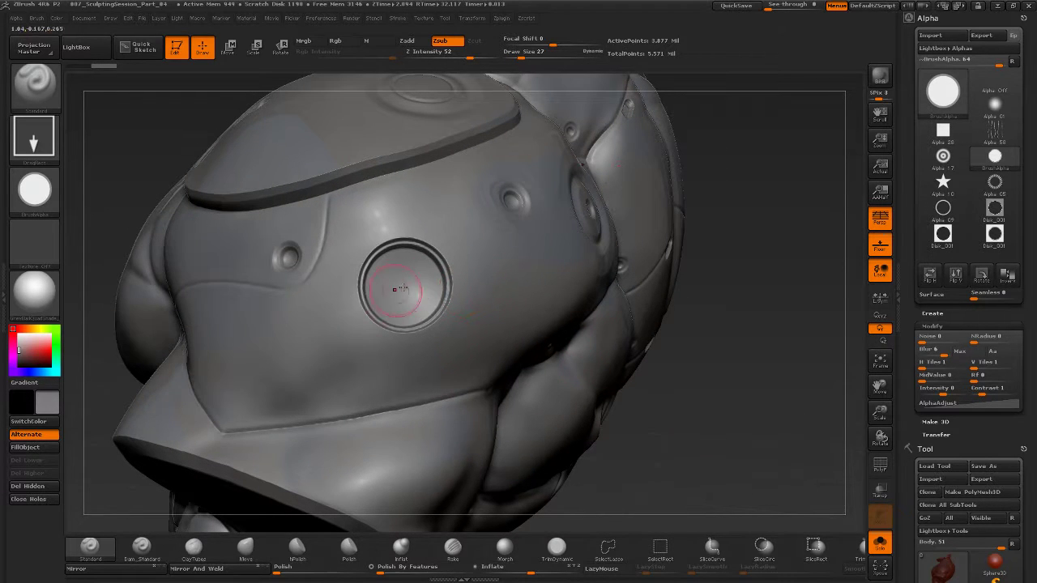
# Set the brush's draw size to 41 and inspect the stamped recess from several angles.
pyautogui.press('s')
pyautogui.moveTo(403, 289); pyautogui.dragTo(409, 290)
pyautogui.moveTo(726, 368); pyautogui.dragTo(762, 383)
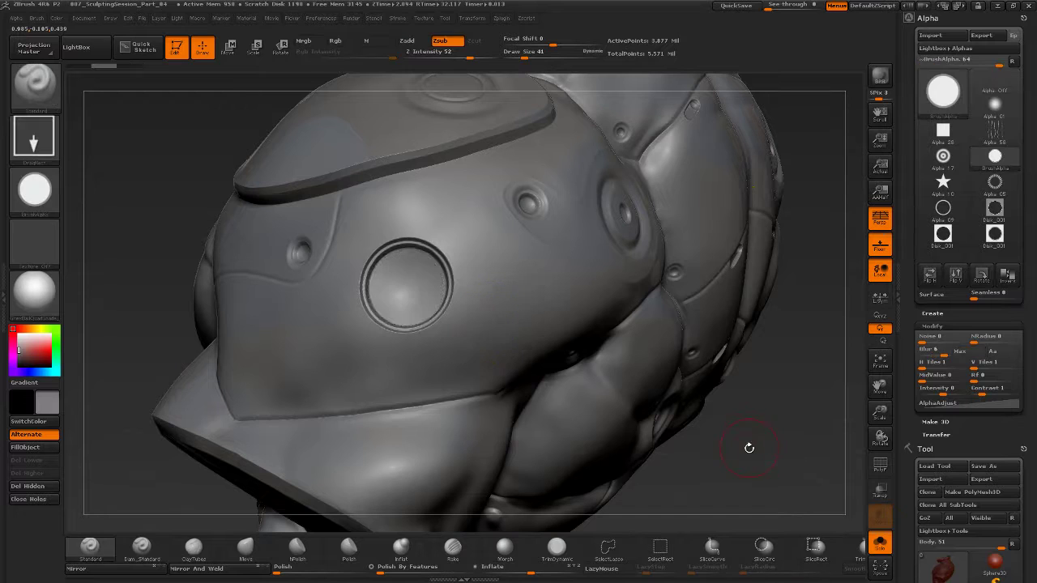
pyautogui.moveTo(747, 448); pyautogui.dragTo(632, 350)
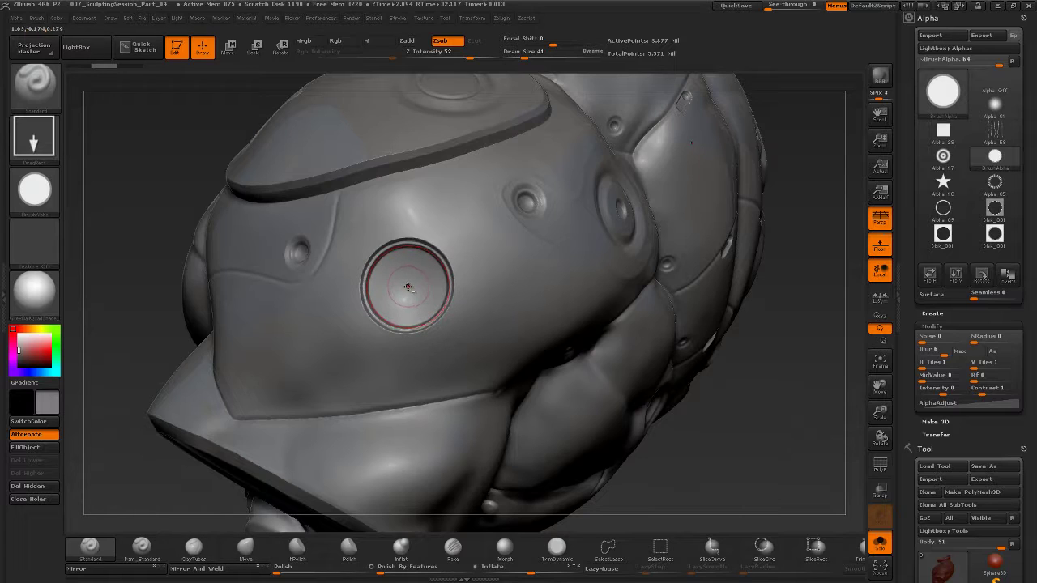
# Try a smaller concentric disk stamp inside the shoulder plate's recess, inspect it, and undo it.
pyautogui.keyDown('shift'); pyautogui.moveTo(425, 324); pyautogui.dragTo(407, 288); pyautogui.keyUp('shift')
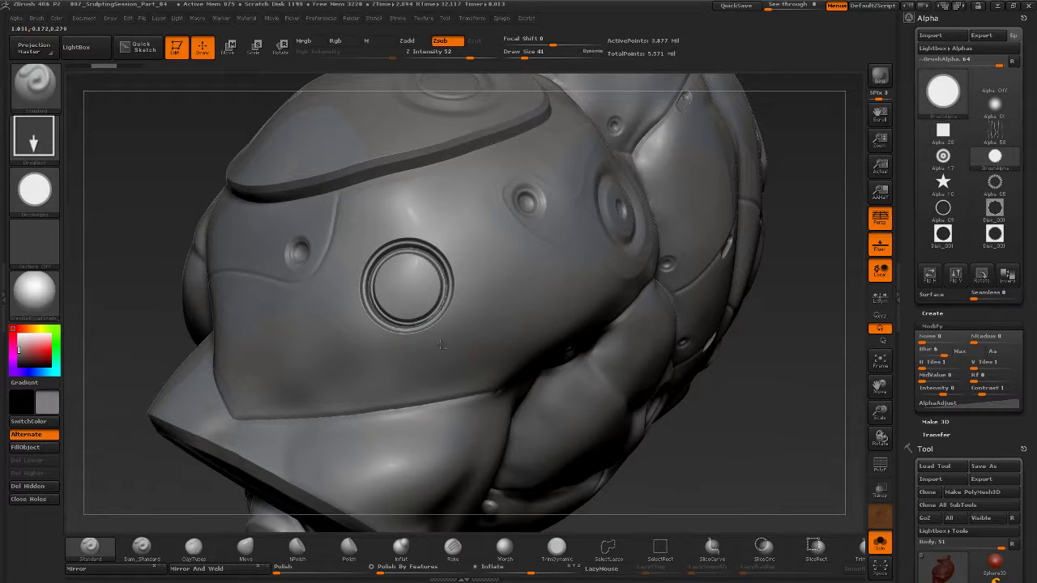
pyautogui.moveTo(729, 427)
pyautogui.mouseDown()
pyautogui.moveTo(710, 432)
pyautogui.moveTo(652, 414)
pyautogui.moveTo(644, 396)
pyautogui.moveTo(672, 394)
pyautogui.moveTo(637, 427)
pyautogui.moveTo(614, 419)
pyautogui.moveTo(670, 450)
pyautogui.moveTo(656, 439)
pyautogui.moveTo(697, 417)
pyautogui.mouseUp()
pyautogui.press('ctrl')
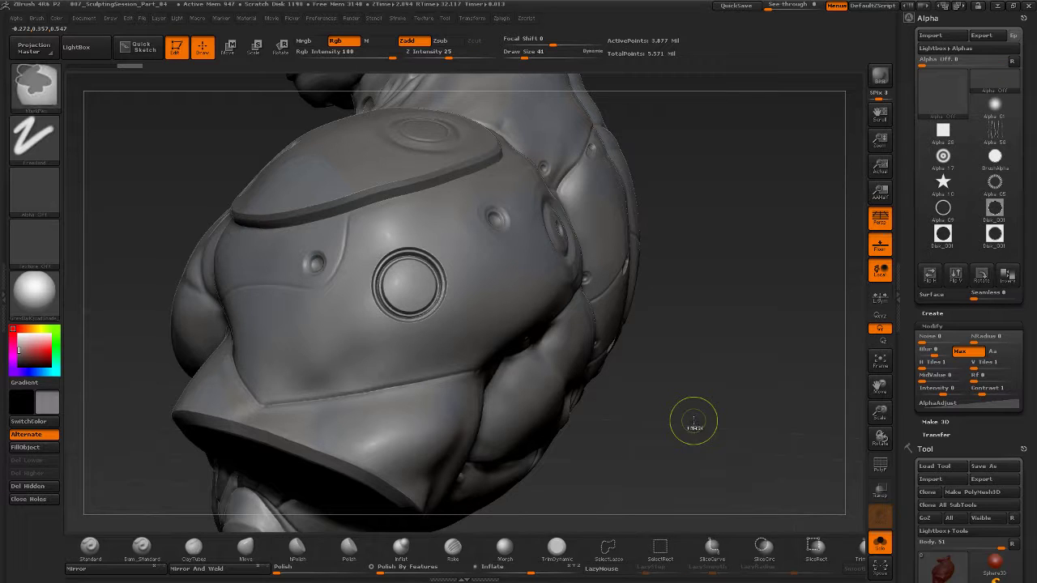
pyautogui.hotkey('ctrl', 'z')
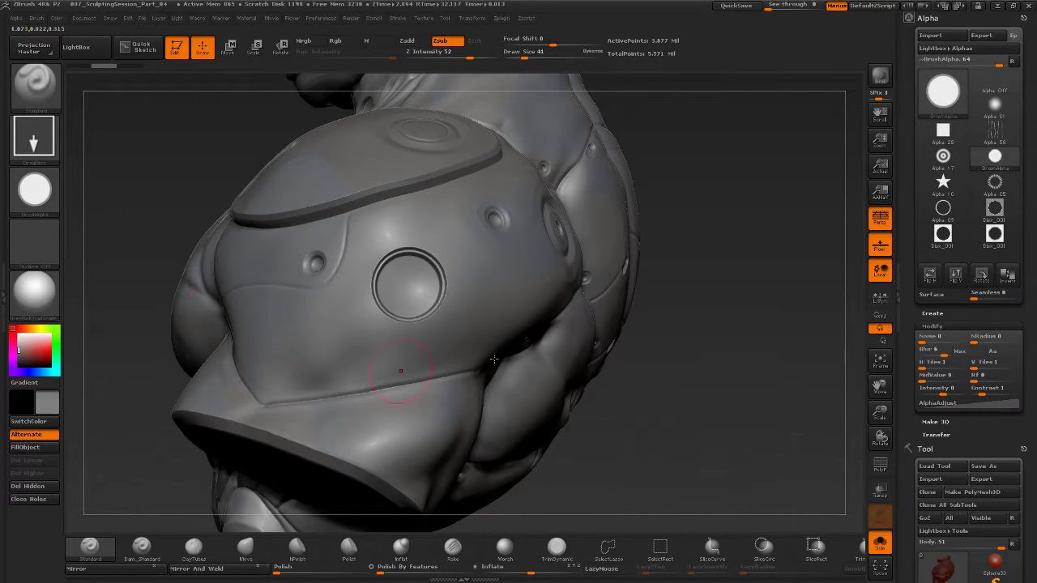
pyautogui.moveTo(707, 390)
pyautogui.mouseDown()
pyautogui.moveTo(702, 359)
pyautogui.moveTo(695, 410)
pyautogui.moveTo(706, 427)
pyautogui.moveTo(660, 378)
pyautogui.mouseUp()
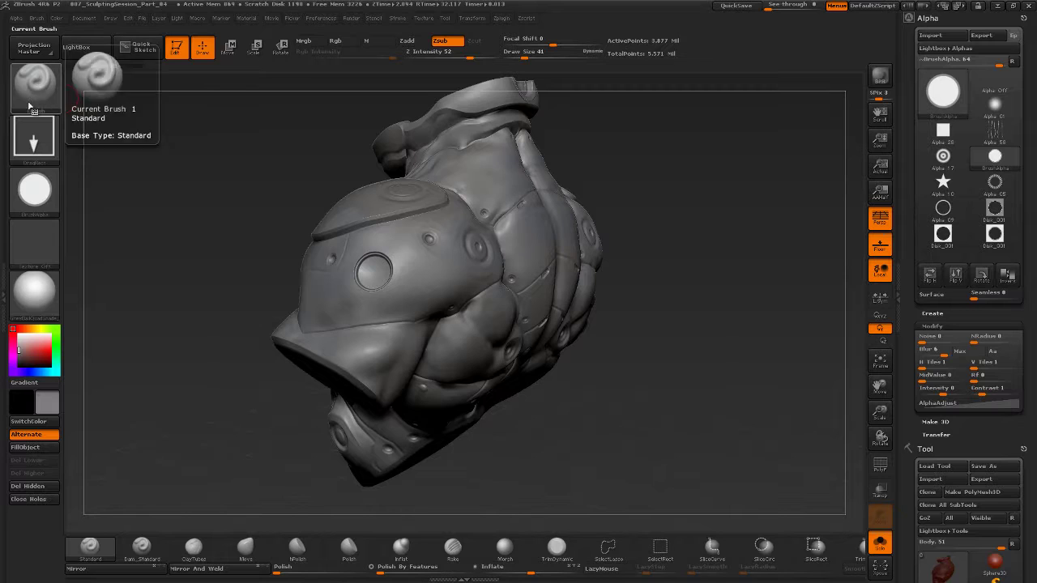
pyautogui.moveTo(59, 191)
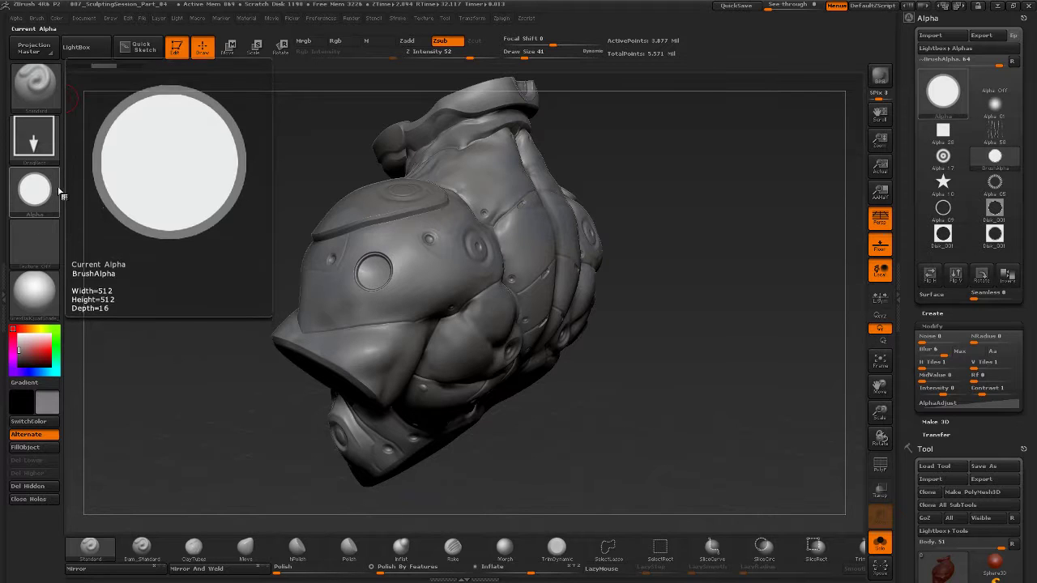
pyautogui.click(37, 18)
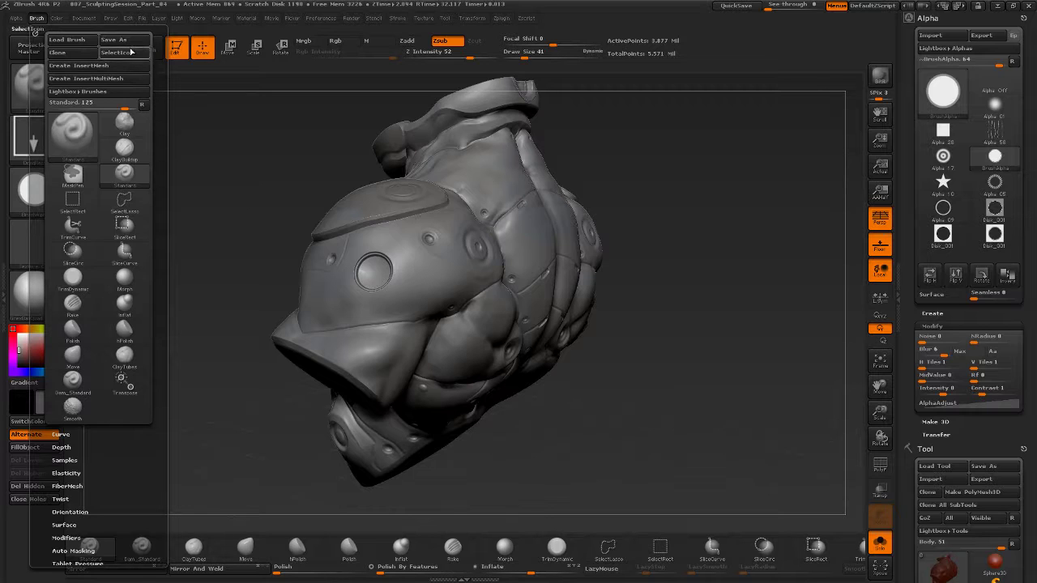
pyautogui.moveTo(124, 157)
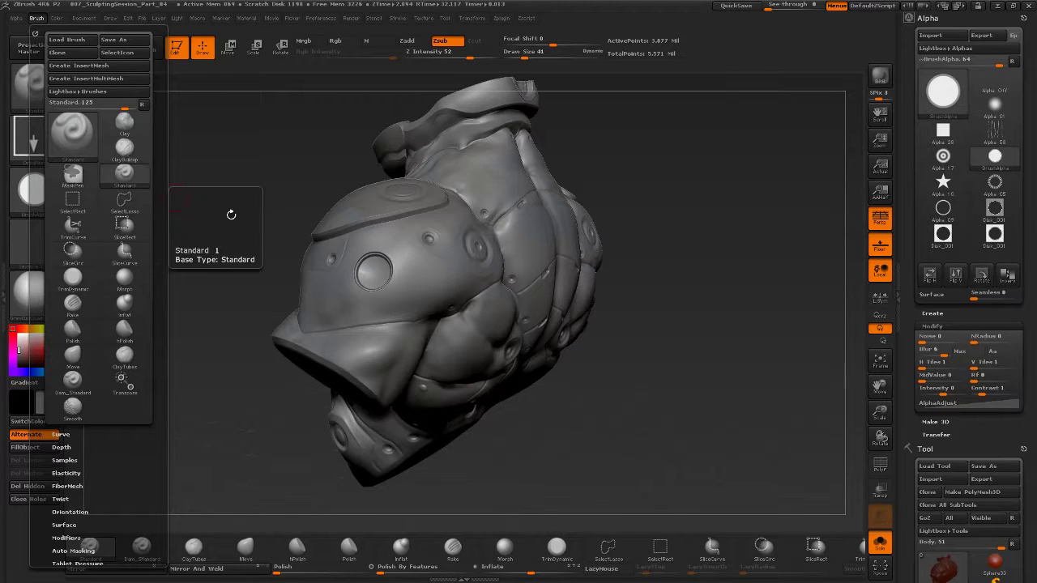
pyautogui.click(72, 131)
pyautogui.moveTo(629, 401); pyautogui.dragTo(219, 460)
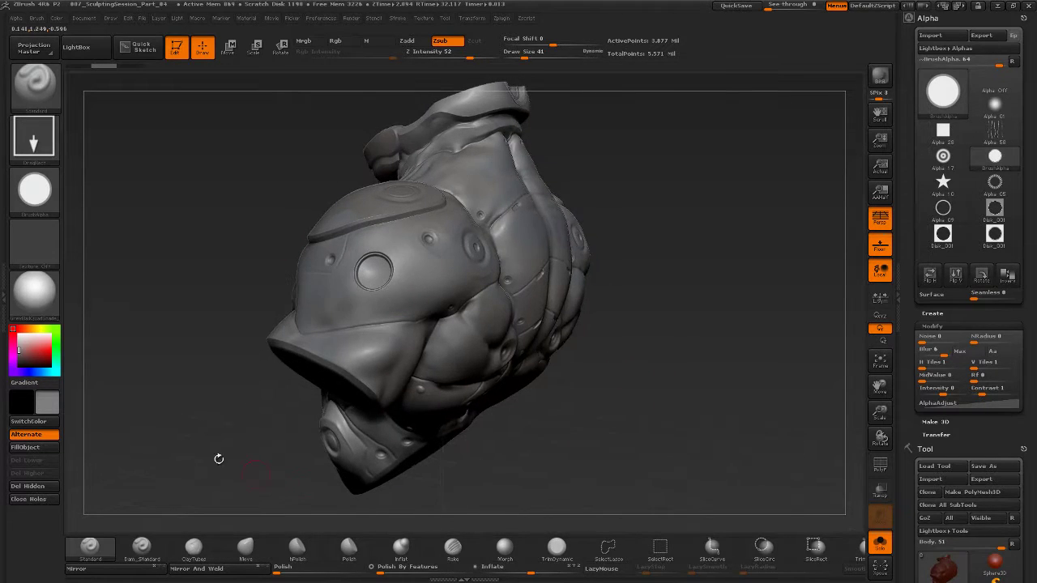
pyautogui.moveTo(649, 361); pyautogui.dragTo(898, 241)
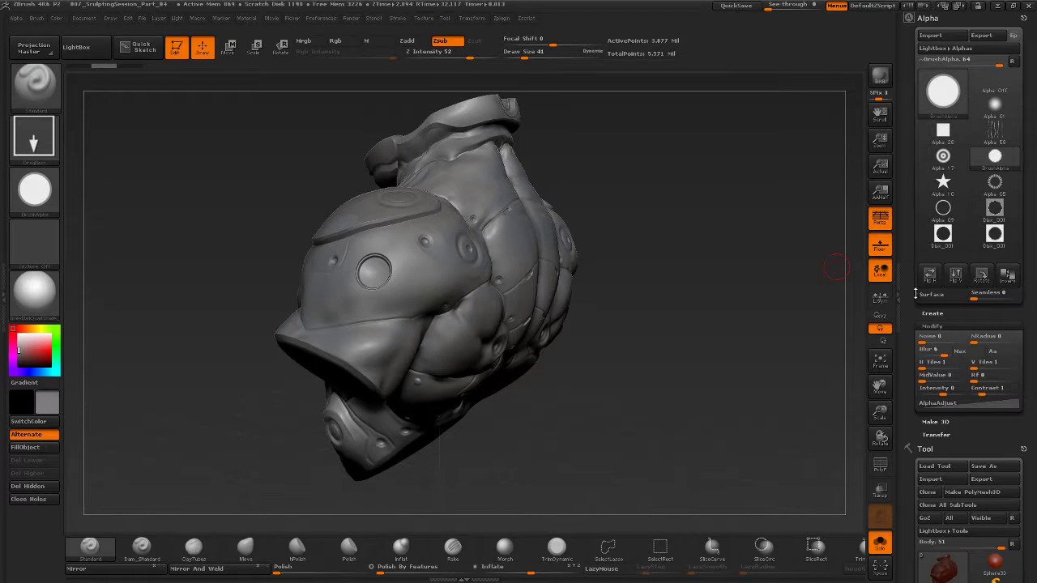
# Load the PolySphere tool from LightBox and switch the canvas to it.
pyautogui.click(929, 18)
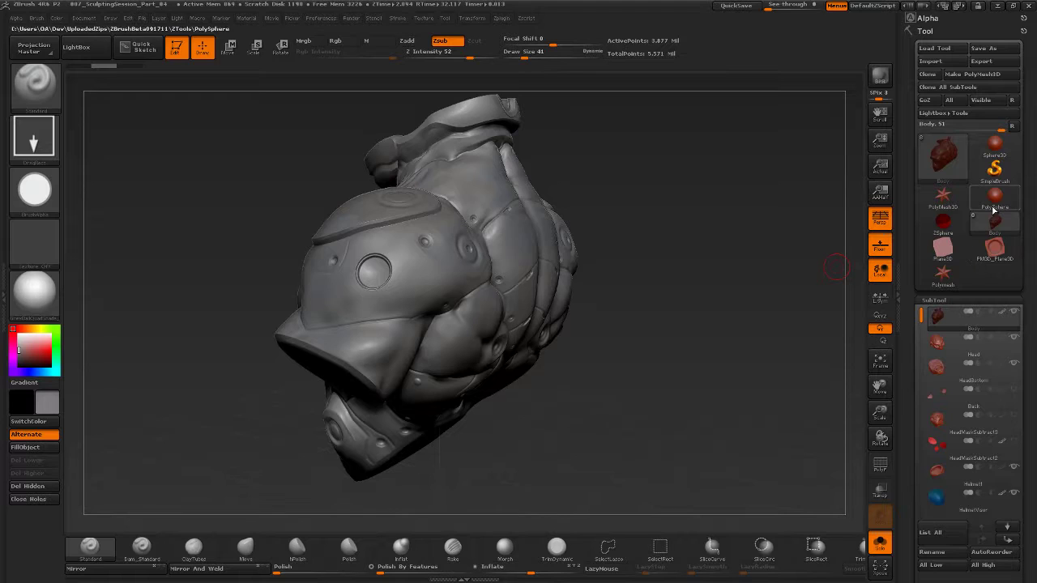
pyautogui.moveTo(996, 209)
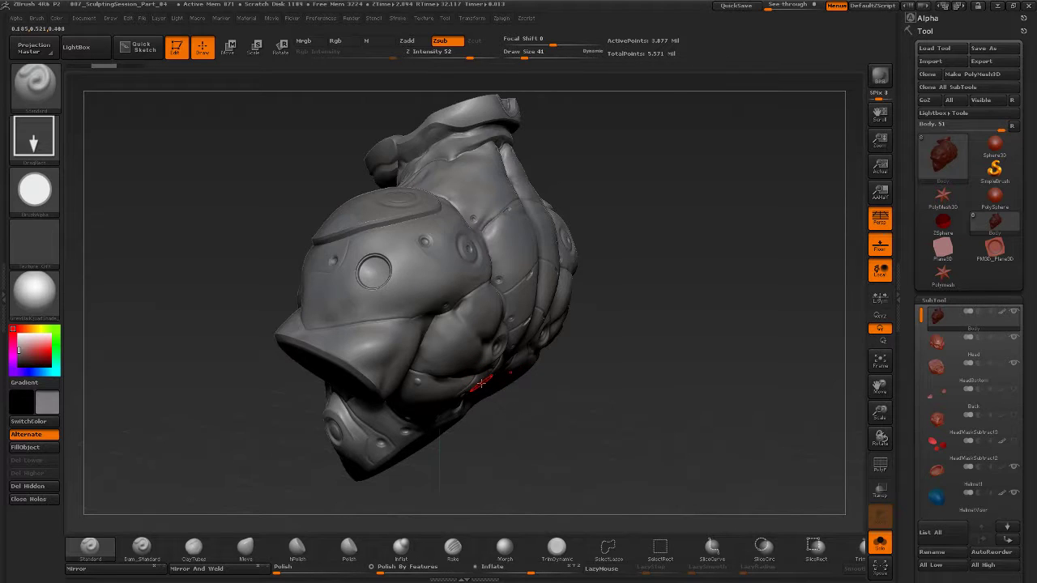
pyautogui.press(',')
pyautogui.click(131, 78)
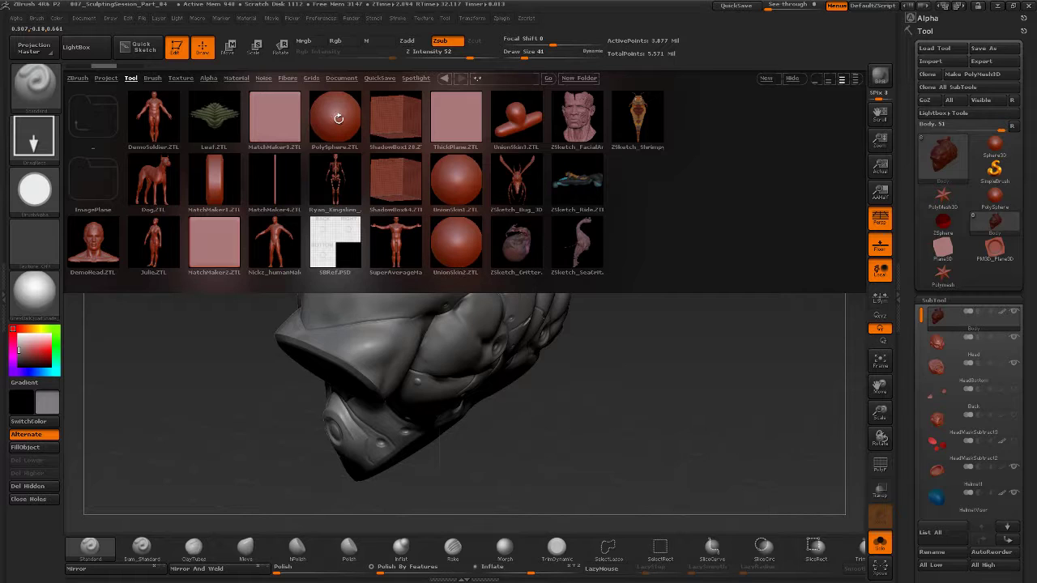
pyautogui.click(995, 196)
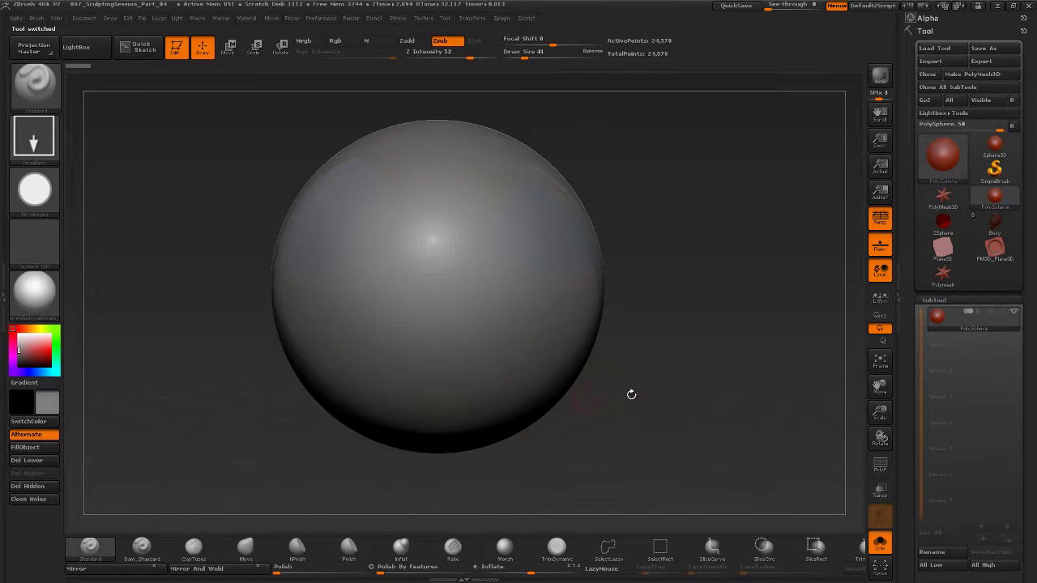
pyautogui.moveTo(675, 397); pyautogui.dragTo(692, 396)
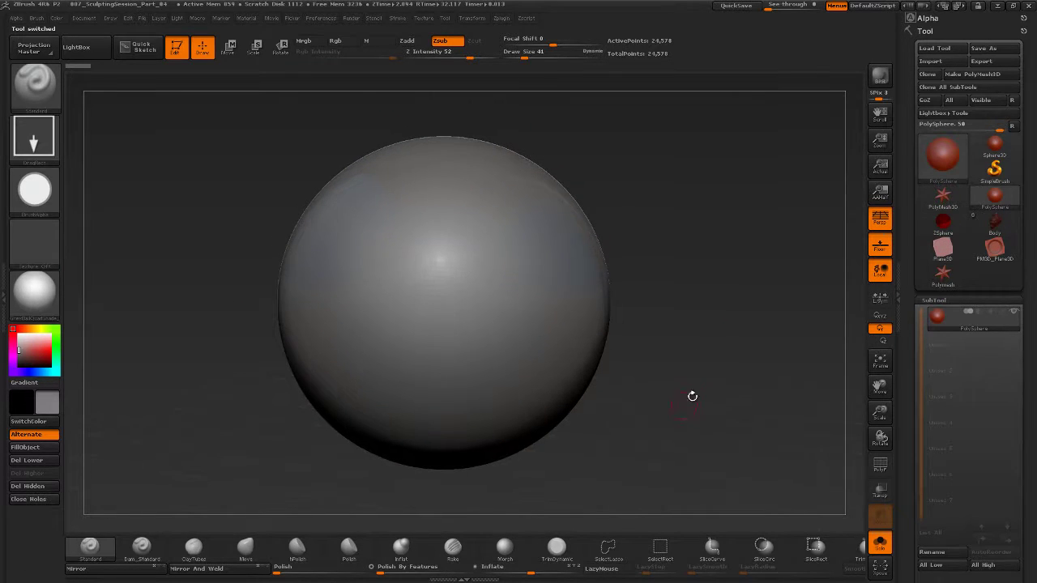
# Apply the ToyPlastic material and set the active colour to white for the sphere.
pyautogui.click(64, 294)
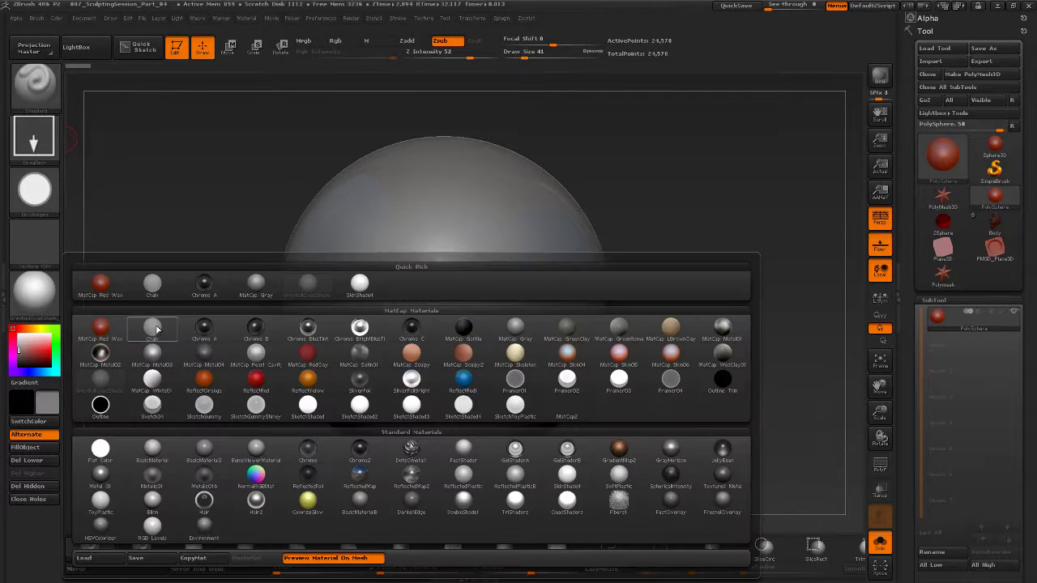
pyautogui.click(108, 507)
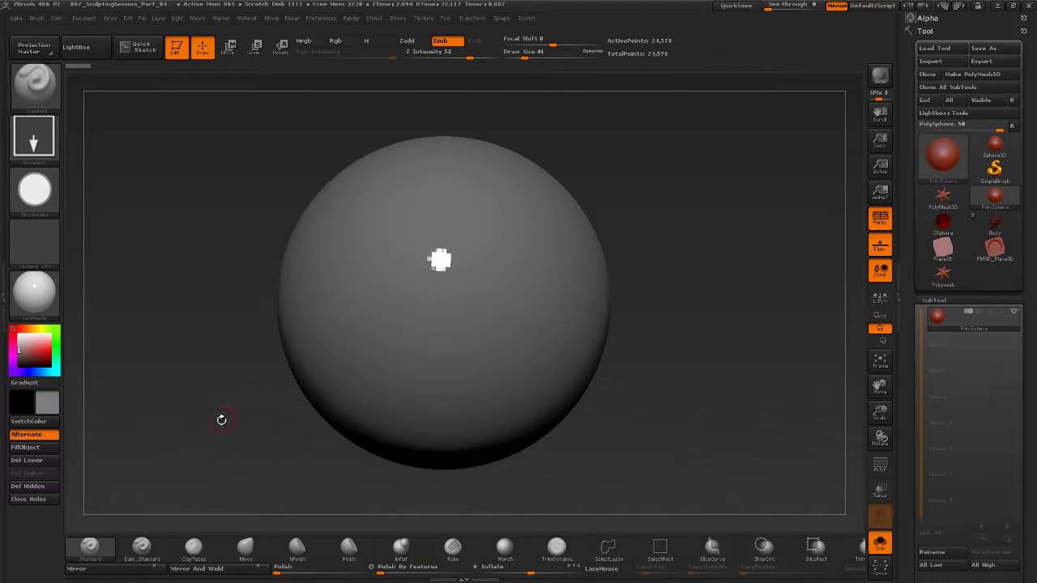
pyautogui.moveTo(22, 348); pyautogui.dragTo(4, 331)
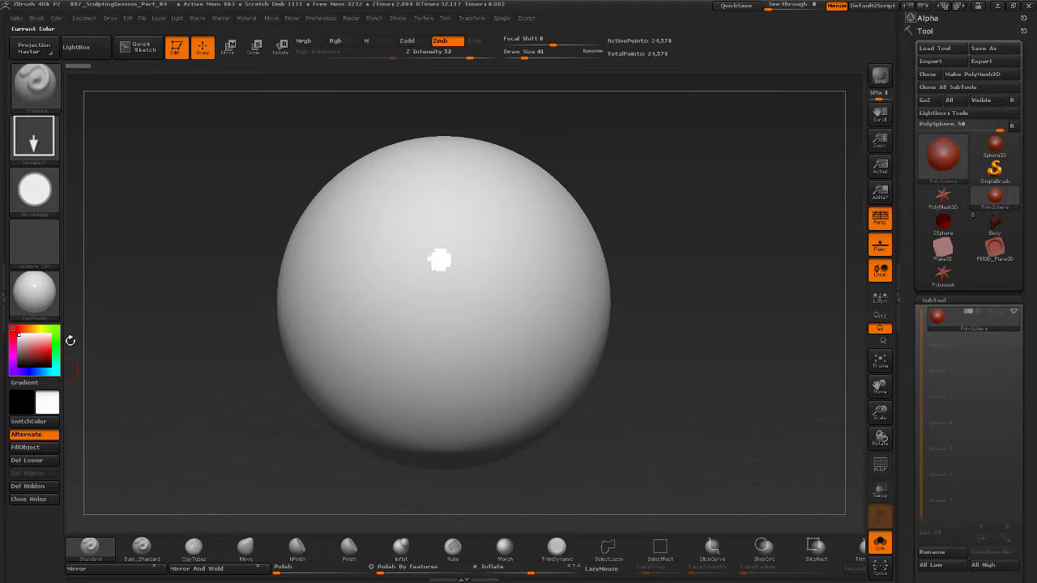
# Set the brush's draw size to 101 and subdivide the sphere twice.
pyautogui.press('s')
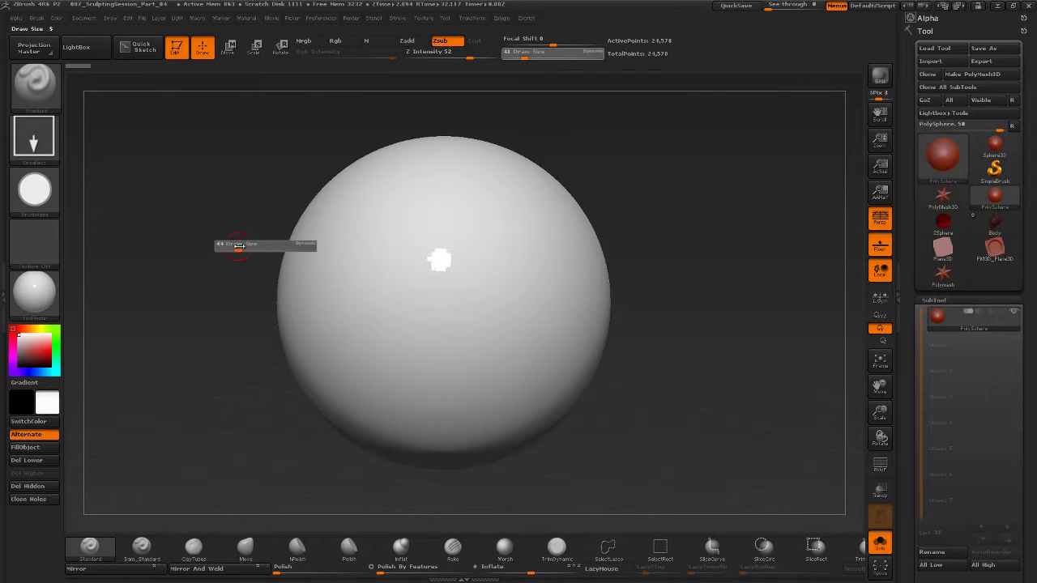
pyautogui.moveTo(248, 246); pyautogui.dragTo(249, 247)
pyautogui.keyDown('alt'); pyautogui.moveTo(672, 174); pyautogui.dragTo(673, 218); pyautogui.keyUp('alt')
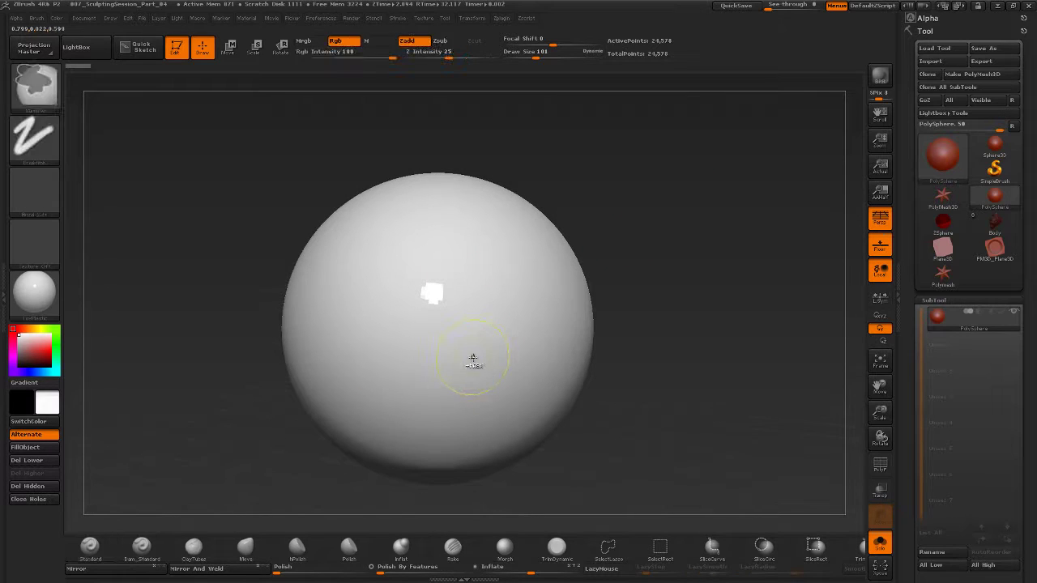
pyautogui.keyDown('alt'); pyautogui.moveTo(622, 373); pyautogui.dragTo(621, 387); pyautogui.keyUp('alt')
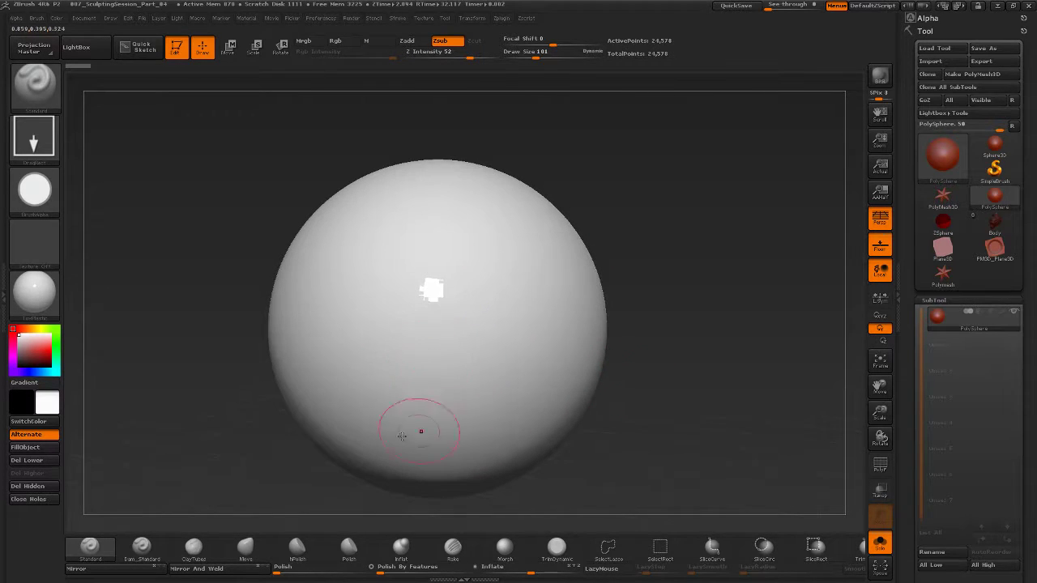
pyautogui.hotkey('ctrl', 'd')
pyautogui.hotkey('ctrl', 'd')
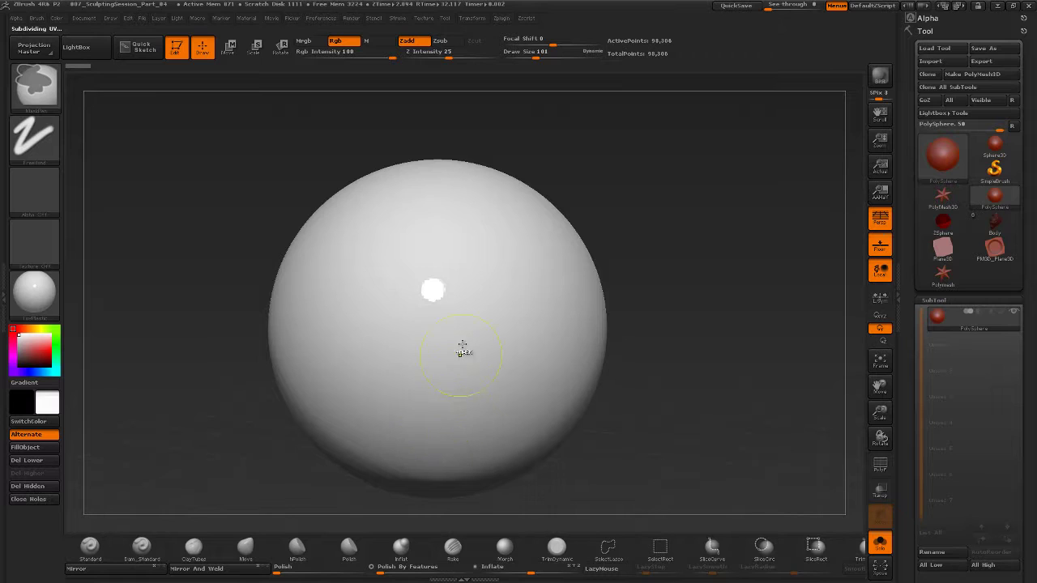
pyautogui.keyDown('alt'); pyautogui.moveTo(659, 224); pyautogui.dragTo(658, 201); pyautogui.keyUp('alt')
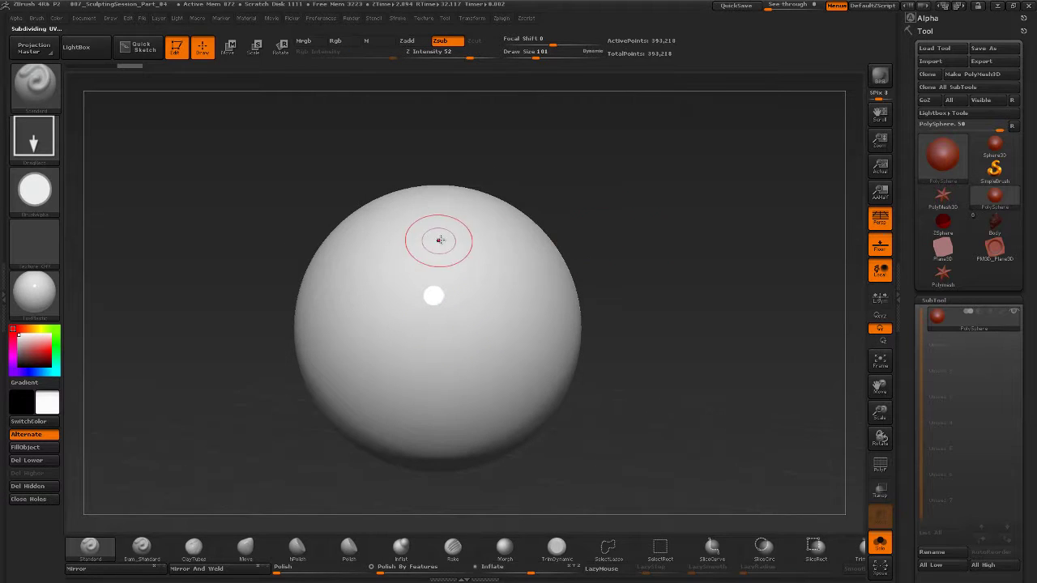
# Try two Zsub stamps of the ringed disk on the sphere's upper front, and undo both.
pyautogui.moveTo(445, 229); pyautogui.dragTo(476, 349)
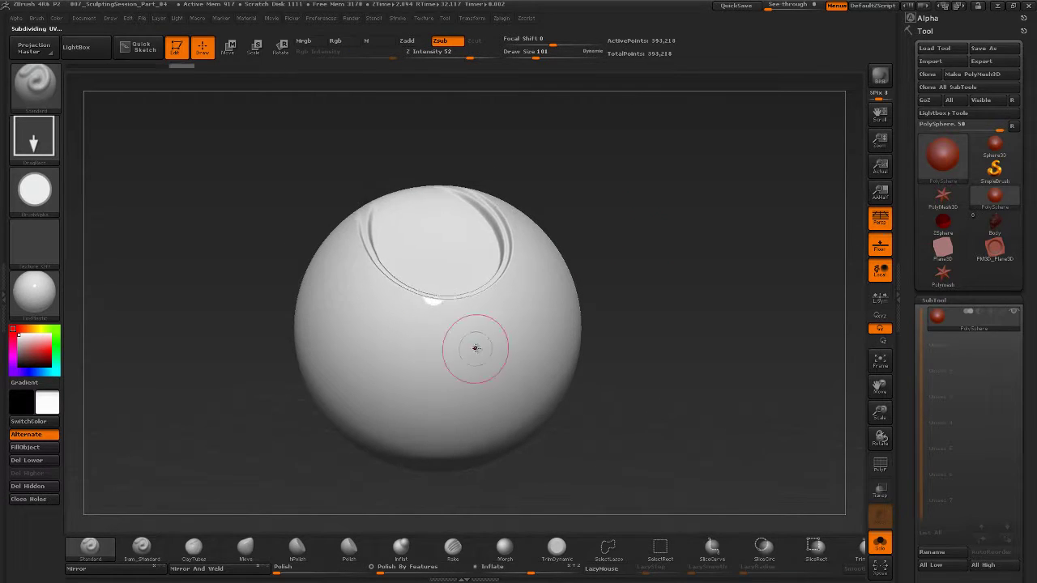
pyautogui.hotkey('ctrl', 'z')
pyautogui.moveTo(445, 243); pyautogui.dragTo(505, 364)
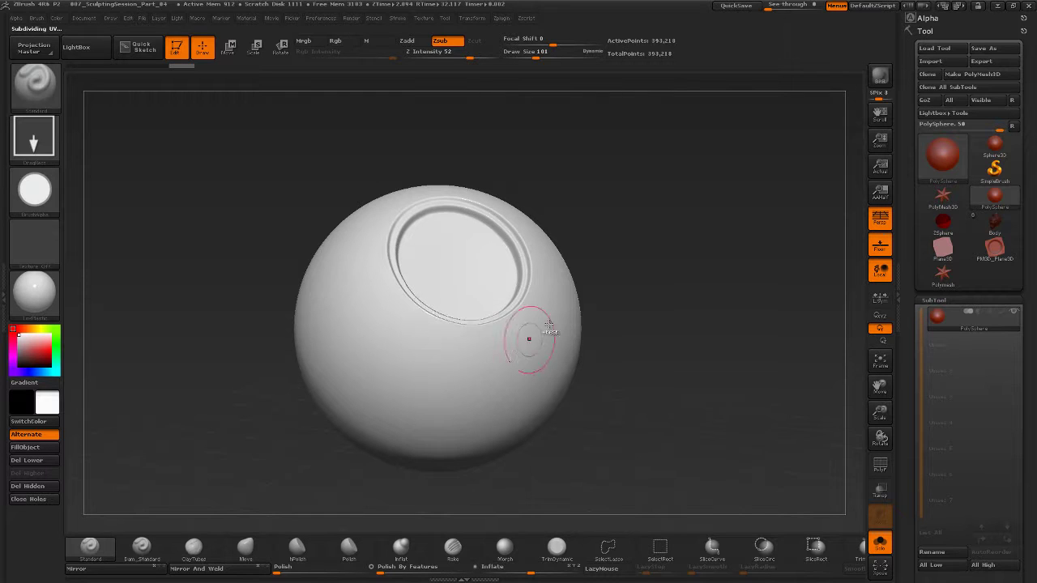
pyautogui.hotkey('ctrl', 'z')
# Set Z Intensity to 100 and stamp a large, deep ringed recess on the sphere's upper front.
pyautogui.moveTo(631, 273)
pyautogui.mouseDown()
pyautogui.moveTo(621, 281)
pyautogui.moveTo(627, 274)
pyautogui.mouseUp()
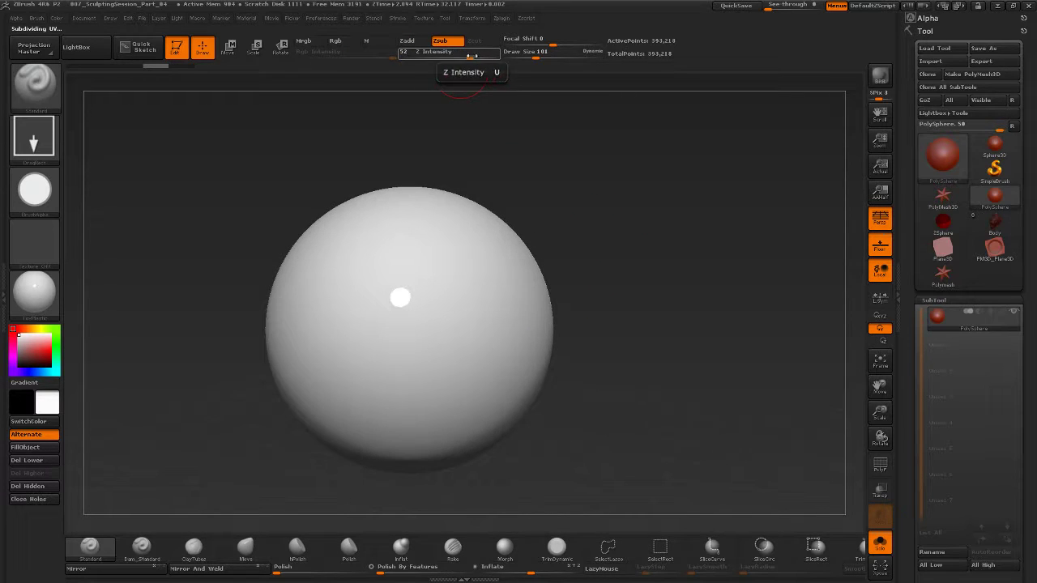
pyautogui.moveTo(461, 53); pyautogui.dragTo(496, 54)
pyautogui.moveTo(429, 236); pyautogui.dragTo(448, 355)
pyautogui.hotkey('ctrl', 'z')
pyautogui.moveTo(440, 292); pyautogui.dragTo(386, 416)
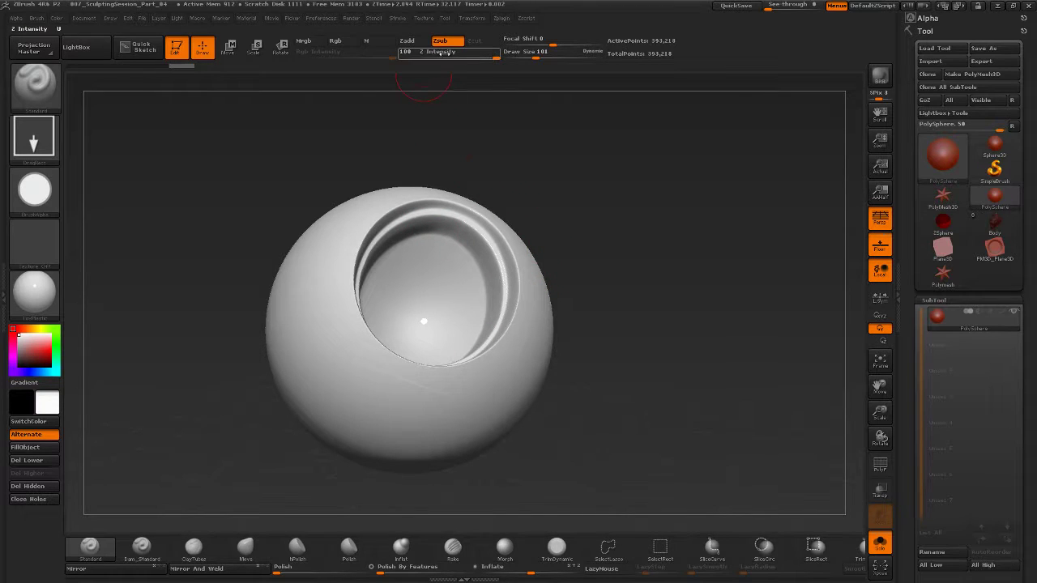
# Set Z Intensity to 50 and use the view of the recessed sphere as the Standard brush's icon.
pyautogui.moveTo(447, 70)
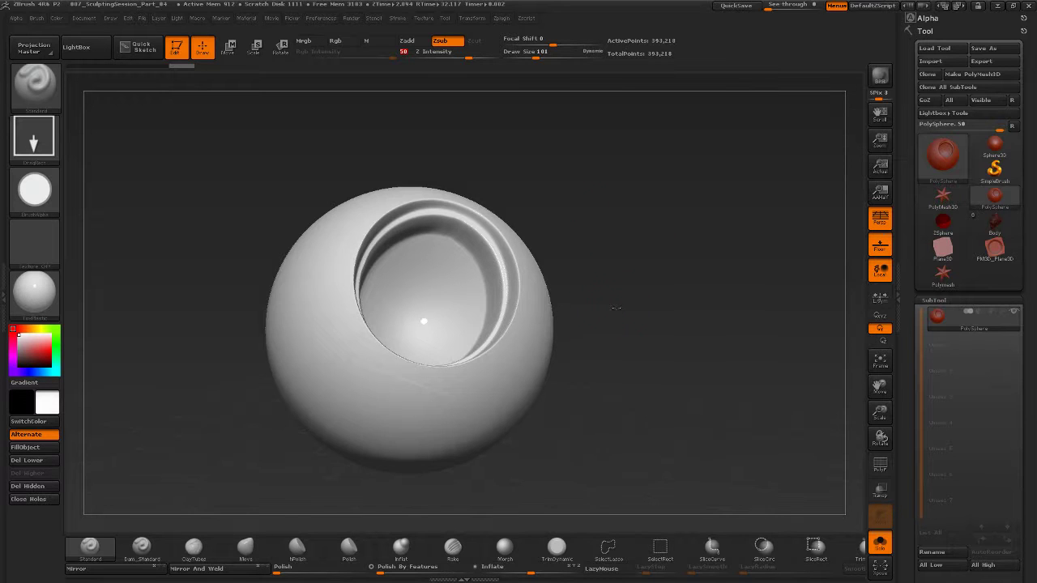
pyautogui.moveTo(616, 307); pyautogui.dragTo(431, 327)
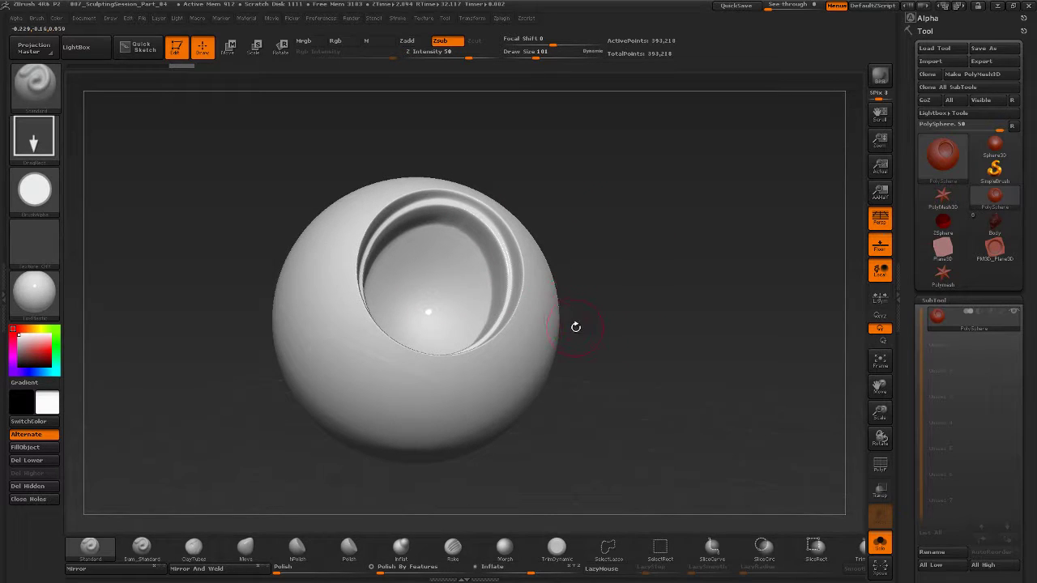
pyautogui.click(36, 18)
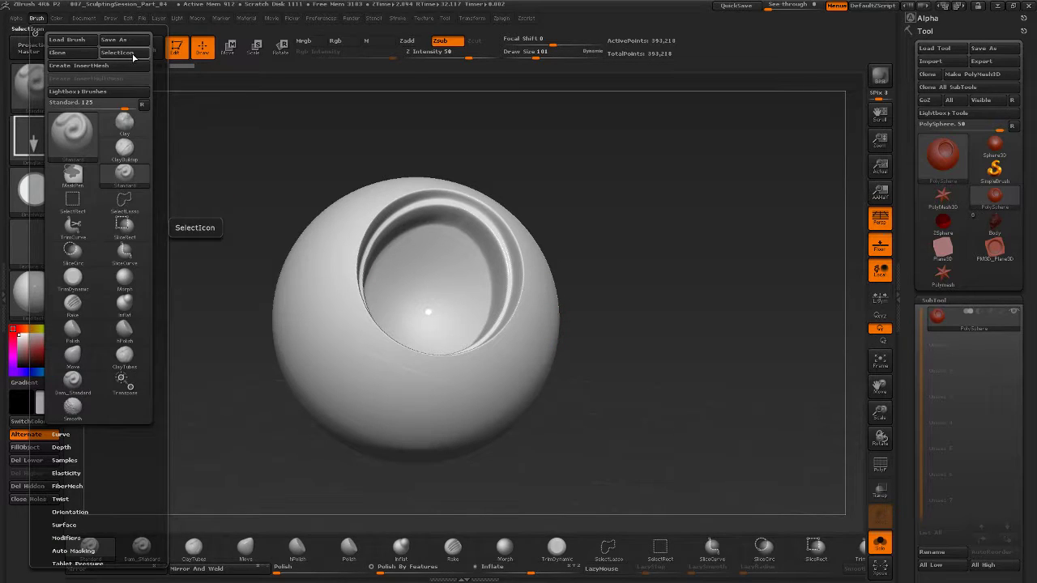
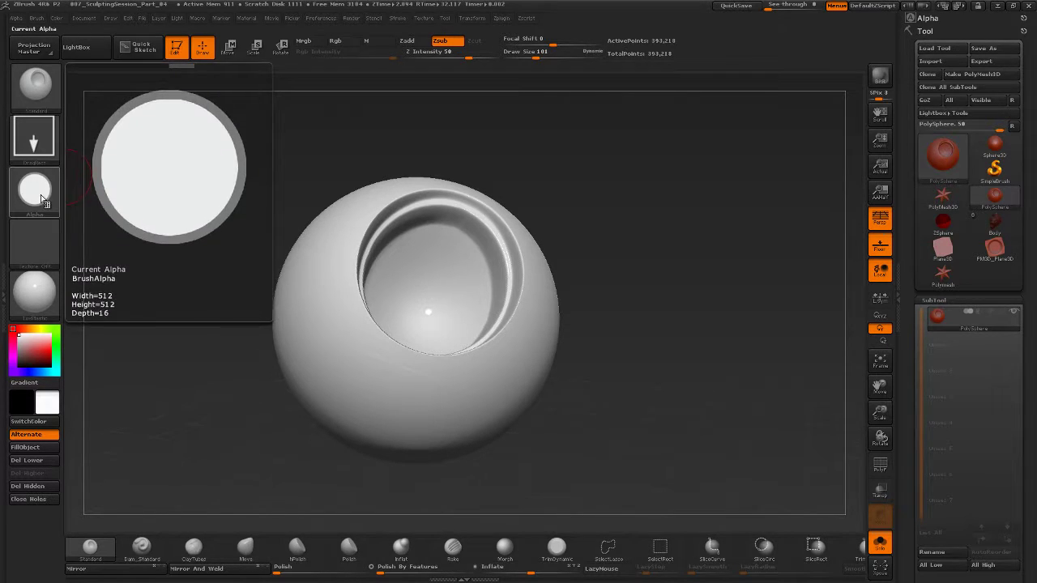
pyautogui.click(16, 18)
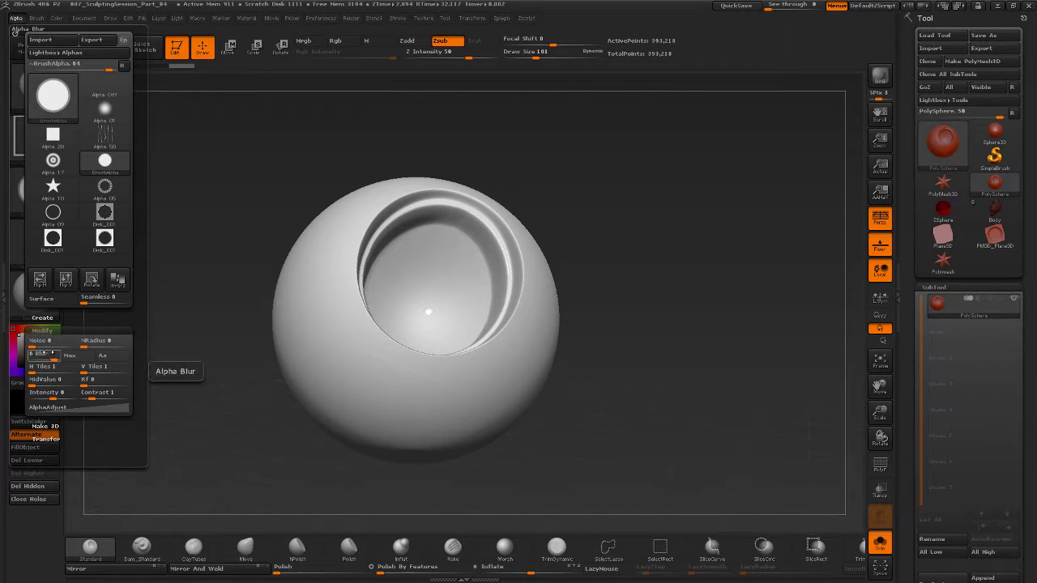
pyautogui.click(15, 33)
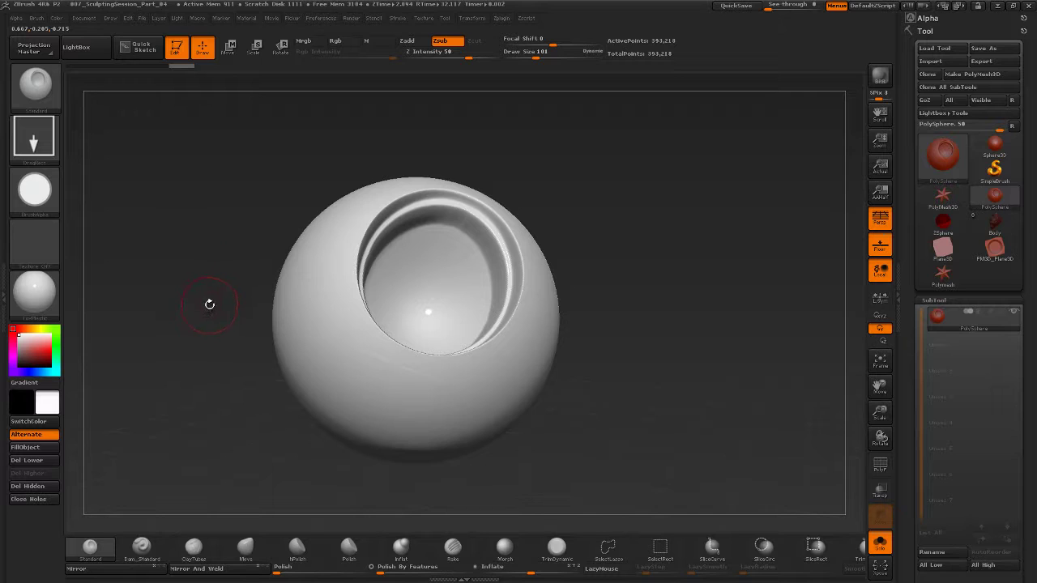
# Fill in the brush's credit with the author's name and blog link, and accept it.
pyautogui.click(36, 19)
pyautogui.scroll(-5, 46, 492)
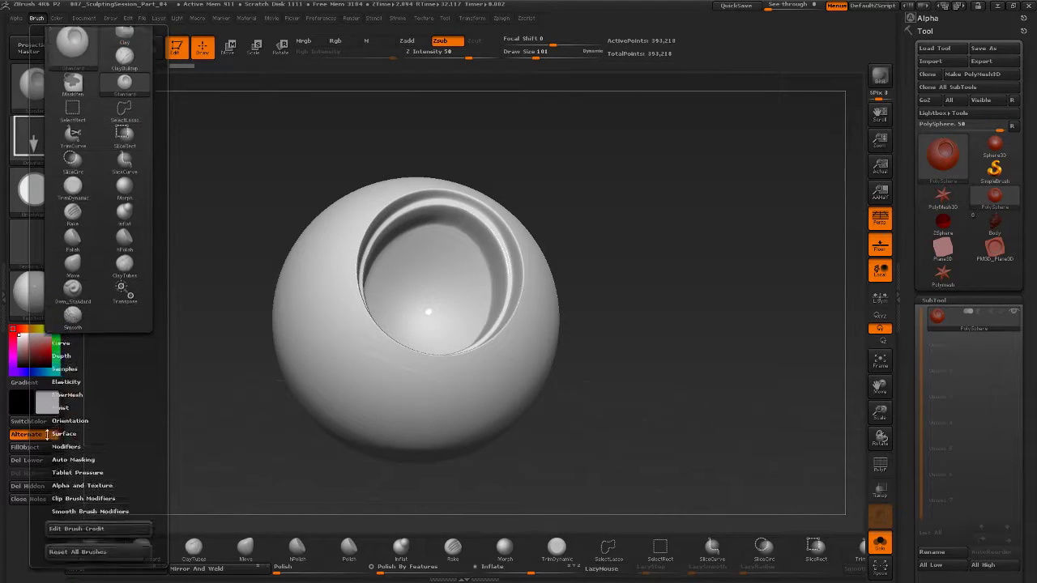
pyautogui.click(111, 472)
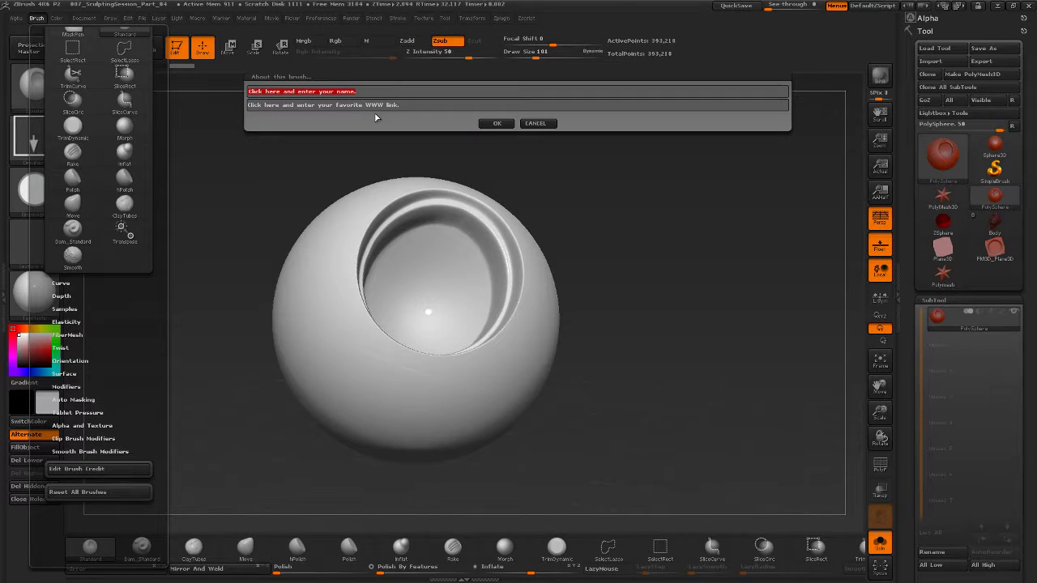
pyautogui.write('N')
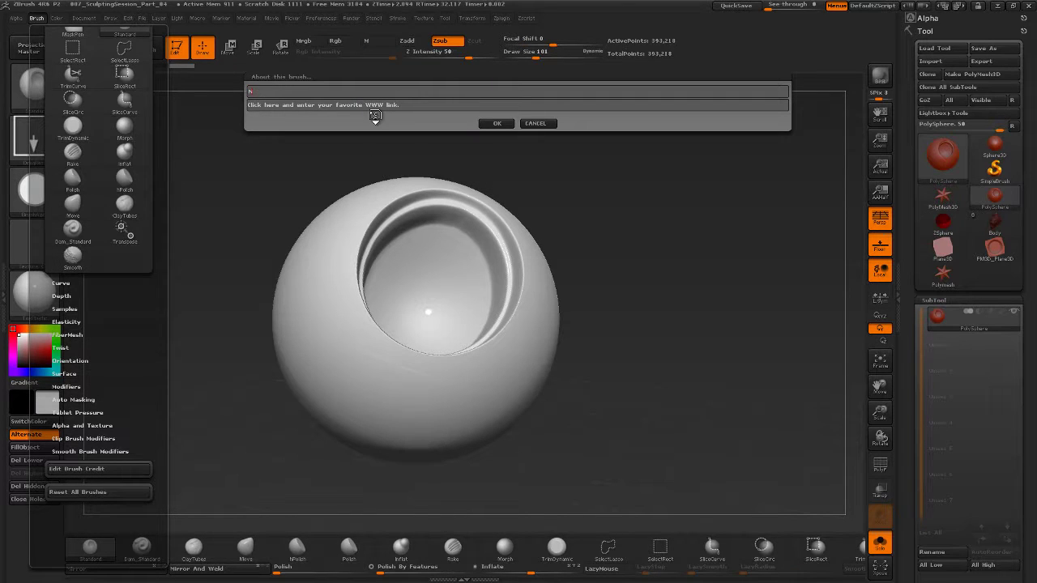
pyautogui.write('ockZ')
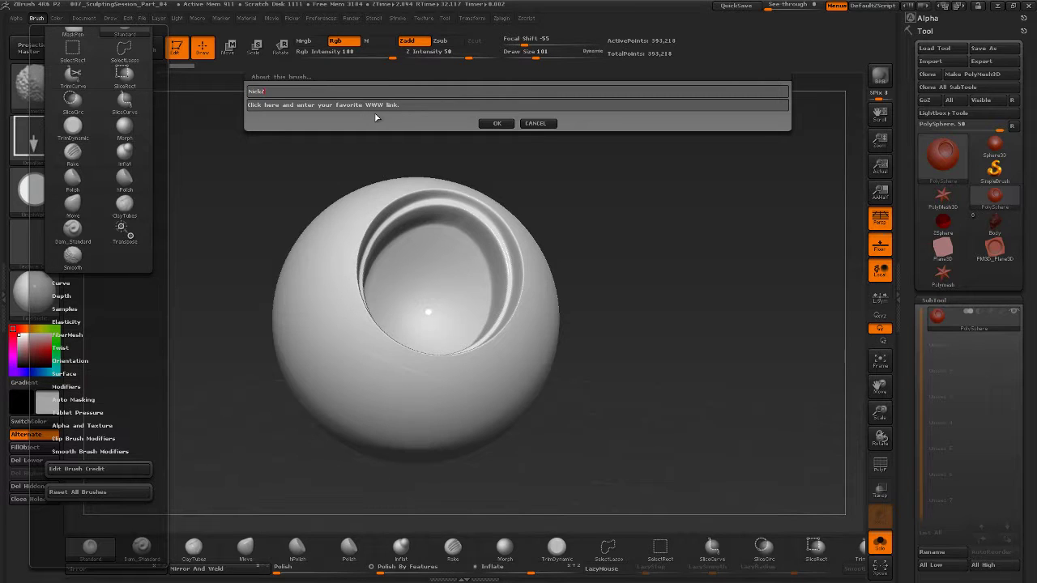
pyautogui.click(405, 104)
pyautogui.write('h')
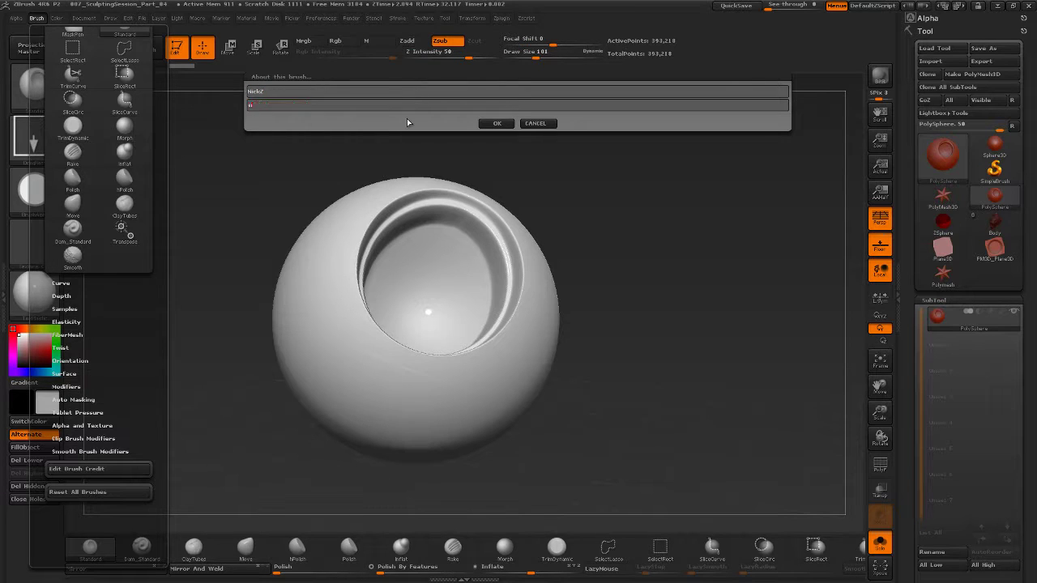
pyautogui.write('ickzucc.blogspot.com')
pyautogui.click(497, 124)
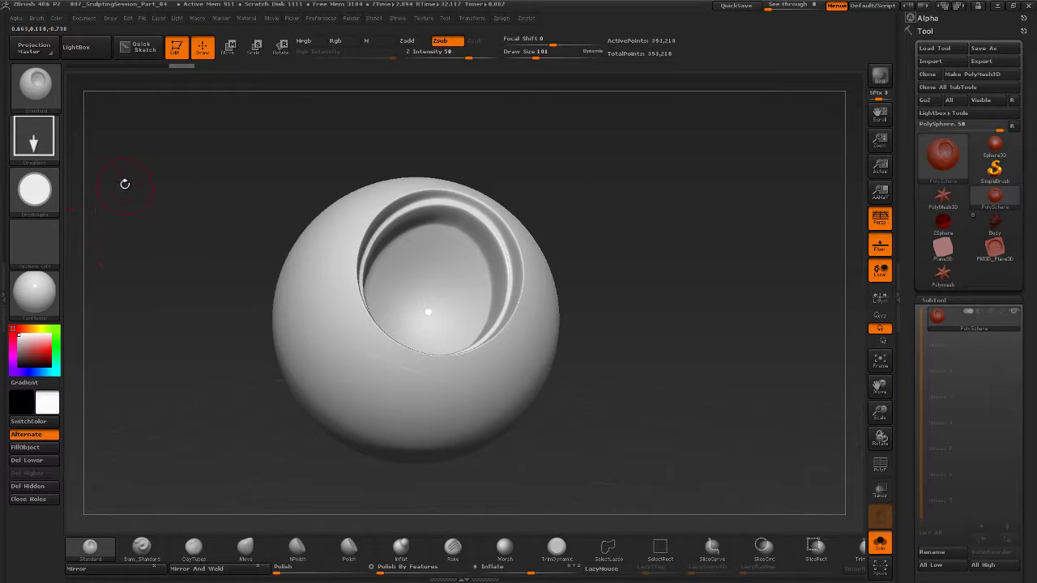
# Start saving the brush preset and choose the author's own folder inside ZBrushTools\Brushes.
pyautogui.click(37, 18)
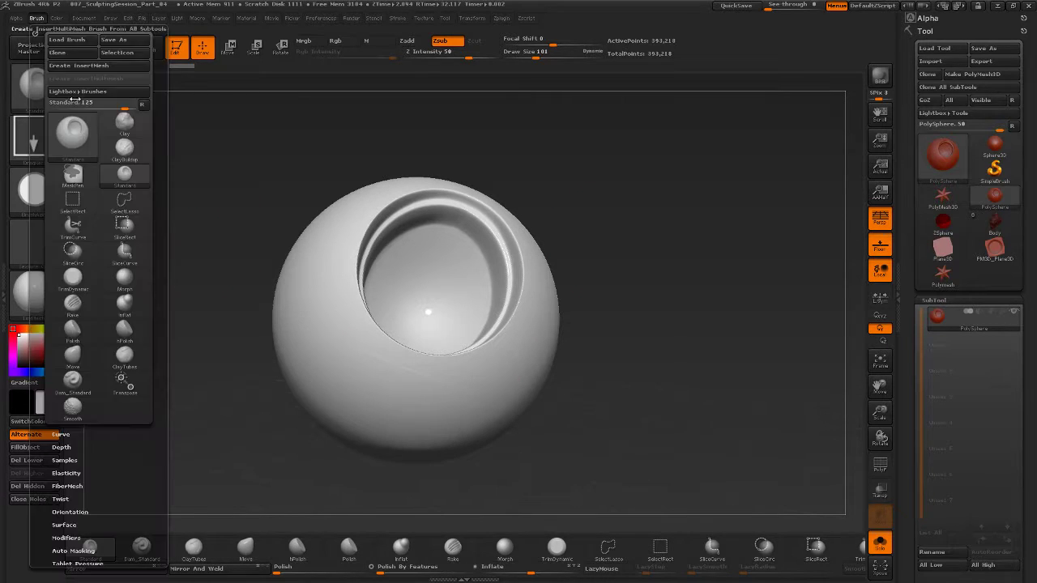
pyautogui.click(131, 42)
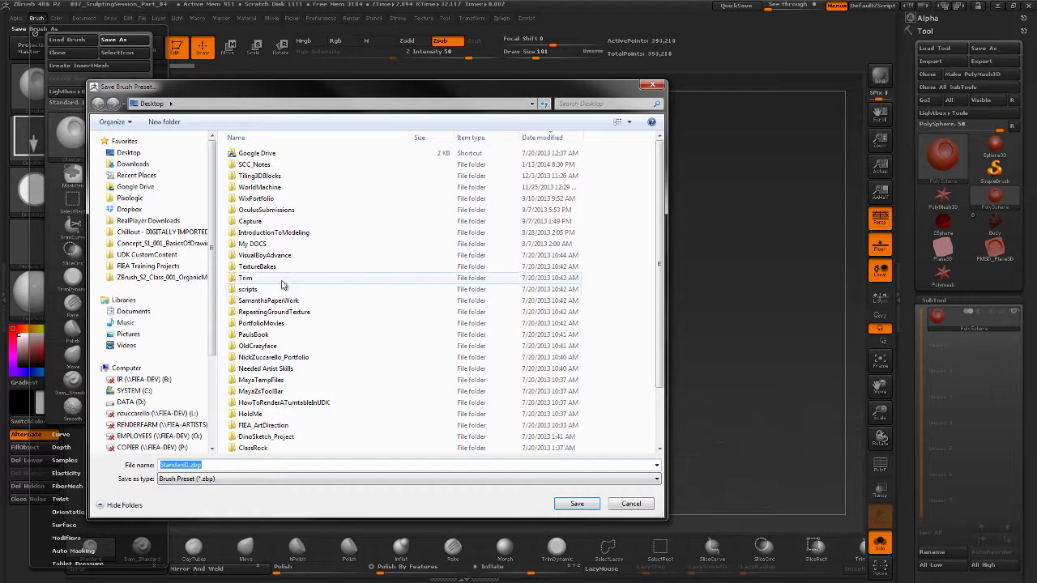
pyautogui.click(183, 197)
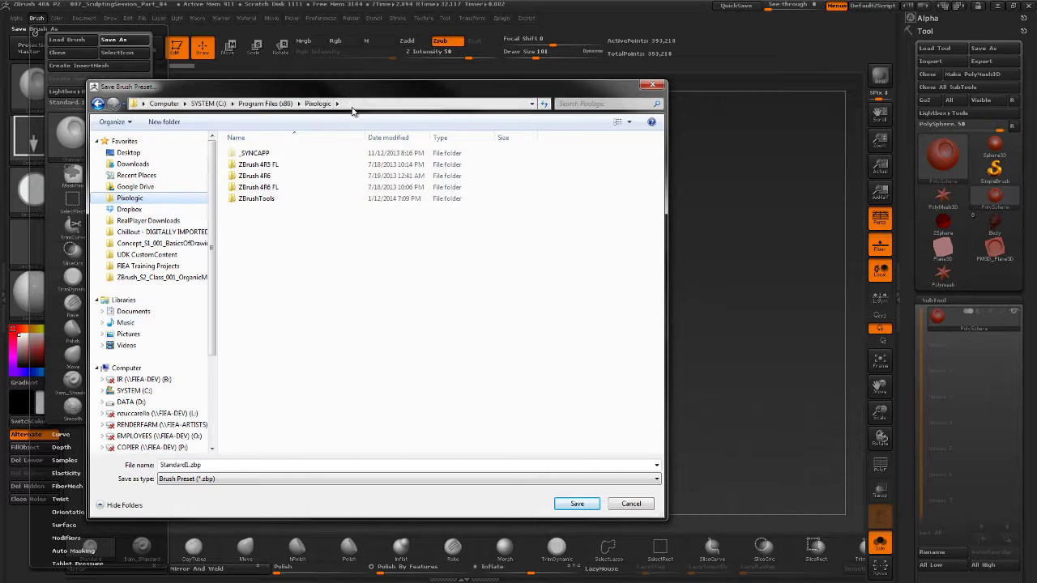
pyautogui.doubleClick(270, 202)
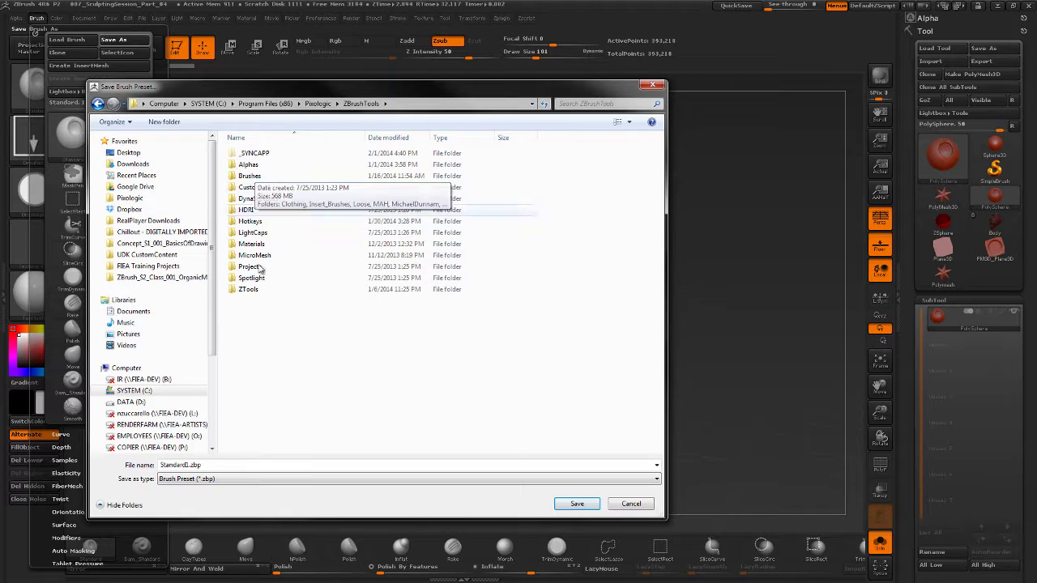
pyautogui.doubleClick(264, 176)
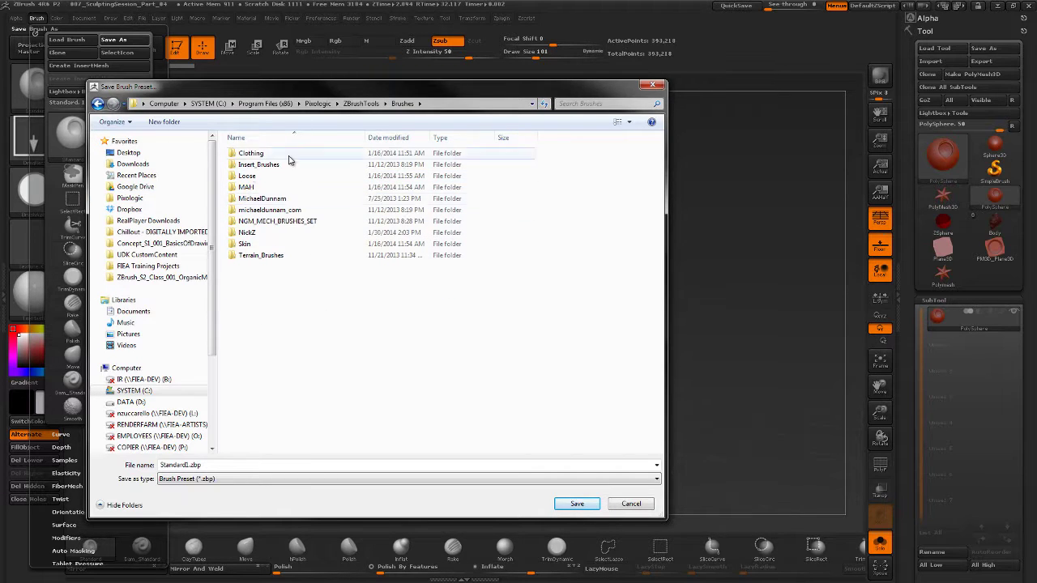
pyautogui.doubleClick(248, 233)
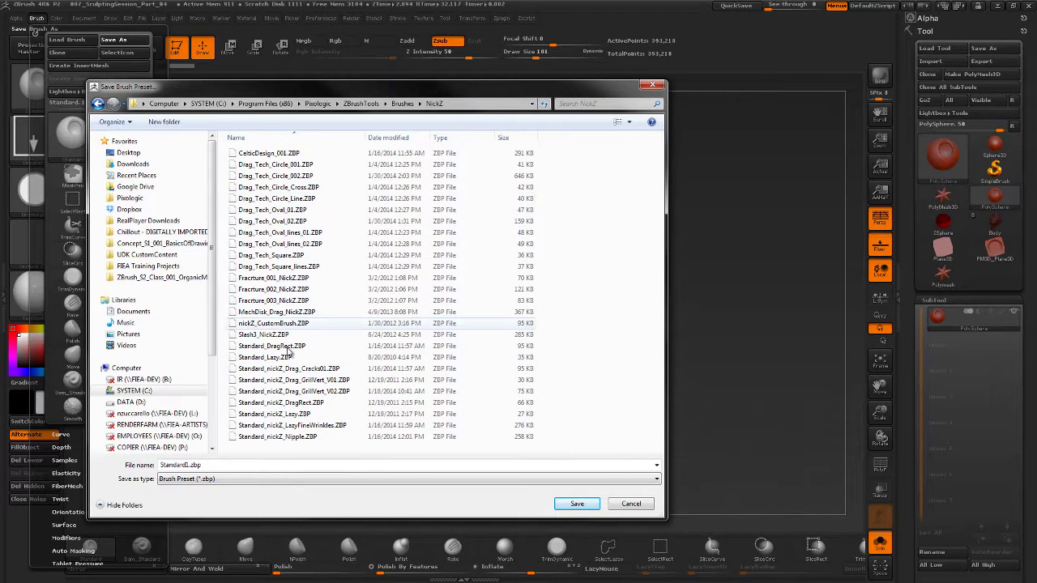
# Name the brush preset Drag_Tech_Circle_003, following the naming of Drag_Tech_Circle_002, and save it.
pyautogui.click(285, 167)
pyautogui.press('Down')
pyautogui.click(229, 459)
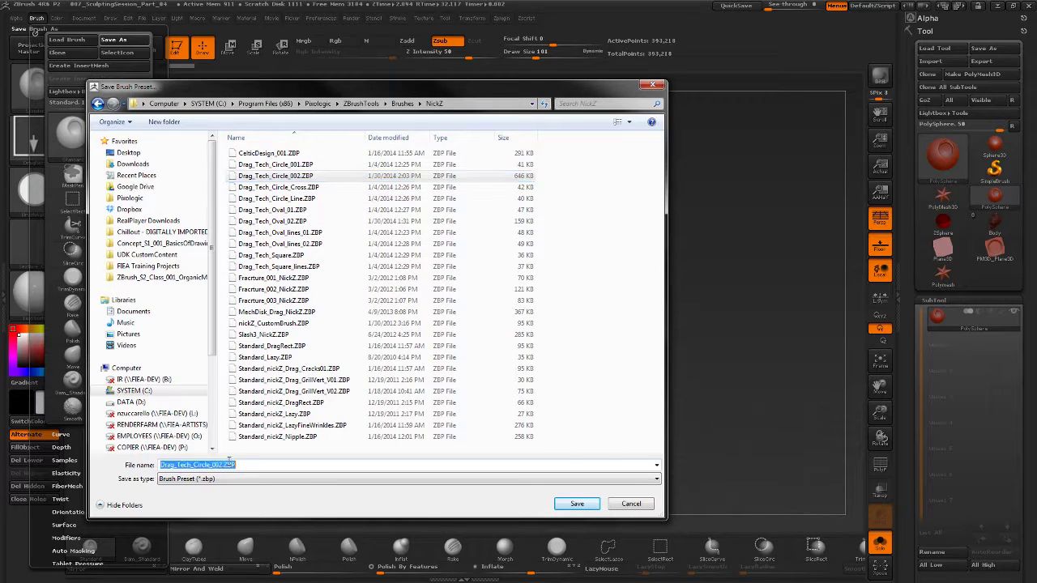
pyautogui.click(219, 464)
pyautogui.write('3')
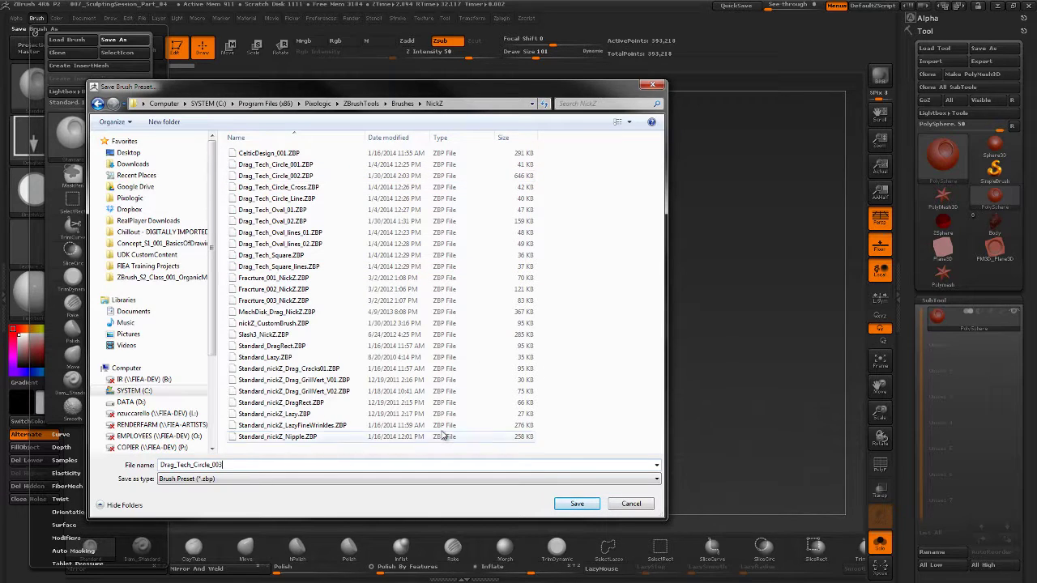
pyautogui.click(577, 504)
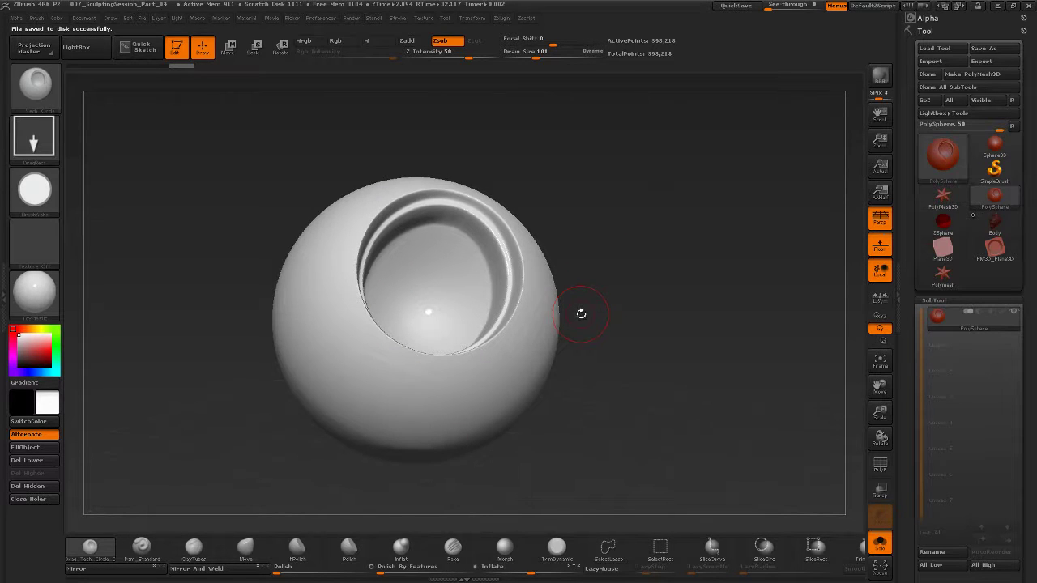
# Load the Drag_Tech_Oval_lines_01 brush from the author's external brush folder in LightBox.
pyautogui.press(',')
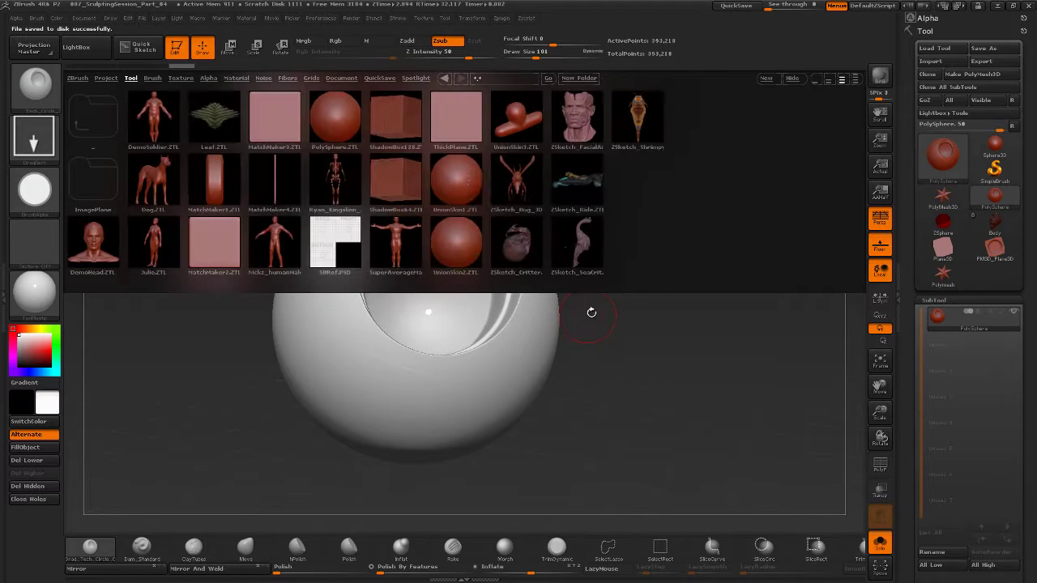
pyautogui.click(152, 78)
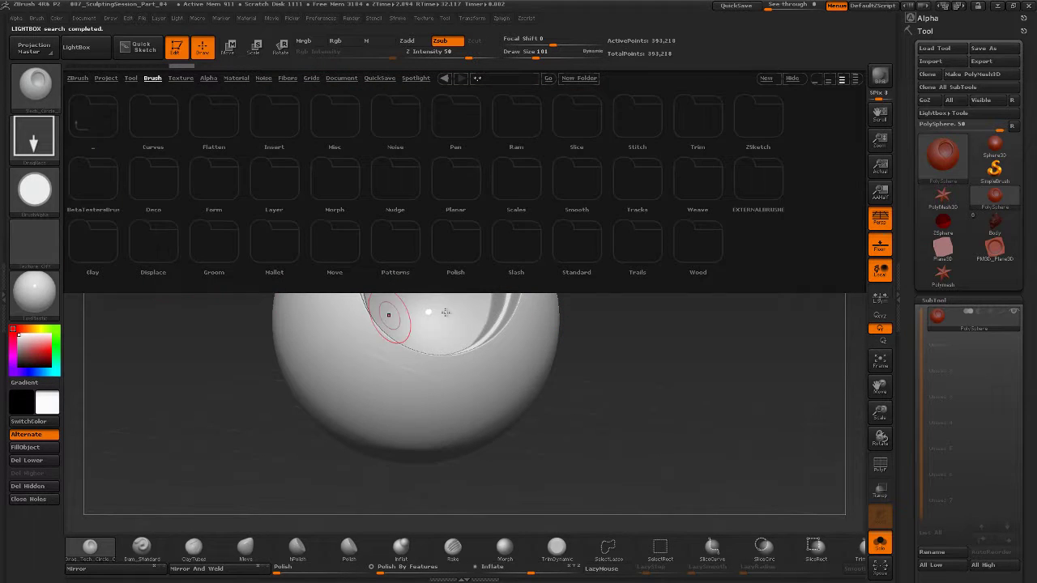
pyautogui.doubleClick(759, 194)
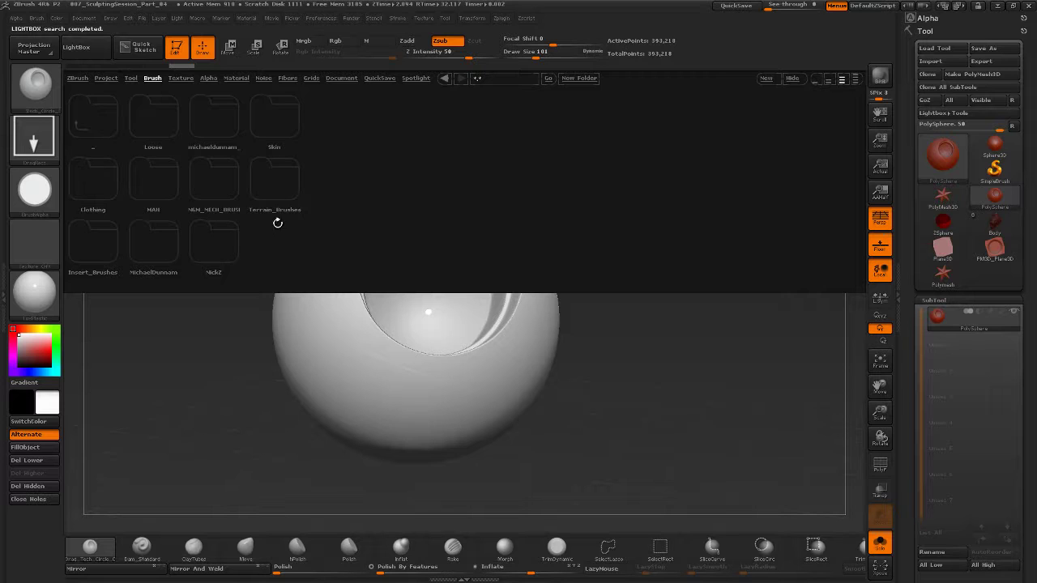
pyautogui.doubleClick(215, 248)
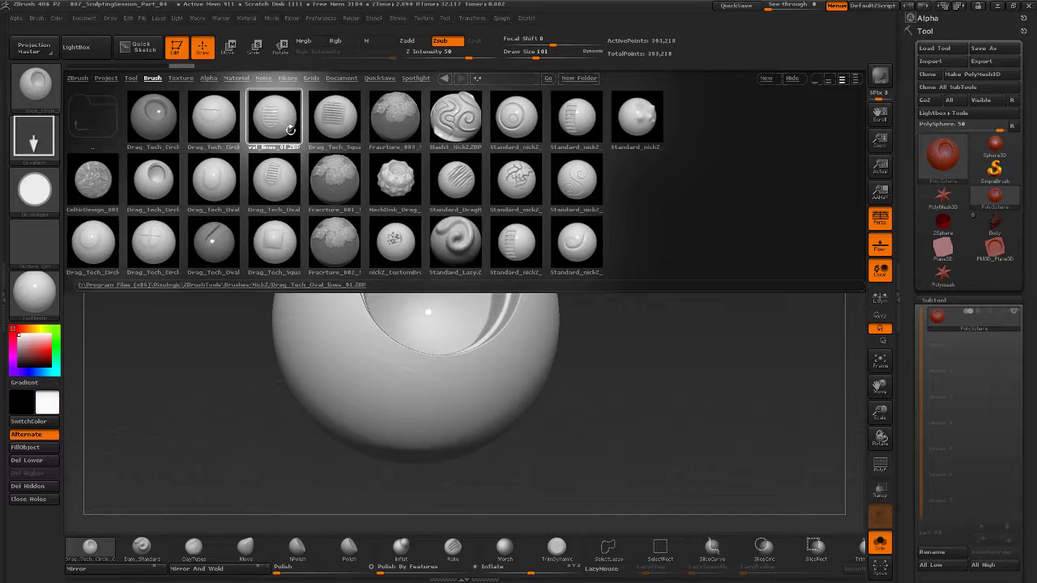
pyautogui.doubleClick(274, 126)
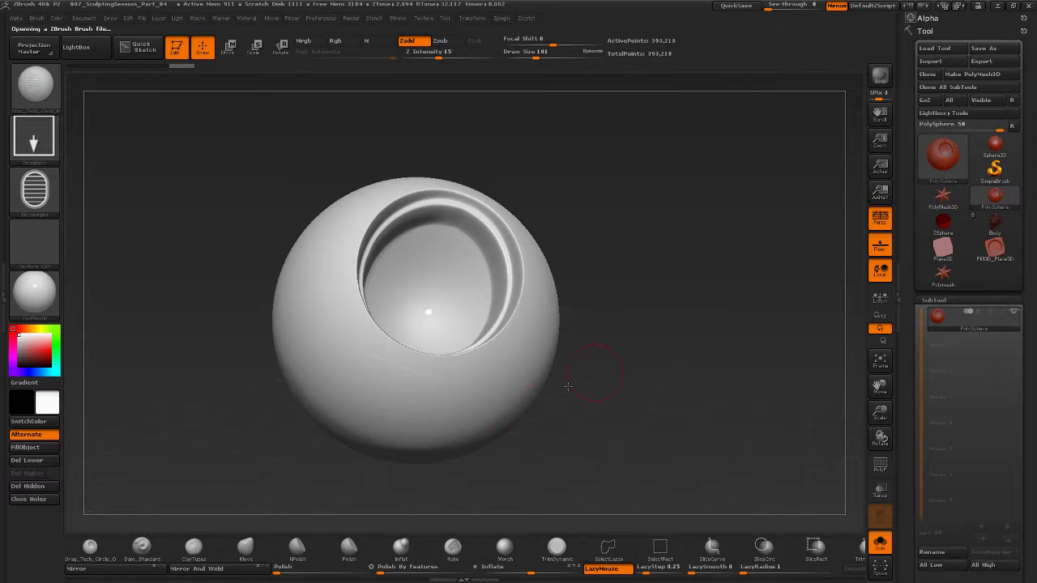
# Try two lined oval stamps on the lower front of the sphere, and undo both.
pyautogui.moveTo(336, 365); pyautogui.dragTo(360, 446)
pyautogui.moveTo(508, 381); pyautogui.dragTo(478, 419)
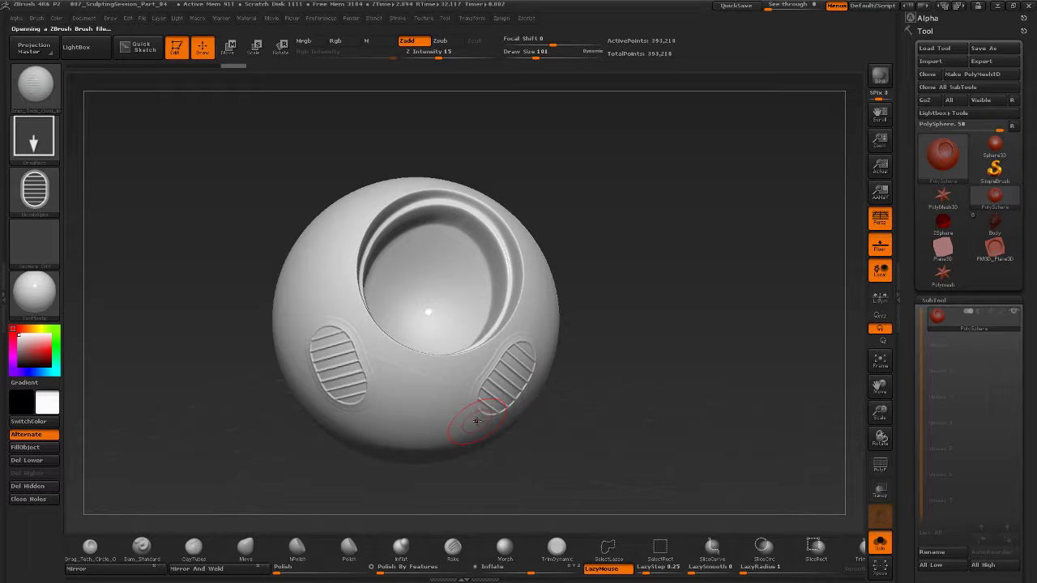
pyautogui.hotkey('ctrl', 'z')
pyautogui.hotkey('ctrl', 'z')
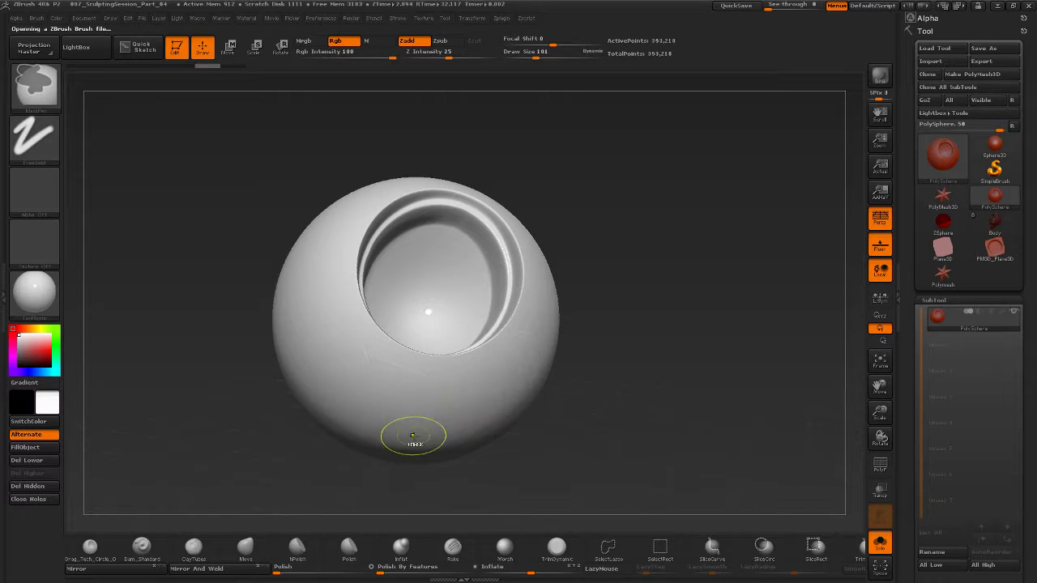
# Load the saved Drag_Tech_Circle_003 brush from LightBox, try one stamp on the sphere, and undo it.
pyautogui.press(',')
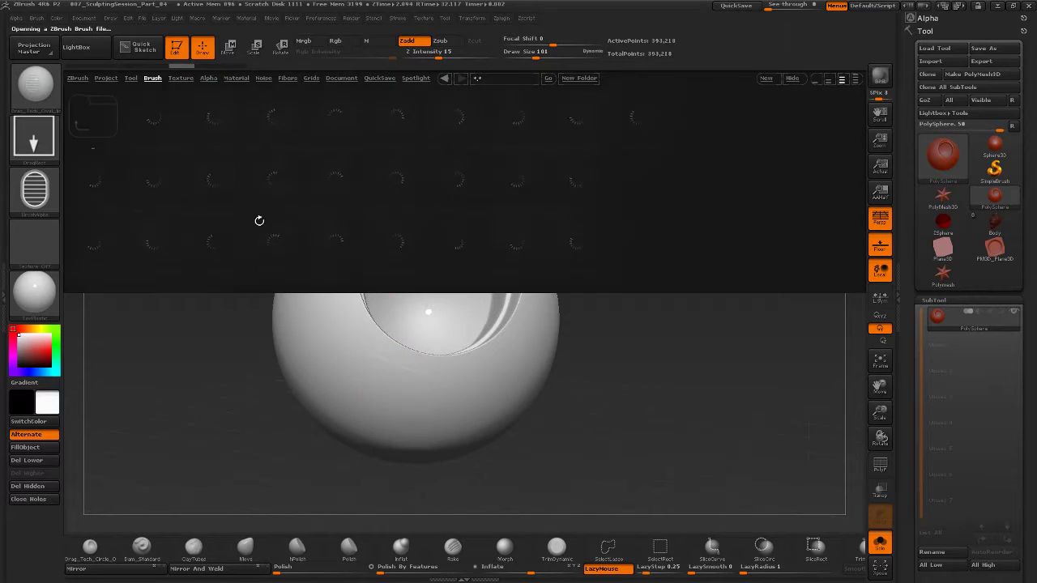
pyautogui.doubleClick(155, 180)
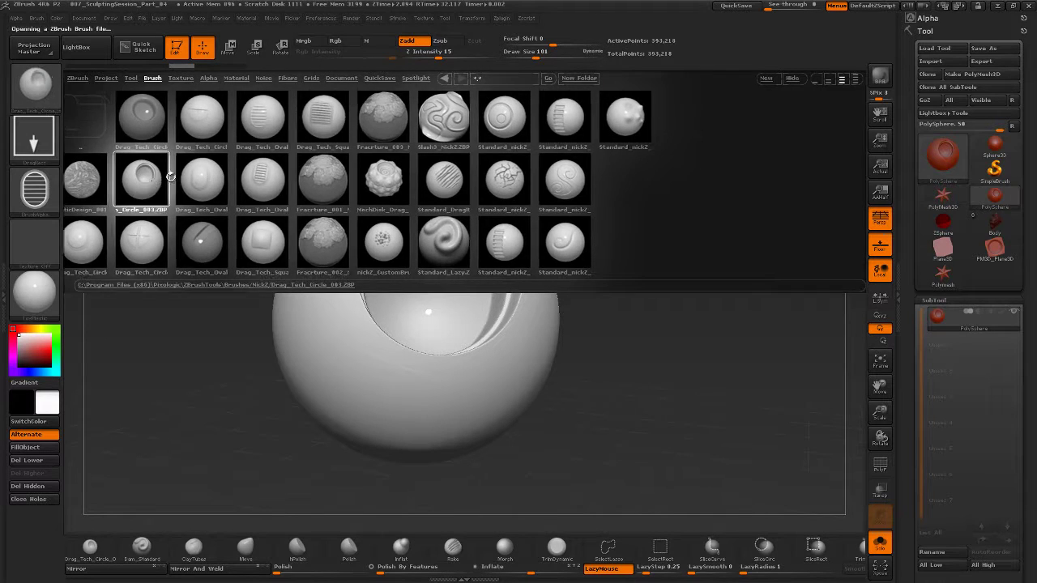
pyautogui.moveTo(319, 340)
pyautogui.mouseDown()
pyautogui.moveTo(370, 451)
pyautogui.moveTo(367, 433)
pyautogui.mouseUp()
pyautogui.hotkey('ctrl', 'z')
# Stamp three separate circular recesses of different sizes around the lower half of the sphere.
pyautogui.moveTo(598, 413); pyautogui.dragTo(502, 403)
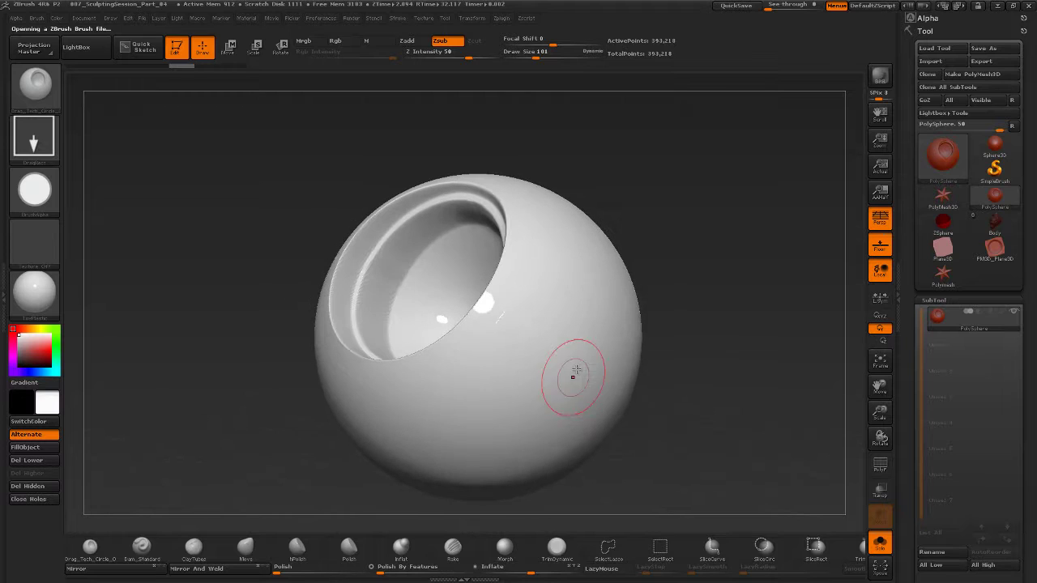
pyautogui.moveTo(574, 377)
pyautogui.mouseDown()
pyautogui.moveTo(682, 391)
pyautogui.moveTo(690, 358)
pyautogui.moveTo(647, 335)
pyautogui.moveTo(621, 347)
pyautogui.mouseUp()
pyautogui.moveTo(450, 394); pyautogui.dragTo(450, 439)
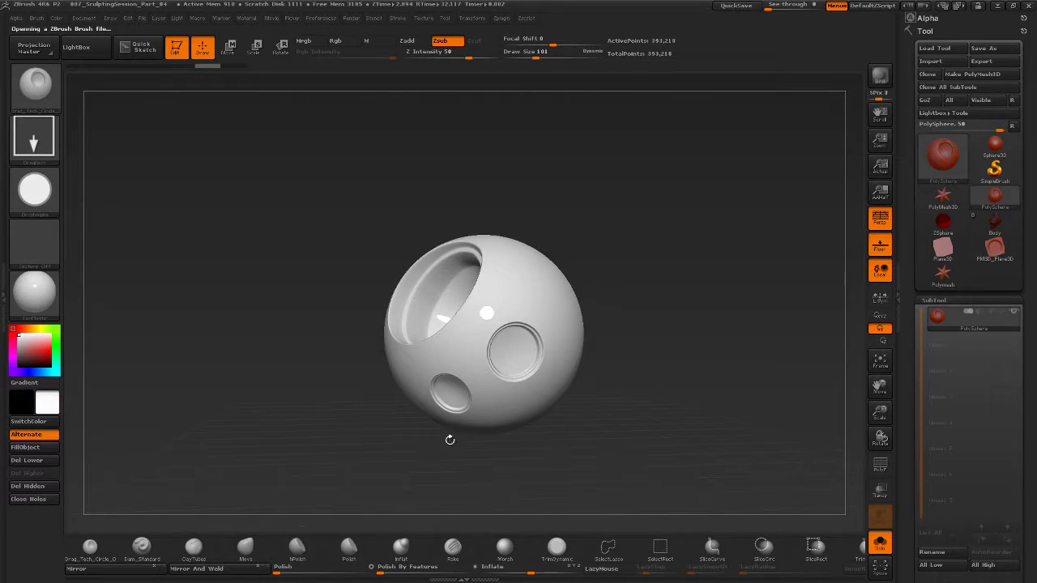
pyautogui.moveTo(324, 448); pyautogui.dragTo(430, 452)
pyautogui.moveTo(341, 368); pyautogui.dragTo(322, 357)
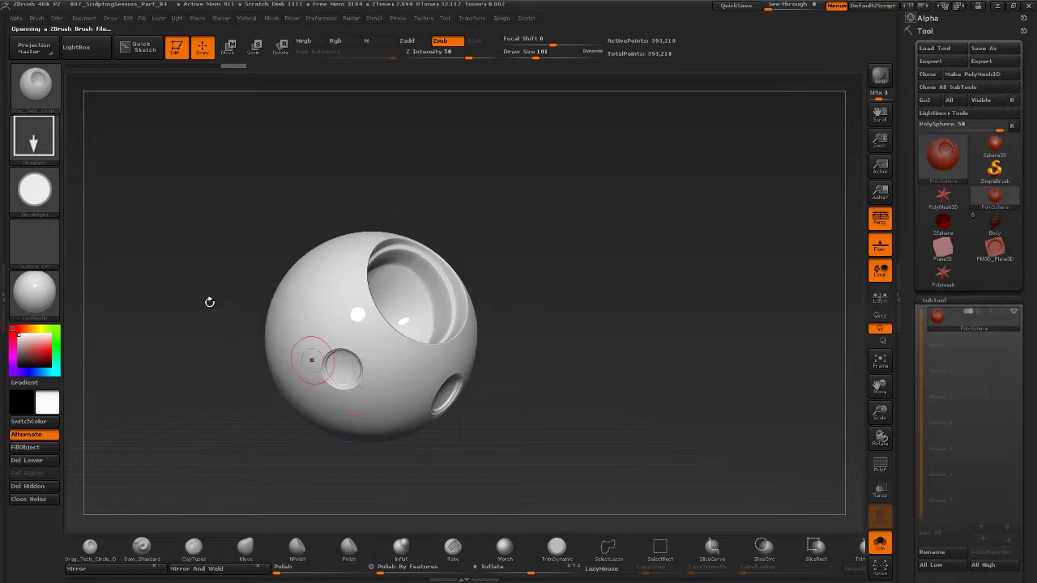
# Change the brush stroke to DragDot and set Draw Size to 68.
pyautogui.click(34, 136)
pyautogui.click(361, 158)
pyautogui.moveTo(531, 276); pyautogui.dragTo(500, 273)
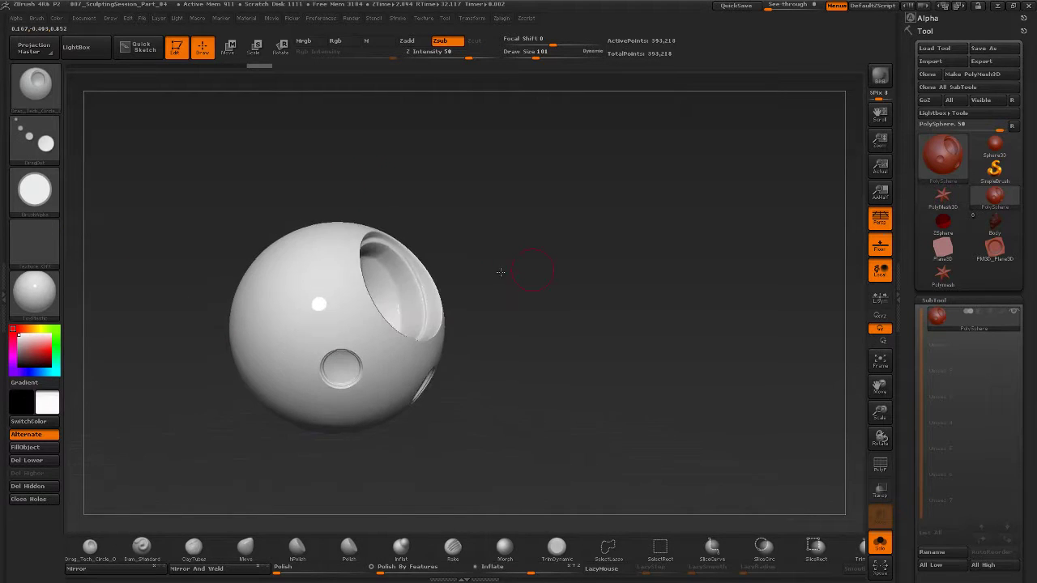
pyautogui.press('s')
pyautogui.moveTo(312, 312); pyautogui.dragTo(303, 314)
# Stamp a curved row of five small circular recesses alongside the rim of the large recess.
pyautogui.click(355, 322)
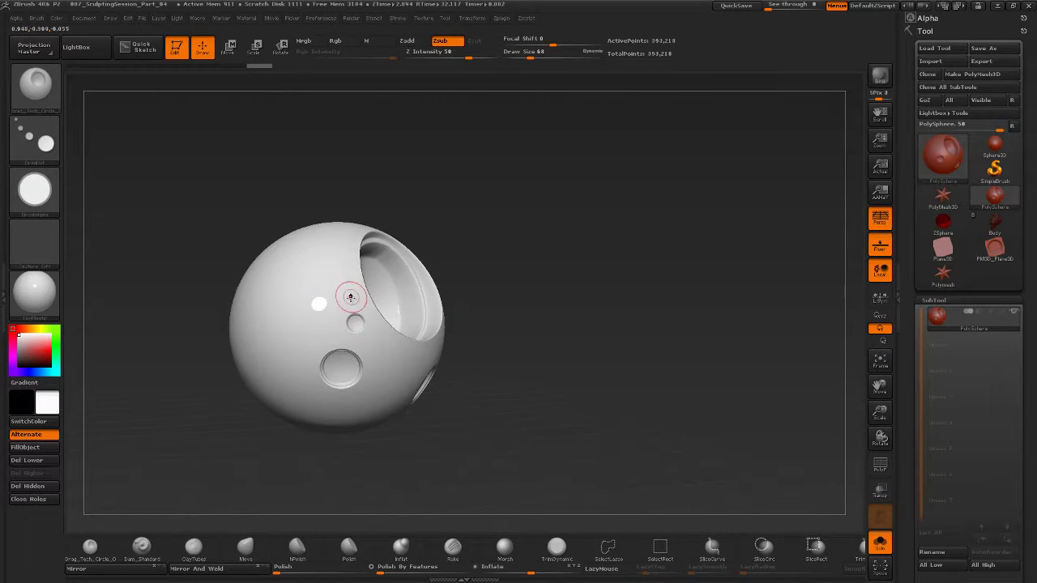
pyautogui.click(346, 299)
pyautogui.click(338, 275)
pyautogui.click(338, 249)
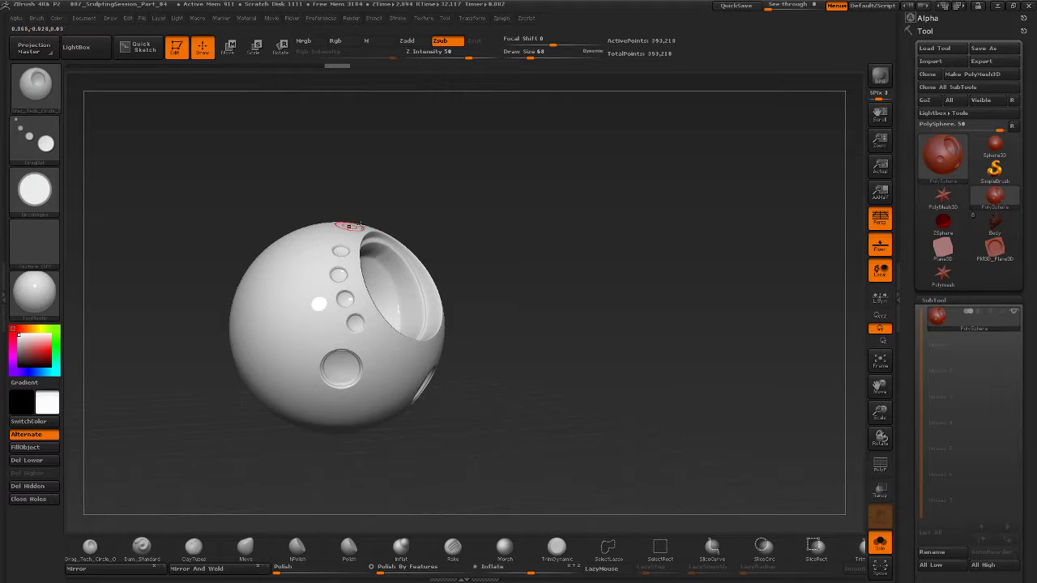
pyautogui.moveTo(472, 199); pyautogui.dragTo(456, 233)
pyautogui.click(350, 226)
pyautogui.moveTo(601, 355); pyautogui.dragTo(560, 333)
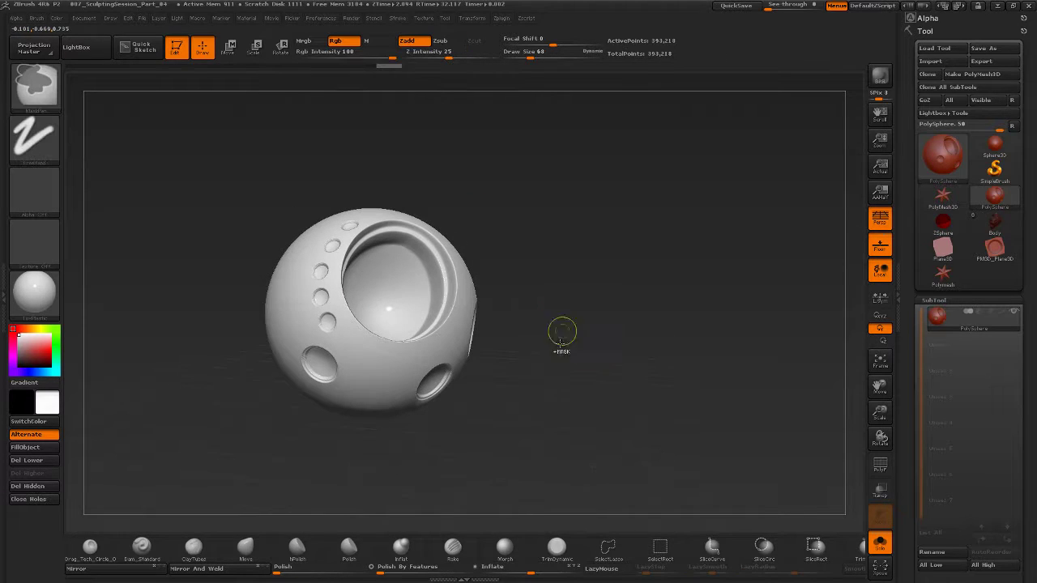
# Undo all the stamped recesses, including the large one, back to a plain sphere.
pyautogui.hotkey('ctrl', 'z')
pyautogui.hotkey('ctrl', 'z')
pyautogui.hotkey('ctrl', 'z')
pyautogui.hotkey('ctrl', 'z')
pyautogui.hotkey('ctrl', 'z')
pyautogui.hotkey('ctrl', 'z')
pyautogui.hotkey('ctrl', 'z')
pyautogui.hotkey('ctrl', 'z')
pyautogui.hotkey('ctrl', 'z')
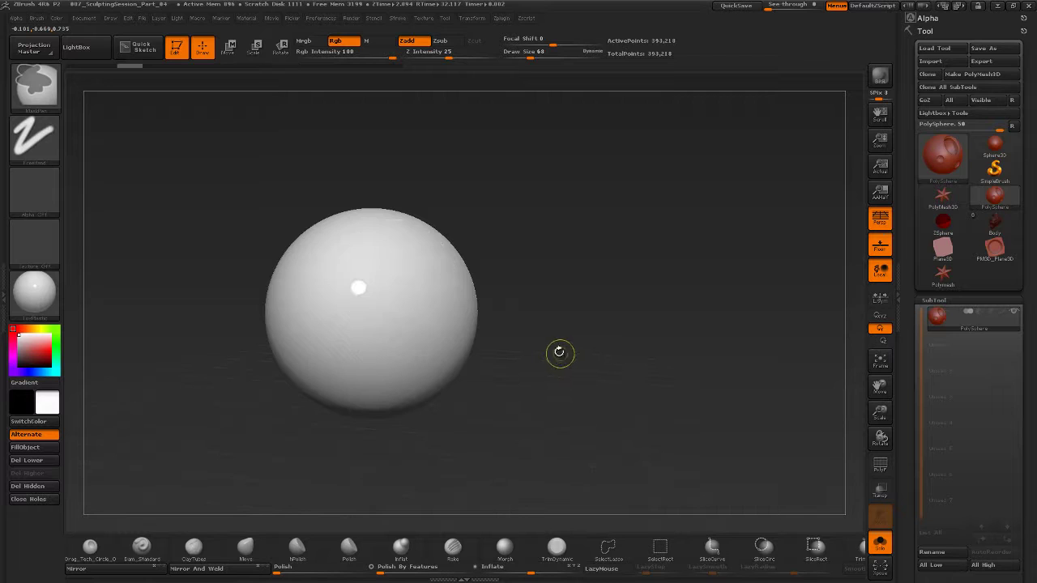
# Change the material to GreyBallQuadShade and switch to the Body sculpt, viewed from behind.
pyautogui.moveTo(567, 304)
pyautogui.mouseDown()
pyautogui.moveTo(556, 335)
pyautogui.moveTo(602, 329)
pyautogui.moveTo(604, 312)
pyautogui.moveTo(618, 317)
pyautogui.mouseUp()
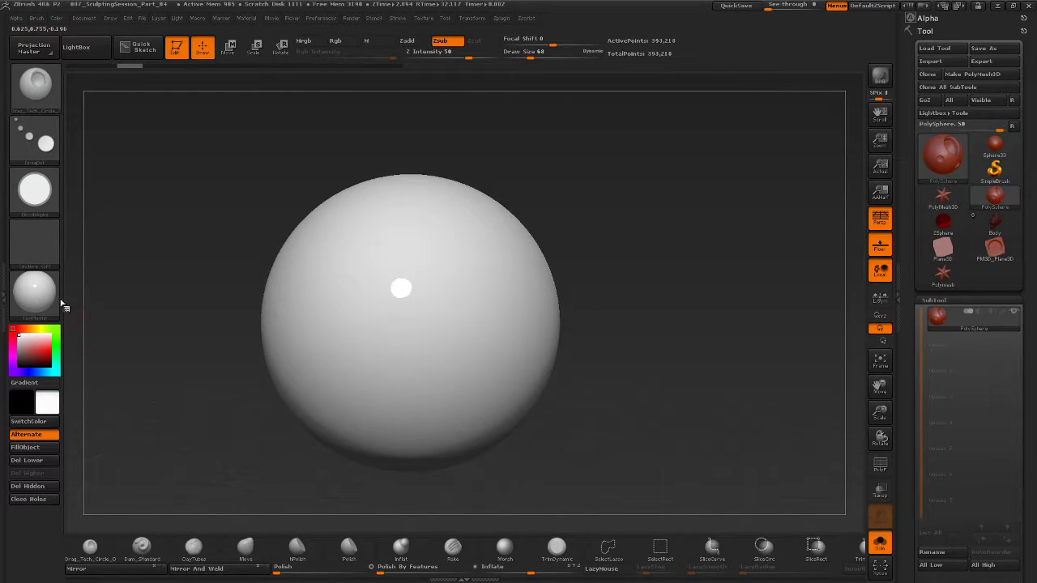
pyautogui.click(35, 292)
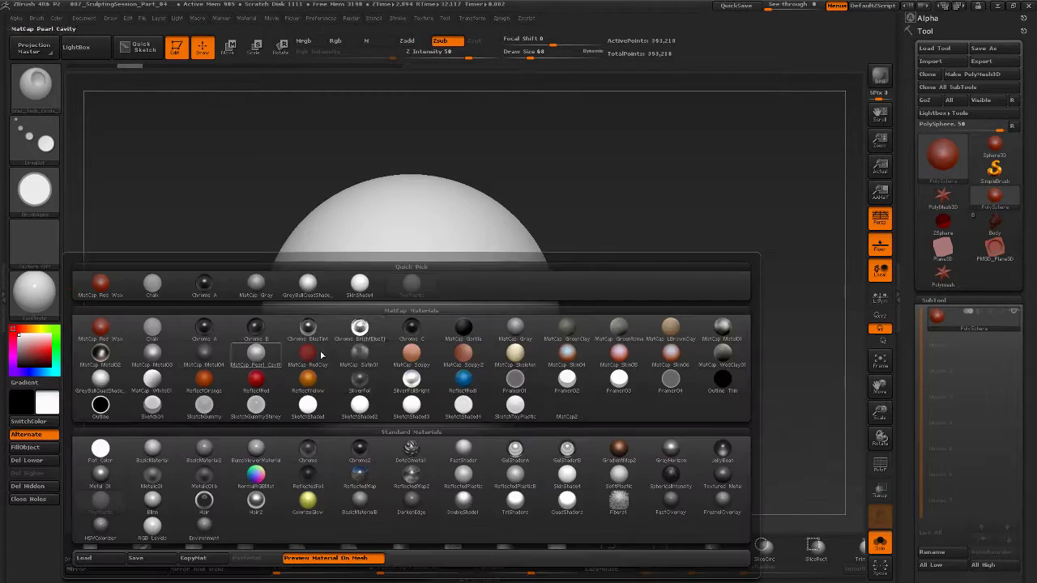
pyautogui.click(313, 291)
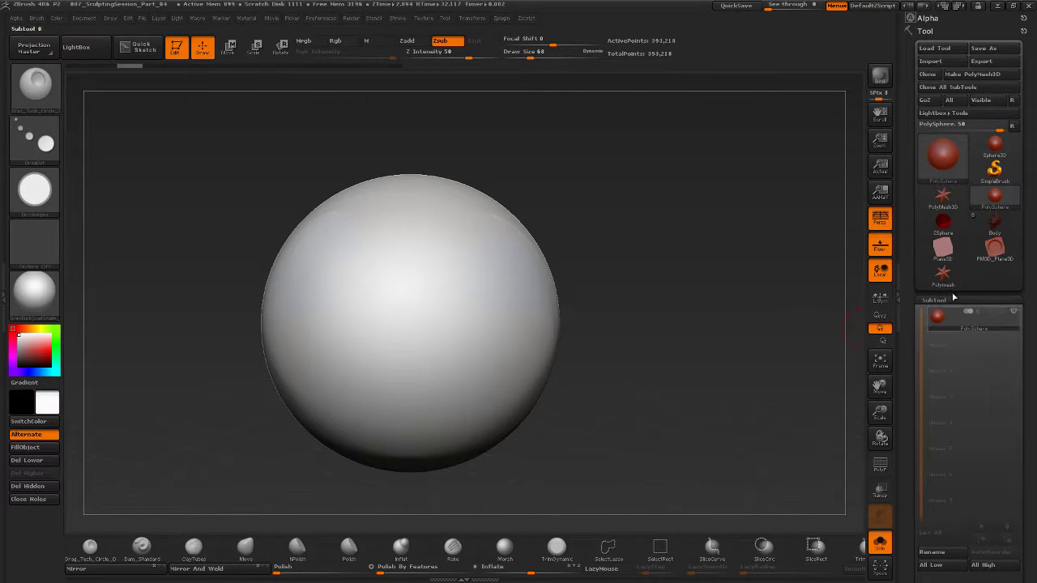
pyautogui.click(995, 221)
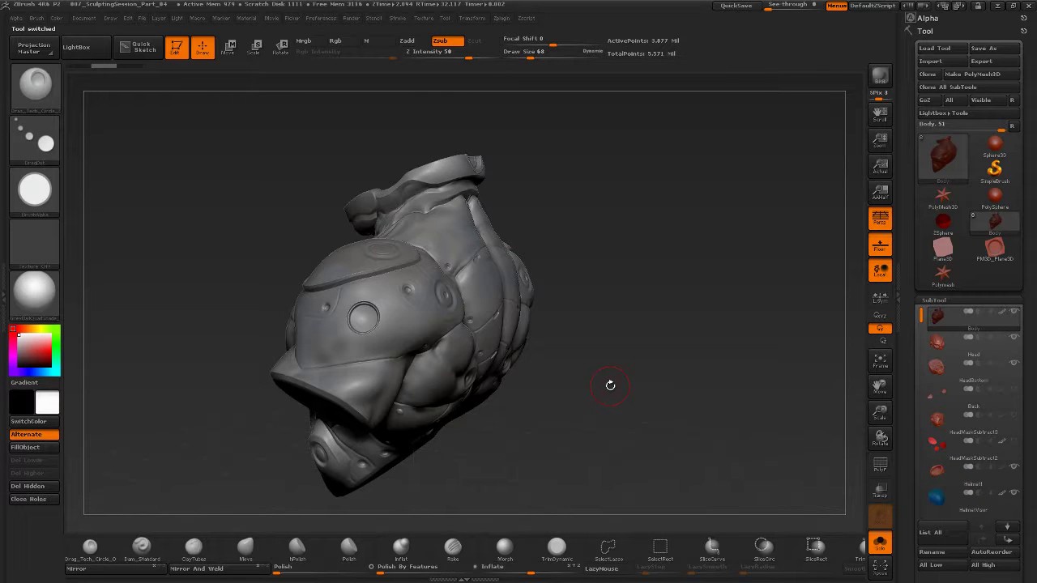
pyautogui.moveTo(760, 317)
pyautogui.mouseDown()
pyautogui.moveTo(628, 360)
pyautogui.moveTo(658, 352)
pyautogui.moveTo(660, 393)
pyautogui.mouseUp()
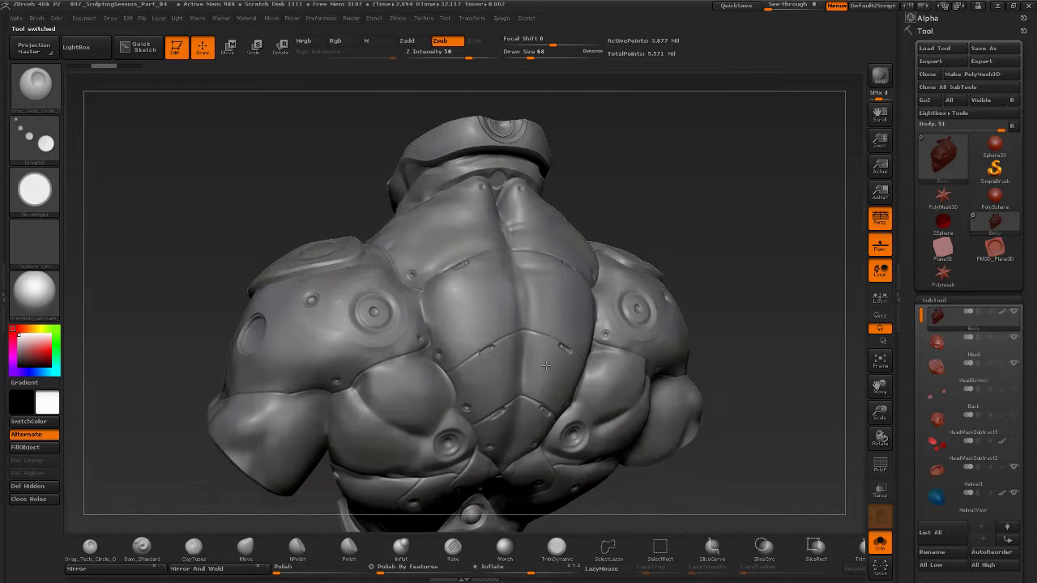
# Set the brush Draw Size to 17 for small stamps on the back of the Body sculpt.
pyautogui.press('s')
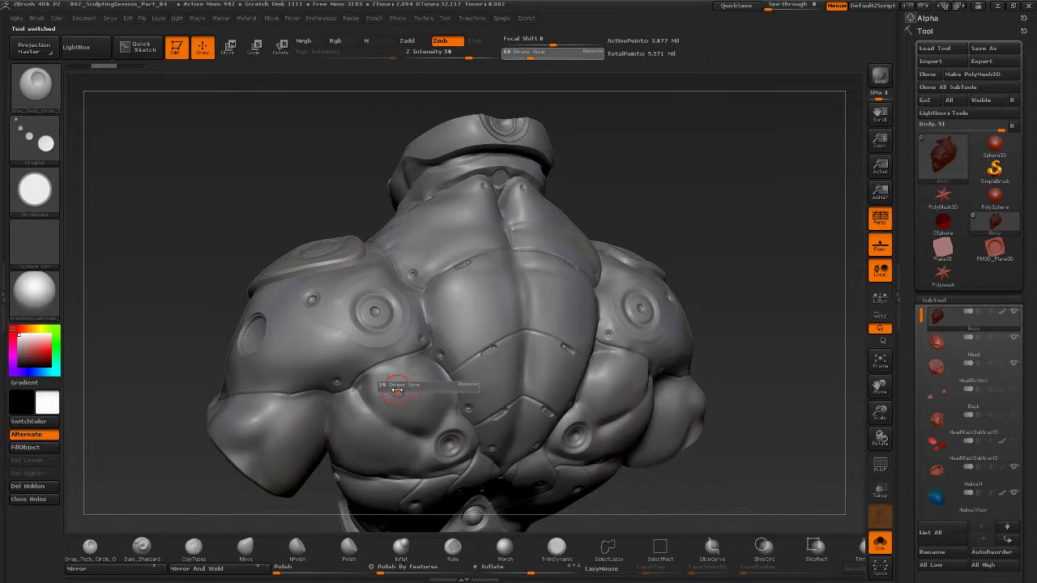
pyautogui.moveTo(397, 391); pyautogui.dragTo(392, 390)
pyautogui.keyDown('alt'); pyautogui.moveTo(618, 193); pyautogui.dragTo(526, 199); pyautogui.keyUp('alt')
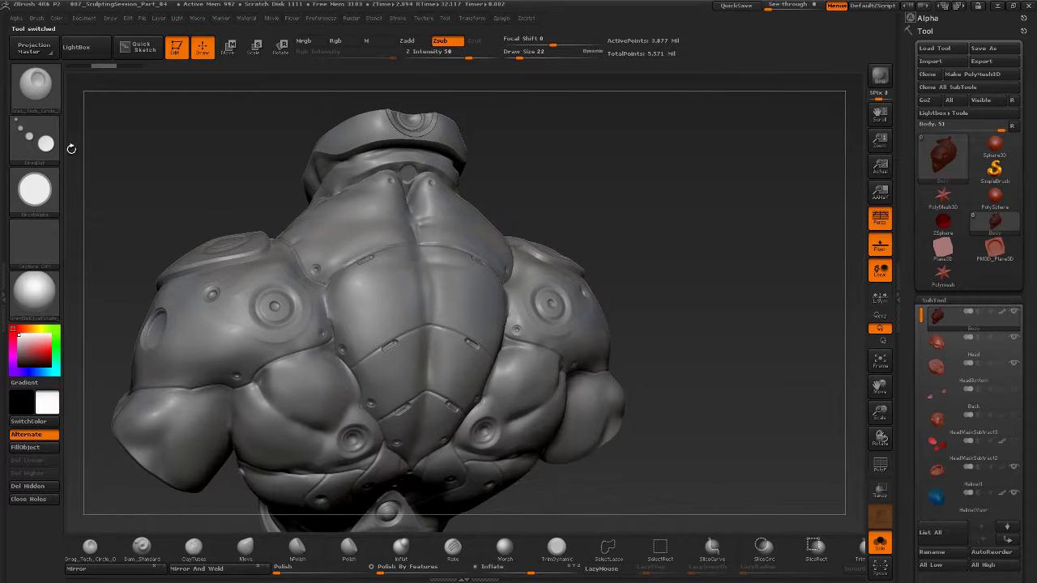
pyautogui.moveTo(638, 216); pyautogui.dragTo(582, 225)
pyautogui.press('s')
# Stamp four mirrored pairs of small circular recesses beside the spine, above and below the upper and middle back panel seams.
pyautogui.moveTo(463, 320); pyautogui.dragTo(464, 322)
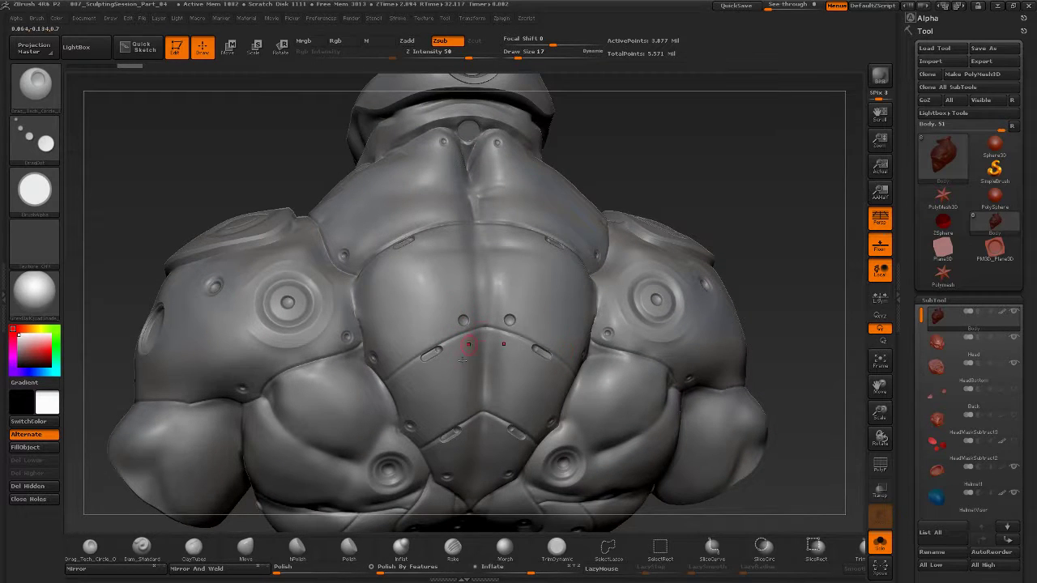
pyautogui.click(469, 346)
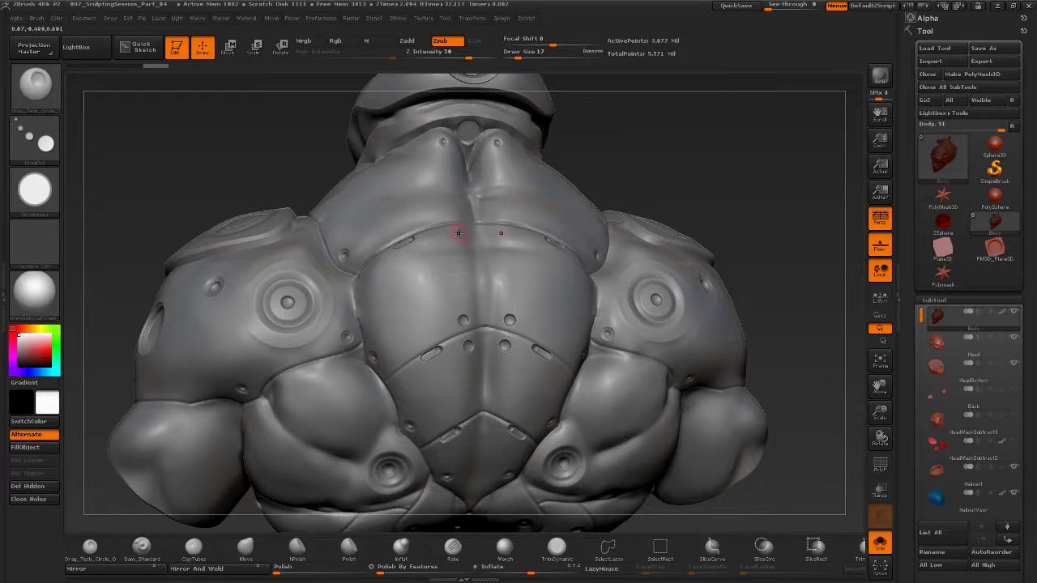
pyautogui.click(454, 205)
pyautogui.click(453, 213)
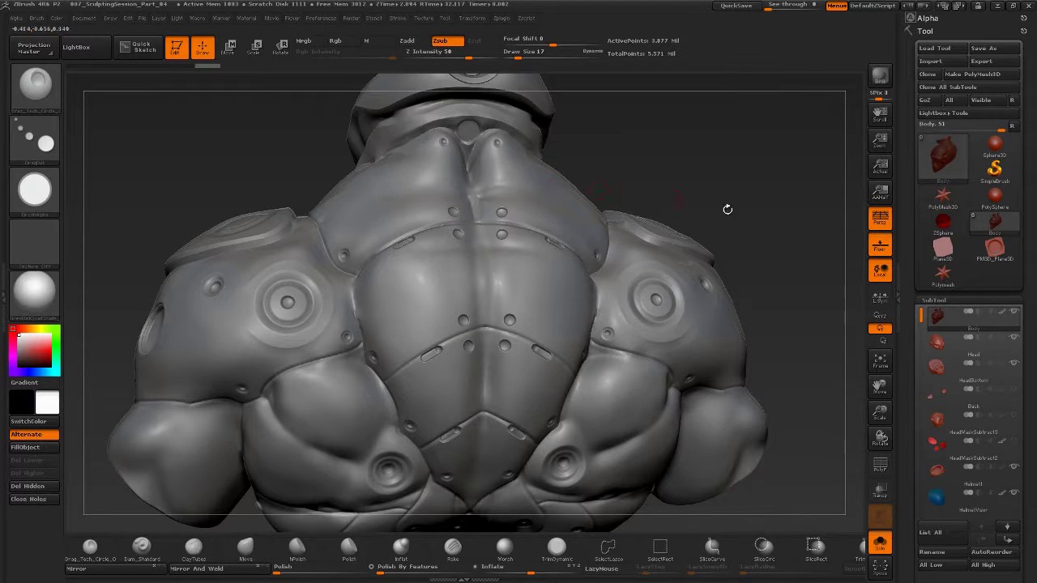
pyautogui.keyDown('alt'); pyautogui.moveTo(728, 189); pyautogui.dragTo(707, 139); pyautogui.keyUp('alt')
pyautogui.moveTo(731, 222)
pyautogui.mouseDown()
pyautogui.moveTo(749, 221)
pyautogui.moveTo(493, 276)
pyautogui.mouseUp()
pyautogui.moveTo(657, 249); pyautogui.dragTo(655, 346)
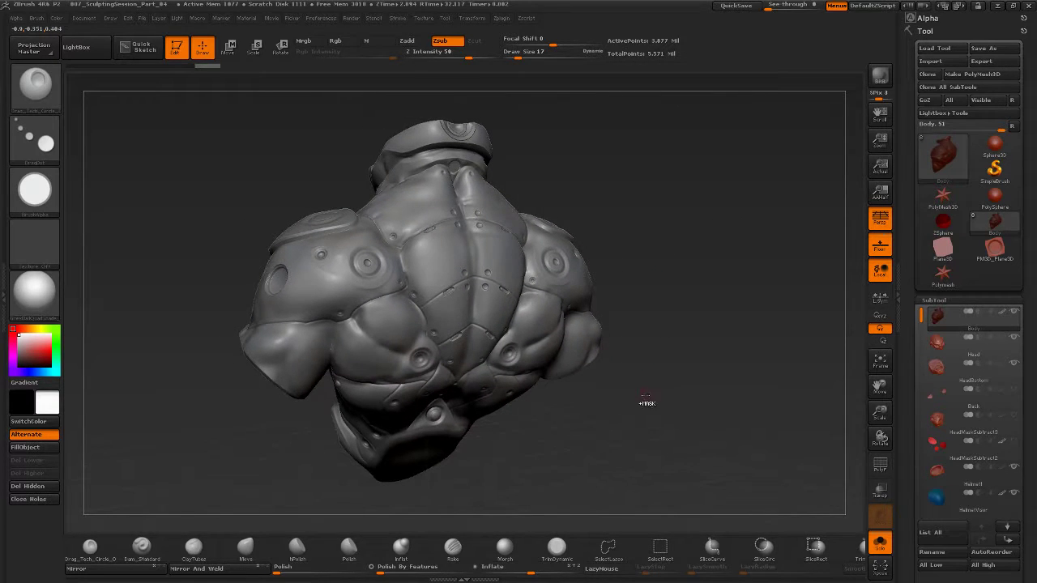
# Undo the small recesses stamped along the spine.
pyautogui.press('ctrl')
pyautogui.hotkey('ctrl', 'z')
pyautogui.hotkey('ctrl', 'z')
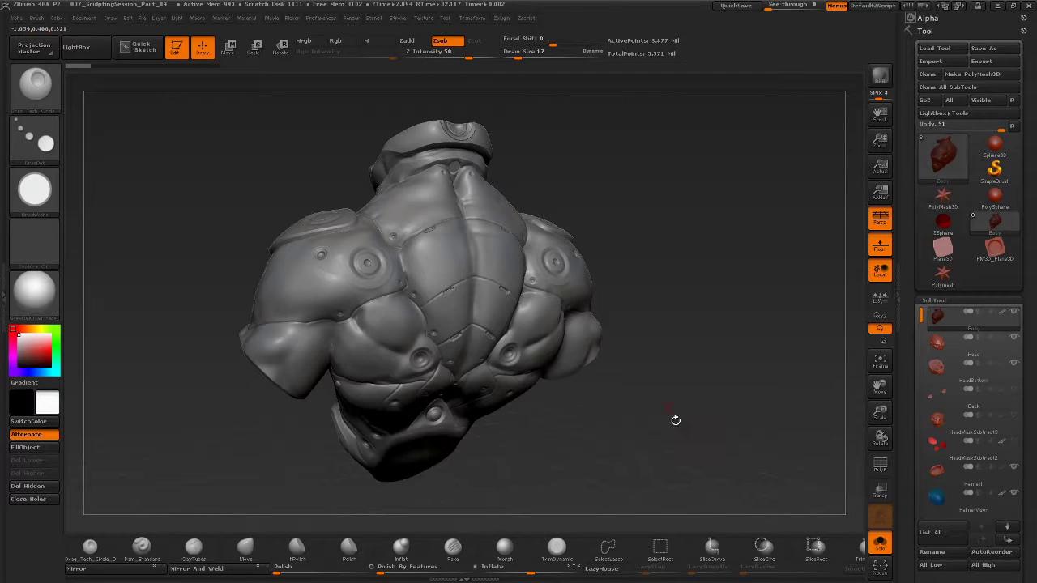
pyautogui.moveTo(654, 437); pyautogui.dragTo(611, 375)
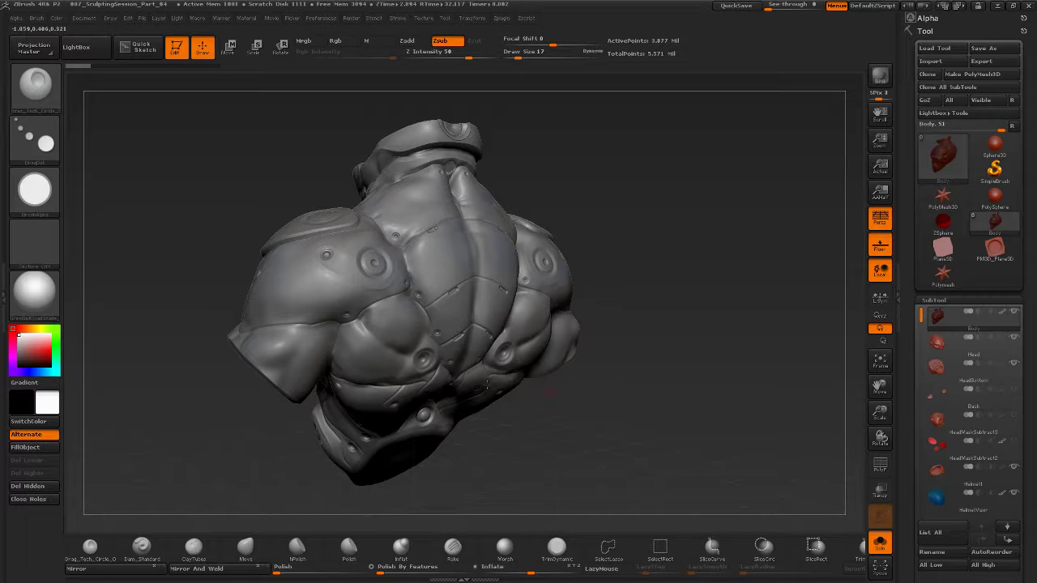
pyautogui.moveTo(40, 206)
pyautogui.moveTo(651, 338); pyautogui.dragTo(338, 318)
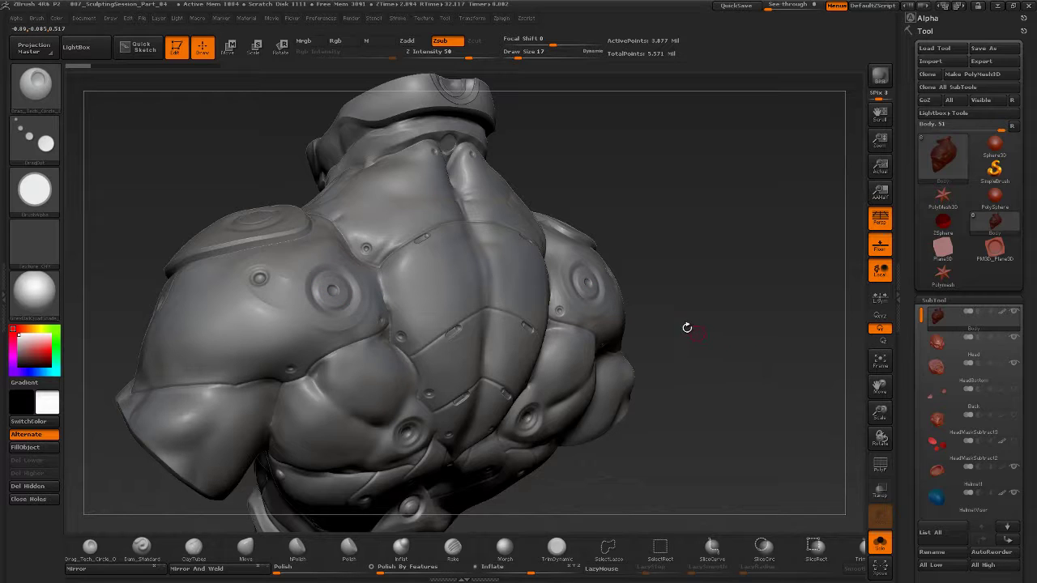
pyautogui.keyDown('alt'); pyautogui.moveTo(687, 328); pyautogui.dragTo(679, 313); pyautogui.keyUp('alt')
pyautogui.moveTo(649, 351); pyautogui.dragTo(583, 442)
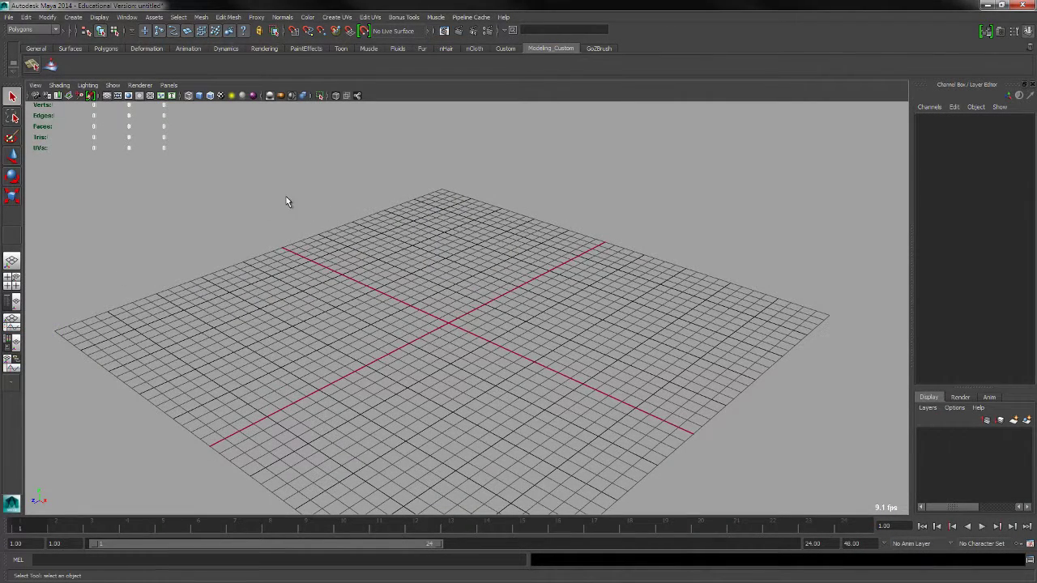
# Switch to Maya and create a polygon cylinder with radius 2, height 10, 16 axis divisions, 4 height divisions and 1 cap division.
pyautogui.keyDown('alt'); pyautogui.moveTo(276, 249); pyautogui.dragTo(354, 300); pyautogui.keyUp('alt')
pyautogui.click(106, 96)
pyautogui.click(106, 95)
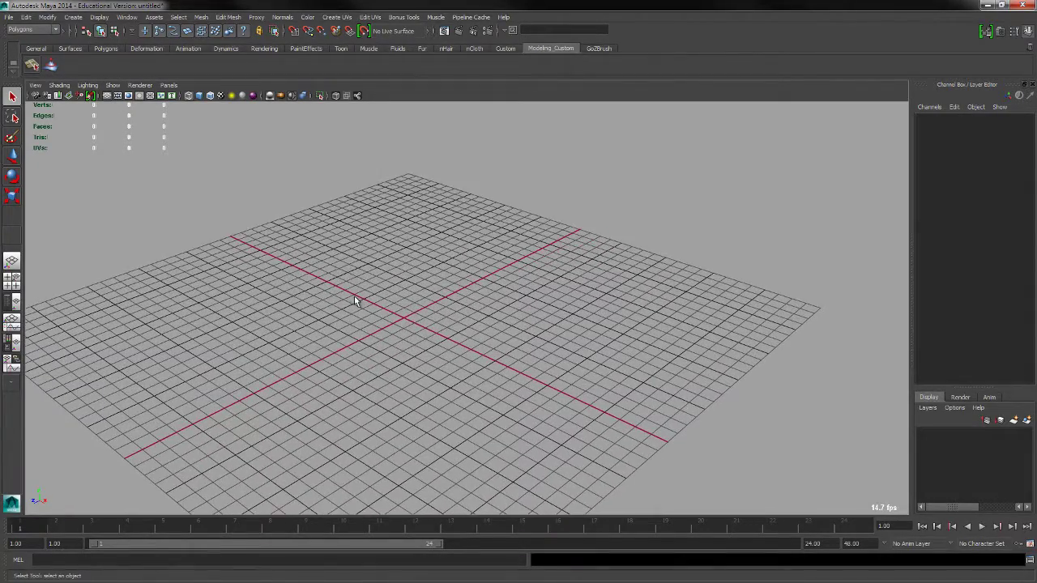
pyautogui.click(73, 18)
pyautogui.moveTo(95, 45)
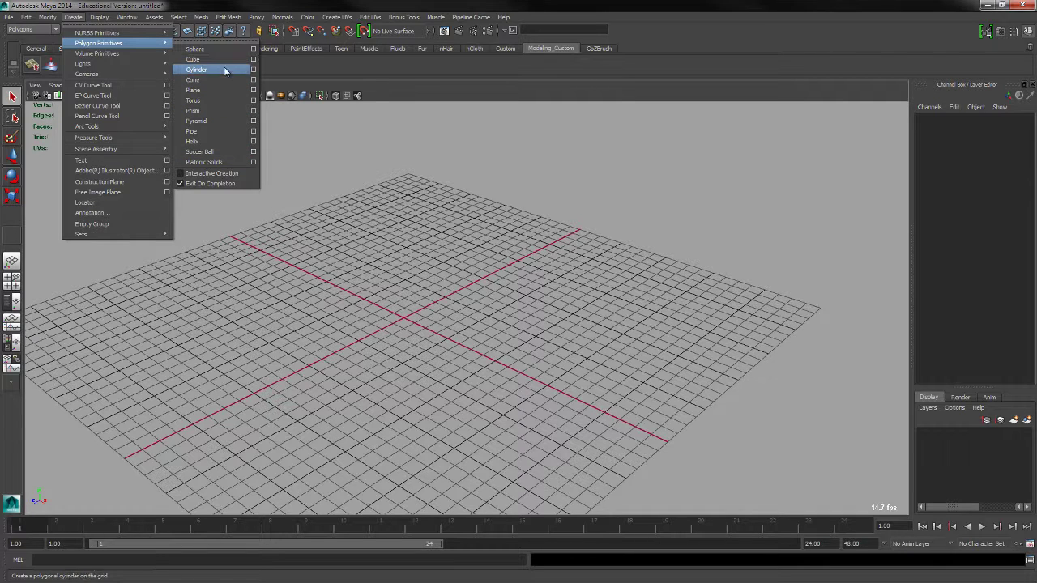
pyautogui.click(252, 73)
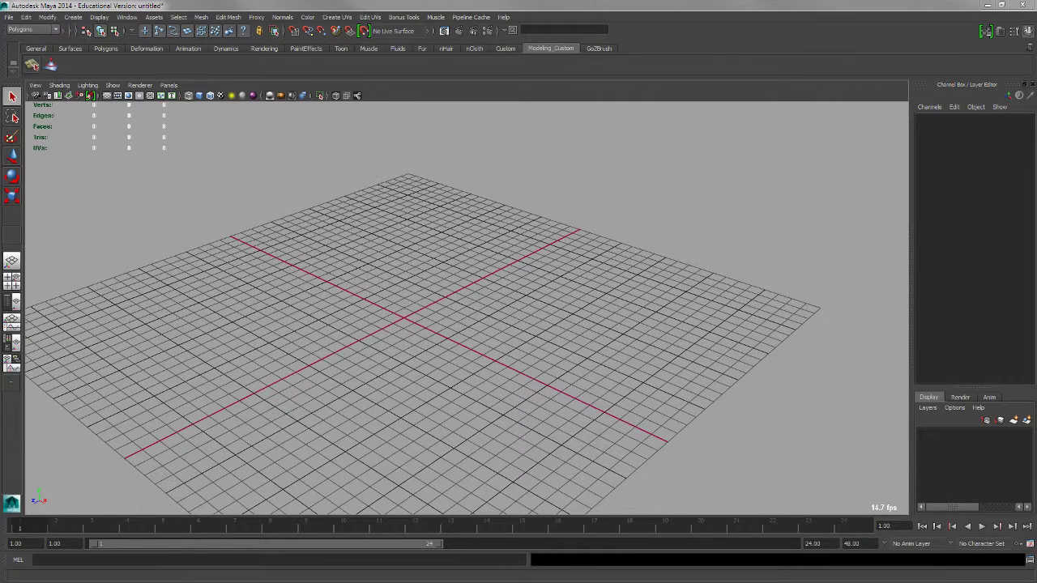
pyautogui.moveTo(265, 298); pyautogui.dragTo(310, 251)
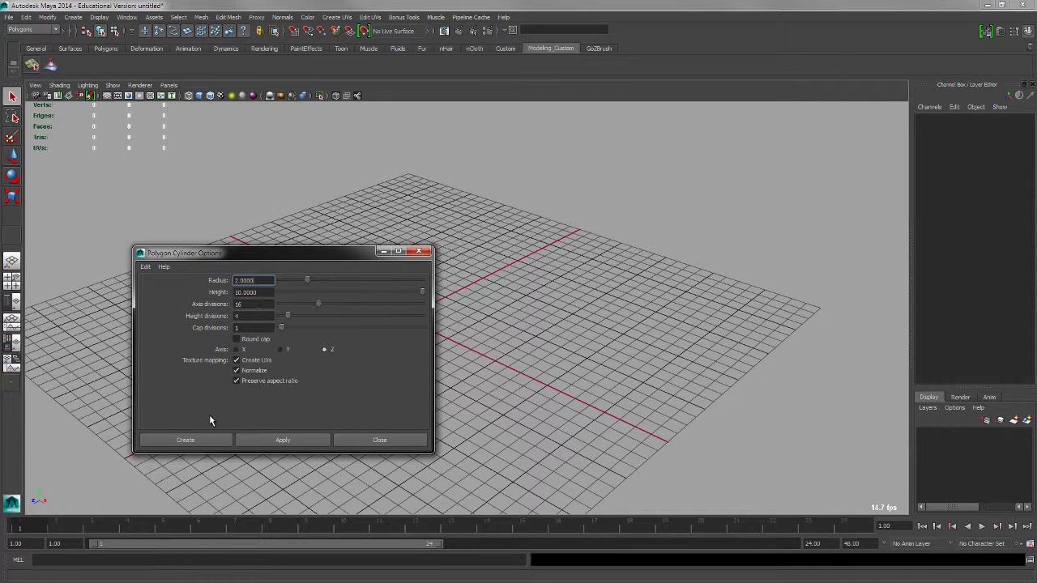
pyautogui.click(296, 443)
pyautogui.click(414, 252)
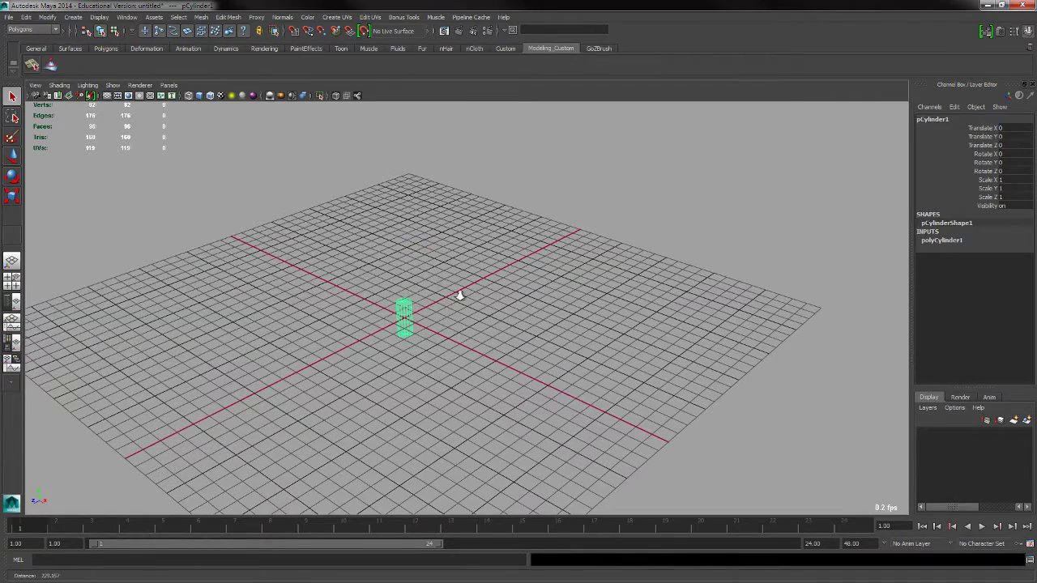
# Display the cylinder in smooth-shaded mode, seen close up.
pyautogui.keyDown('alt'); pyautogui.moveTo(461, 294); pyautogui.dragTo(529, 340, button='right'); pyautogui.keyUp('alt')
pyautogui.press('5')
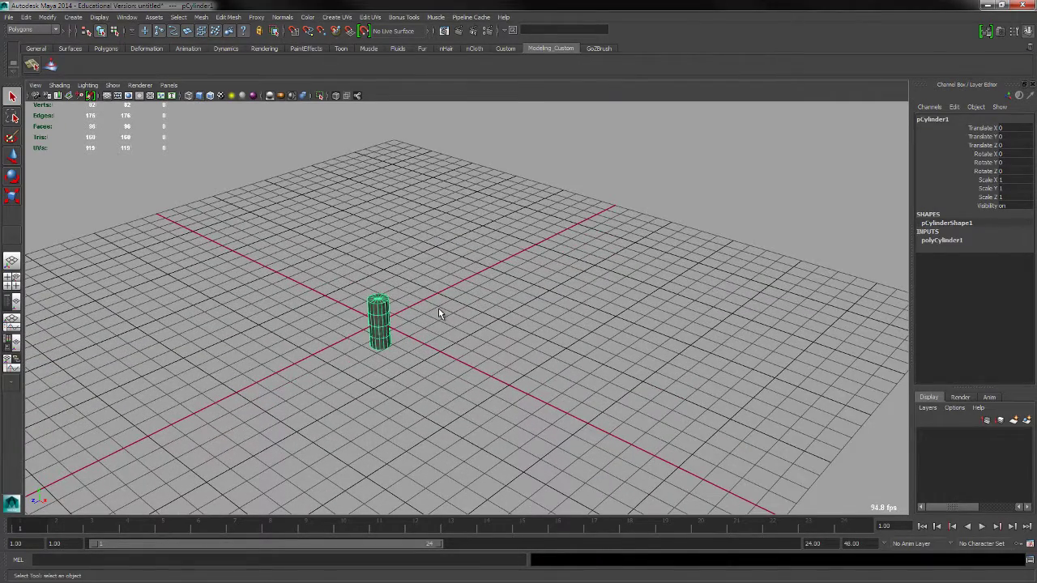
pyautogui.keyDown('alt'); pyautogui.moveTo(393, 289); pyautogui.dragTo(406, 247, button='middle'); pyautogui.keyUp('alt')
pyautogui.keyDown('alt'); pyautogui.moveTo(405, 248); pyautogui.dragTo(703, 378, button='right'); pyautogui.keyUp('alt')
pyautogui.keyDown('alt'); pyautogui.moveTo(543, 304); pyautogui.dragTo(548, 322, button='middle'); pyautogui.keyUp('alt')
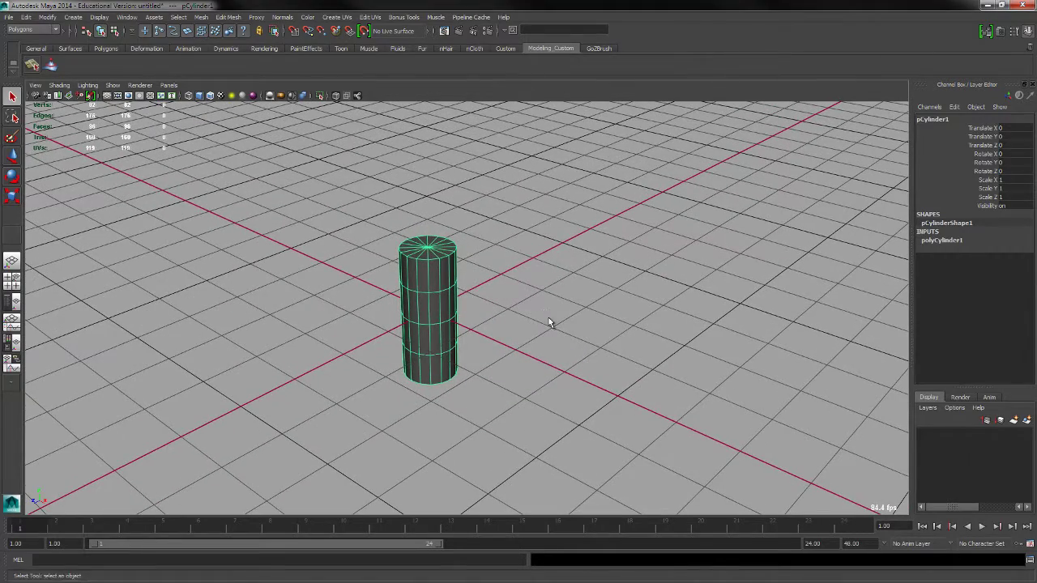
# Set the cylinder's radius to 10 and its height to 2.
pyautogui.click(944, 241)
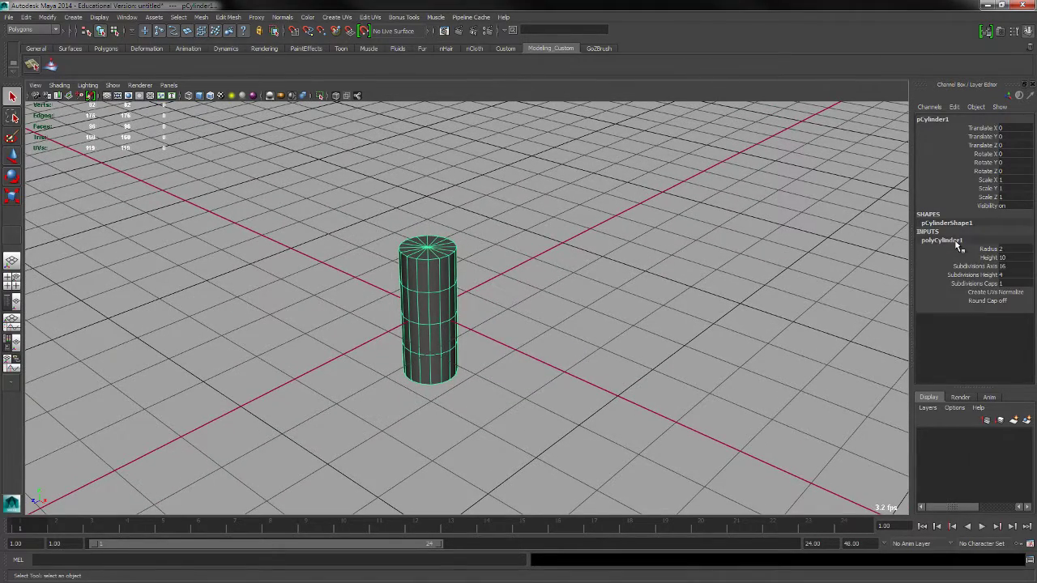
pyautogui.doubleClick(1006, 248)
pyautogui.press('Return')
pyautogui.doubleClick(1013, 258)
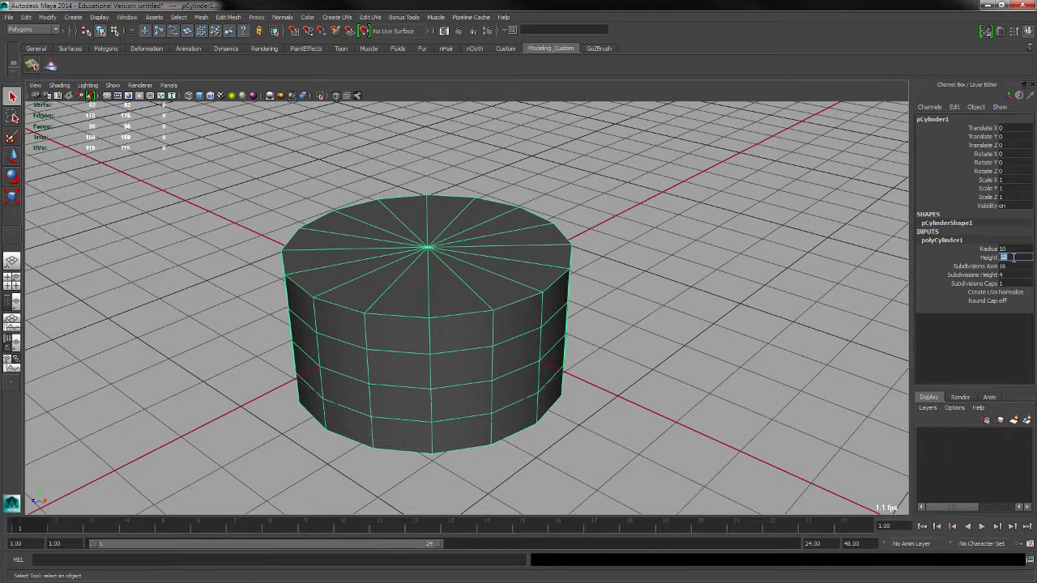
pyautogui.write('1')
pyautogui.press('Return')
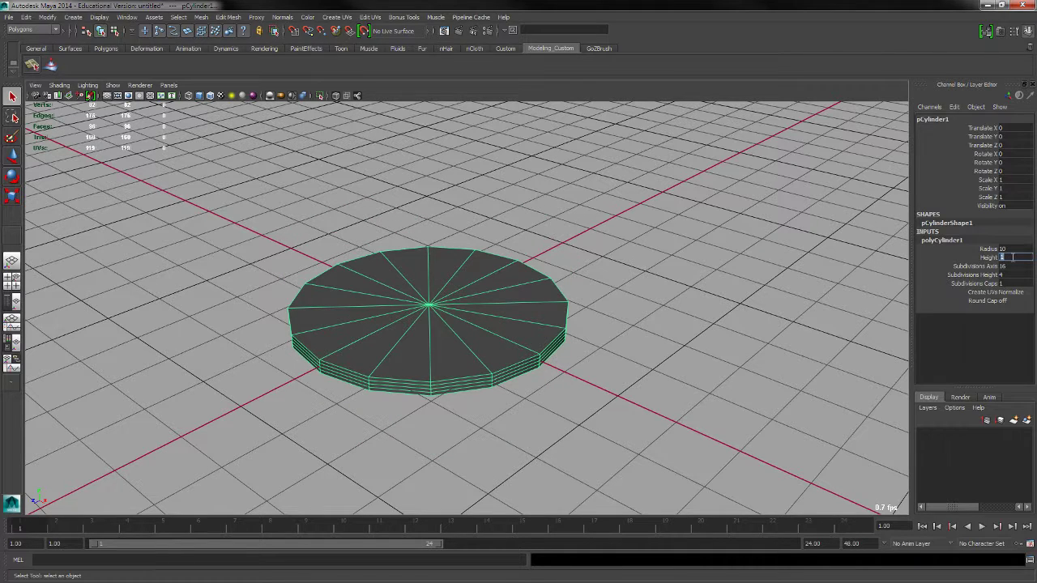
pyautogui.write('2')
pyautogui.press('Return')
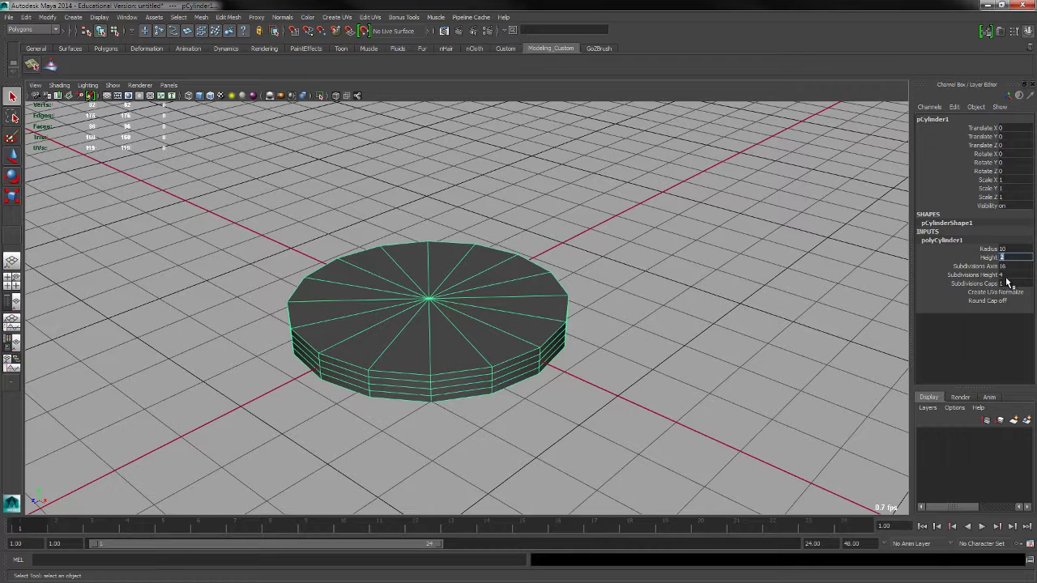
# Set the cylinder's height subdivisions to 1 and its cap subdivisions to 0.
pyautogui.doubleClick(1009, 275)
pyautogui.write('1')
pyautogui.press('Return')
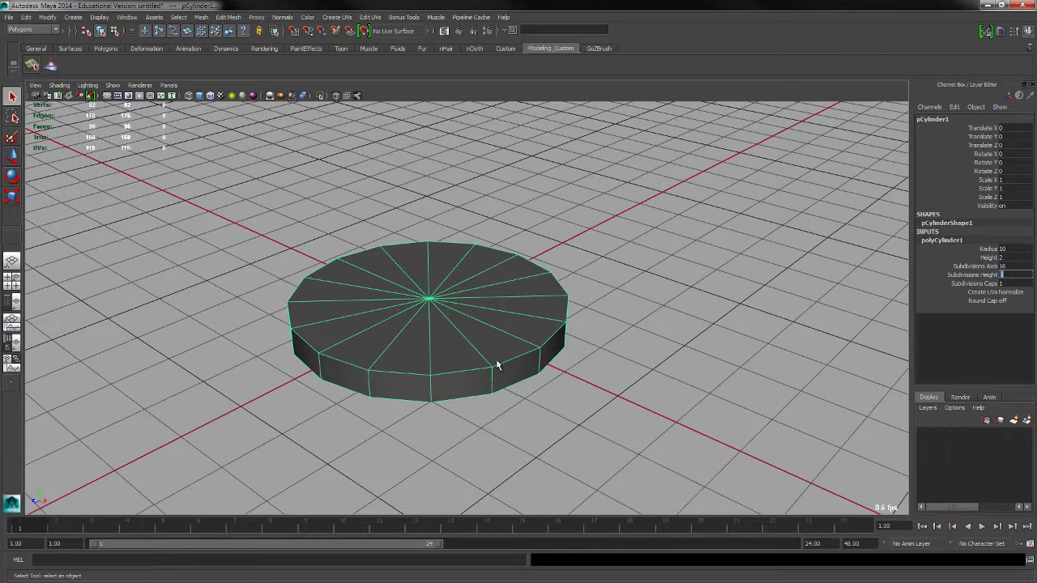
pyautogui.doubleClick(1003, 284)
pyautogui.write('0')
pyautogui.press('Return')
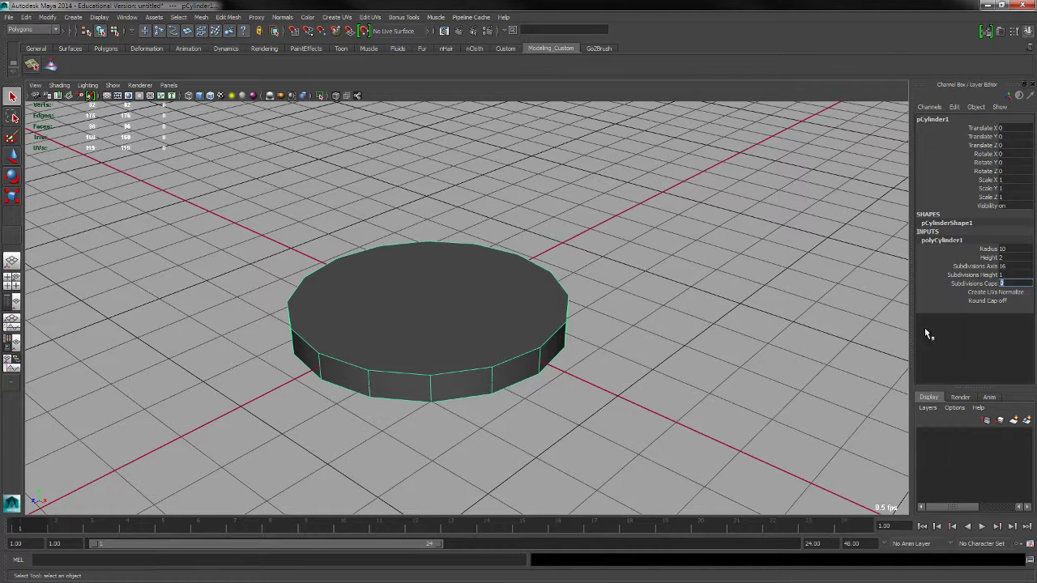
pyautogui.press('f')
# Set the cylinder's axis subdivisions to 8 and inspect the outline of the disk.
pyautogui.doubleClick(1001, 266)
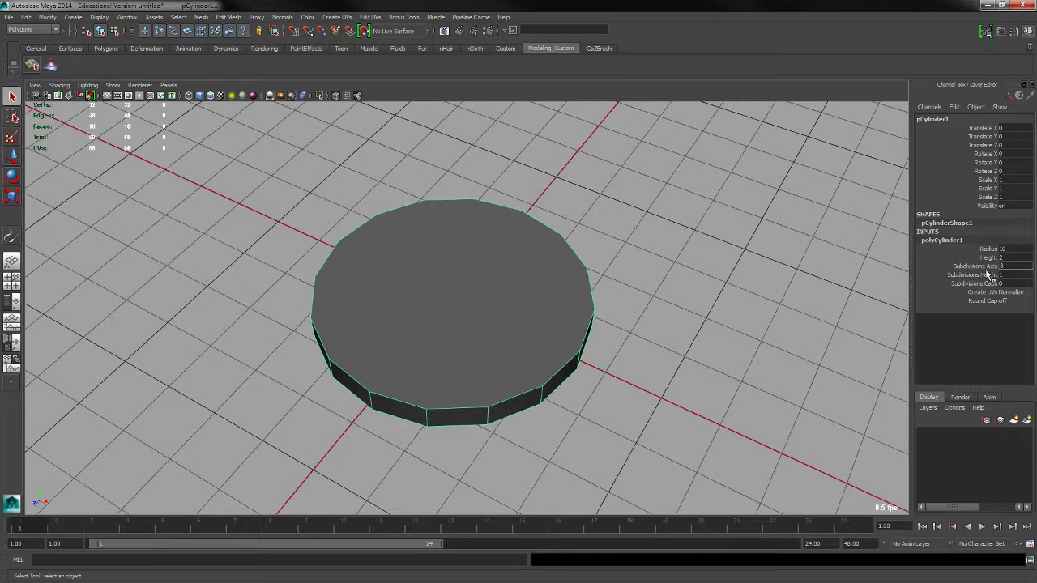
pyautogui.write('8')
pyautogui.press('Return')
pyautogui.keyDown('alt'); pyautogui.moveTo(567, 307); pyautogui.dragTo(585, 347); pyautogui.keyUp('alt')
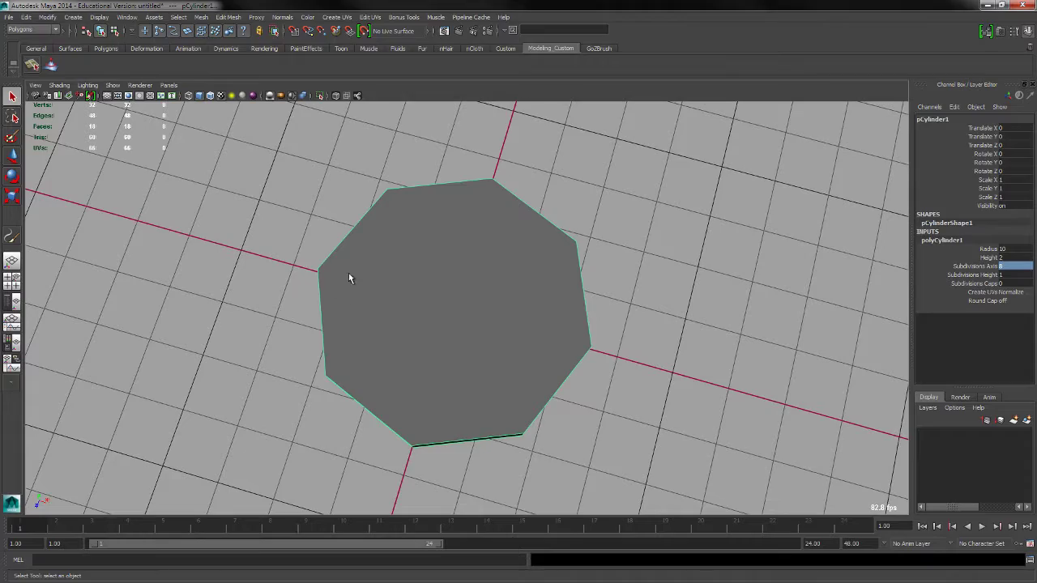
pyautogui.keyDown('alt'); pyautogui.moveTo(365, 245); pyautogui.dragTo(433, 254); pyautogui.keyUp('alt')
pyautogui.keyDown('alt'); pyautogui.moveTo(433, 254); pyautogui.dragTo(456, 274, button='right'); pyautogui.keyUp('alt')
pyautogui.keyDown('alt'); pyautogui.moveTo(456, 274); pyautogui.dragTo(542, 326); pyautogui.keyUp('alt')
pyautogui.click(701, 290)
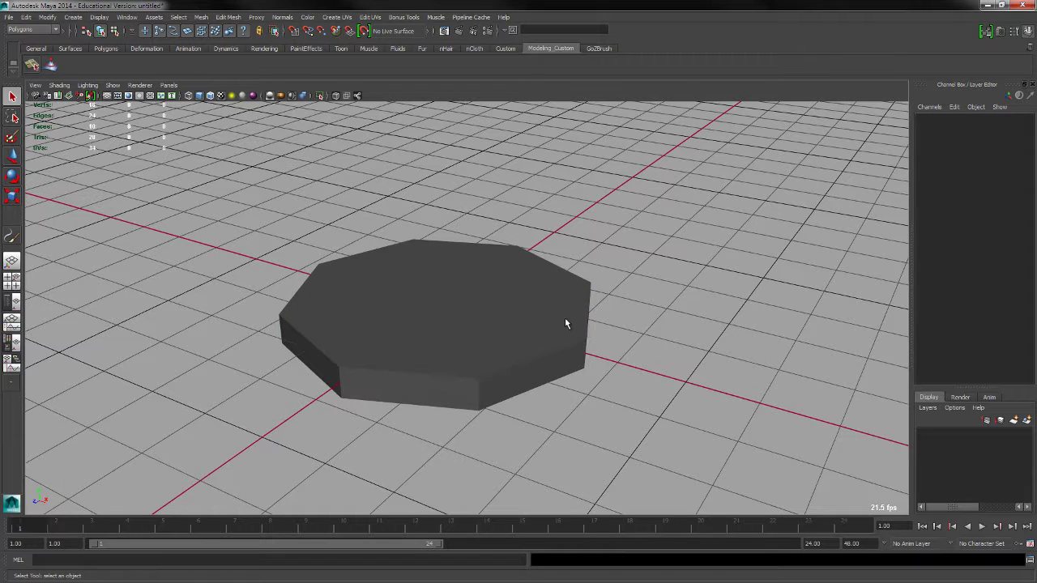
# Check the eight-sided disk in smooth mesh preview and return it to the unsmoothed display.
pyautogui.click(551, 321)
pyautogui.press('3')
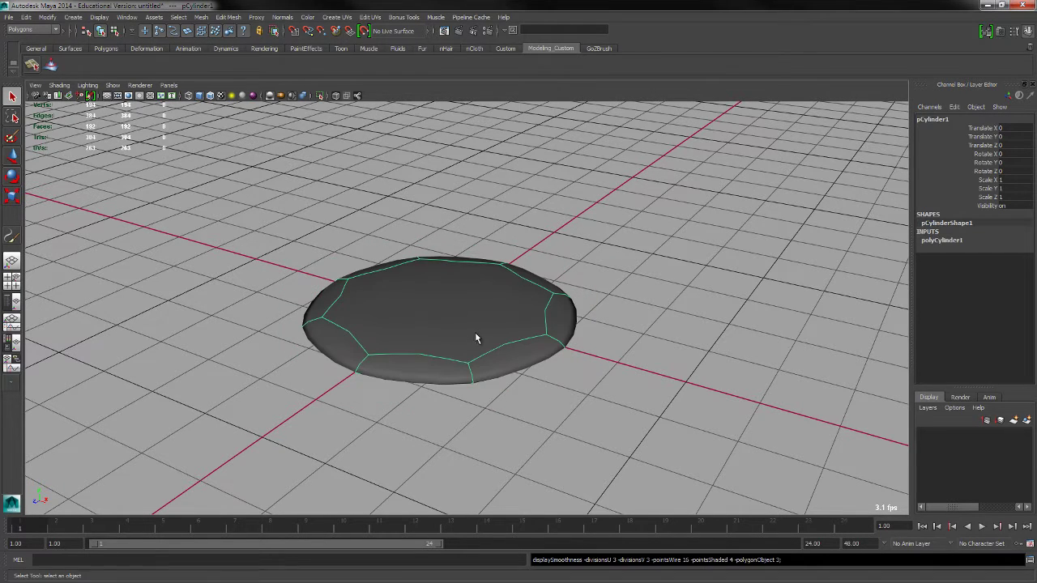
pyautogui.keyDown('alt'); pyautogui.moveTo(475, 332); pyautogui.dragTo(592, 321); pyautogui.keyUp('alt')
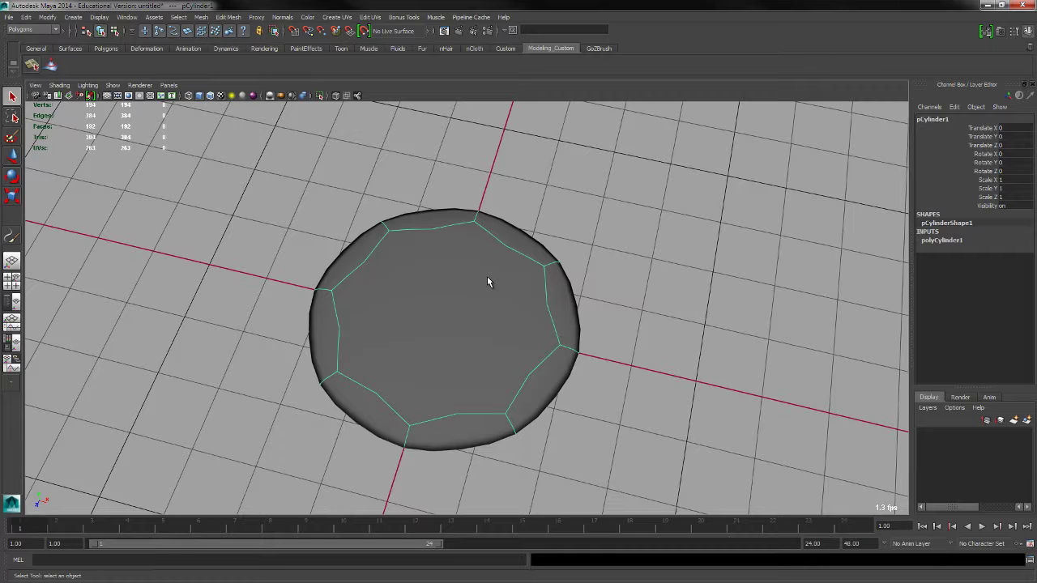
pyautogui.press('1')
pyautogui.keyDown('alt'); pyautogui.moveTo(732, 326); pyautogui.dragTo(657, 318); pyautogui.keyUp('alt')
# Set the cylinder's axis subdivisions to 16 and check the disk briefly in smooth mesh preview.
pyautogui.click(944, 239)
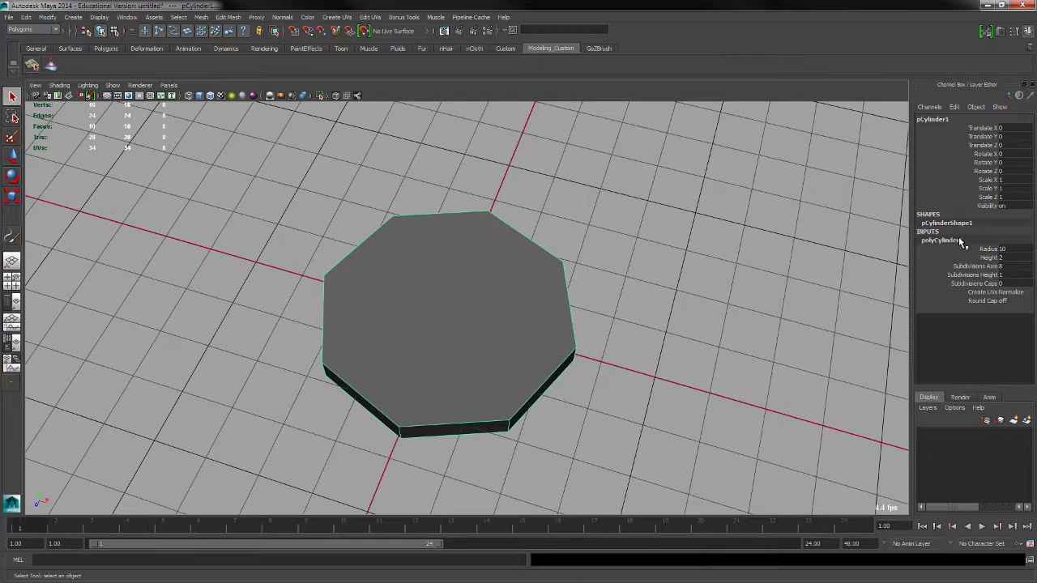
pyautogui.click(1011, 266)
pyautogui.write('16')
pyautogui.press('Return')
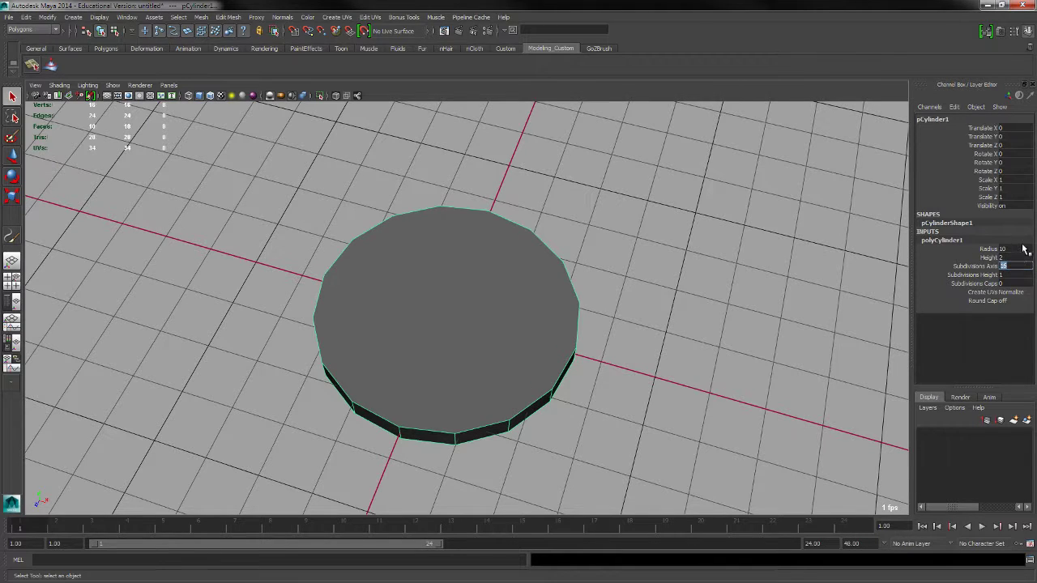
pyautogui.keyDown('alt'); pyautogui.moveTo(503, 396); pyautogui.dragTo(558, 382); pyautogui.keyUp('alt')
pyautogui.press('3')
pyautogui.press('1')
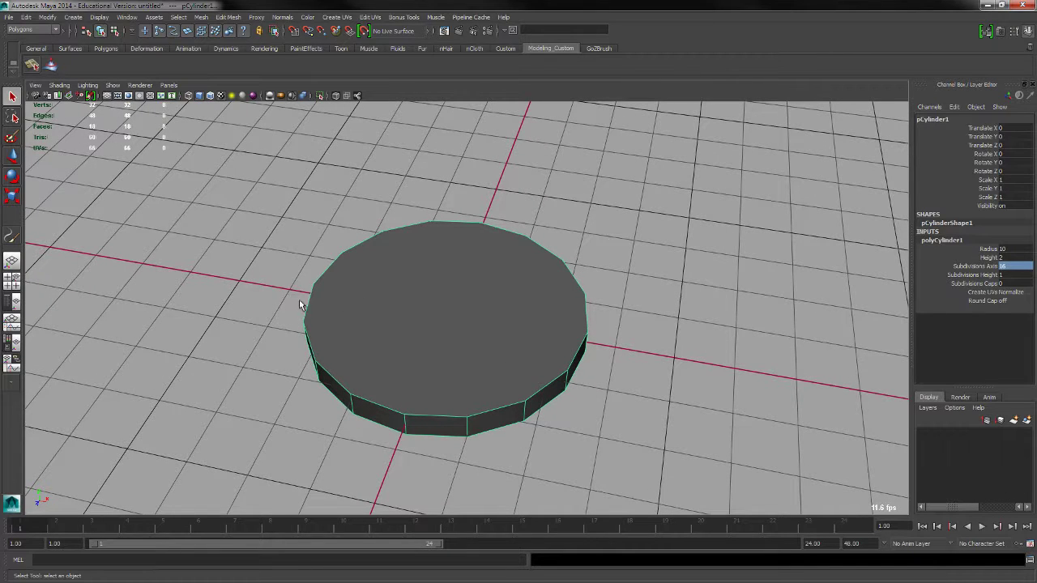
# Split the disk's top cap with two crossing edges between opposite rim vertices, meeting at the centre.
pyautogui.moveTo(309, 303); pyautogui.dragTo(329, 315, button='right')
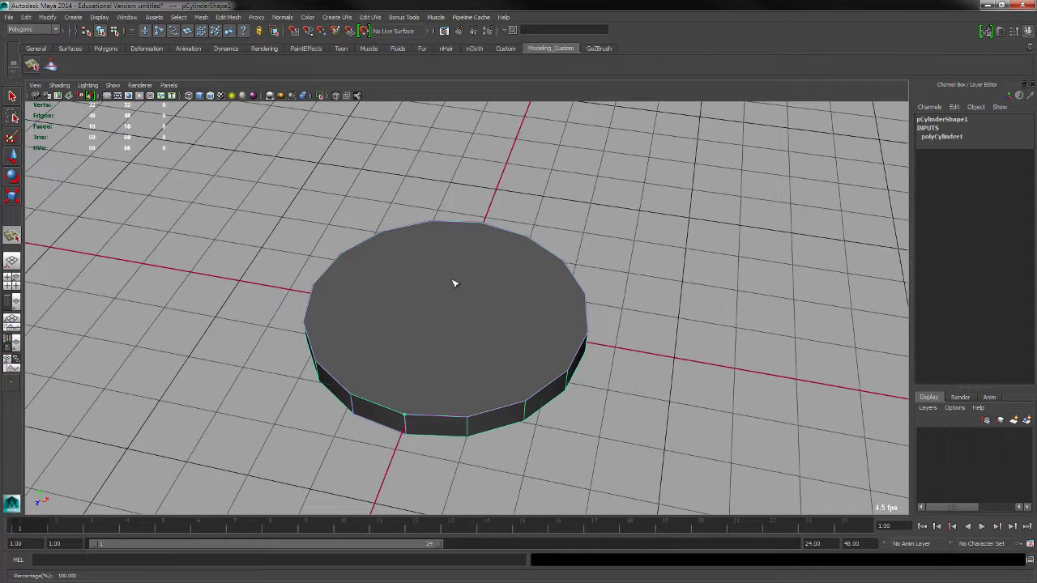
pyautogui.click(478, 225)
pyautogui.press('Return')
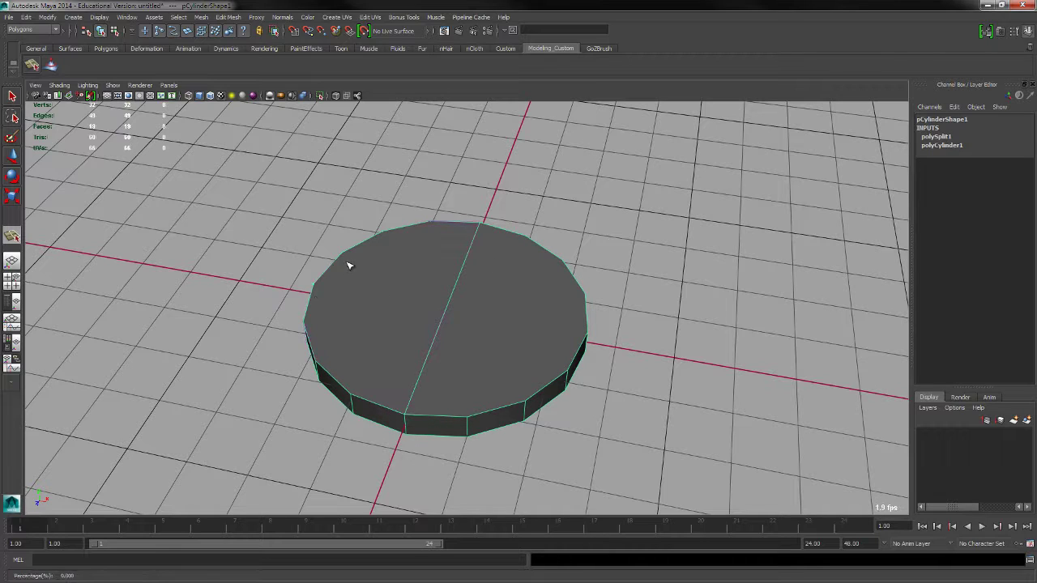
pyautogui.click(582, 350)
pyautogui.moveTo(582, 350); pyautogui.dragTo(611, 309)
pyautogui.press('Return')
# Split the top cap's front-left quarter with an edge from its middle rim vertex to the centre point.
pyautogui.moveTo(337, 381); pyautogui.dragTo(303, 316)
pyautogui.moveTo(421, 303); pyautogui.dragTo(505, 325)
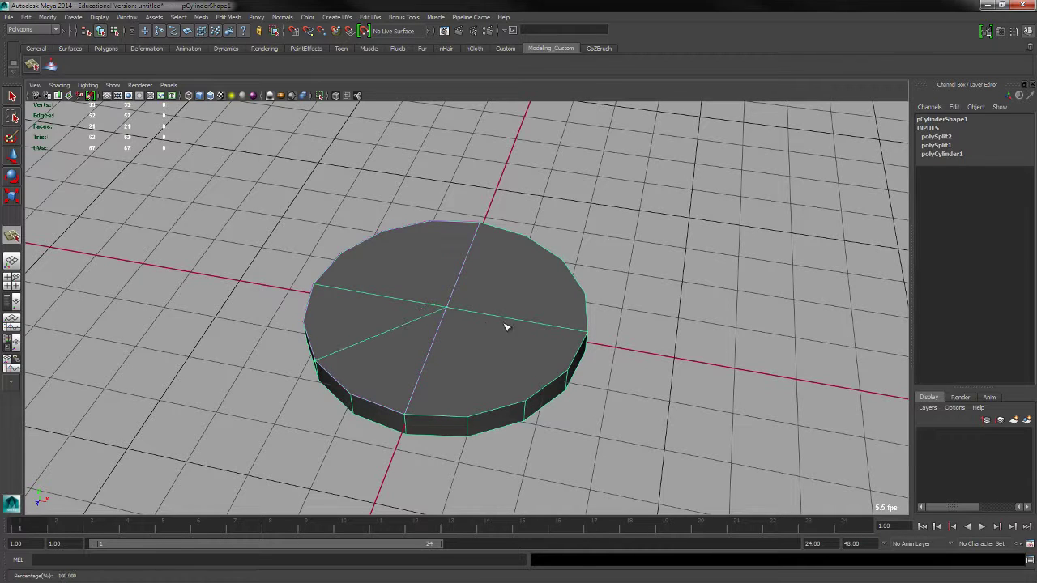
pyautogui.press('Return')
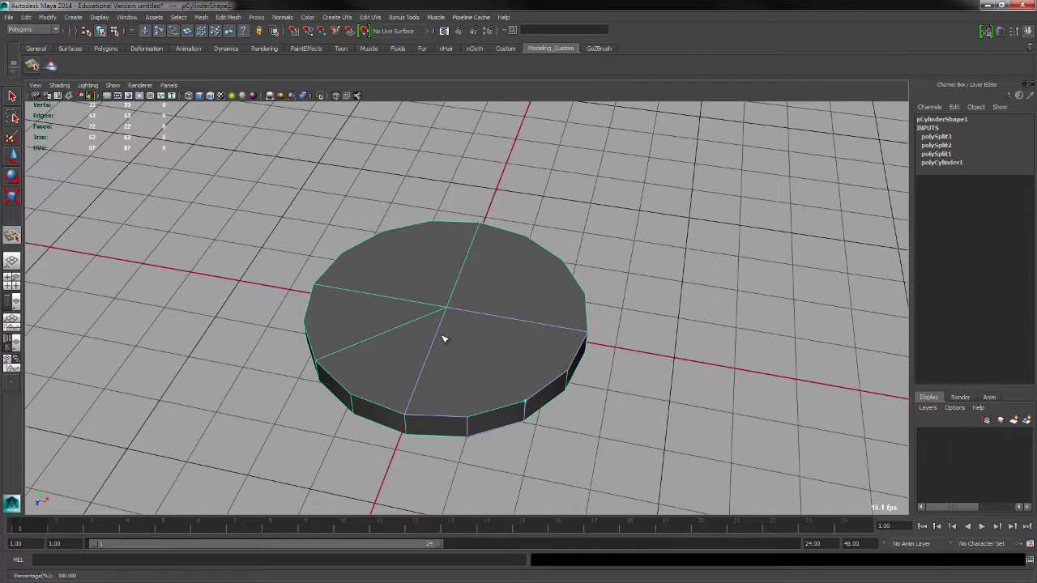
# Split the remaining three quarters of the disk's top cap with edges from their middle rim vertices to the centre point.
pyautogui.click(470, 304)
pyautogui.press('Return')
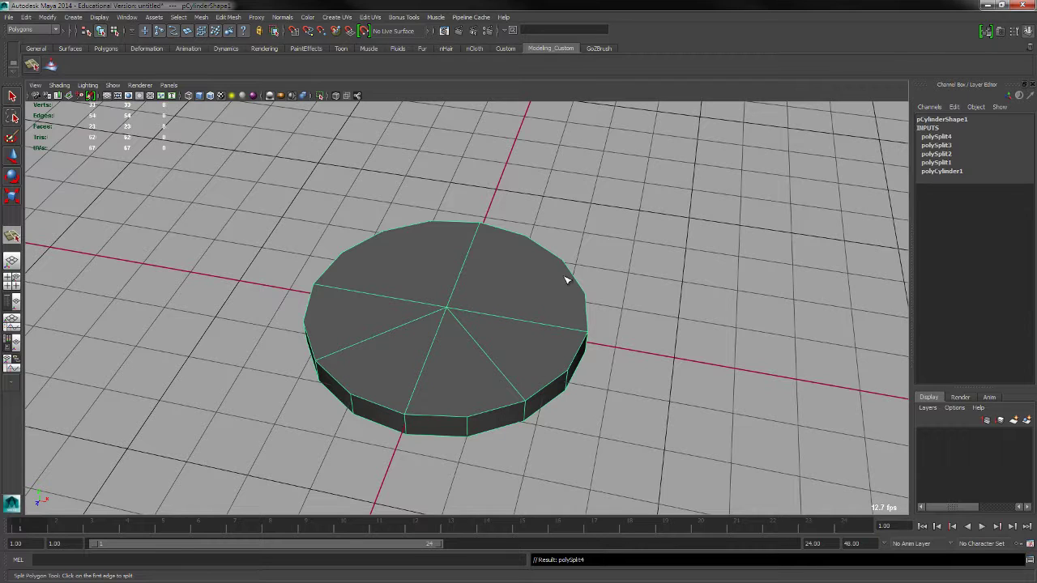
pyautogui.moveTo(572, 278); pyautogui.dragTo(547, 252)
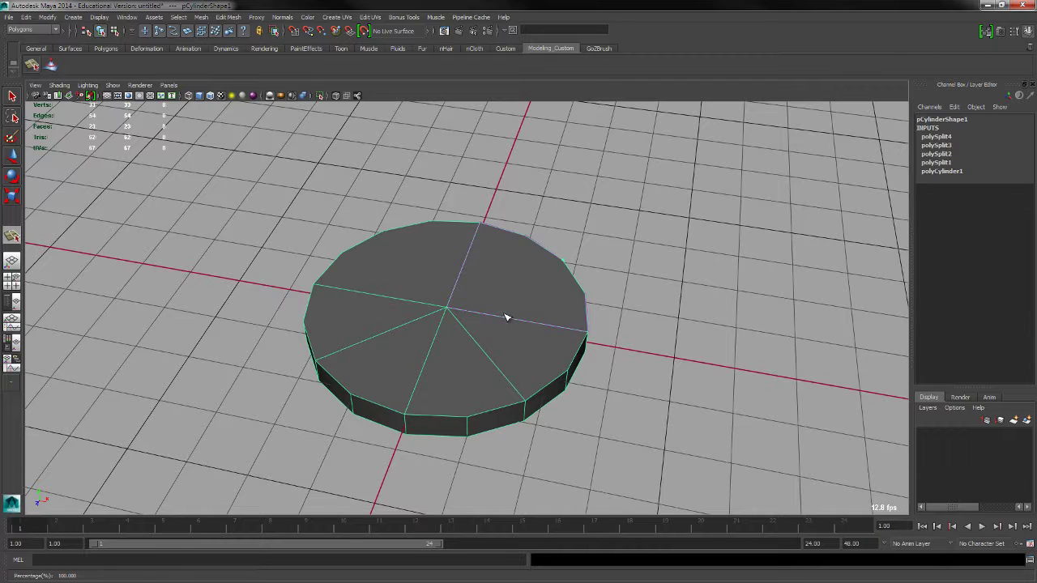
pyautogui.moveTo(505, 318); pyautogui.dragTo(474, 291)
pyautogui.press('Return')
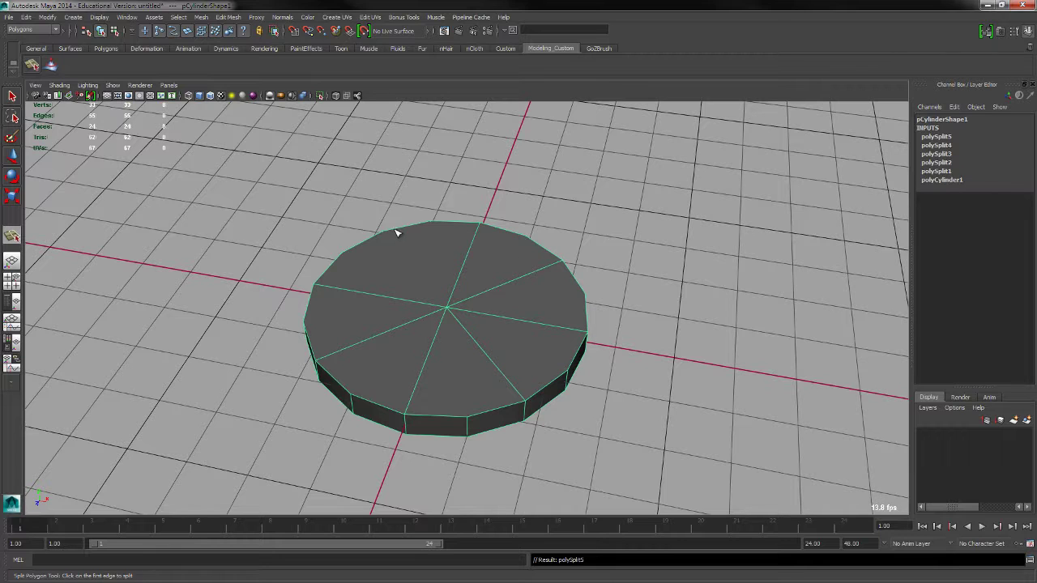
pyautogui.click(396, 233)
pyautogui.moveTo(398, 302); pyautogui.dragTo(489, 322)
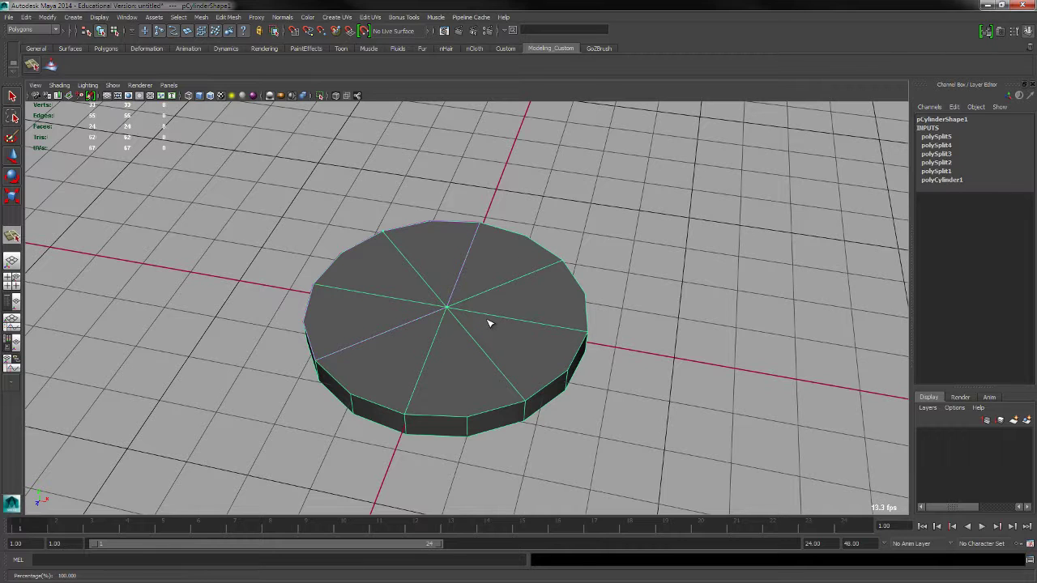
pyautogui.press('q')
# Inspect the fully split disk in smooth mesh preview and return it to the unsmoothed display.
pyautogui.keyDown('alt'); pyautogui.moveTo(293, 451); pyautogui.dragTo(300, 430); pyautogui.keyUp('alt')
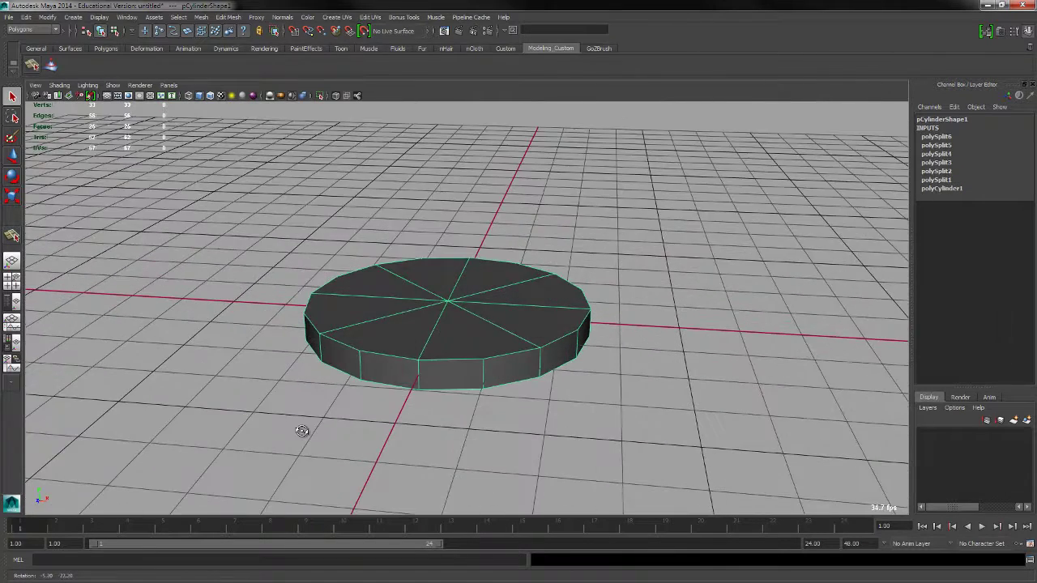
pyautogui.press('3')
pyautogui.keyDown('alt'); pyautogui.moveTo(416, 386); pyautogui.dragTo(422, 360); pyautogui.keyUp('alt')
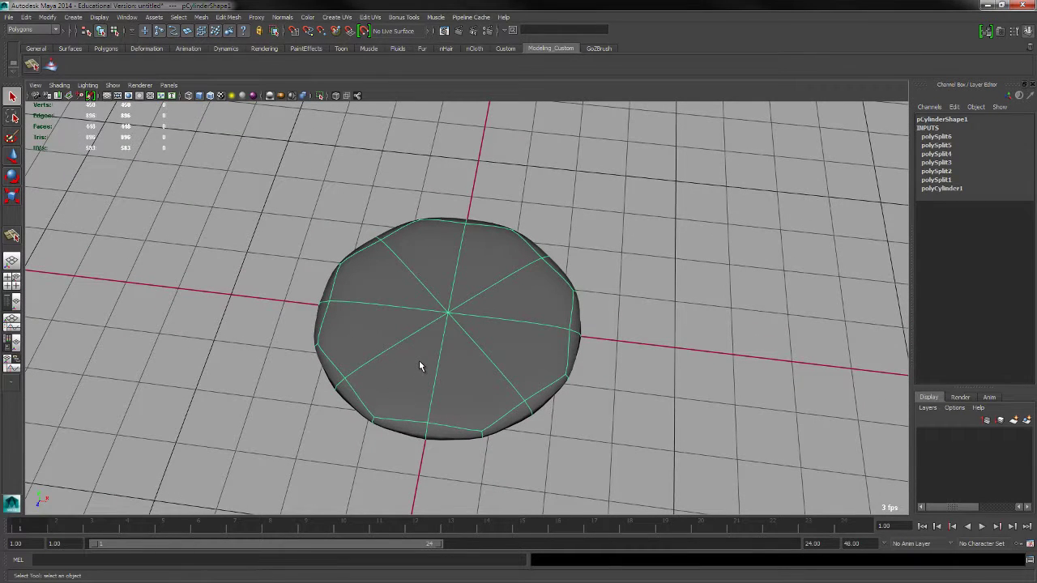
pyautogui.press('1')
# Delete the single large face that closes the underside of the disk.
pyautogui.keyDown('alt'); pyautogui.moveTo(394, 431); pyautogui.dragTo(312, 399); pyautogui.keyUp('alt')
pyautogui.keyDown('alt'); pyautogui.moveTo(312, 398); pyautogui.dragTo(376, 405, button='right'); pyautogui.keyUp('alt')
pyautogui.keyDown('alt'); pyautogui.moveTo(376, 404); pyautogui.dragTo(375, 375, button='middle'); pyautogui.keyUp('alt')
pyautogui.keyDown('alt'); pyautogui.moveTo(342, 437); pyautogui.dragTo(307, 388); pyautogui.keyUp('alt')
pyautogui.keyDown('alt'); pyautogui.moveTo(307, 389); pyautogui.dragTo(337, 421, button='right'); pyautogui.keyUp('alt')
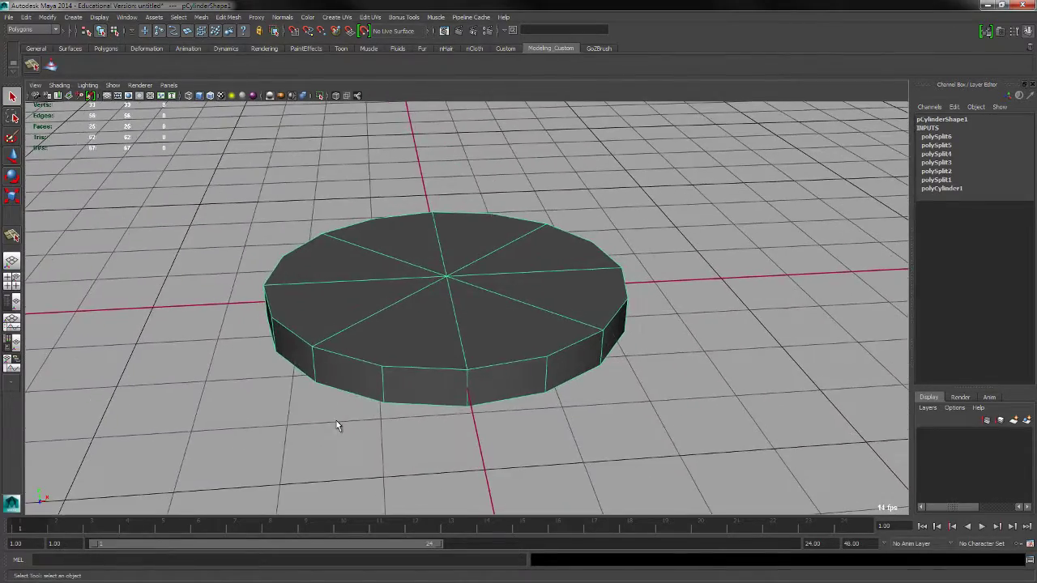
pyautogui.keyDown('alt'); pyautogui.moveTo(337, 422); pyautogui.dragTo(364, 387); pyautogui.keyUp('alt')
pyautogui.click(316, 395)
pyautogui.press('F11')
pyautogui.click(458, 311)
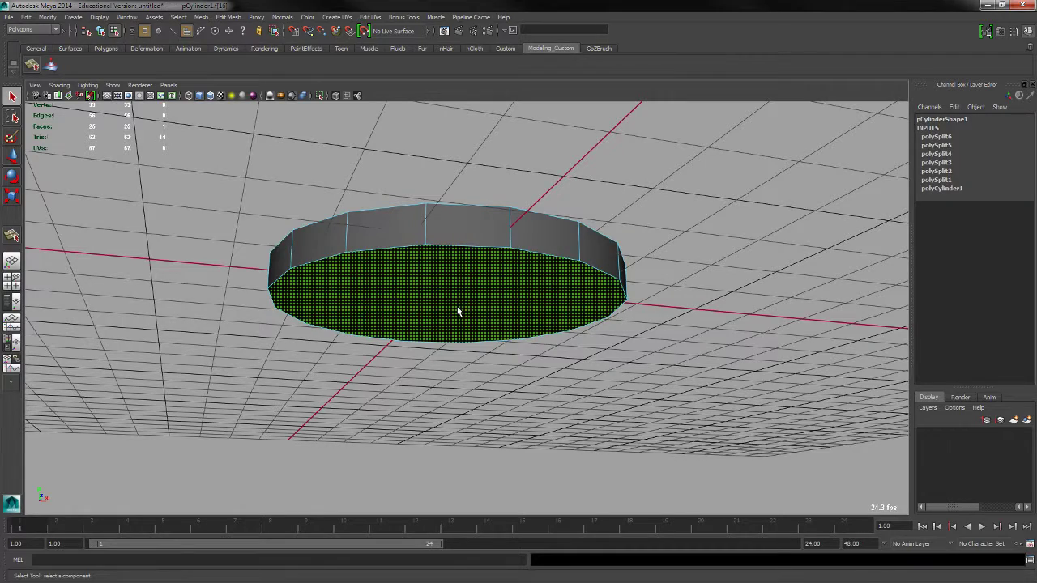
pyautogui.press('Delete')
# Scale the disk's bottom rim vertices outward into a wider ring and snap them vertically to the grid plane.
pyautogui.keyDown('alt'); pyautogui.moveTo(397, 352); pyautogui.dragTo(388, 392); pyautogui.keyUp('alt')
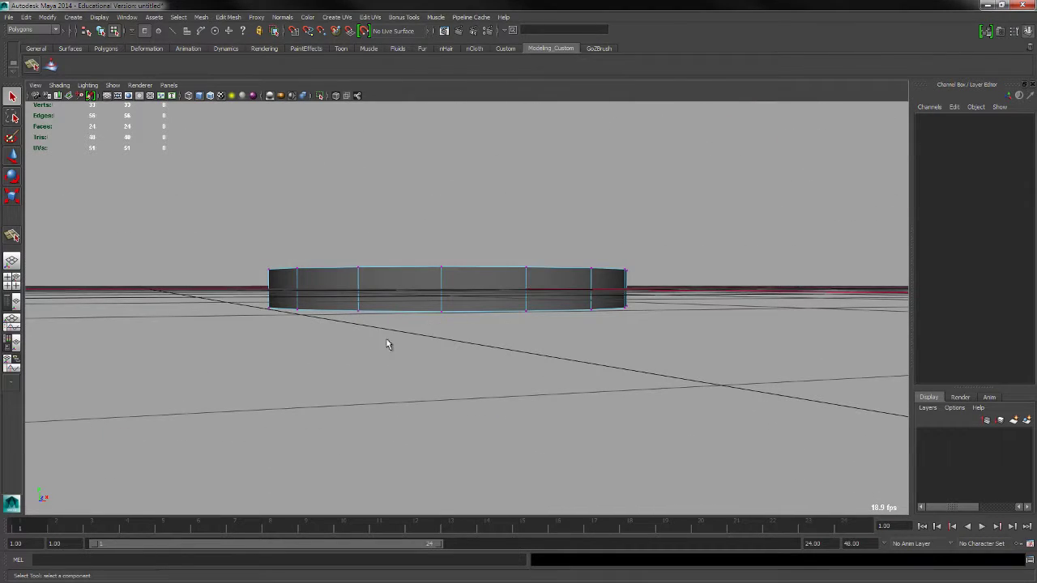
pyautogui.moveTo(198, 369); pyautogui.dragTo(651, 290)
pyautogui.keyDown('alt'); pyautogui.moveTo(646, 329); pyautogui.dragTo(632, 352); pyautogui.keyUp('alt')
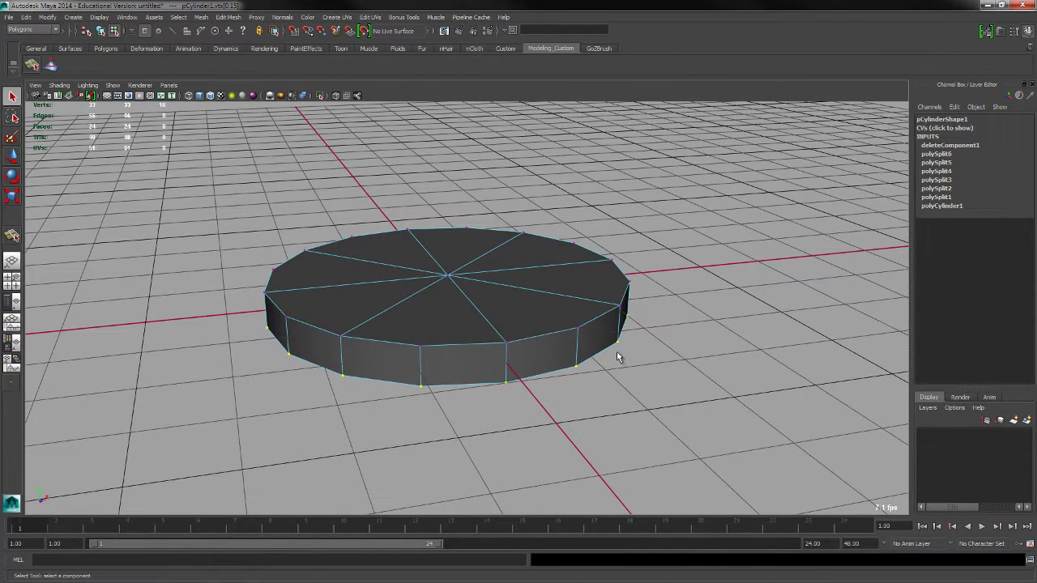
pyautogui.press('r')
pyautogui.moveTo(450, 279); pyautogui.dragTo(447, 355)
pyautogui.press('w')
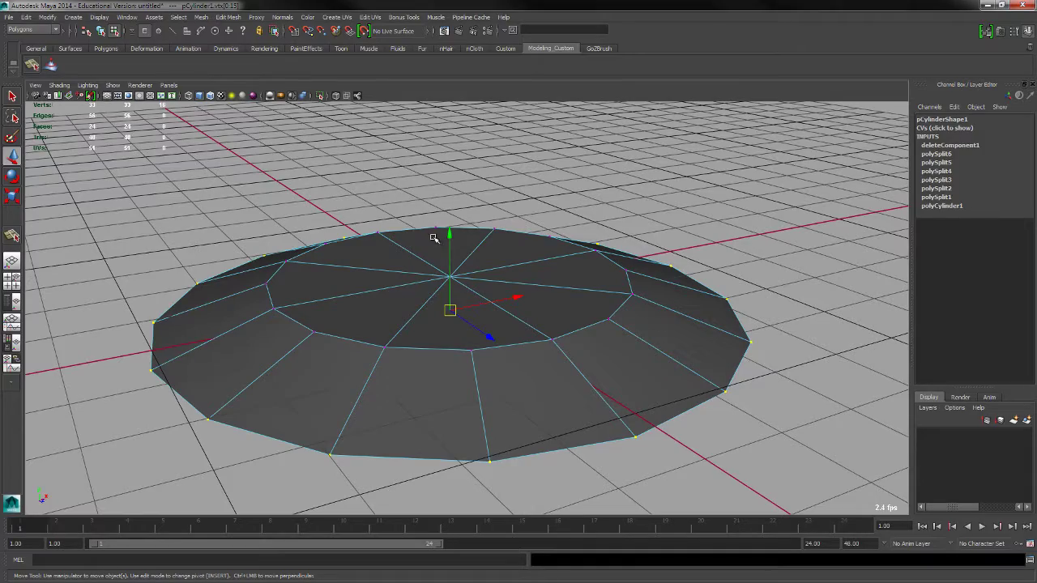
pyautogui.press('x')
pyautogui.moveTo(449, 236); pyautogui.dragTo(326, 334)
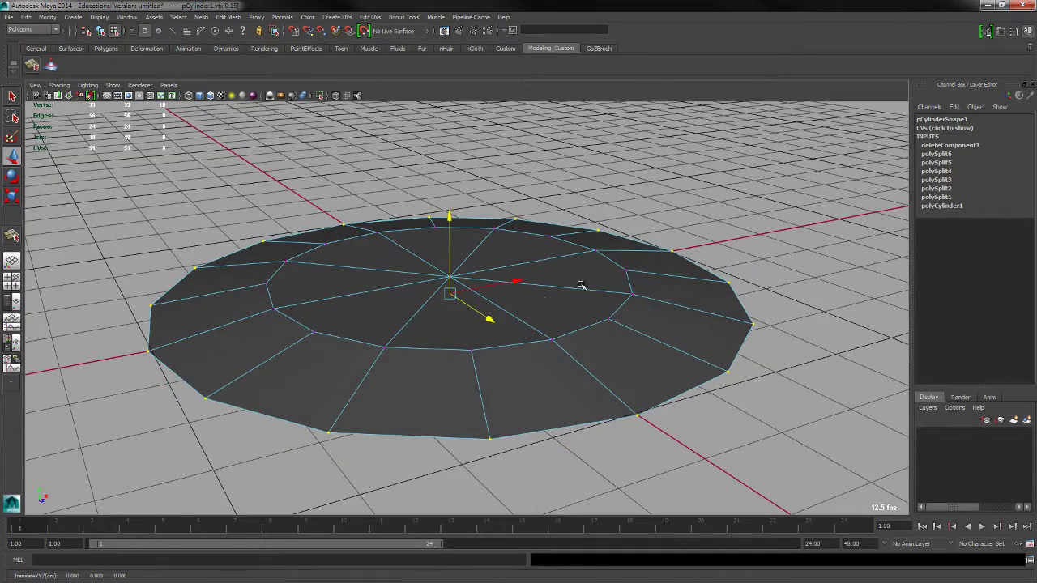
# Select the inner ring and centre vertices and snap them vertically to the grid plane to flatten the mesh.
pyautogui.keyDown('alt'); pyautogui.moveTo(581, 286); pyautogui.dragTo(389, 245, button='right'); pyautogui.keyUp('alt')
pyautogui.keyDown('alt'); pyautogui.moveTo(389, 246); pyautogui.dragTo(446, 274); pyautogui.keyUp('alt')
pyautogui.keyDown('alt'); pyautogui.moveTo(507, 266); pyautogui.dragTo(415, 249, button='right'); pyautogui.keyUp('alt')
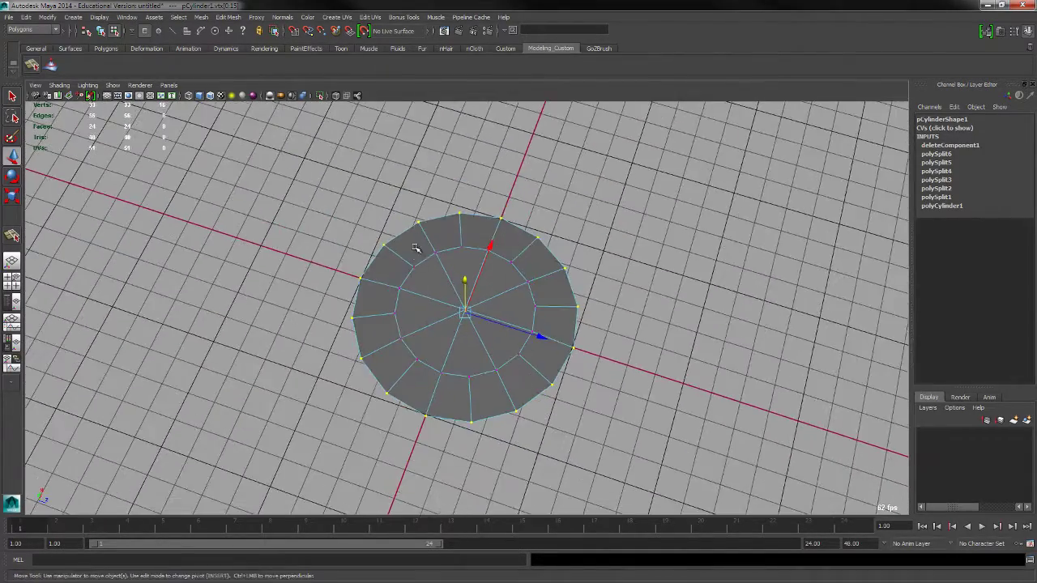
pyautogui.moveTo(407, 239); pyautogui.dragTo(513, 305)
pyautogui.keyDown('shift'); pyautogui.moveTo(396, 273); pyautogui.dragTo(448, 354); pyautogui.keyUp('shift')
pyautogui.keyDown('ctrl'); pyautogui.keyDown('shift'); pyautogui.moveTo(398, 302); pyautogui.dragTo(497, 390); pyautogui.keyUp('shift'); pyautogui.keyUp('ctrl')
pyautogui.keyDown('ctrl'); pyautogui.keyDown('shift'); pyautogui.moveTo(501, 265); pyautogui.dragTo(558, 328); pyautogui.keyUp('shift'); pyautogui.keyUp('ctrl')
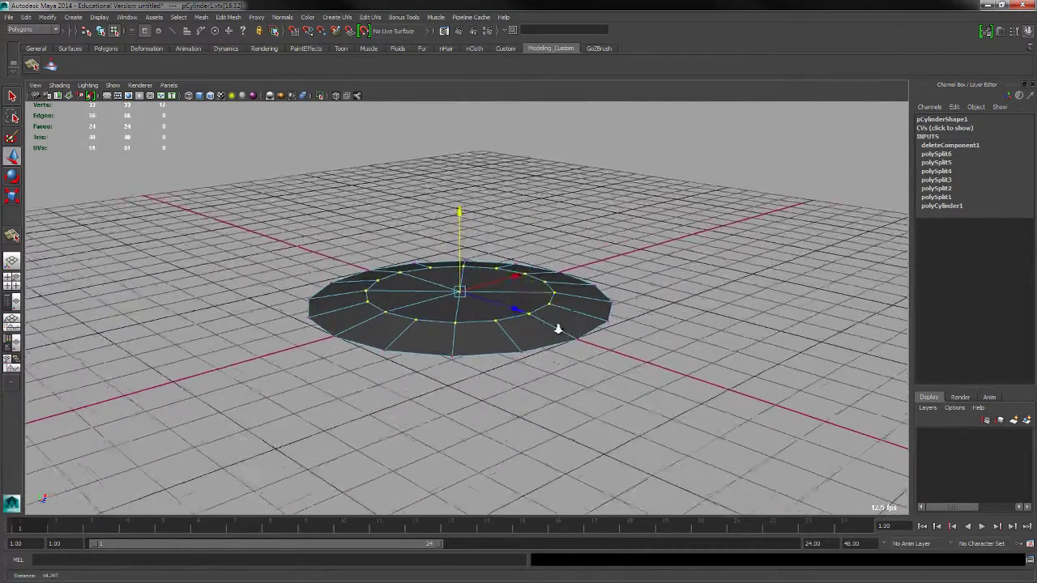
pyautogui.keyDown('alt'); pyautogui.moveTo(558, 328); pyautogui.dragTo(528, 300, button='right'); pyautogui.keyUp('alt')
pyautogui.keyDown('alt'); pyautogui.moveTo(528, 300); pyautogui.dragTo(539, 320, button='middle'); pyautogui.keyUp('alt')
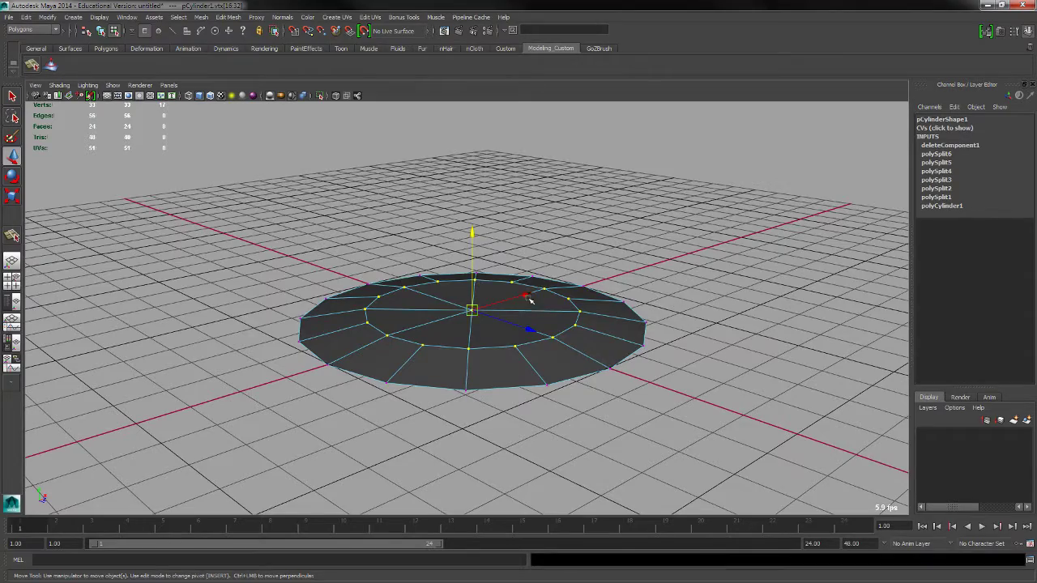
pyautogui.moveTo(531, 302)
pyautogui.keyDown('alt'); pyautogui.mouseDown()
pyautogui.moveTo(567, 359)
pyautogui.moveTo(556, 327)
pyautogui.moveTo(530, 312)
pyautogui.mouseUp(); pyautogui.keyUp('alt')
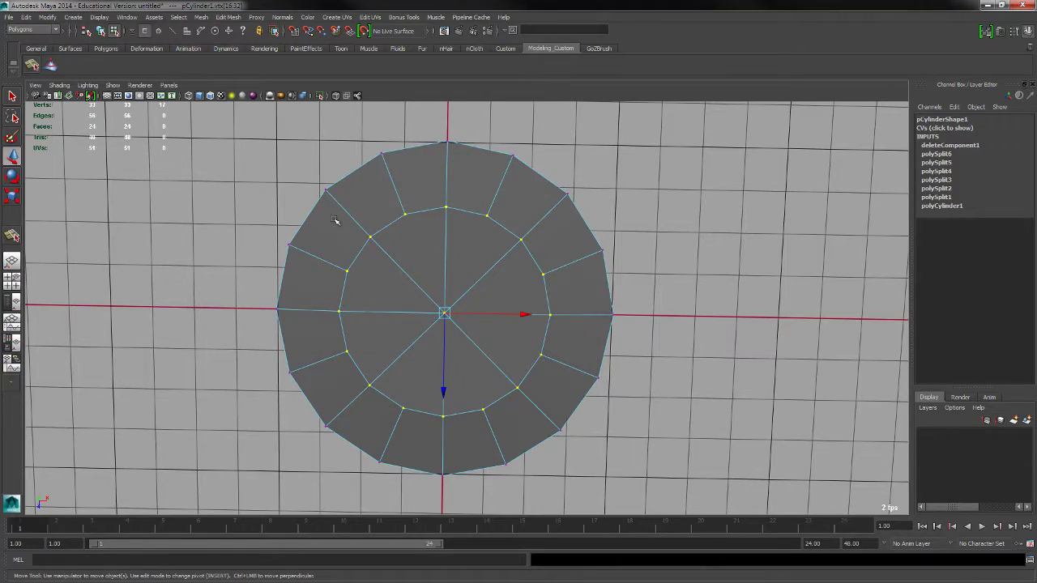
pyautogui.keyDown('alt'); pyautogui.moveTo(466, 346); pyautogui.dragTo(481, 293); pyautogui.keyUp('alt')
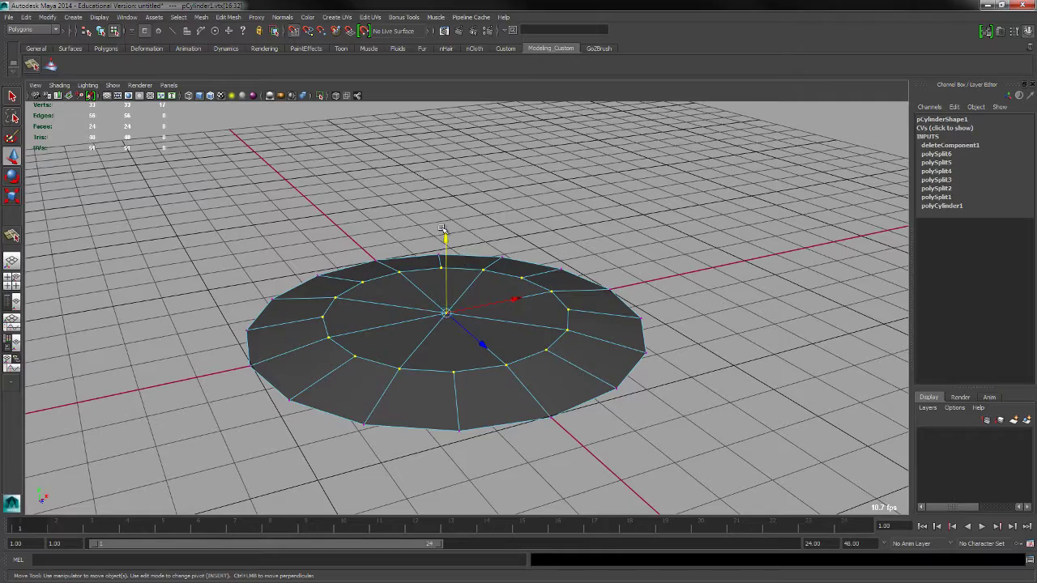
pyautogui.moveTo(445, 237); pyautogui.dragTo(427, 288)
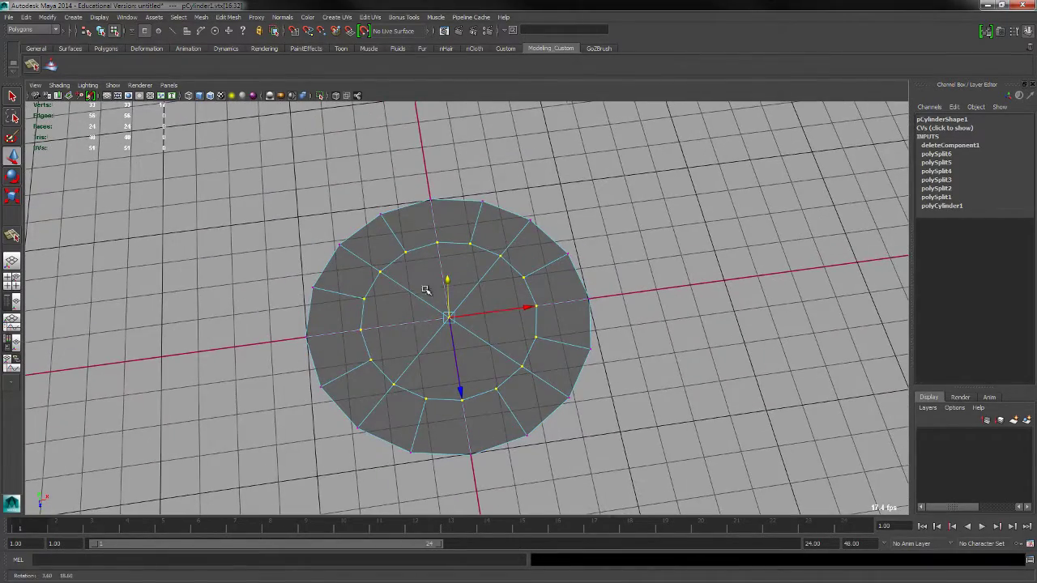
# Snap the four diagonal outer vertices outward to grid points, 16 units from the centre along X and Z, as square corners.
pyautogui.click(342, 246)
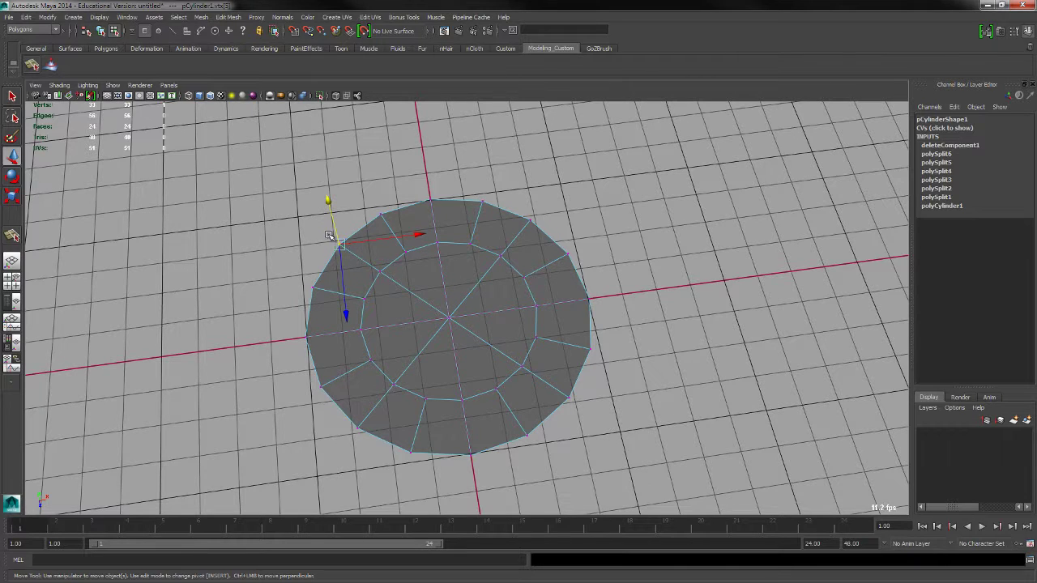
pyautogui.moveTo(343, 246); pyautogui.dragTo(300, 219)
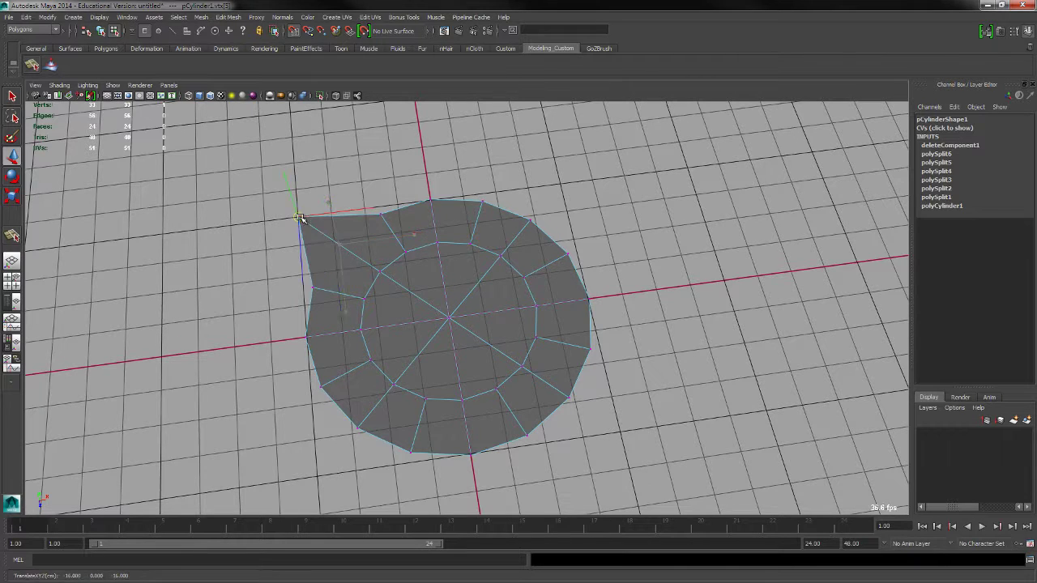
pyautogui.click(528, 219)
pyautogui.moveTo(528, 219); pyautogui.dragTo(560, 185)
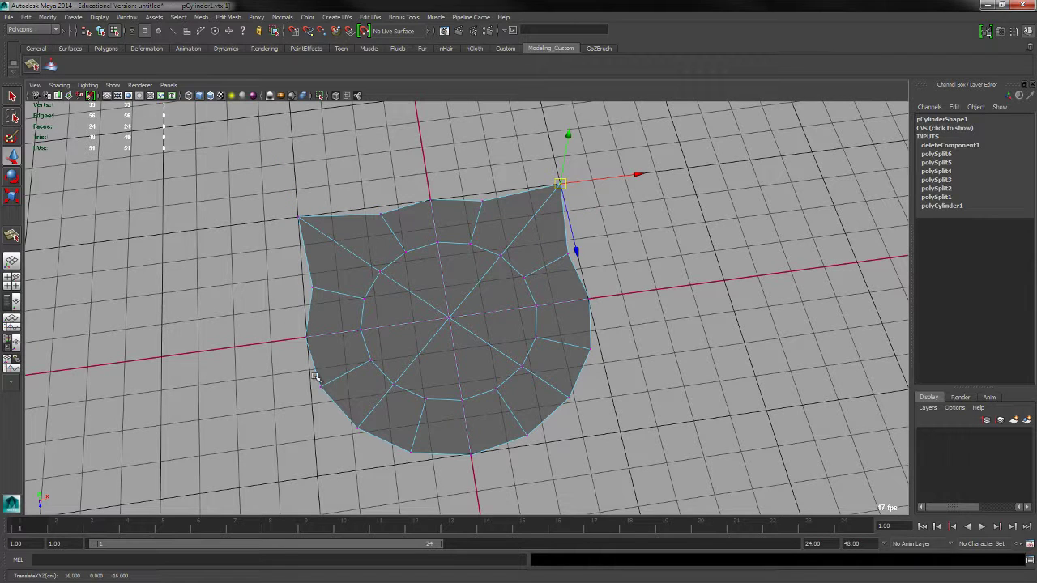
pyautogui.click(358, 428)
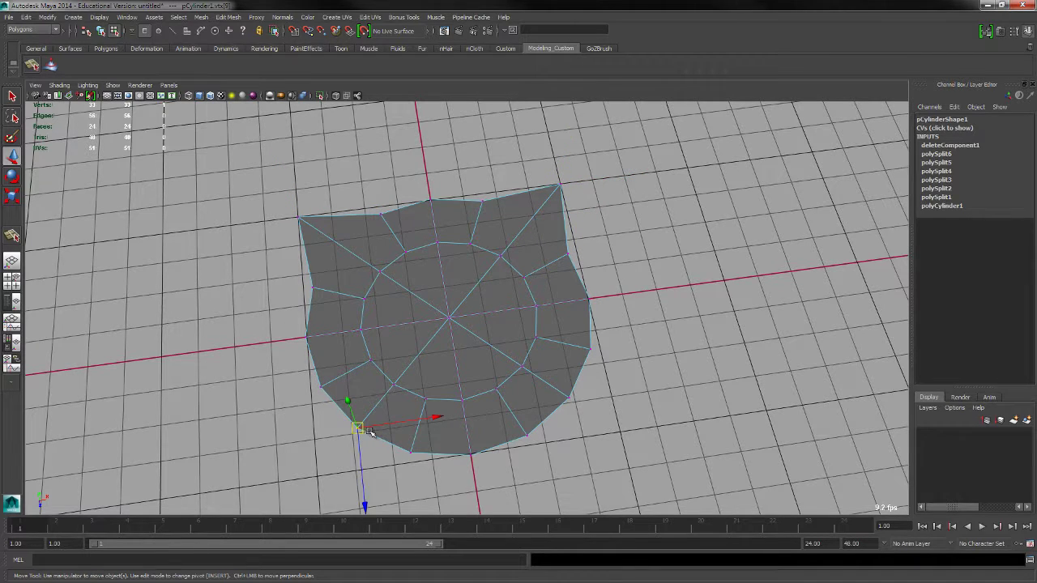
pyautogui.moveTo(357, 428); pyautogui.dragTo(321, 475)
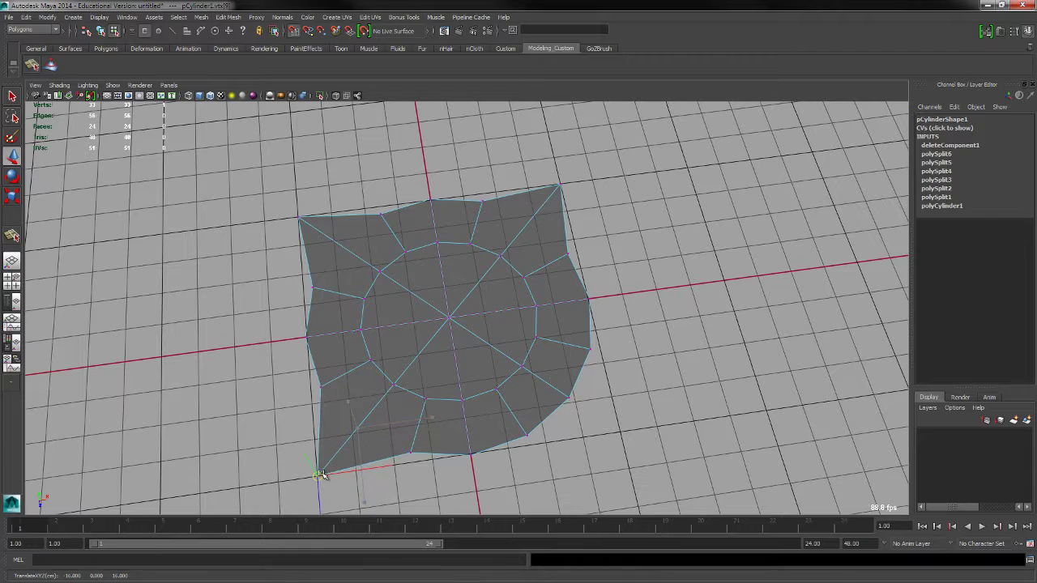
pyautogui.moveTo(559, 390); pyautogui.dragTo(597, 428)
pyautogui.moveTo(570, 398); pyautogui.dragTo(621, 432)
# Align the two vertices beside the midpoint on the front and left sides with the square's straight edges using grid snapping.
pyautogui.moveTo(403, 438); pyautogui.dragTo(440, 477)
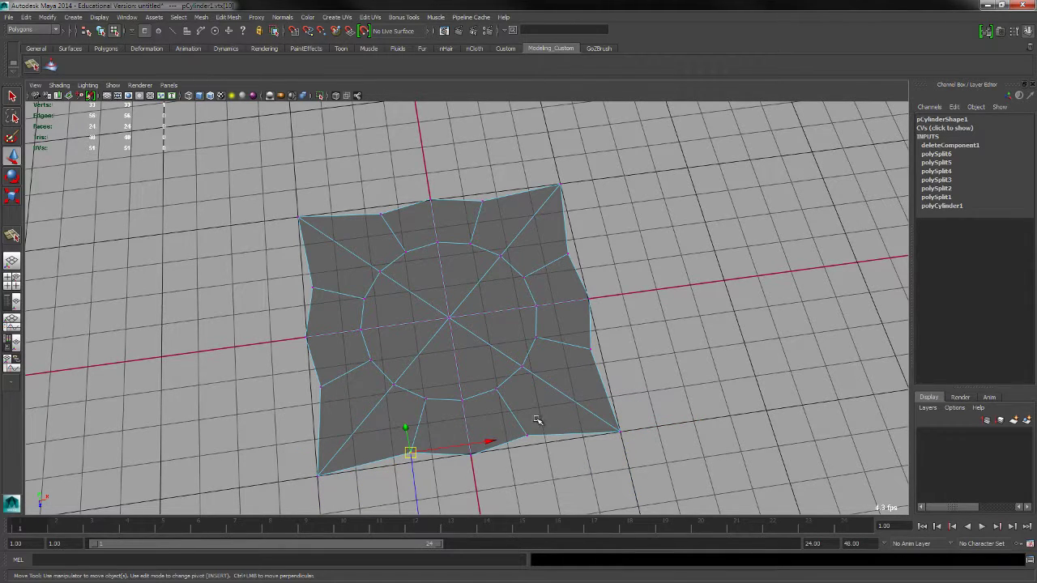
pyautogui.keyDown('shift'); pyautogui.click(527, 435); pyautogui.keyUp('shift')
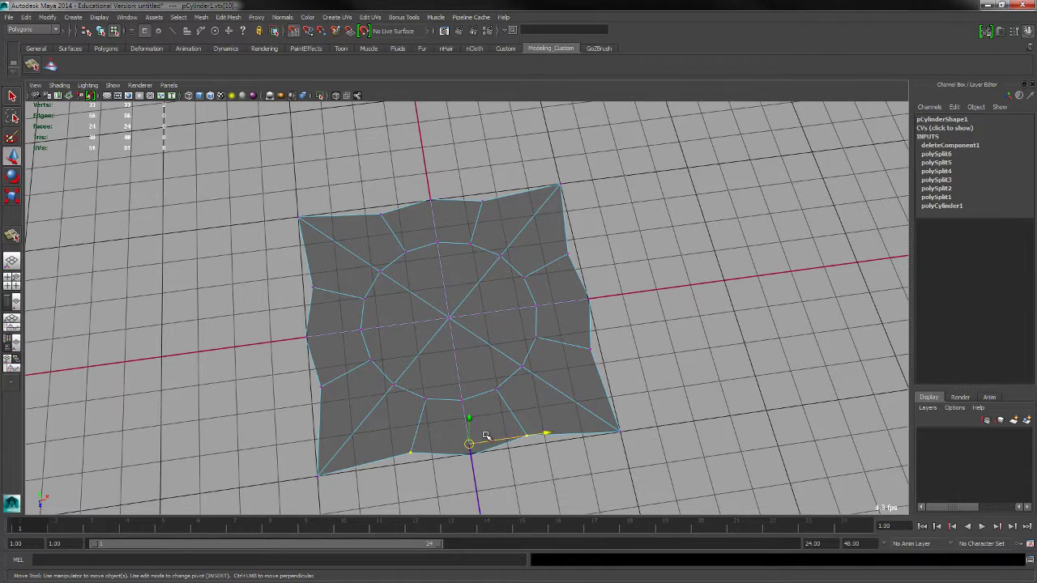
pyautogui.keyDown('alt'); pyautogui.moveTo(468, 438); pyautogui.dragTo(539, 426); pyautogui.keyUp('alt')
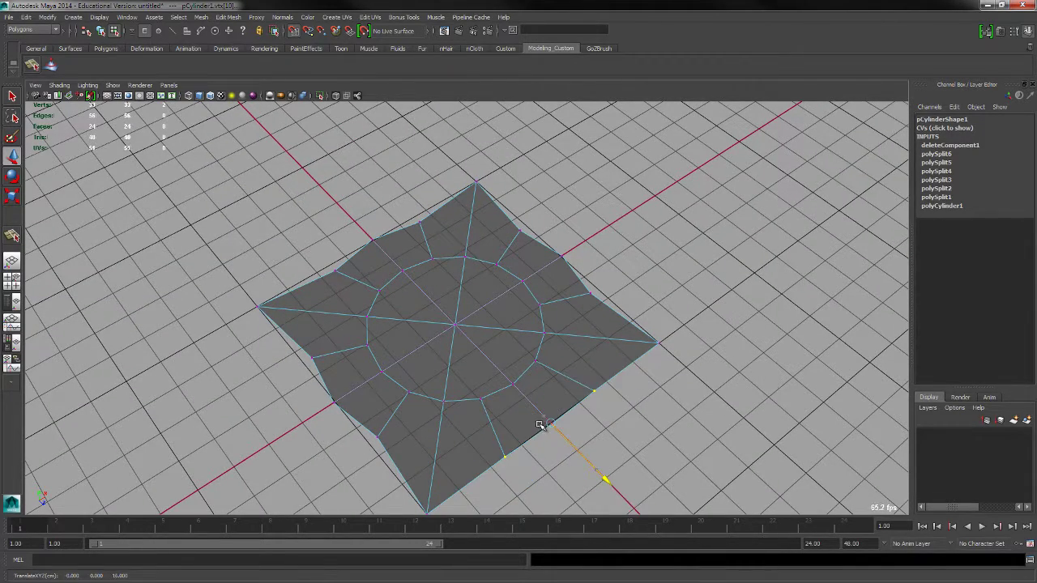
pyautogui.keyDown('alt'); pyautogui.moveTo(418, 425); pyautogui.dragTo(300, 359); pyautogui.keyUp('alt')
pyautogui.click(314, 365)
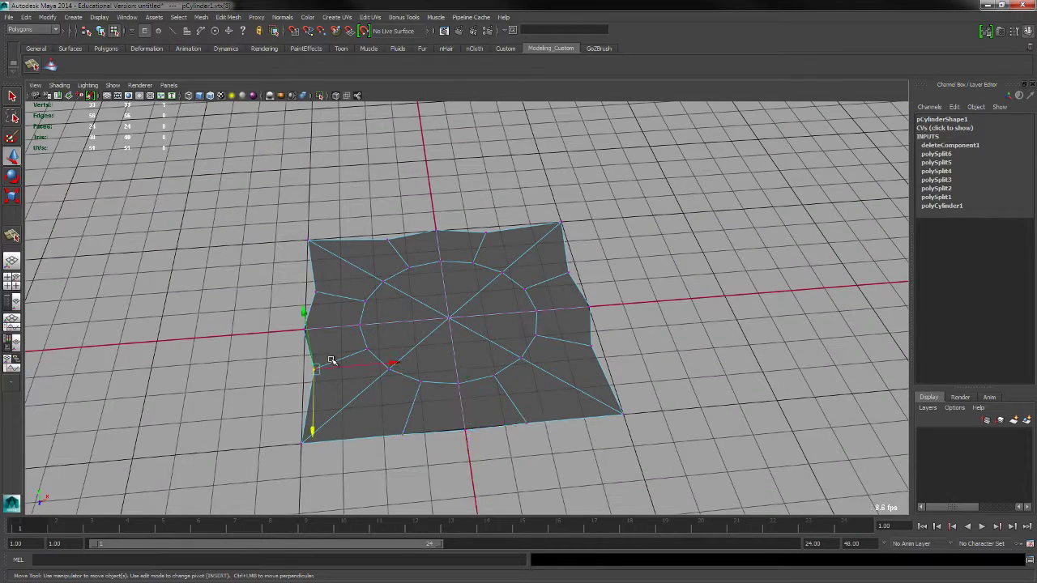
pyautogui.keyDown('shift'); pyautogui.moveTo(304, 270); pyautogui.dragTo(311, 333); pyautogui.keyUp('shift')
pyautogui.press('x')
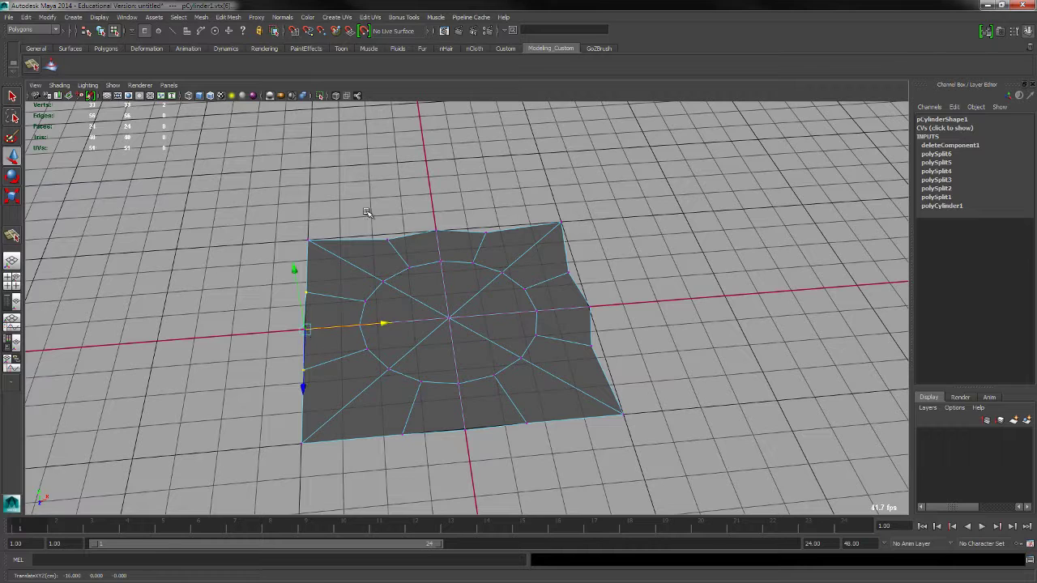
# Align the two vertices beside the midpoint on the back and right sides with the square's straight edges using grid snapping.
pyautogui.moveTo(369, 217); pyautogui.dragTo(420, 252)
pyautogui.keyDown('shift'); pyautogui.moveTo(460, 208); pyautogui.dragTo(499, 243); pyautogui.keyUp('shift')
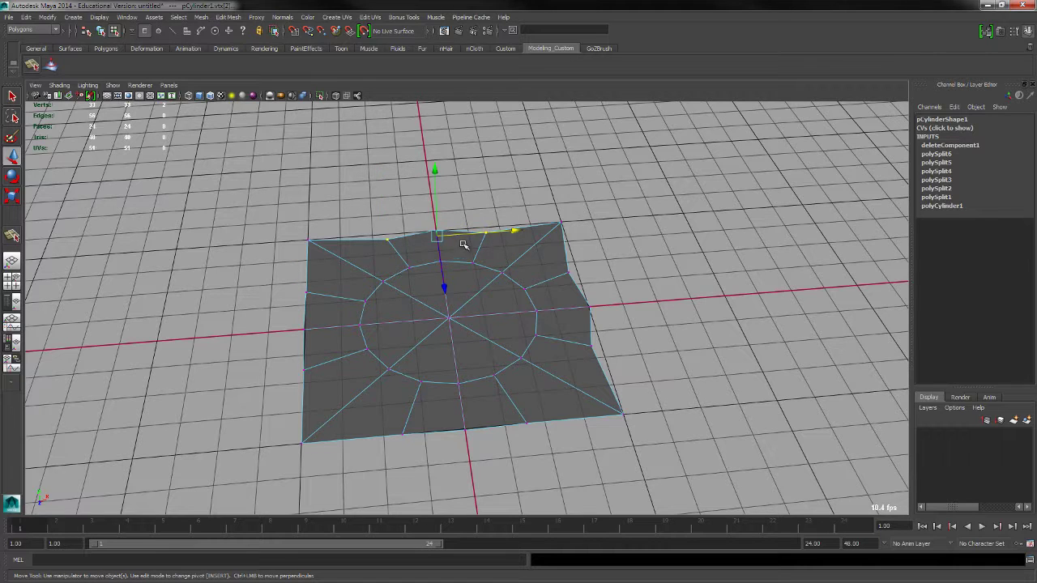
pyautogui.keyDown('alt'); pyautogui.moveTo(435, 243); pyautogui.dragTo(390, 225); pyautogui.keyUp('alt')
pyautogui.press('x')
pyautogui.moveTo(540, 228); pyautogui.dragTo(577, 227)
pyautogui.press('x')
pyautogui.moveTo(581, 312); pyautogui.dragTo(619, 314)
pyautogui.press('x')
# Snap the middle vertex of each of the four outer sides to the grid line running along the square's edge.
pyautogui.click(699, 335)
pyautogui.keyDown('alt'); pyautogui.moveTo(602, 381); pyautogui.dragTo(581, 375); pyautogui.keyUp('alt')
pyautogui.moveTo(300, 346); pyautogui.dragTo(342, 348)
pyautogui.keyDown('alt'); pyautogui.moveTo(407, 394); pyautogui.dragTo(405, 364); pyautogui.keyUp('alt')
pyautogui.moveTo(423, 196); pyautogui.dragTo(436, 214)
pyautogui.press('x')
pyautogui.moveTo(579, 288); pyautogui.dragTo(595, 310)
pyautogui.press('x')
pyautogui.moveTo(457, 434)
pyautogui.mouseDown()
pyautogui.moveTo(469, 468)
pyautogui.moveTo(463, 451)
pyautogui.mouseUp()
pyautogui.press('x')
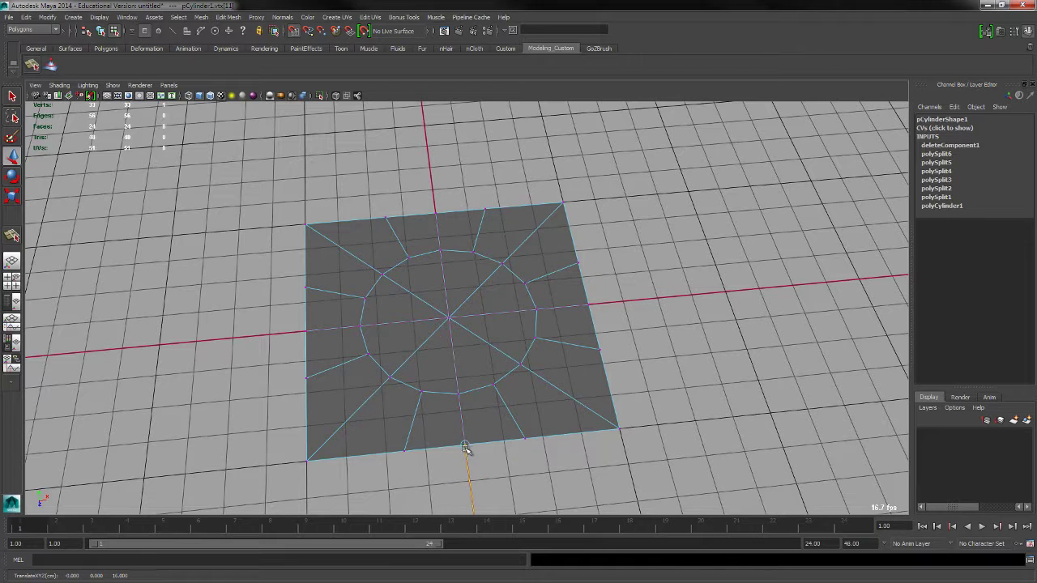
pyautogui.keyDown('alt'); pyautogui.moveTo(335, 470); pyautogui.dragTo(444, 423); pyautogui.keyUp('alt')
pyautogui.keyDown('alt'); pyautogui.moveTo(444, 423); pyautogui.dragTo(362, 407, button='middle'); pyautogui.keyUp('alt')
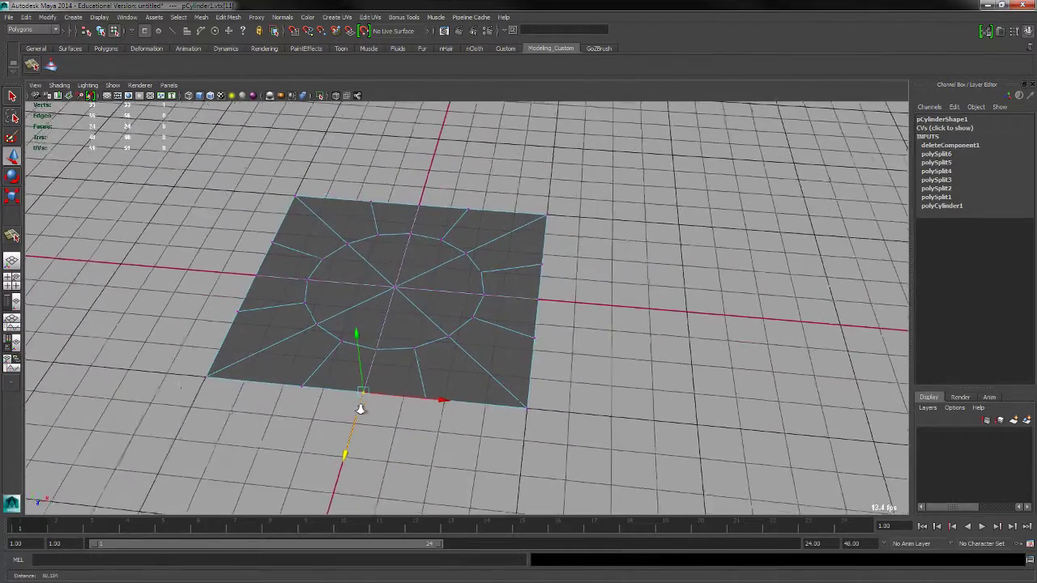
# Select all faces inside the central circle and extrude them inward and about 0.43 downward.
pyautogui.keyDown('alt'); pyautogui.moveTo(361, 407); pyautogui.dragTo(393, 424, button='right'); pyautogui.keyUp('alt')
pyautogui.keyDown('alt'); pyautogui.moveTo(393, 424); pyautogui.dragTo(406, 438); pyautogui.keyUp('alt')
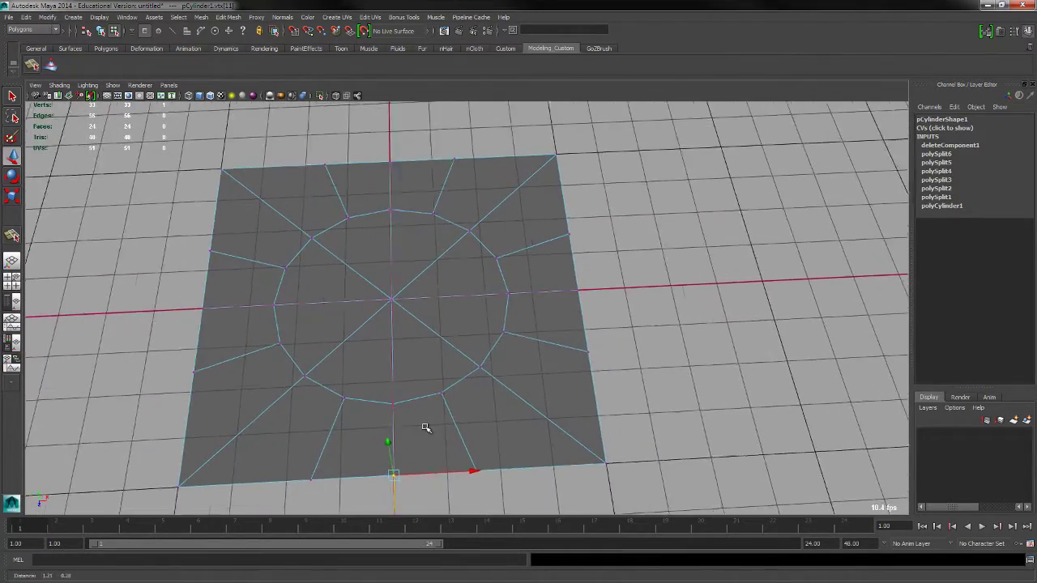
pyautogui.keyDown('alt'); pyautogui.moveTo(426, 428); pyautogui.dragTo(438, 434, button='middle'); pyautogui.keyUp('alt')
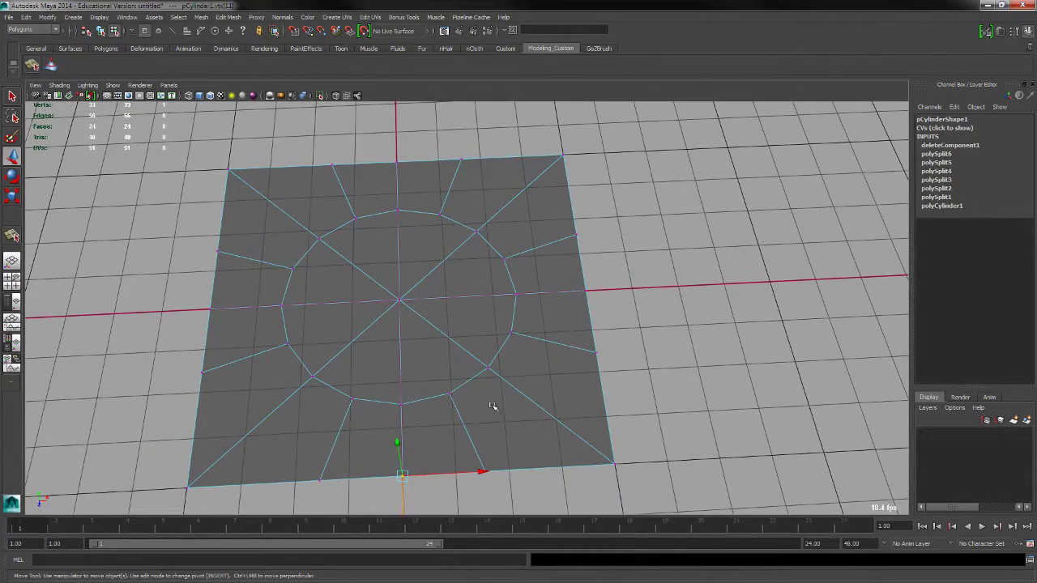
pyautogui.press('F11')
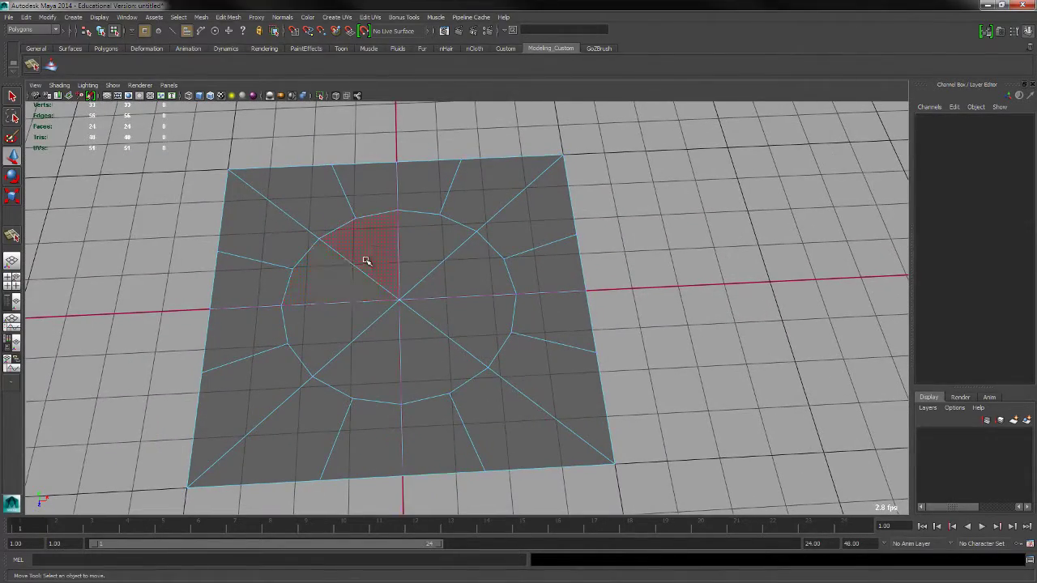
pyautogui.moveTo(366, 261); pyautogui.dragTo(440, 358)
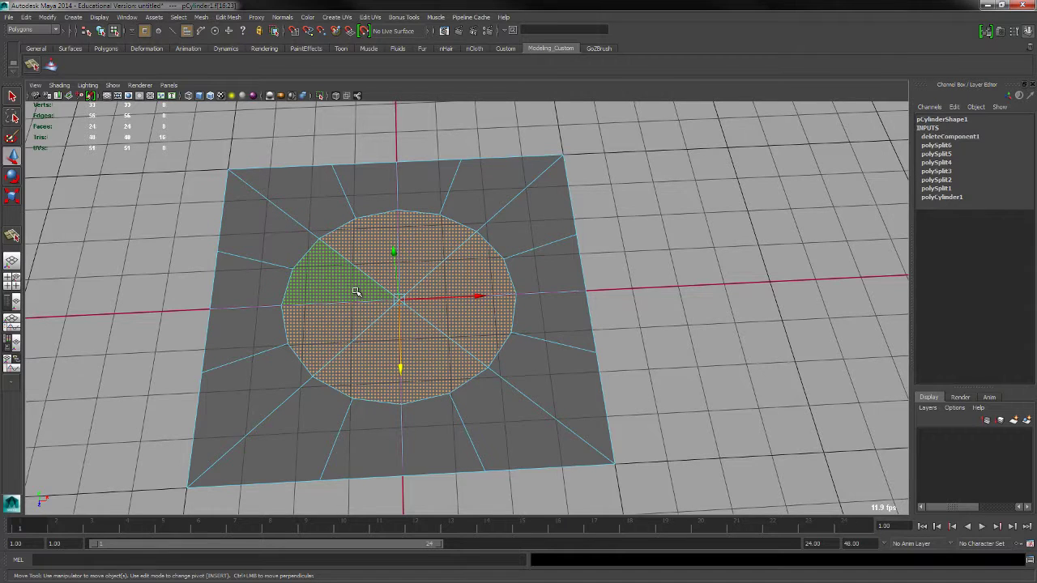
pyautogui.keyDown('shift'); pyautogui.moveTo(355, 292); pyautogui.dragTo(360, 316, button='right'); pyautogui.keyUp('shift')
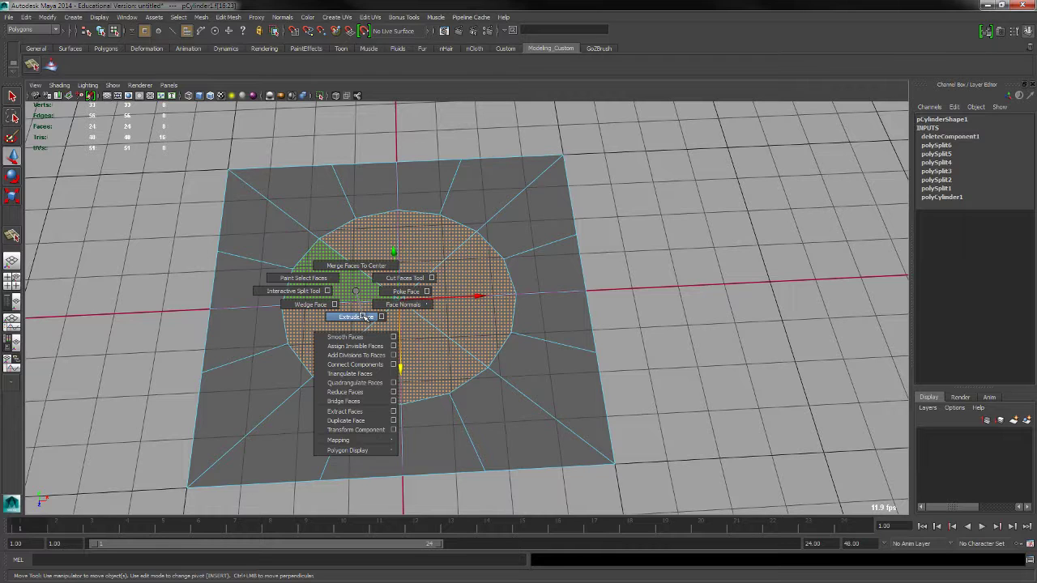
pyautogui.keyDown('shift'); pyautogui.moveTo(366, 316); pyautogui.dragTo(366, 316, button='right'); pyautogui.keyUp('shift')
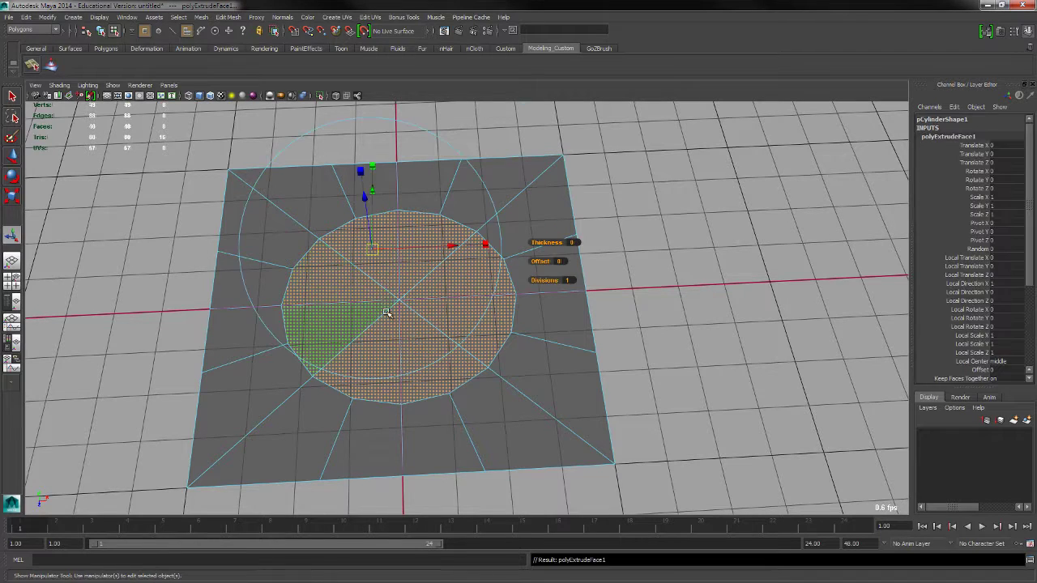
pyautogui.moveTo(541, 261); pyautogui.dragTo(548, 262)
pyautogui.keyDown('alt'); pyautogui.moveTo(418, 227); pyautogui.dragTo(394, 267); pyautogui.keyUp('alt')
# Extrude the circular faces again with an offset of 0.5 and lower them by about 0.49.
pyautogui.hotkey('ctrl', 'e')
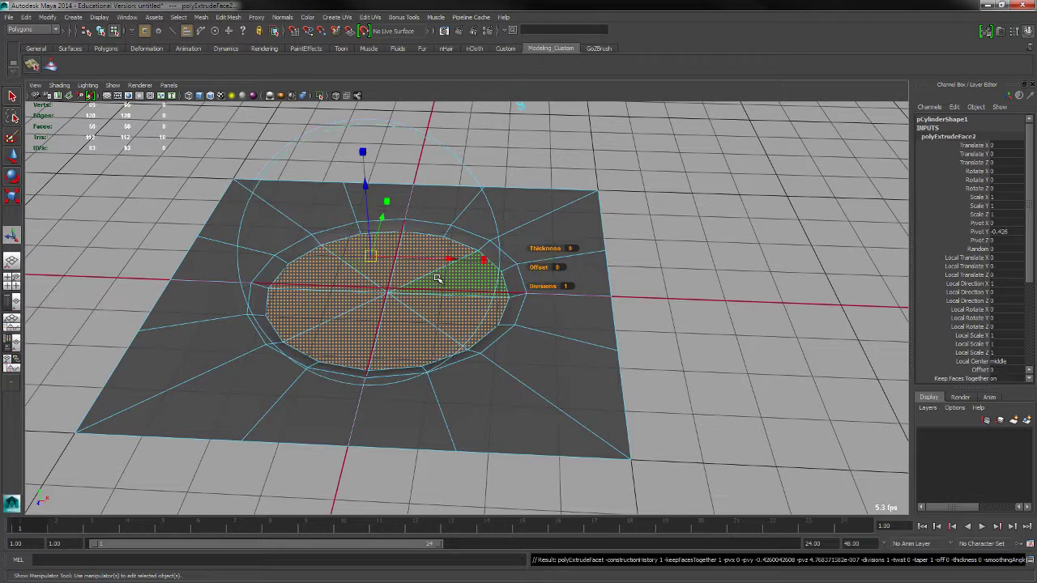
pyautogui.keyDown('alt'); pyautogui.moveTo(413, 304); pyautogui.dragTo(525, 268); pyautogui.keyUp('alt')
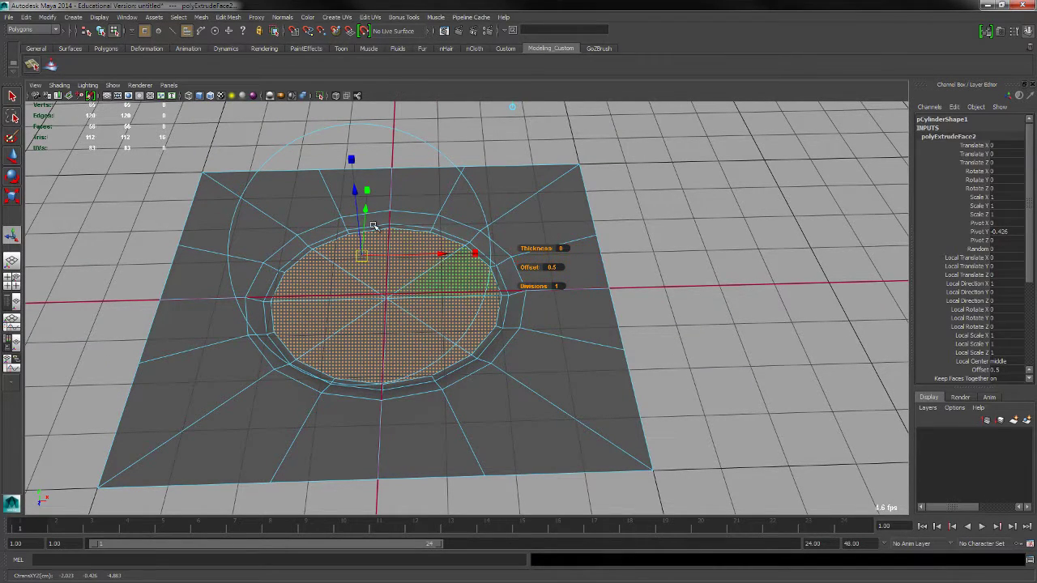
pyautogui.moveTo(364, 197); pyautogui.dragTo(383, 242)
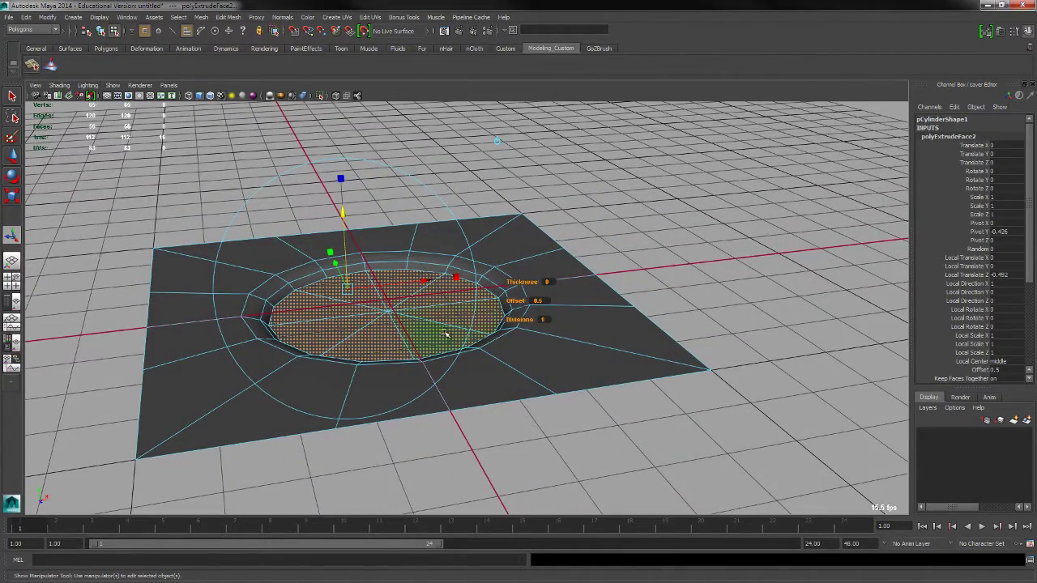
# Extrude the recessed faces with an offset of 0.8 and sink them about 1.8 deeper.
pyautogui.hotkey('ctrl', 'e')
pyautogui.moveTo(523, 301); pyautogui.dragTo(551, 300)
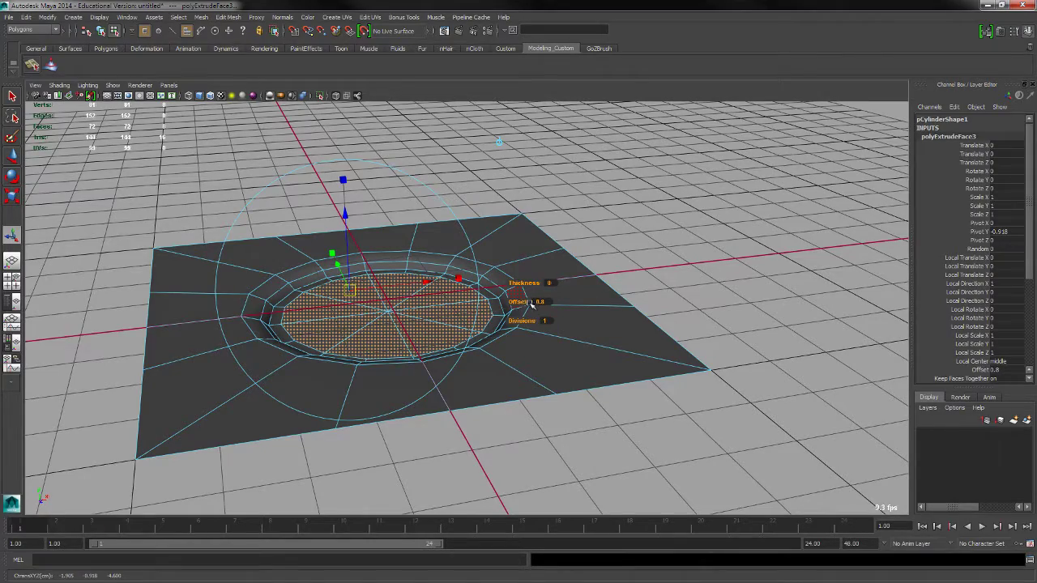
pyautogui.moveTo(345, 216); pyautogui.dragTo(370, 263)
pyautogui.keyDown('alt'); pyautogui.moveTo(370, 263); pyautogui.dragTo(442, 306, button='right'); pyautogui.keyUp('alt')
# Extrude the floor faces of the recess with an offset of 0.6 to leave a narrow ring.
pyautogui.hotkey('ctrl', 'e')
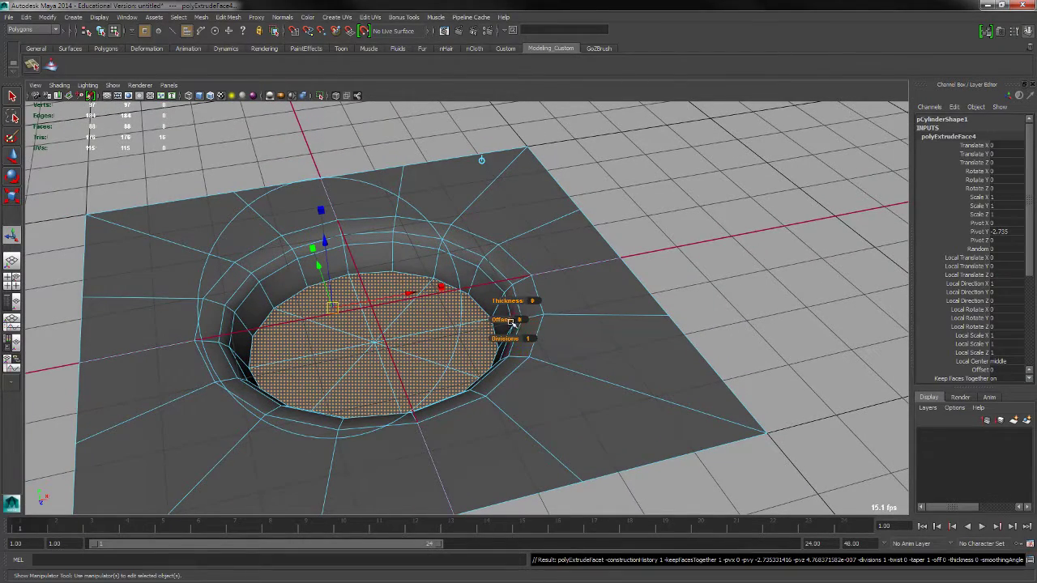
pyautogui.moveTo(520, 321); pyautogui.dragTo(510, 320)
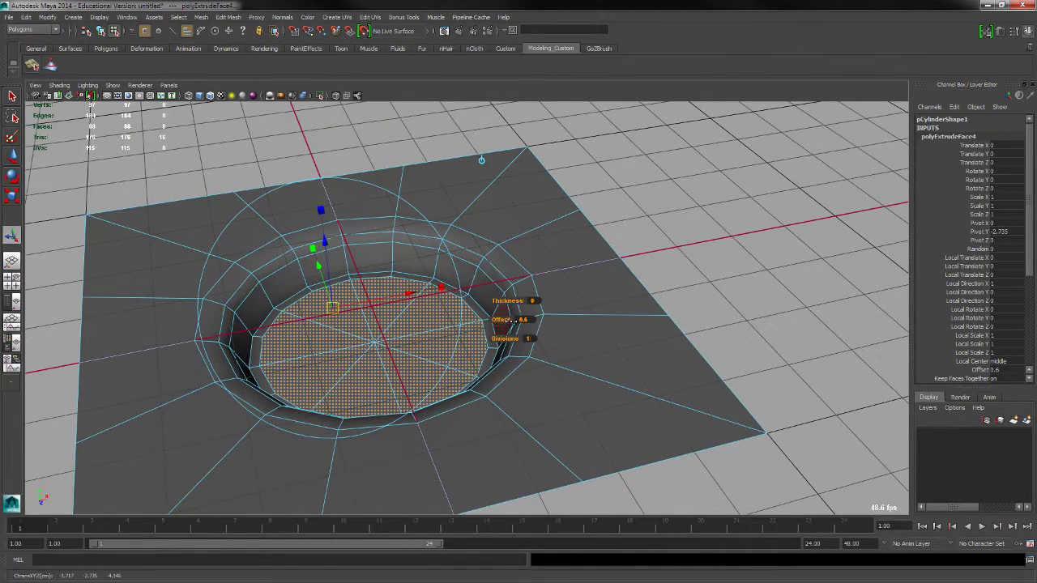
pyautogui.keyDown('alt'); pyautogui.moveTo(376, 323); pyautogui.dragTo(375, 322); pyautogui.keyUp('alt')
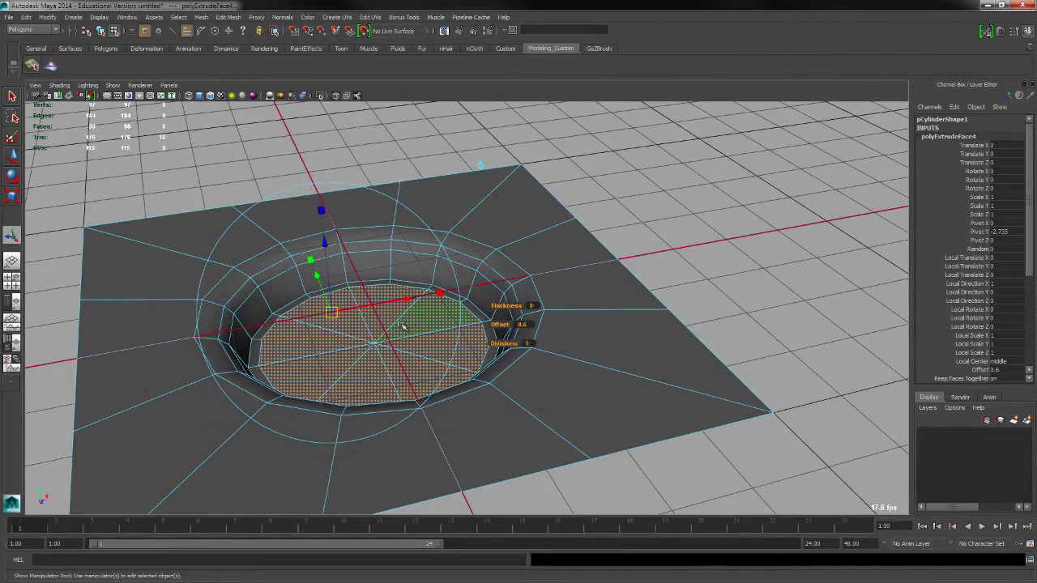
# Extrude the inner floor faces about 2.65 upward into a central plug and taper its top inward.
pyautogui.hotkey('ctrl', 'e')
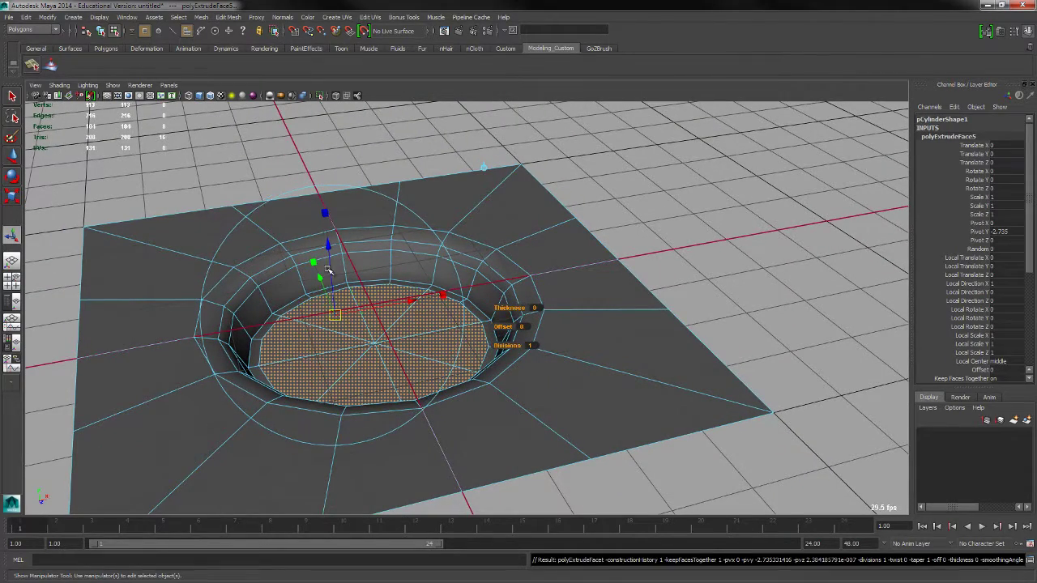
pyautogui.moveTo(330, 254); pyautogui.dragTo(357, 292)
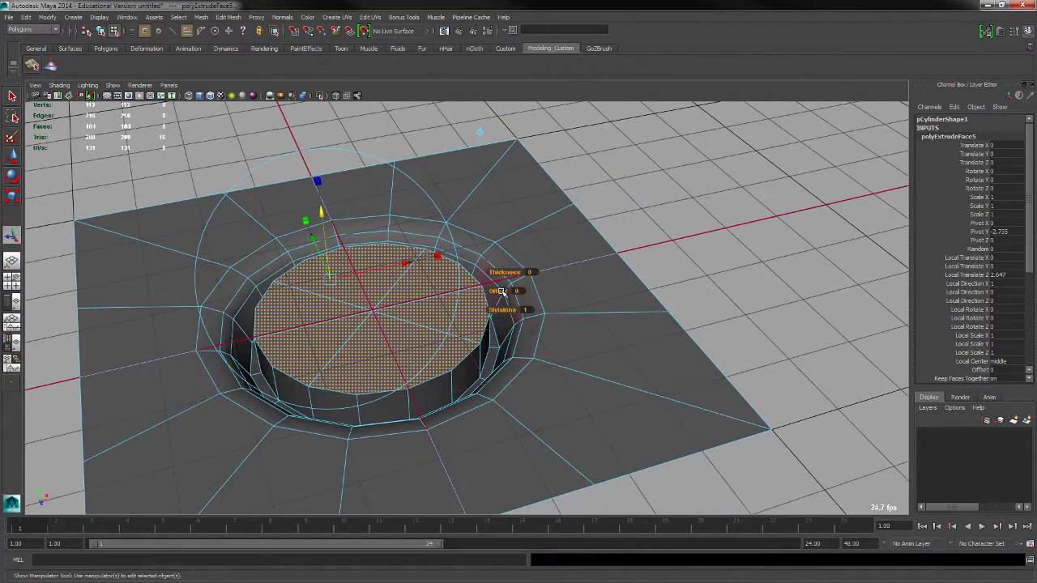
pyautogui.moveTo(502, 292)
pyautogui.mouseDown()
pyautogui.moveTo(513, 290)
pyautogui.moveTo(474, 326)
pyautogui.moveTo(504, 296)
pyautogui.mouseUp()
# Round the plug's top with two extrusions: offset 0.7 raised about 0.42, and offset 1.4 raised about 0.26.
pyautogui.hotkey('ctrl', 'e')
pyautogui.moveTo(329, 222); pyautogui.dragTo(350, 231)
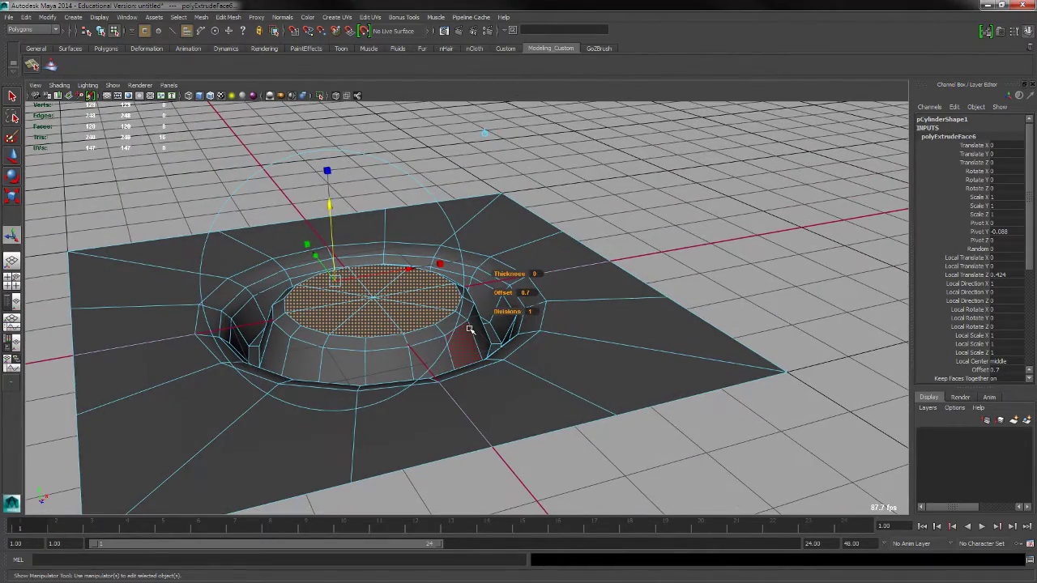
pyautogui.hotkey('ctrl', 'e')
pyautogui.moveTo(509, 297); pyautogui.dragTo(518, 295)
pyautogui.moveTo(335, 209); pyautogui.dragTo(342, 248)
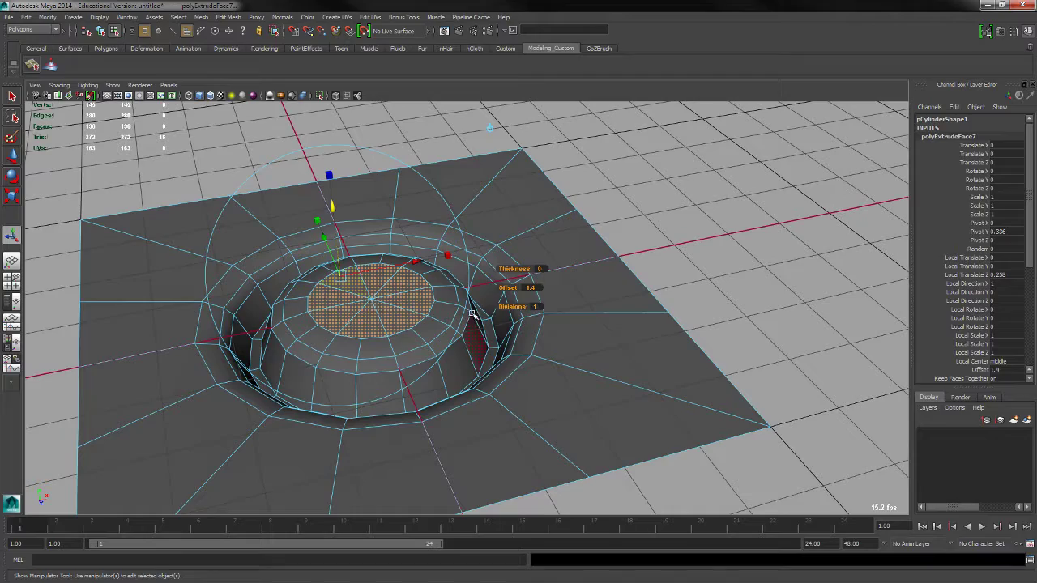
# Extrude the plug's top faces with an offset of 2.3, return to object mode and deselect the mesh.
pyautogui.hotkey('ctrl', 'e')
pyautogui.moveTo(521, 295); pyautogui.dragTo(531, 298)
pyautogui.keyDown('alt'); pyautogui.moveTo(509, 333); pyautogui.dragTo(489, 348); pyautogui.keyUp('alt')
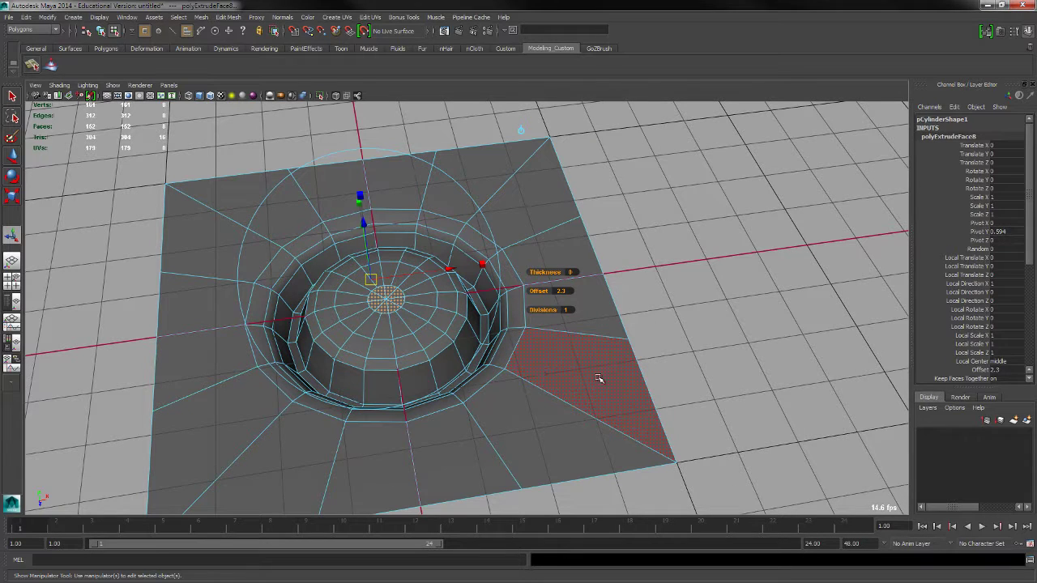
pyautogui.press('F8')
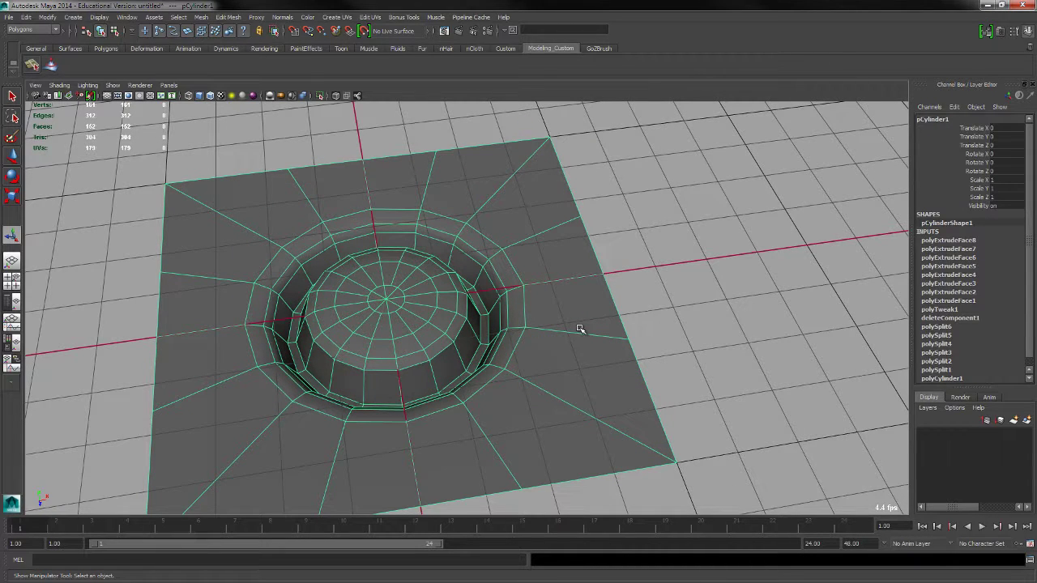
pyautogui.click(725, 368)
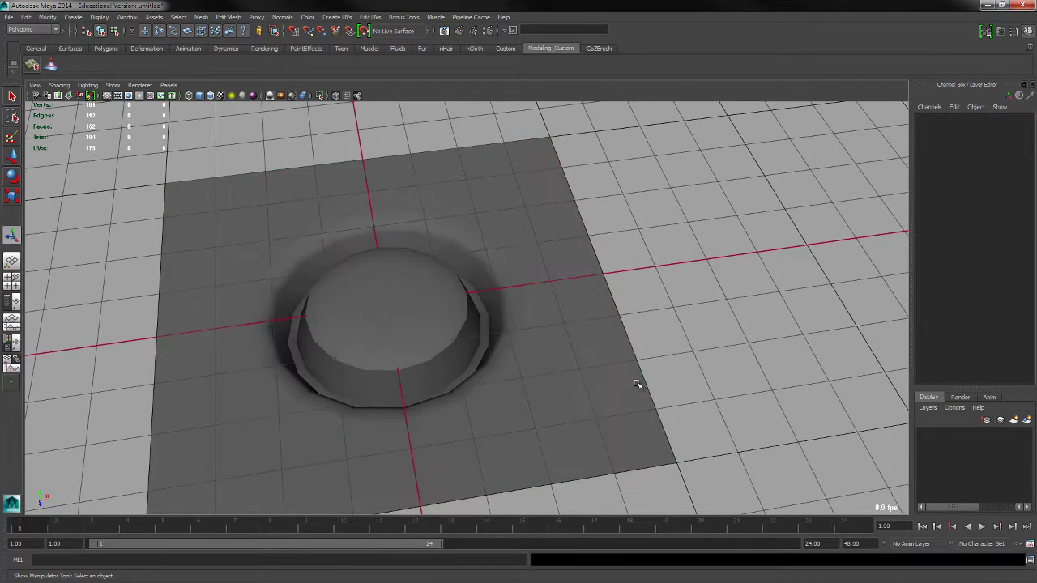
# Preview the mesh in smooth display to check its shape, and switch back to the unsmoothed display.
pyautogui.keyDown('alt'); pyautogui.moveTo(637, 382); pyautogui.dragTo(604, 381); pyautogui.keyUp('alt')
pyautogui.click(487, 368)
pyautogui.press('3')
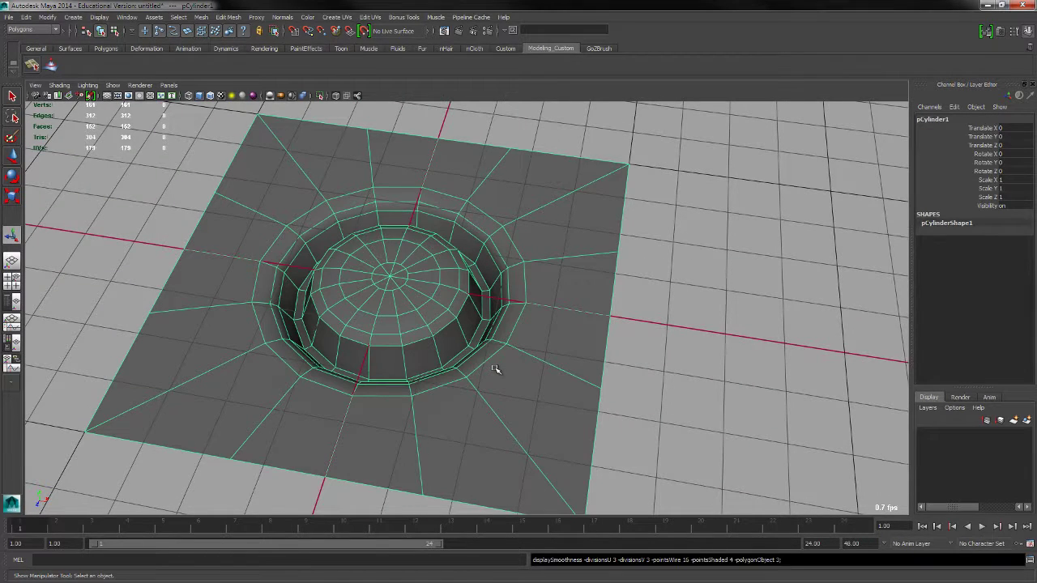
pyautogui.click(715, 388)
pyautogui.moveTo(440, 391)
pyautogui.keyDown('alt'); pyautogui.mouseDown()
pyautogui.moveTo(453, 406)
pyautogui.moveTo(447, 389)
pyautogui.moveTo(373, 359)
pyautogui.moveTo(438, 407)
pyautogui.mouseUp(); pyautogui.keyUp('alt')
pyautogui.click(487, 403)
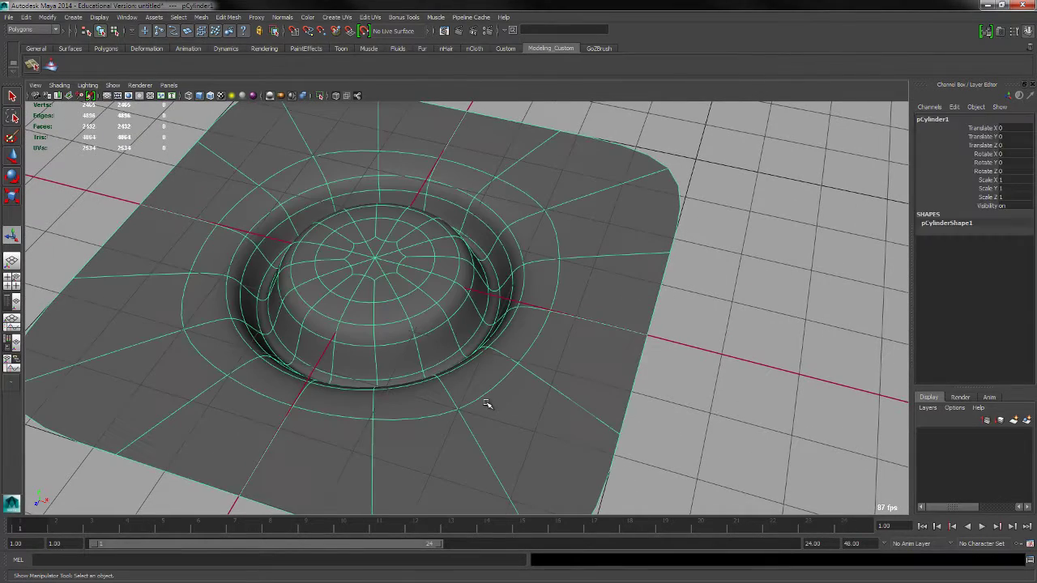
pyautogui.press('1')
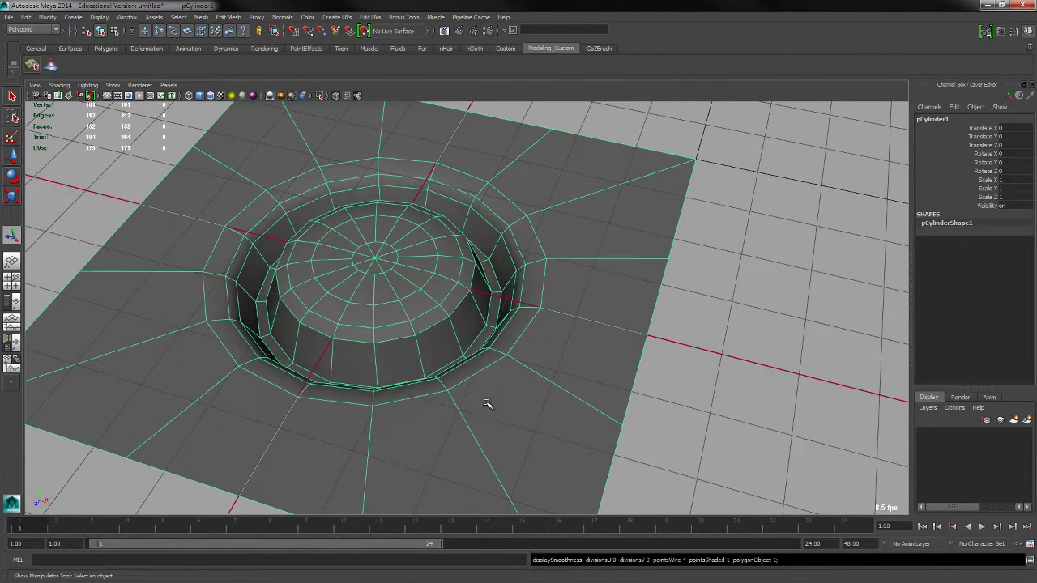
# Split the ring of radial edges between the circular recess and the square border with a new edge loop.
pyautogui.click(725, 412)
pyautogui.keyDown('alt'); pyautogui.moveTo(499, 383); pyautogui.dragTo(505, 412); pyautogui.keyUp('alt')
pyautogui.click(512, 408)
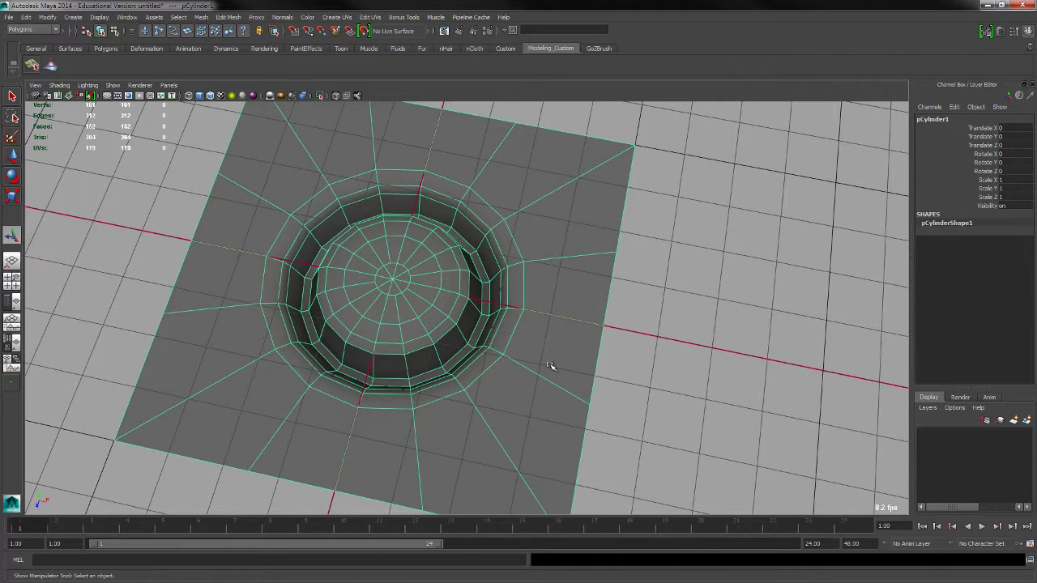
pyautogui.press('F10')
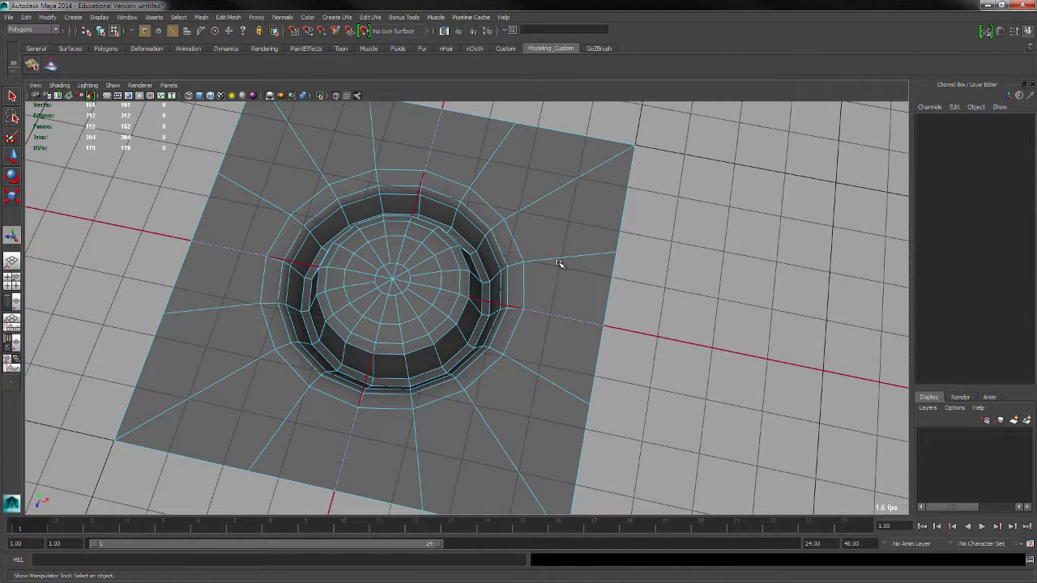
pyautogui.click(561, 261)
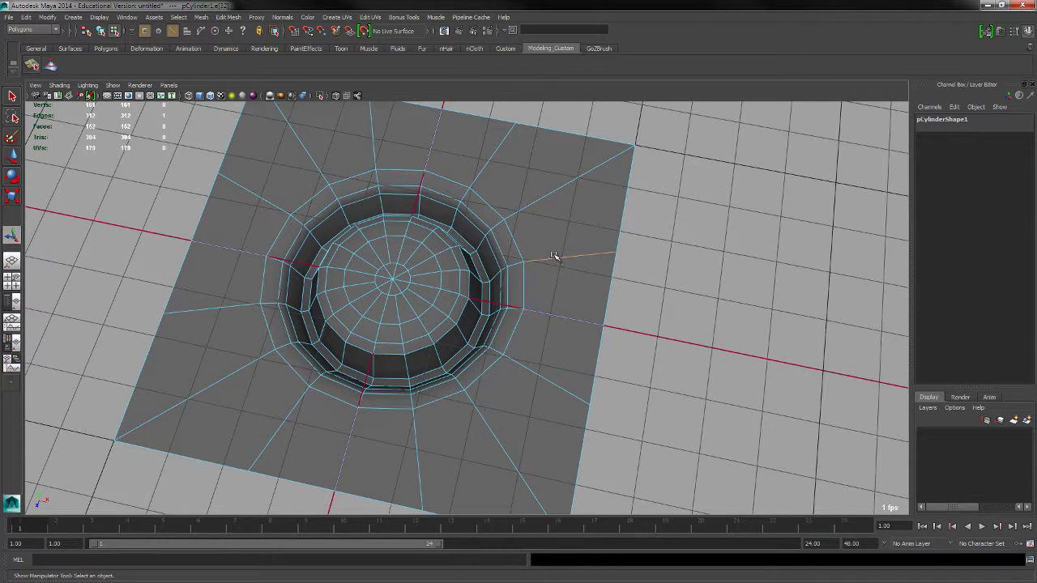
pyautogui.press('F9')
pyautogui.press('F10')
pyautogui.press('F11')
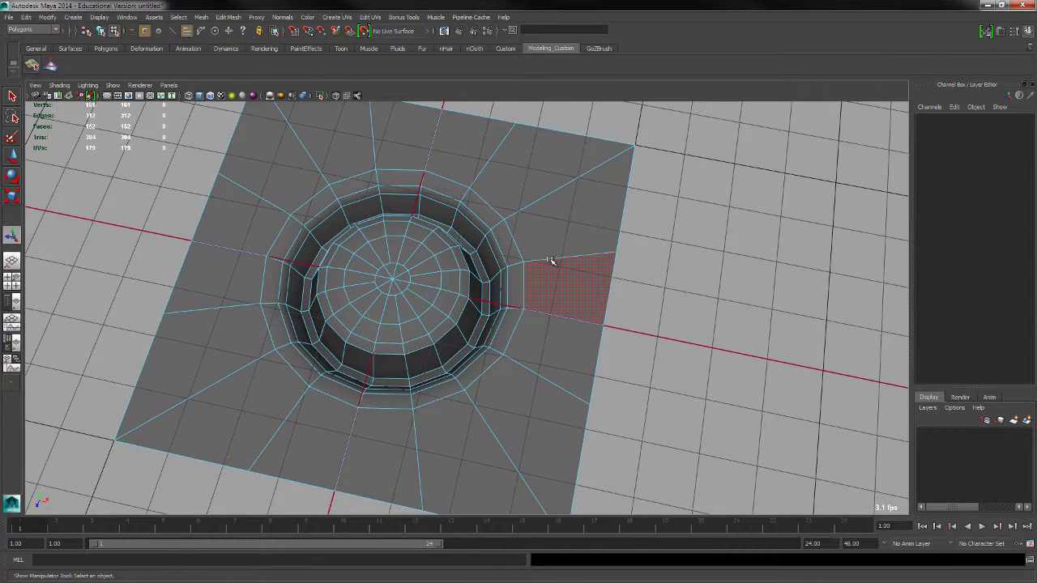
pyautogui.press('F10')
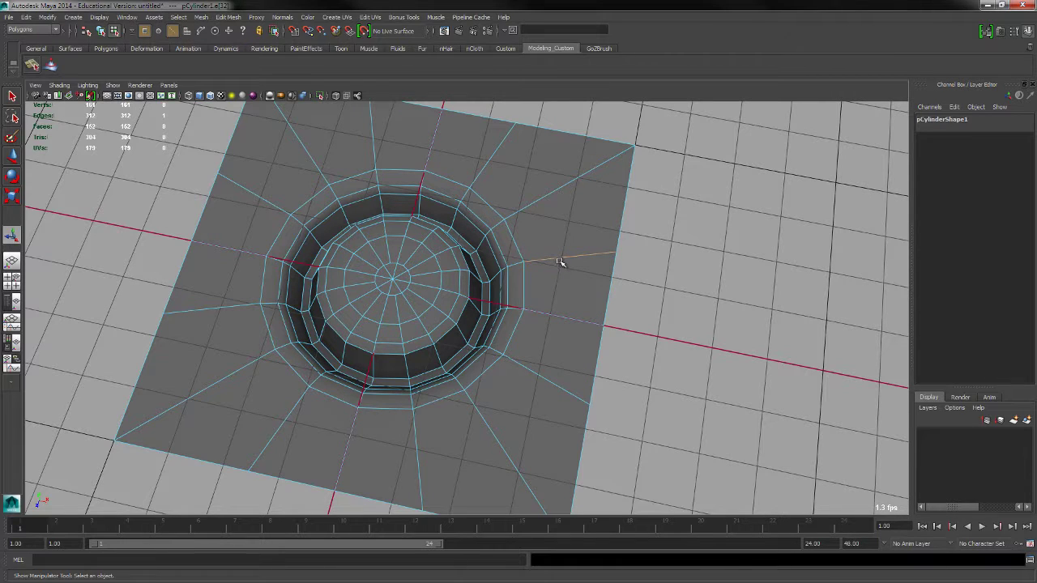
pyautogui.keyDown('ctrl'); pyautogui.rightClick(557, 260); pyautogui.keyUp('ctrl')
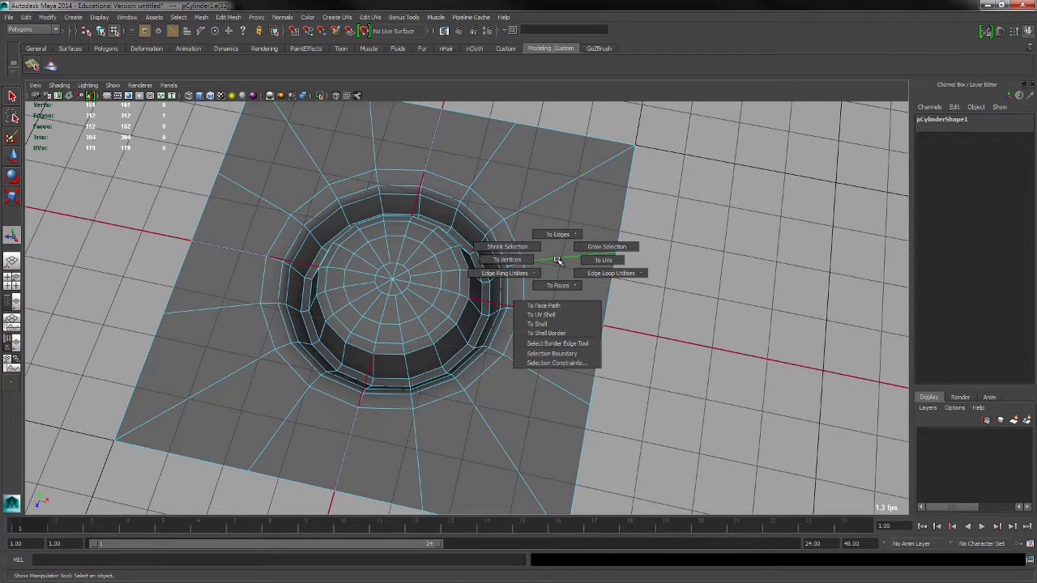
pyautogui.keyDown('ctrl'); pyautogui.moveTo(558, 260); pyautogui.dragTo(562, 284, button='right'); pyautogui.keyUp('ctrl')
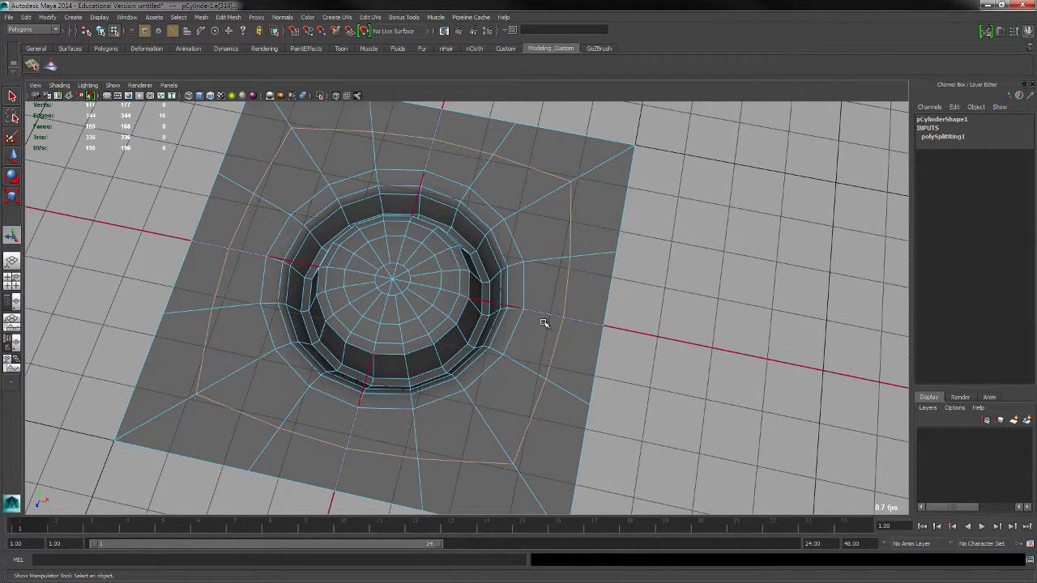
# Insert an edge loop around the outer lip of the circular recess by splitting its edge ring.
pyautogui.keyDown('alt'); pyautogui.moveTo(544, 322); pyautogui.dragTo(413, 345); pyautogui.keyUp('alt')
pyautogui.keyDown('alt'); pyautogui.moveTo(423, 389); pyautogui.dragTo(396, 364); pyautogui.keyUp('alt')
pyautogui.keyDown('alt'); pyautogui.moveTo(396, 364); pyautogui.dragTo(480, 414, button='right'); pyautogui.keyUp('alt')
pyautogui.keyDown('alt'); pyautogui.moveTo(466, 412); pyautogui.dragTo(482, 405); pyautogui.keyUp('alt')
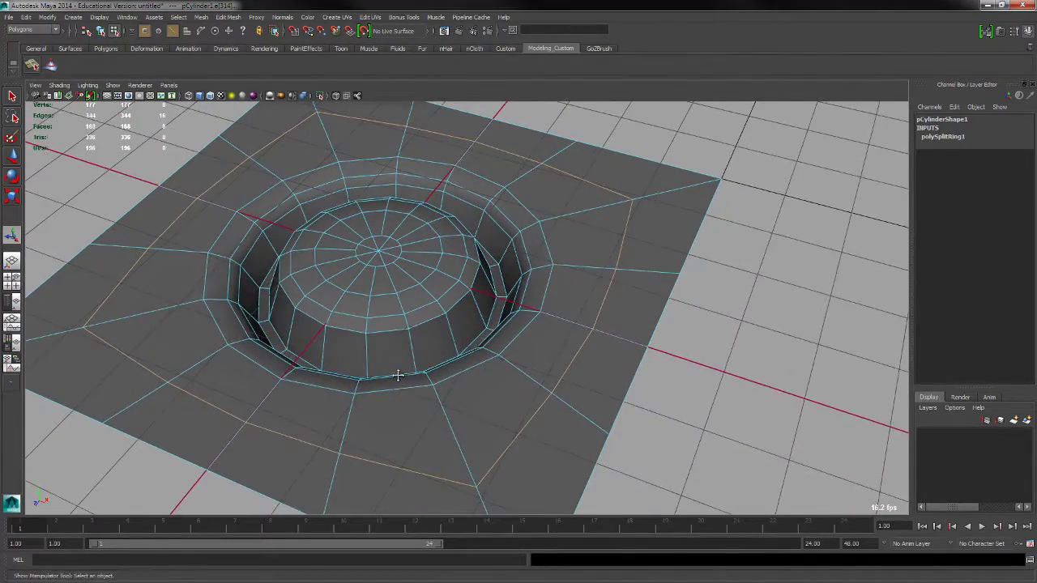
pyautogui.keyDown('alt'); pyautogui.moveTo(395, 375); pyautogui.dragTo(490, 387, button='middle'); pyautogui.keyUp('alt')
pyautogui.click(318, 310)
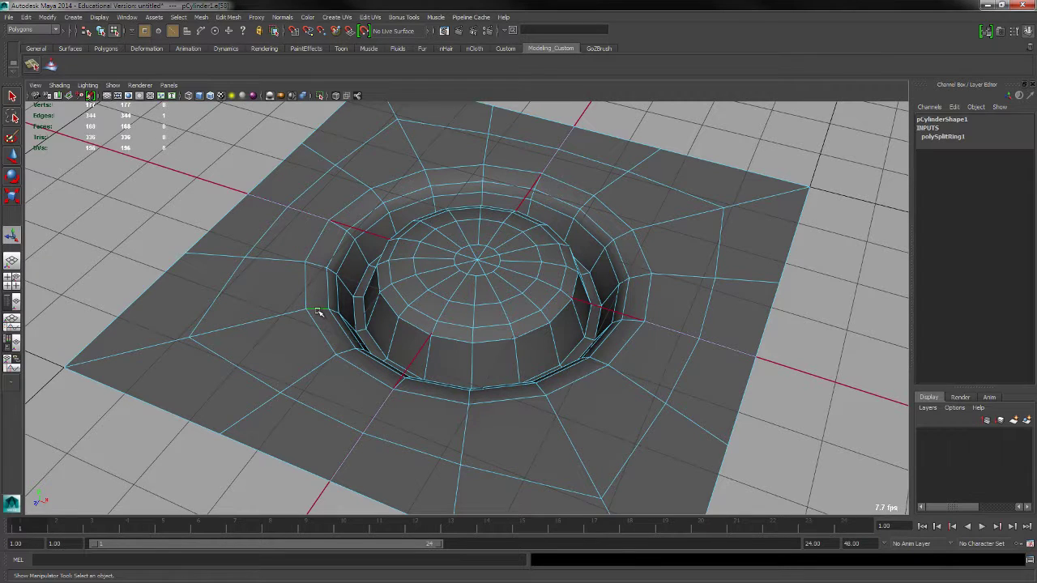
pyautogui.click(337, 318)
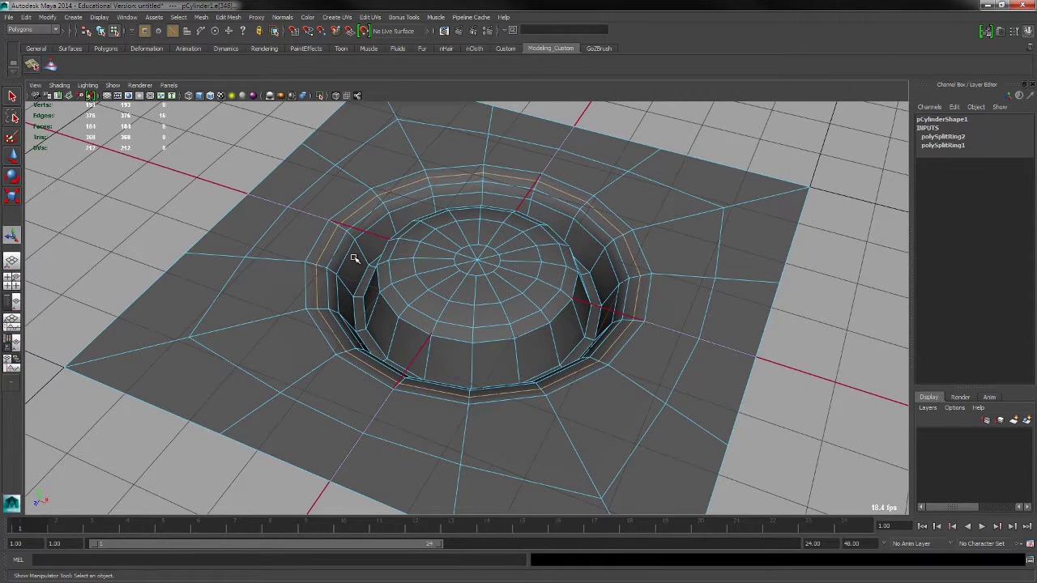
# Insert an edge loop around each of the plug's sloped upper rim, the plug's side wall, the groove floor and the recess wall.
pyautogui.click(392, 292)
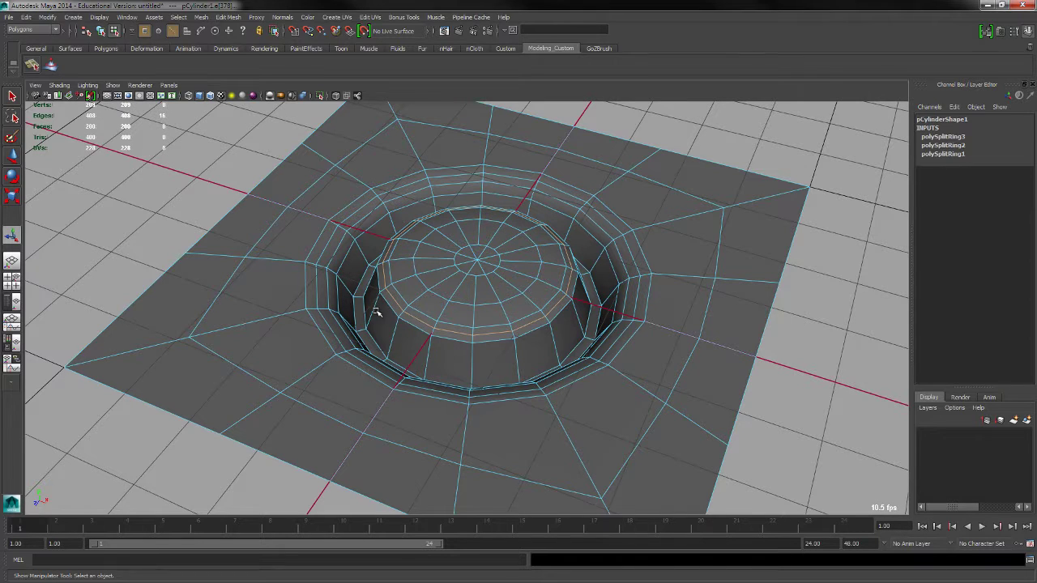
pyautogui.click(369, 316)
pyautogui.click(363, 329)
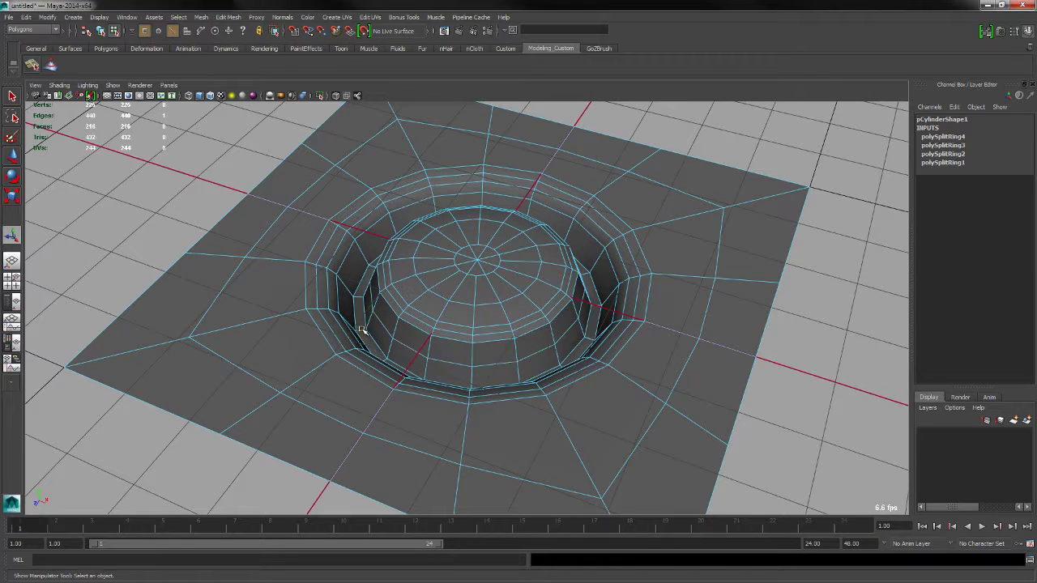
pyautogui.click(351, 293)
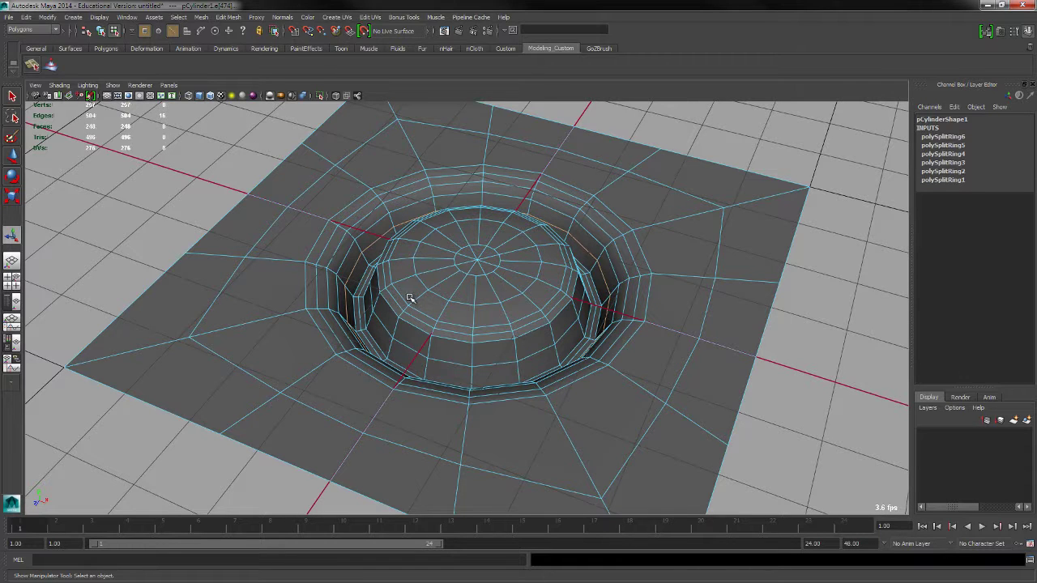
# Preview the deselected mesh in smooth display to check the plug and recess, and return it to unsmoothed display.
pyautogui.press('3')
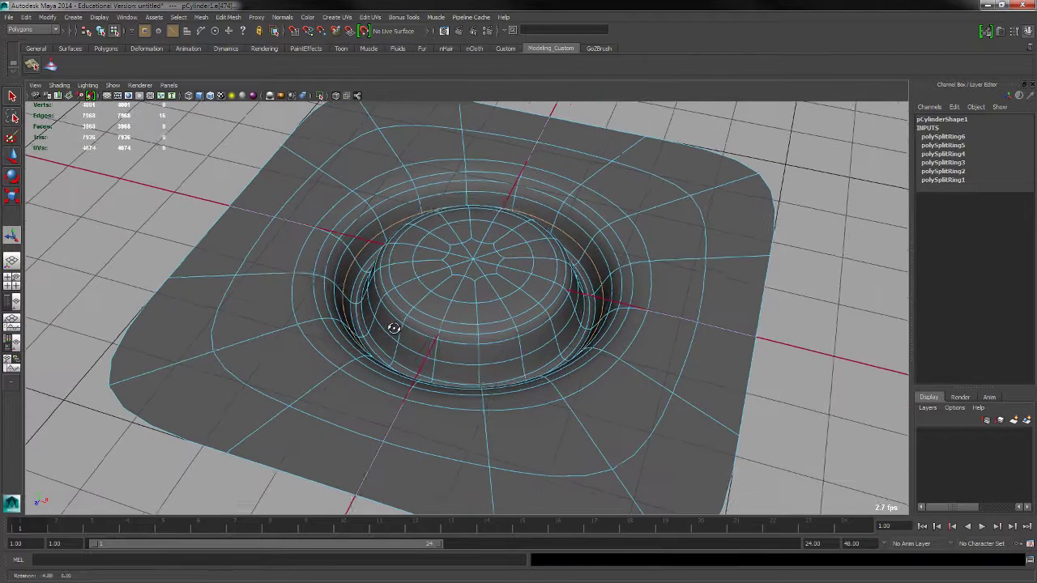
pyautogui.press('F8')
pyautogui.click(847, 359)
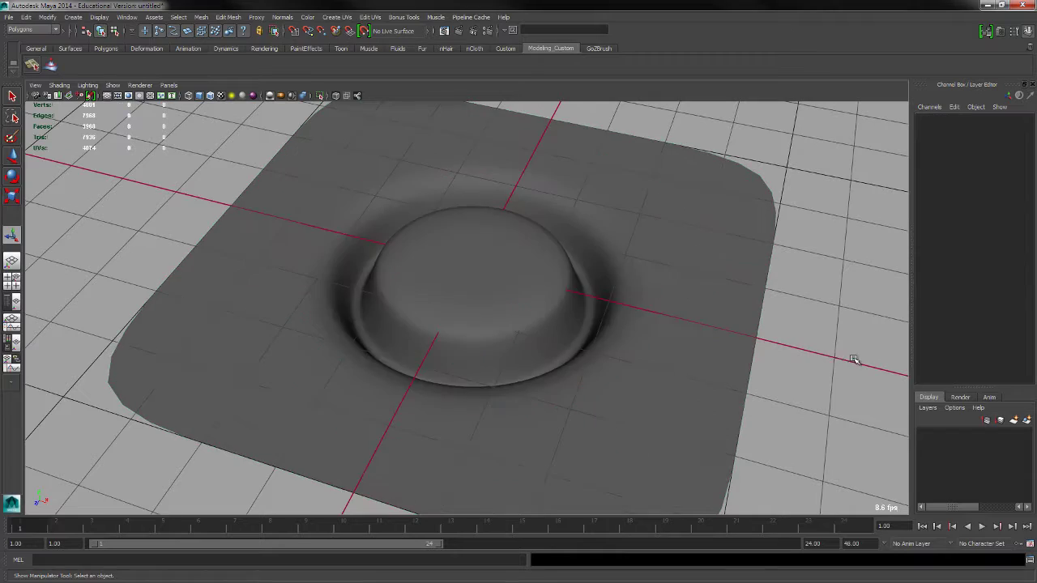
pyautogui.keyDown('alt'); pyautogui.moveTo(847, 359); pyautogui.dragTo(660, 323); pyautogui.keyUp('alt')
pyautogui.keyDown('alt'); pyautogui.moveTo(660, 324); pyautogui.dragTo(686, 365, button='right'); pyautogui.keyUp('alt')
pyautogui.keyDown('alt'); pyautogui.moveTo(686, 366); pyautogui.dragTo(621, 333); pyautogui.keyUp('alt')
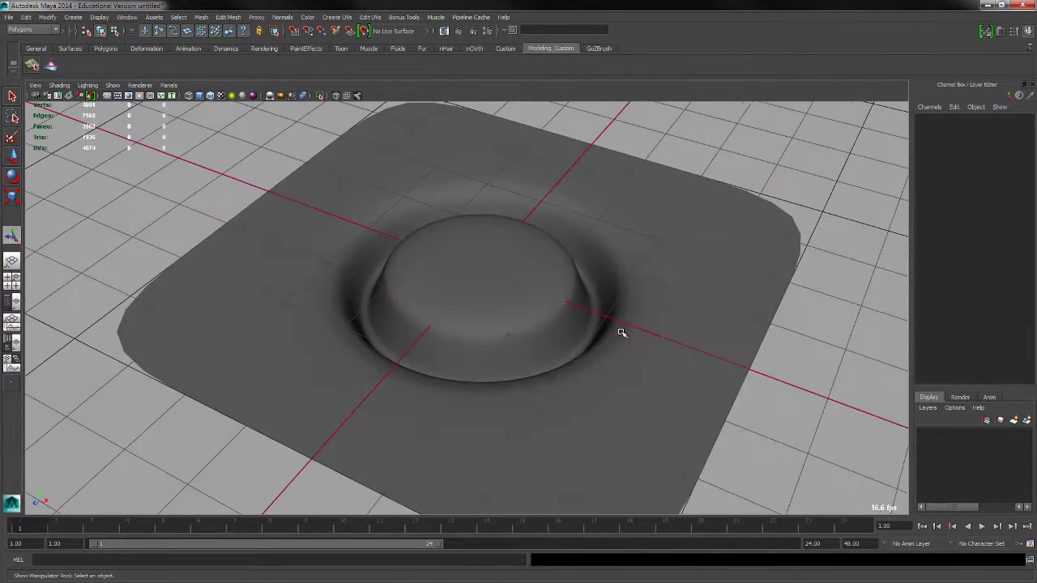
pyautogui.keyDown('alt'); pyautogui.moveTo(621, 333); pyautogui.dragTo(648, 354, button='right'); pyautogui.keyUp('alt')
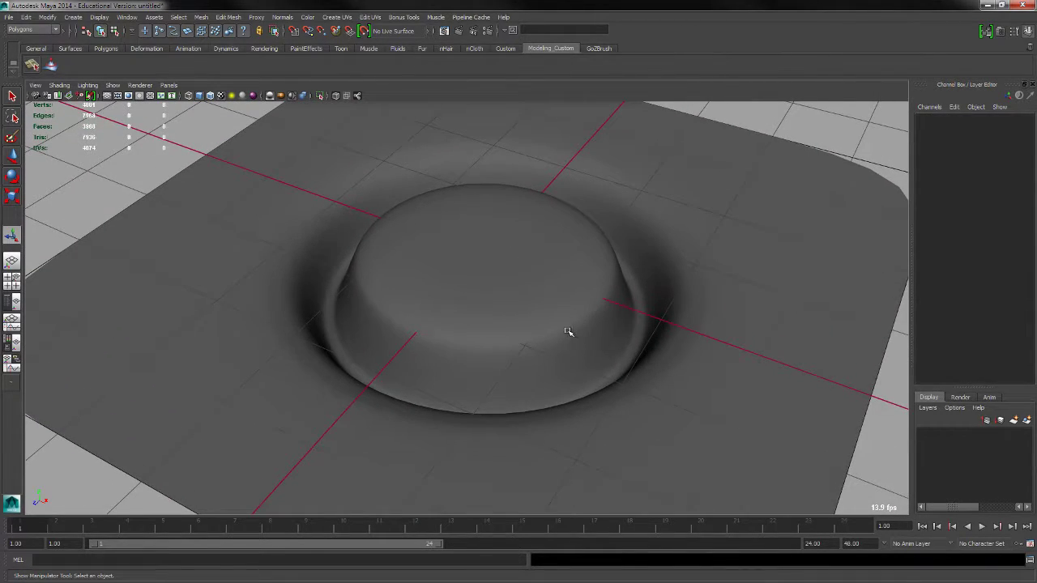
pyautogui.click(451, 321)
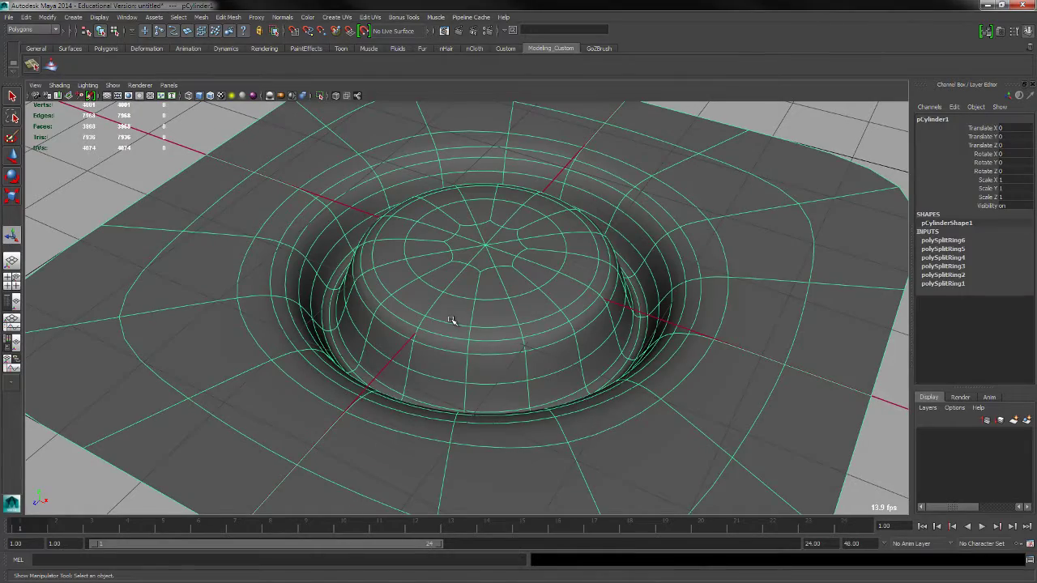
pyautogui.press('1')
pyautogui.keyDown('alt'); pyautogui.moveTo(486, 324); pyautogui.dragTo(419, 283); pyautogui.keyUp('alt')
# Delete the edge loop running around the middle of the plug's sloped upper rim.
pyautogui.press('F10')
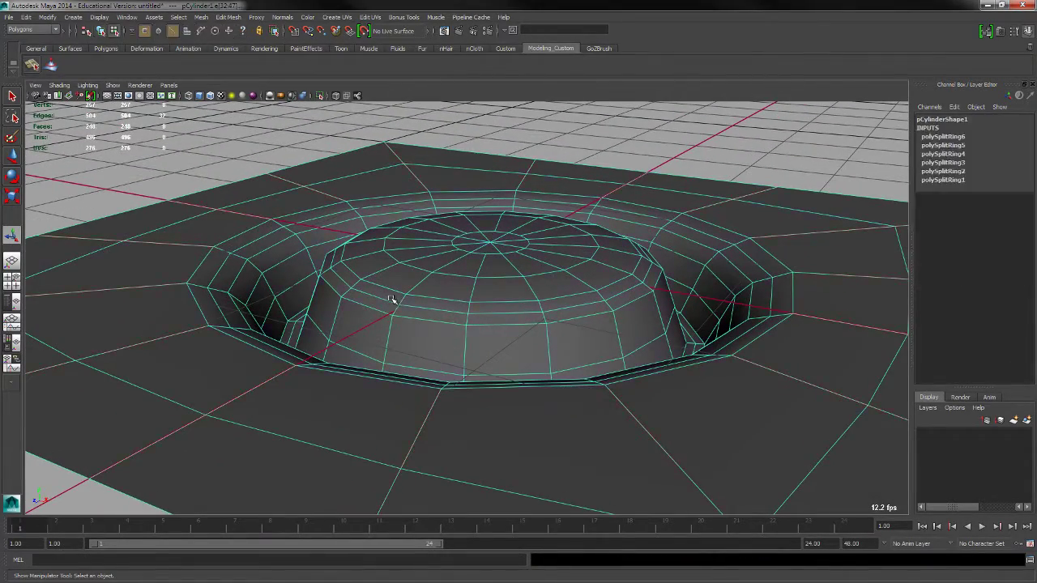
pyautogui.click(396, 298)
pyautogui.keyDown('alt'); pyautogui.moveTo(415, 306); pyautogui.dragTo(378, 317); pyautogui.keyUp('alt')
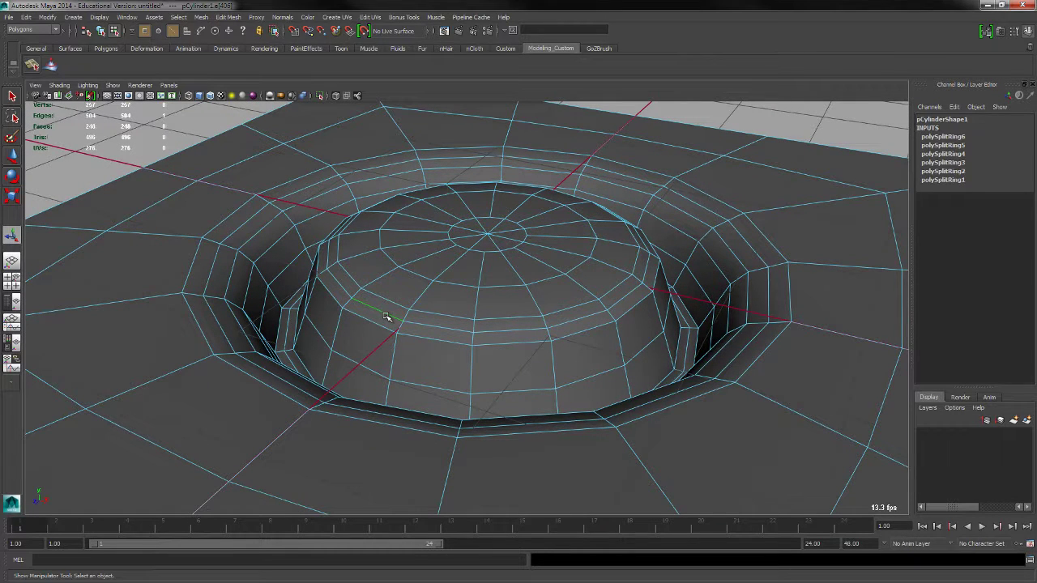
pyautogui.keyDown('ctrl'); pyautogui.rightClick(388, 314); pyautogui.keyUp('ctrl')
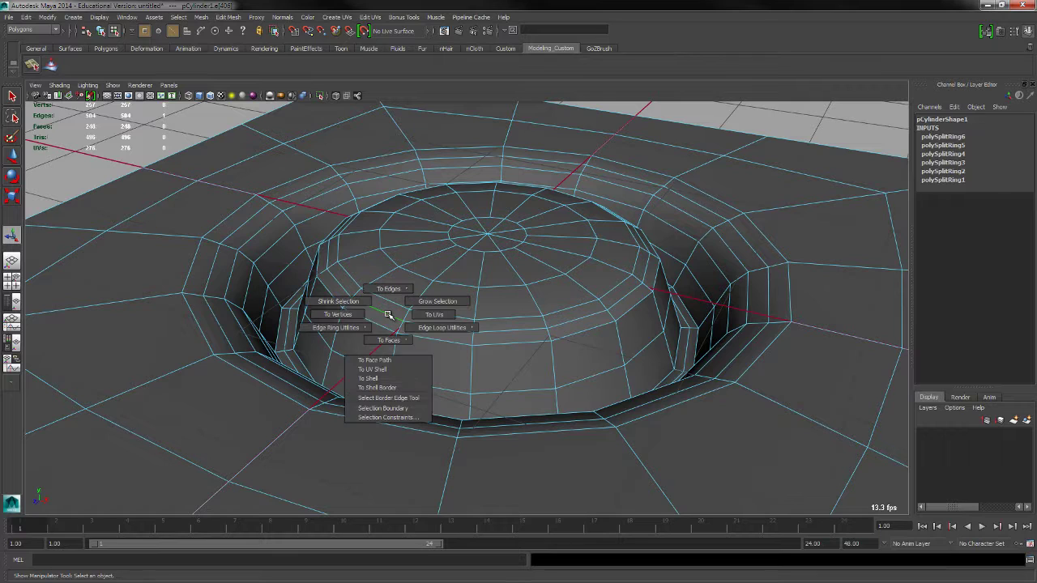
pyautogui.keyDown('ctrl'); pyautogui.moveTo(388, 315); pyautogui.dragTo(457, 312, button='right'); pyautogui.keyUp('ctrl')
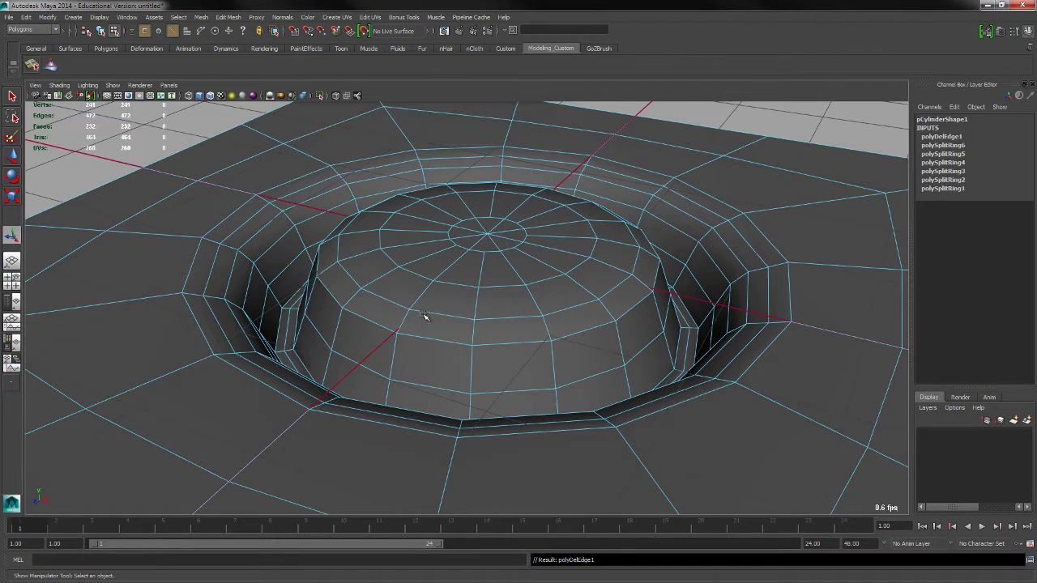
# Delete the edge loop running around the middle of the groove floor between the plug and the recess wall.
pyautogui.keyDown('alt'); pyautogui.moveTo(423, 314); pyautogui.dragTo(432, 332); pyautogui.keyUp('alt')
pyautogui.keyDown('alt'); pyautogui.moveTo(327, 350); pyautogui.dragTo(327, 354); pyautogui.keyUp('alt')
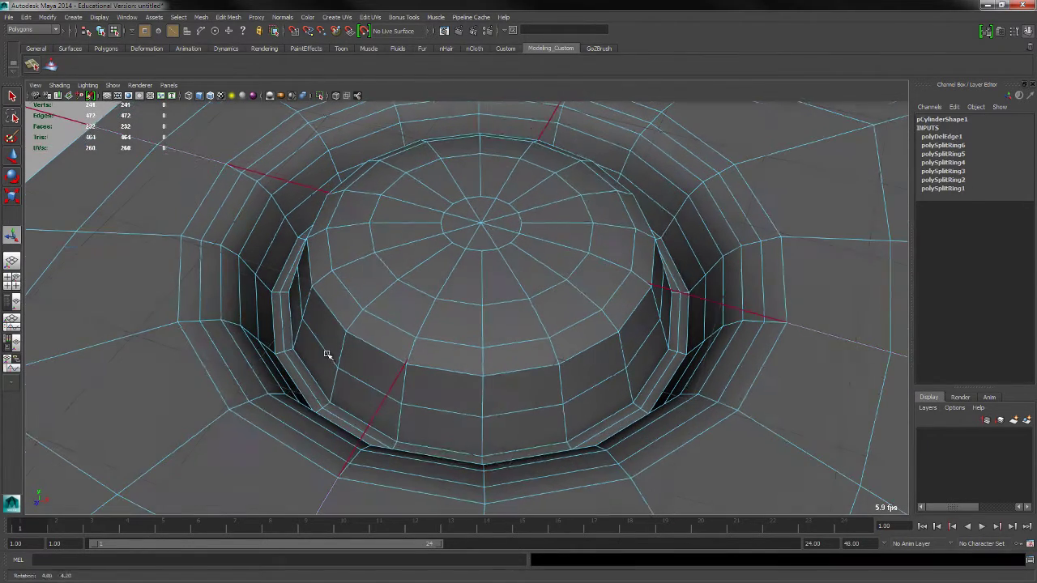
pyautogui.click(284, 332)
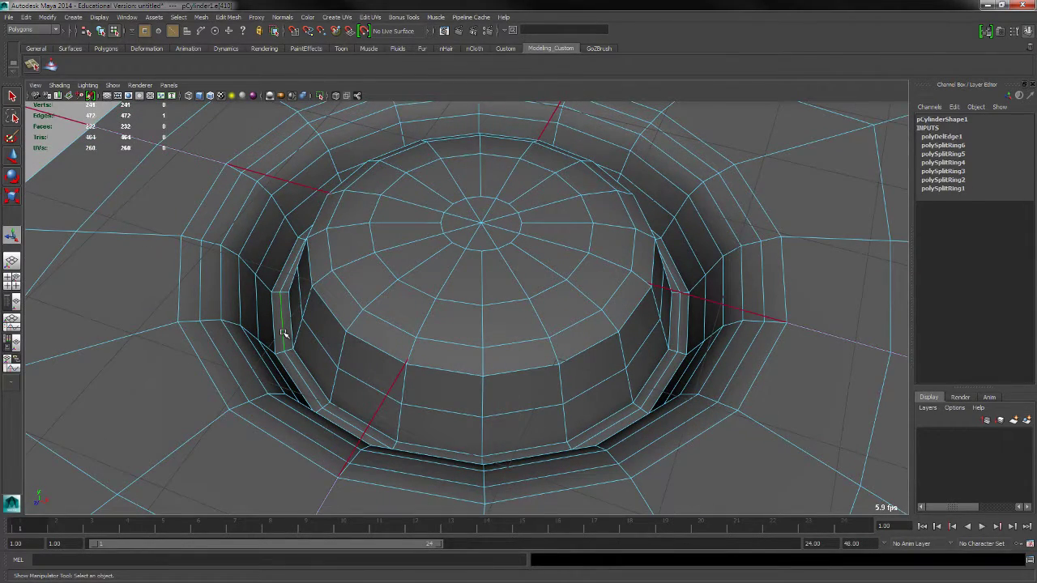
pyautogui.keyDown('ctrl'); pyautogui.moveTo(289, 343); pyautogui.dragTo(291, 340, button='right'); pyautogui.keyUp('ctrl')
pyautogui.keyDown('alt'); pyautogui.moveTo(531, 360); pyautogui.dragTo(423, 365); pyautogui.keyUp('alt')
# Select the edge loops along the plug's base and upper rim, the groove floor's outer edge and the recess's outer lip.
pyautogui.click(338, 354)
pyautogui.doubleClick(339, 355)
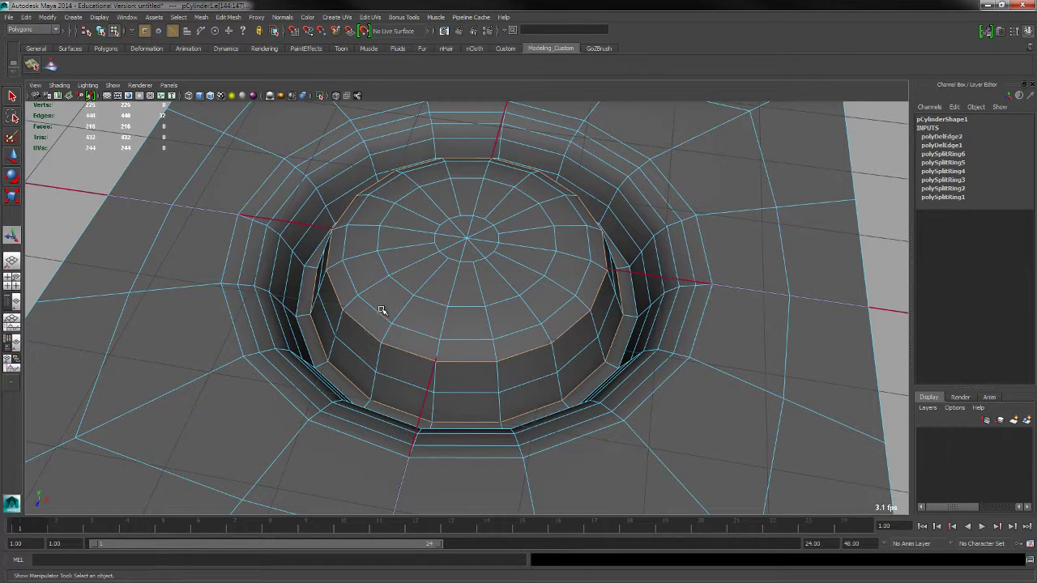
pyautogui.keyDown('alt'); pyautogui.moveTo(381, 315); pyautogui.dragTo(316, 322); pyautogui.keyUp('alt')
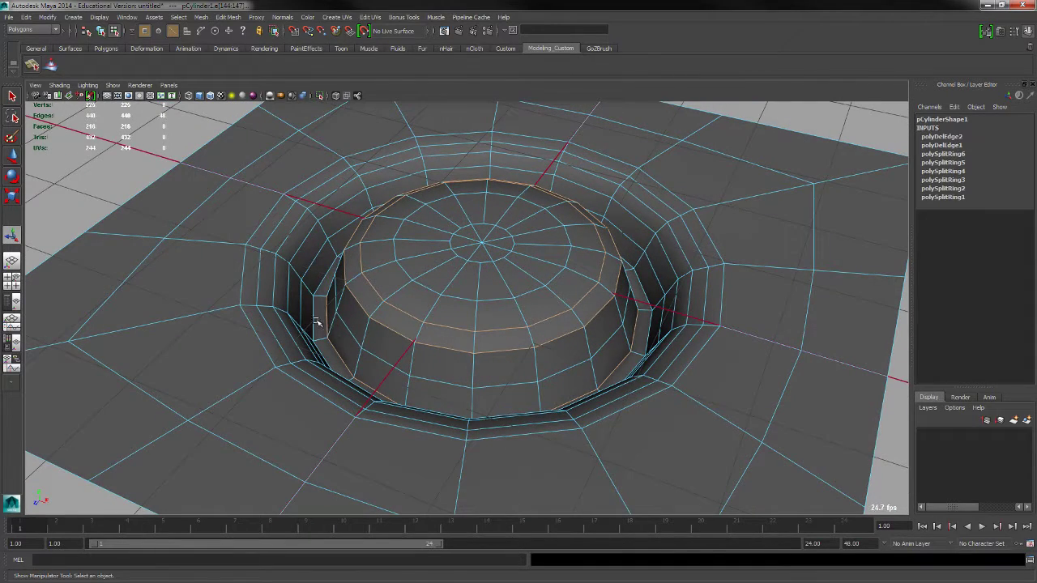
pyautogui.keyDown('shift'); pyautogui.doubleClick(314, 318); pyautogui.keyUp('shift')
pyautogui.keyDown('alt'); pyautogui.moveTo(328, 324); pyautogui.dragTo(277, 293); pyautogui.keyUp('alt')
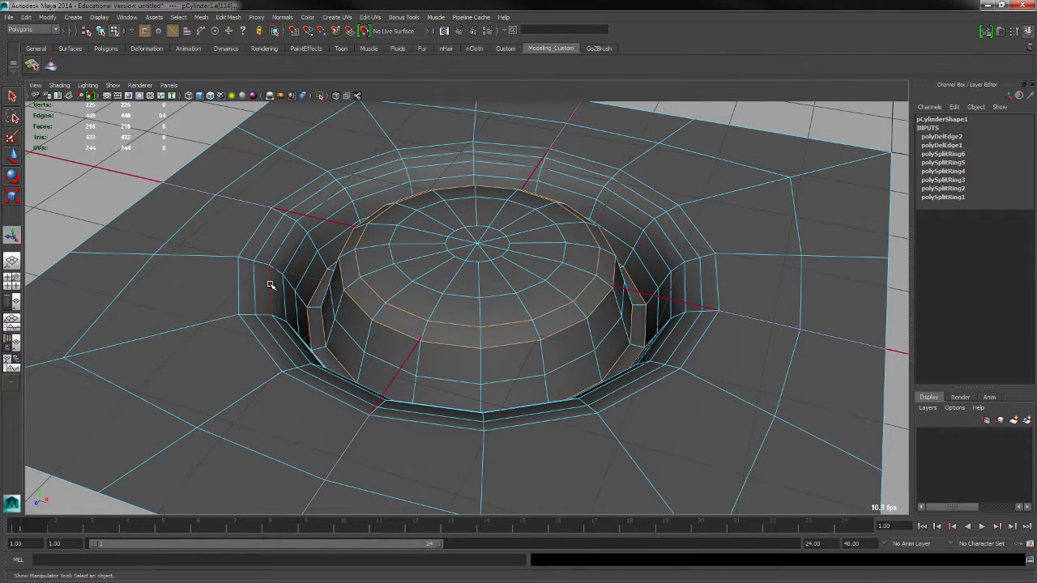
pyautogui.keyDown('shift'); pyautogui.doubleClick(272, 287); pyautogui.keyUp('shift')
pyautogui.keyDown('alt'); pyautogui.moveTo(254, 279); pyautogui.dragTo(316, 294); pyautogui.keyUp('alt')
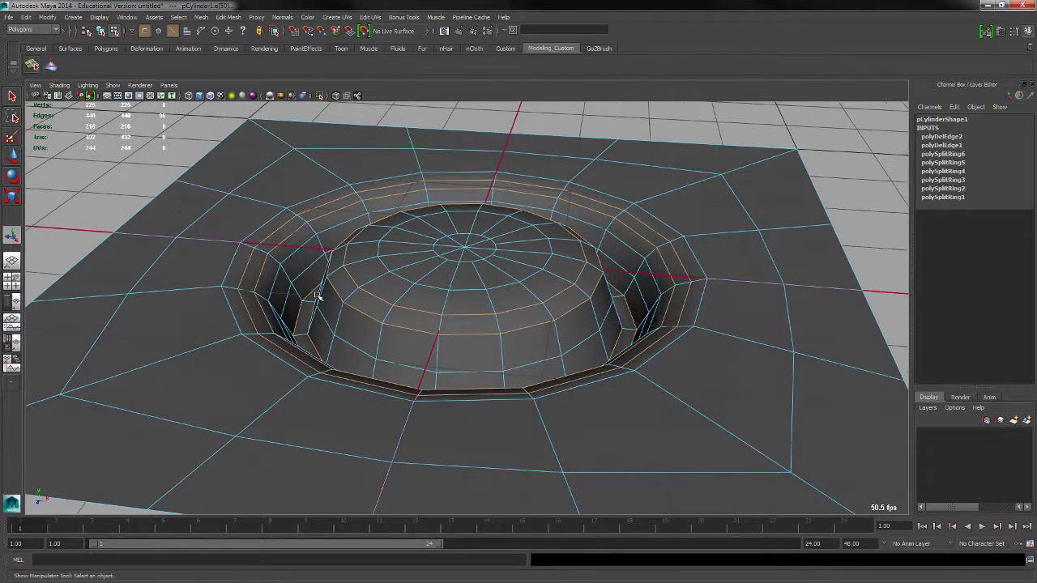
# Try to bevel the selected edge loops with the current bevel settings, and undo the bevel.
pyautogui.keyDown('shift'); pyautogui.rightClick(406, 310); pyautogui.keyUp('shift')
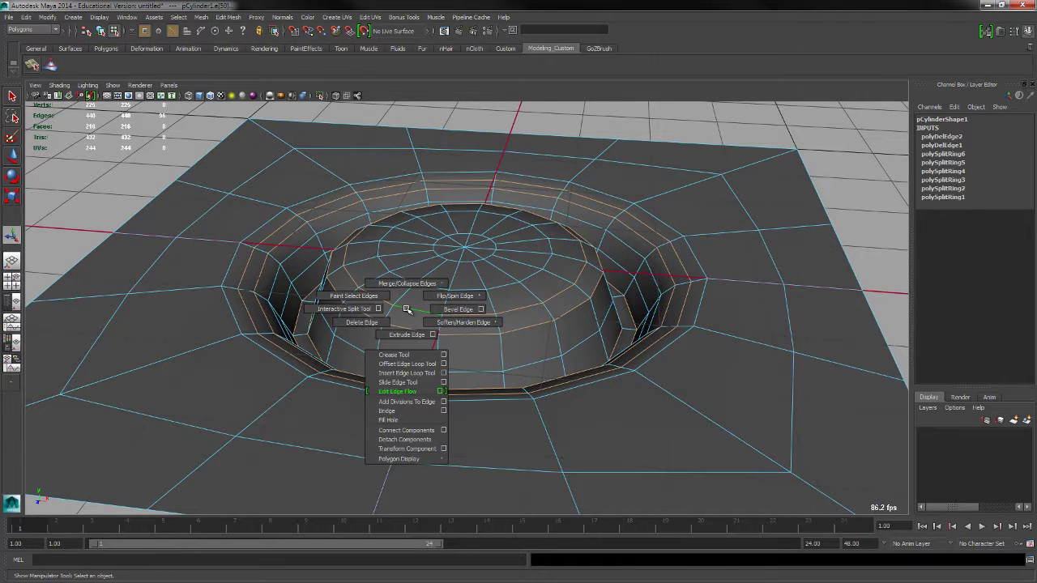
pyautogui.keyDown('shift'); pyautogui.moveTo(407, 309); pyautogui.dragTo(459, 308, button='right'); pyautogui.keyUp('shift')
pyautogui.keyDown('alt'); pyautogui.moveTo(458, 308); pyautogui.dragTo(391, 347); pyautogui.keyUp('alt')
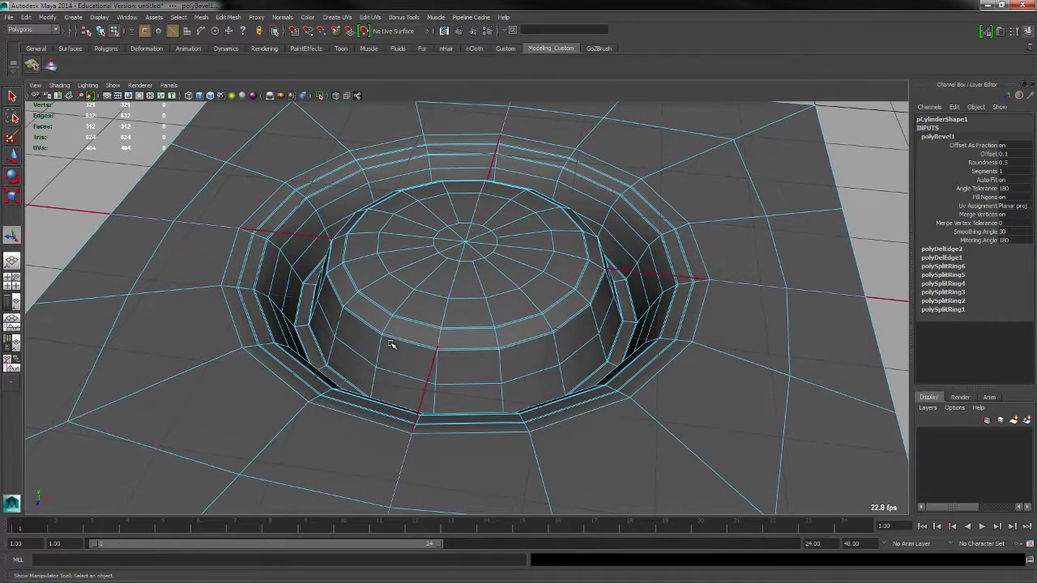
pyautogui.hotkey('ctrl', 'z')
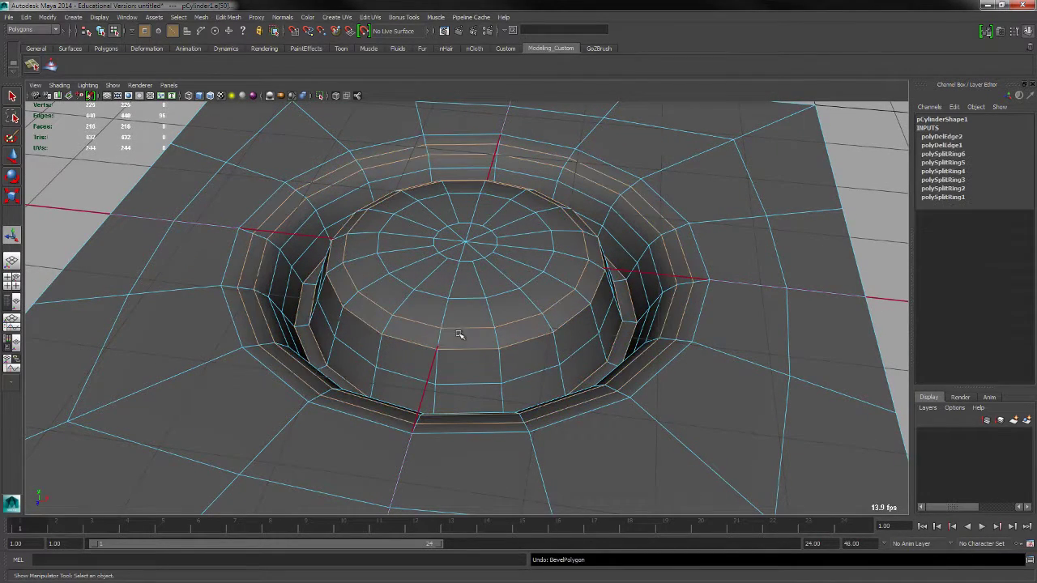
# Bevel the selected edge loops with a width of 0.25 and 2 segments, and minimize the bevel options.
pyautogui.keyDown('shift'); pyautogui.moveTo(452, 330); pyautogui.dragTo(451, 330, button='right'); pyautogui.keyUp('shift')
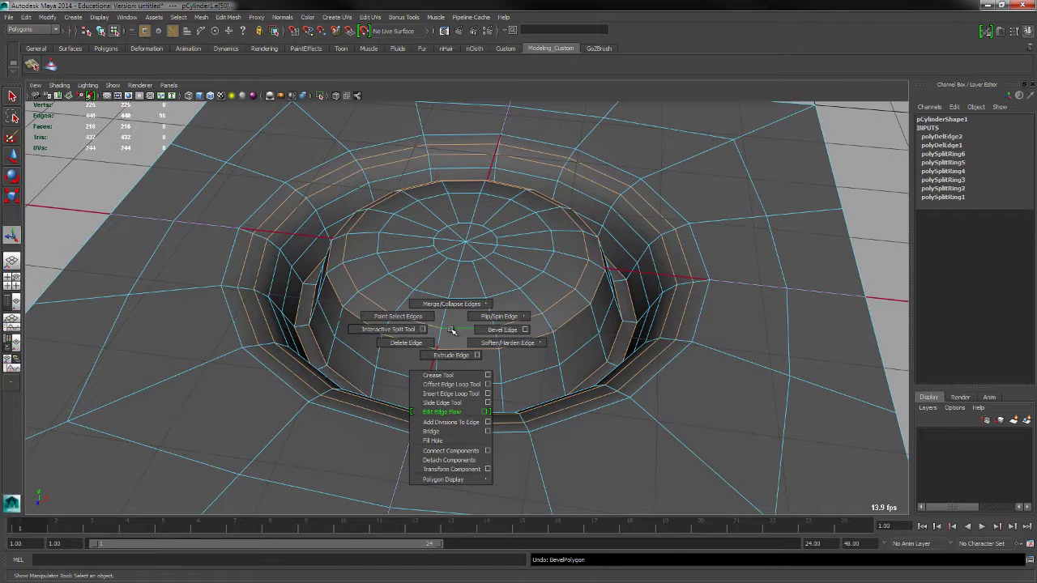
pyautogui.click(527, 330)
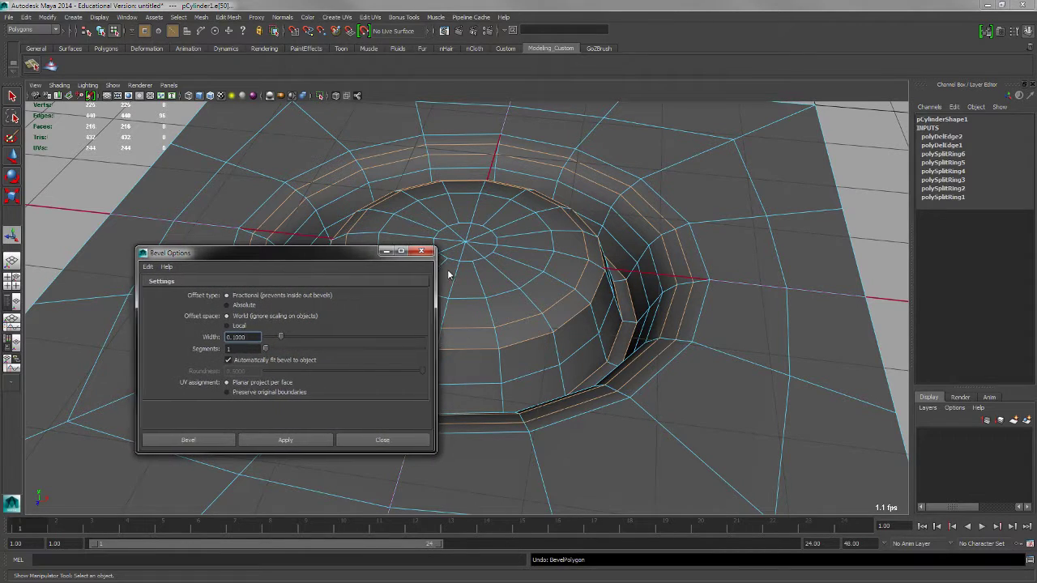
pyautogui.moveTo(295, 253); pyautogui.dragTo(530, 269)
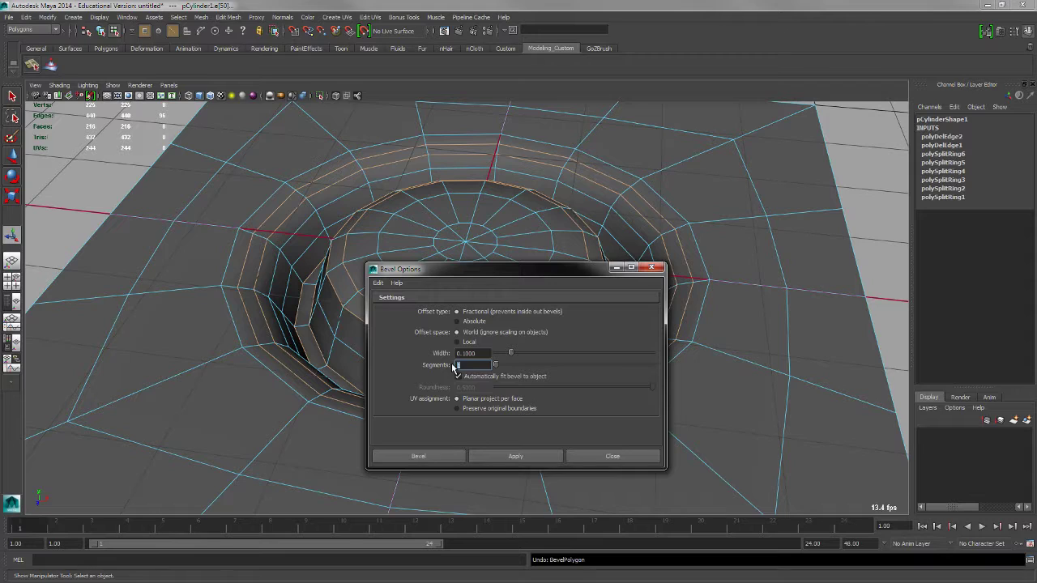
pyautogui.write('2')
pyautogui.click(482, 354)
pyautogui.write('.2')
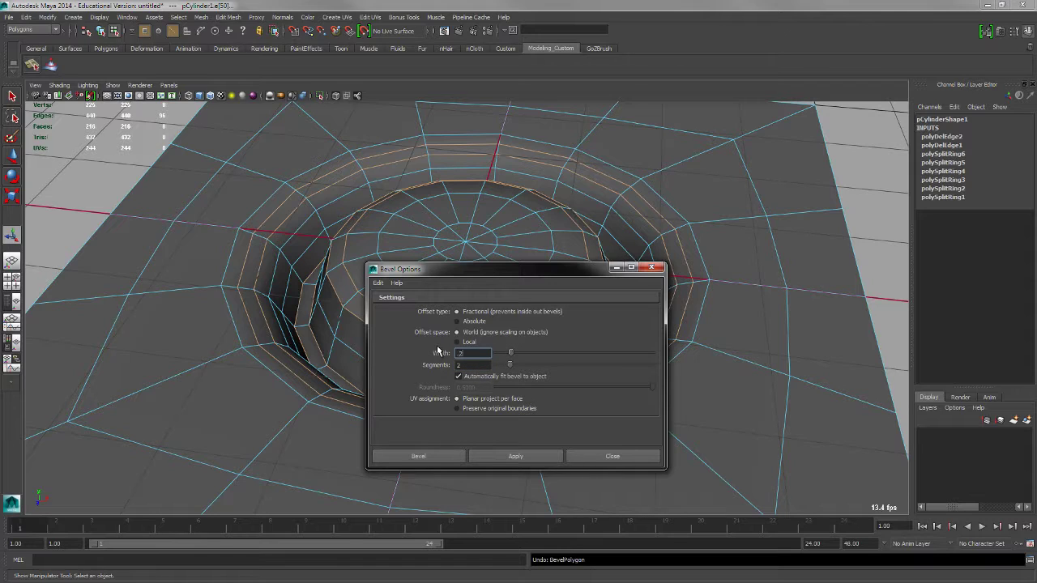
pyautogui.write('500')
pyautogui.click(491, 454)
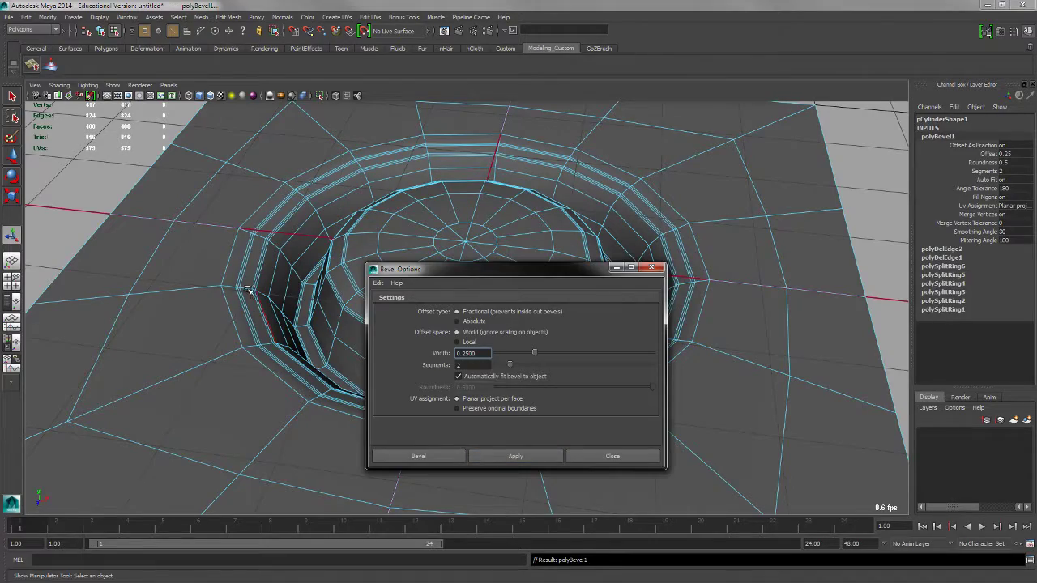
pyautogui.keyDown('alt'); pyautogui.moveTo(247, 289); pyautogui.dragTo(570, 293); pyautogui.keyUp('alt')
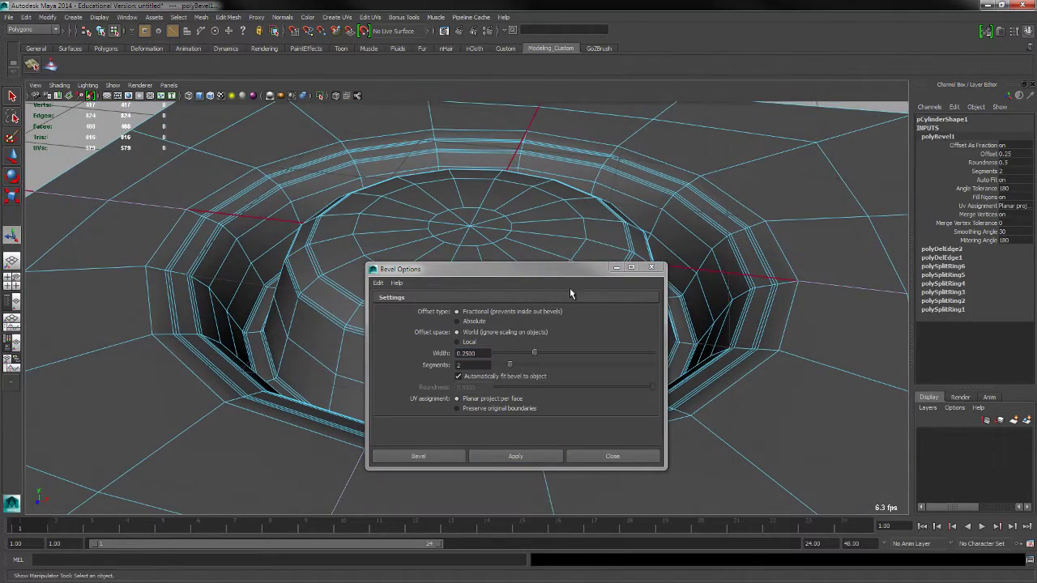
pyautogui.click(616, 267)
# Bevel the edge loop around the middle of the plug's flat top with the same width and segments.
pyautogui.keyDown('alt'); pyautogui.moveTo(419, 324); pyautogui.dragTo(430, 297); pyautogui.keyUp('alt')
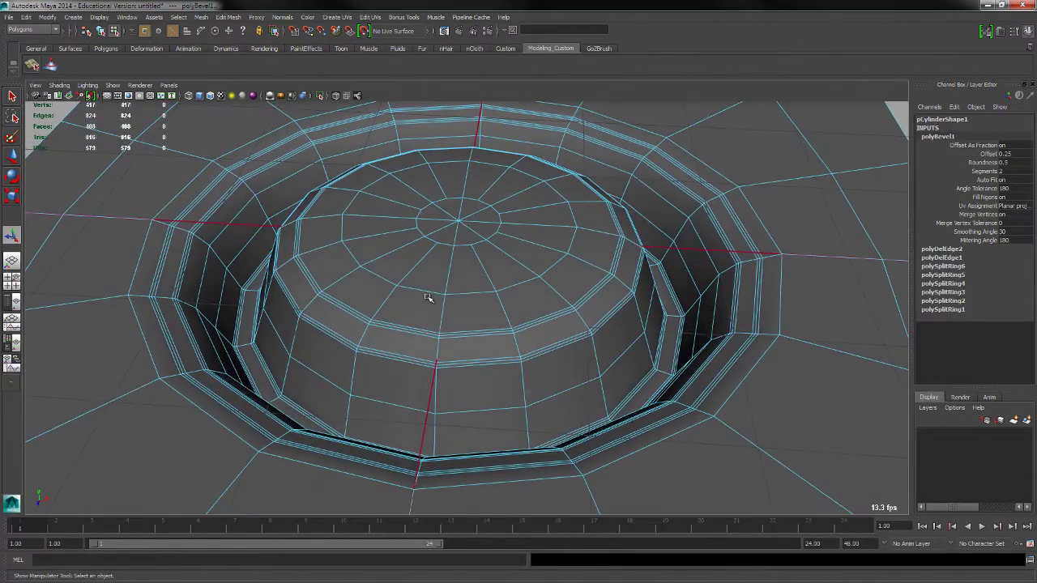
pyautogui.click(430, 293)
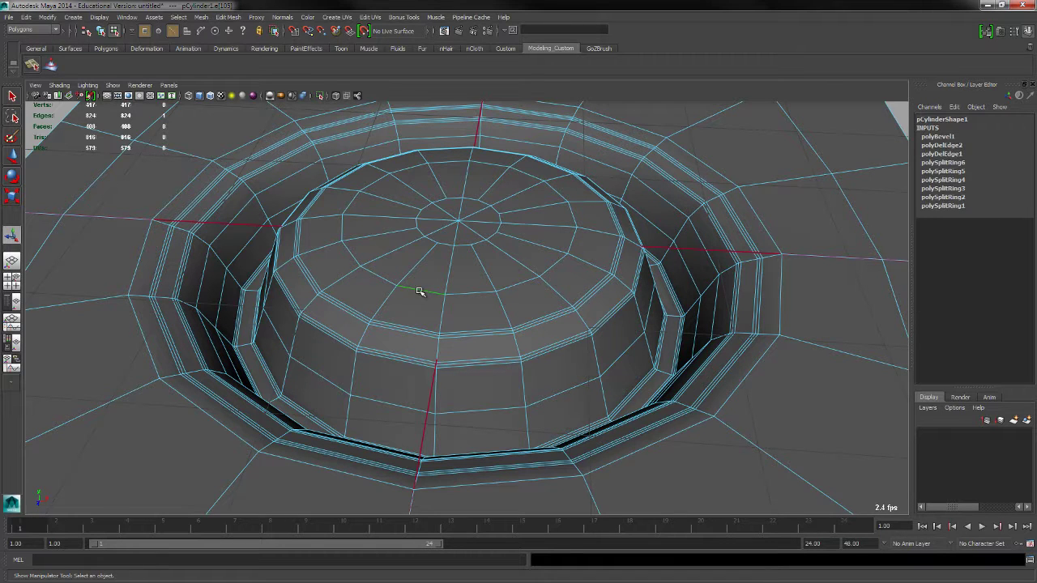
pyautogui.doubleClick(435, 293)
pyautogui.press('g')
pyautogui.keyDown('alt'); pyautogui.moveTo(412, 308); pyautogui.dragTo(407, 351); pyautogui.keyUp('alt')
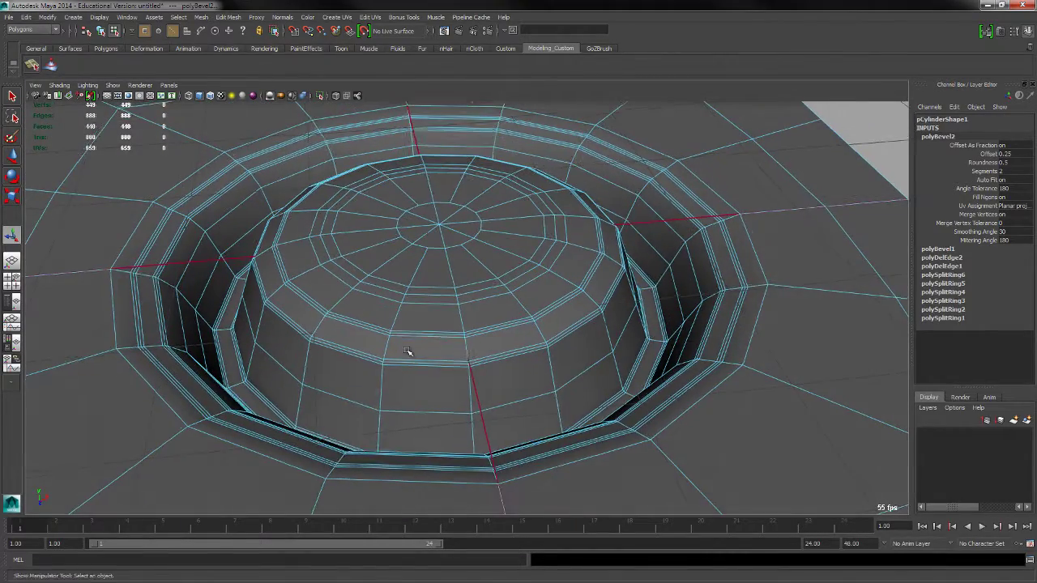
# Inspect the beveled mesh in smooth display in object mode without selection highlighting, and return it to unsmoothed display.
pyautogui.press('3')
pyautogui.keyDown('alt'); pyautogui.moveTo(546, 359); pyautogui.dragTo(336, 300, button='right'); pyautogui.keyUp('alt')
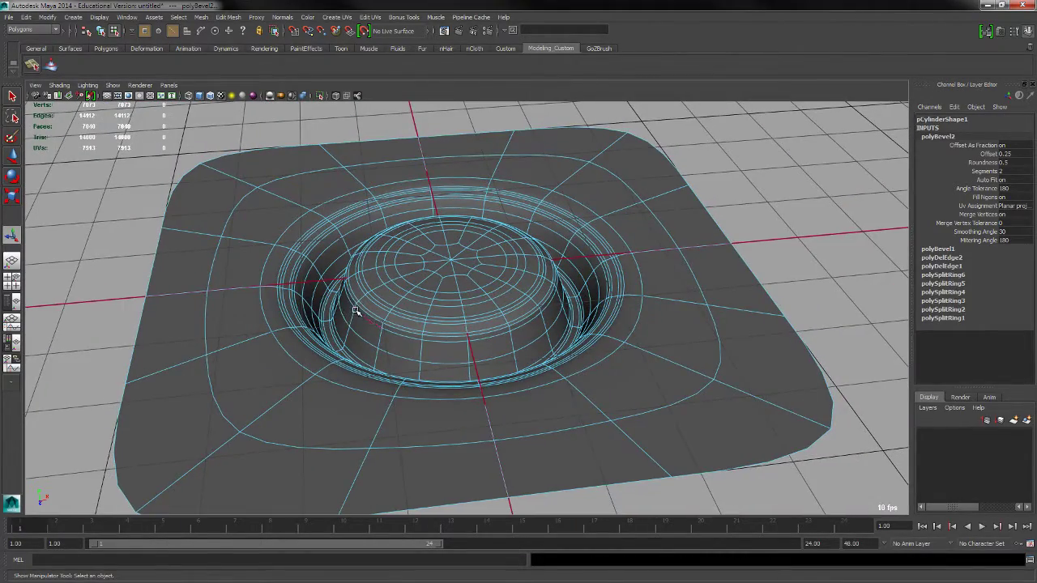
pyautogui.press('F8')
pyautogui.click(813, 189)
pyautogui.keyDown('alt'); pyautogui.moveTo(694, 271); pyautogui.dragTo(581, 248); pyautogui.keyUp('alt')
pyautogui.keyDown('alt'); pyautogui.moveTo(581, 248); pyautogui.dragTo(706, 304, button='right'); pyautogui.keyUp('alt')
pyautogui.scroll(4, 706, 304)
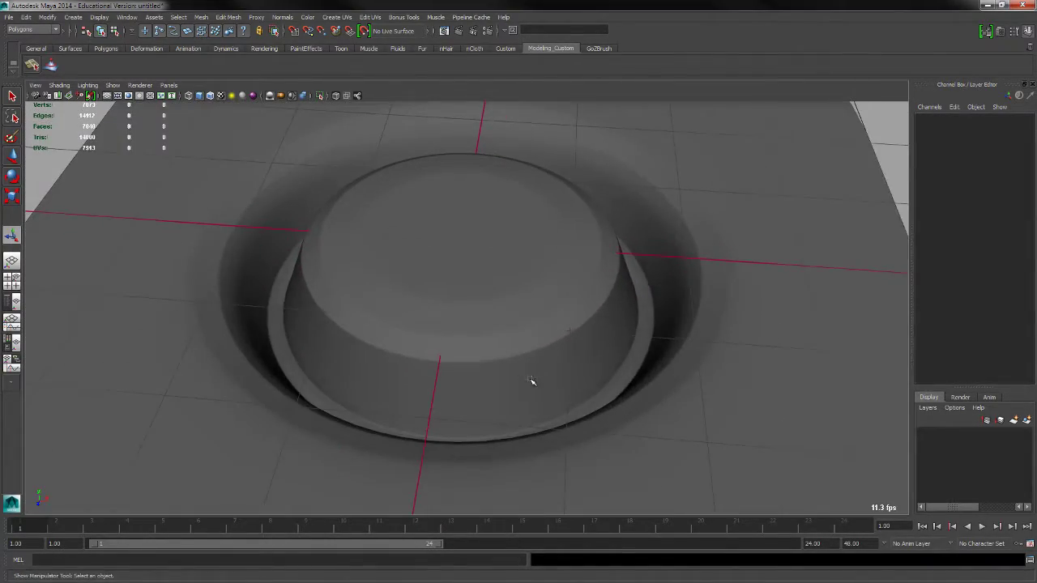
pyautogui.scroll(-5, 531, 381)
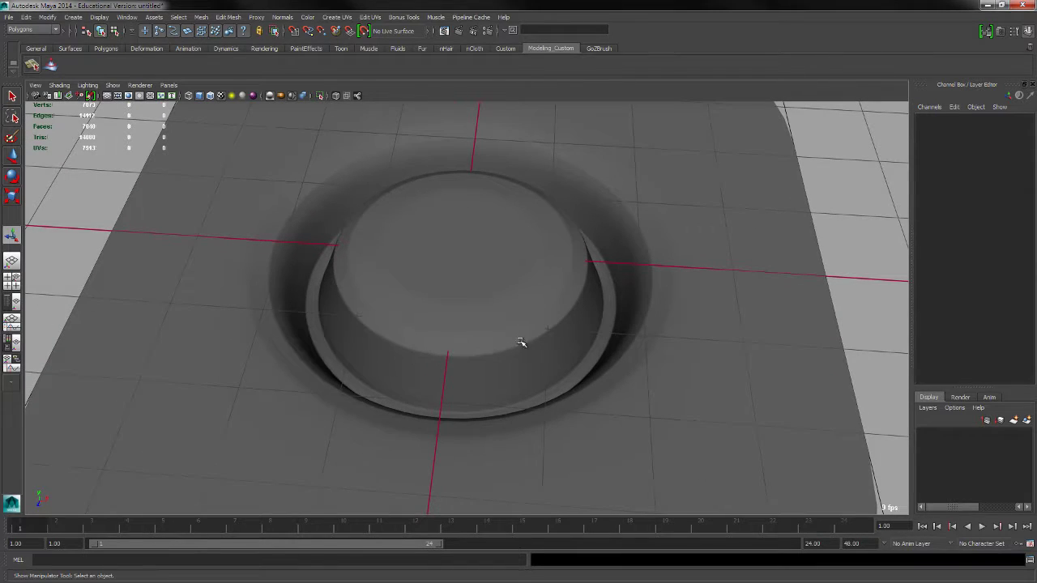
pyautogui.click(487, 348)
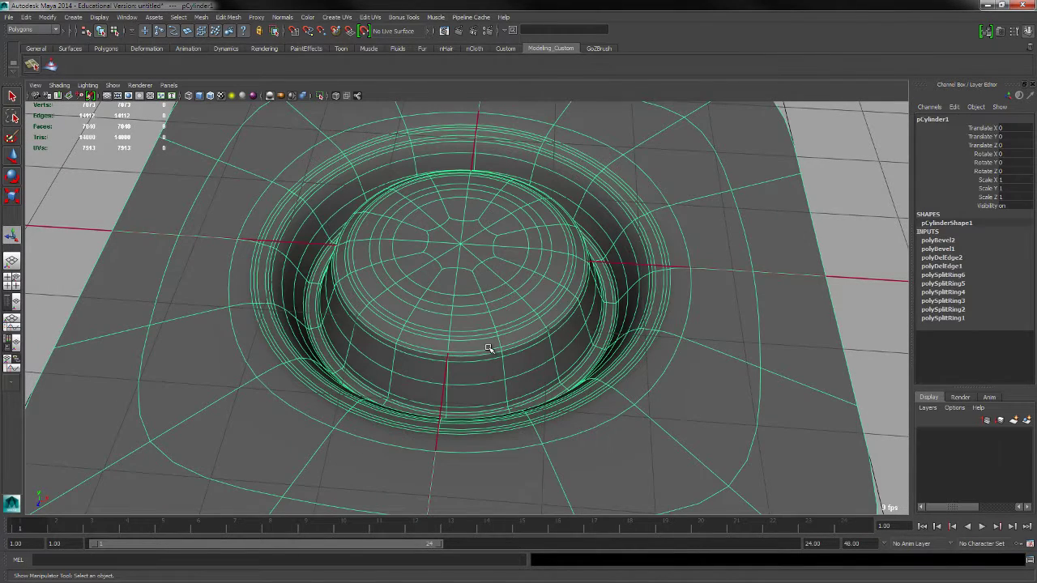
pyautogui.press('1')
pyautogui.keyDown('alt'); pyautogui.moveTo(516, 340); pyautogui.dragTo(315, 270); pyautogui.keyUp('alt')
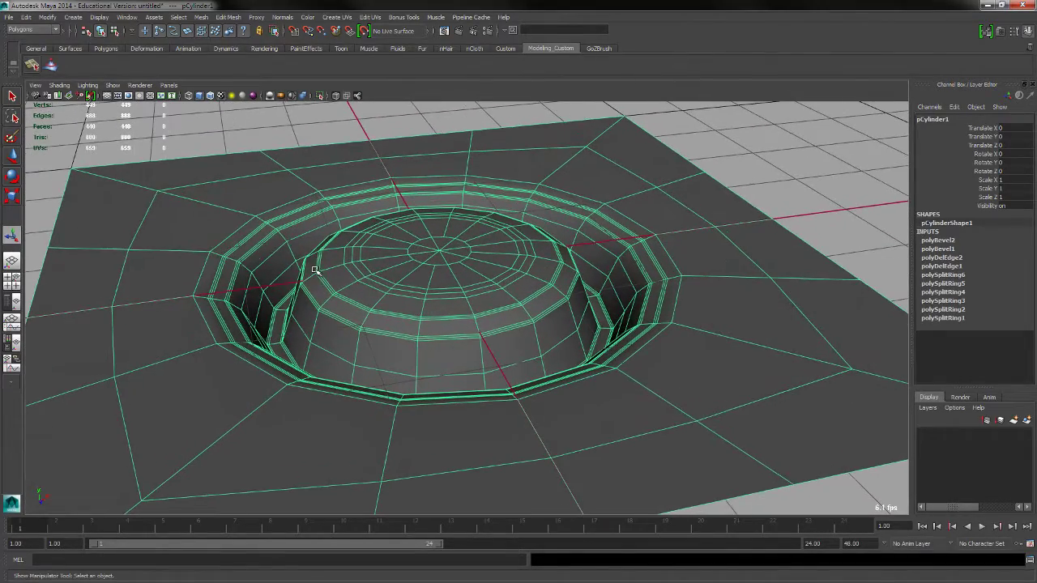
# Delete the edge loop running around the middle of the recess's outer wall.
pyautogui.press('F10')
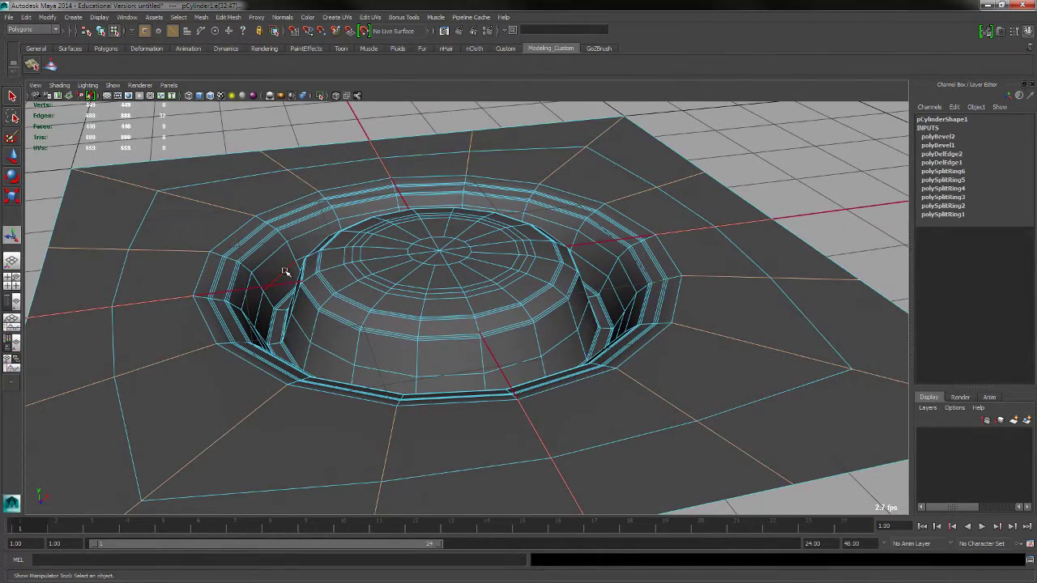
pyautogui.doubleClick(285, 272)
pyautogui.keyDown('ctrl'); pyautogui.rightClick(288, 272); pyautogui.keyUp('ctrl')
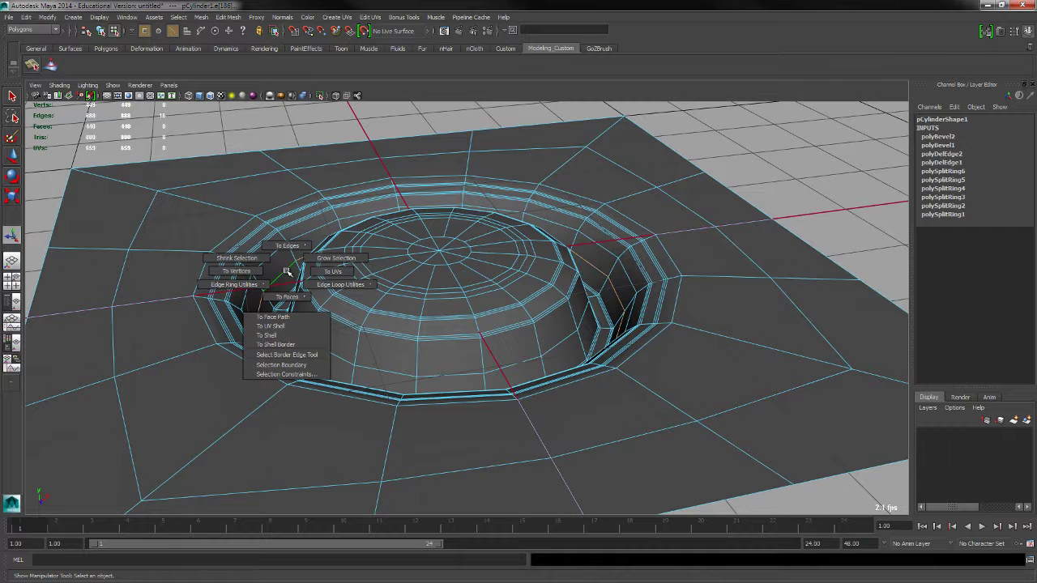
pyautogui.keyDown('ctrl'); pyautogui.rightClick(284, 272); pyautogui.keyUp('ctrl')
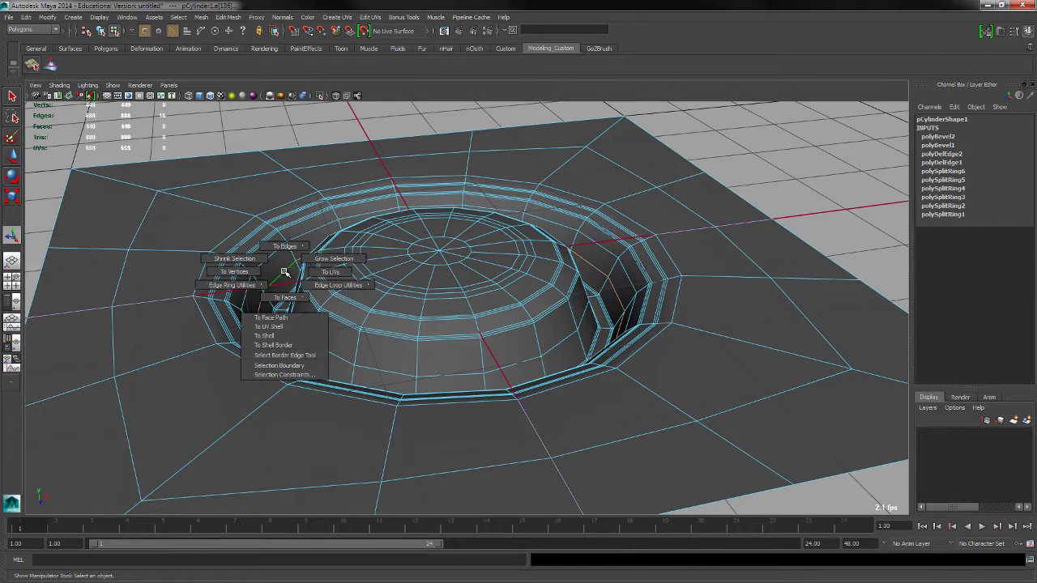
pyautogui.keyDown('ctrl'); pyautogui.moveTo(284, 273); pyautogui.dragTo(350, 275, button='right'); pyautogui.keyUp('ctrl')
pyautogui.keyDown('alt'); pyautogui.moveTo(350, 275); pyautogui.dragTo(303, 260); pyautogui.keyUp('alt')
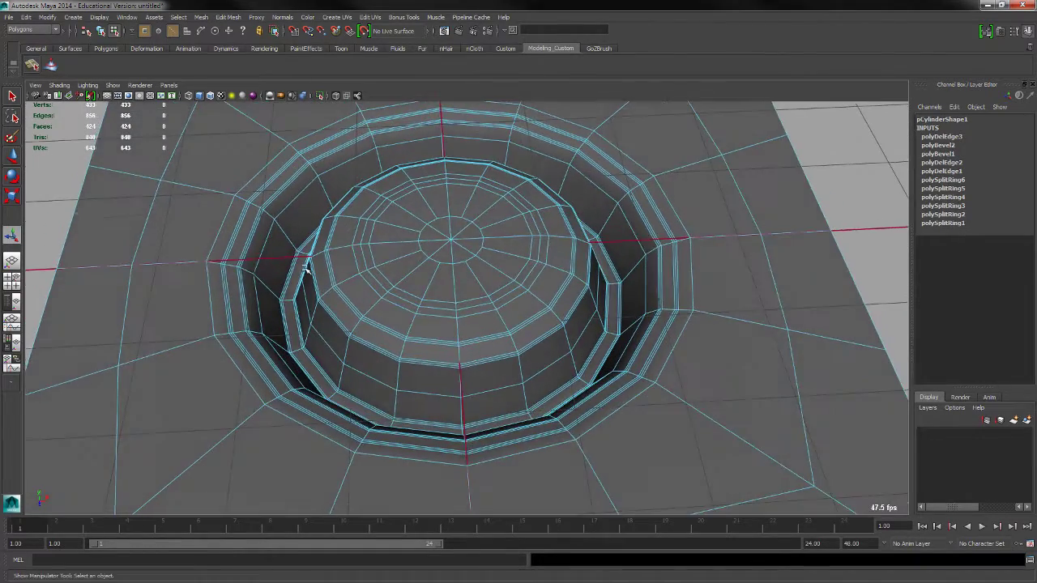
# Bevel the edge loop on the upper recess wall and the outermost loop around the recess with an offset of 0.25 and 2 segments.
pyautogui.scroll(3, 303, 267)
pyautogui.doubleClick(240, 262)
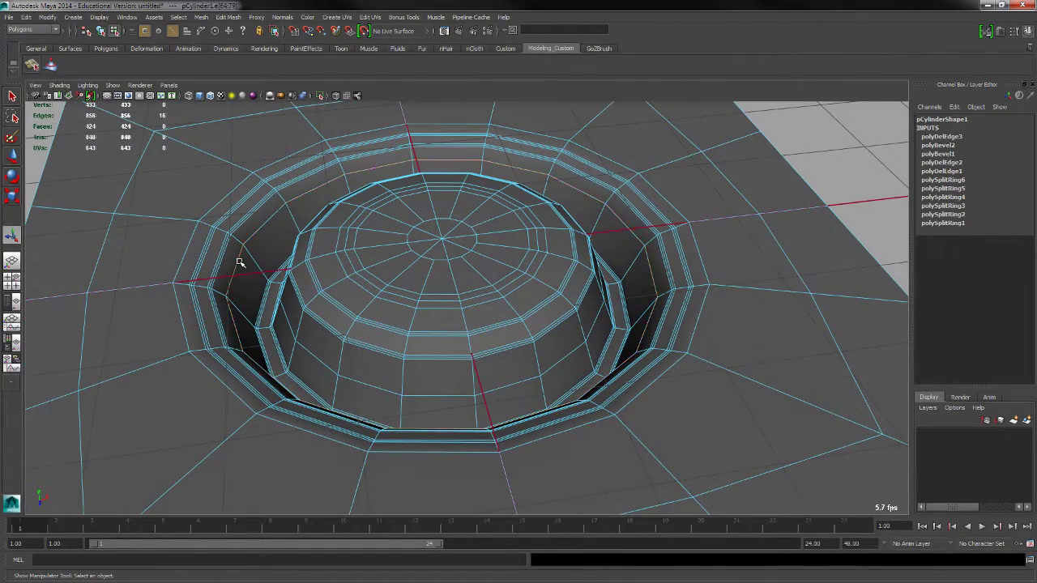
pyautogui.keyDown('shift'); pyautogui.moveTo(240, 262); pyautogui.dragTo(276, 269, button='right'); pyautogui.keyUp('shift')
pyautogui.moveTo(269, 268)
pyautogui.keyDown('alt'); pyautogui.mouseDown()
pyautogui.moveTo(301, 248)
pyautogui.moveTo(268, 252)
pyautogui.mouseUp(); pyautogui.keyUp('alt')
pyautogui.press('t')
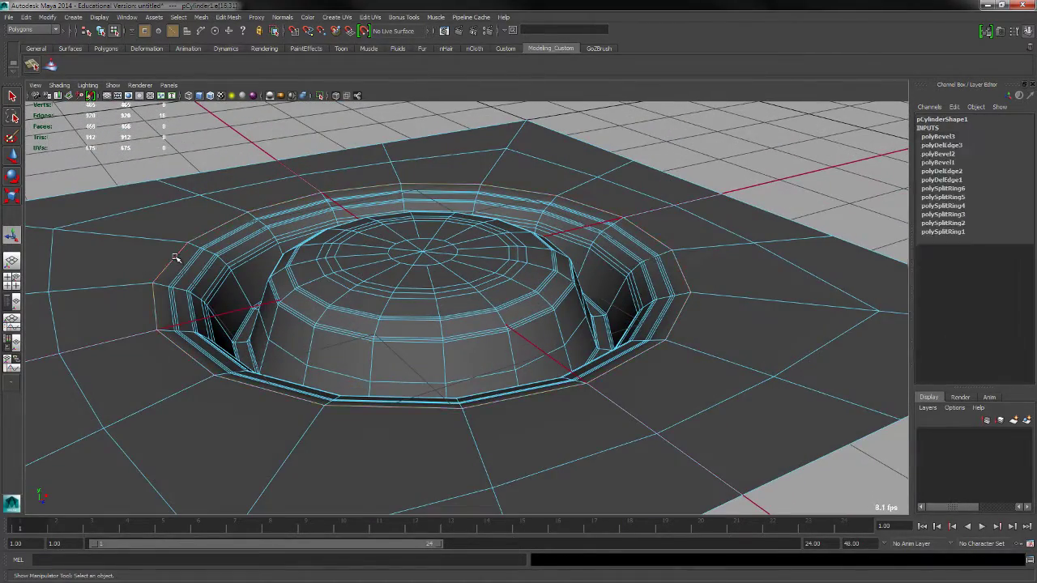
pyautogui.press('g')
pyautogui.keyDown('alt'); pyautogui.moveTo(376, 297); pyautogui.dragTo(272, 292); pyautogui.keyUp('alt')
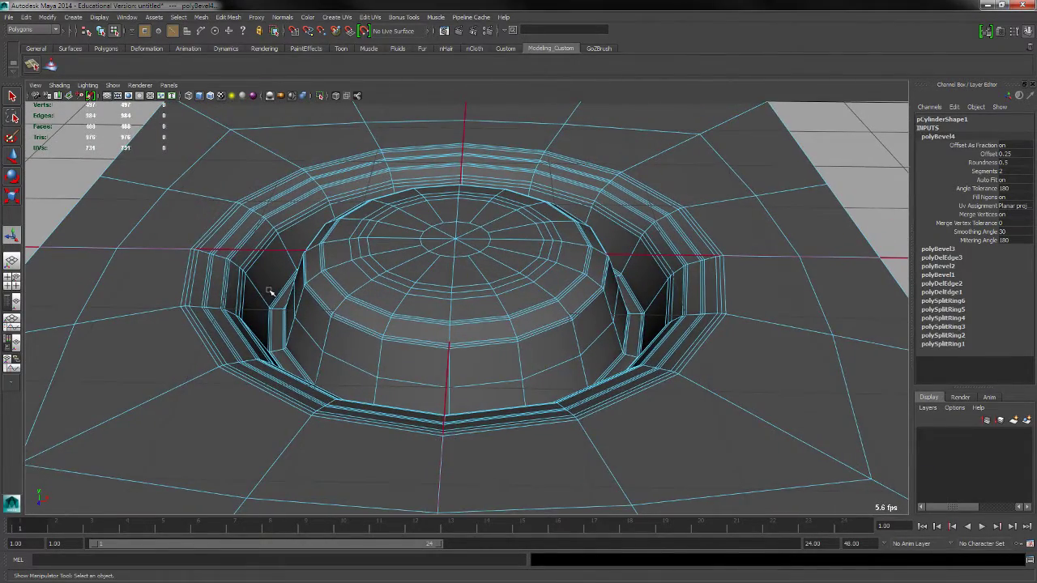
# Inspect the recess and plug in smooth display in object mode without selection highlighting, and return the mesh to unsmoothed display.
pyautogui.press('3')
pyautogui.keyDown('alt'); pyautogui.moveTo(323, 281); pyautogui.dragTo(296, 245, button='right'); pyautogui.keyUp('alt')
pyautogui.press('F8')
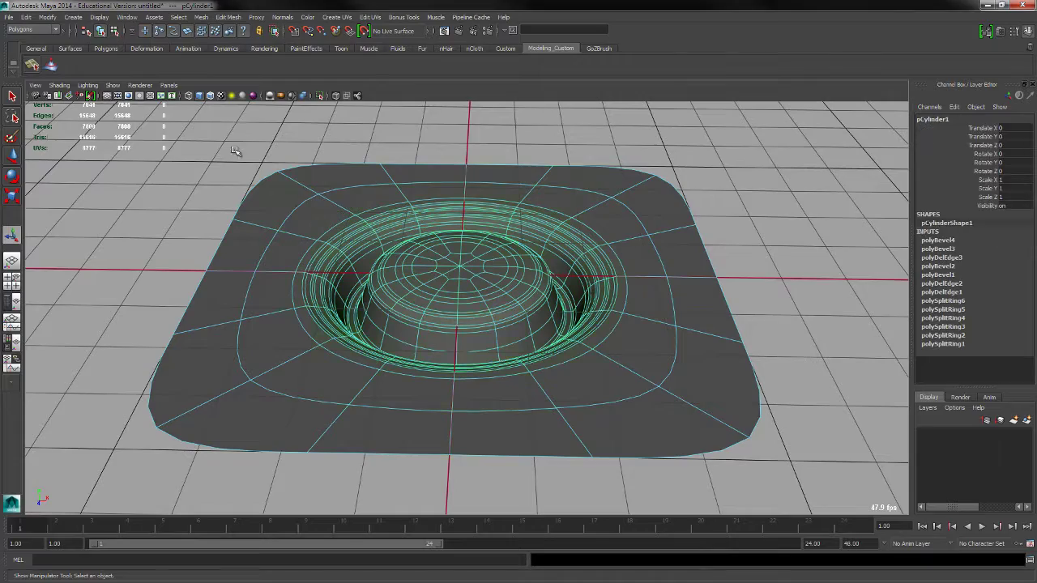
pyautogui.click(179, 151)
pyautogui.moveTo(397, 256)
pyautogui.keyDown('alt'); pyautogui.mouseDown()
pyautogui.moveTo(378, 271)
pyautogui.moveTo(417, 273)
pyautogui.moveTo(417, 252)
pyautogui.moveTo(419, 271)
pyautogui.moveTo(440, 289)
pyautogui.moveTo(410, 294)
pyautogui.moveTo(398, 267)
pyautogui.mouseUp(); pyautogui.keyUp('alt')
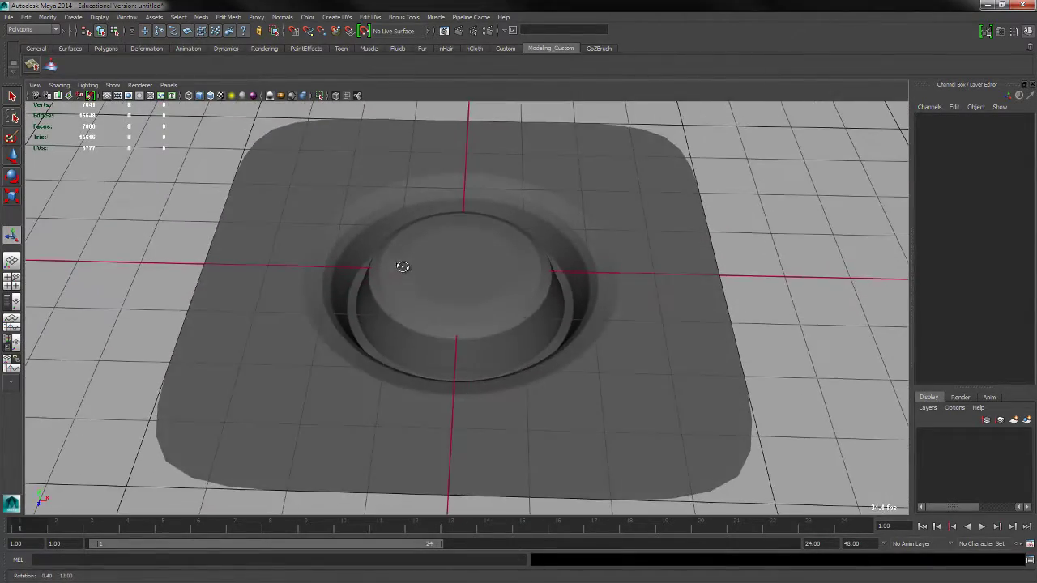
pyautogui.keyDown('alt'); pyautogui.moveTo(398, 266); pyautogui.dragTo(421, 283, button='right'); pyautogui.keyUp('alt')
pyautogui.click(419, 283)
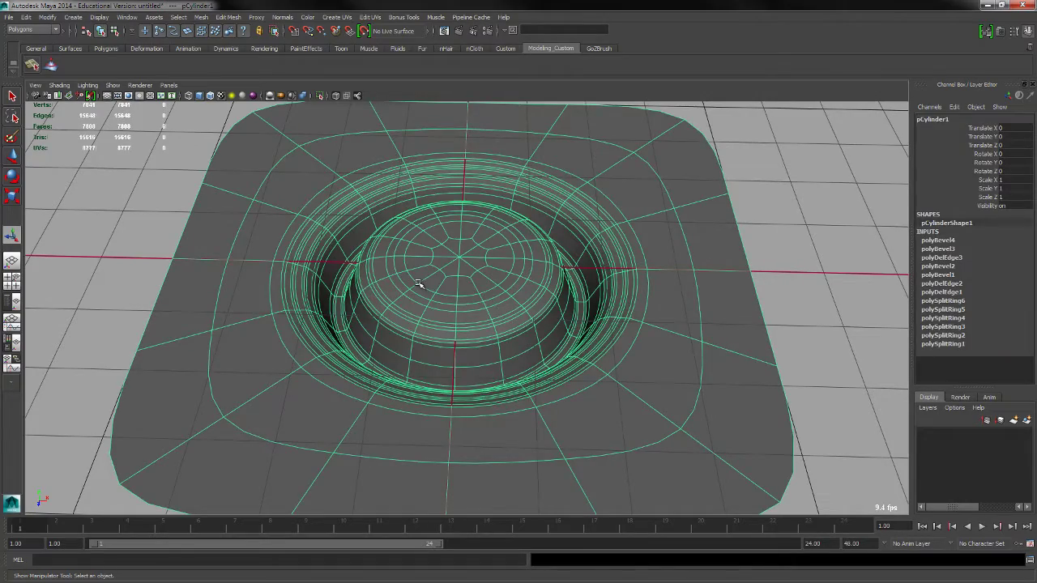
pyautogui.press('1')
# Bevel the inner edge loop on the plug's top face with an offset of 0.25 and 2 segments.
pyautogui.keyDown('alt'); pyautogui.moveTo(155, 242); pyautogui.dragTo(389, 317, button='right'); pyautogui.keyUp('alt')
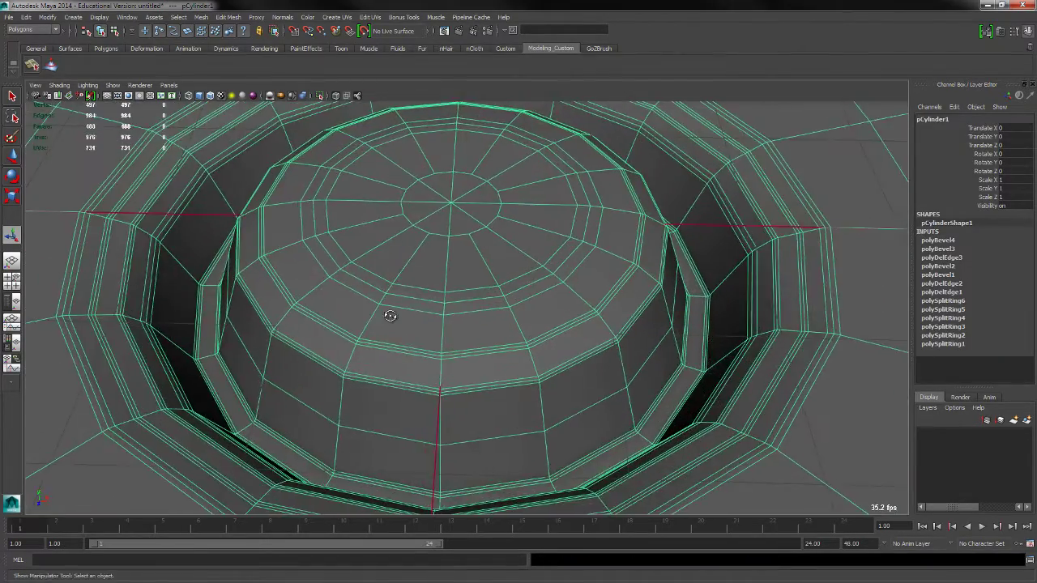
pyautogui.keyDown('alt'); pyautogui.moveTo(389, 317); pyautogui.dragTo(380, 293); pyautogui.keyUp('alt')
pyautogui.moveTo(376, 285); pyautogui.dragTo(374, 272, button='right')
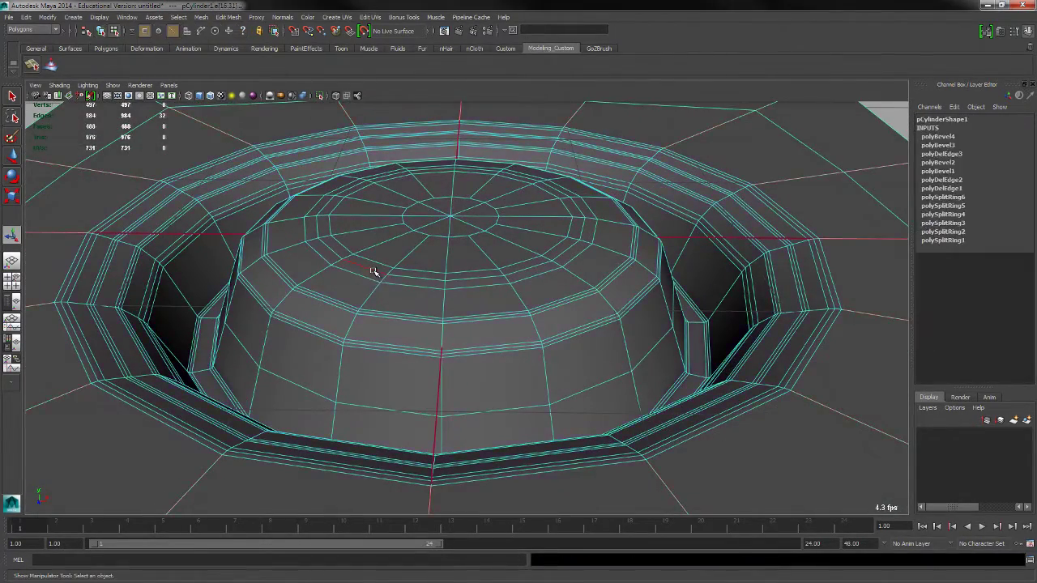
pyautogui.doubleClick(372, 269)
pyautogui.press('g')
pyautogui.keyDown('alt'); pyautogui.moveTo(389, 278); pyautogui.dragTo(385, 282); pyautogui.keyUp('alt')
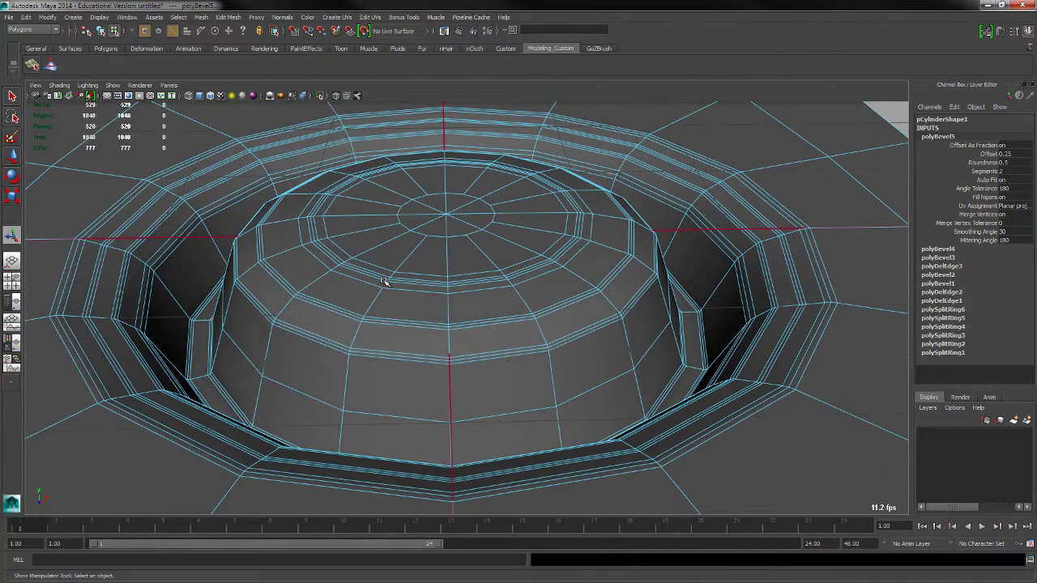
# Show the mesh in smooth display, check it unselected in object mode, and delete its construction history.
pyautogui.press('3')
pyautogui.keyDown('alt'); pyautogui.moveTo(386, 279); pyautogui.dragTo(369, 263, button='right'); pyautogui.keyUp('alt')
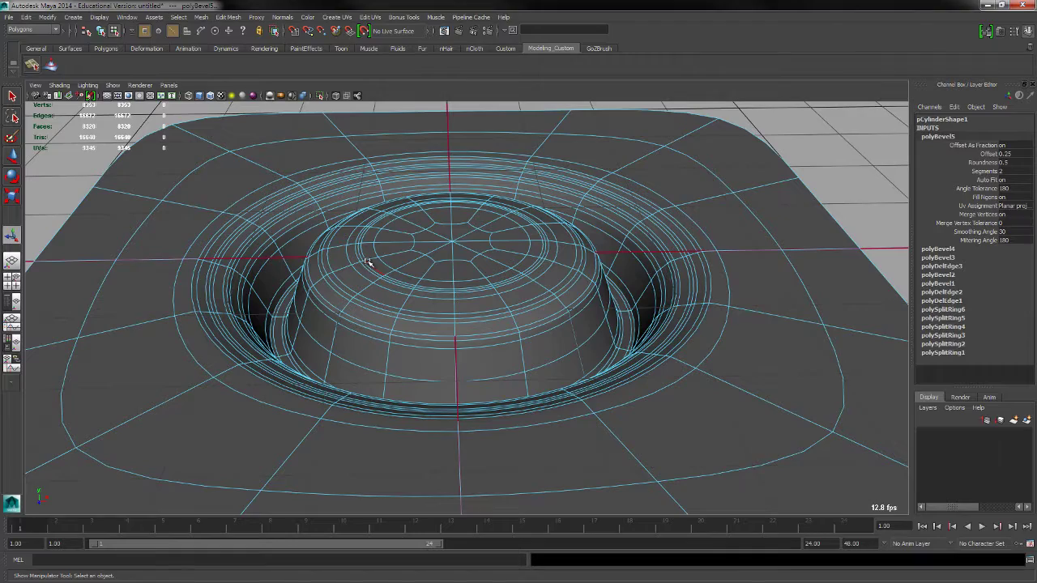
pyautogui.click(74, 164)
pyautogui.keyDown('alt'); pyautogui.moveTo(294, 251); pyautogui.dragTo(398, 251, button='right'); pyautogui.keyUp('alt')
pyautogui.keyDown('alt'); pyautogui.moveTo(398, 250); pyautogui.dragTo(343, 287); pyautogui.keyUp('alt')
pyautogui.click(335, 284)
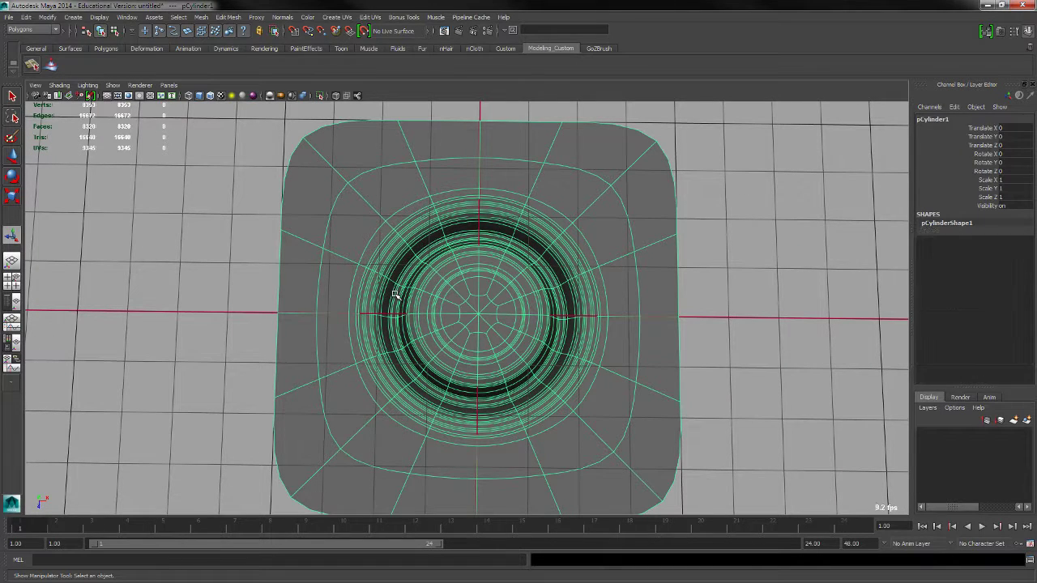
# Compare the mesh in smoothed and unsmoothed display from above and at an angle, ending in smooth display.
pyautogui.click(238, 276)
pyautogui.keyDown('alt'); pyautogui.moveTo(255, 291); pyautogui.dragTo(339, 266); pyautogui.keyUp('alt')
pyautogui.click(339, 266)
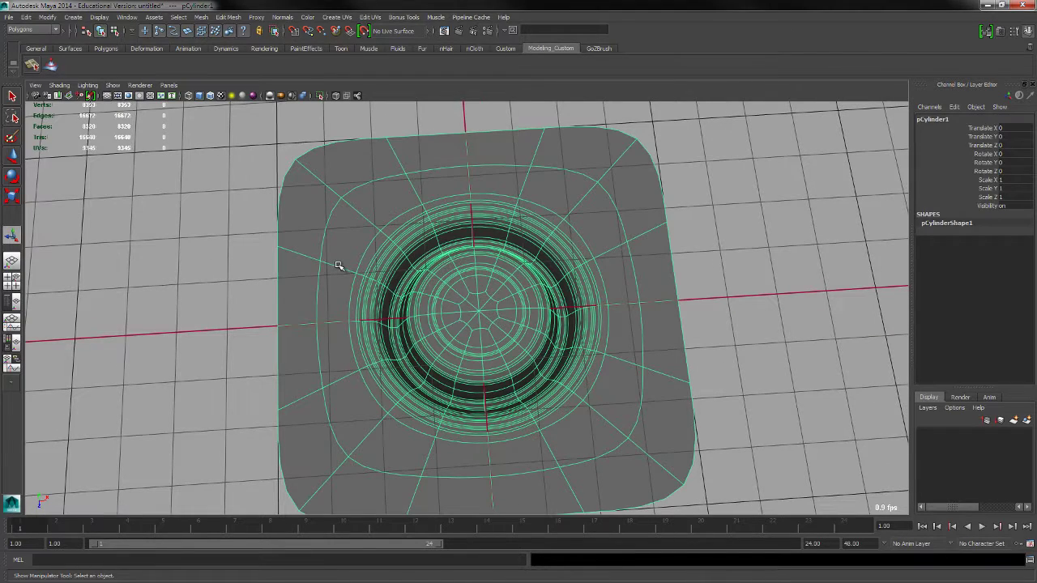
pyautogui.keyDown('alt'); pyautogui.moveTo(332, 323); pyautogui.dragTo(325, 297); pyautogui.keyUp('alt')
pyautogui.press('3')
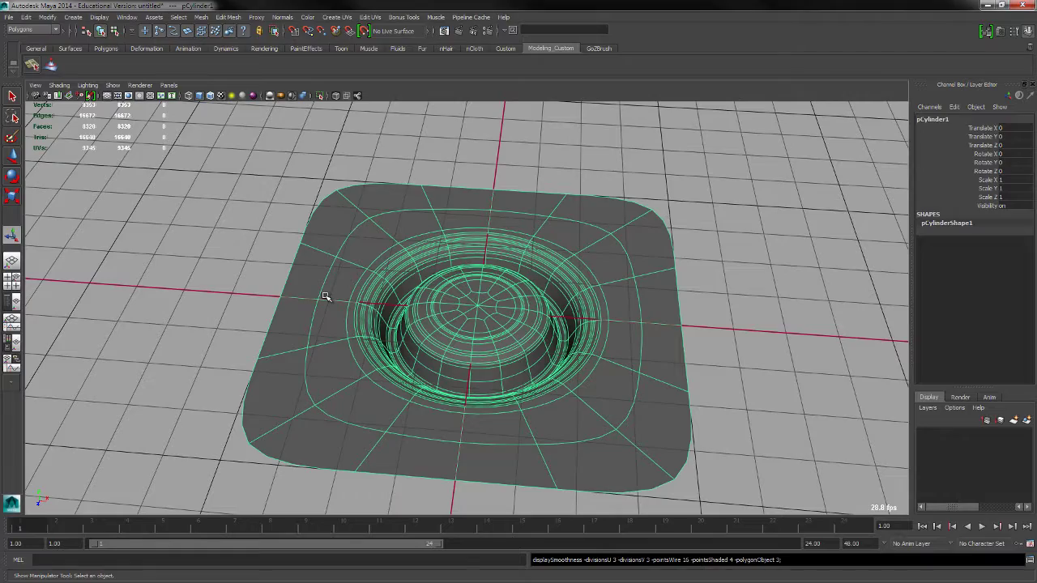
pyautogui.press('1')
pyautogui.press('3')
pyautogui.press('1')
pyautogui.press('3')
pyautogui.keyDown('alt'); pyautogui.moveTo(231, 289); pyautogui.dragTo(300, 321); pyautogui.keyUp('alt')
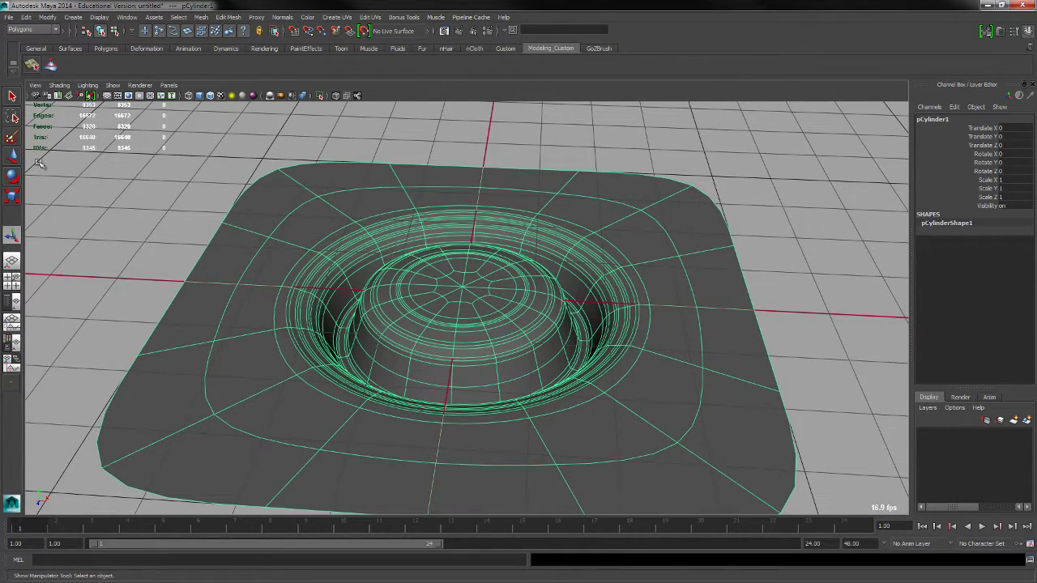
# Convert the mesh's smooth preview into actual polygons.
pyautogui.click(47, 17)
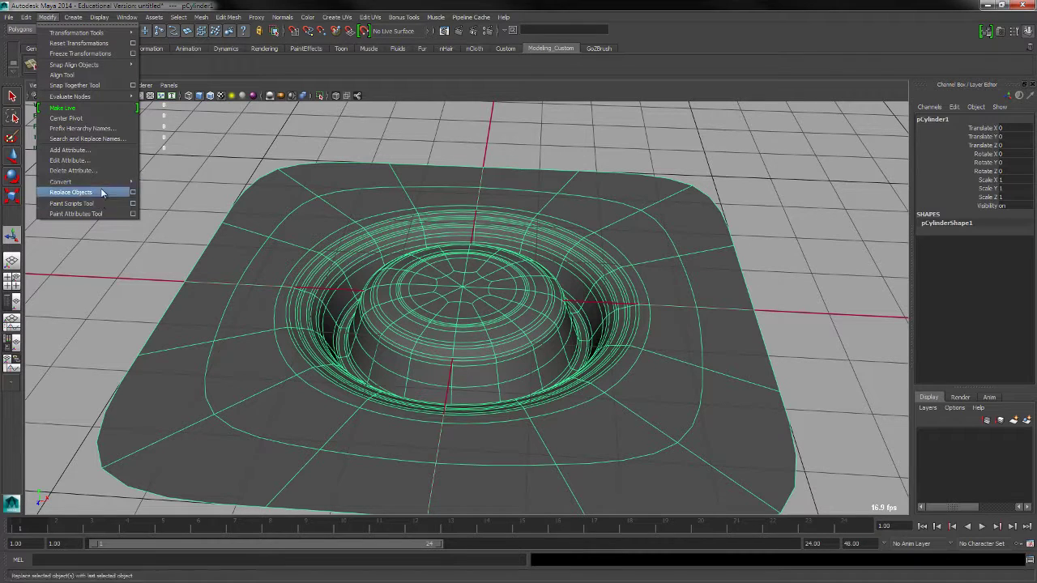
pyautogui.moveTo(101, 182)
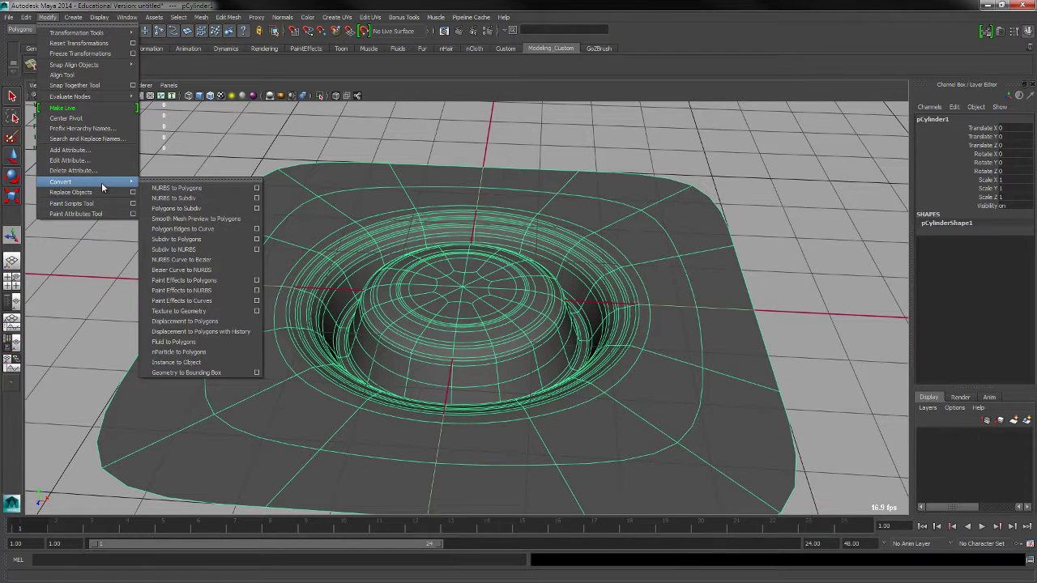
pyautogui.click(232, 219)
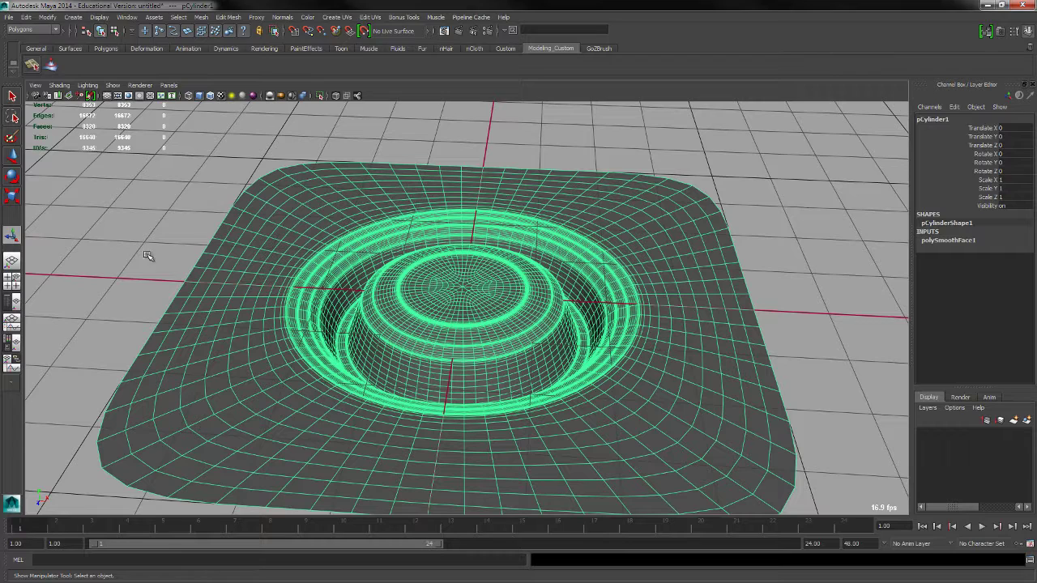
# Set the polySmoothFace1 divisions to 1 and finally to 0 to compare the mesh densities.
pyautogui.click(961, 246)
pyautogui.doubleClick(1007, 266)
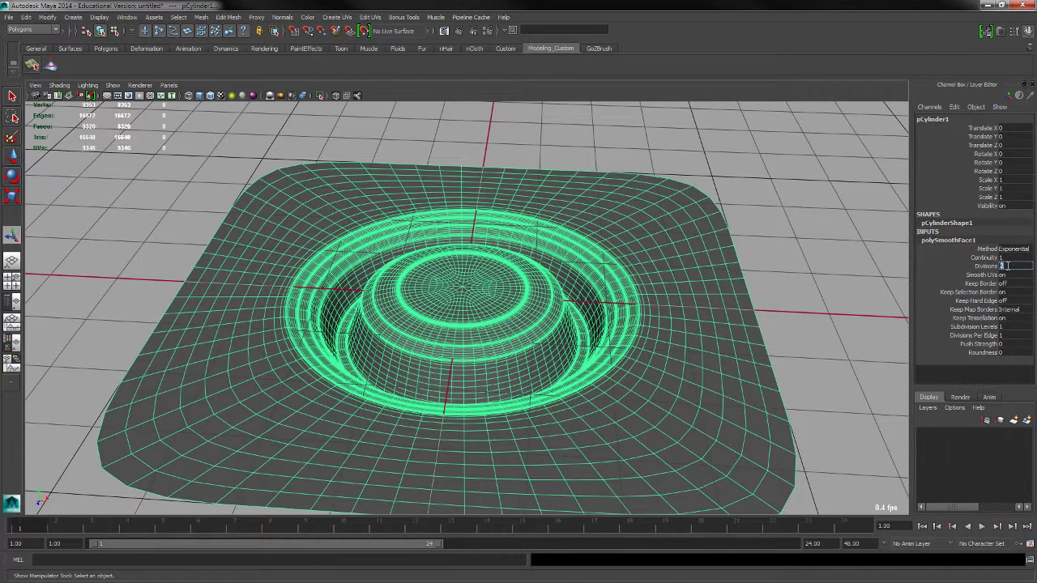
pyautogui.press('Return')
pyautogui.doubleClick(1005, 267)
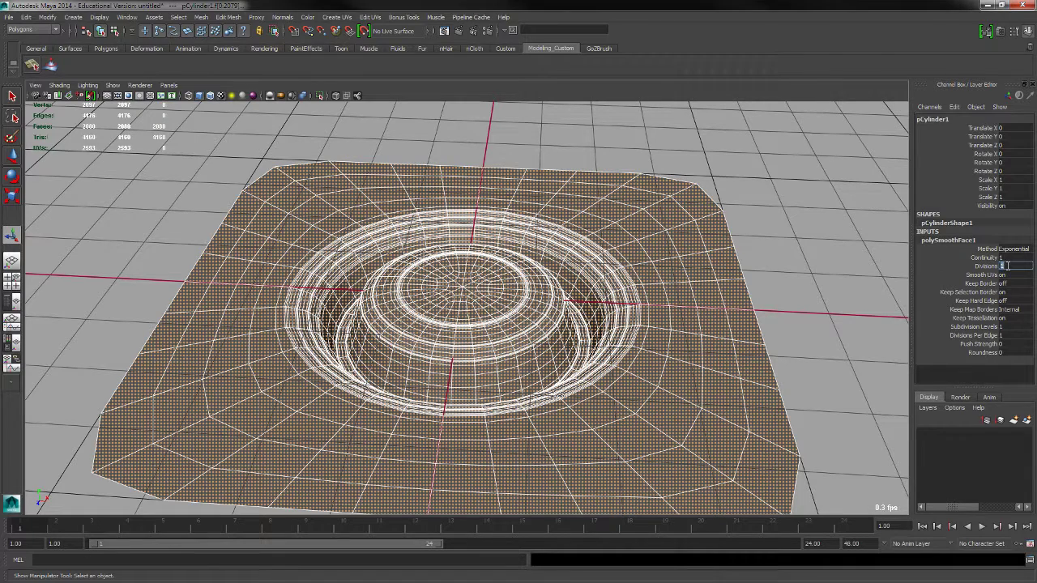
pyautogui.press('Return')
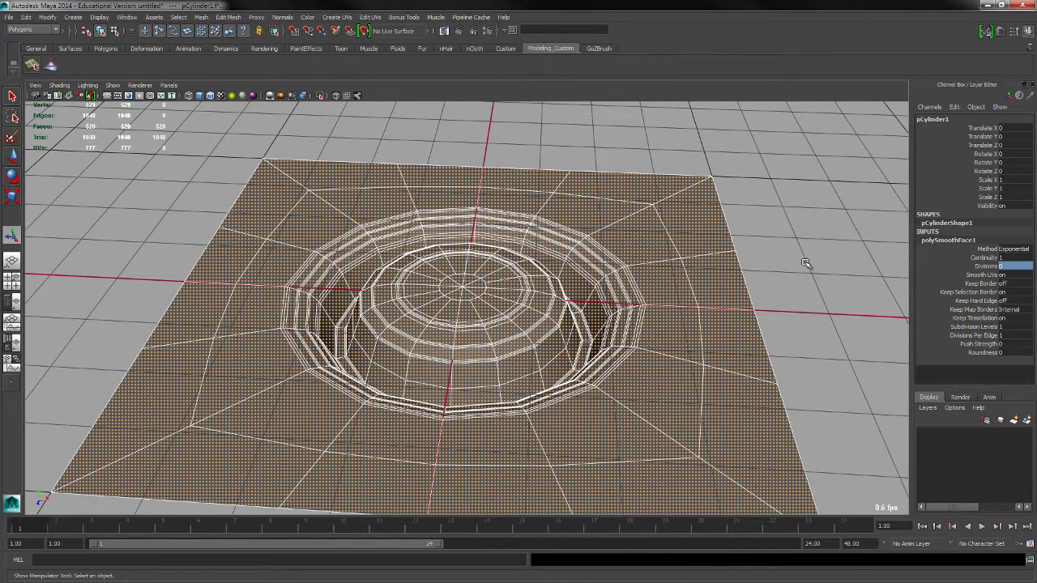
# Set the polySmoothFace1 divisions back to 1 and deselect the mesh to view its shading.
pyautogui.press('1')
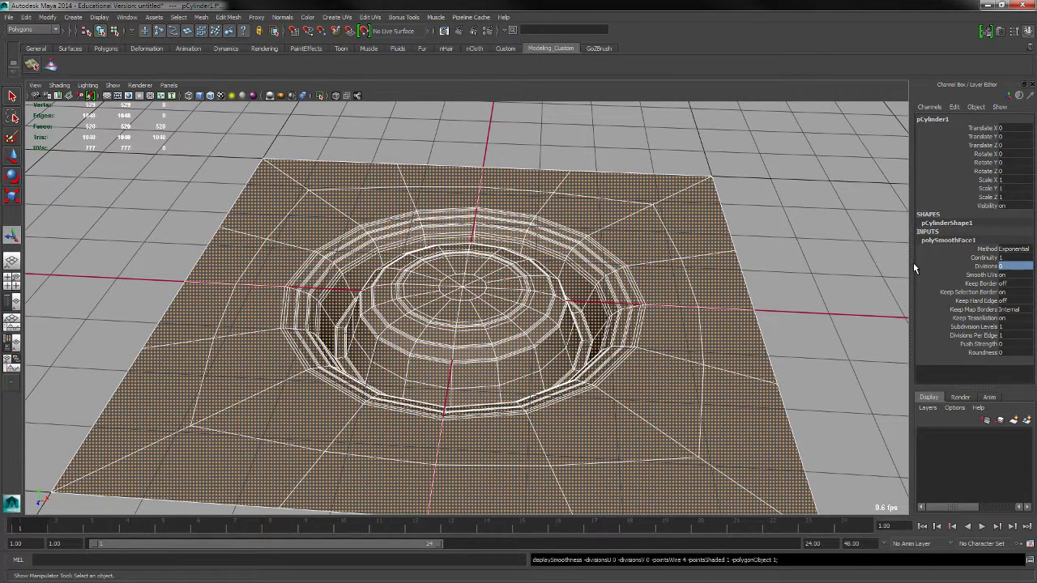
pyautogui.click(1009, 257)
pyautogui.click(1007, 265)
pyautogui.write('1')
pyautogui.press('Return')
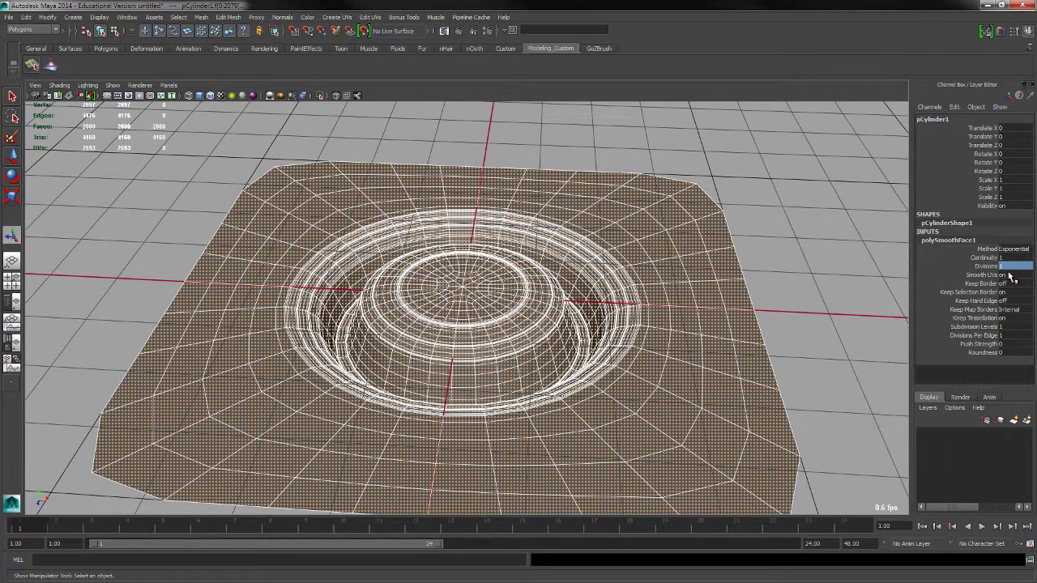
pyautogui.click(810, 269)
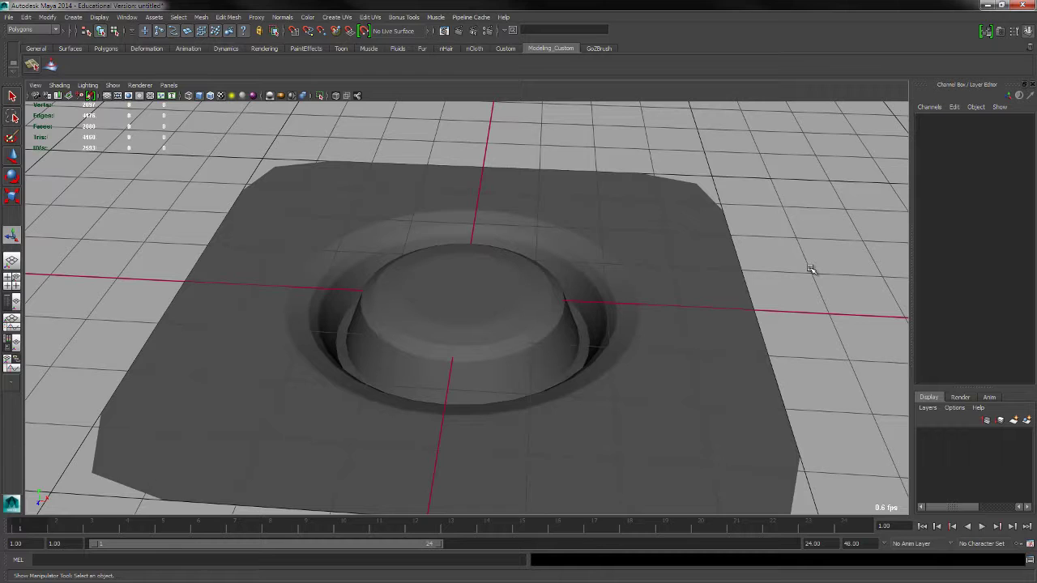
# Reselect the mesh, set its polySmoothFace1 divisions to 2, and deselect it.
pyautogui.click(677, 297)
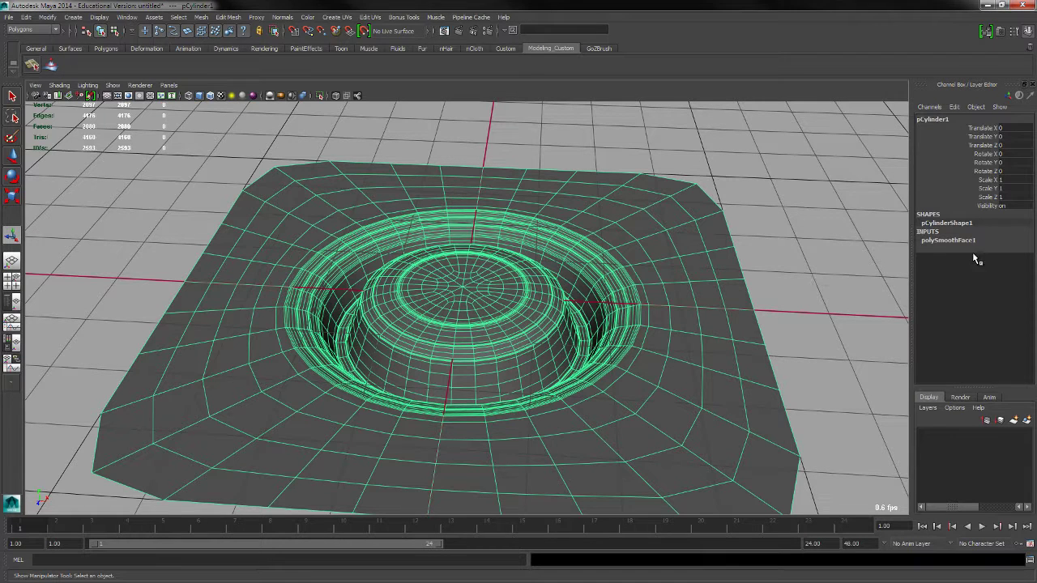
pyautogui.click(948, 241)
pyautogui.doubleClick(1005, 265)
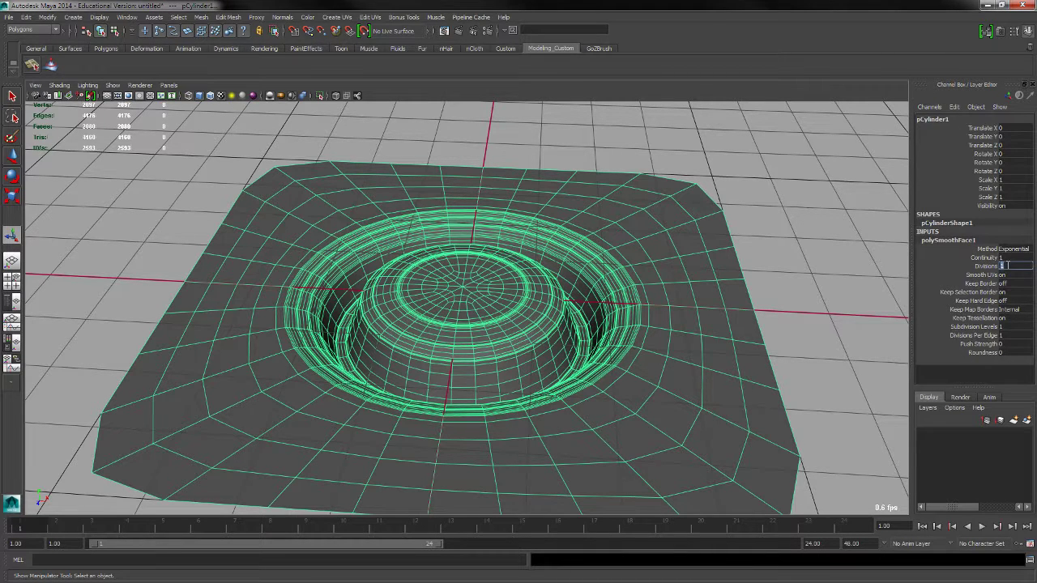
pyautogui.click(826, 290)
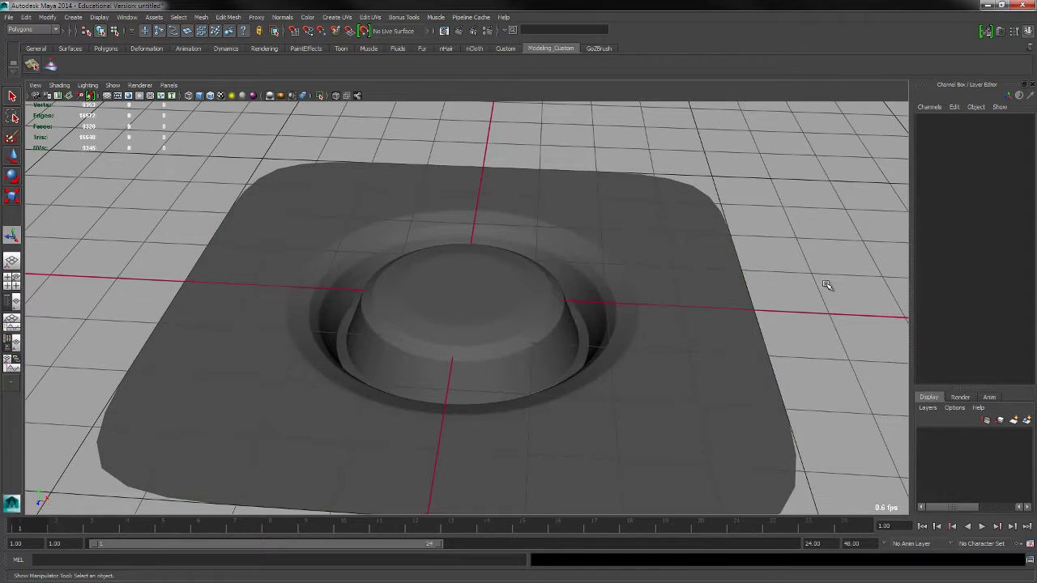
# Select the border edge loop of the smoothed plane and scale it uniformly outward to more than twice its width.
pyautogui.keyDown('alt'); pyautogui.moveTo(828, 285); pyautogui.dragTo(840, 218, button='middle'); pyautogui.keyUp('alt')
pyautogui.keyDown('alt'); pyautogui.moveTo(840, 217); pyautogui.dragTo(872, 270); pyautogui.keyUp('alt')
pyautogui.keyDown('alt'); pyautogui.moveTo(872, 270); pyautogui.dragTo(736, 220, button='right'); pyautogui.keyUp('alt')
pyautogui.keyDown('alt'); pyautogui.moveTo(736, 220); pyautogui.dragTo(725, 255); pyautogui.keyUp('alt')
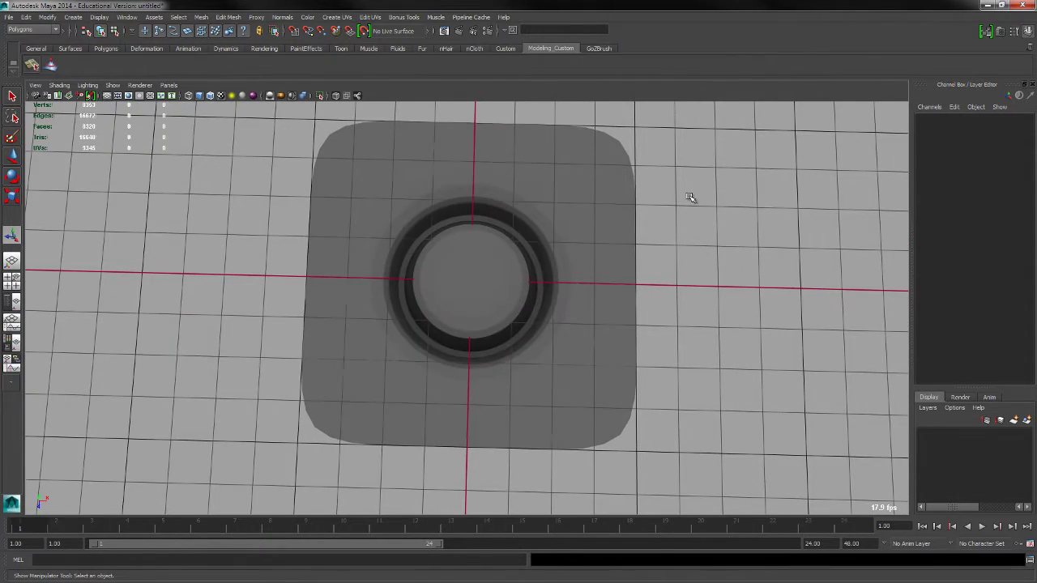
pyautogui.click(627, 182)
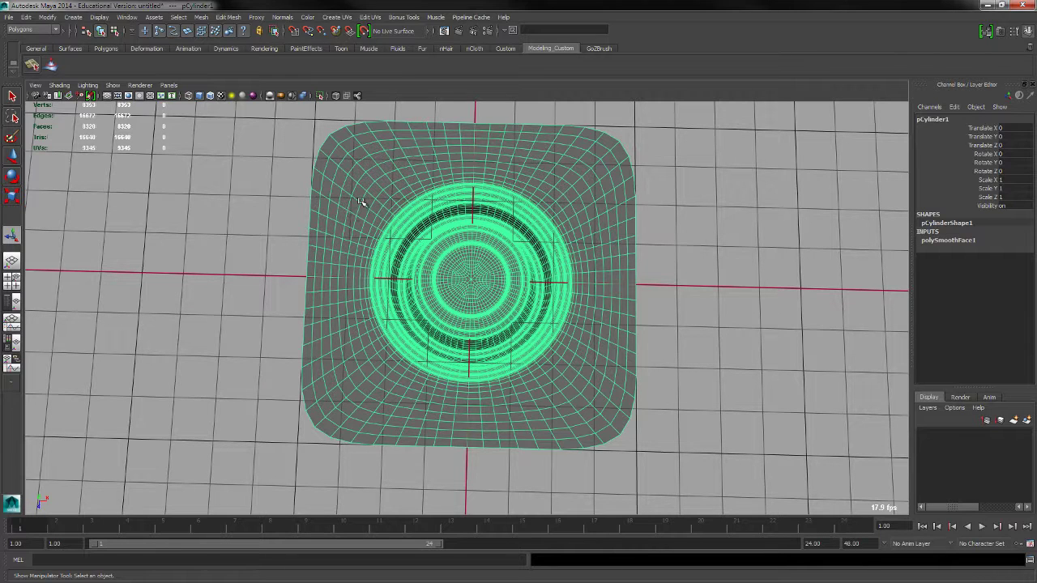
pyautogui.press('F10')
pyautogui.click(337, 133)
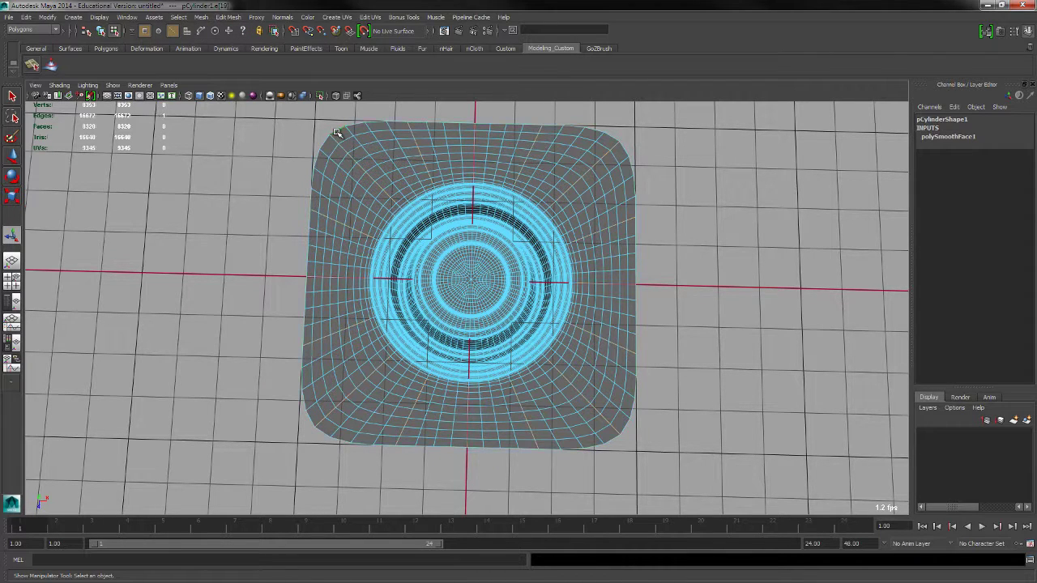
pyautogui.keyDown('alt'); pyautogui.moveTo(361, 199); pyautogui.dragTo(364, 200); pyautogui.keyUp('alt')
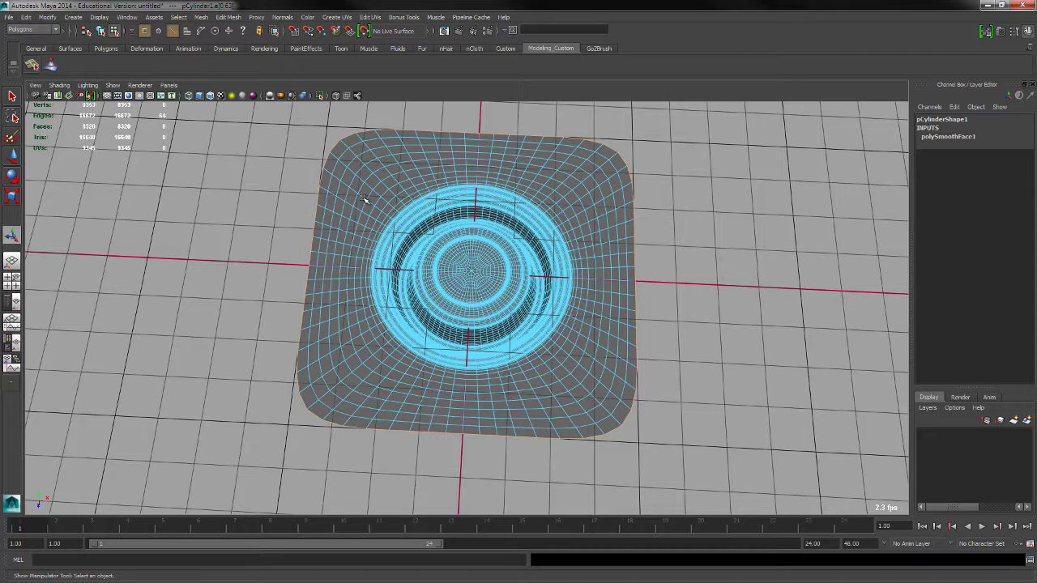
pyautogui.press('r')
pyautogui.moveTo(470, 274); pyautogui.dragTo(761, 341)
pyautogui.keyDown('alt'); pyautogui.moveTo(629, 309); pyautogui.dragTo(511, 275, button='right'); pyautogui.keyUp('alt')
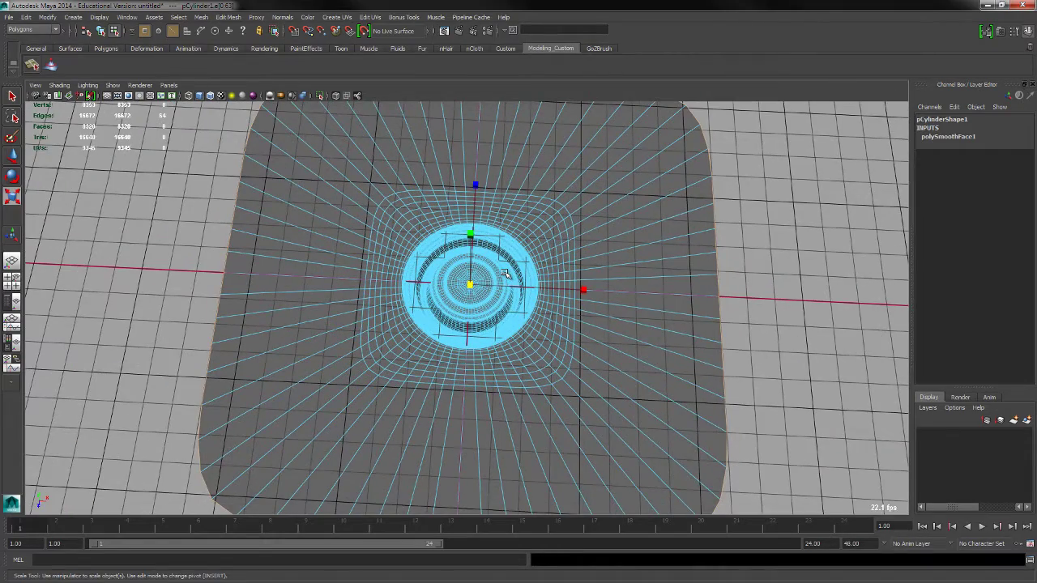
# Return to object mode and select the whole smoothed plane mesh with its extended border.
pyautogui.press('F8')
pyautogui.click(186, 243)
pyautogui.keyDown('alt'); pyautogui.moveTo(187, 243); pyautogui.dragTo(432, 339); pyautogui.keyUp('alt')
pyautogui.scroll(3, 437, 344)
pyautogui.click(435, 346)
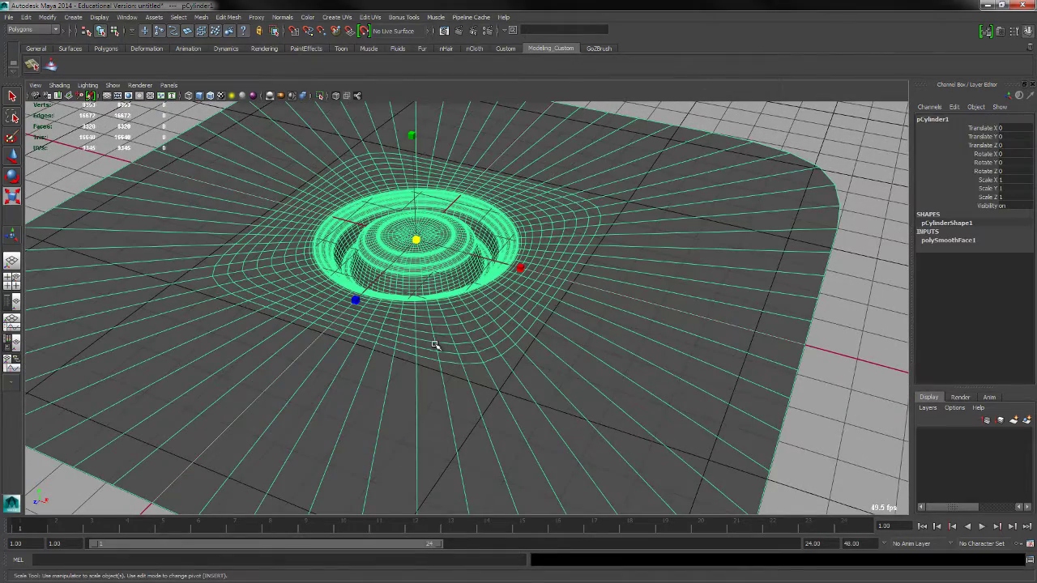
pyautogui.keyDown('alt'); pyautogui.moveTo(340, 332); pyautogui.dragTo(502, 324); pyautogui.keyUp('alt')
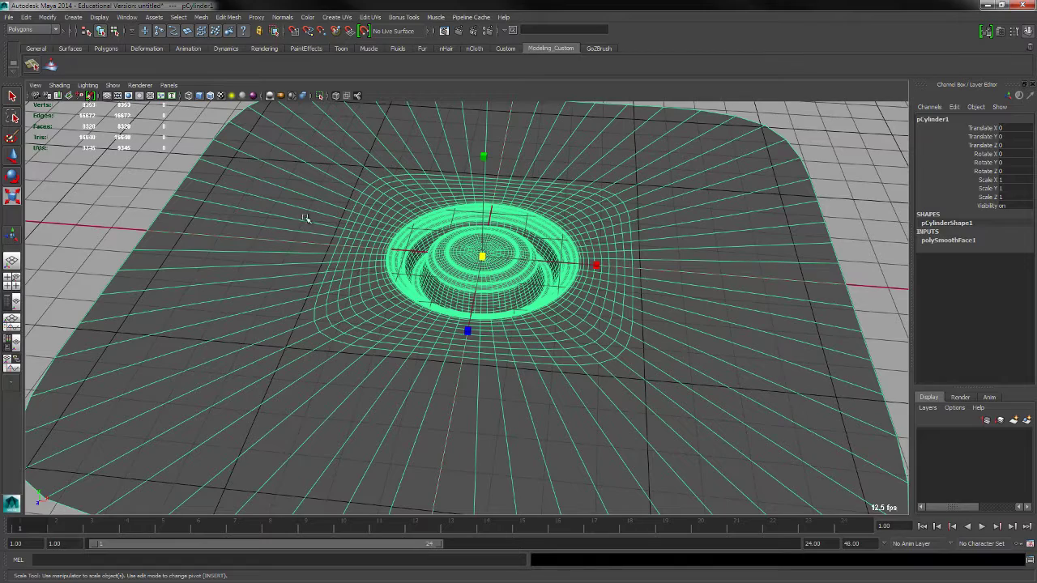
pyautogui.keyDown('alt'); pyautogui.moveTo(353, 236); pyautogui.dragTo(370, 247); pyautogui.keyUp('alt')
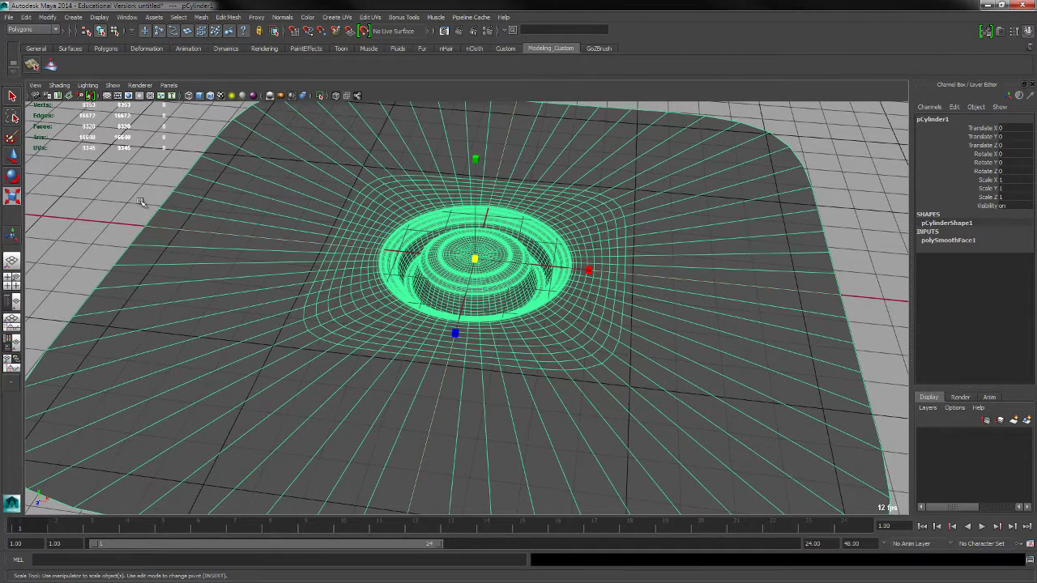
# Open the Export Selection options with OBJexport as the file type and enlarge the dialog to show all file type specific options.
pyautogui.click(9, 17)
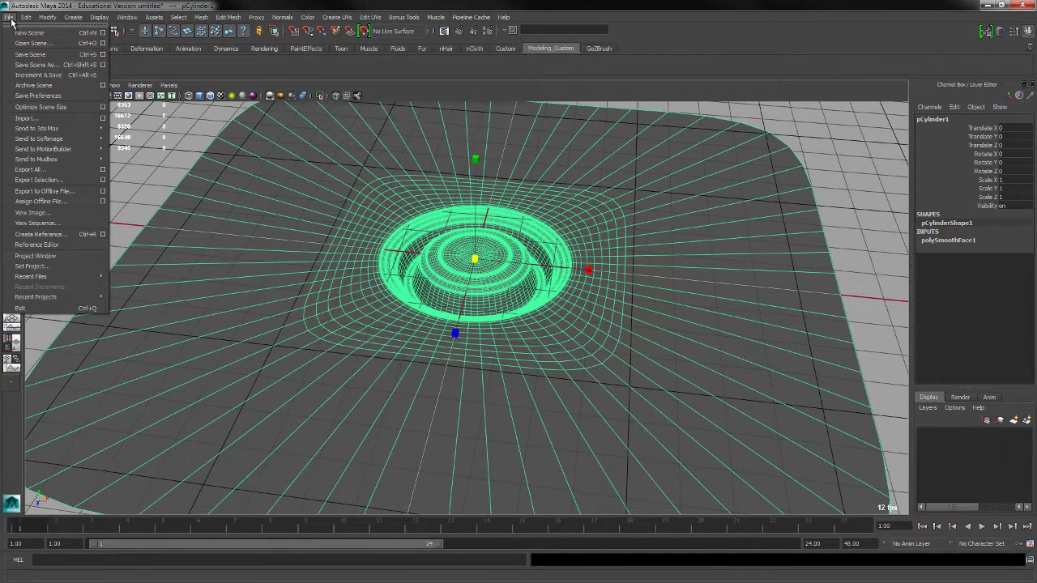
pyautogui.click(103, 183)
pyautogui.click(500, 319)
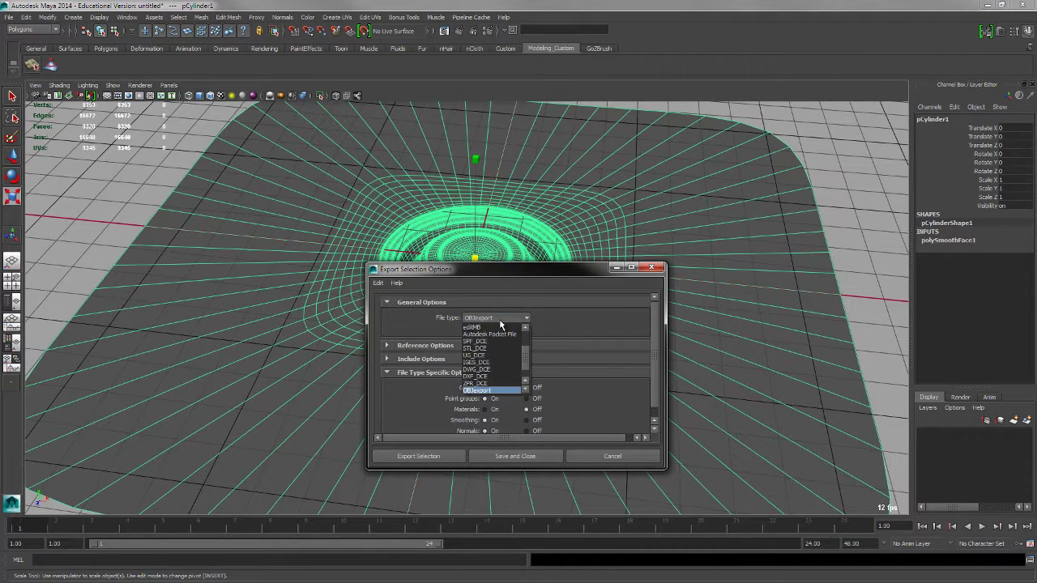
pyautogui.click(522, 315)
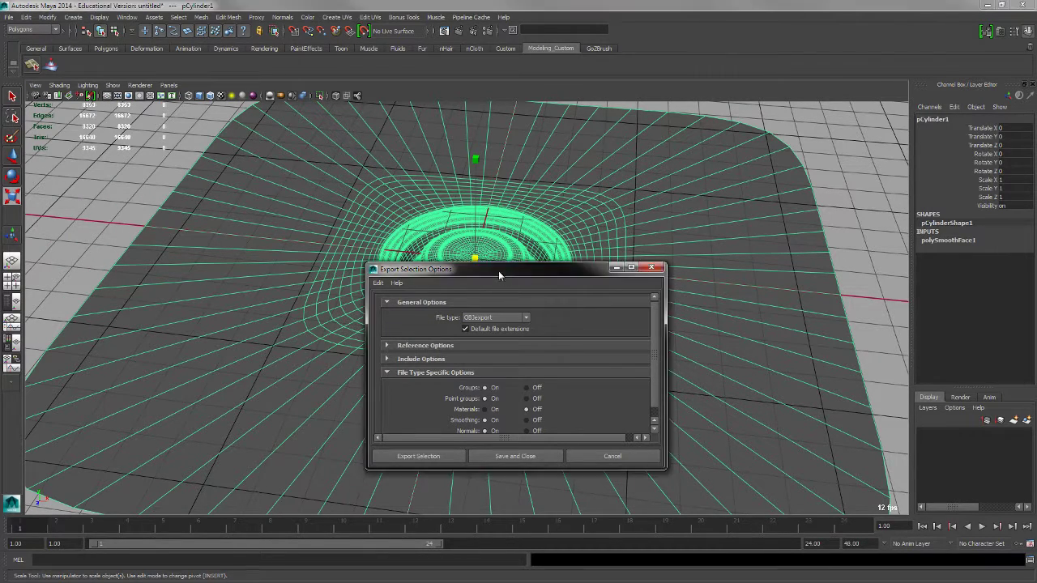
pyautogui.moveTo(498, 273); pyautogui.dragTo(459, 227)
pyautogui.moveTo(622, 423); pyautogui.dragTo(664, 475)
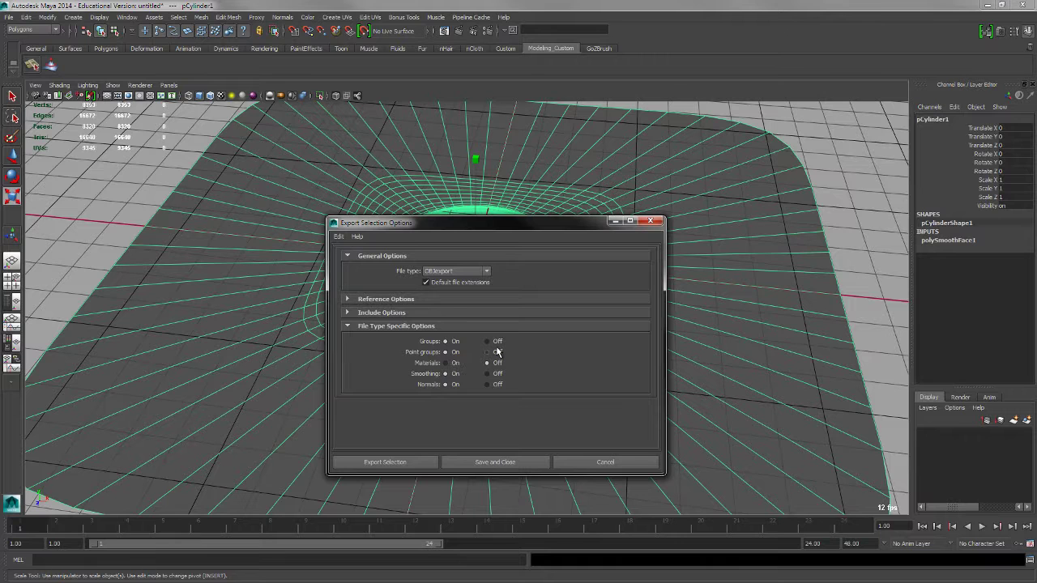
# Export the selected mesh to the Desktop as tempDisk in OBJ format.
pyautogui.click(405, 462)
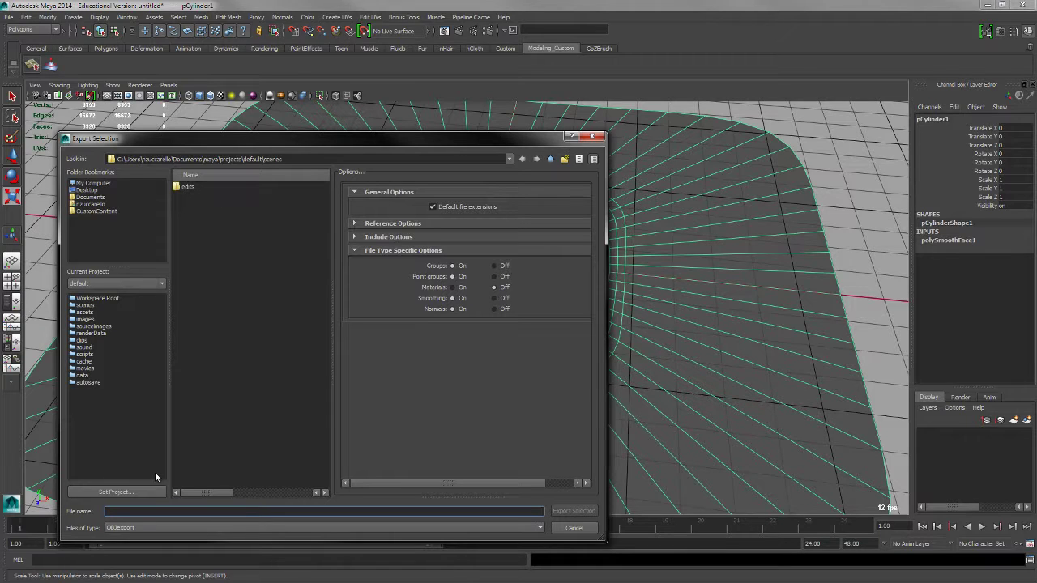
pyautogui.click(85, 190)
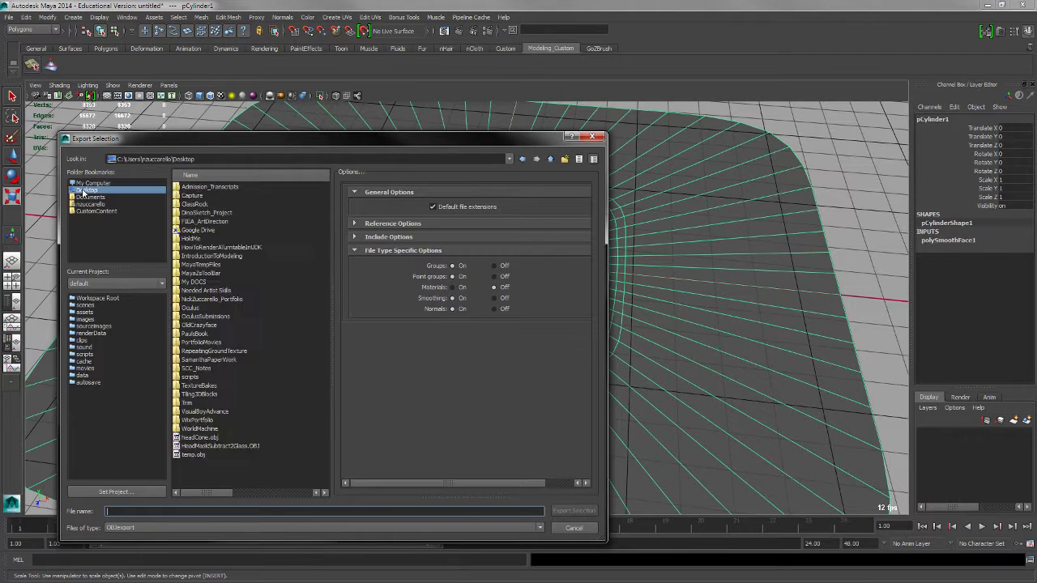
pyautogui.write('temp0')
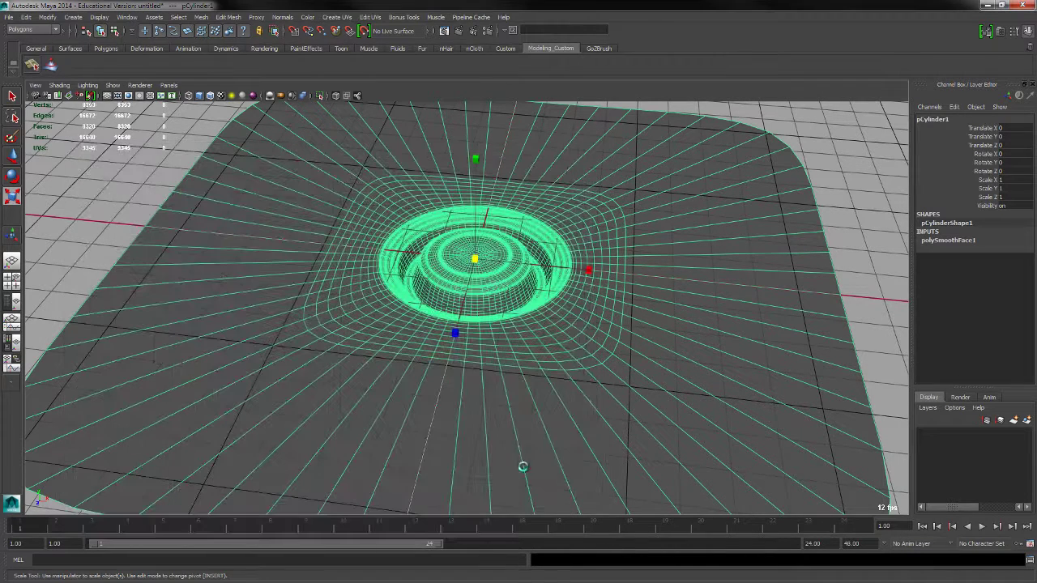
pyautogui.click(574, 511)
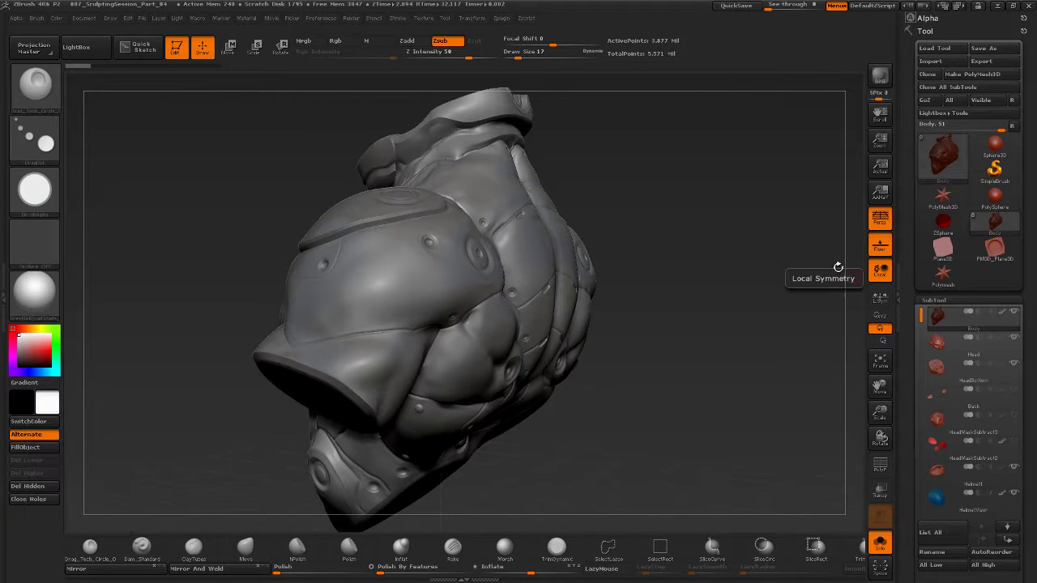
# Switch to ZBrush, change the active tool from the body sculpt to SimpleBrush and clear the canvas.
pyautogui.moveTo(711, 231); pyautogui.dragTo(717, 241)
pyautogui.moveTo(689, 273); pyautogui.dragTo(703, 272)
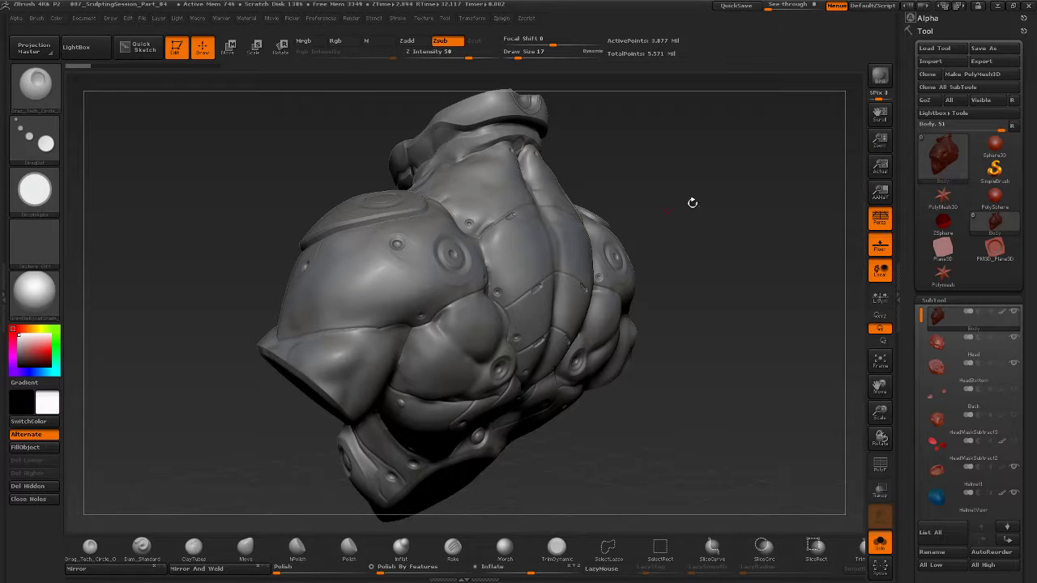
pyautogui.moveTo(1000, 173)
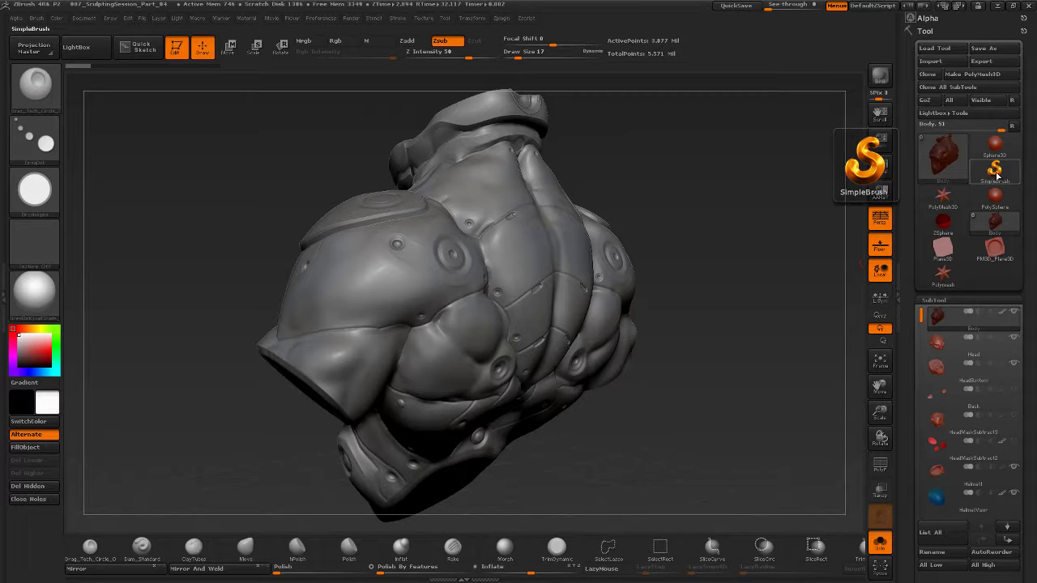
pyautogui.click(996, 173)
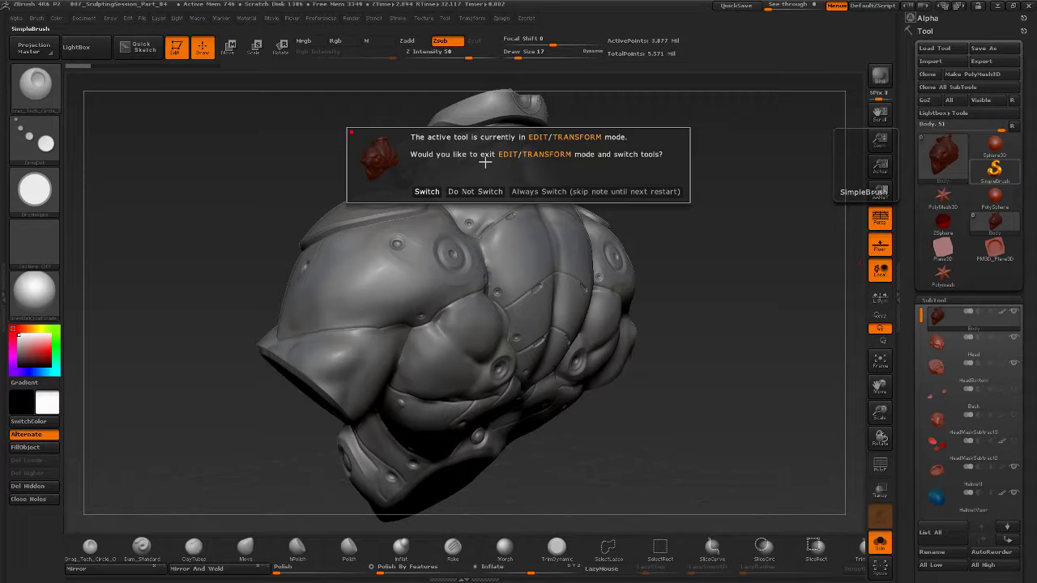
pyautogui.click(427, 191)
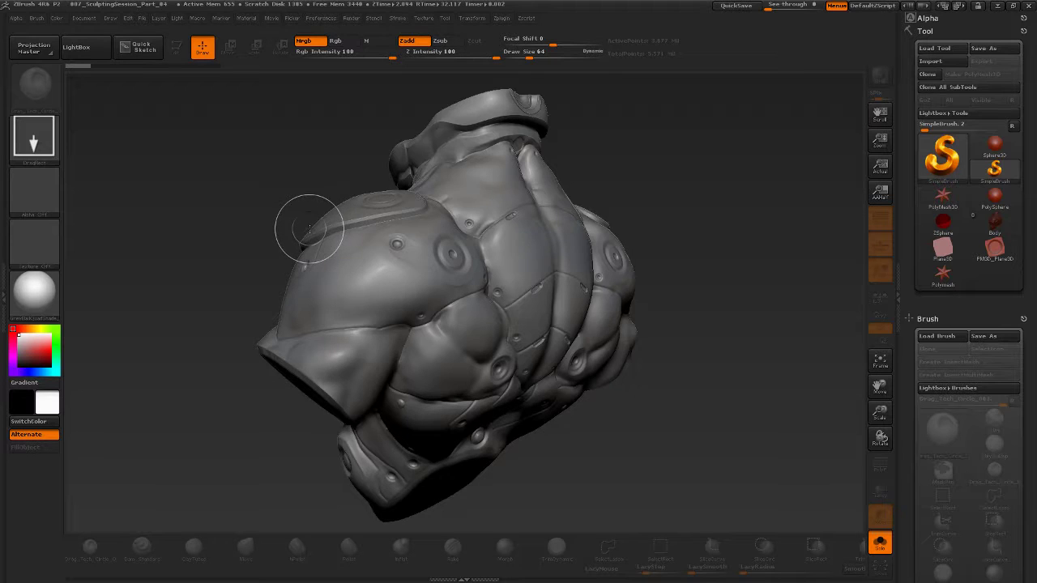
pyautogui.hotkey('ctrl', 'n')
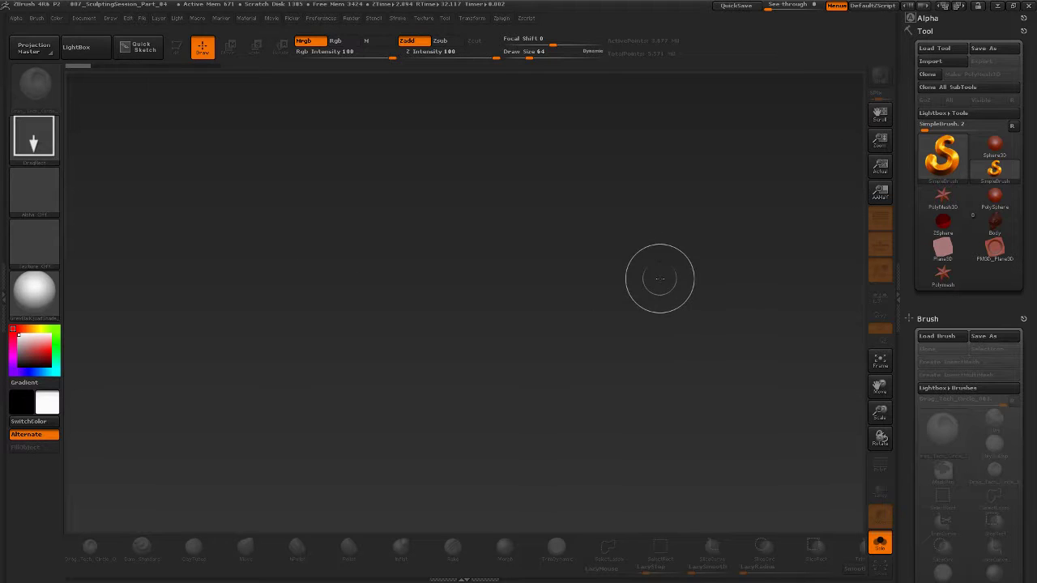
# Import tempDisk.obj from the Desktop as a new tool.
pyautogui.click(948, 61)
pyautogui.click(126, 153)
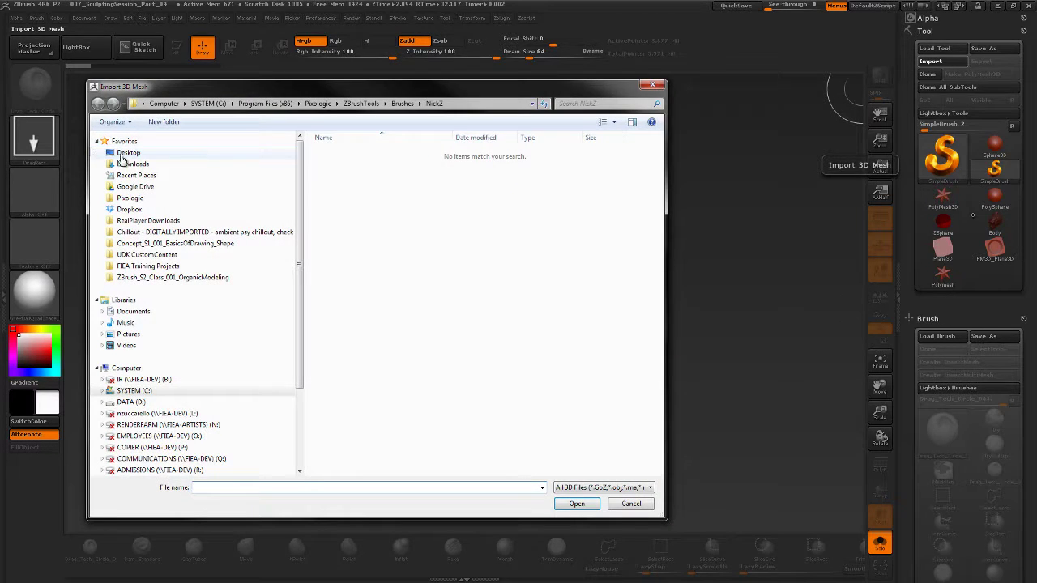
pyautogui.scroll(-1, 628, 295)
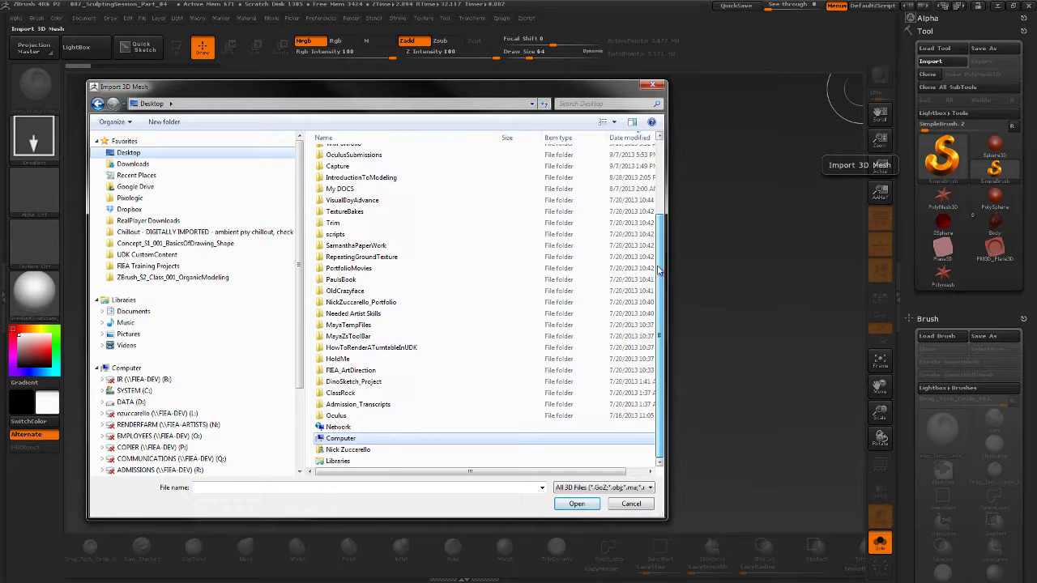
pyautogui.scroll(3, 660, 273)
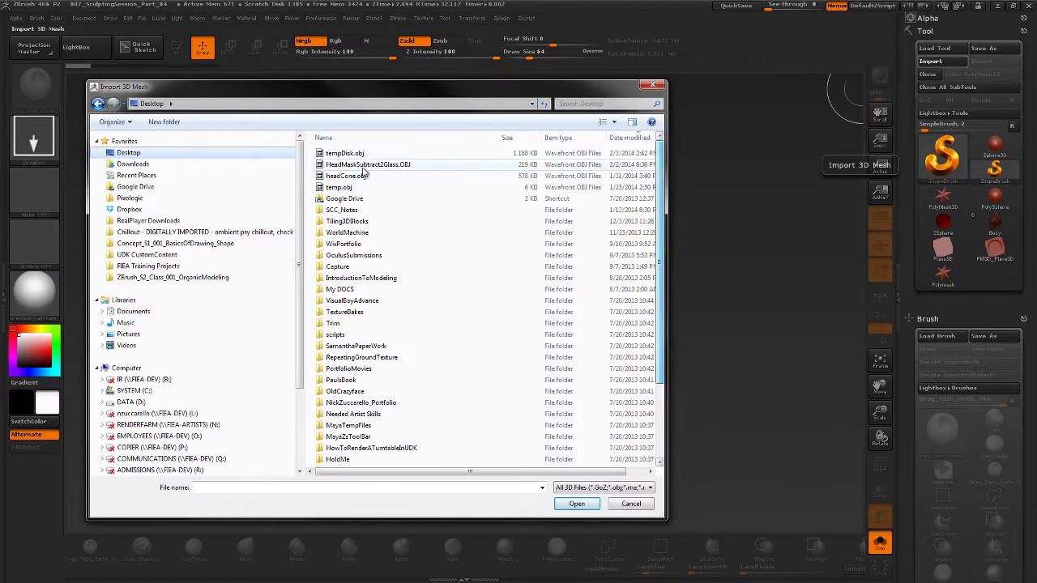
pyautogui.click(355, 154)
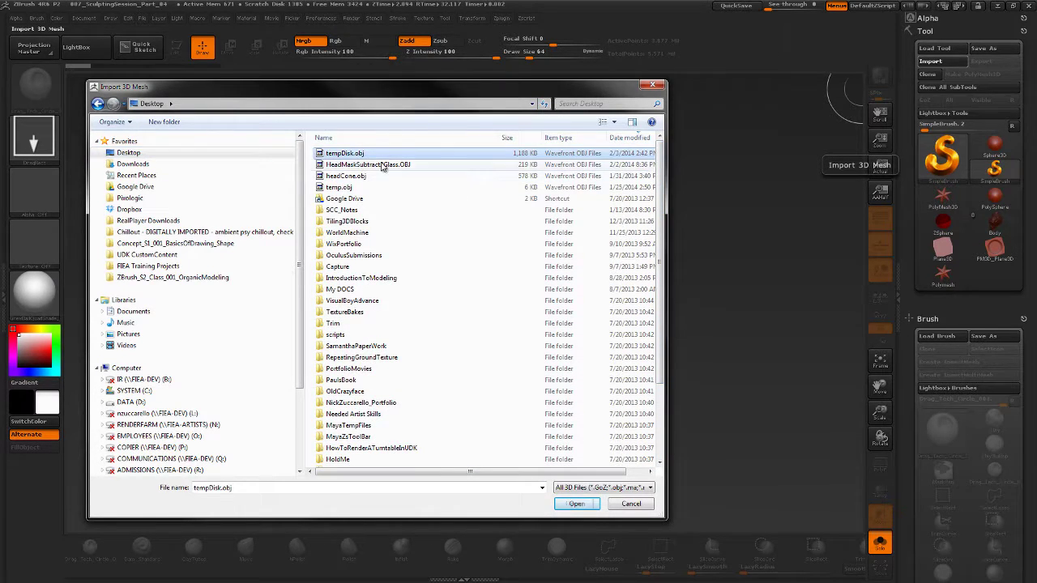
pyautogui.click(572, 504)
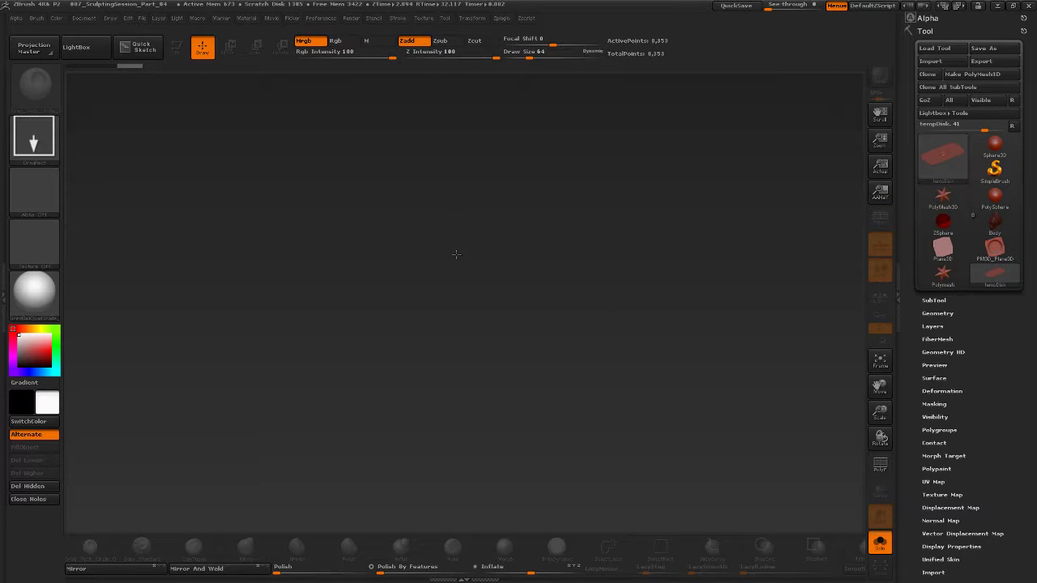
# Draw five copies of the imported disk mesh on the empty canvas.
pyautogui.moveTo(455, 323); pyautogui.dragTo(454, 413)
pyautogui.press('t')
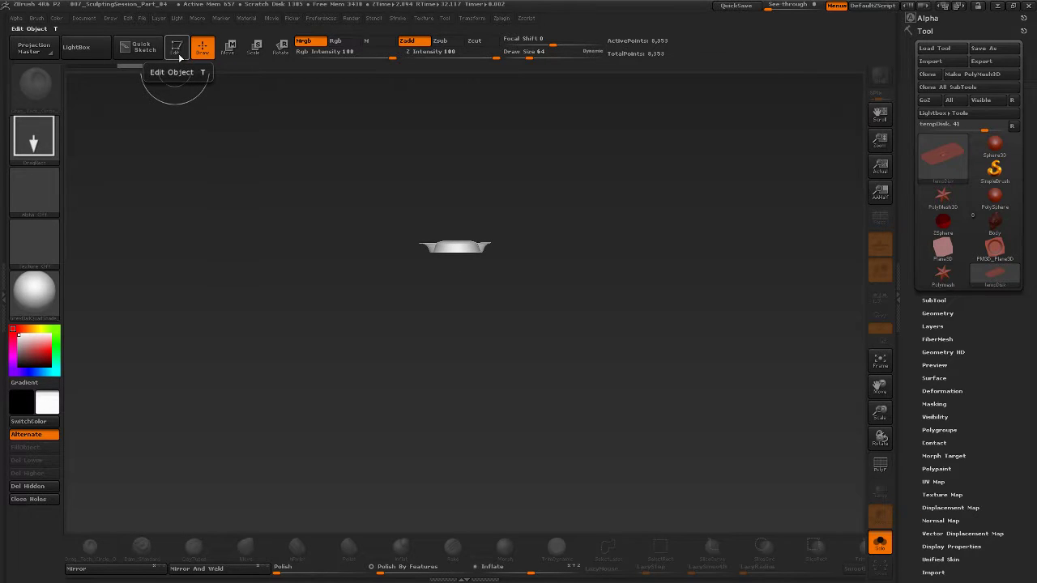
pyautogui.moveTo(289, 230); pyautogui.dragTo(298, 274)
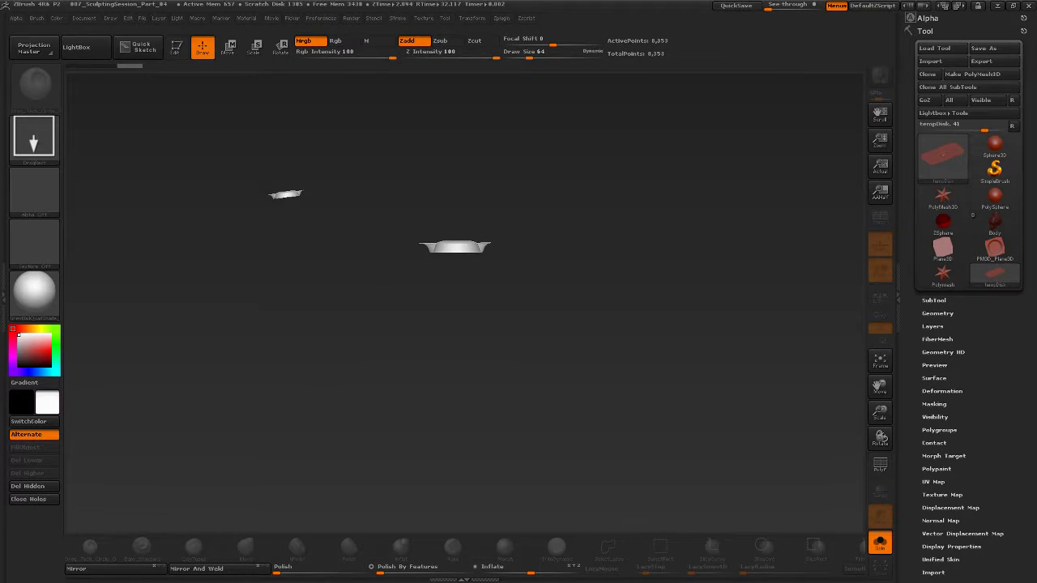
pyautogui.moveTo(432, 166); pyautogui.dragTo(445, 211)
pyautogui.moveTo(549, 167); pyautogui.dragTo(554, 213)
pyautogui.moveTo(539, 255); pyautogui.dragTo(554, 283)
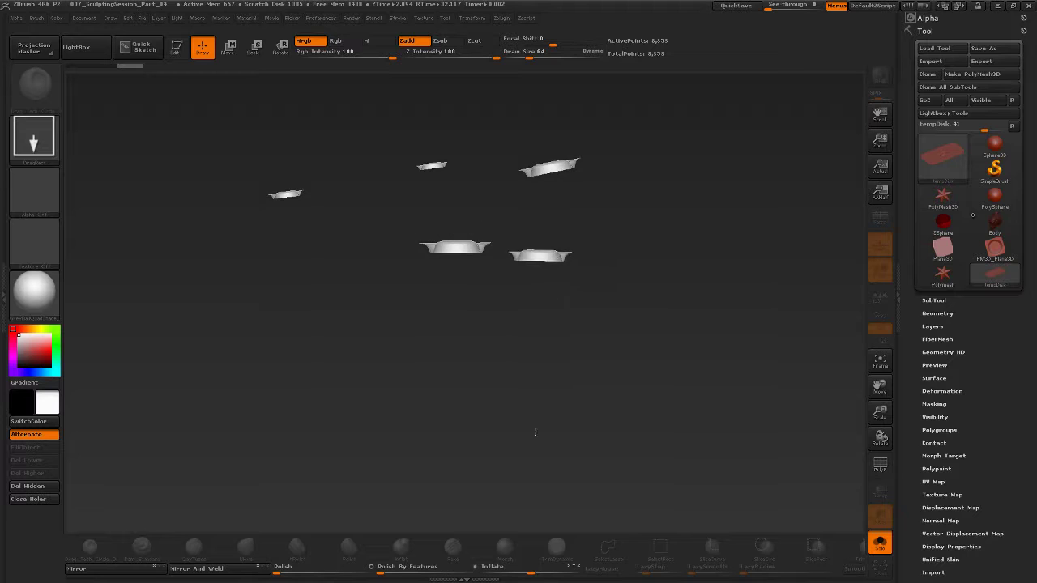
# Enter Edit mode on the last drawn disk, tilt it into view and clear the leftover copies from the canvas.
pyautogui.click(177, 49)
pyautogui.moveTo(456, 297); pyautogui.dragTo(465, 363)
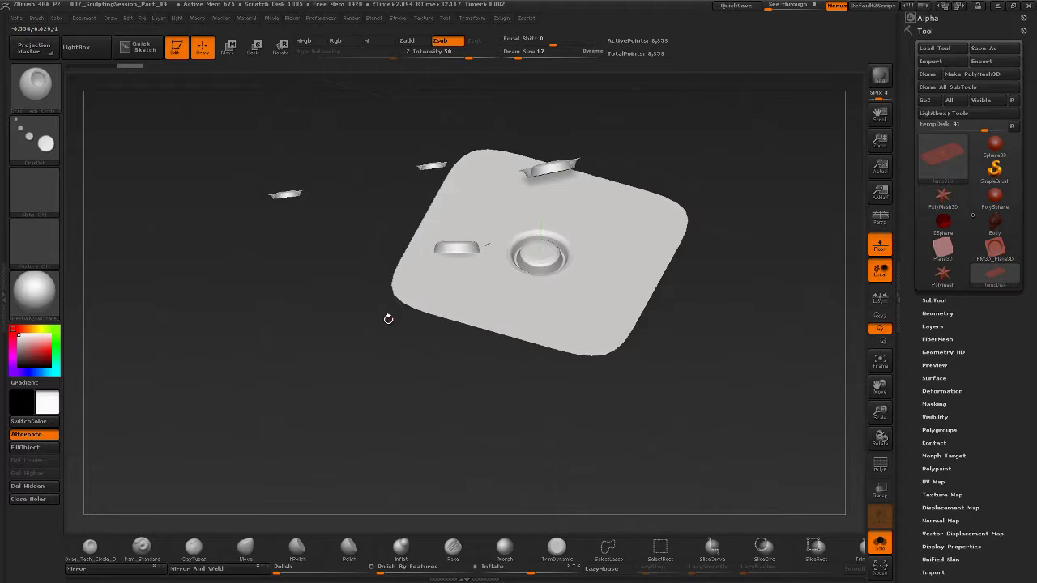
pyautogui.press('ctrl')
pyautogui.hotkey('ctrl', 'n')
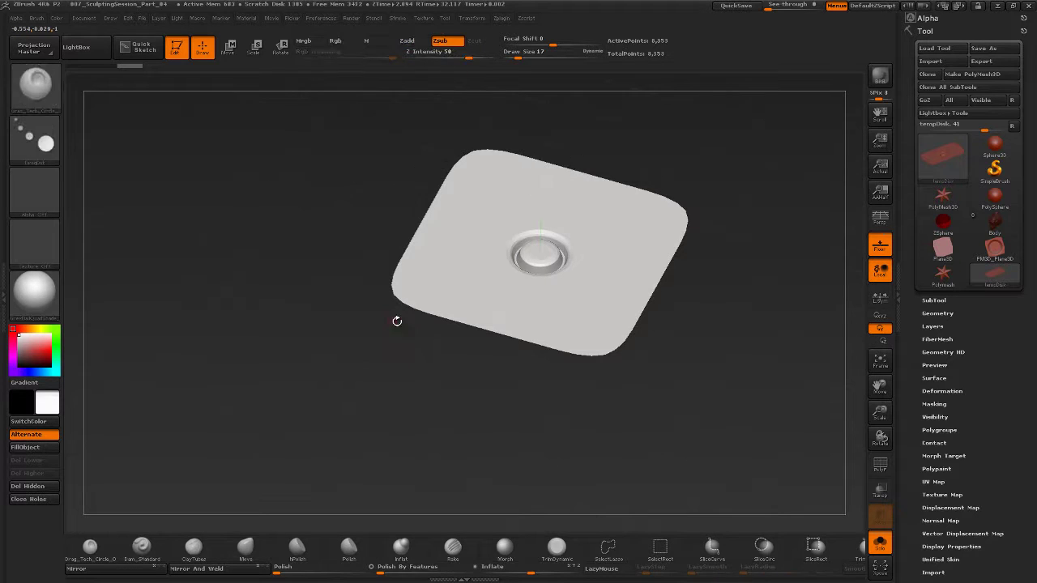
# Examine the disk's recess and plug straight on and up close, briefly showing its polygon wireframe.
pyautogui.moveTo(398, 345)
pyautogui.mouseDown()
pyautogui.moveTo(348, 352)
pyautogui.moveTo(327, 321)
pyautogui.moveTo(396, 384)
pyautogui.moveTo(372, 344)
pyautogui.mouseUp()
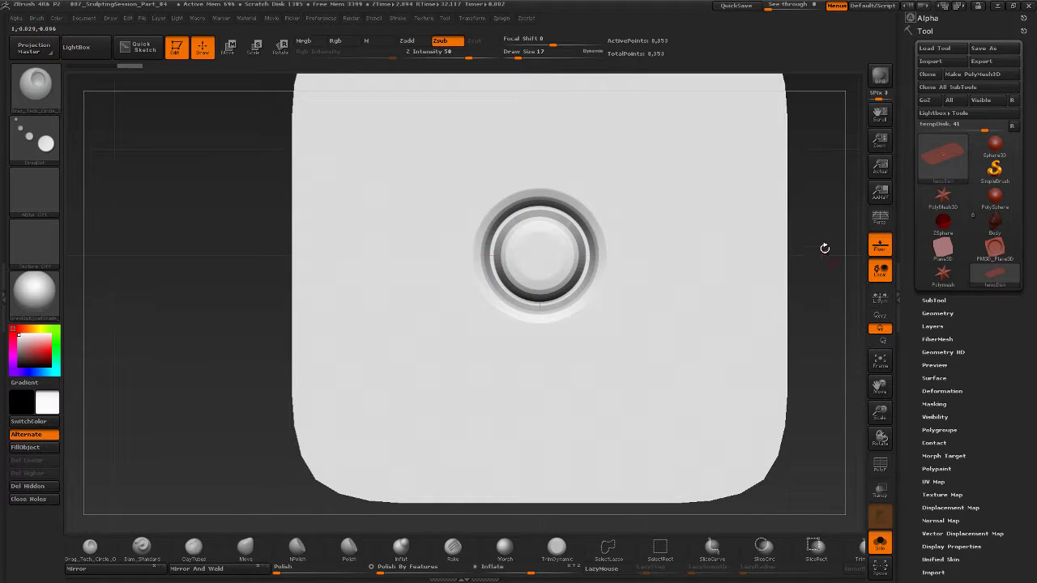
pyautogui.keyDown('alt'); pyautogui.moveTo(824, 248); pyautogui.dragTo(803, 442); pyautogui.keyUp('alt')
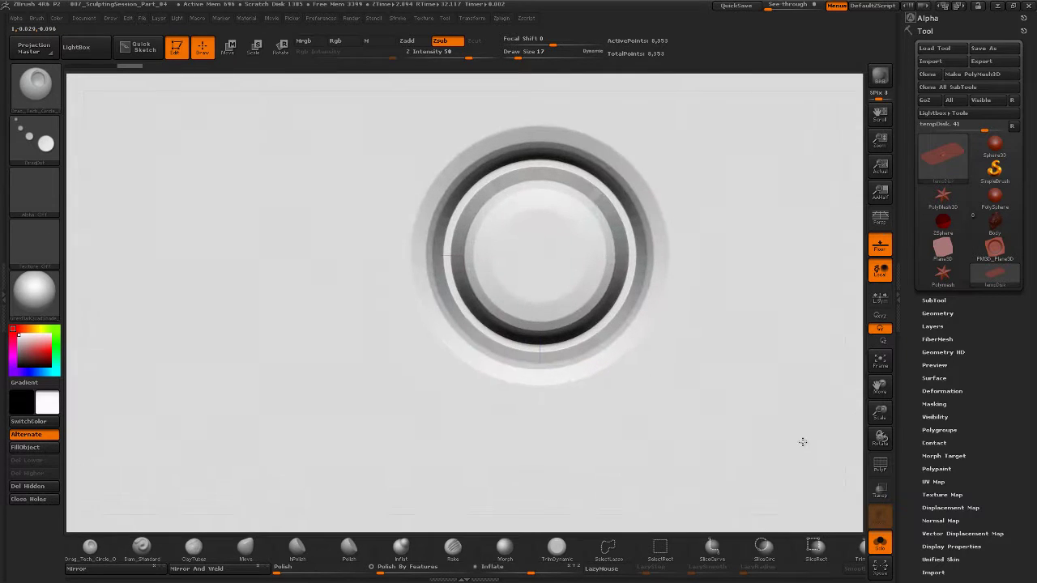
pyautogui.click(880, 466)
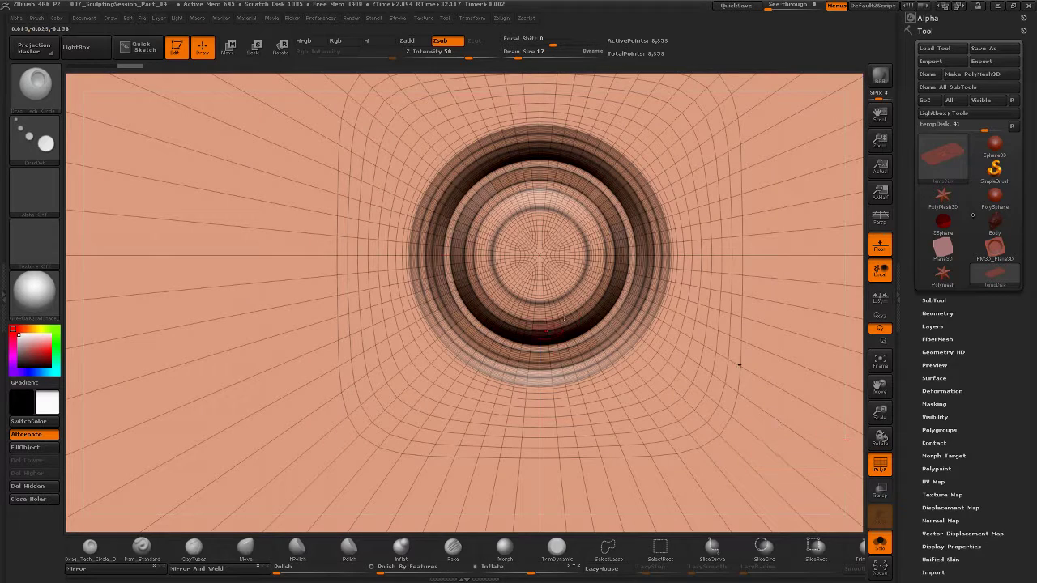
pyautogui.click(880, 464)
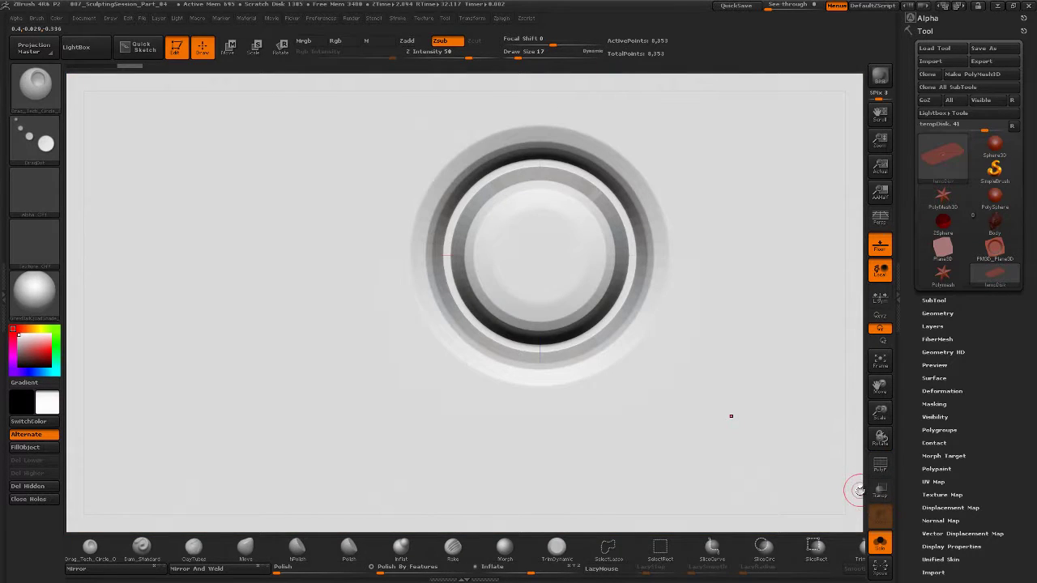
pyautogui.keyDown('alt'); pyautogui.moveTo(858, 489); pyautogui.dragTo(845, 454); pyautogui.keyUp('alt')
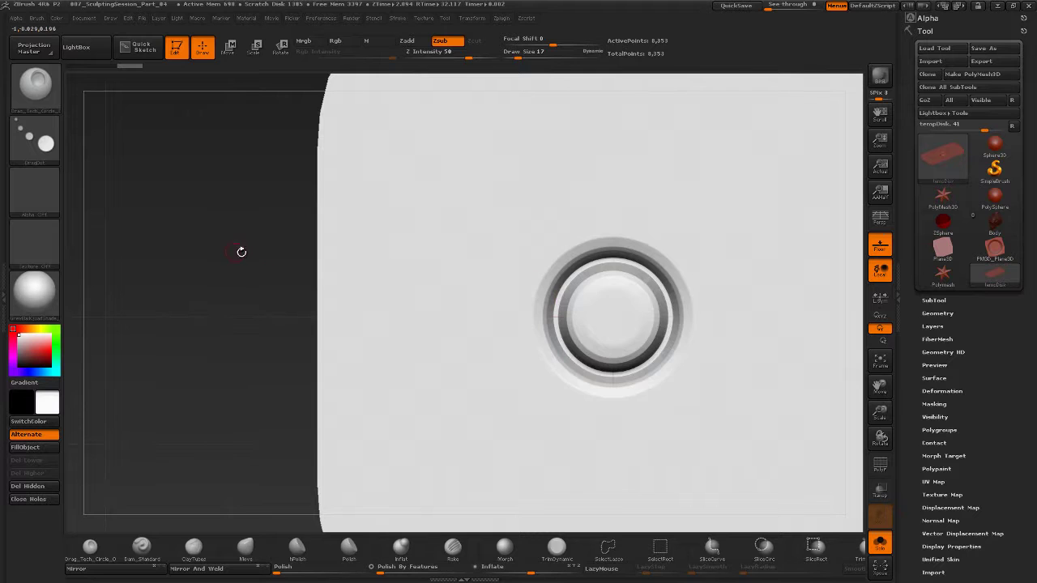
pyautogui.keyDown('alt'); pyautogui.moveTo(241, 248); pyautogui.dragTo(179, 249); pyautogui.keyUp('alt')
pyautogui.press('f')
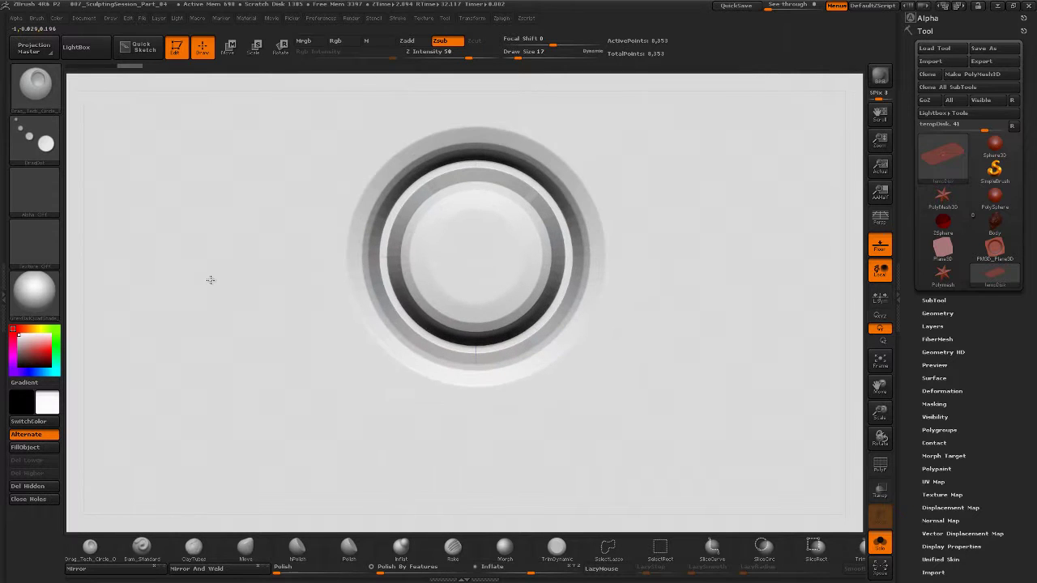
pyautogui.keyDown('ctrl'); pyautogui.moveTo(209, 280); pyautogui.dragTo(191, 269, button='right'); pyautogui.keyUp('ctrl')
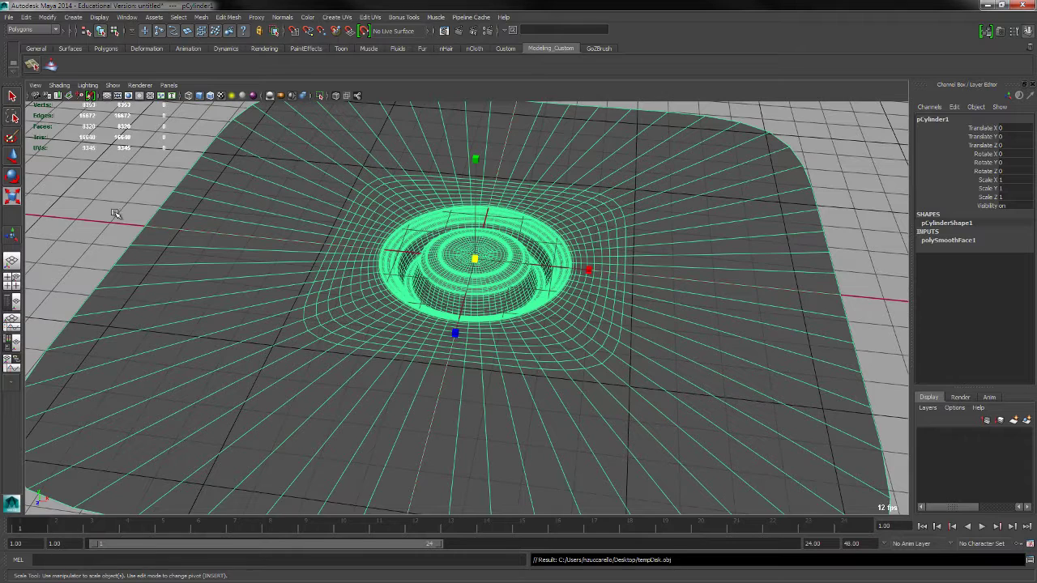
# Switch back to Maya, deselect the plane mesh to view its shading and reselect it.
pyautogui.click(126, 219)
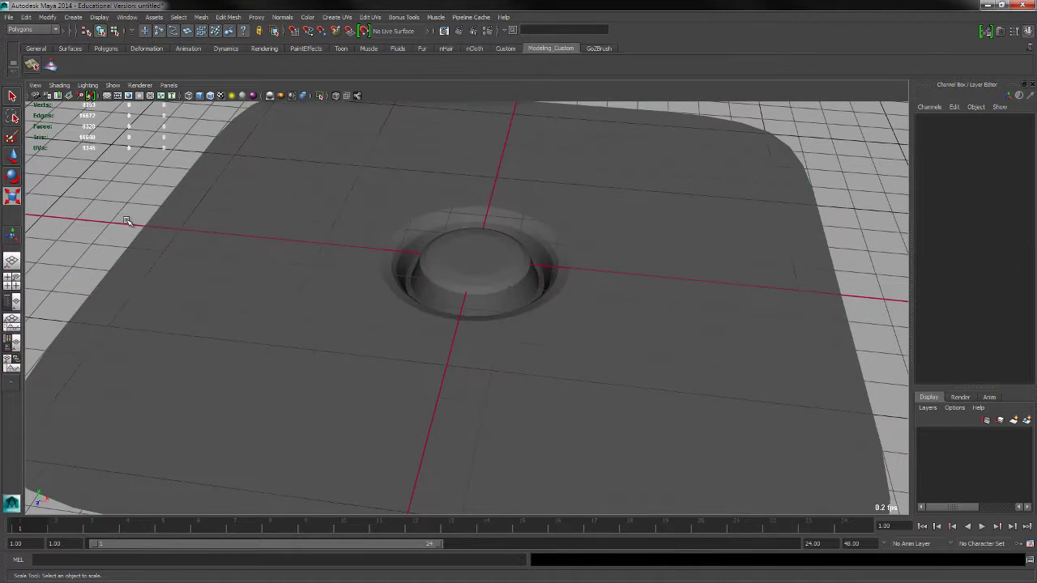
pyautogui.click(299, 258)
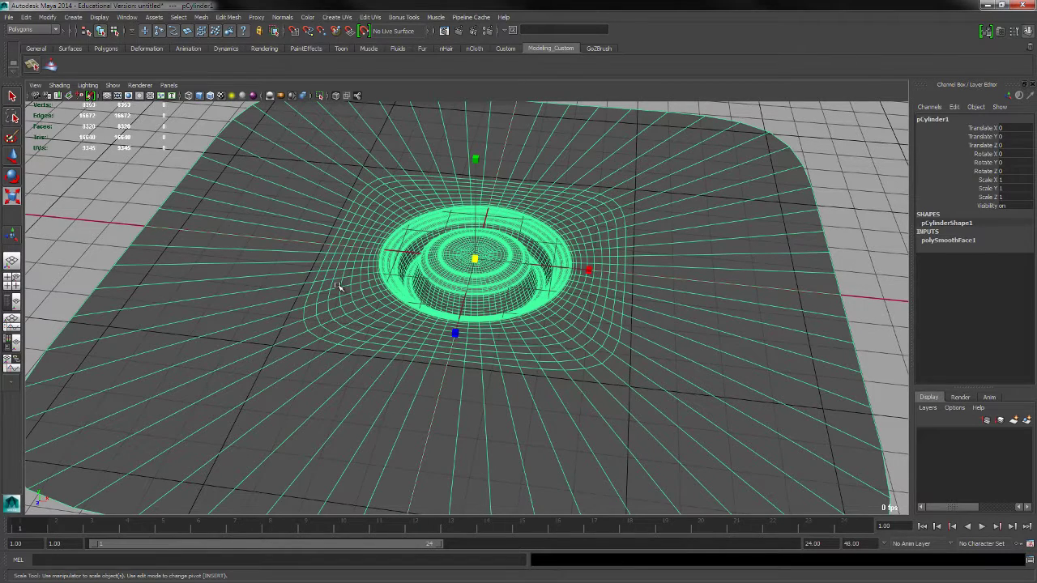
# Try the smooth preview and 3 smoothing divisions on the disk mesh, and set the divisions back to 1.
pyautogui.press('3')
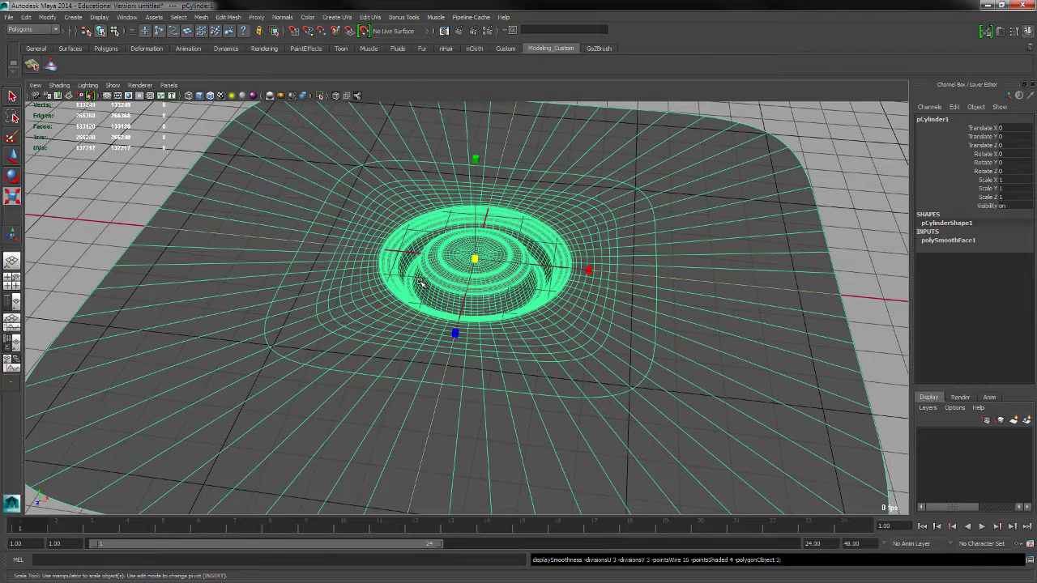
pyautogui.press('1')
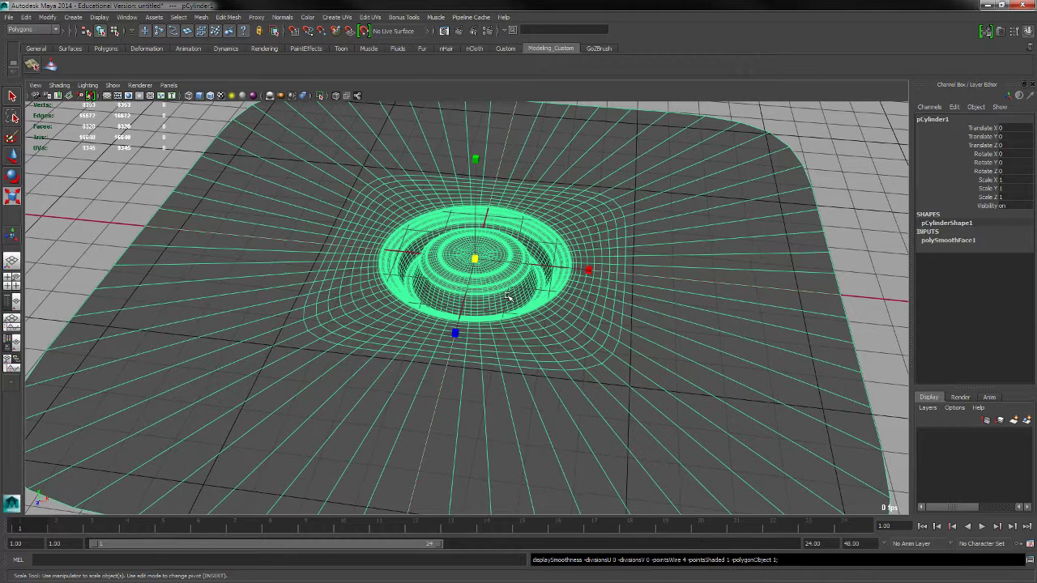
pyautogui.click(952, 241)
pyautogui.click(1009, 266)
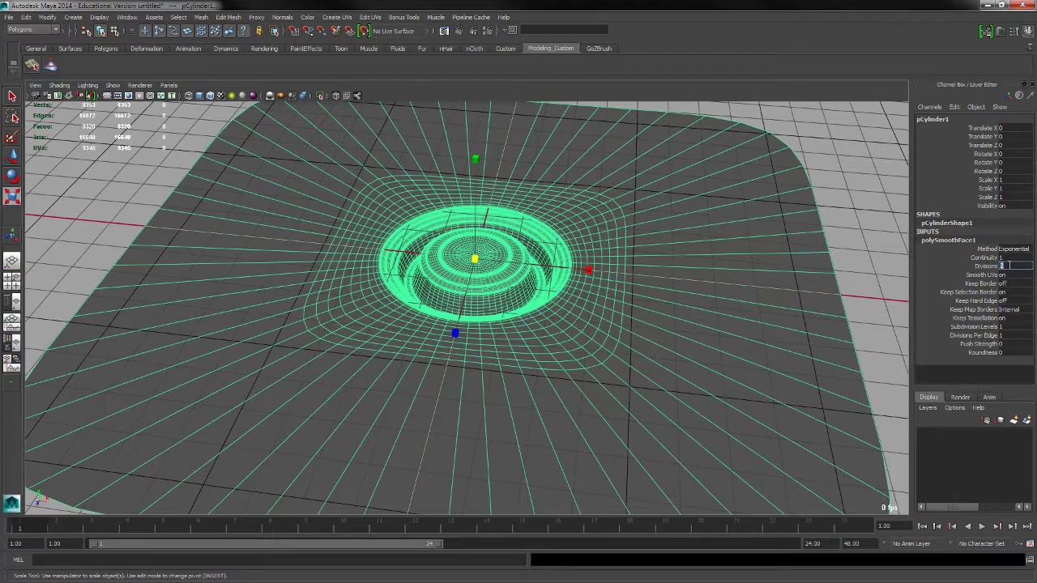
pyautogui.write('3')
pyautogui.press('Return')
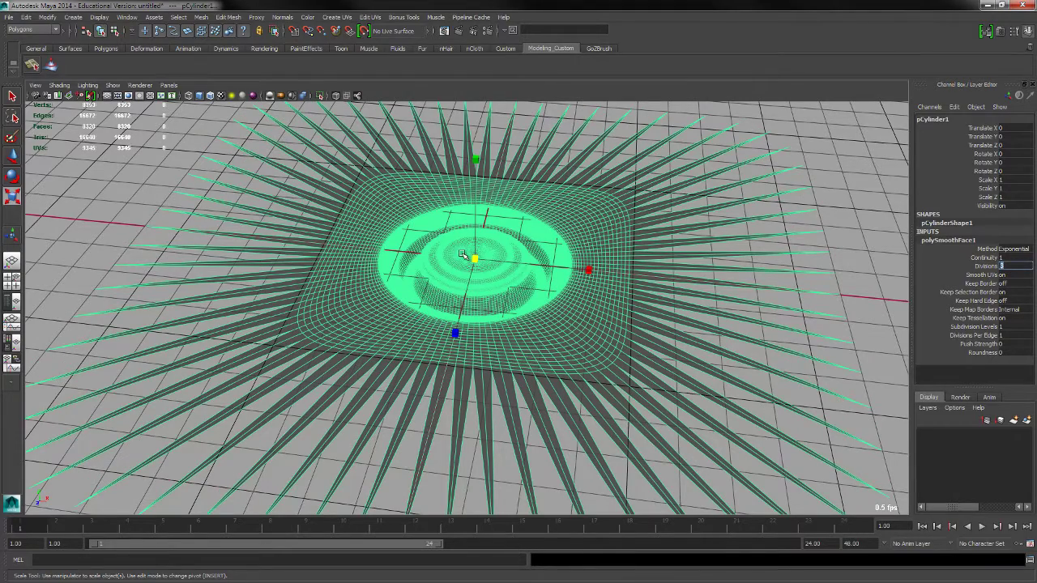
pyautogui.keyDown('alt'); pyautogui.moveTo(132, 169); pyautogui.dragTo(132, 182); pyautogui.keyUp('alt')
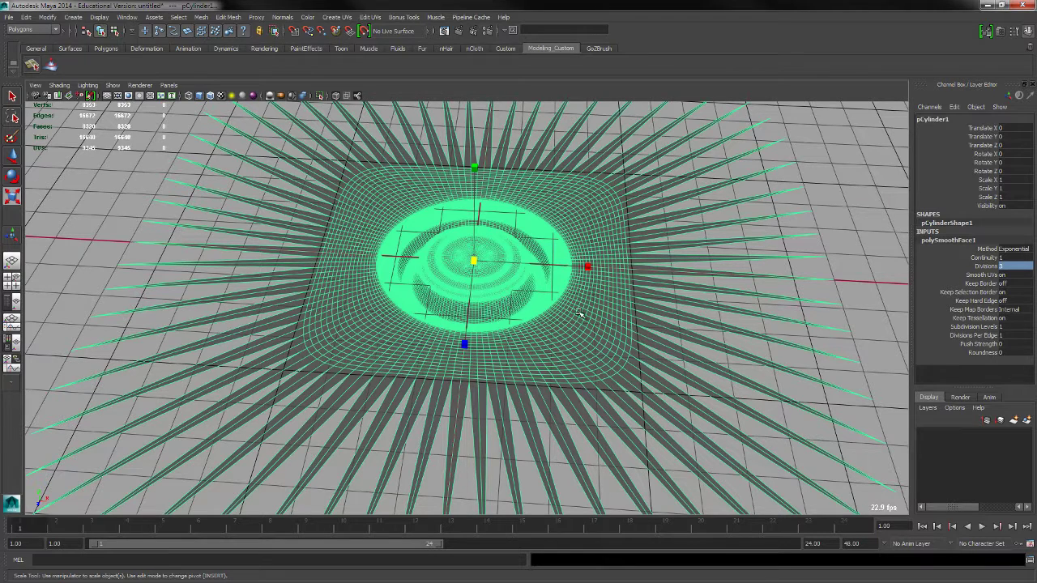
pyautogui.click(1012, 266)
pyautogui.write('1')
pyautogui.press('Return')
# Deselect and reselect the disk mesh, and delete its construction history.
pyautogui.click(837, 228)
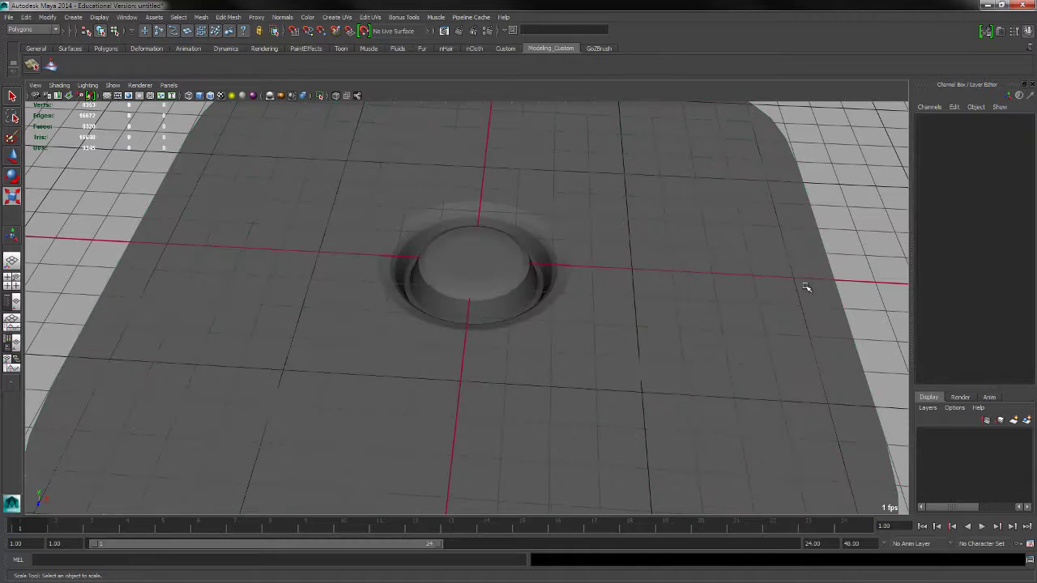
pyautogui.click(743, 292)
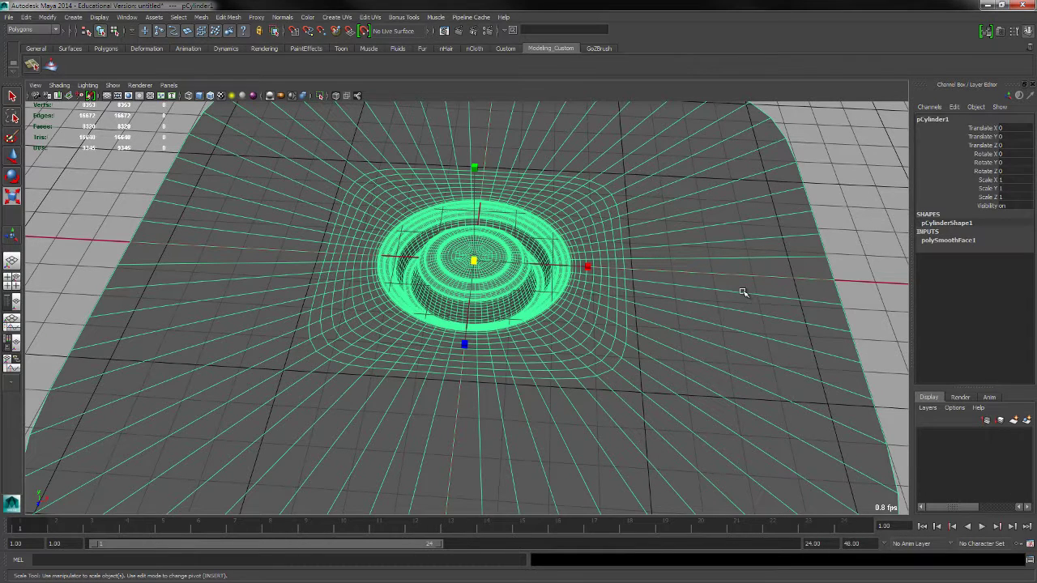
pyautogui.hotkey('alt', 'shift', 'd')
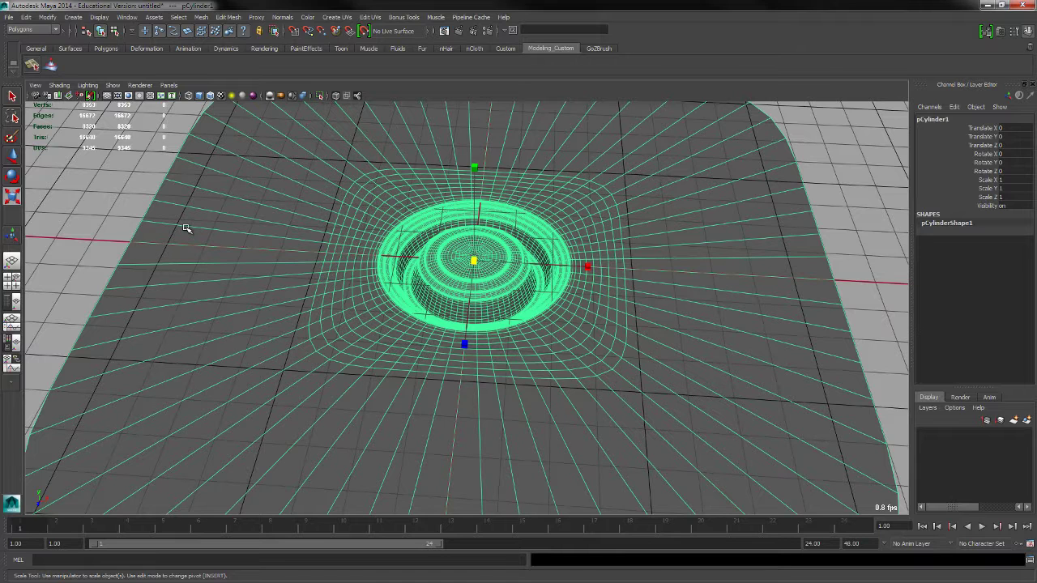
# Turn on the disk mesh's smooth preview and convert the preview to real polygons.
pyautogui.press('3')
pyautogui.click(47, 17)
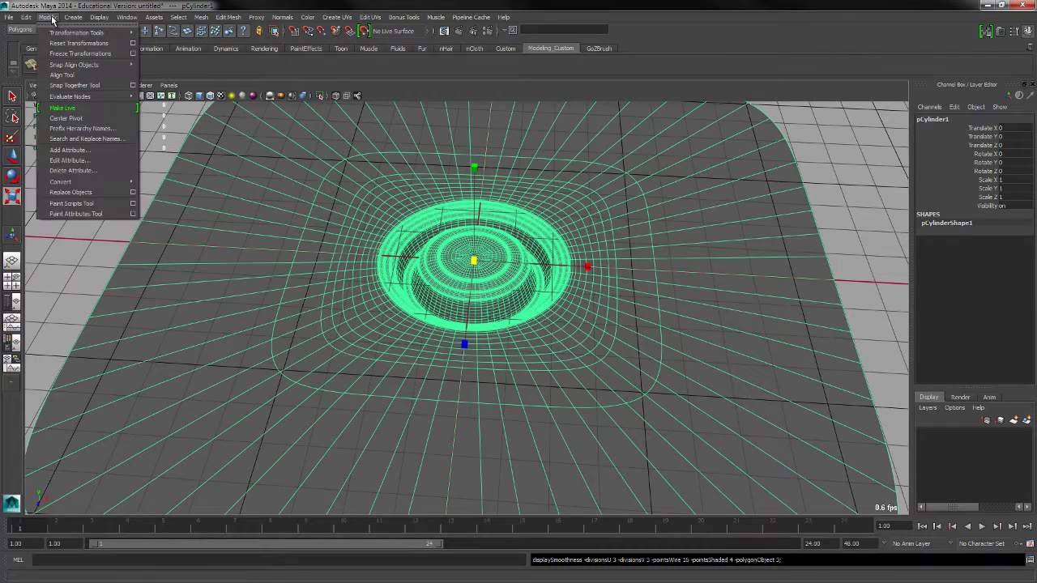
pyautogui.moveTo(69, 184)
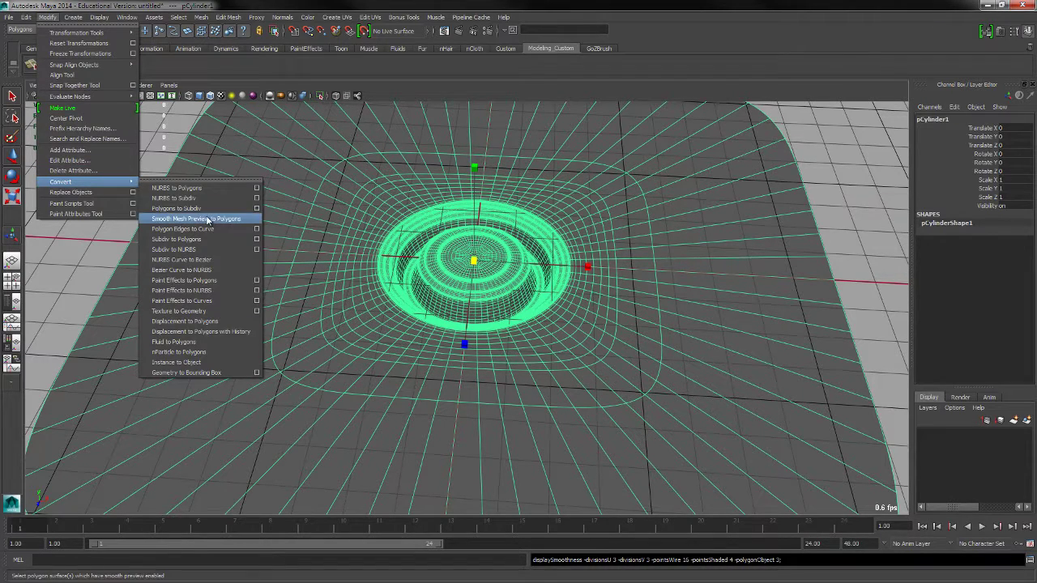
pyautogui.click(207, 219)
pyautogui.keyDown('alt'); pyautogui.moveTo(109, 194); pyautogui.dragTo(263, 239); pyautogui.keyUp('alt')
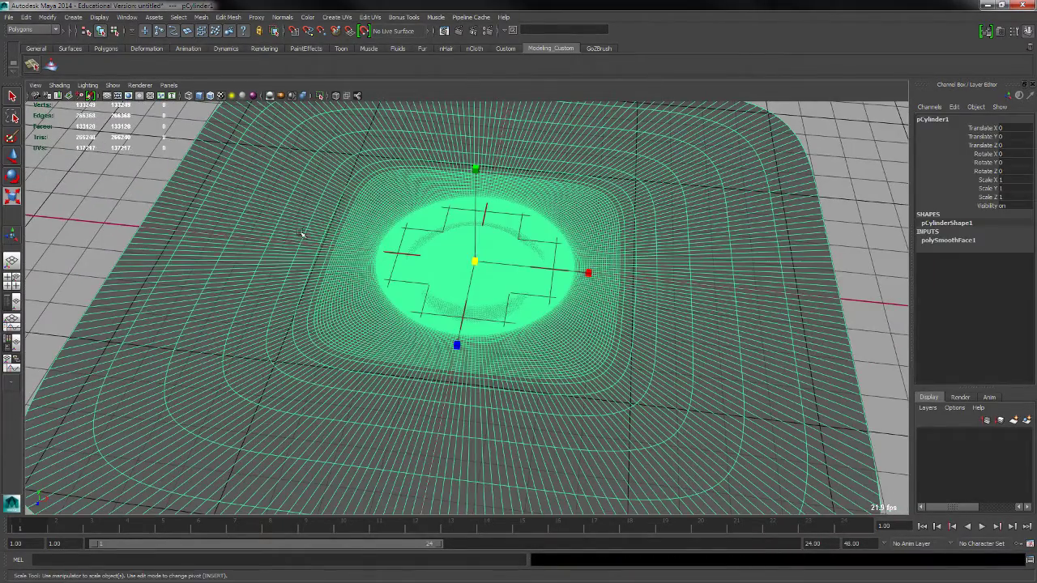
pyautogui.keyDown('alt'); pyautogui.moveTo(303, 235); pyautogui.dragTo(138, 158, button='right'); pyautogui.keyUp('alt')
pyautogui.click(194, 198)
pyautogui.click(317, 246)
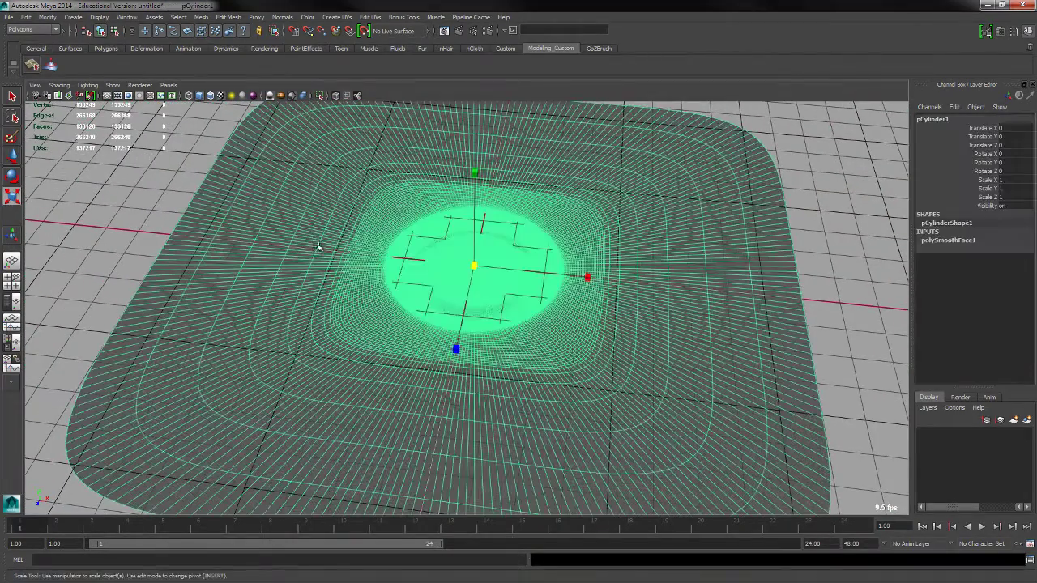
# Export the selected disk mesh as an OBJ to the Desktop, overwriting tempDisk.obj.
pyautogui.click(10, 17)
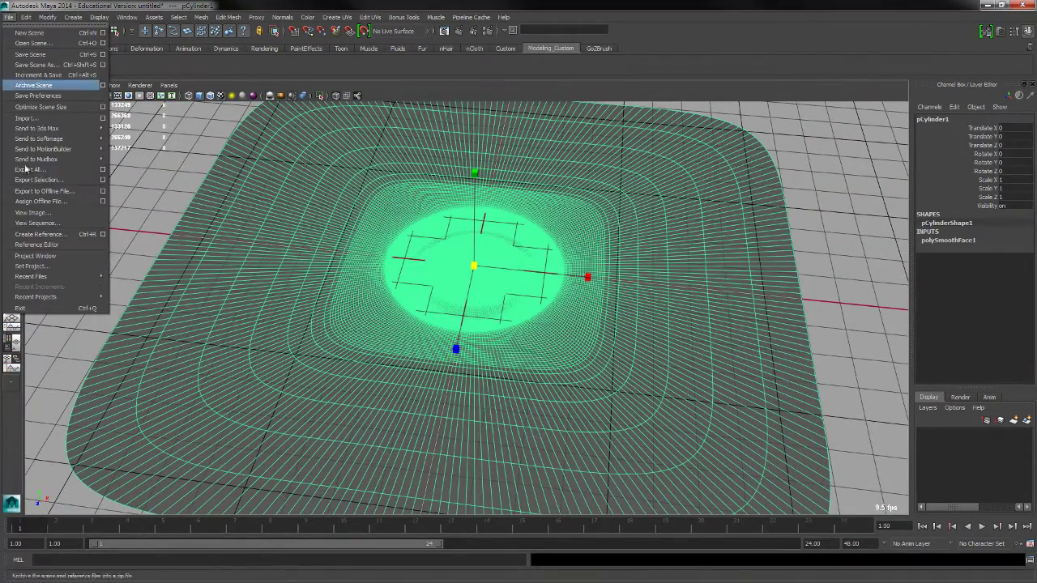
pyautogui.click(102, 183)
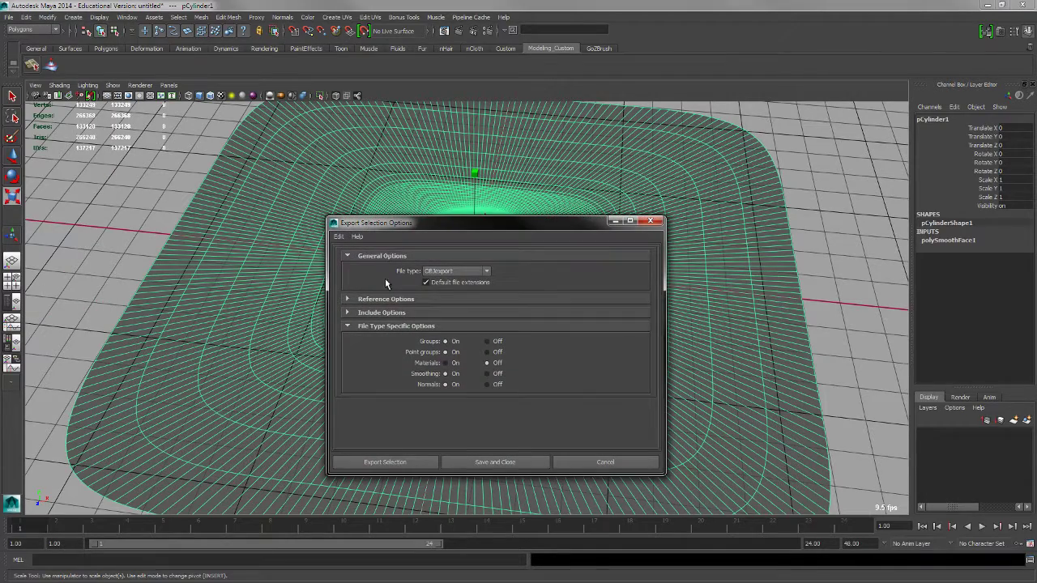
pyautogui.click(385, 462)
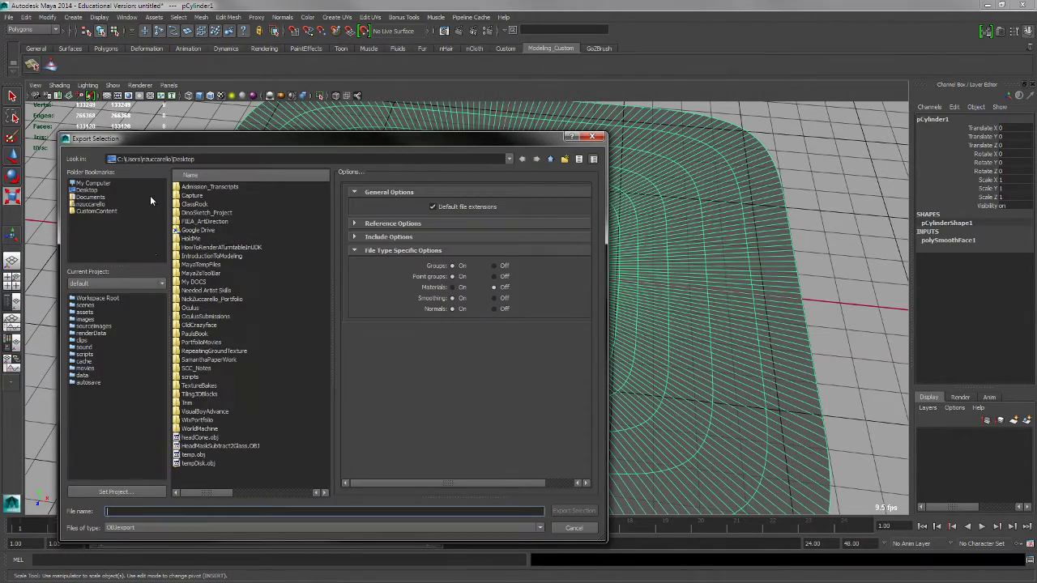
pyautogui.click(94, 191)
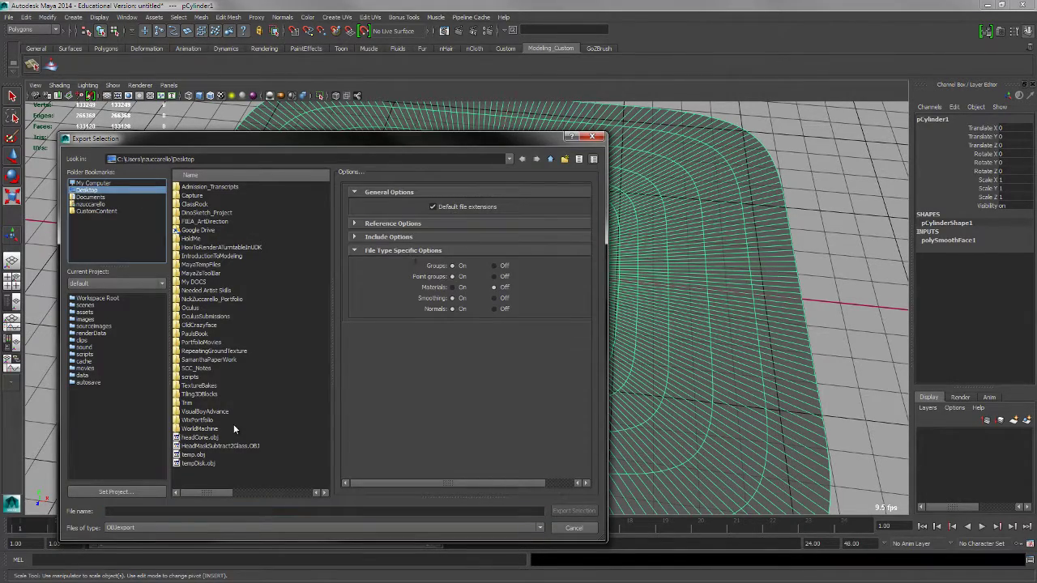
pyautogui.click(203, 463)
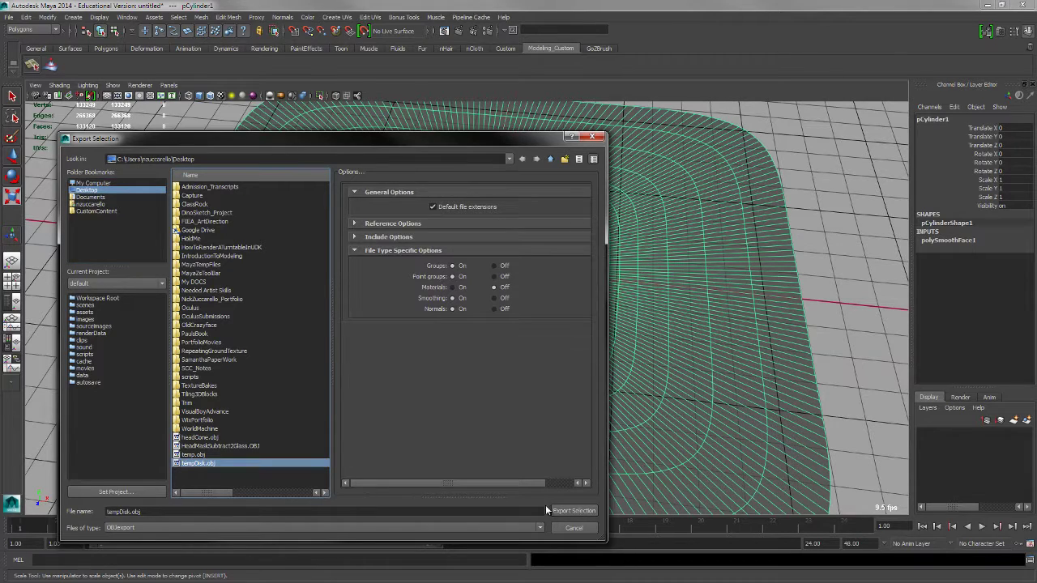
pyautogui.click(559, 510)
pyautogui.click(308, 353)
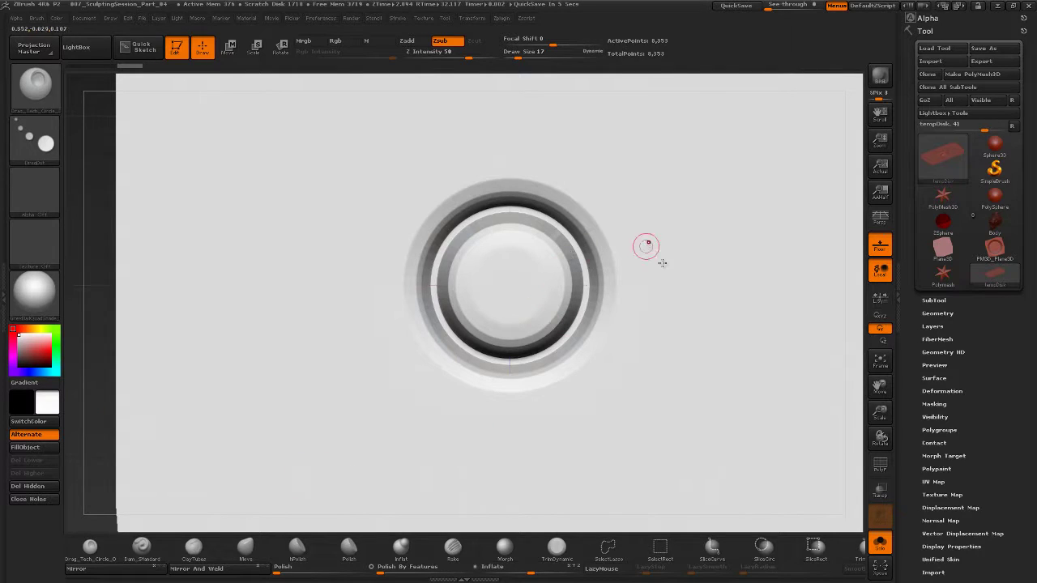
# Switch to ZBrush and import the re-exported tempDisk.obj from the Desktop into the current disk tool.
pyautogui.click(947, 65)
pyautogui.click(344, 153)
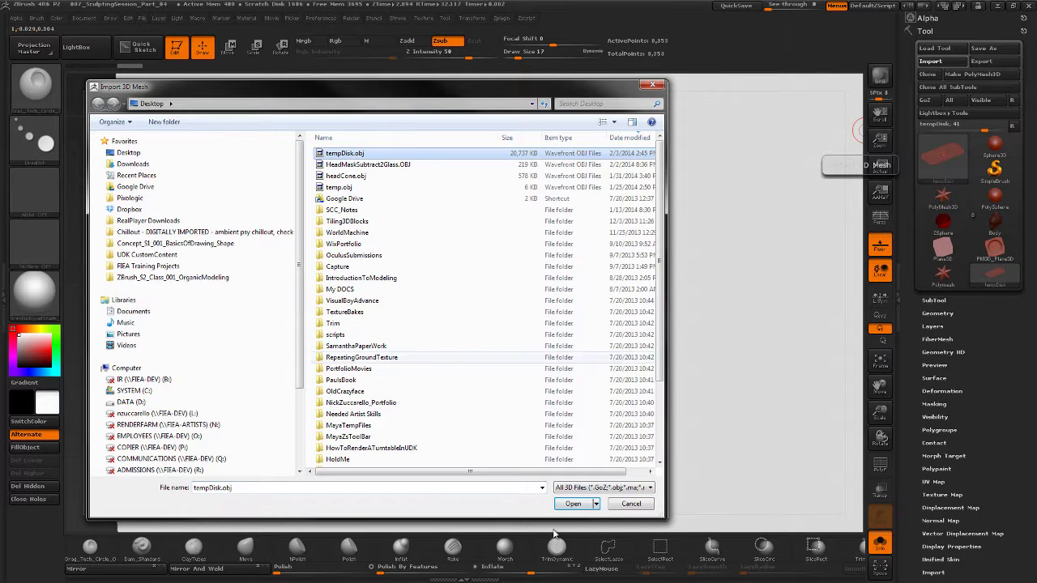
pyautogui.click(571, 507)
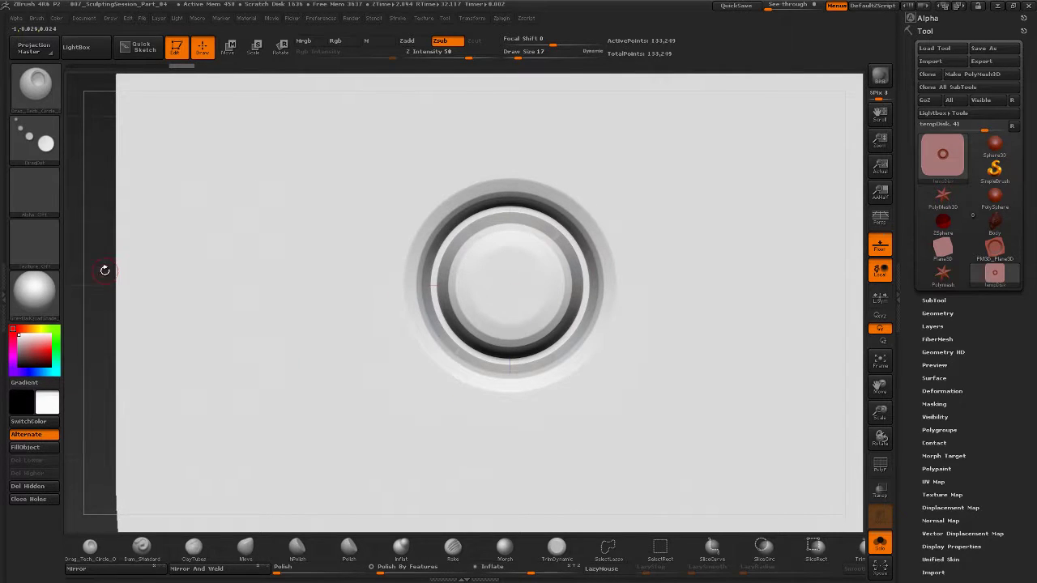
pyautogui.moveTo(108, 273)
pyautogui.keyDown('alt'); pyautogui.mouseDown()
pyautogui.moveTo(153, 269)
pyautogui.moveTo(90, 248)
pyautogui.moveTo(112, 269)
pyautogui.mouseUp(); pyautogui.keyUp('alt')
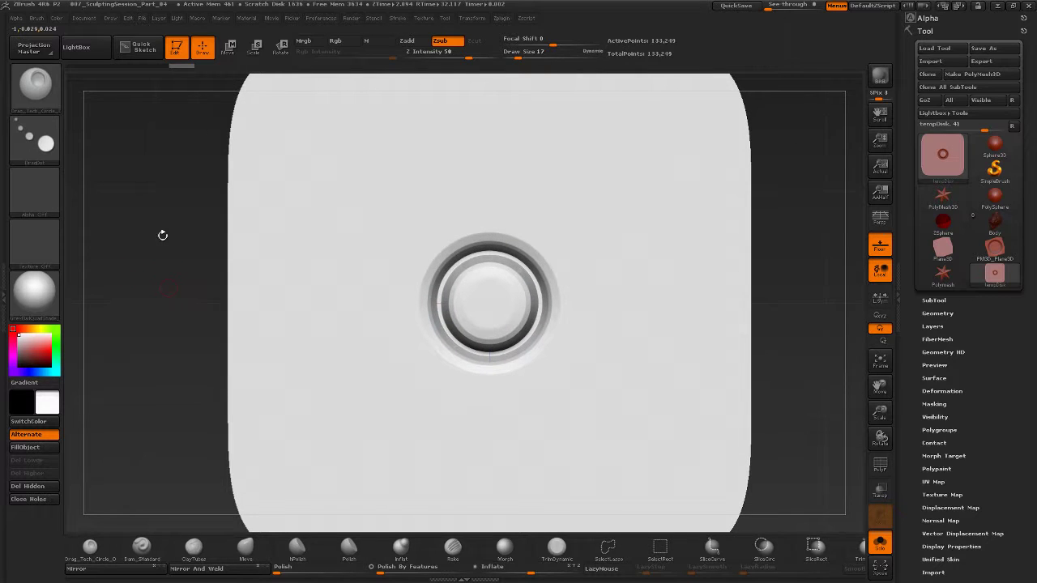
# Resize the document to 512 by 512 with proportional sizing turned off, accepting that the resize cannot be undone.
pyautogui.click(82, 19)
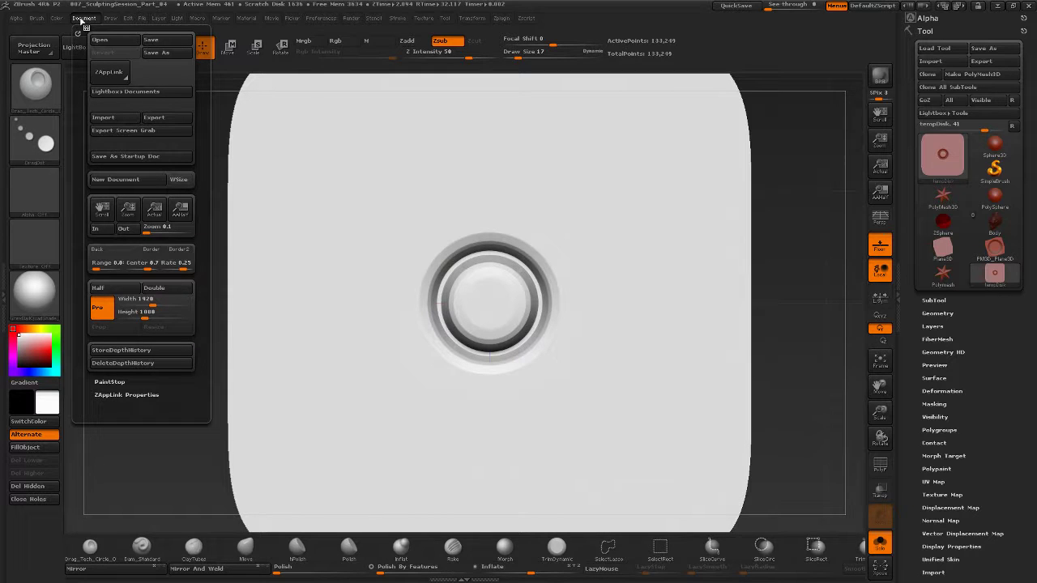
pyautogui.click(111, 313)
pyautogui.click(146, 299)
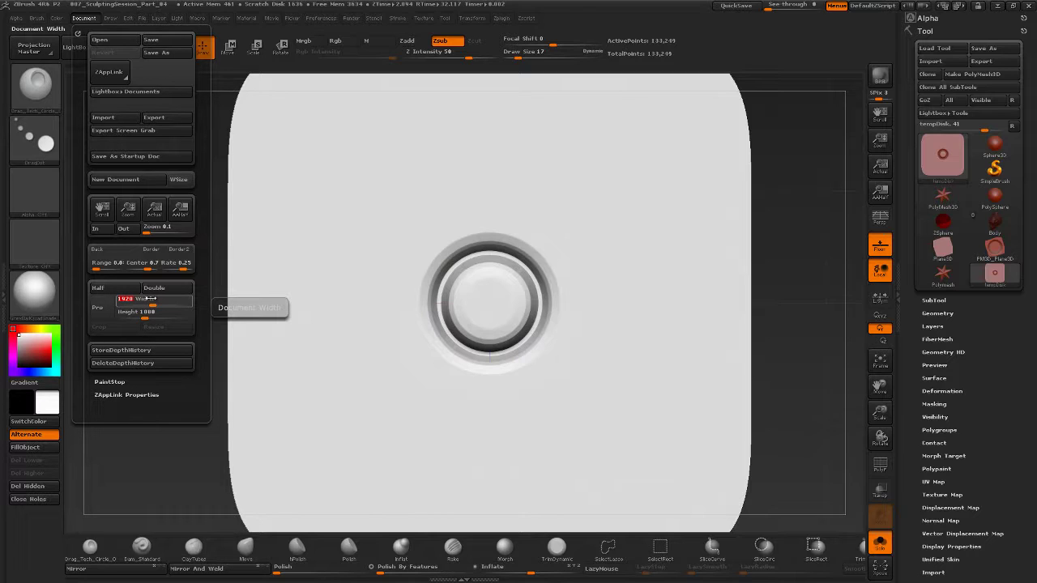
pyautogui.write('512')
pyautogui.click(145, 312)
pyautogui.write('512')
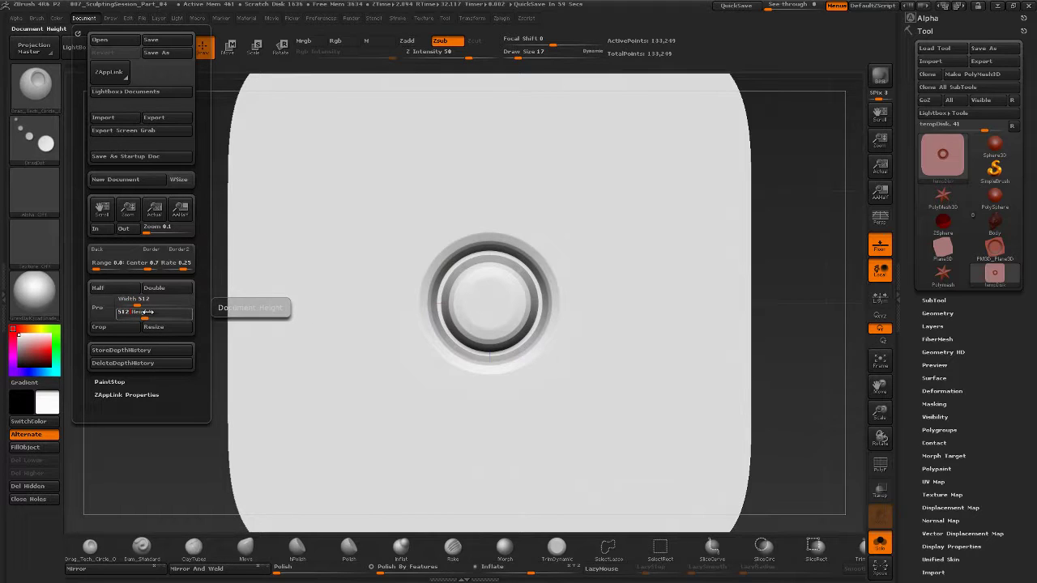
pyautogui.press('Return')
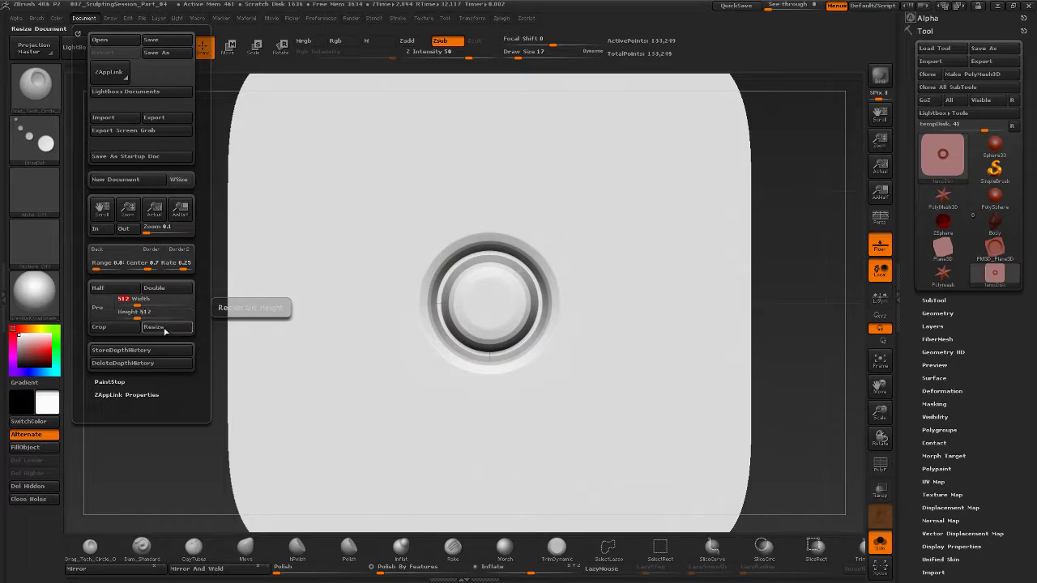
pyautogui.click(163, 328)
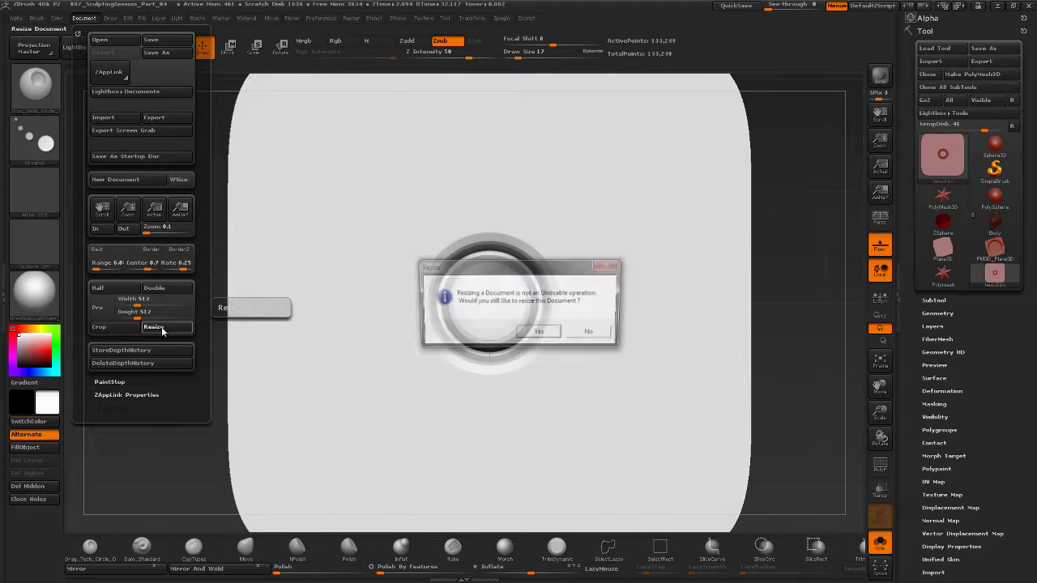
pyautogui.click(542, 334)
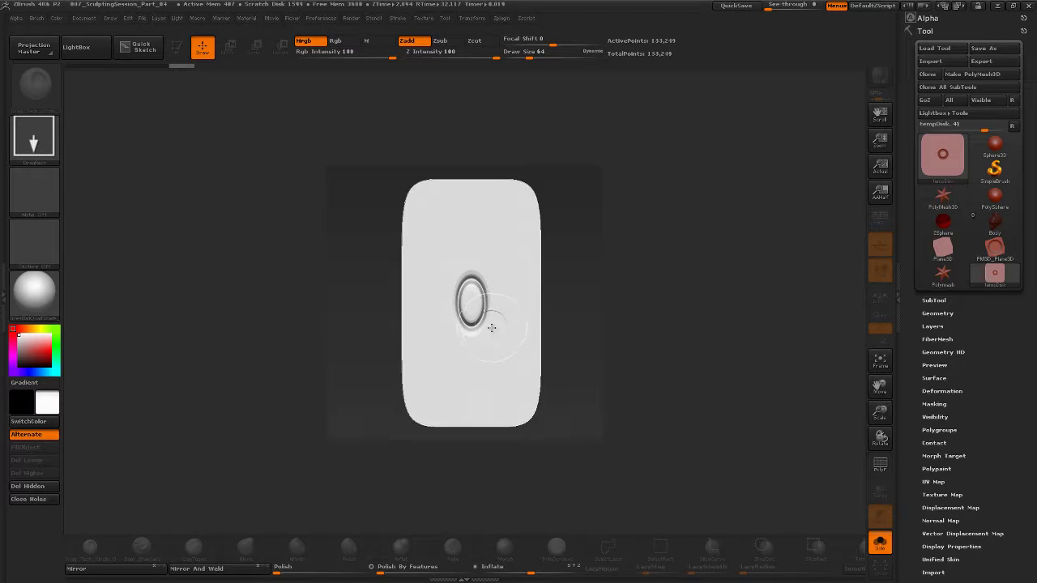
# Clear the distorted disk from the canvas, draw a fresh copy of the disk mesh and enter Edit mode.
pyautogui.hotkey('ctrl', 'n')
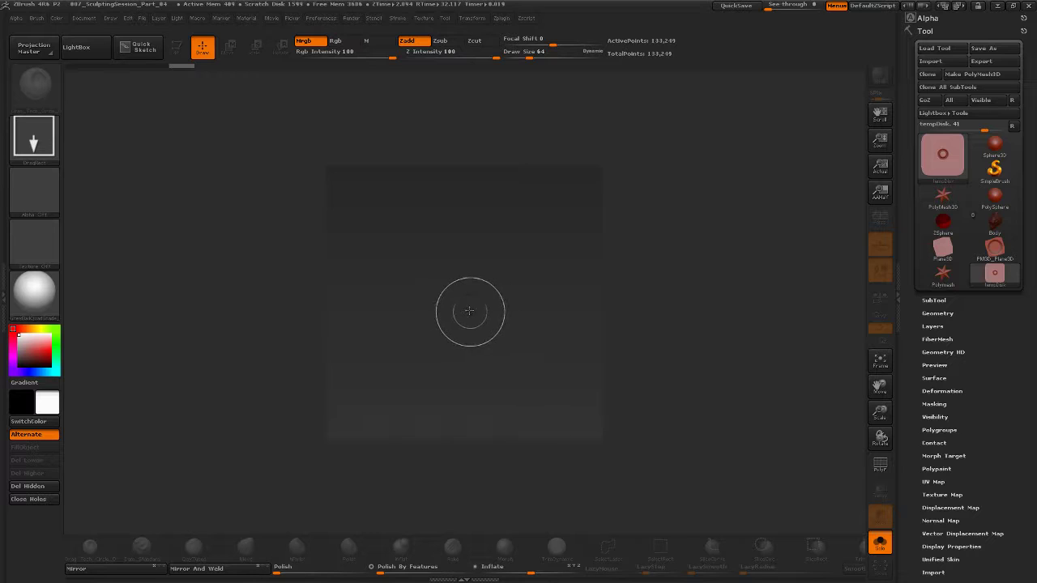
pyautogui.moveTo(943, 166)
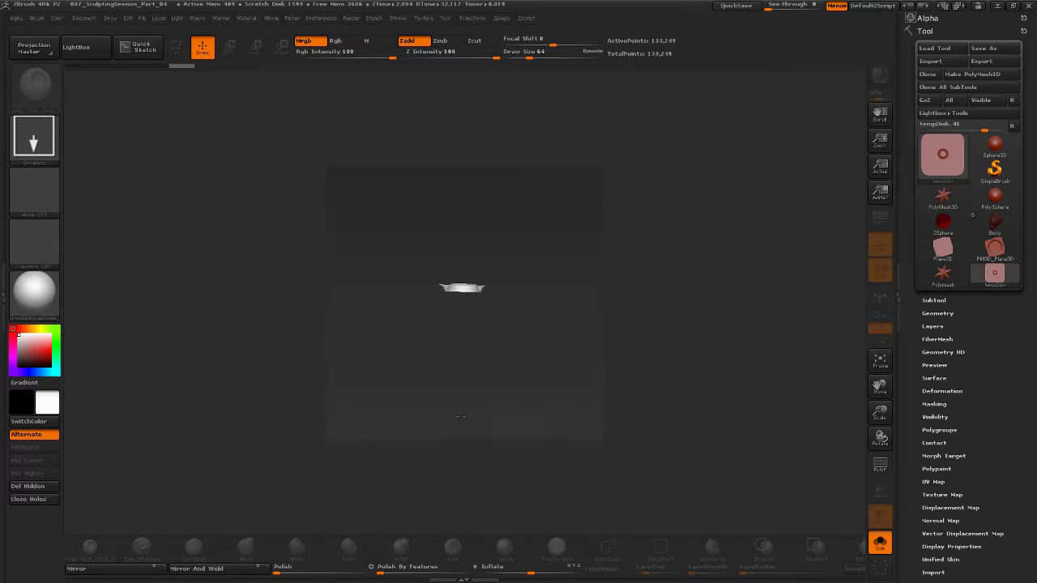
pyautogui.press('t')
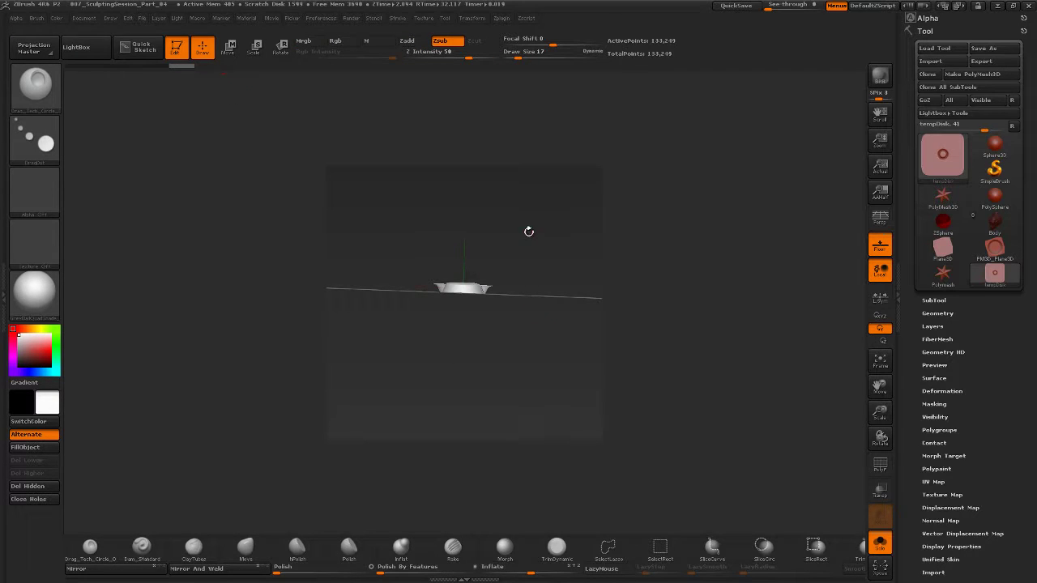
# Rotate the disk mesh to face straight on and frame it to fill the square document.
pyautogui.moveTo(531, 215); pyautogui.dragTo(532, 307)
pyautogui.moveTo(498, 409); pyautogui.dragTo(570, 385)
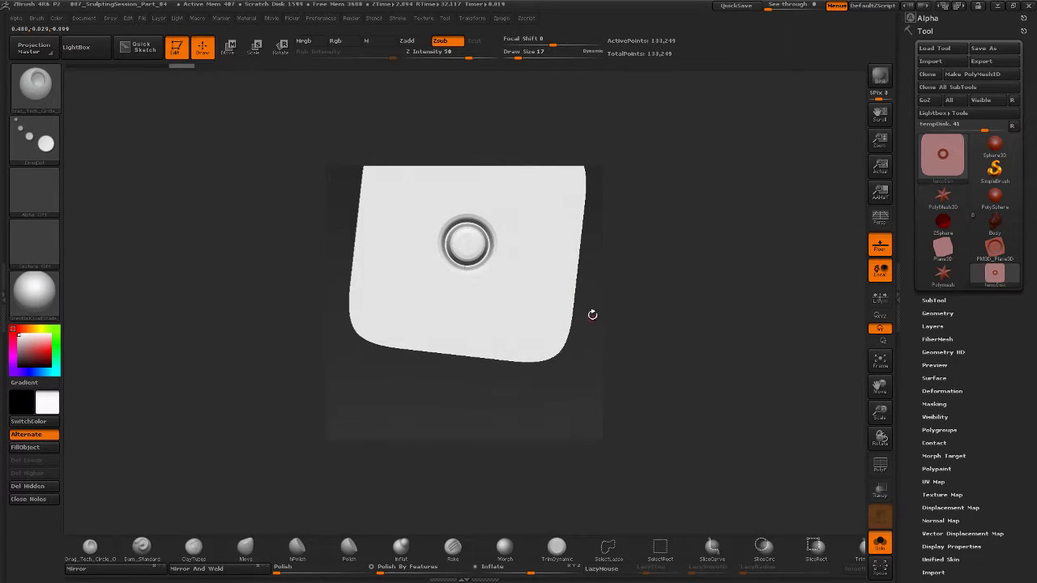
pyautogui.moveTo(592, 314)
pyautogui.mouseDown()
pyautogui.moveTo(598, 365)
pyautogui.moveTo(593, 330)
pyautogui.moveTo(604, 322)
pyautogui.moveTo(598, 348)
pyautogui.moveTo(574, 325)
pyautogui.mouseUp()
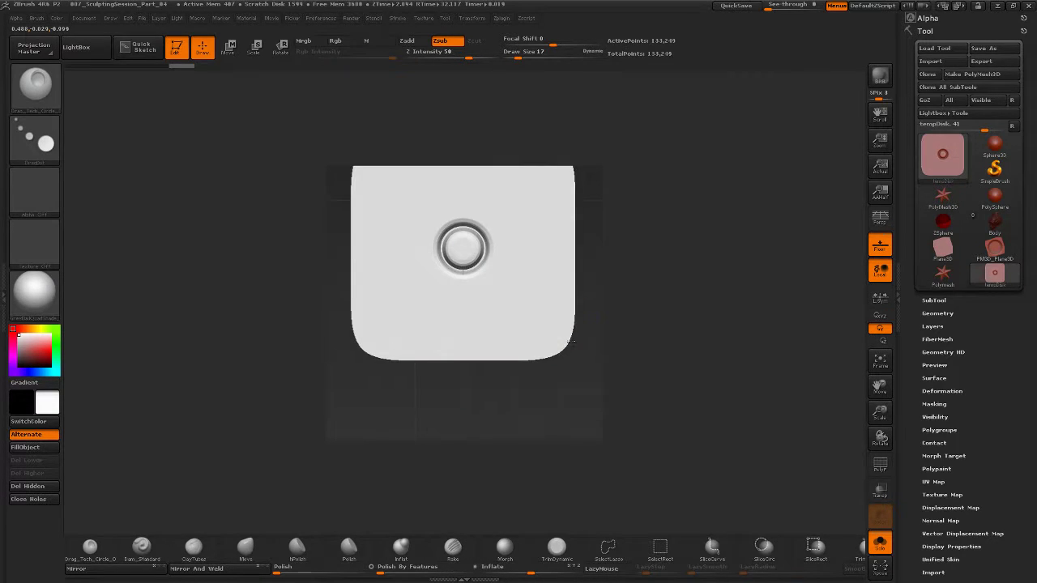
pyautogui.moveTo(511, 400); pyautogui.dragTo(512, 448)
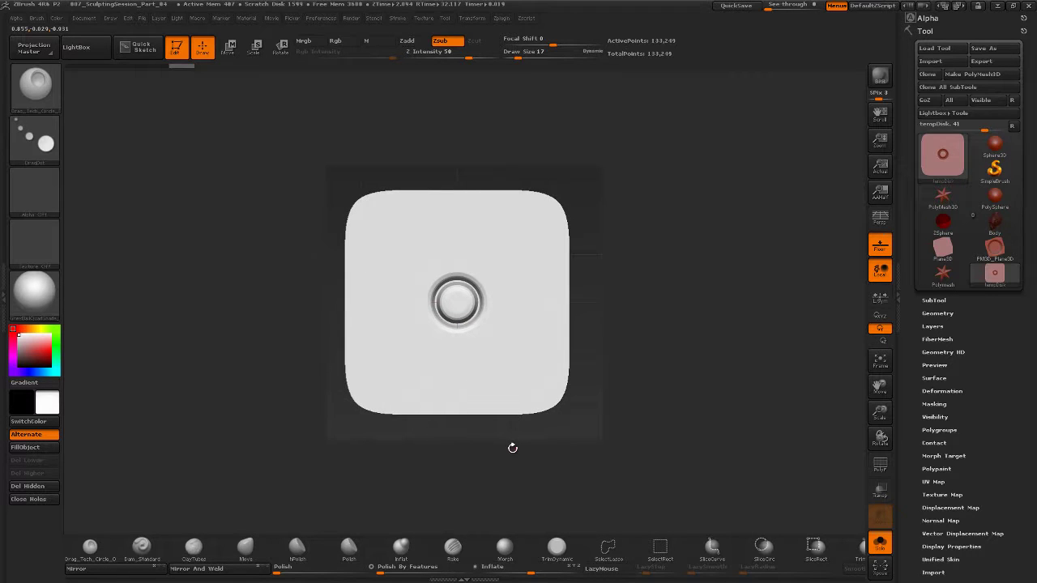
pyautogui.press('f')
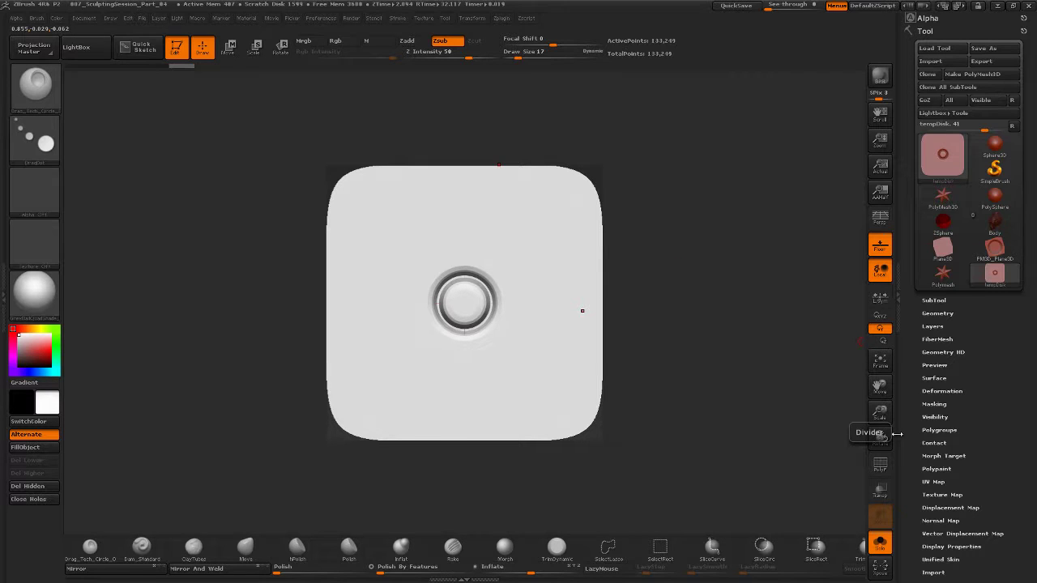
pyautogui.press('ctrl')
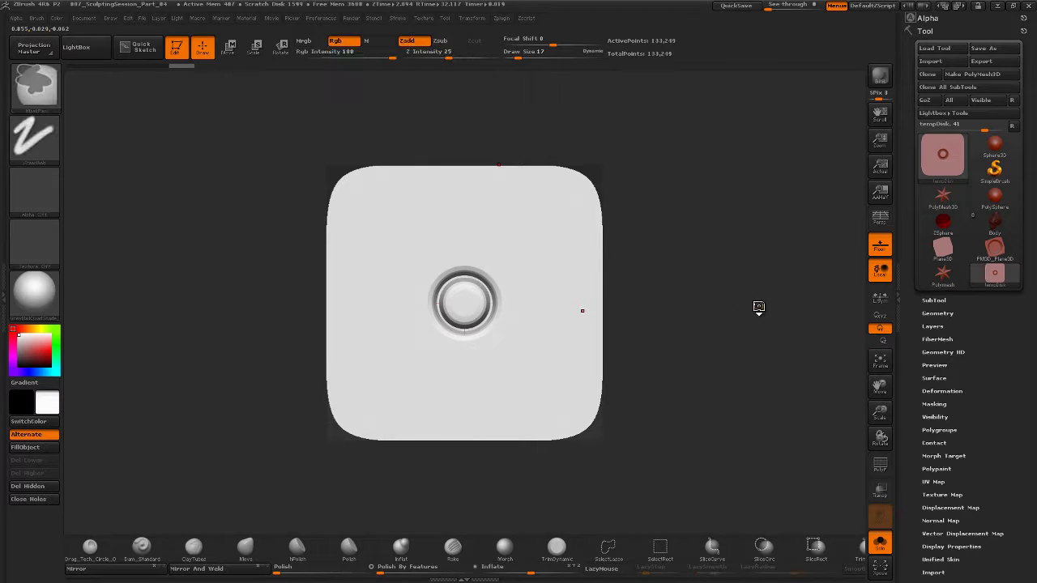
# Enlarge the disk mesh within the square document until its flat border runs past every canvas edge.
pyautogui.hotkey('ctrl', 'z')
pyautogui.hotkey('ctrl', 'z')
pyautogui.hotkey('ctrl', 'z')
pyautogui.hotkey('ctrl', 'z')
pyautogui.hotkey('ctrl', 'z')
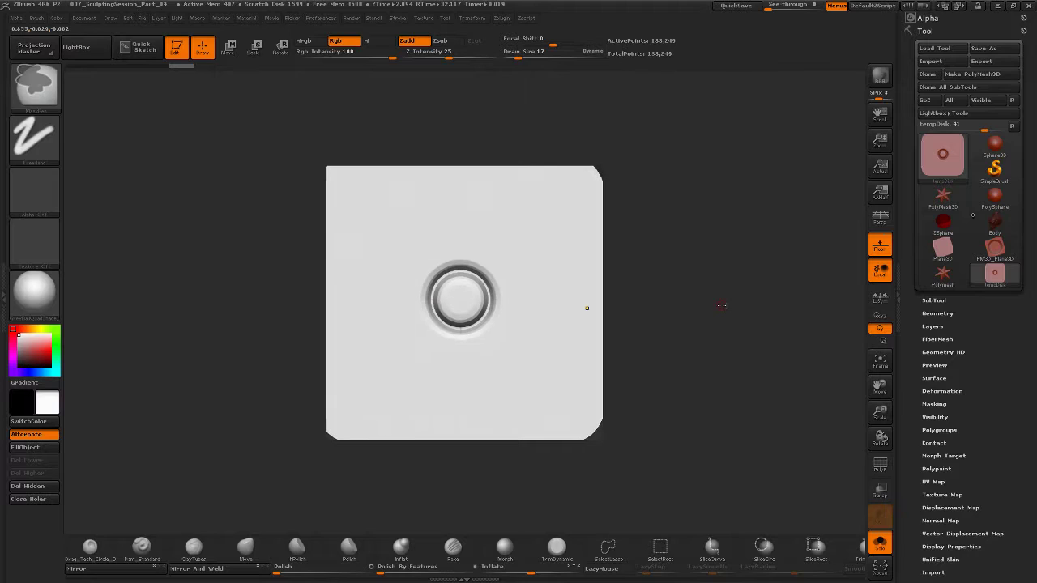
pyautogui.hotkey('ctrl', 'z')
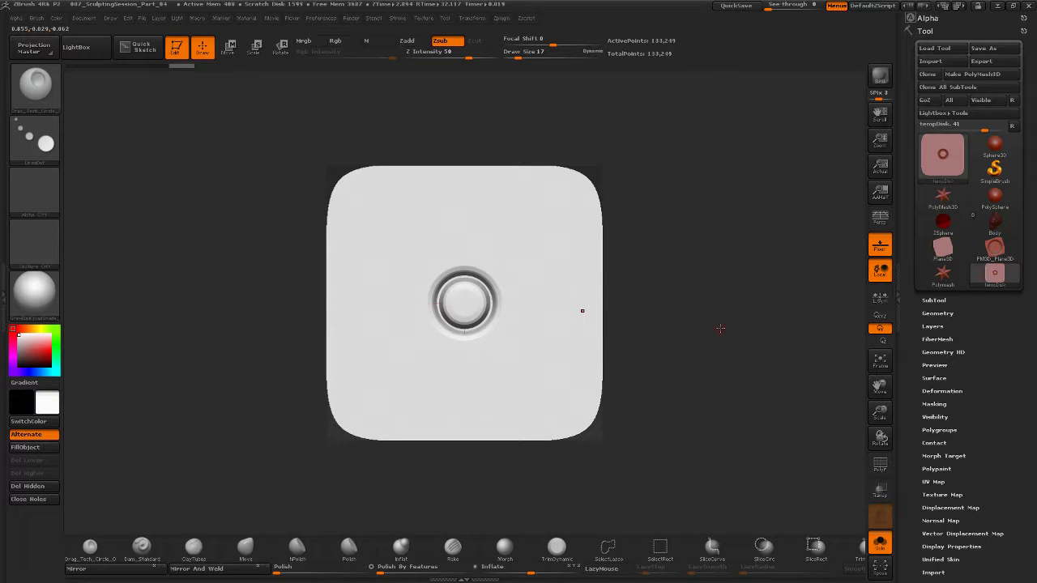
pyautogui.hotkey('ctrl', 'shift', 'z')
pyautogui.hotkey('ctrl', 'shift', 'z')
pyautogui.hotkey('ctrl', 'shift', 'z')
pyautogui.hotkey('ctrl', 'shift', 'z')
pyautogui.hotkey('ctrl', 'shift', 'z')
pyautogui.hotkey('ctrl', 'shift', 'z')
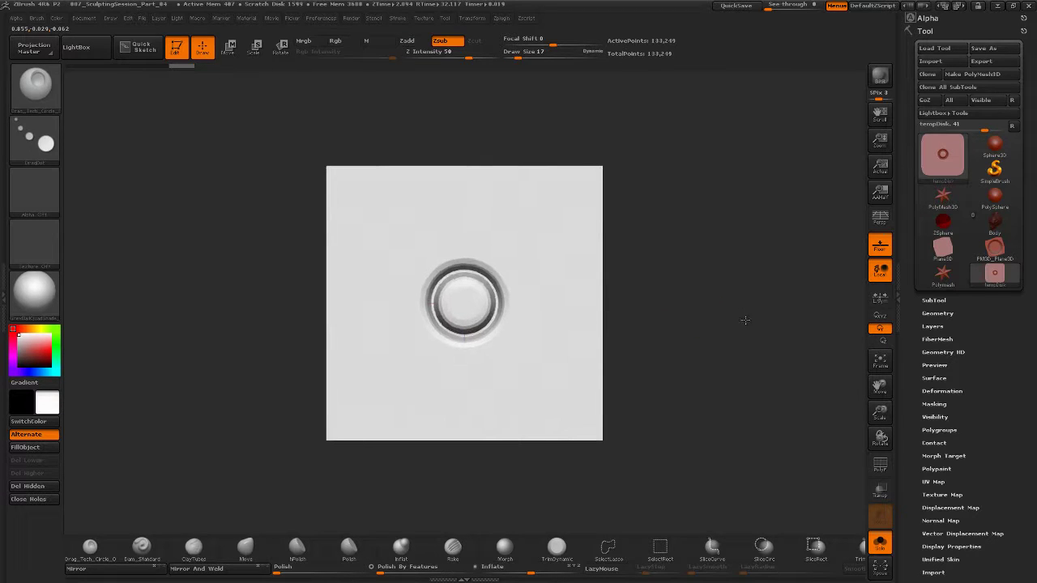
pyautogui.hotkey('ctrl', 'z')
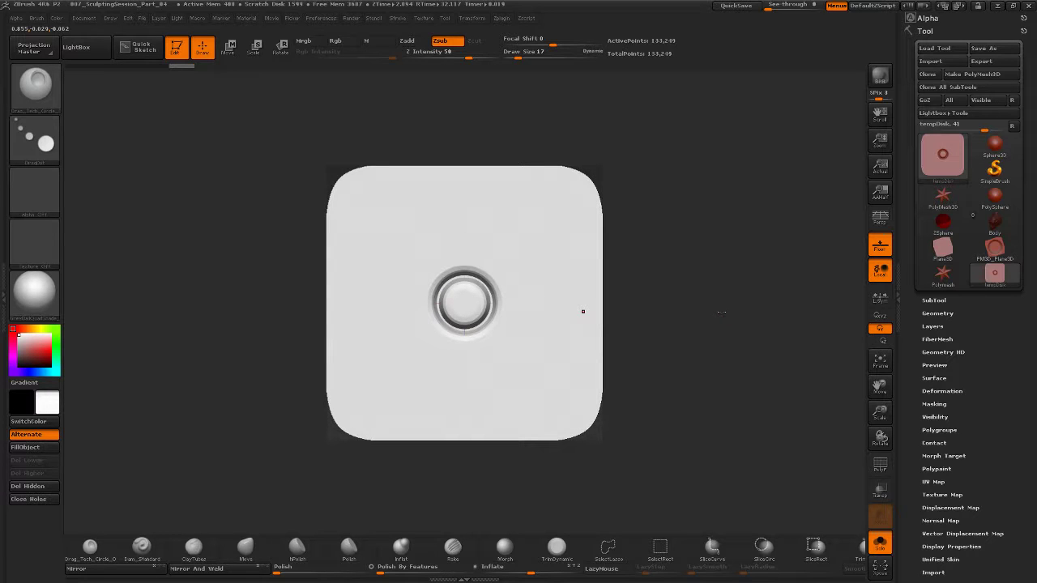
pyautogui.hotkey('ctrl', 'shift', 'z')
pyautogui.hotkey('ctrl', 'shift', 'z')
pyautogui.hotkey('ctrl', 'shift', 'z')
pyautogui.hotkey('ctrl', 'shift', 'z')
pyautogui.hotkey('ctrl', 'shift', 'z')
pyautogui.hotkey('ctrl', 'shift', 'z')
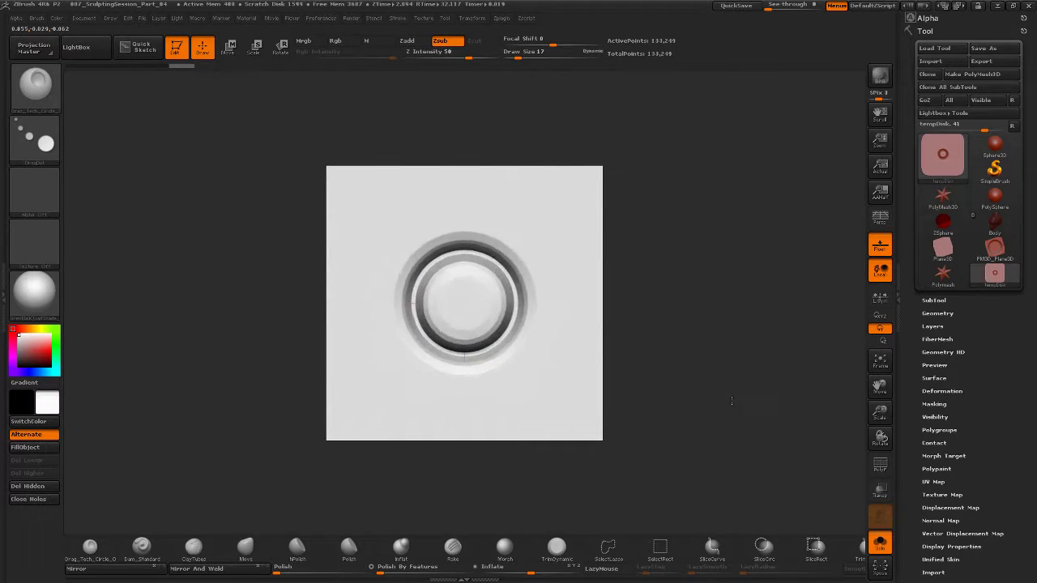
pyautogui.hotkey('ctrl', 'z')
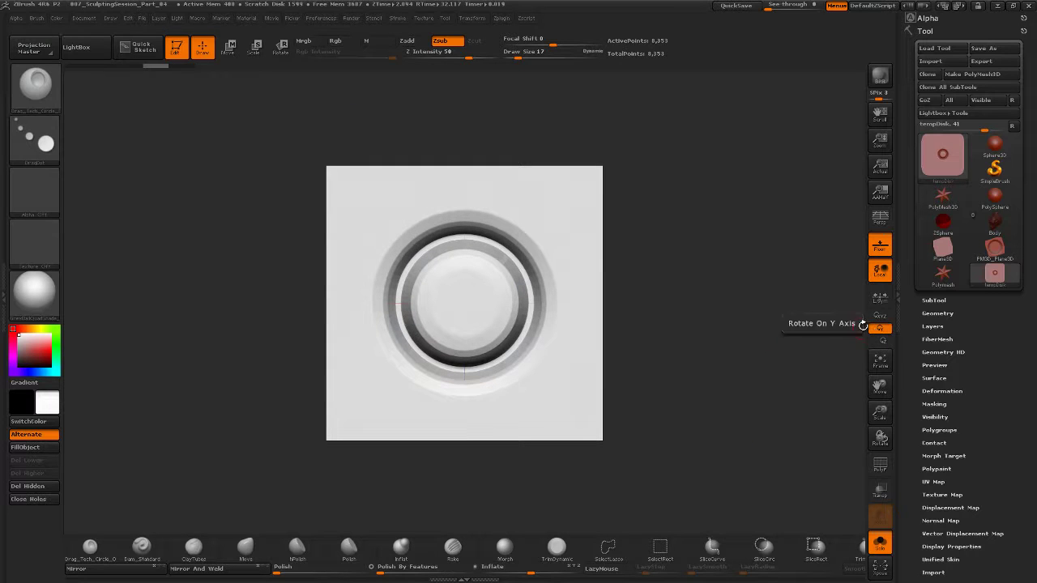
# Fit the round recess closely inside the document with perspective off and grab the document as the brush alpha.
pyautogui.moveTo(880, 413); pyautogui.dragTo(881, 415)
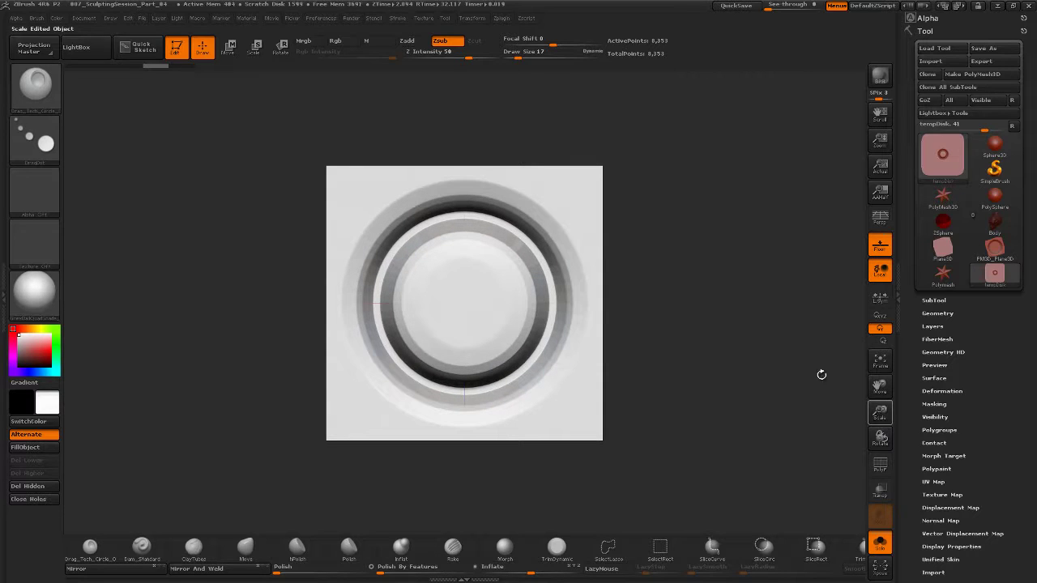
pyautogui.click(885, 223)
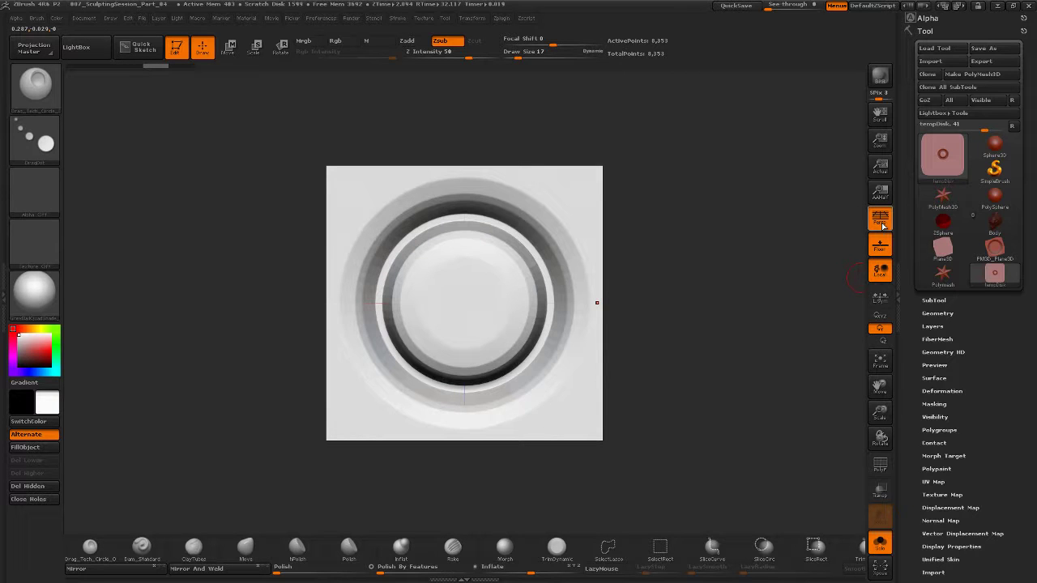
pyautogui.click(885, 224)
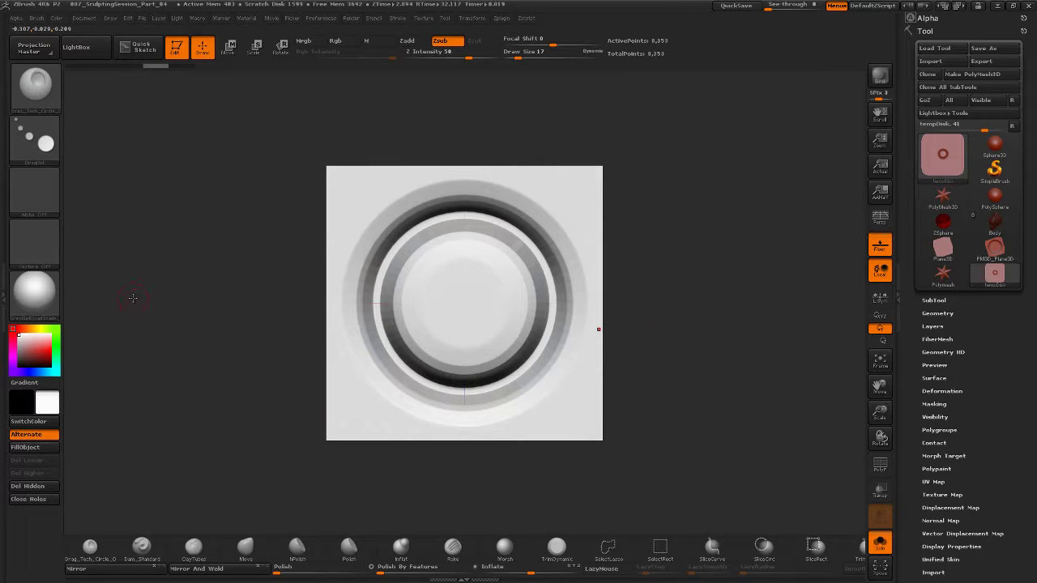
pyautogui.click(48, 208)
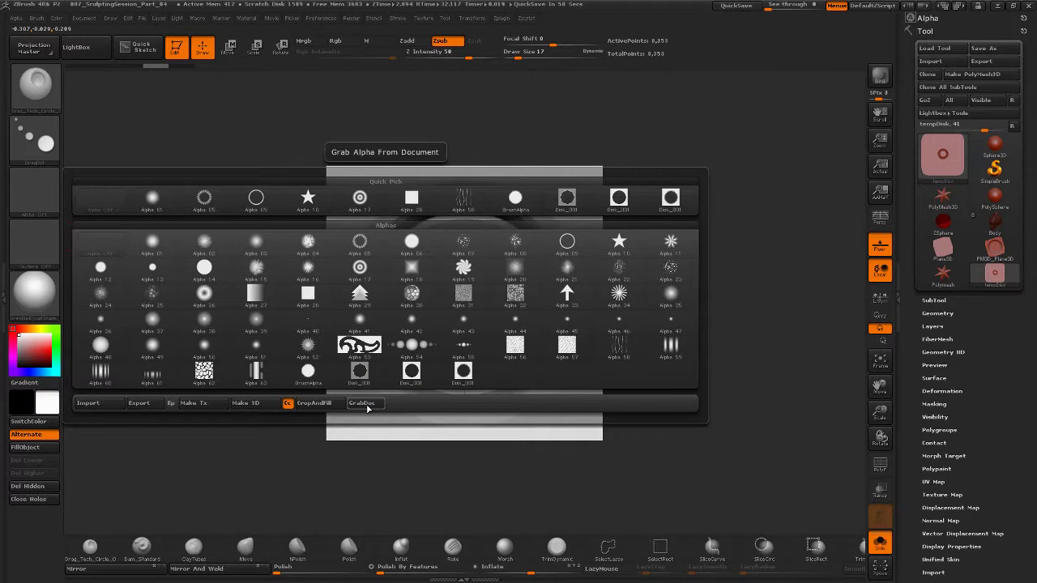
pyautogui.click(367, 407)
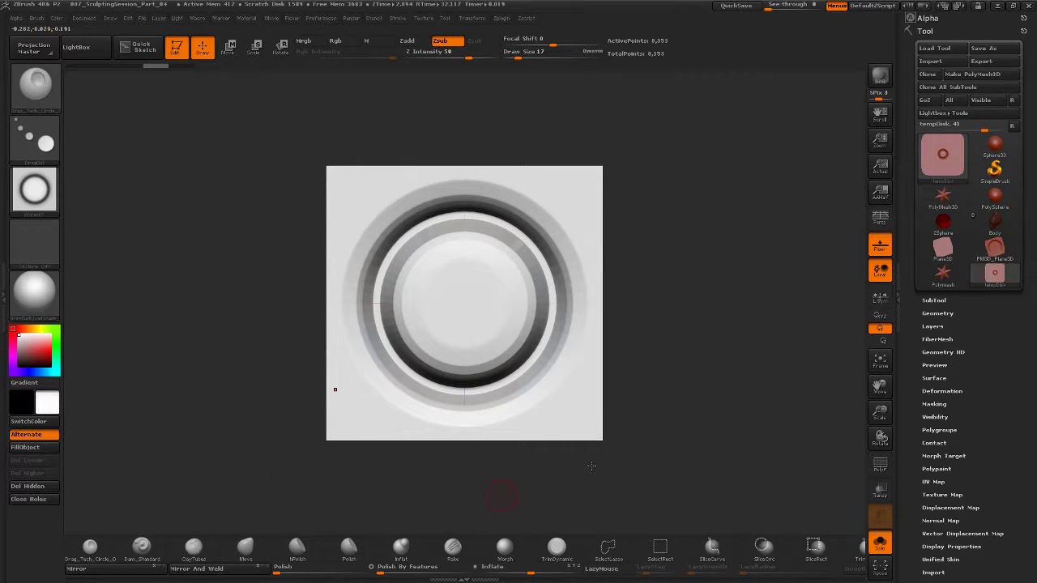
# Raise the draw size to 80 and try out the brush on the disk mesh.
pyautogui.moveTo(752, 436); pyautogui.dragTo(536, 372)
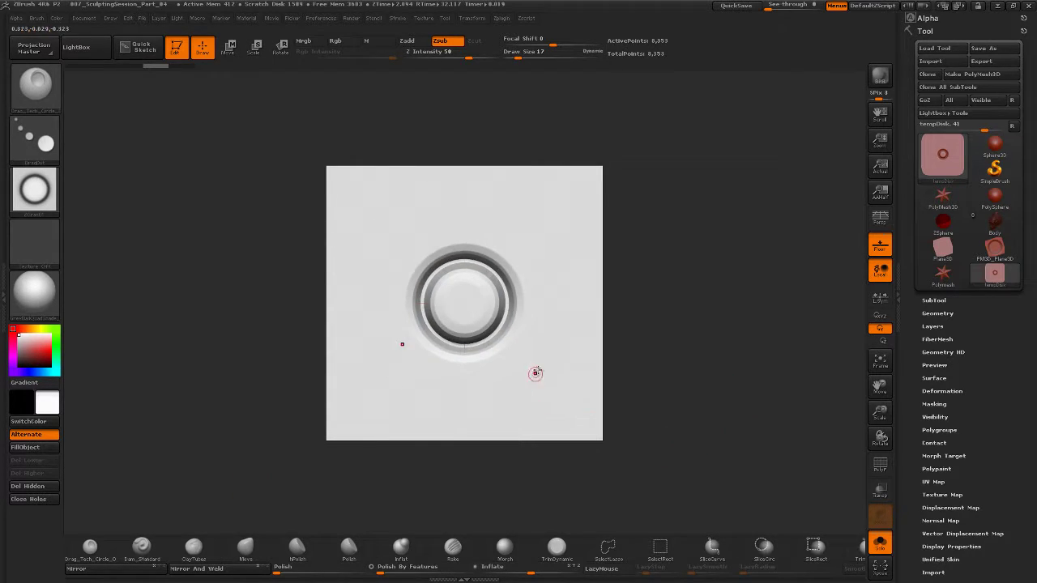
pyautogui.press('s')
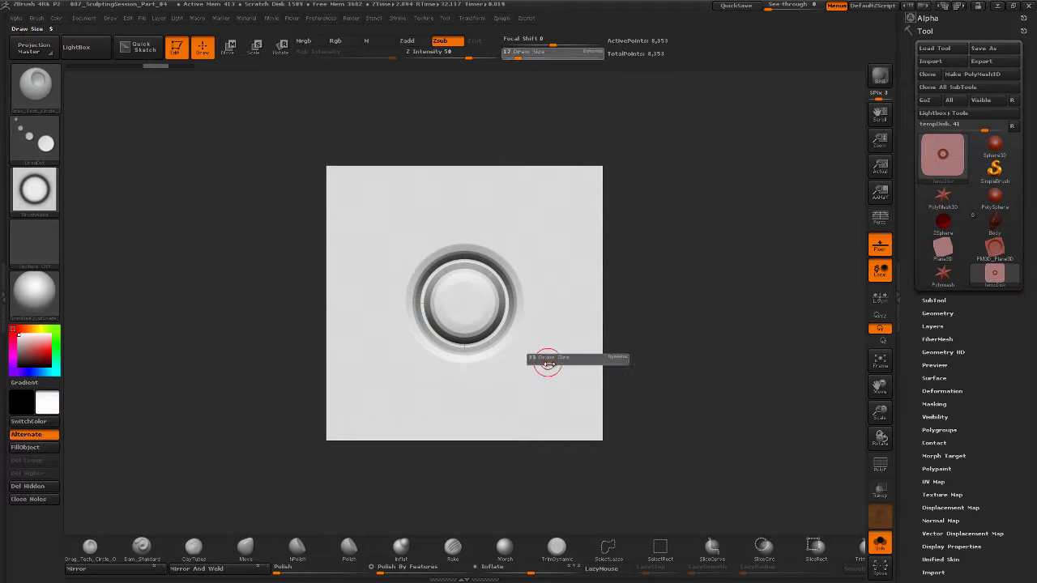
pyautogui.click(557, 372)
pyautogui.hotkey('ctrl', 'z')
pyautogui.moveTo(438, 277); pyautogui.dragTo(562, 345)
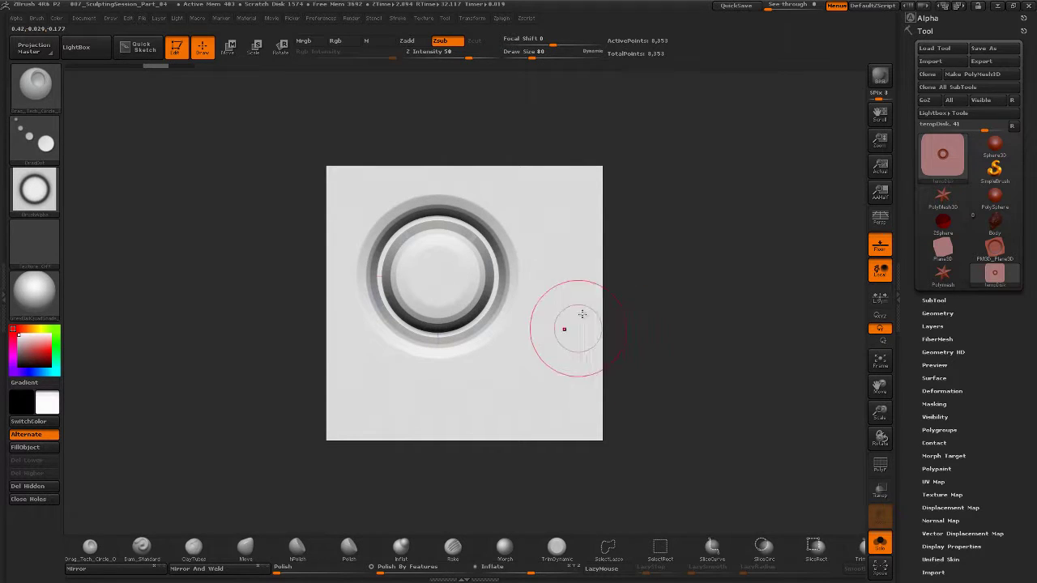
# Switch to the PolySphere tool, undo a small trial stamp on it and change the brush stroke to DragRect.
pyautogui.click(994, 198)
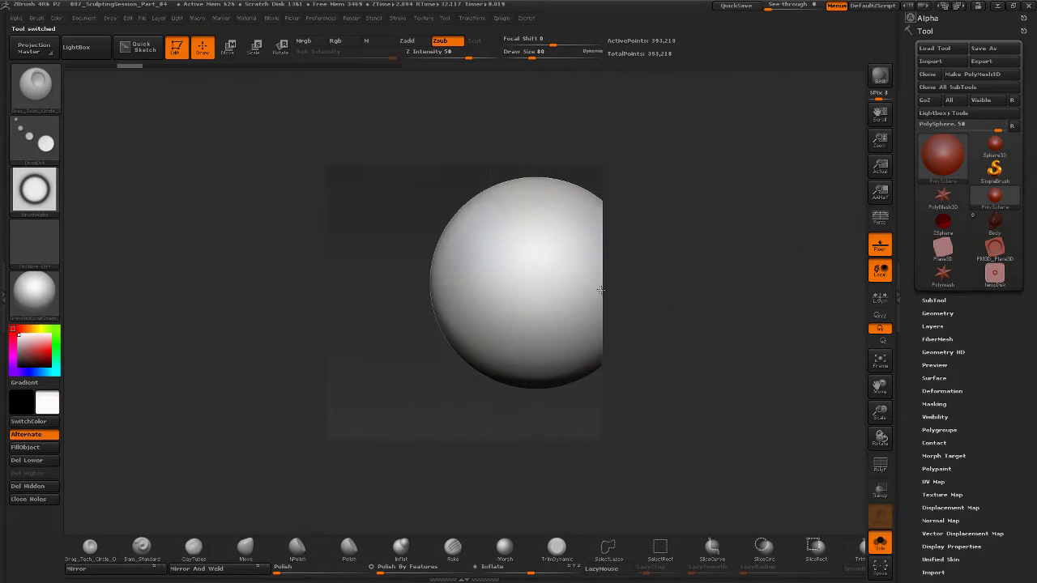
pyautogui.press('f')
pyautogui.moveTo(469, 303); pyautogui.dragTo(480, 321)
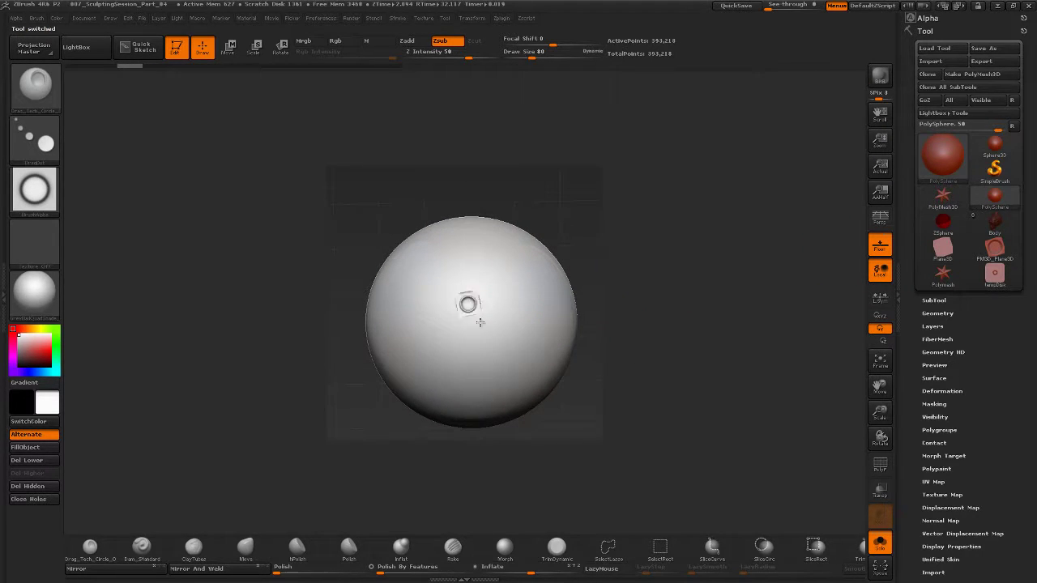
pyautogui.hotkey('ctrl', 'z')
pyautogui.click(49, 148)
pyautogui.click(157, 148)
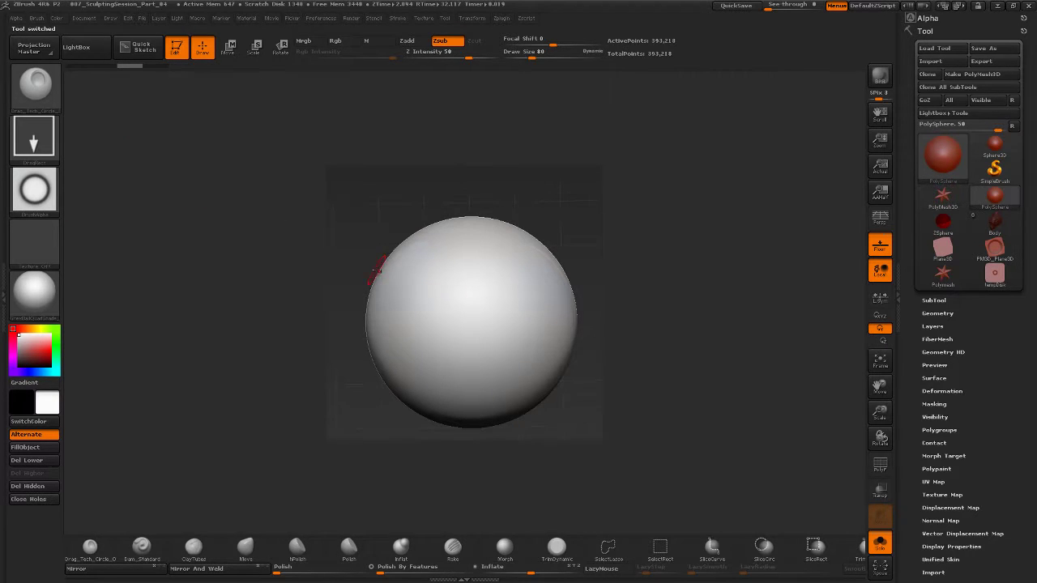
# Set the draw size to 136 and stamp the grabbed alpha onto the front of the sphere with Zsub.
pyautogui.keyDown('alt'); pyautogui.moveTo(319, 236); pyautogui.dragTo(326, 263); pyautogui.keyUp('alt')
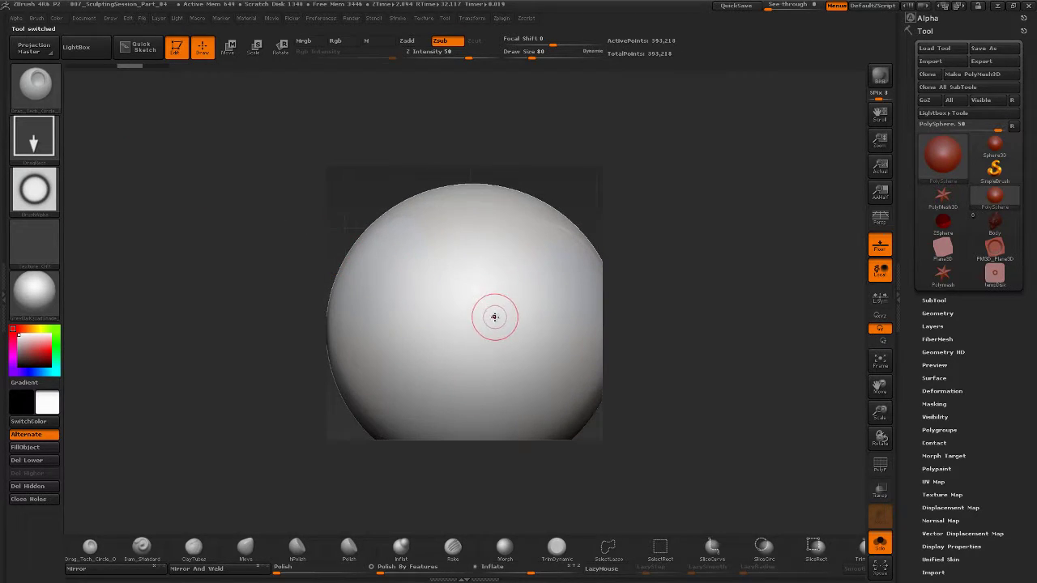
pyautogui.press('s')
pyautogui.moveTo(494, 321); pyautogui.dragTo(504, 323)
pyautogui.moveTo(483, 289); pyautogui.dragTo(503, 355)
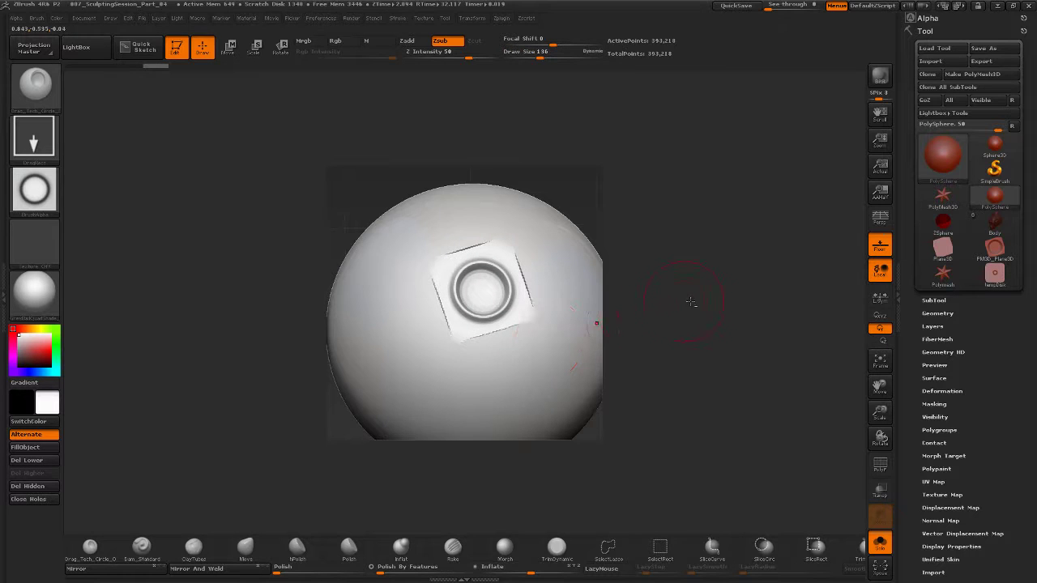
pyautogui.keyDown('alt'); pyautogui.moveTo(689, 305); pyautogui.dragTo(647, 271); pyautogui.keyUp('alt')
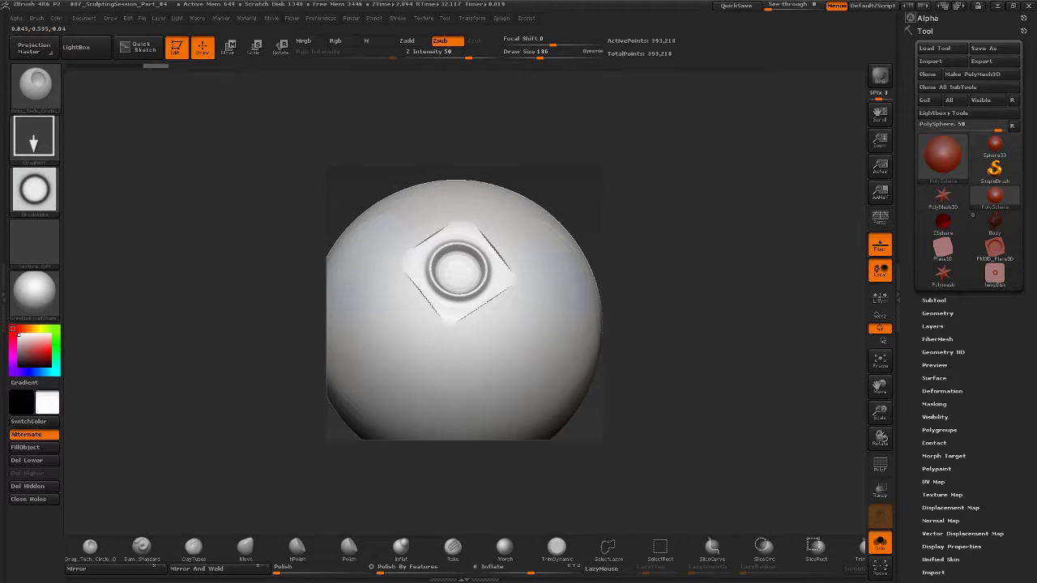
# Undo the Zsub stamp, switch the brush to Zadd and stamp the alpha onto the sphere again.
pyautogui.click(456, 45)
pyautogui.click(407, 41)
pyautogui.hotkey('ctrl', 'z')
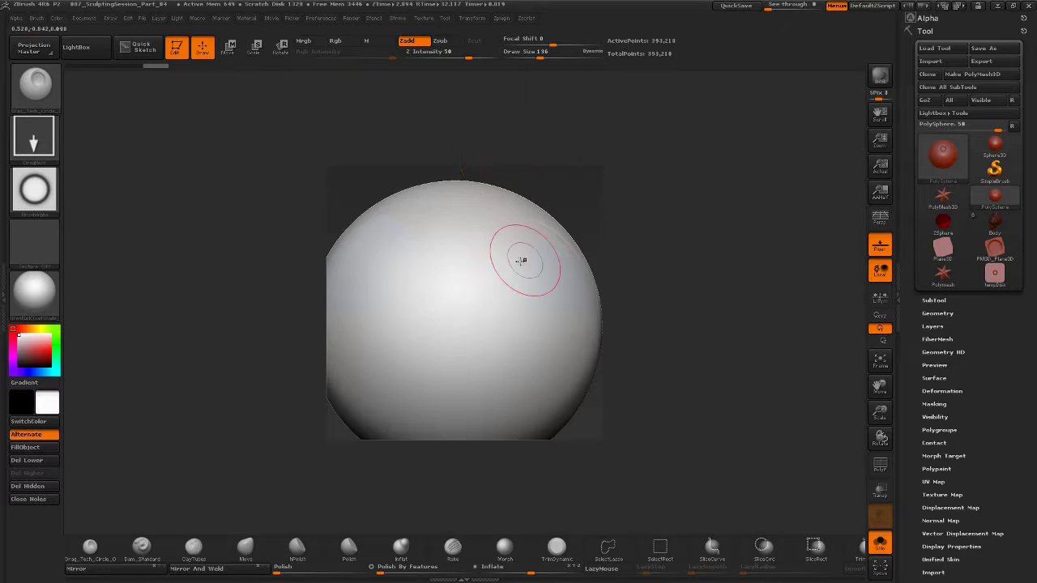
pyautogui.moveTo(463, 284); pyautogui.dragTo(490, 365)
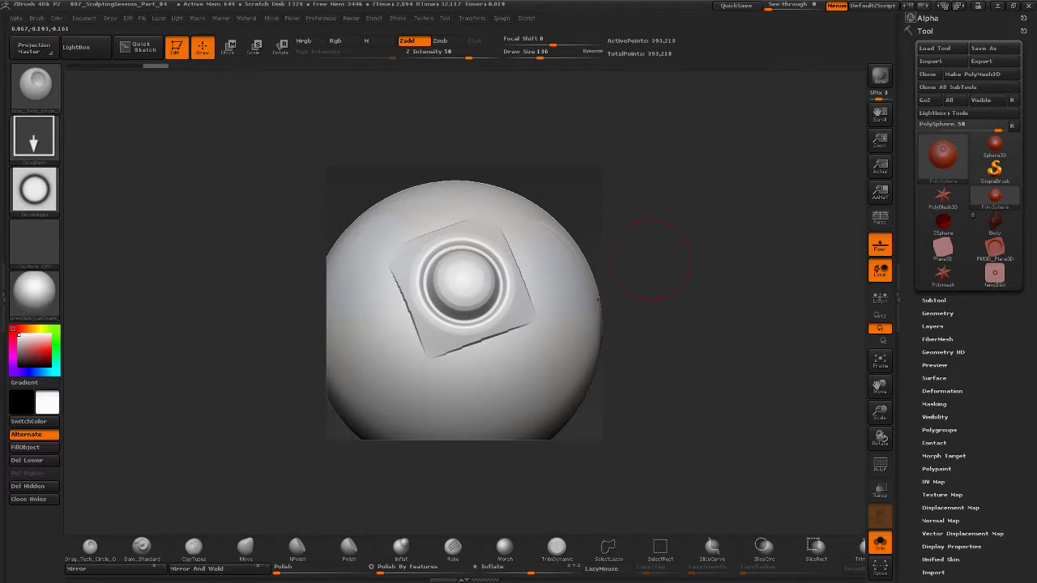
# Lower the Z Intensity to 40 and make test stamps of the alpha on different areas of the sphere.
pyautogui.moveTo(670, 219); pyautogui.dragTo(510, 228)
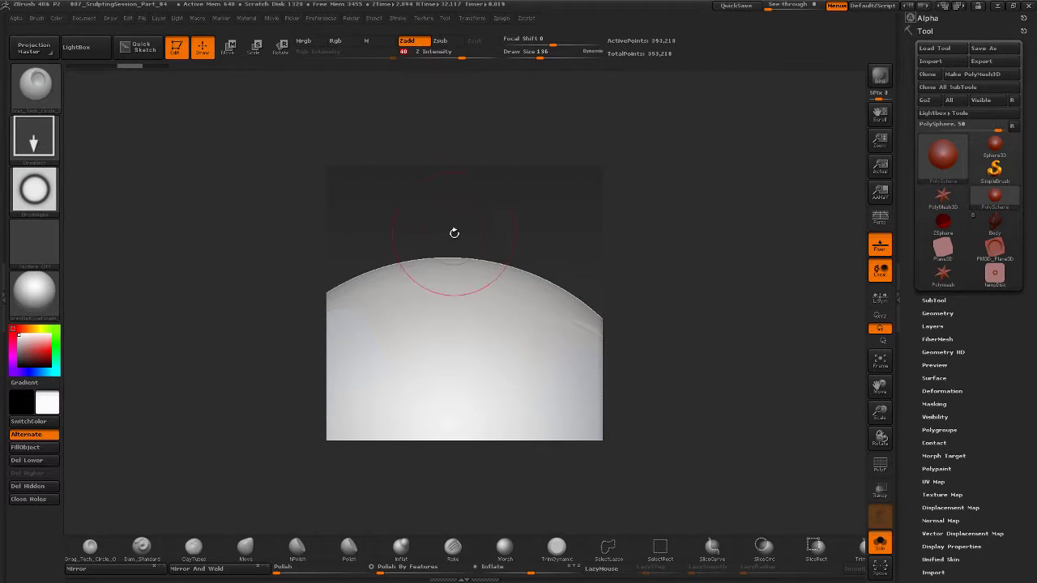
pyautogui.moveTo(464, 317); pyautogui.dragTo(507, 419)
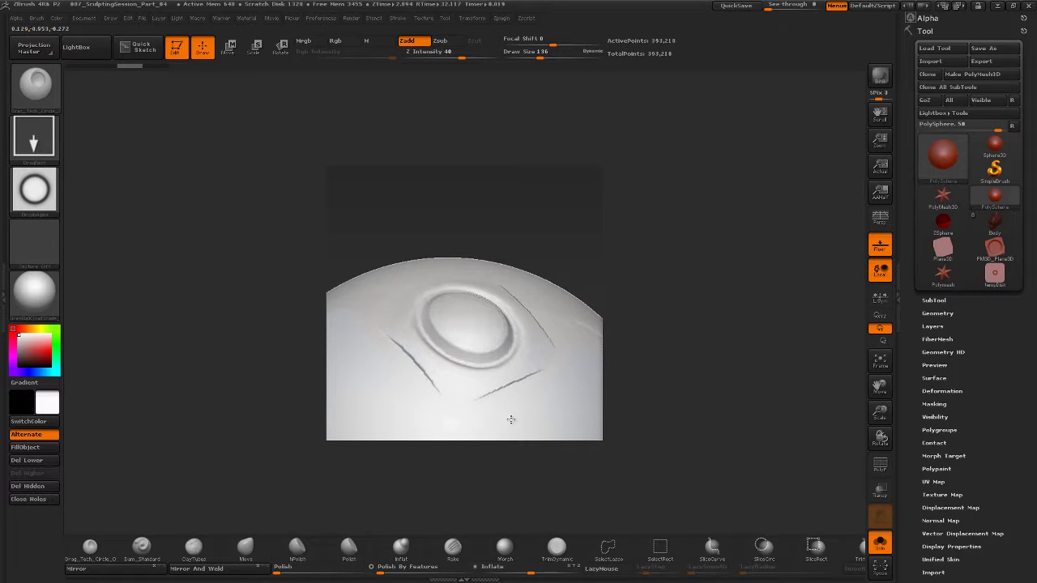
pyautogui.moveTo(556, 215); pyautogui.dragTo(546, 270)
pyautogui.hotkey('ctrl', 'z')
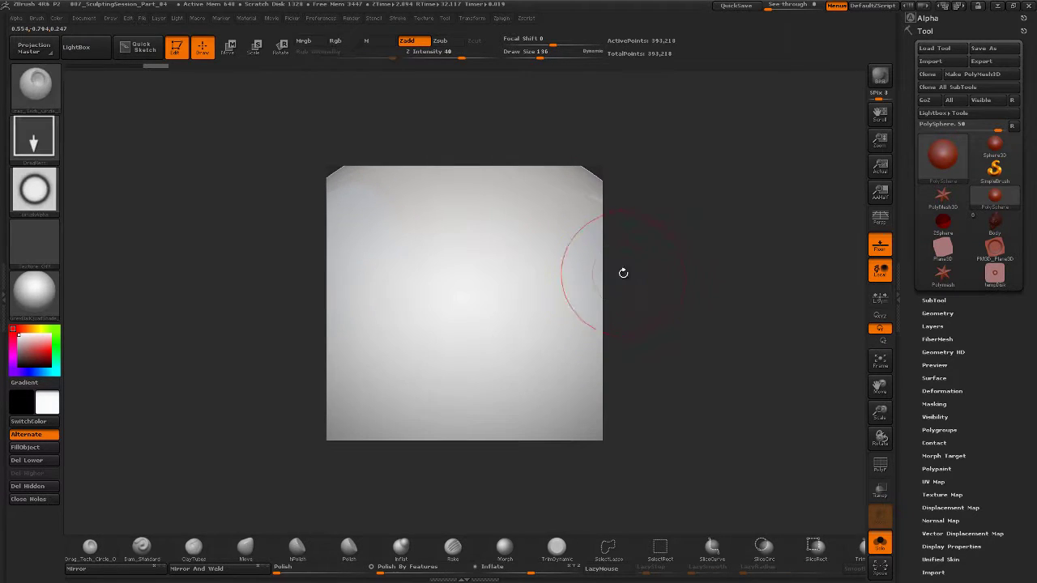
pyautogui.keyDown('alt'); pyautogui.moveTo(679, 335); pyautogui.dragTo(592, 279); pyautogui.keyUp('alt')
pyautogui.moveTo(441, 308); pyautogui.dragTo(466, 365)
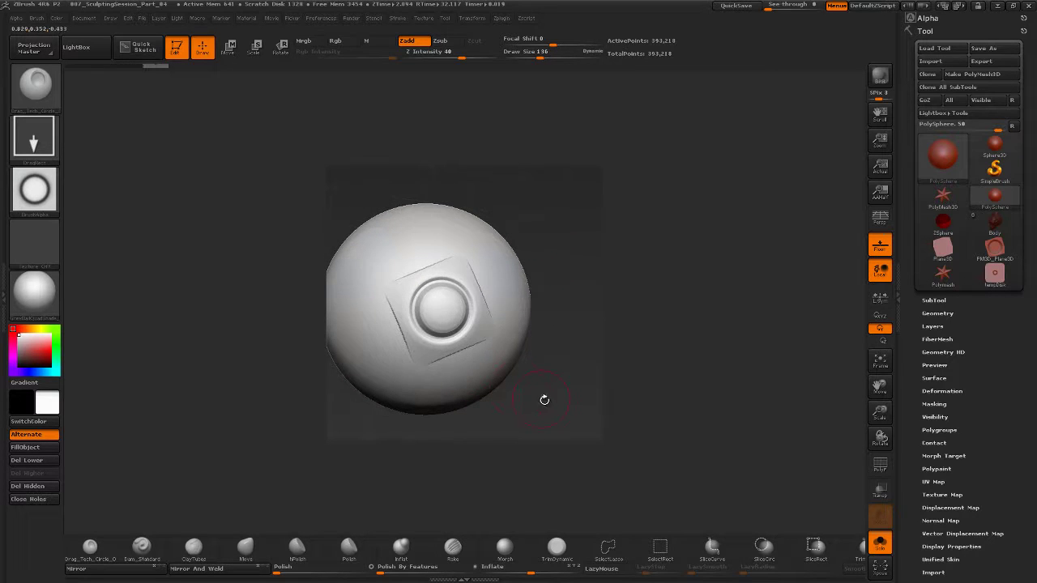
pyautogui.moveTo(542, 398); pyautogui.dragTo(521, 312)
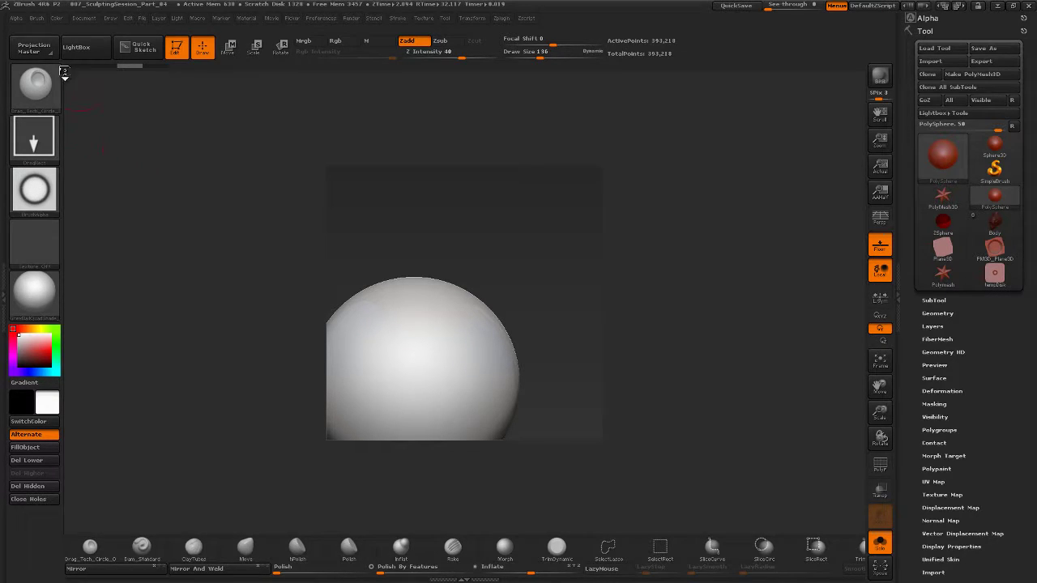
# Dock the Brush palette in the side tray and raise the brush's Depth Imbed to about 58.
pyautogui.click(37, 19)
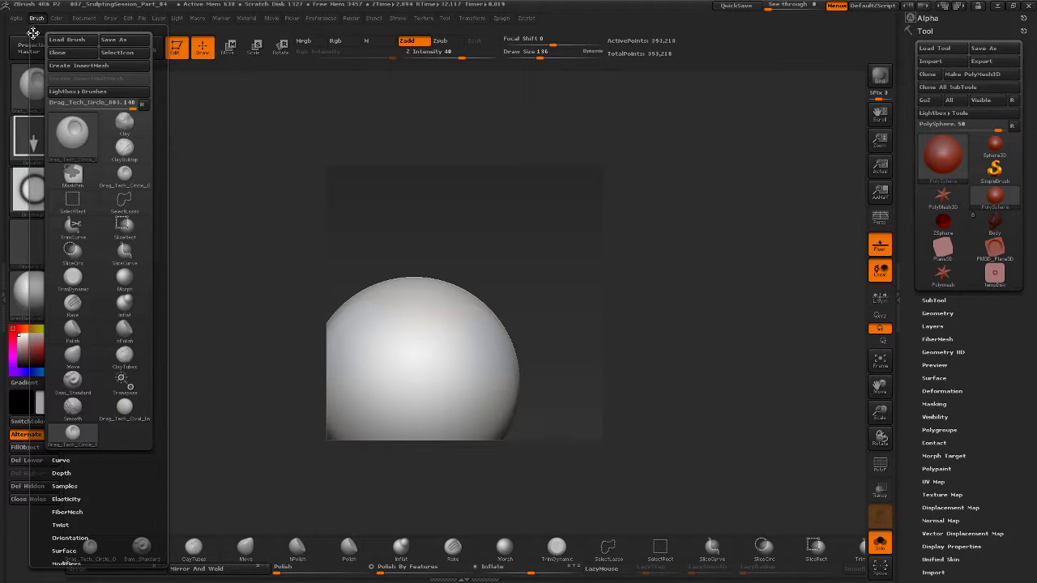
pyautogui.click(32, 32)
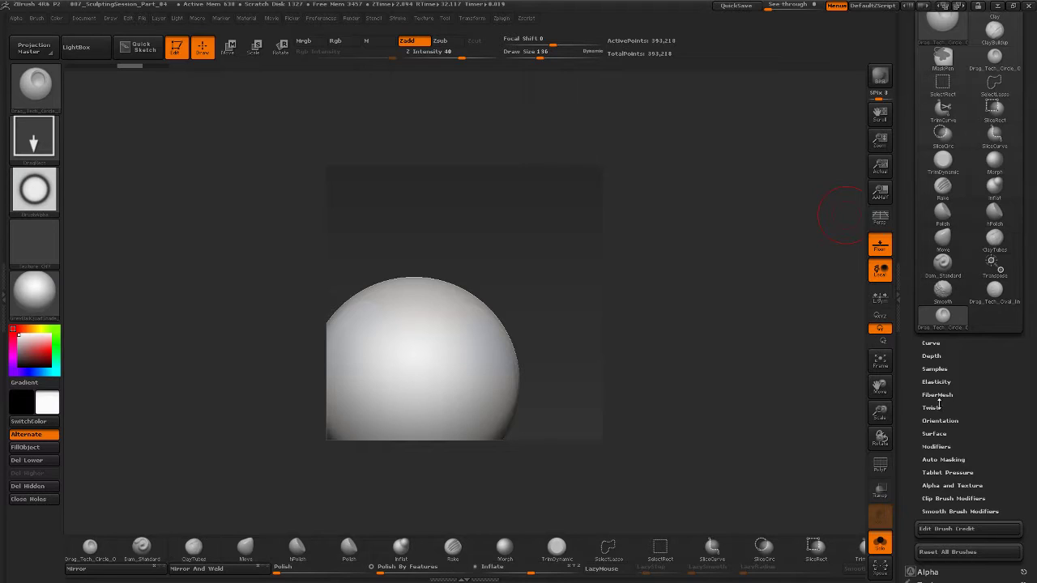
pyautogui.click(933, 358)
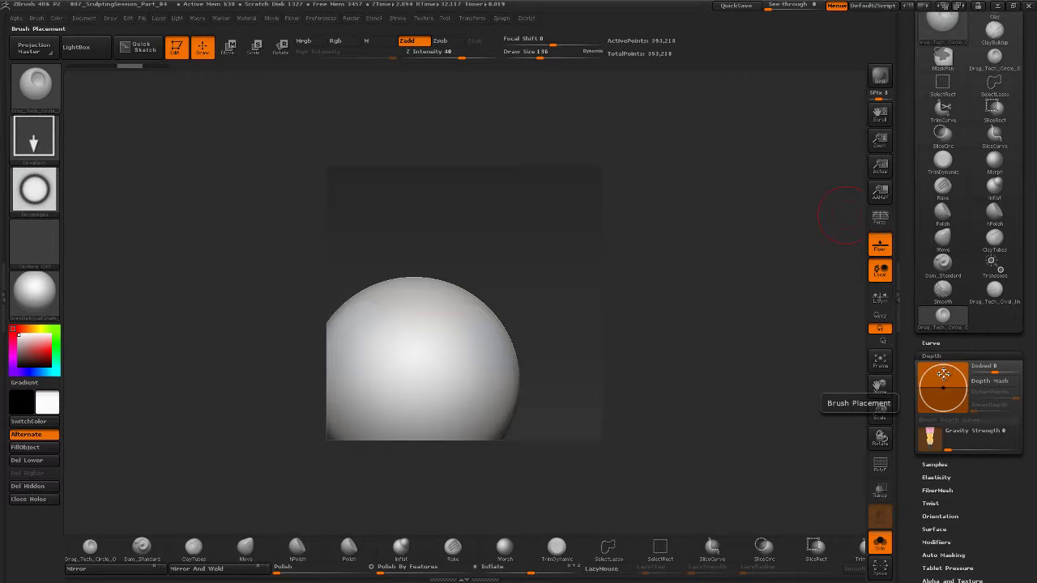
pyautogui.moveTo(943, 371); pyautogui.dragTo(934, 352)
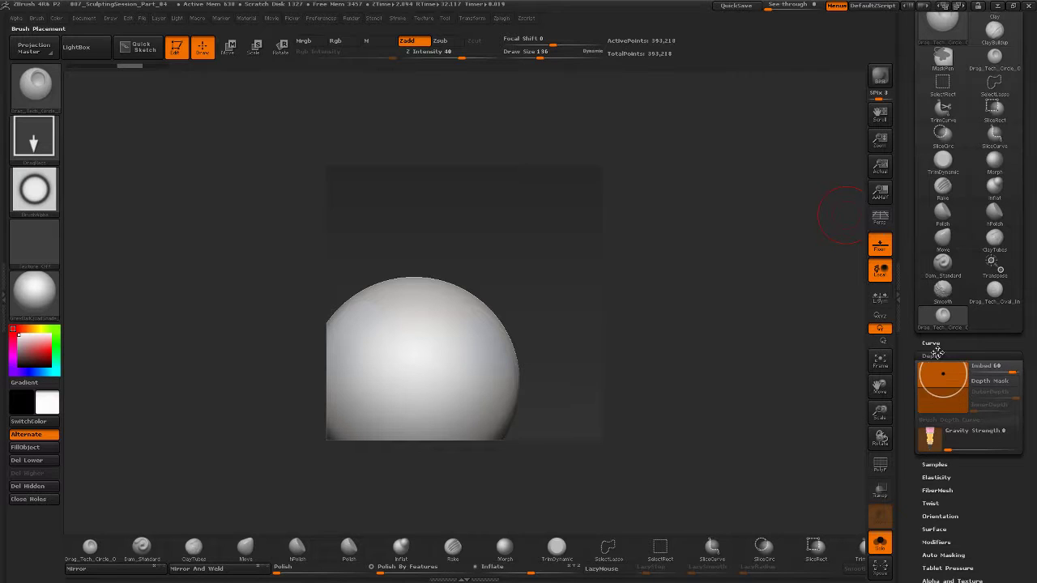
# Try stamping the alpha on the sphere with the raised Imbed, inspect the relief from the side and undo it.
pyautogui.moveTo(414, 338); pyautogui.dragTo(467, 397)
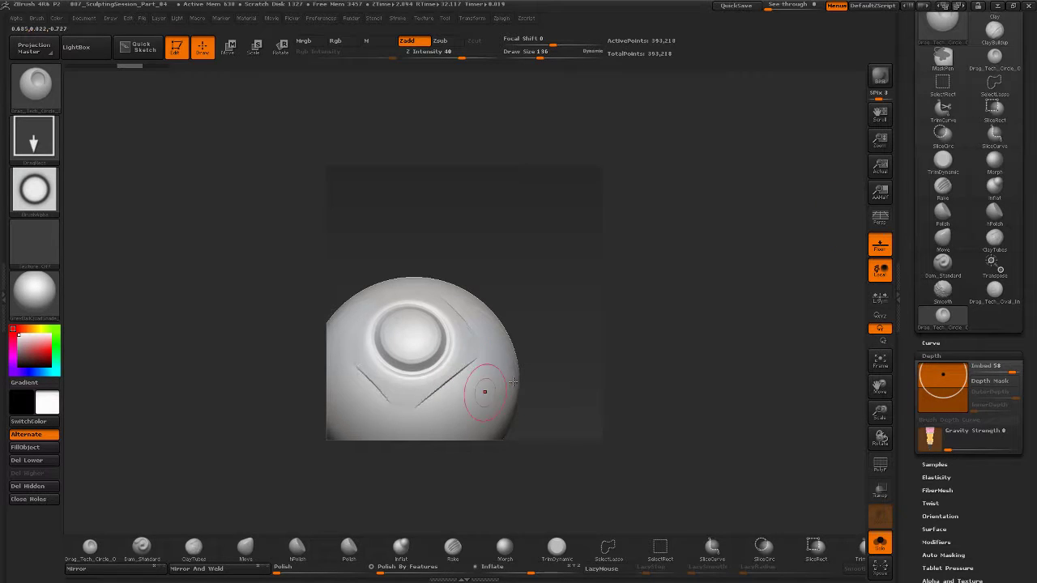
pyautogui.moveTo(559, 333)
pyautogui.mouseDown()
pyautogui.moveTo(570, 318)
pyautogui.moveTo(370, 375)
pyautogui.mouseUp()
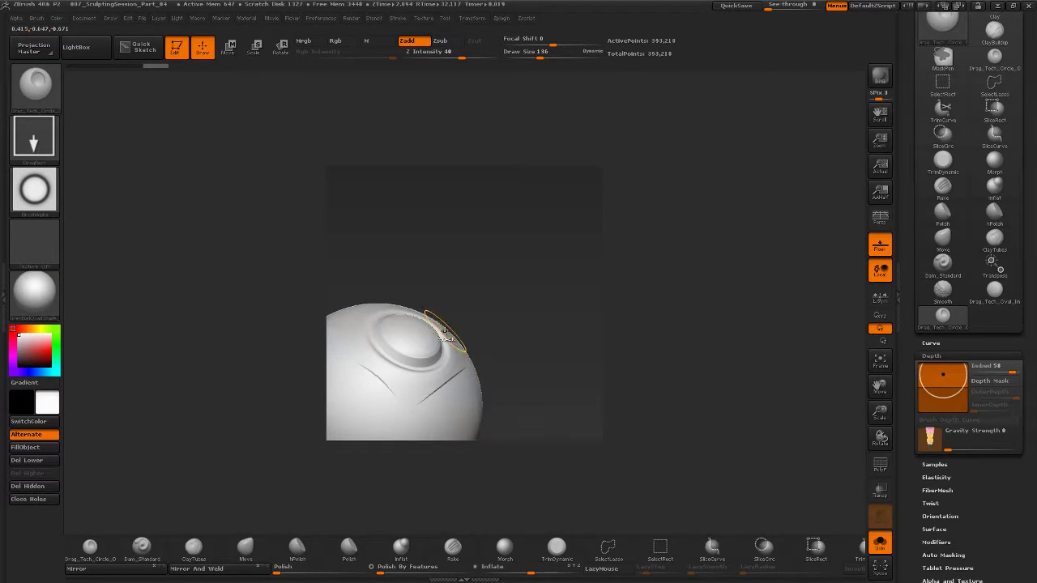
pyautogui.hotkey('ctrl', 'z')
# Set the brush Imbed to 100, try another alpha stamp on the sphere and undo it.
pyautogui.moveTo(943, 375); pyautogui.dragTo(941, 351)
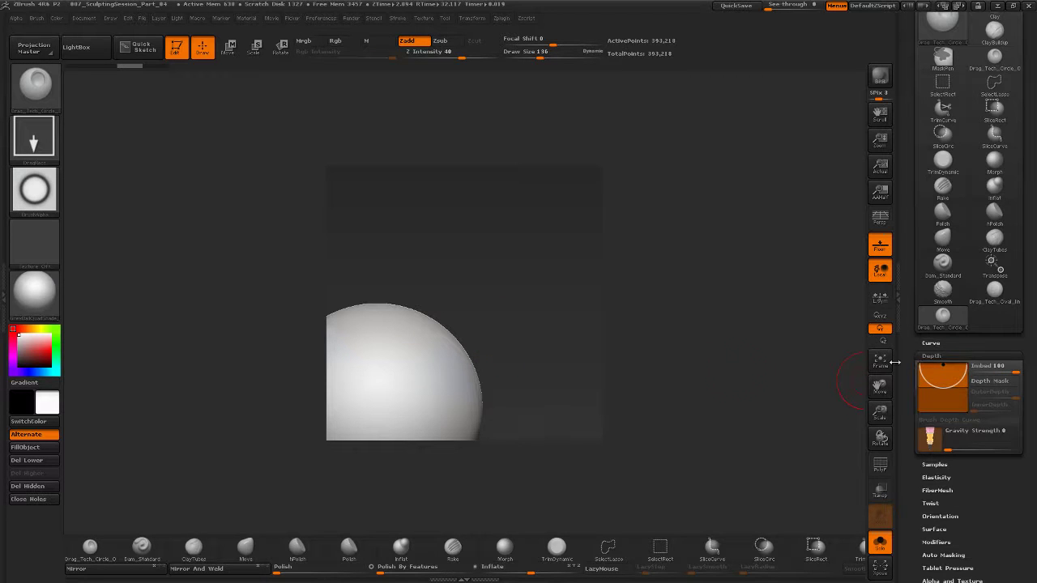
pyautogui.moveTo(397, 358); pyautogui.dragTo(429, 414)
pyautogui.moveTo(531, 371)
pyautogui.mouseDown()
pyautogui.moveTo(541, 362)
pyautogui.moveTo(541, 396)
pyautogui.mouseUp()
pyautogui.hotkey('ctrl', 'z')
# Set the brush Imbed to -67 and stamp the alpha onto the sphere.
pyautogui.moveTo(956, 376); pyautogui.dragTo(952, 416)
pyautogui.moveTo(410, 343); pyautogui.dragTo(453, 405)
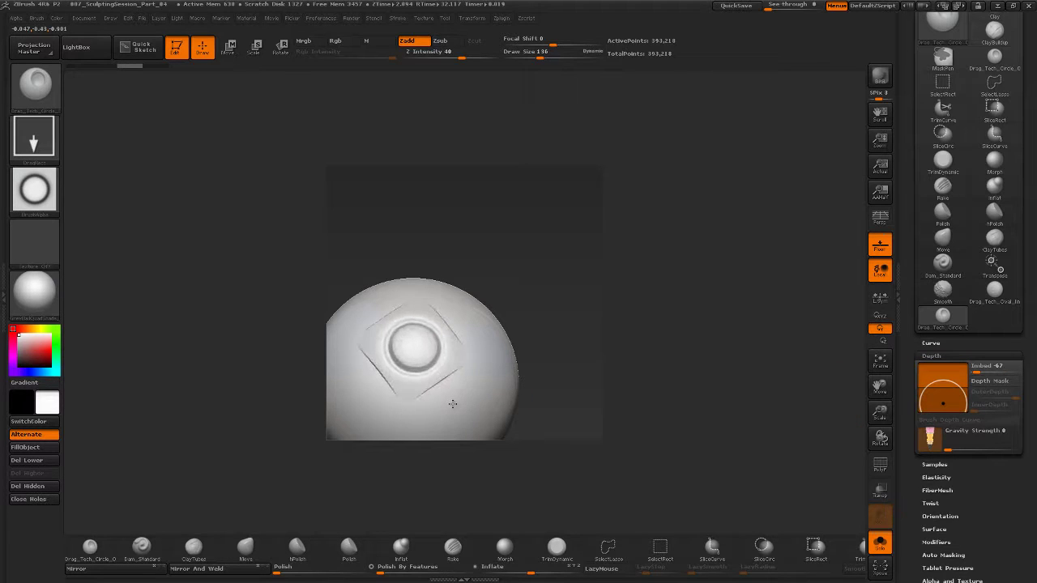
# Undo the last stamp, set the brush Imbed to -100, try stamping the alpha on the sphere twice and undo both attempts.
pyautogui.moveTo(581, 354); pyautogui.dragTo(596, 324)
pyautogui.hotkey('ctrl', 'z')
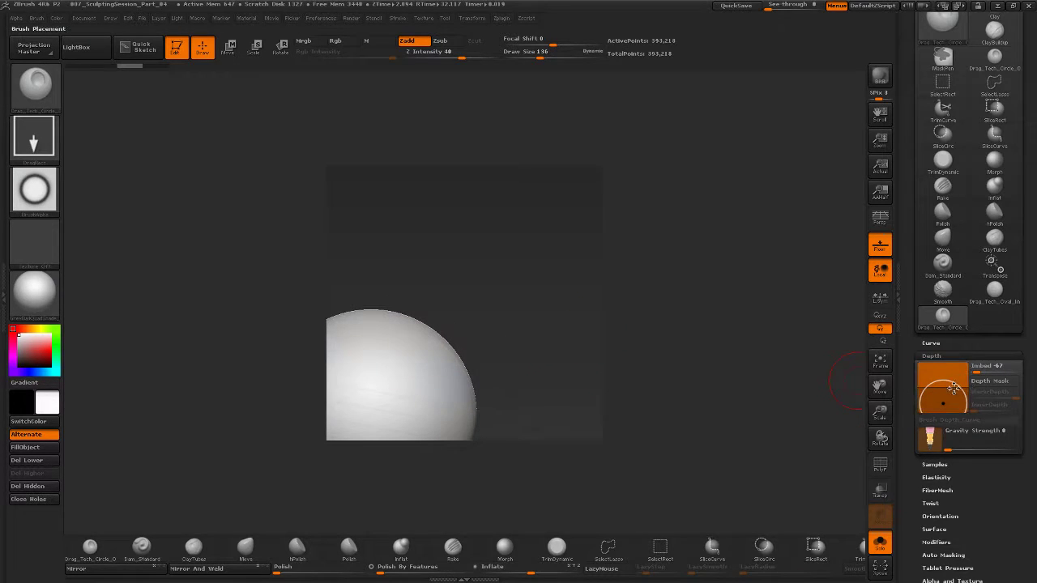
pyautogui.moveTo(953, 388); pyautogui.dragTo(949, 412)
pyautogui.moveTo(398, 367); pyautogui.dragTo(436, 450)
pyautogui.moveTo(531, 329)
pyautogui.mouseDown()
pyautogui.moveTo(510, 325)
pyautogui.moveTo(565, 284)
pyautogui.mouseUp()
pyautogui.hotkey('ctrl', 'z')
pyautogui.moveTo(464, 391); pyautogui.dragTo(474, 408)
pyautogui.moveTo(540, 234)
pyautogui.mouseDown()
pyautogui.moveTo(583, 225)
pyautogui.moveTo(556, 225)
pyautogui.mouseUp()
pyautogui.hotkey('ctrl', 'z')
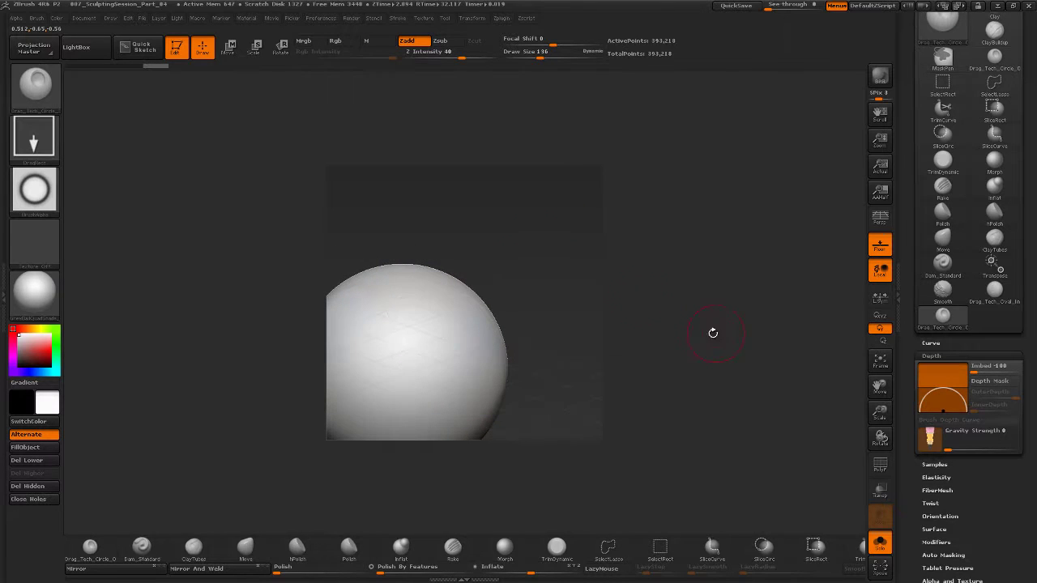
# Reset the brush Imbed to 0, test-stamp the alpha on the sphere and remove the stamp after inspecting it.
pyautogui.moveTo(948, 411); pyautogui.dragTo(946, 386)
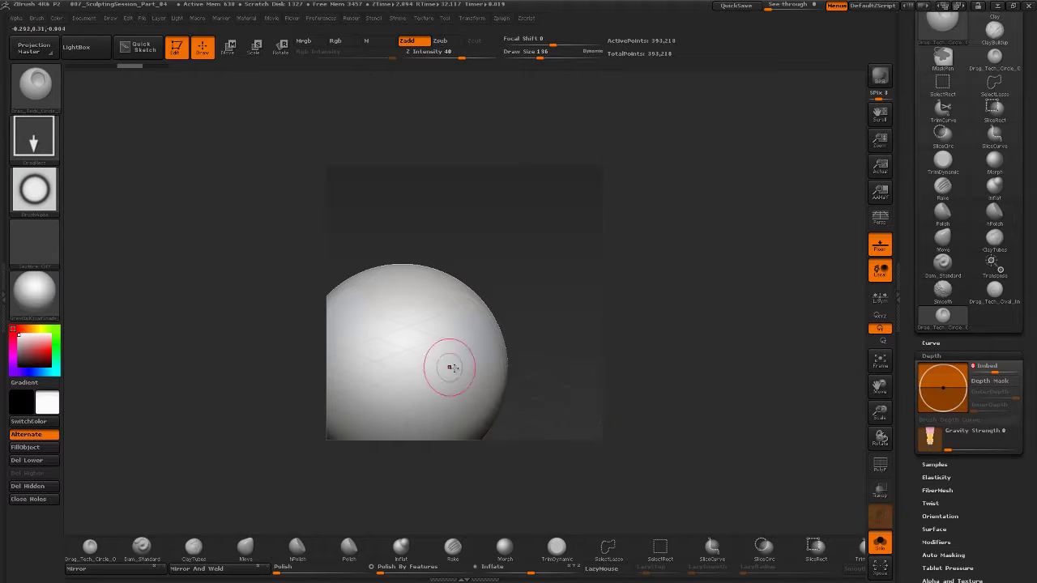
pyautogui.moveTo(427, 344); pyautogui.dragTo(476, 387)
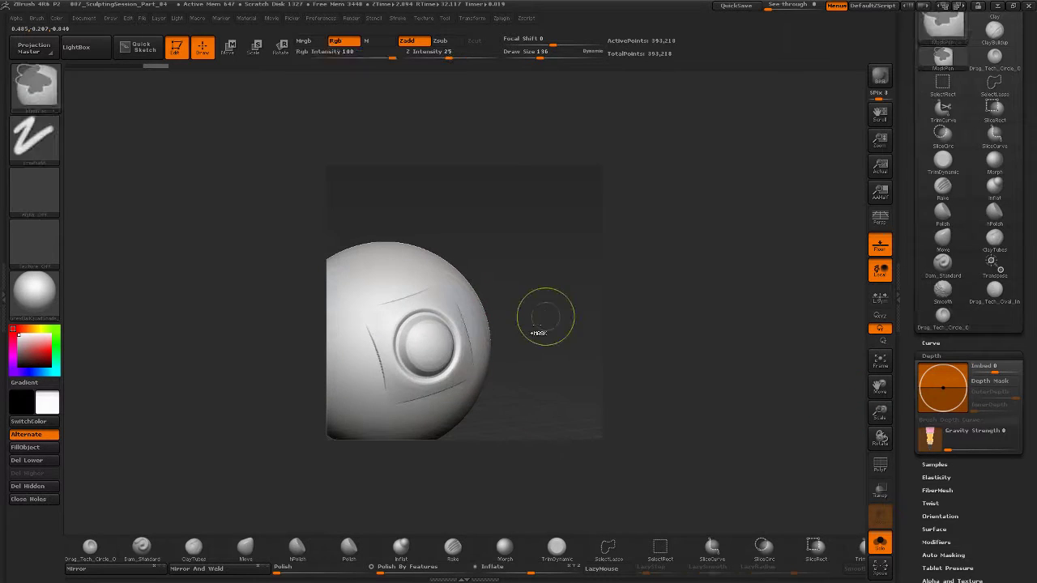
pyautogui.keyDown('shift'); pyautogui.moveTo(539, 305); pyautogui.dragTo(470, 305); pyautogui.keyUp('shift')
pyautogui.keyDown('shift'); pyautogui.moveTo(479, 265); pyautogui.dragTo(521, 288); pyautogui.keyUp('shift')
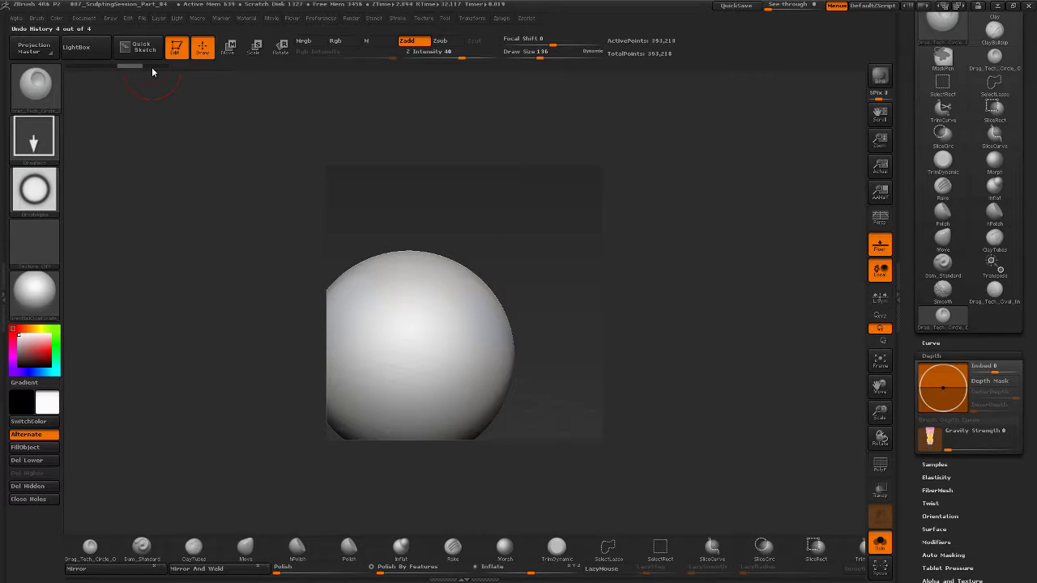
# Dock the Alpha palette in the side tray and set the alpha's radial fade (Rf) to 14.
pyautogui.click(17, 18)
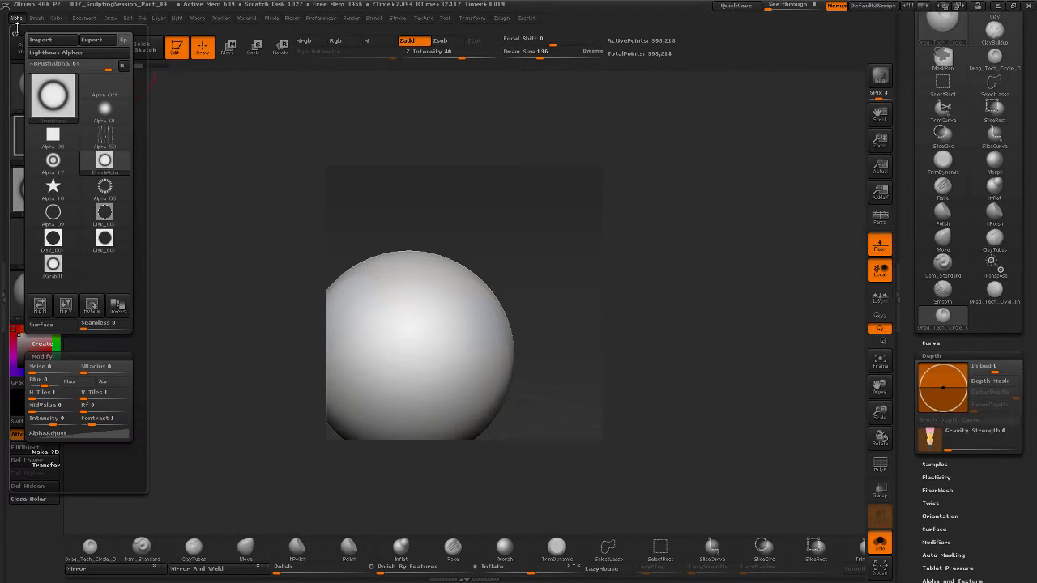
pyautogui.click(14, 32)
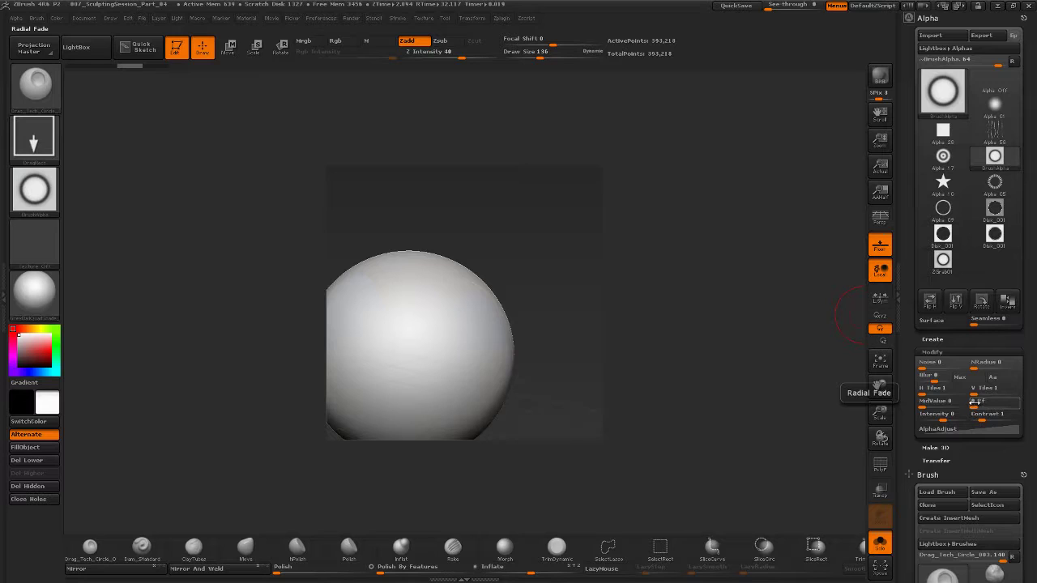
pyautogui.moveTo(973, 401); pyautogui.dragTo(987, 403)
pyautogui.moveTo(938, 89)
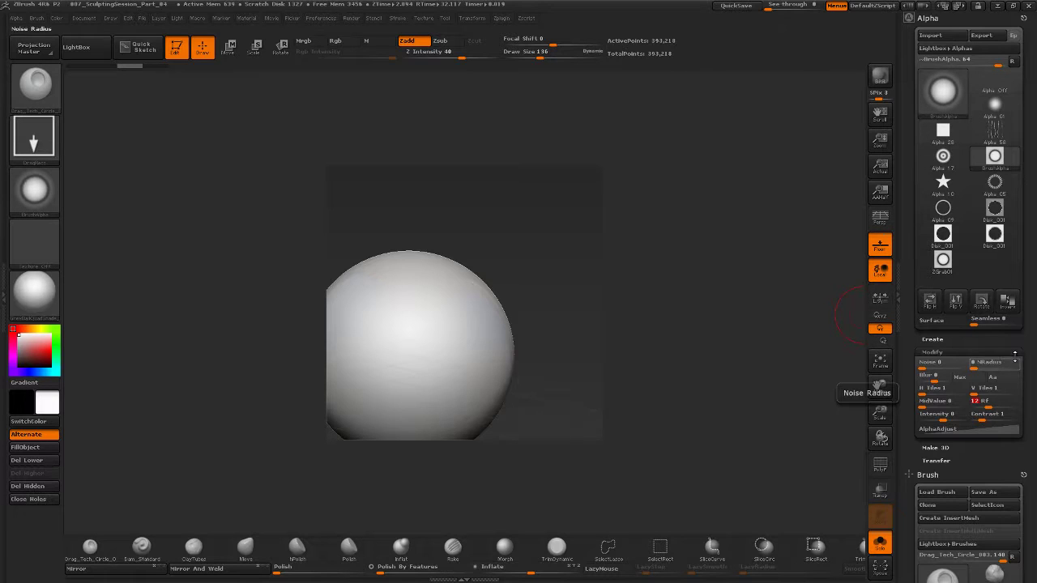
pyautogui.moveTo(978, 402); pyautogui.dragTo(988, 403)
# Try stamping the faded alpha on the sphere, inspect its relief from another angle and undo it.
pyautogui.moveTo(432, 326); pyautogui.dragTo(452, 415)
pyautogui.moveTo(534, 301)
pyautogui.mouseDown()
pyautogui.moveTo(546, 321)
pyautogui.moveTo(537, 289)
pyautogui.moveTo(554, 303)
pyautogui.moveTo(555, 278)
pyautogui.mouseUp()
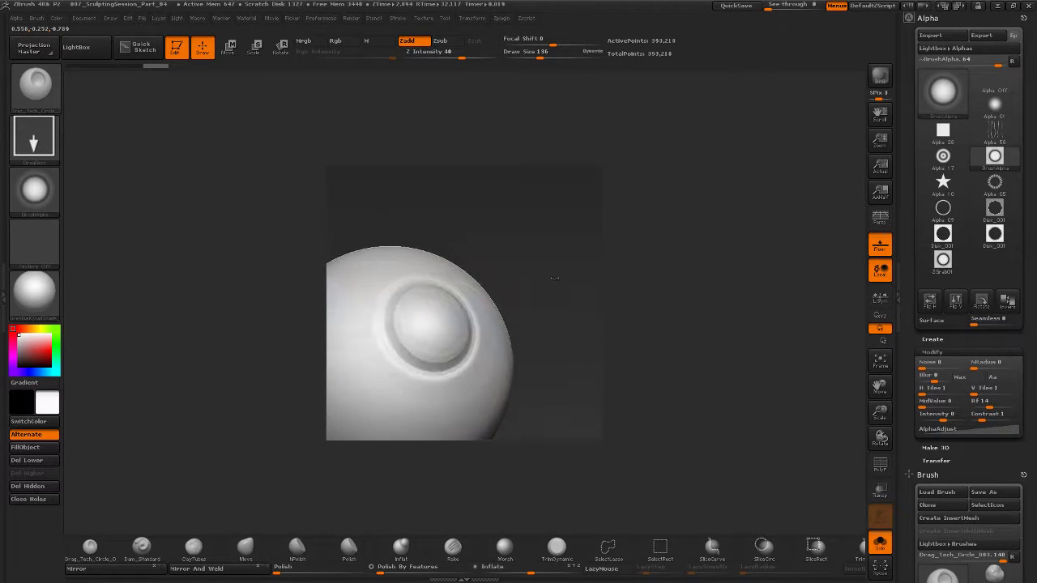
pyautogui.hotkey('ctrl', 'z')
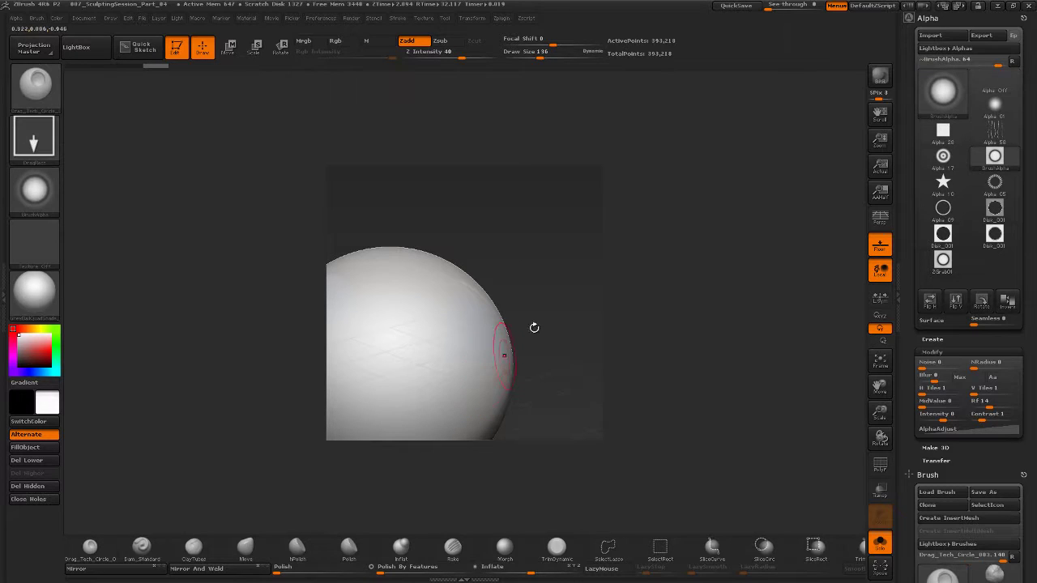
# Set the alpha's radial fade to 10, try a stamp on the sphere and undo it.
pyautogui.click(990, 406)
pyautogui.write('10')
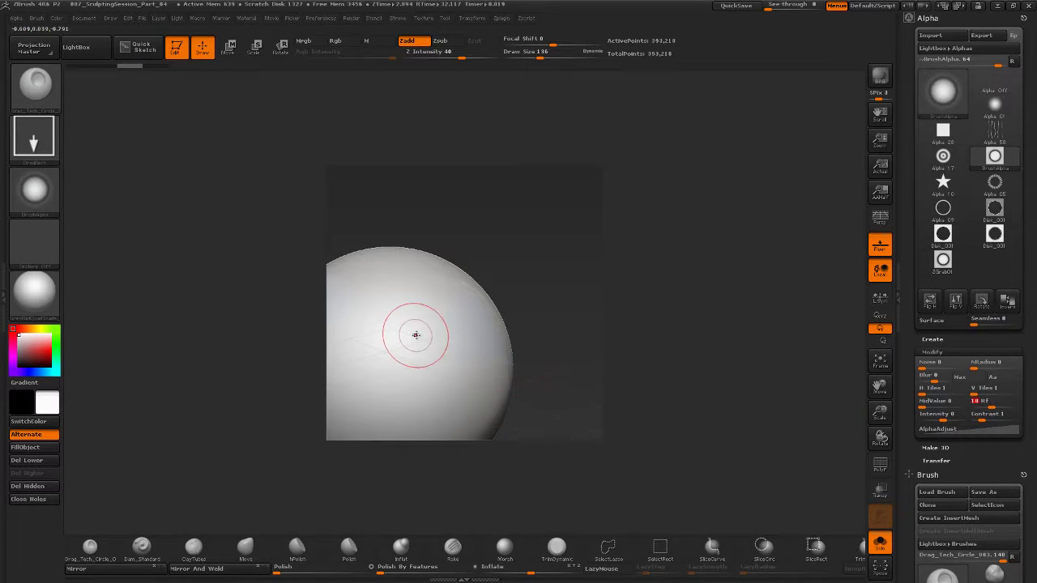
pyautogui.moveTo(415, 335); pyautogui.dragTo(449, 412)
pyautogui.moveTo(604, 231); pyautogui.dragTo(576, 291)
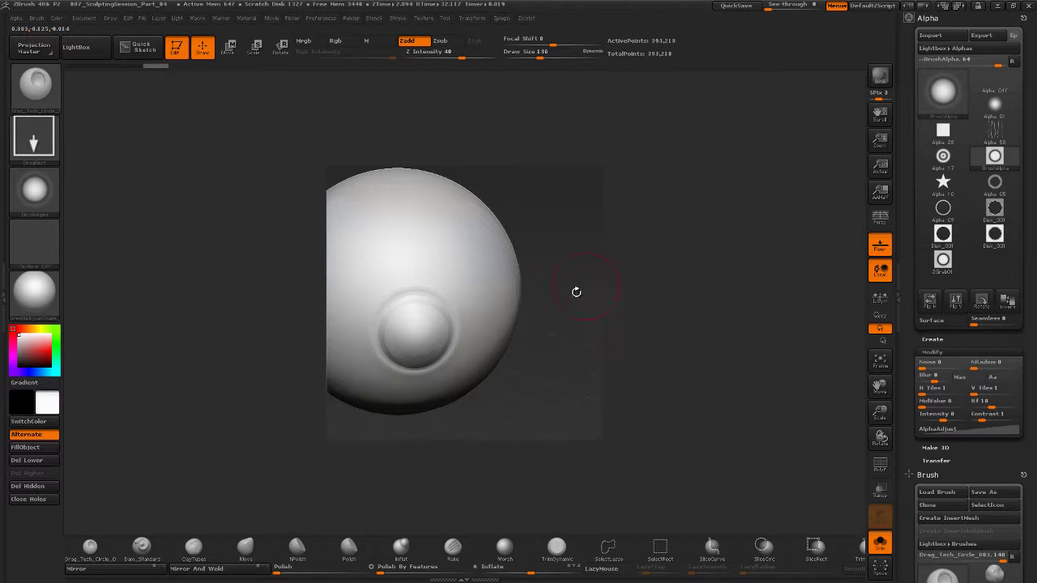
pyautogui.hotkey('ctrl', 'z')
# Set the brush Z Intensity to 50, try stamping the alpha on the sphere and undo the attempt.
pyautogui.write('u')
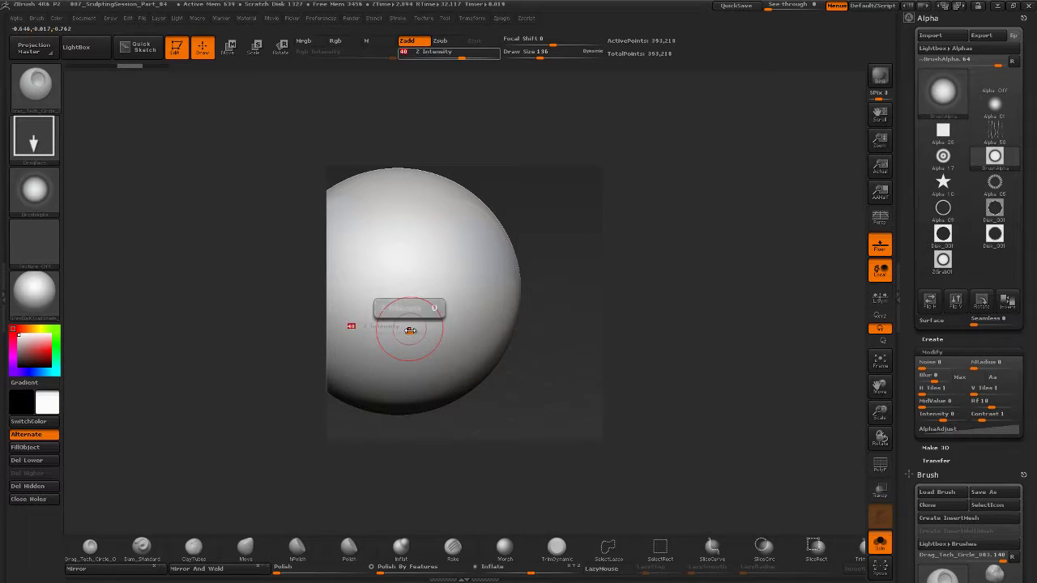
pyautogui.write('50')
pyautogui.press('Return')
pyautogui.moveTo(540, 365); pyautogui.dragTo(455, 347)
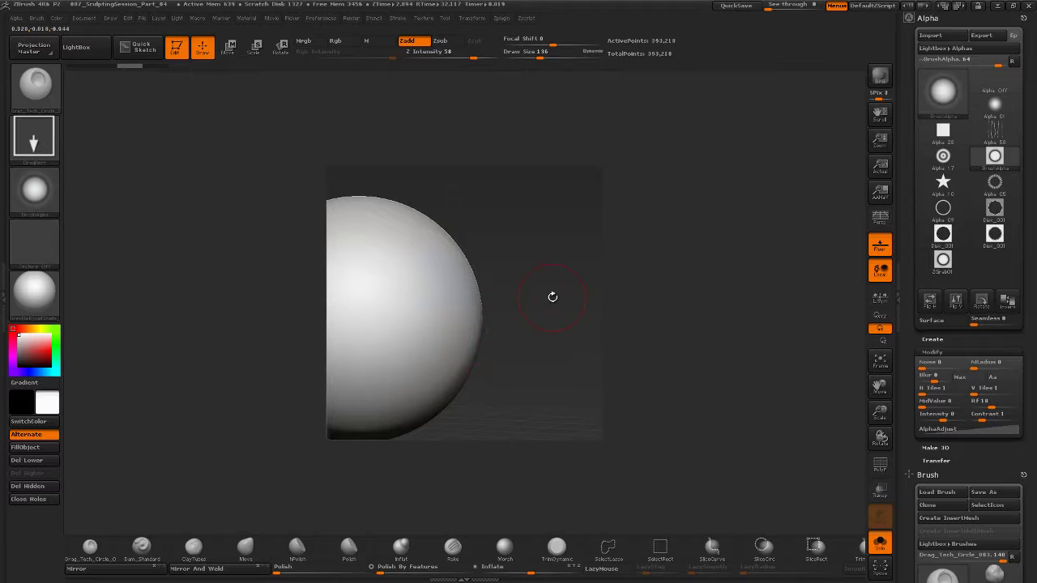
pyautogui.moveTo(552, 297); pyautogui.dragTo(534, 334)
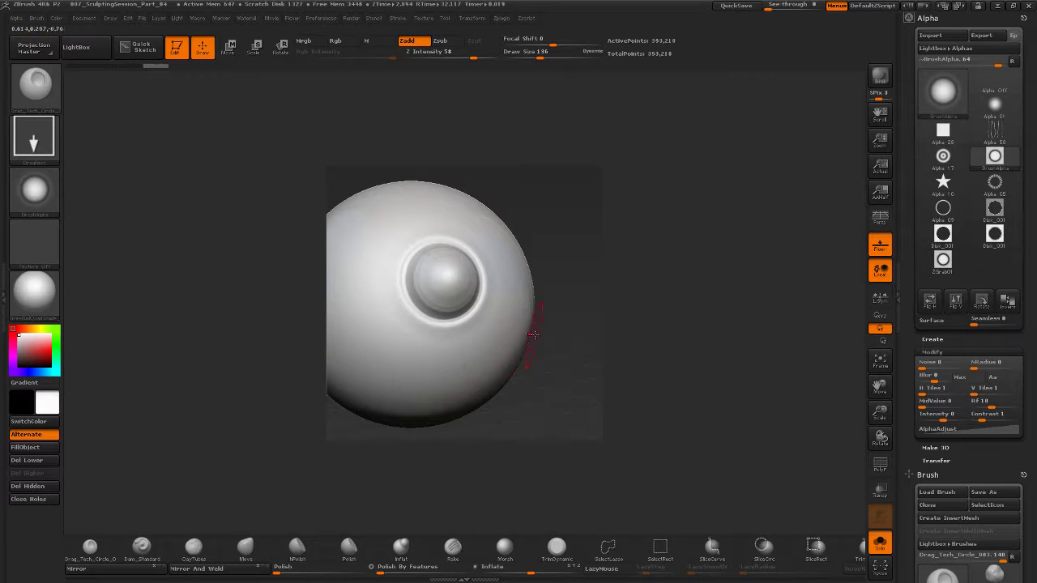
pyautogui.hotkey('ctrl', 'z')
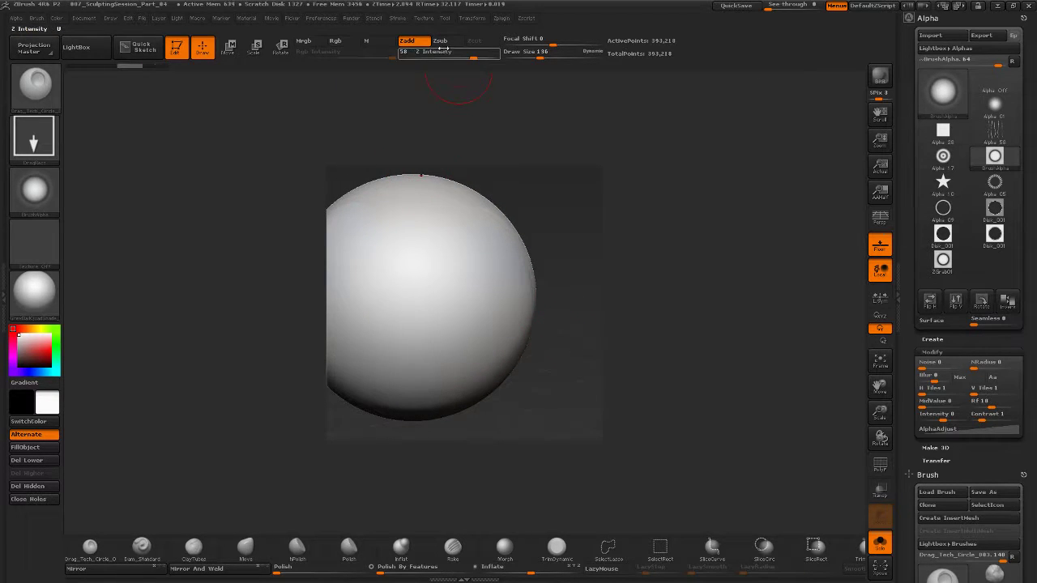
pyautogui.moveTo(428, 278); pyautogui.dragTo(501, 255)
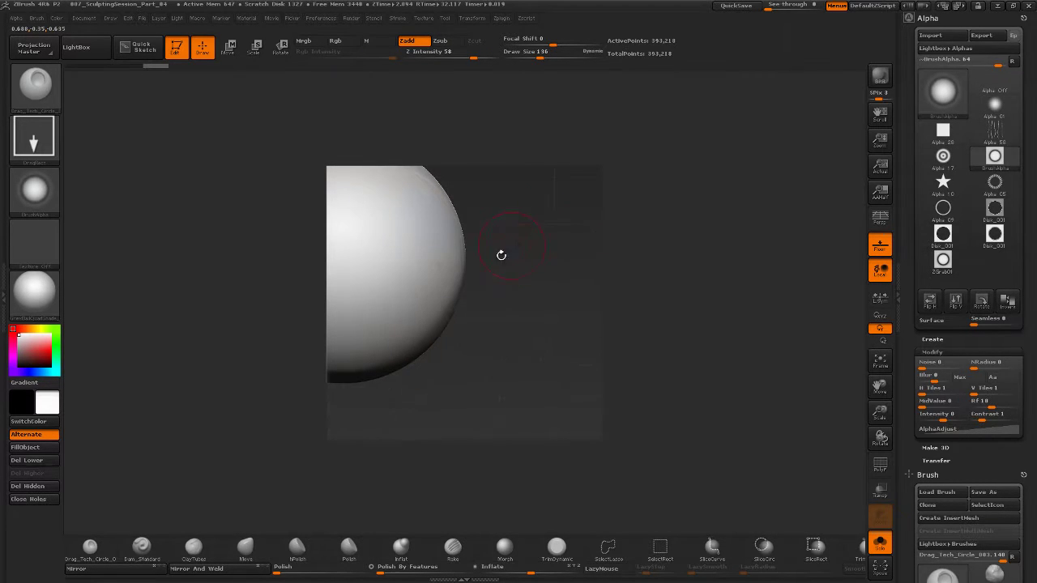
# Set the alpha's radial fade to 6, try a stamp on the sphere and undo it.
pyautogui.click(984, 402)
pyautogui.moveTo(411, 261); pyautogui.dragTo(528, 284)
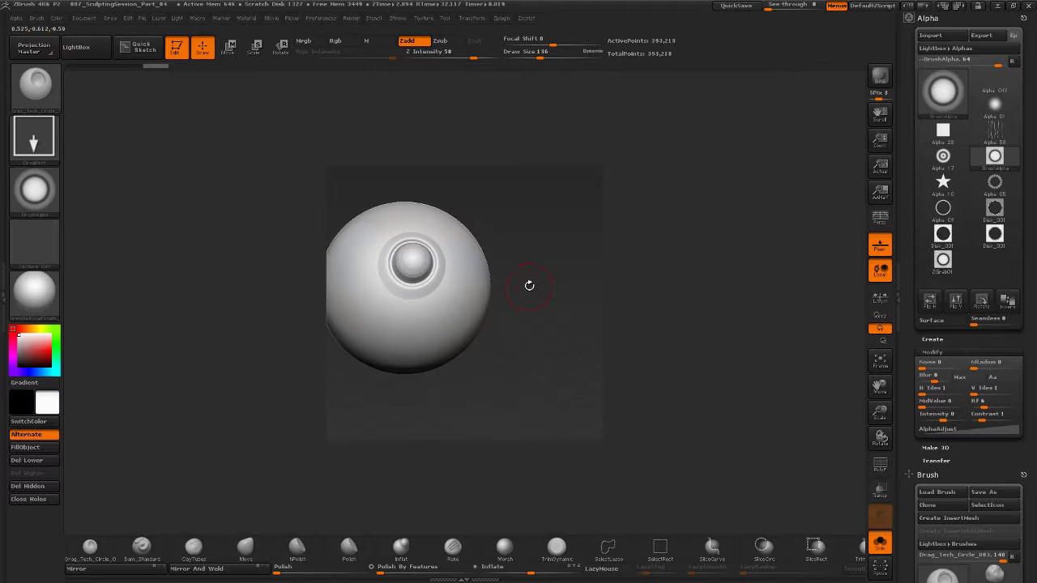
pyautogui.hotkey('ctrl', 'z')
# Set the brush Z Intensity to 30, stamp the alpha on the sphere and inspect the relief.
pyautogui.press('u')
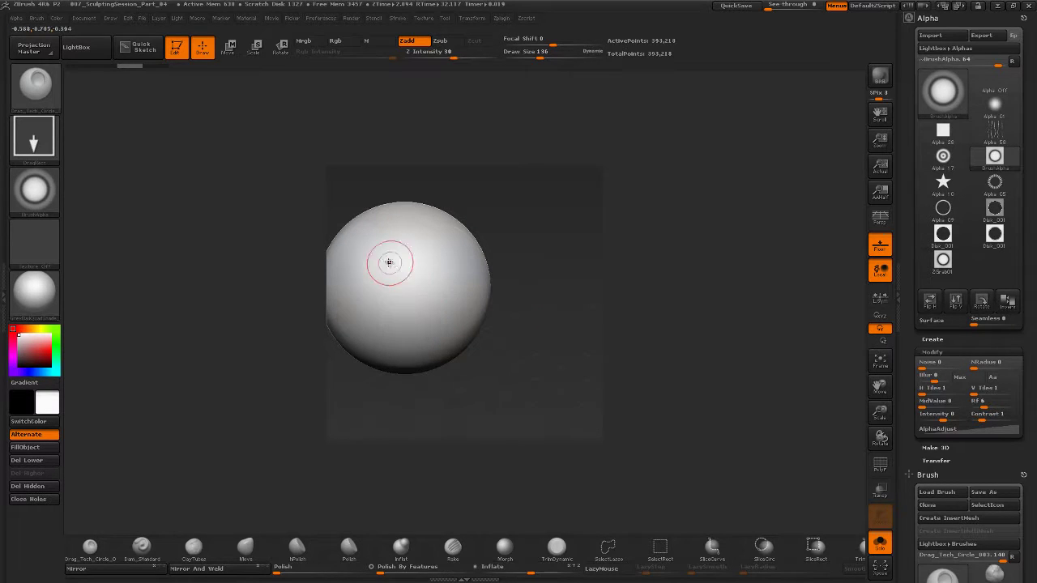
pyautogui.keyDown('alt'); pyautogui.moveTo(530, 313); pyautogui.dragTo(531, 251); pyautogui.keyUp('alt')
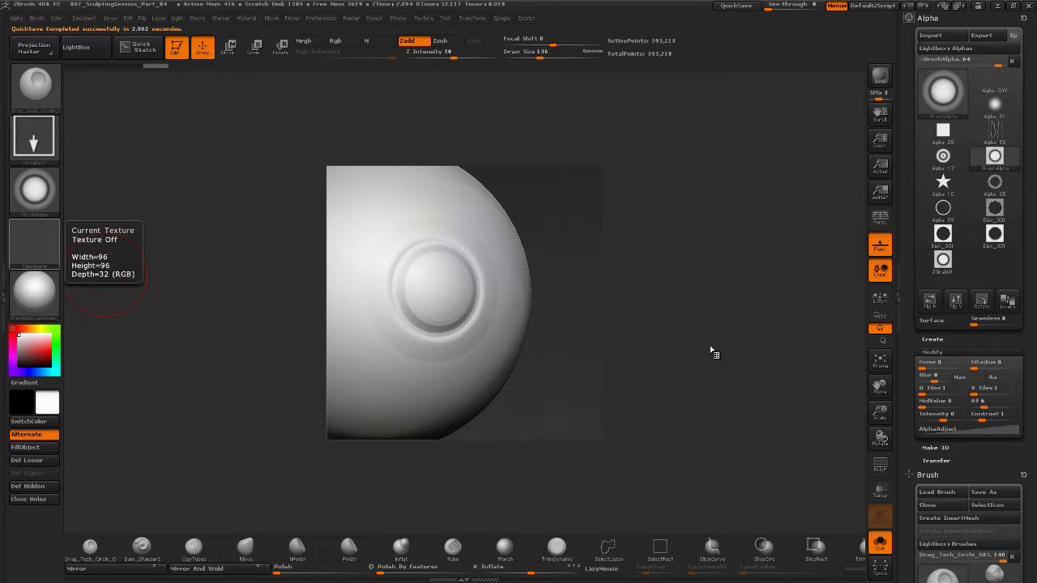
pyautogui.moveTo(729, 361); pyautogui.dragTo(719, 357)
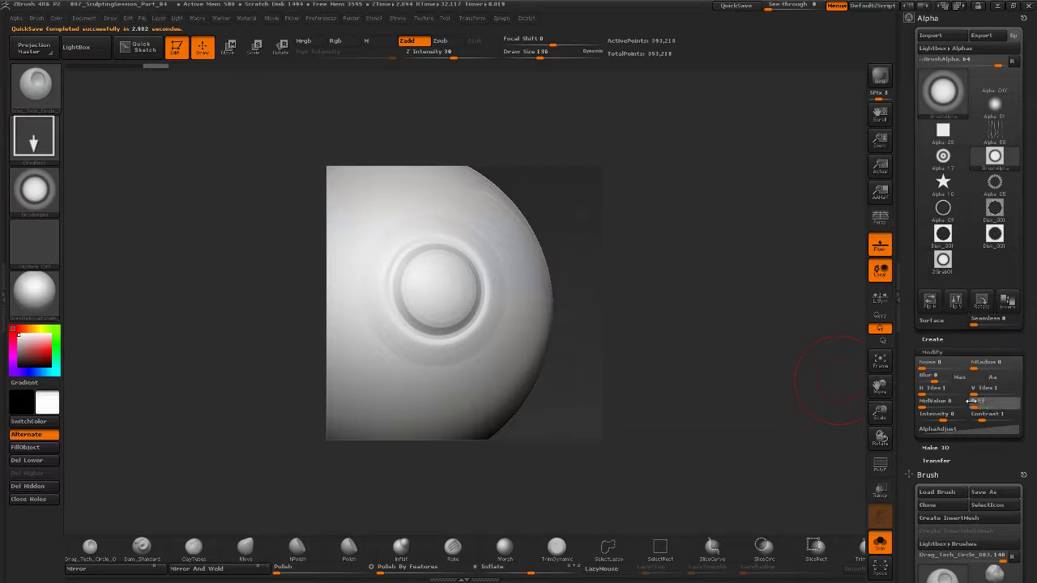
# Reset the alpha's radial fade to 0 and undo the stamp on the sphere.
pyautogui.moveTo(982, 400); pyautogui.dragTo(974, 400)
pyautogui.moveTo(596, 358)
pyautogui.mouseDown()
pyautogui.moveTo(573, 348)
pyautogui.moveTo(648, 361)
pyautogui.mouseUp()
pyautogui.press('ctrl')
pyautogui.hotkey('ctrl', 'z')
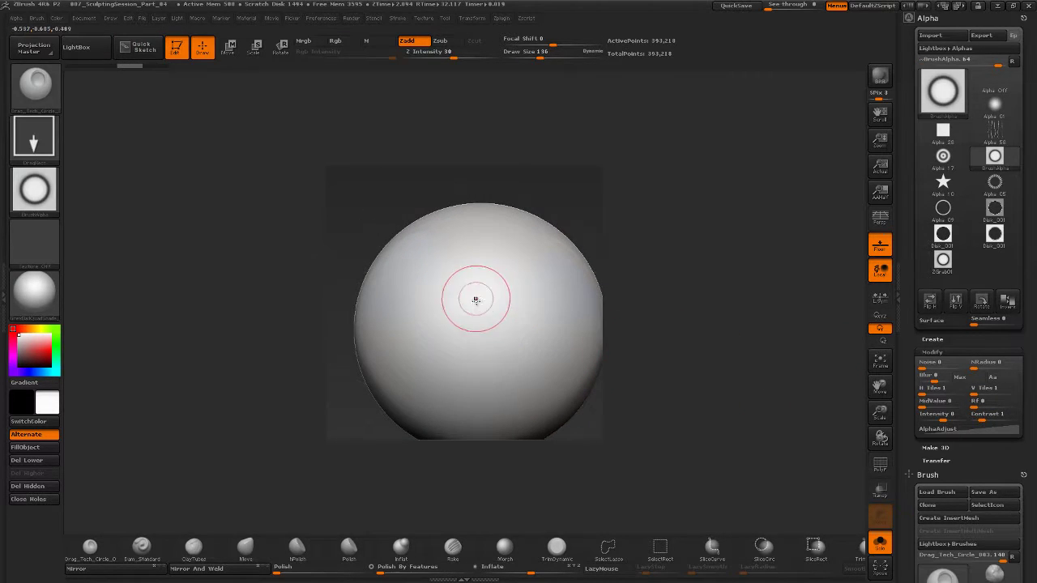
# Try stamping the unfaded alpha on the sphere, inspect the relief and undo it.
pyautogui.moveTo(477, 300); pyautogui.dragTo(508, 379)
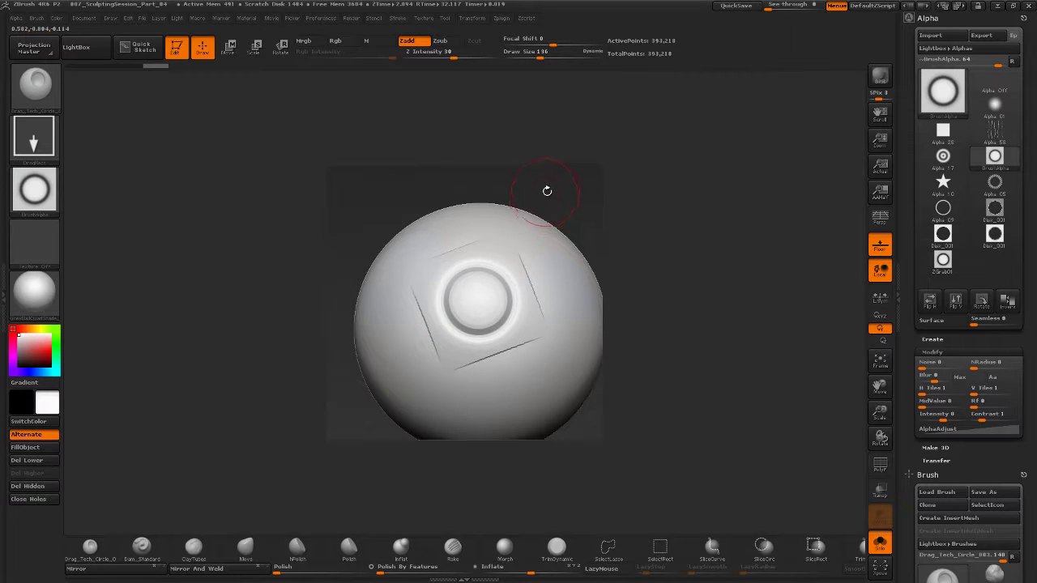
pyautogui.moveTo(546, 190); pyautogui.dragTo(519, 288)
pyautogui.hotkey('ctrl', 'z')
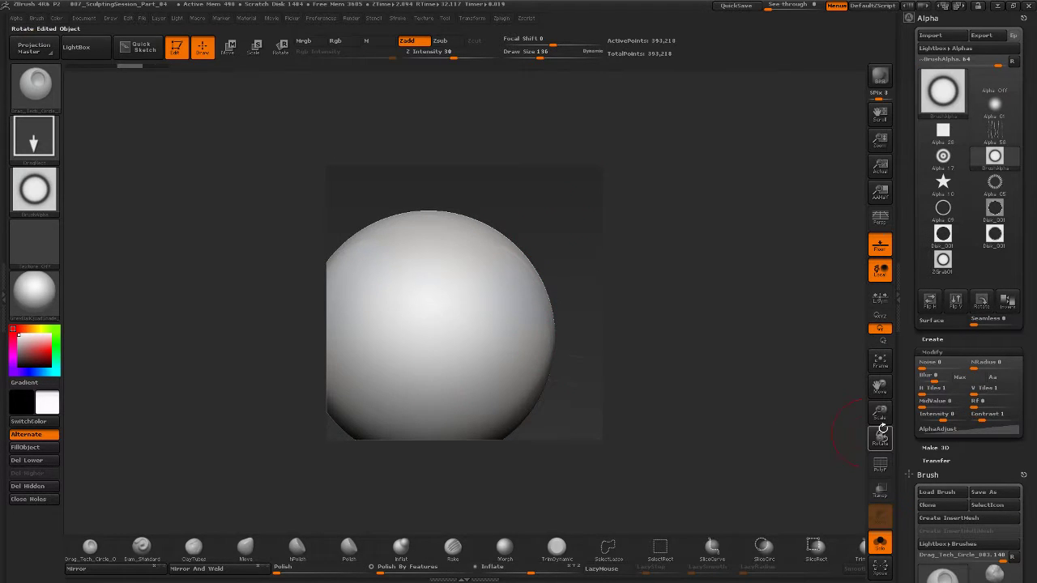
# Set the alpha's MidValue to 50, test-stamp it on the sphere and inspect the square border before removing the stamp.
pyautogui.moveTo(921, 404); pyautogui.dragTo(925, 405)
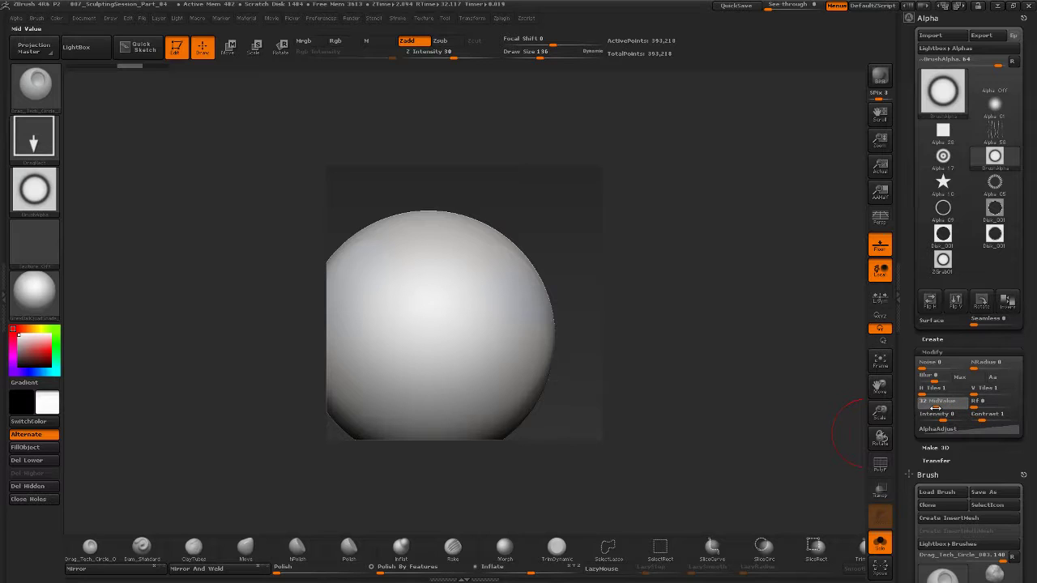
pyautogui.moveTo(938, 408); pyautogui.dragTo(939, 409)
pyautogui.press('Return')
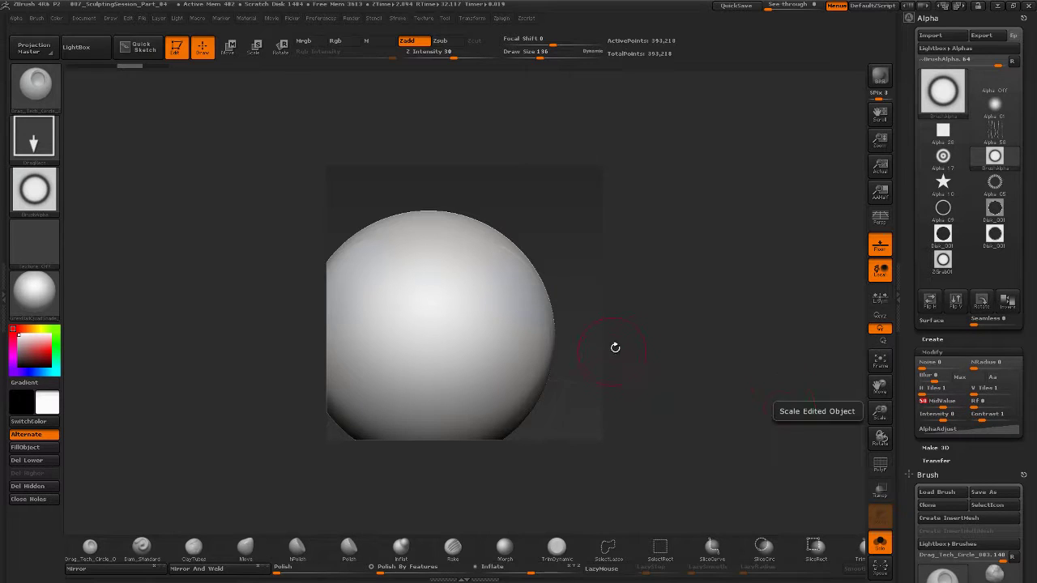
pyautogui.moveTo(457, 304); pyautogui.dragTo(476, 382)
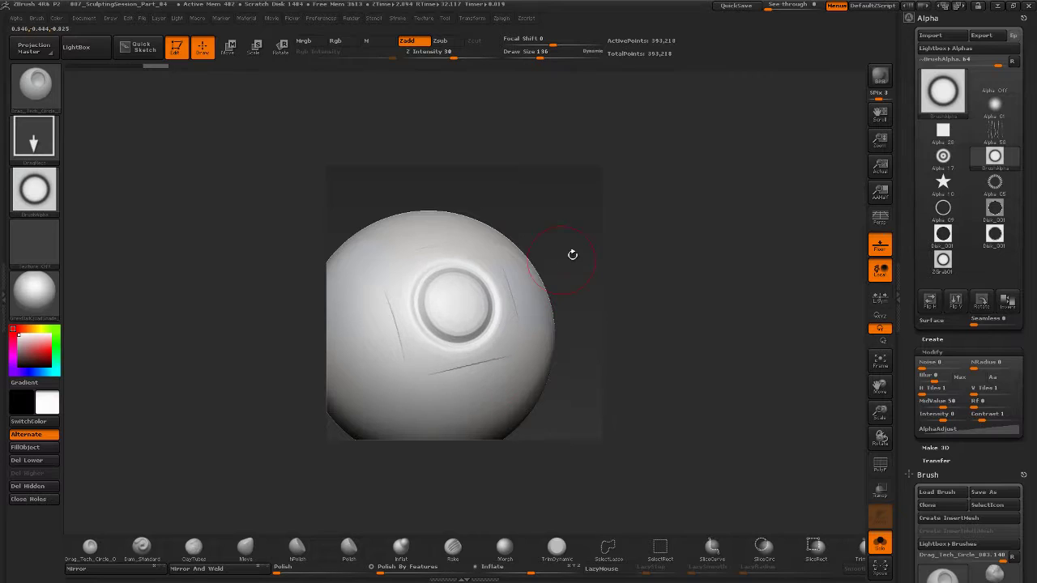
pyautogui.moveTo(589, 246); pyautogui.dragTo(567, 275)
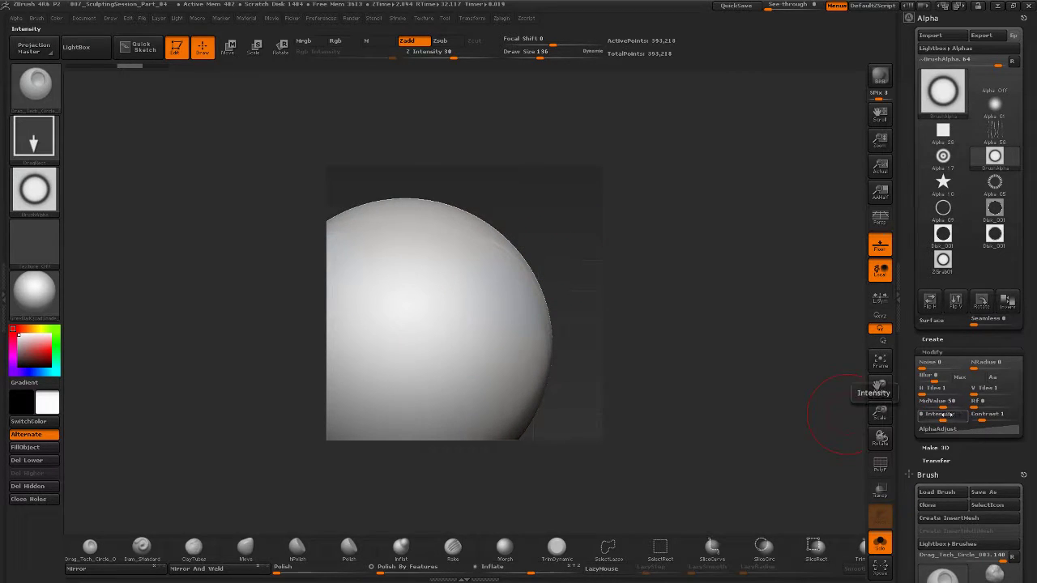
# Set the alpha's MidValue to 100, try a stamp on the sphere and undo it.
pyautogui.moveTo(944, 408); pyautogui.dragTo(975, 407)
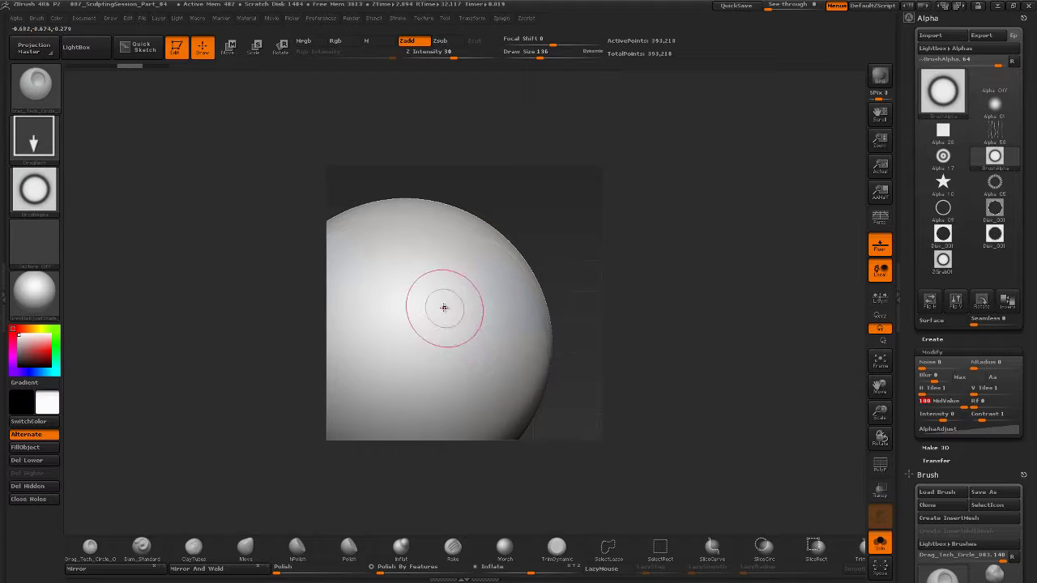
pyautogui.moveTo(440, 303); pyautogui.dragTo(464, 406)
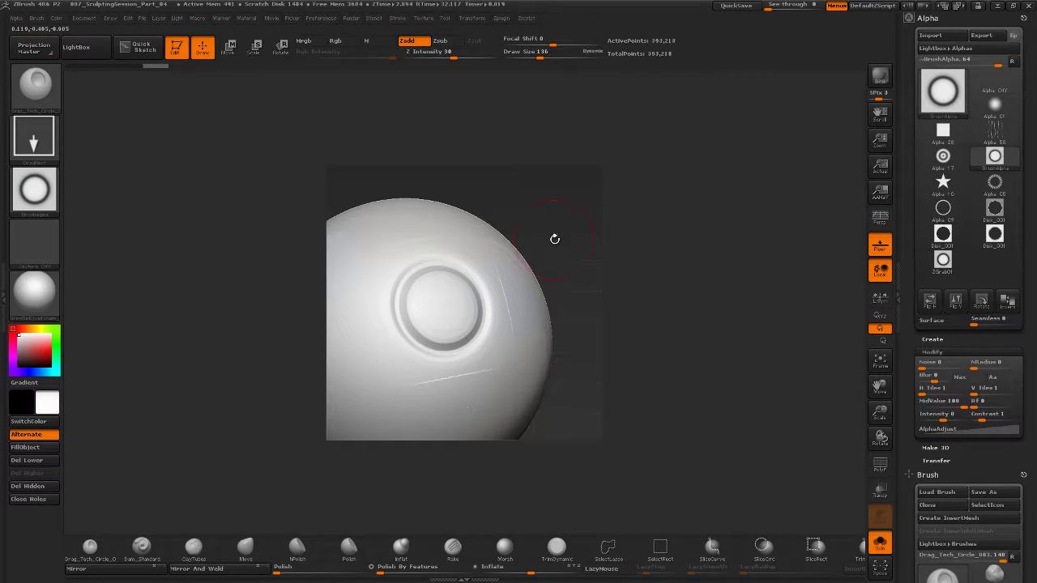
pyautogui.moveTo(554, 239)
pyautogui.mouseDown()
pyautogui.moveTo(567, 247)
pyautogui.moveTo(550, 254)
pyautogui.mouseUp()
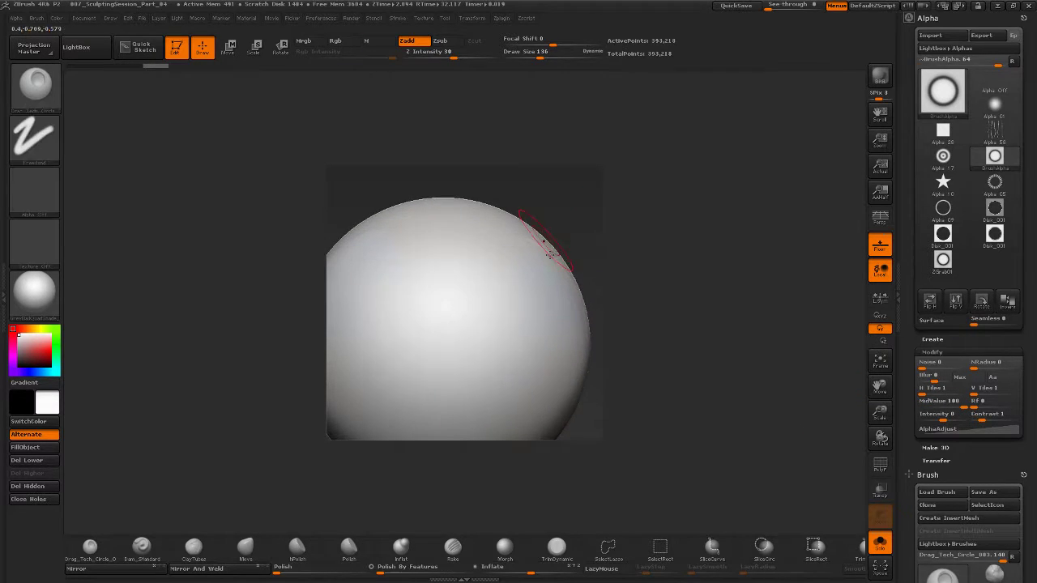
pyautogui.hotkey('ctrl', 'z')
# Set the alpha's MidValue to 85, try a stamp on the sphere, inspect it from the side and undo it.
pyautogui.moveTo(963, 404); pyautogui.dragTo(959, 404)
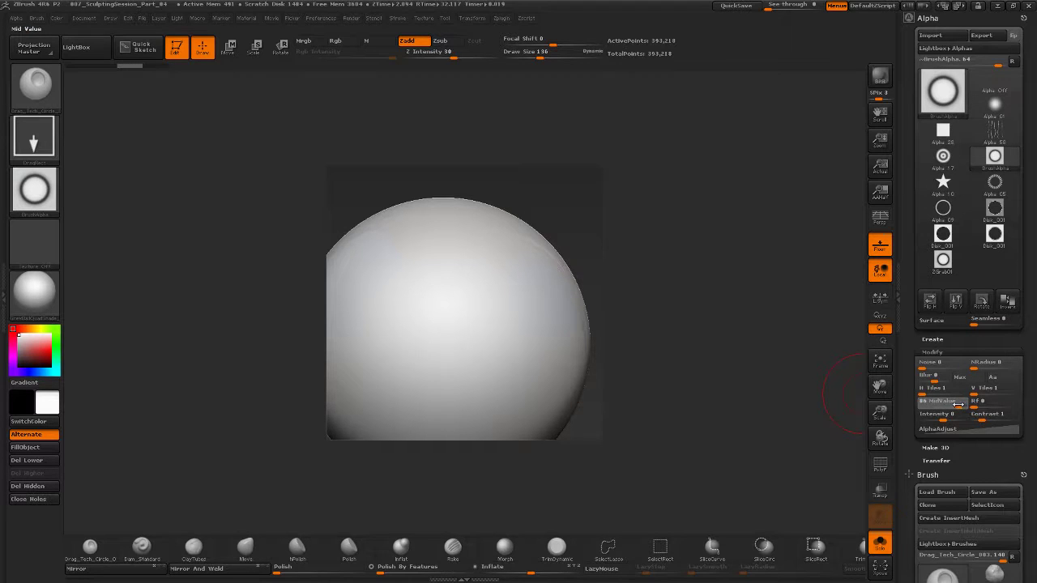
pyautogui.moveTo(470, 312)
pyautogui.mouseDown()
pyautogui.moveTo(505, 408)
pyautogui.moveTo(498, 419)
pyautogui.mouseUp()
pyautogui.moveTo(562, 223); pyautogui.dragTo(579, 232)
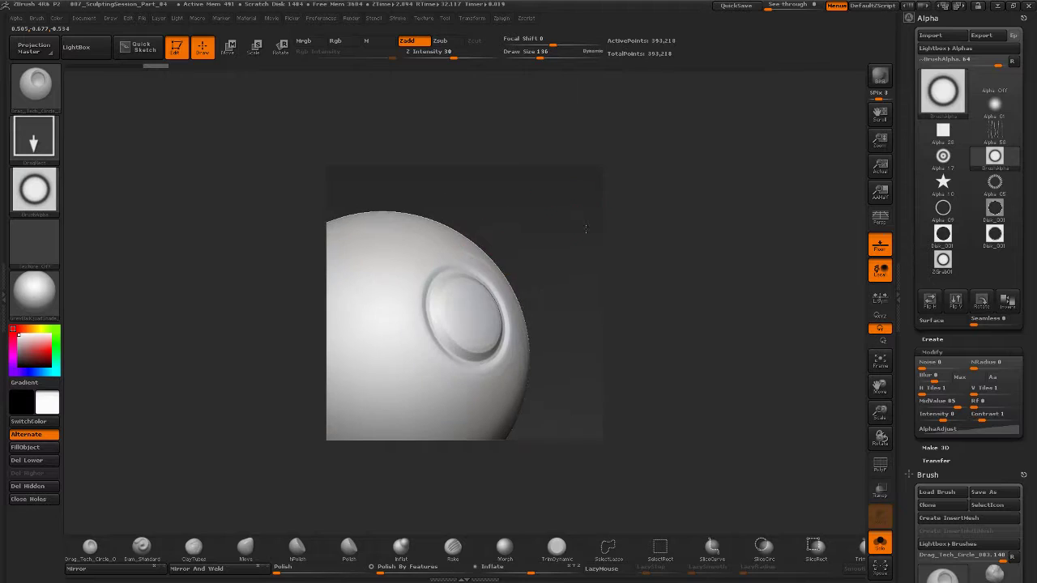
pyautogui.hotkey('ctrl', 'z')
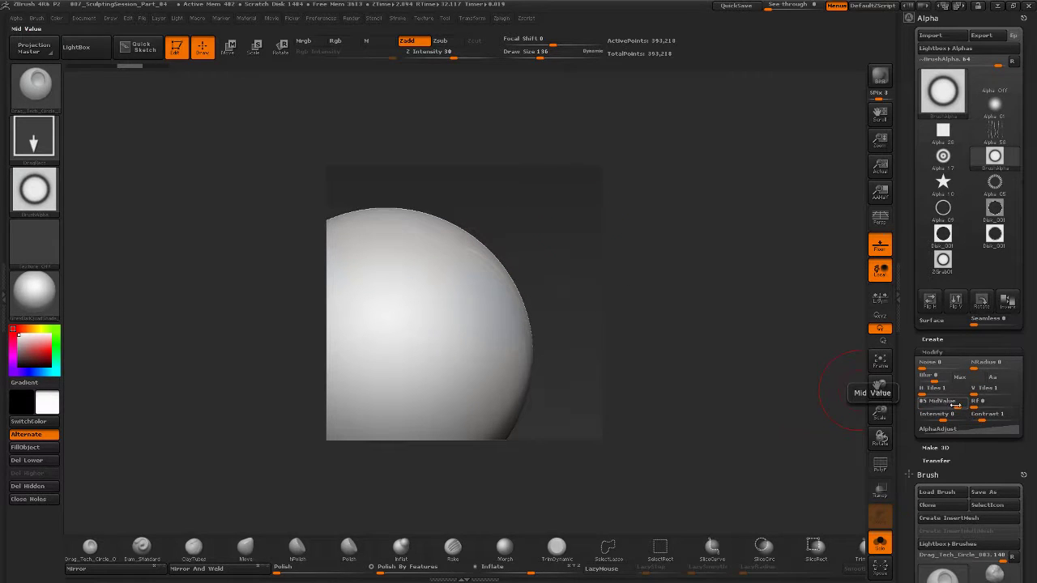
# Lower the alpha's MidValue to 80, with a test stamp on the sphere that is undone.
pyautogui.click(953, 402)
pyautogui.moveTo(430, 314); pyautogui.dragTo(447, 417)
pyautogui.hotkey('ctrl', 'z')
pyautogui.click(972, 404)
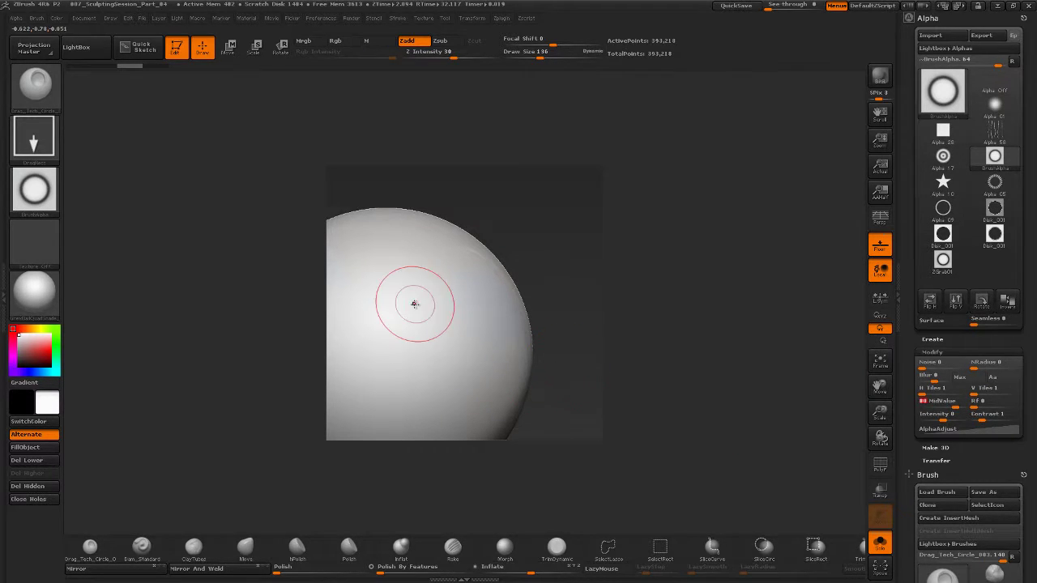
# Set the alpha's MidValue to 82, with test stamps on the sphere that are inspected and undone.
pyautogui.moveTo(411, 305); pyautogui.dragTo(425, 404)
pyautogui.moveTo(542, 308); pyautogui.dragTo(586, 277)
pyautogui.hotkey('ctrl', 'z')
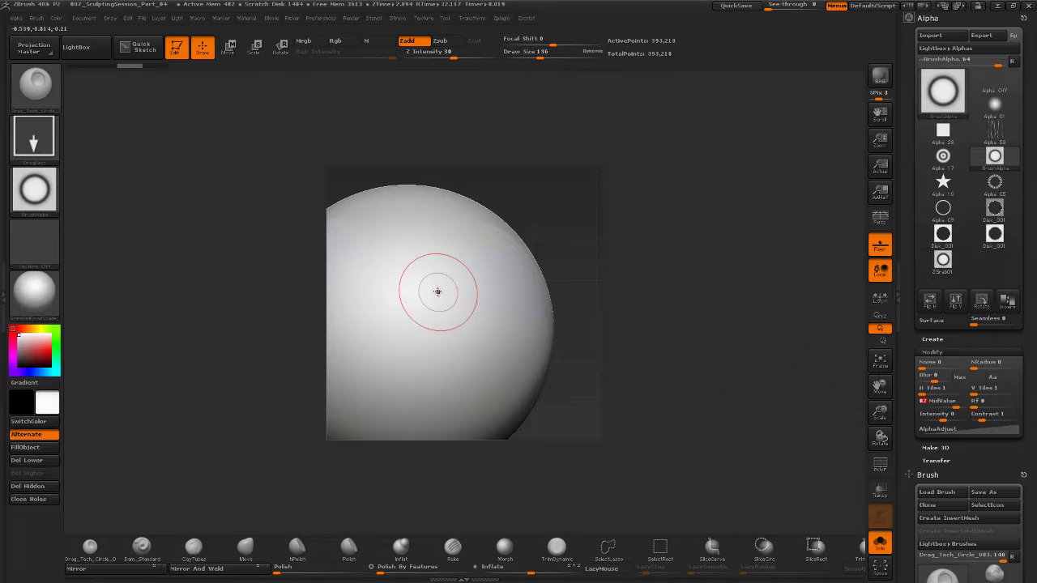
pyautogui.moveTo(435, 292)
pyautogui.mouseDown()
pyautogui.moveTo(440, 377)
pyautogui.moveTo(455, 416)
pyautogui.mouseUp()
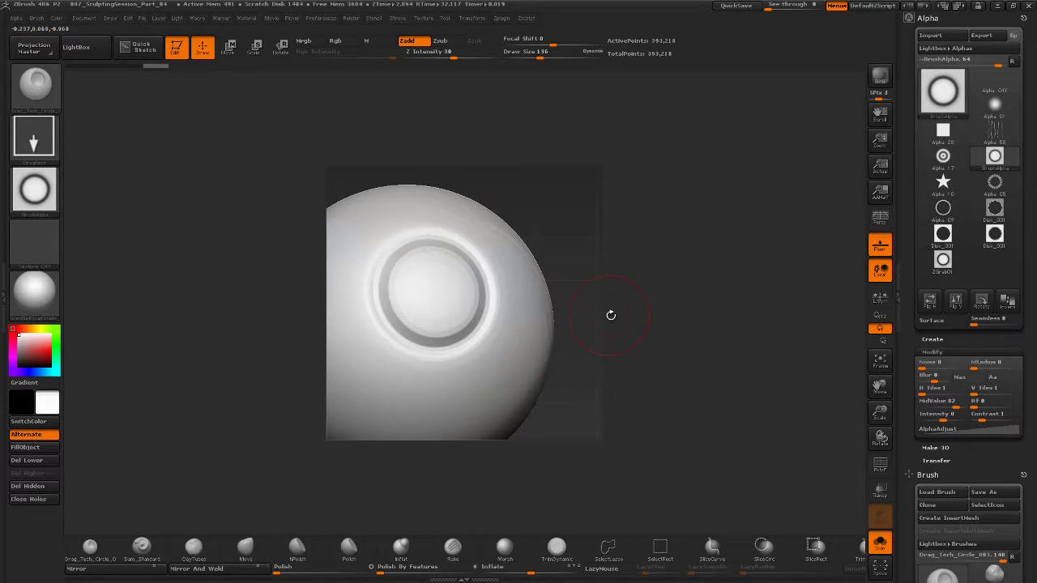
pyautogui.moveTo(611, 315)
pyautogui.mouseDown()
pyautogui.moveTo(583, 289)
pyautogui.moveTo(544, 324)
pyautogui.moveTo(556, 347)
pyautogui.moveTo(567, 337)
pyautogui.mouseUp()
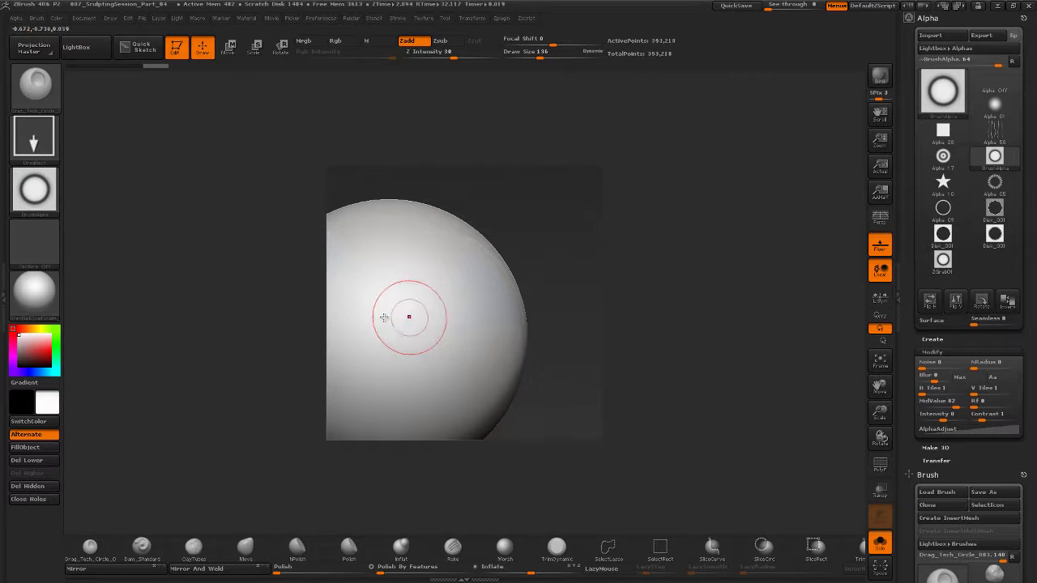
# Raise the brush's Z Intensity to 60 after an undone trial at 48, and stamp the recess on the sphere.
pyautogui.moveTo(395, 320); pyautogui.dragTo(411, 323)
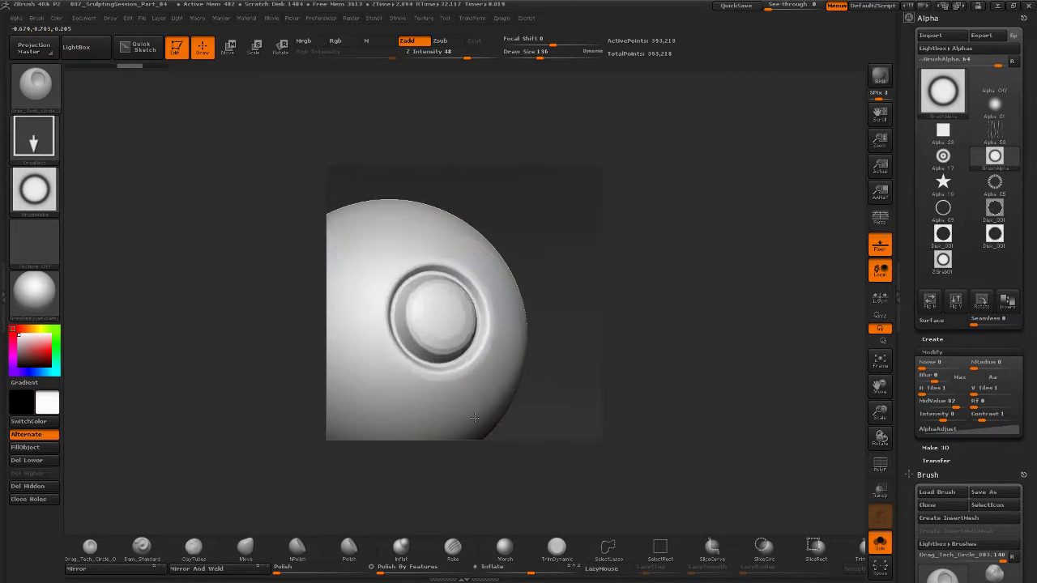
pyautogui.hotkey('ctrl', 'z')
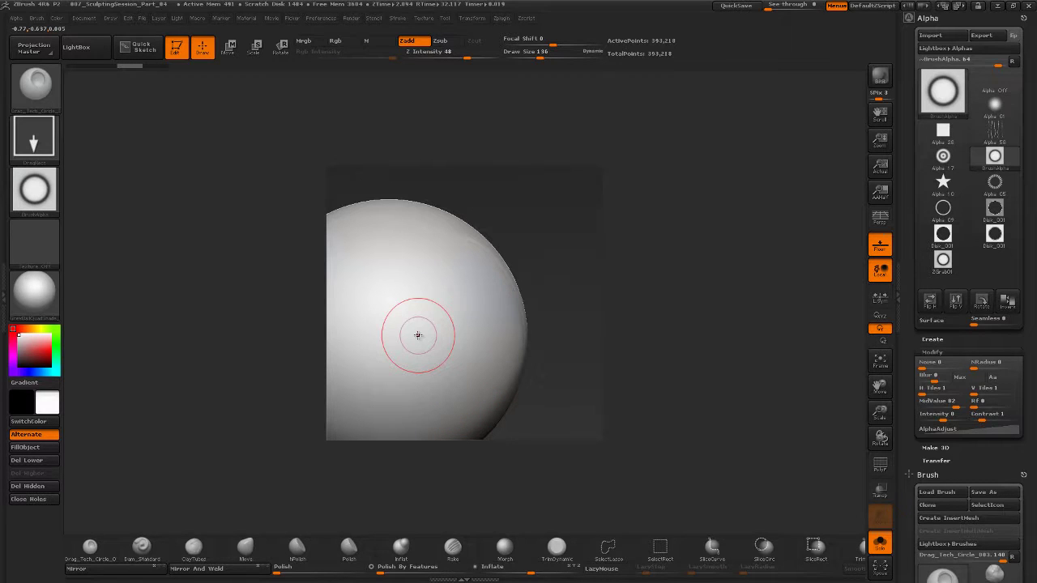
pyautogui.press('u')
pyautogui.moveTo(427, 337); pyautogui.dragTo(427, 337)
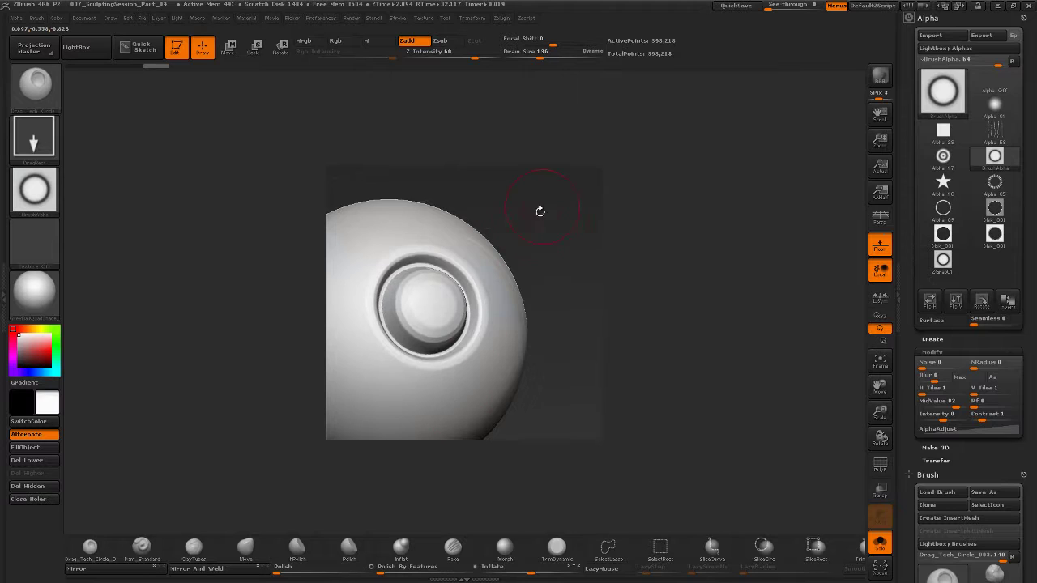
pyautogui.moveTo(541, 212)
pyautogui.mouseDown()
pyautogui.moveTo(528, 212)
pyautogui.moveTo(553, 255)
pyautogui.moveTo(556, 236)
pyautogui.moveTo(538, 242)
pyautogui.moveTo(537, 266)
pyautogui.moveTo(491, 227)
pyautogui.moveTo(563, 273)
pyautogui.mouseUp()
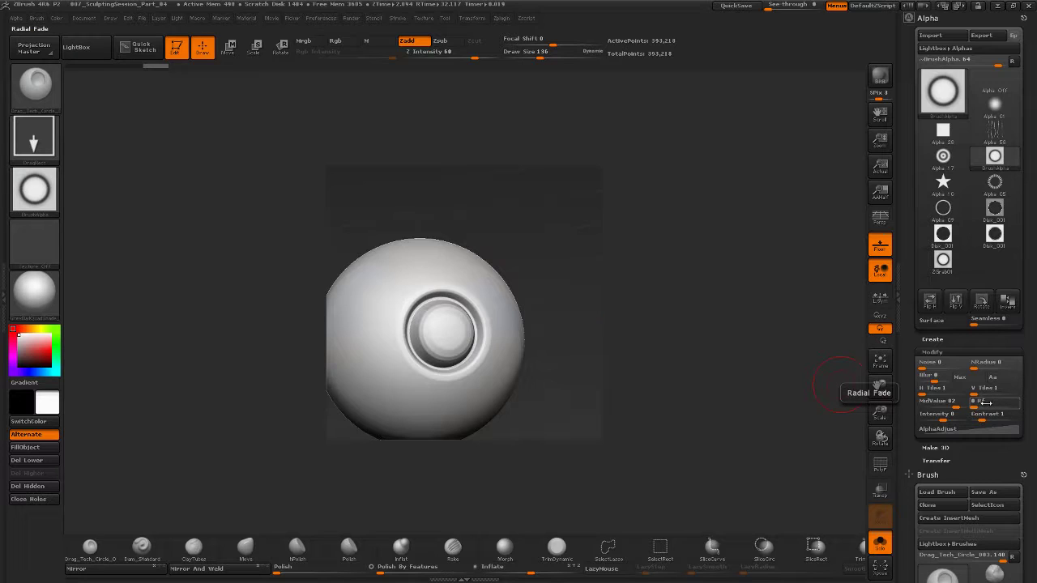
# Set the alpha's radial fade to 5, replace the test stamp on the sphere, inspect it and remove it.
pyautogui.moveTo(977, 402); pyautogui.dragTo(979, 405)
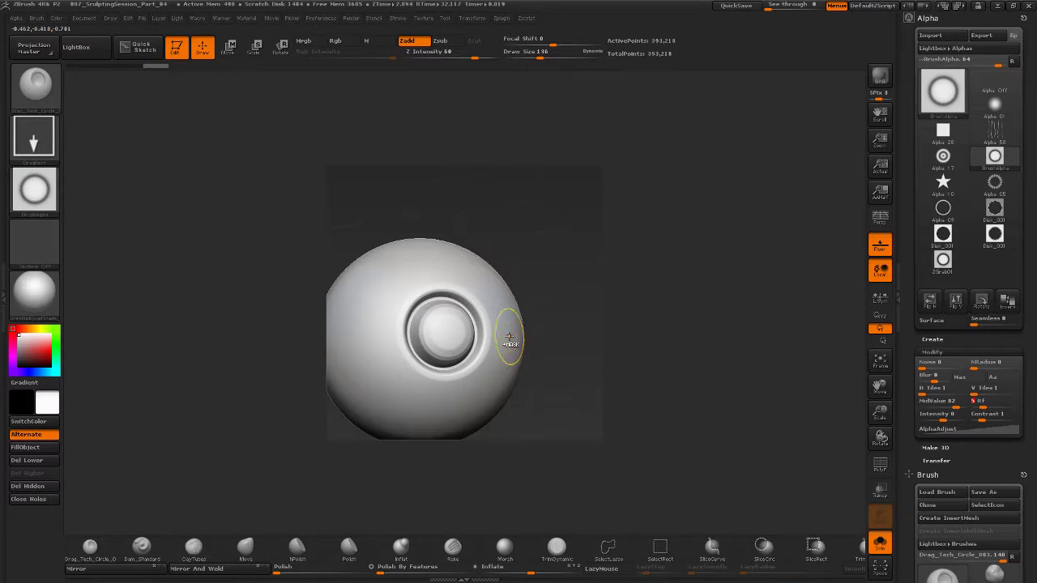
pyautogui.hotkey('ctrl', 'z')
pyautogui.moveTo(444, 317); pyautogui.dragTo(455, 402)
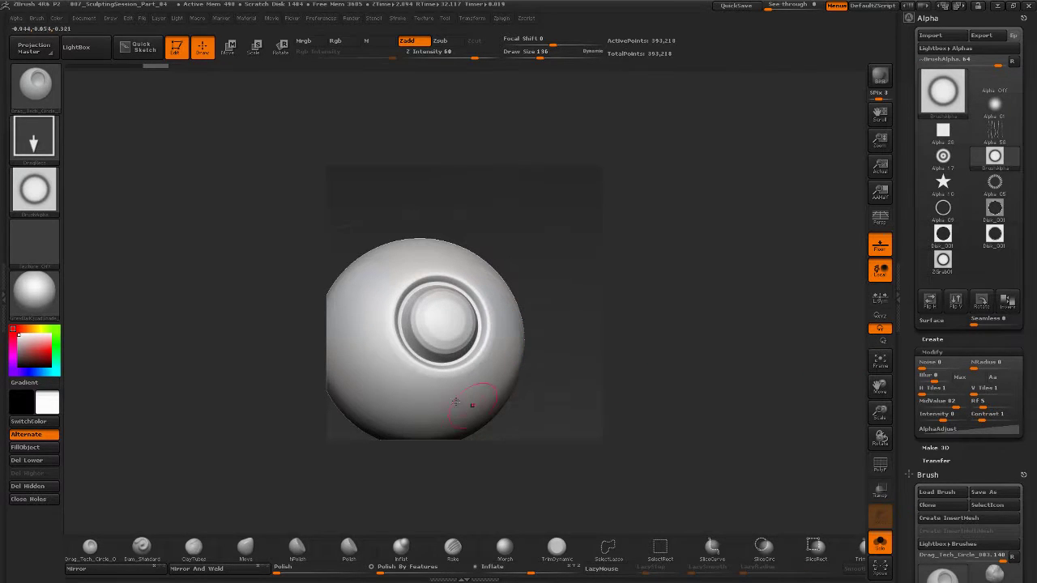
pyautogui.moveTo(560, 281); pyautogui.dragTo(549, 255)
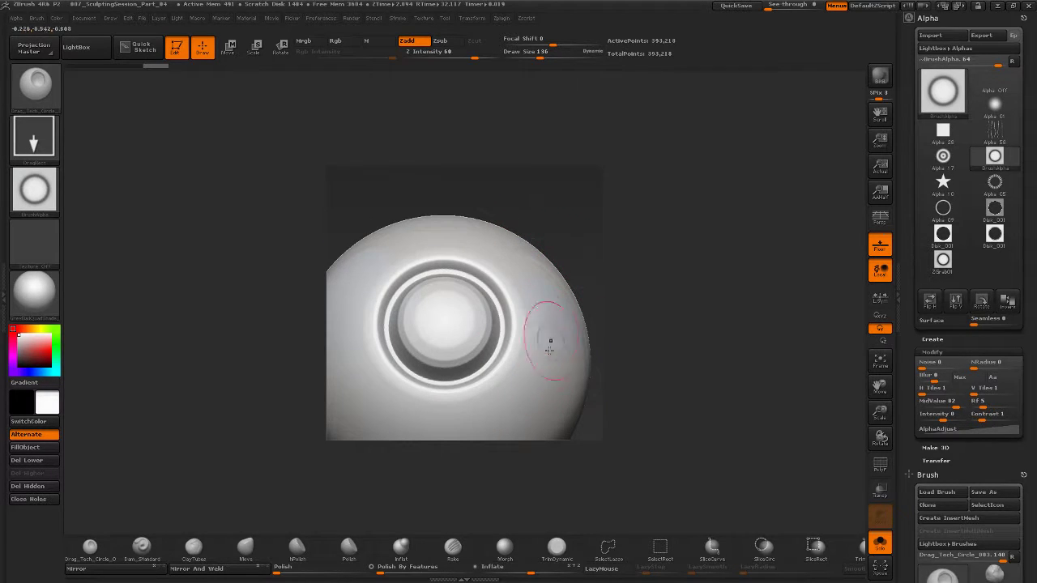
pyautogui.keyDown('alt'); pyautogui.moveTo(546, 221); pyautogui.dragTo(520, 206); pyautogui.keyUp('alt')
pyautogui.moveTo(532, 217)
pyautogui.mouseDown()
pyautogui.moveTo(575, 271)
pyautogui.moveTo(538, 293)
pyautogui.moveTo(578, 287)
pyautogui.mouseUp()
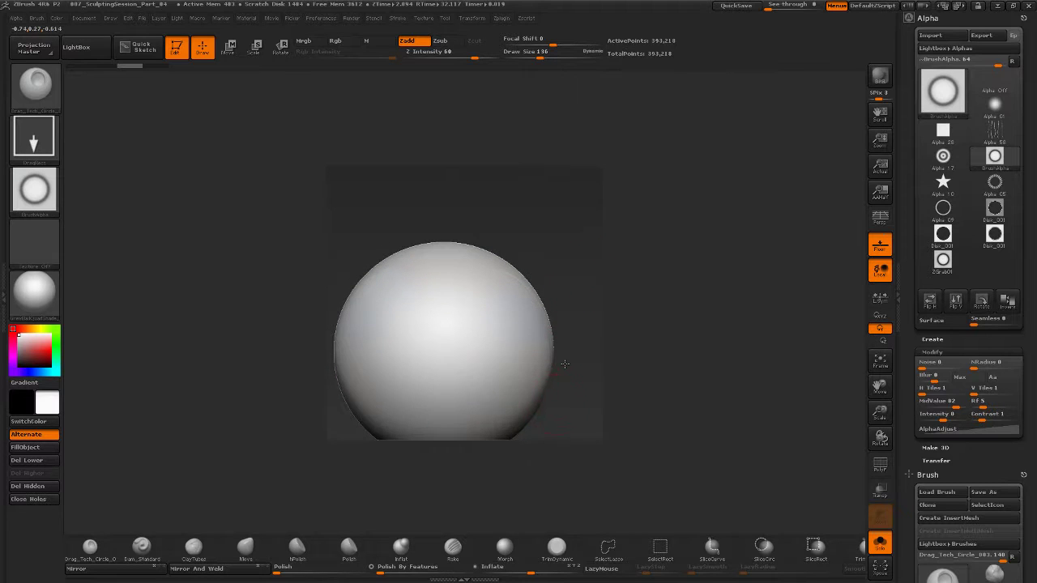
# Center the blank sphere in the view and give it the ToyPlastic material.
pyautogui.moveTo(565, 364)
pyautogui.mouseDown()
pyautogui.moveTo(546, 410)
pyautogui.moveTo(560, 352)
pyautogui.mouseUp()
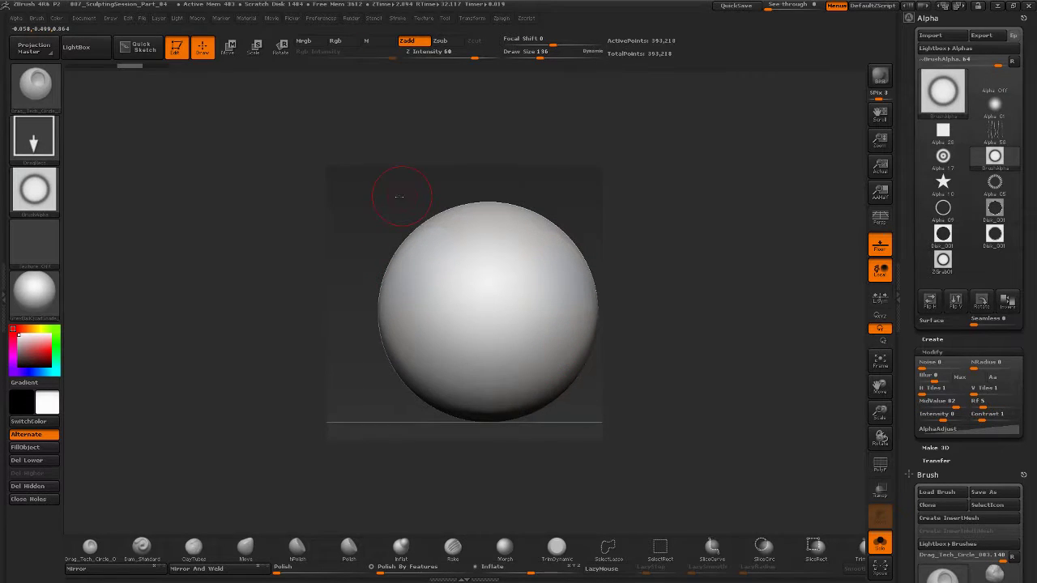
pyautogui.keyDown('alt'); pyautogui.moveTo(399, 196); pyautogui.dragTo(370, 203); pyautogui.keyUp('alt')
pyautogui.click(34, 290)
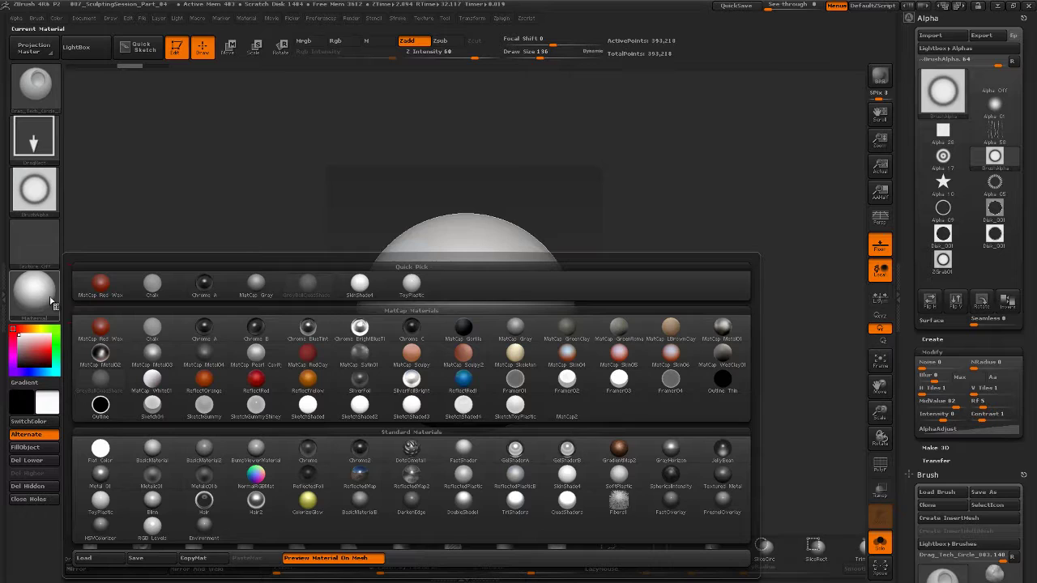
pyautogui.click(116, 515)
pyautogui.keyDown('alt'); pyautogui.moveTo(573, 255); pyautogui.dragTo(598, 245); pyautogui.keyUp('alt')
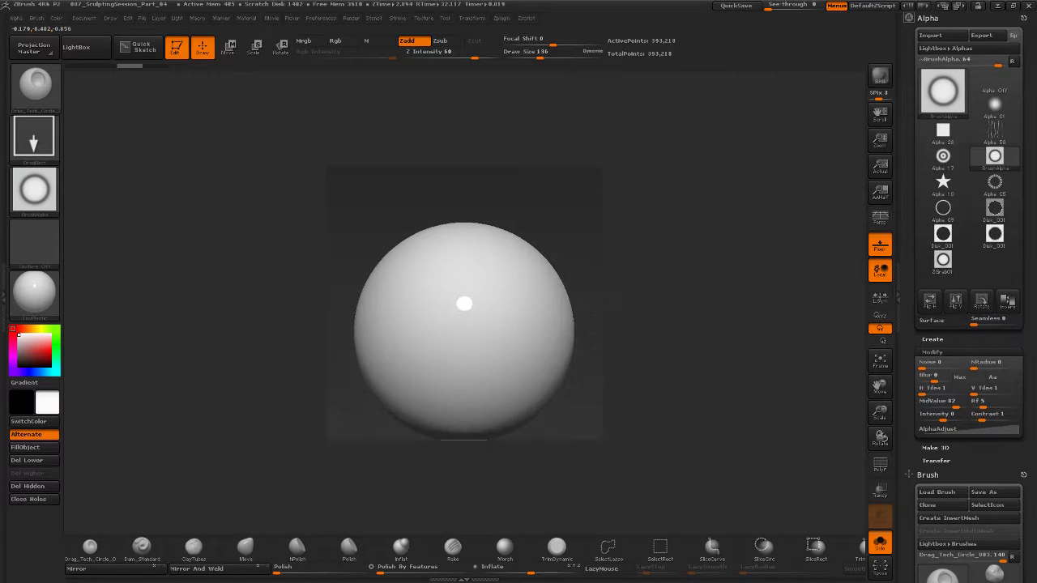
# Turn on perspective, stamp a large recess on the sphere's upper front and capture the result as the brush's icon.
pyautogui.click(881, 217)
pyautogui.moveTo(478, 279); pyautogui.dragTo(540, 405)
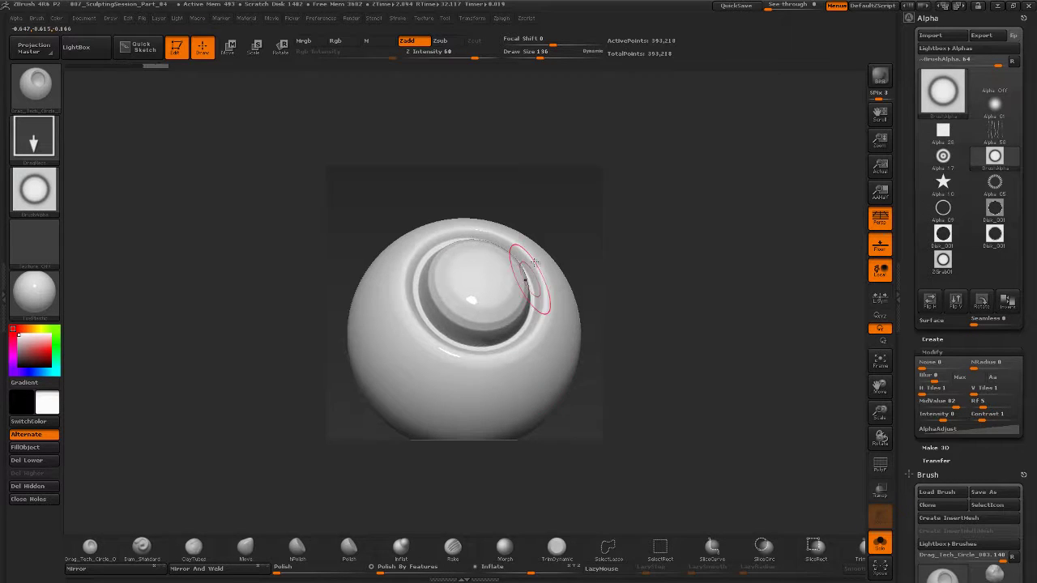
pyautogui.keyDown('alt'); pyautogui.moveTo(553, 214); pyautogui.dragTo(547, 195); pyautogui.keyUp('alt')
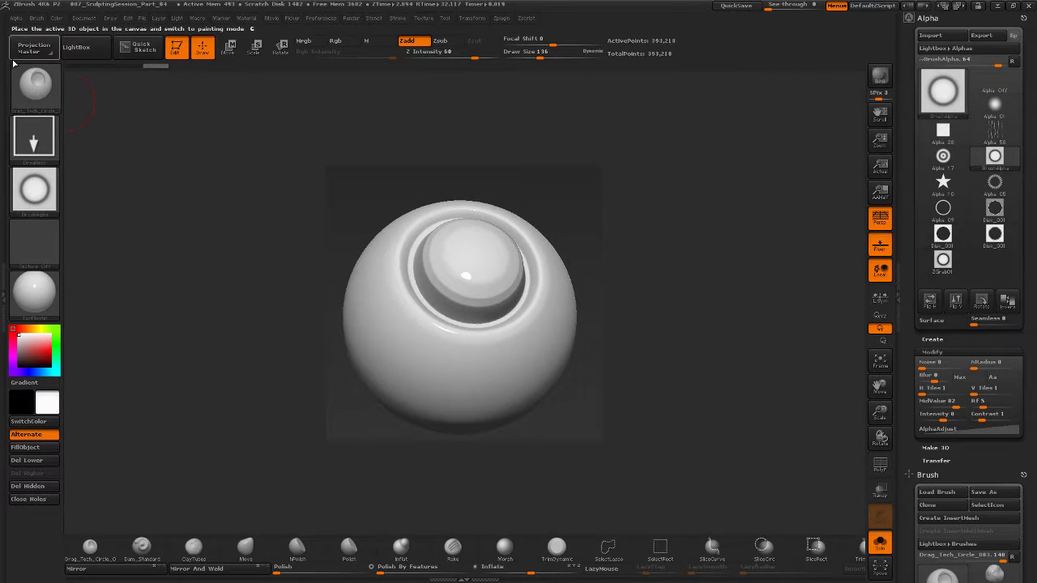
pyautogui.click(37, 18)
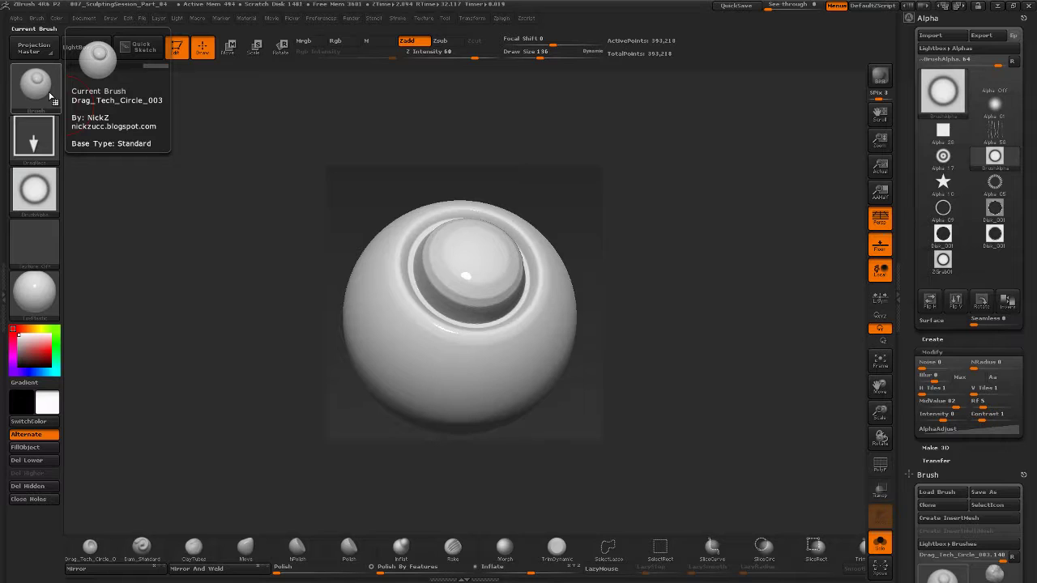
# Open the brush credit fields to see the author and website entries, and close them without saving.
pyautogui.click(37, 17)
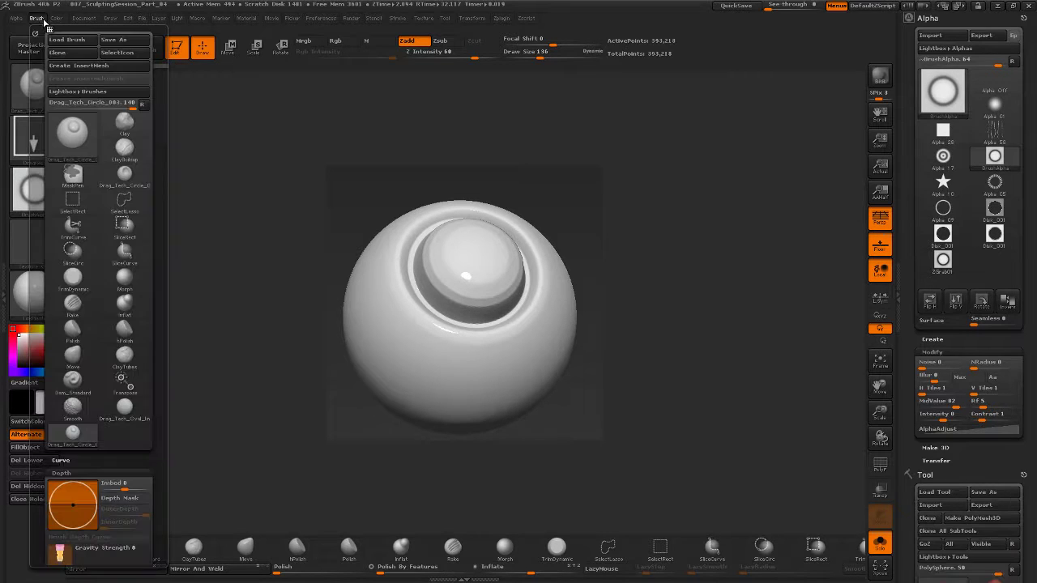
pyautogui.scroll(-5, 111, 492)
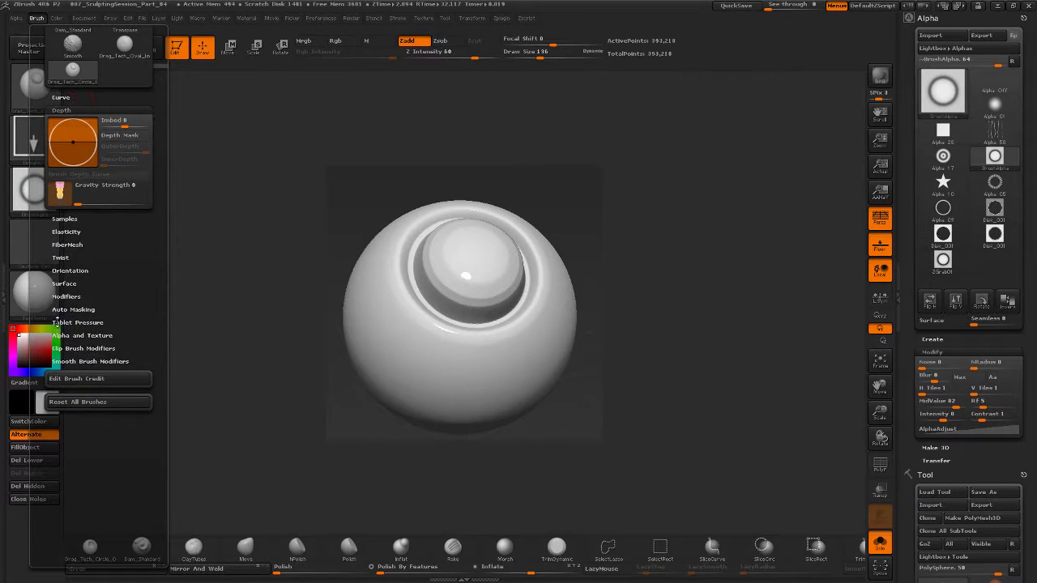
pyautogui.click(84, 379)
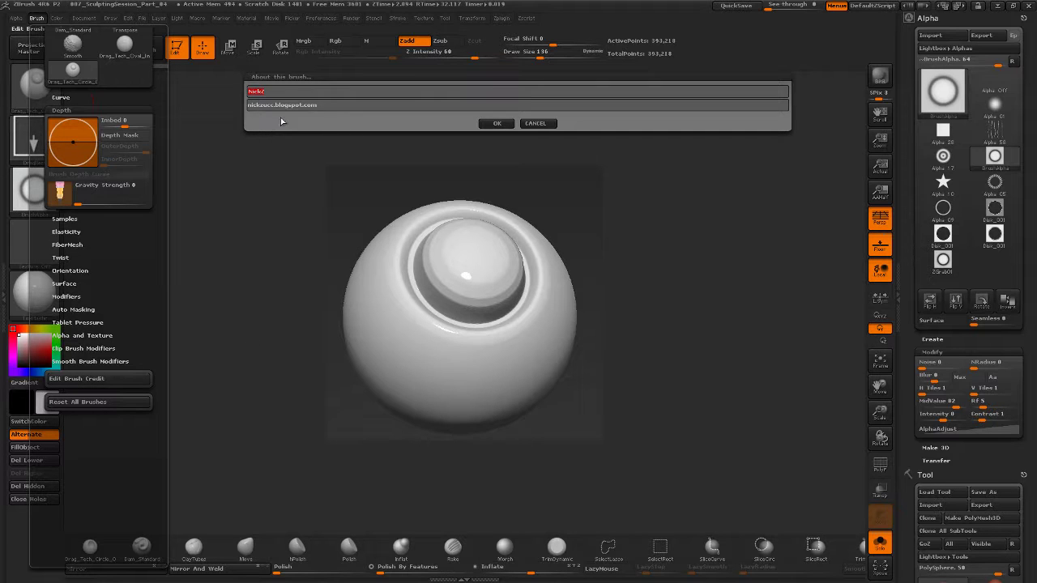
pyautogui.click(536, 124)
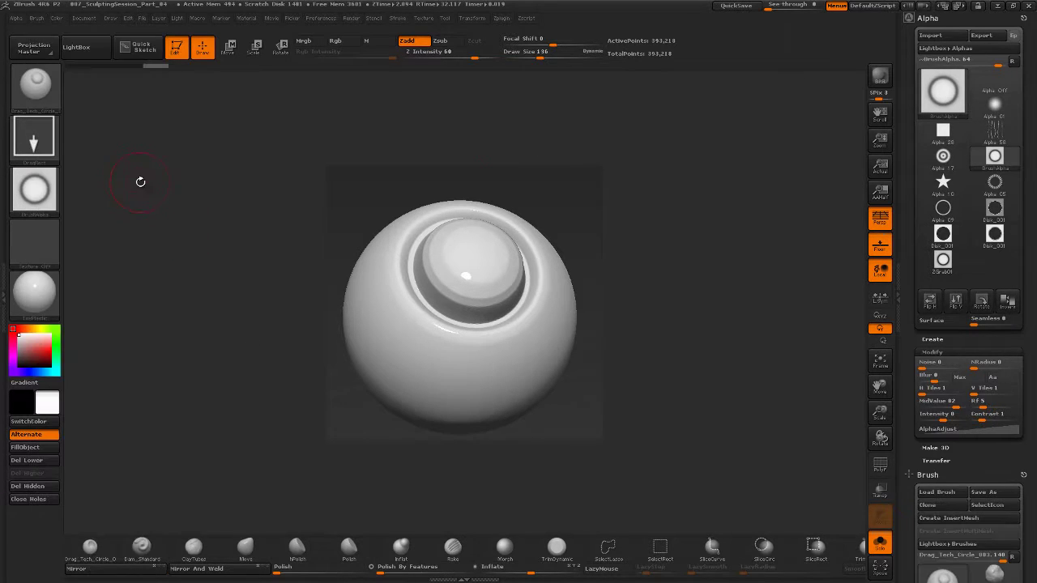
# Start saving the brush as a preset and go to the author's personal folder inside Pixologic's ZBrushTools\Brushes folder.
pyautogui.click(37, 19)
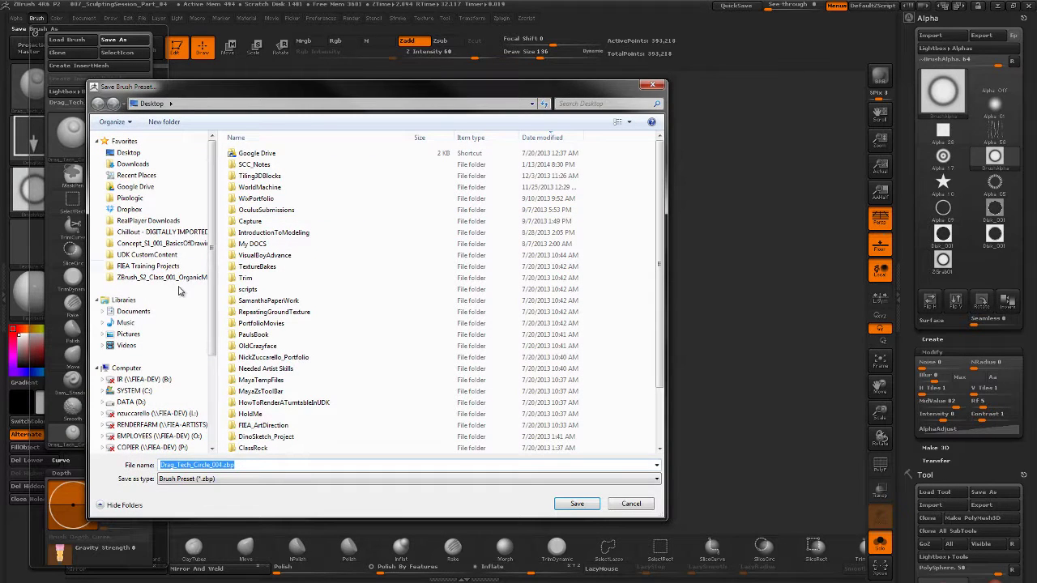
pyautogui.click(132, 198)
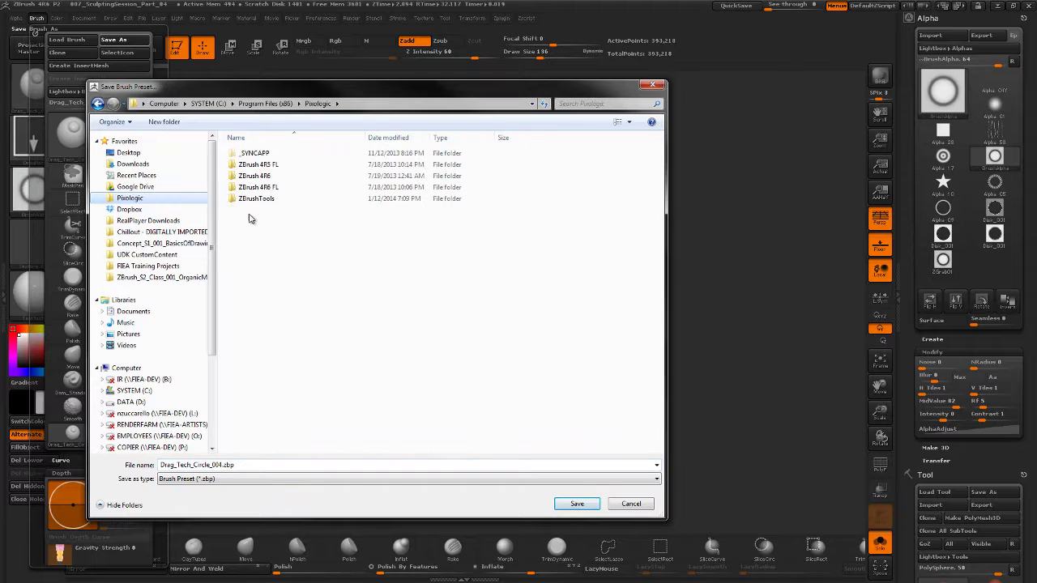
pyautogui.click(267, 200)
pyautogui.doubleClick(267, 200)
pyautogui.doubleClick(258, 177)
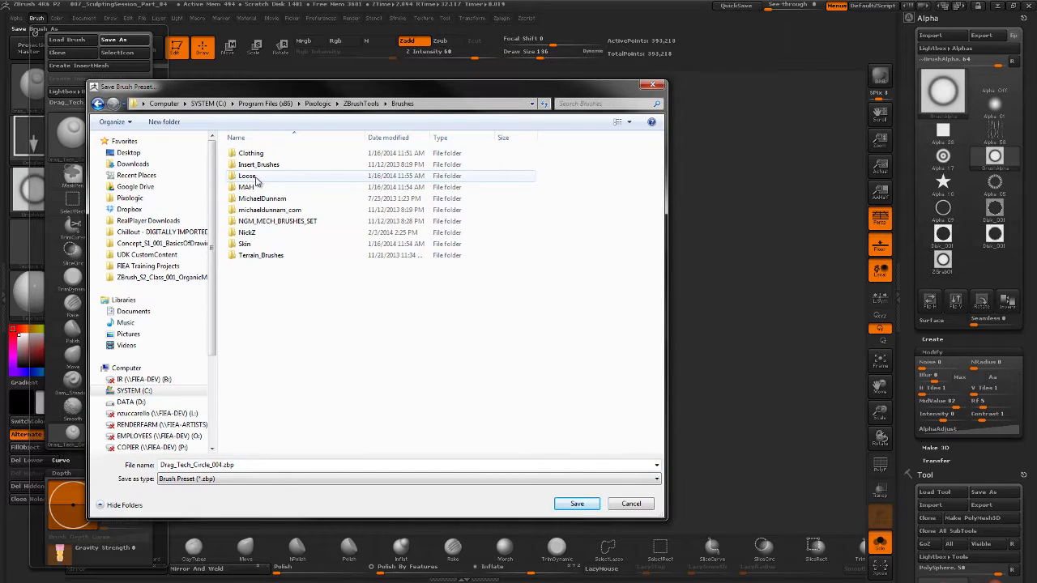
pyautogui.doubleClick(247, 233)
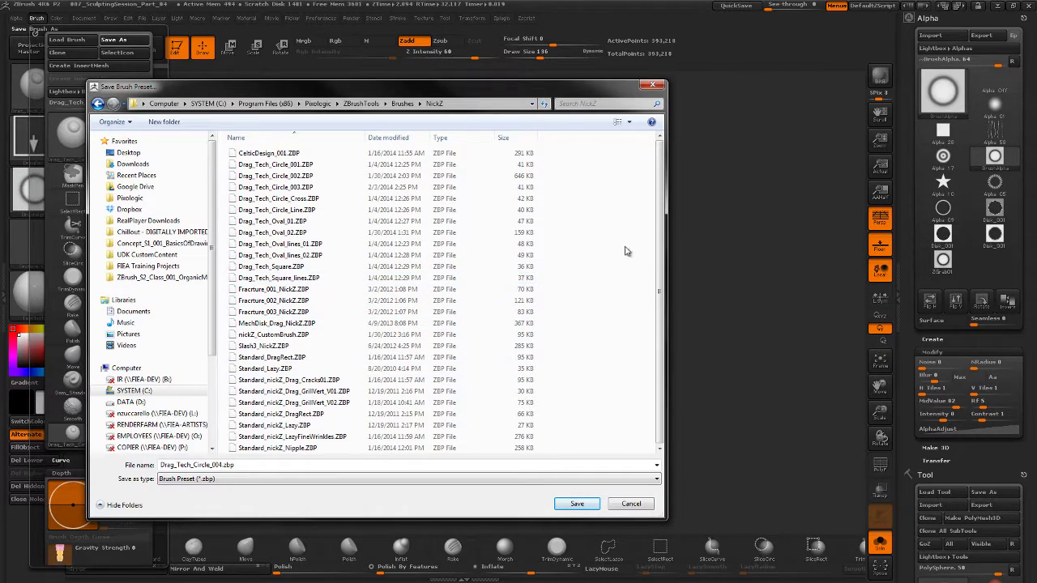
# Save the brush preset as Drag_Tech_Circle_004 and check the brush folder in LightBox.
pyautogui.click(295, 190)
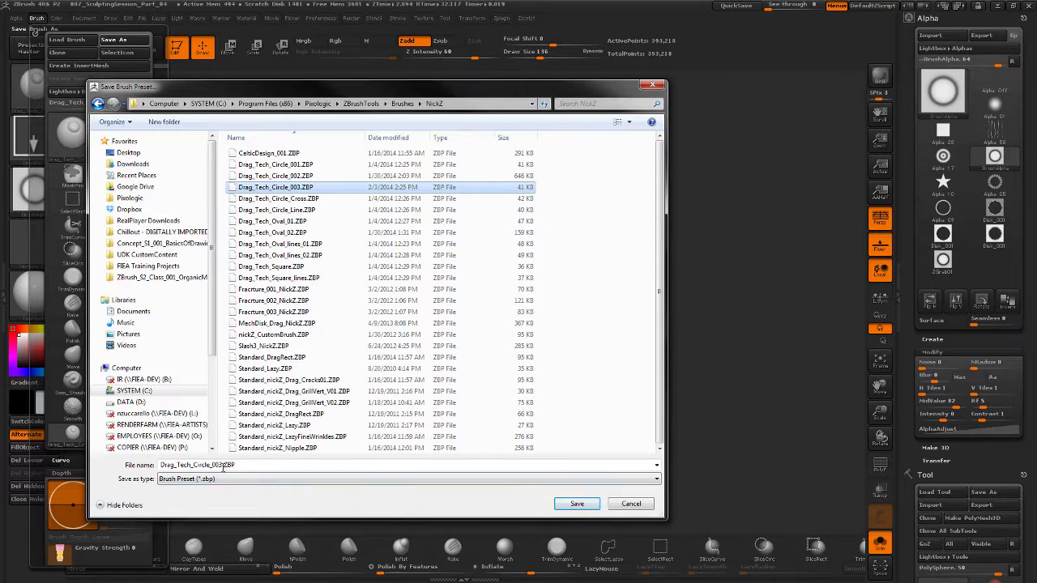
pyautogui.click(223, 466)
pyautogui.write('4')
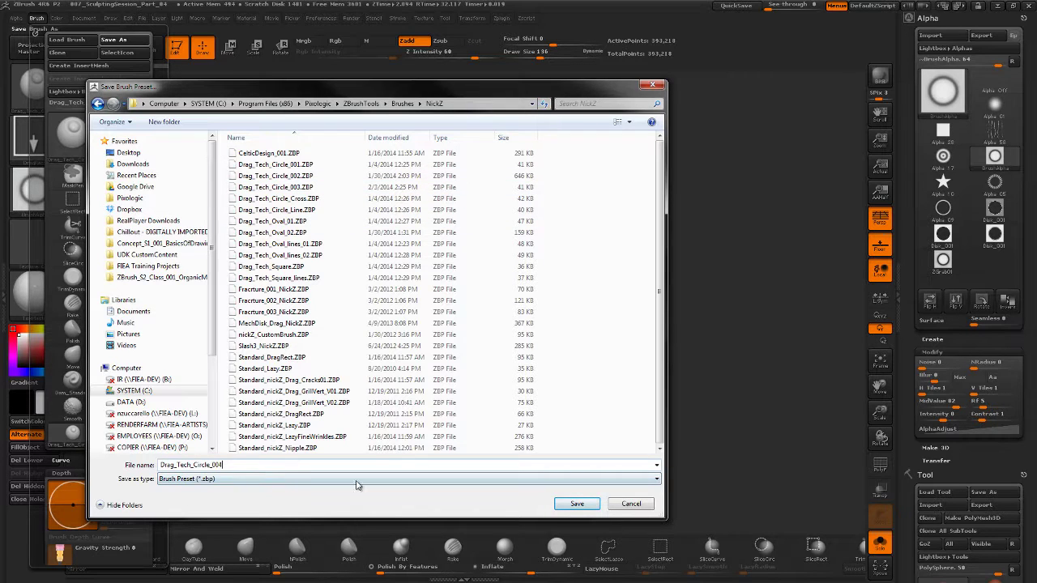
pyautogui.click(576, 504)
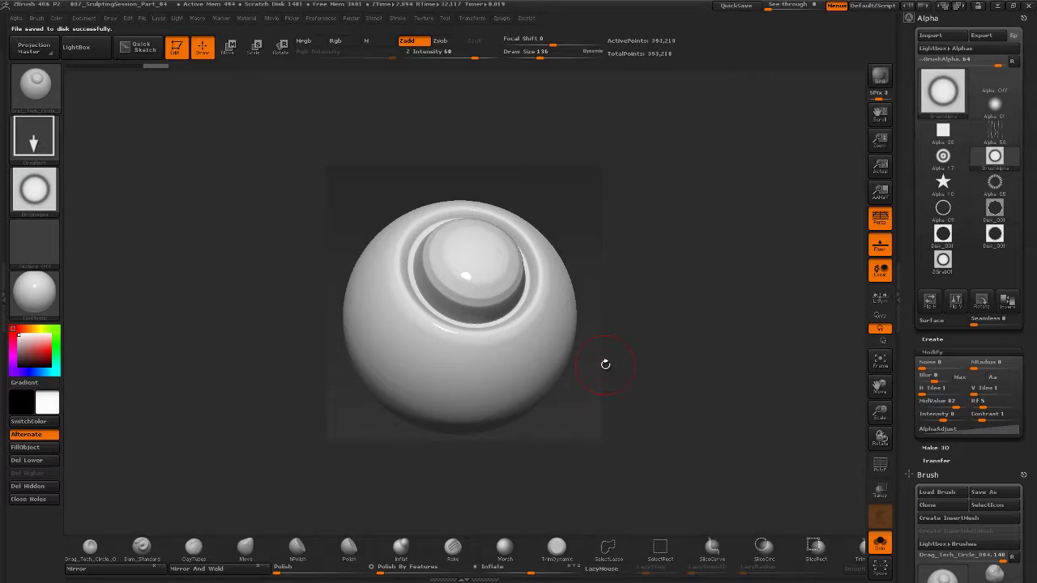
pyautogui.press(',')
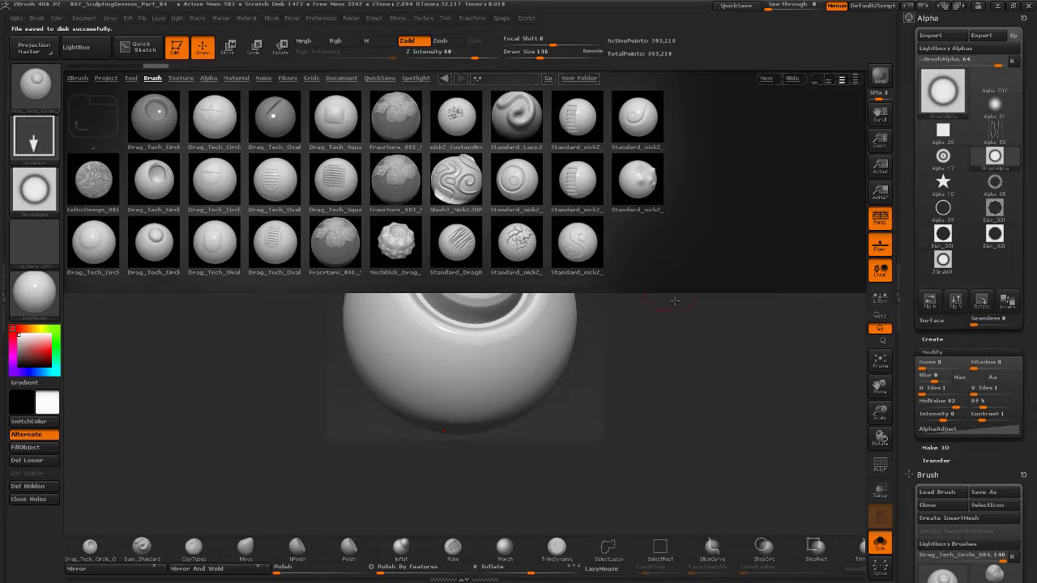
pyautogui.press(',')
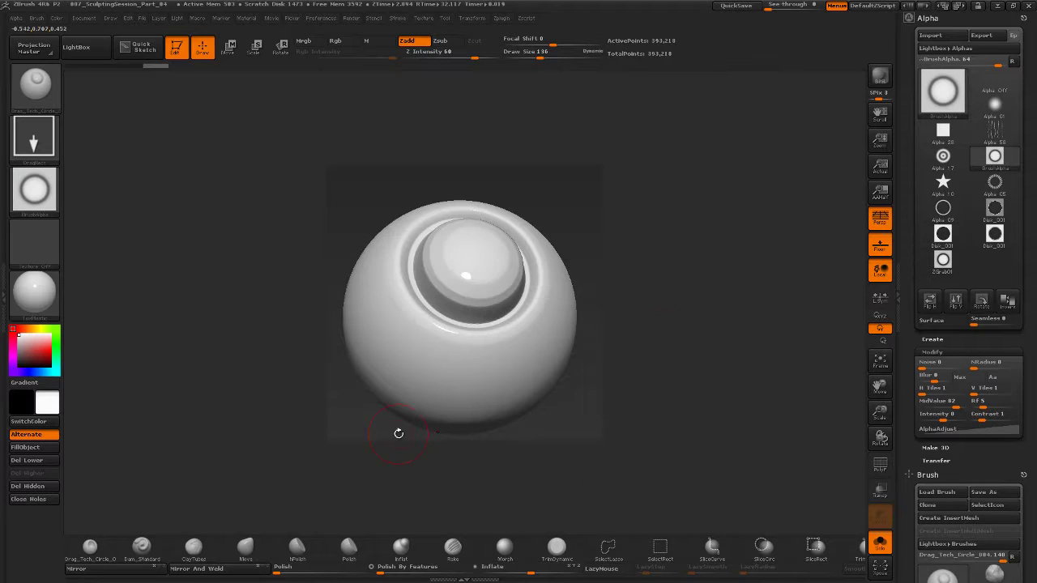
# Resize the document to 1920 by 1080 and clear the canvas.
pyautogui.click(84, 19)
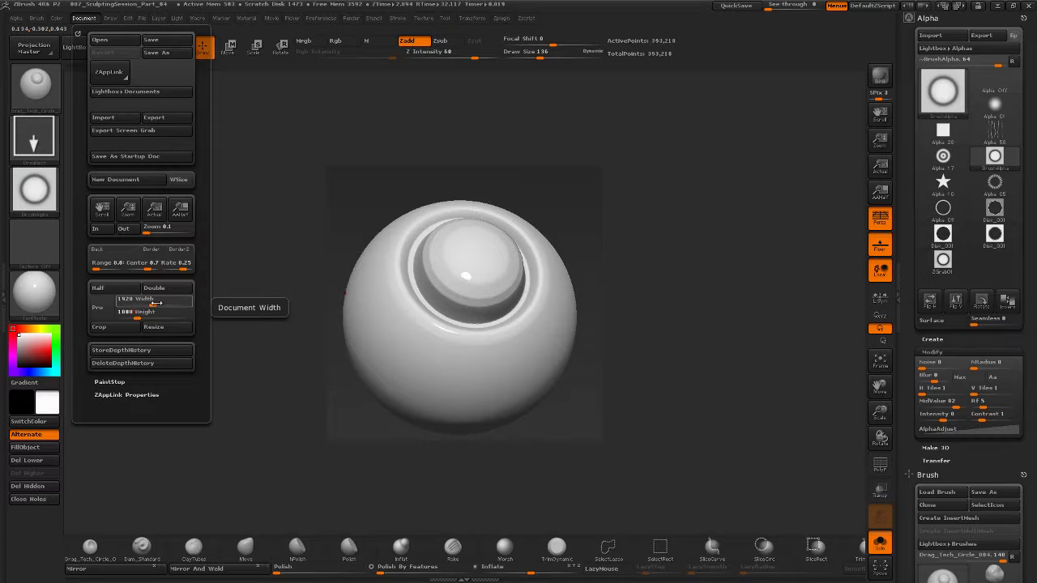
pyautogui.click(154, 328)
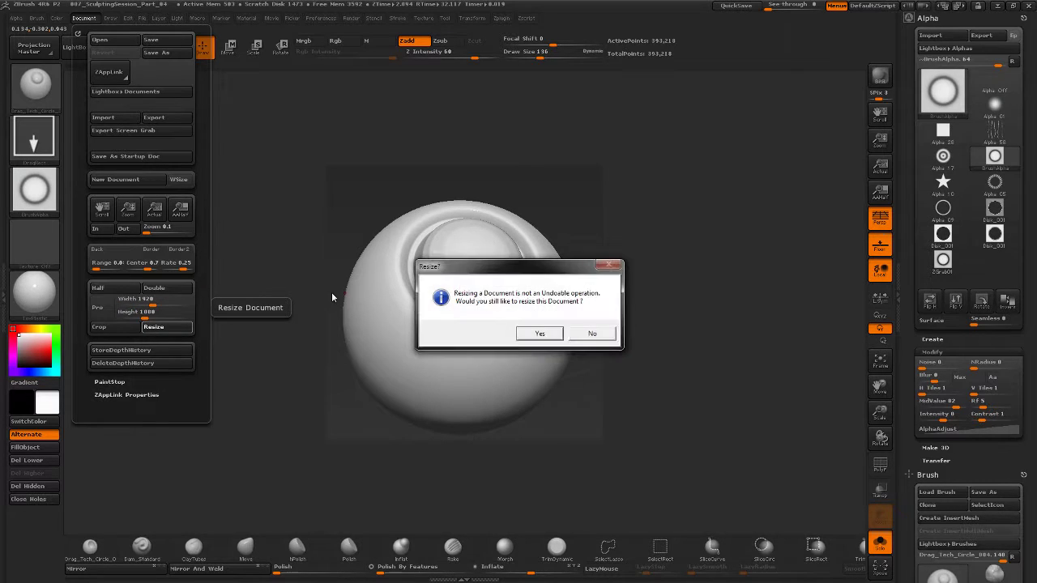
pyautogui.click(542, 333)
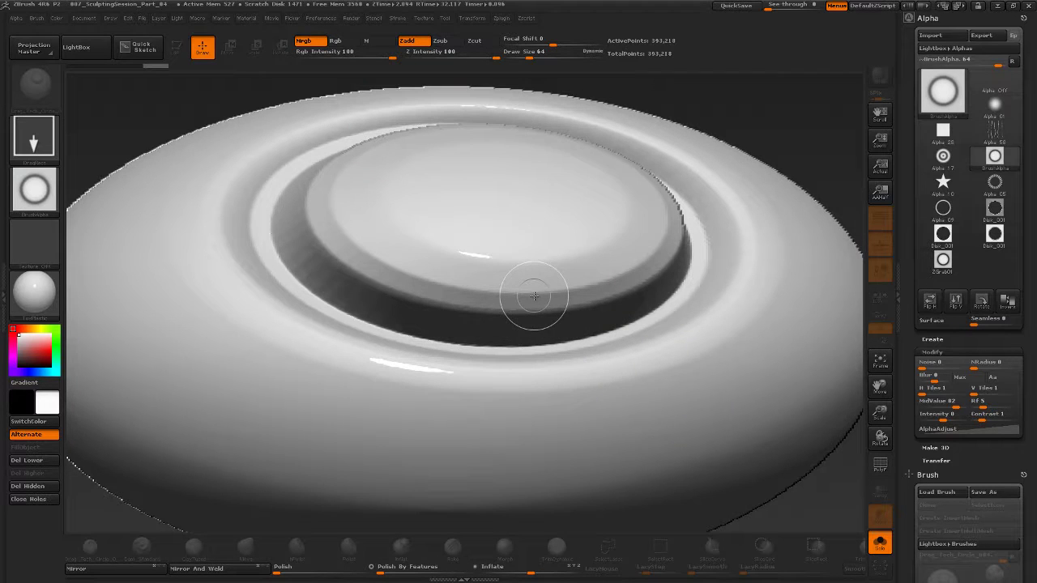
pyautogui.hotkey('ctrl', 'n')
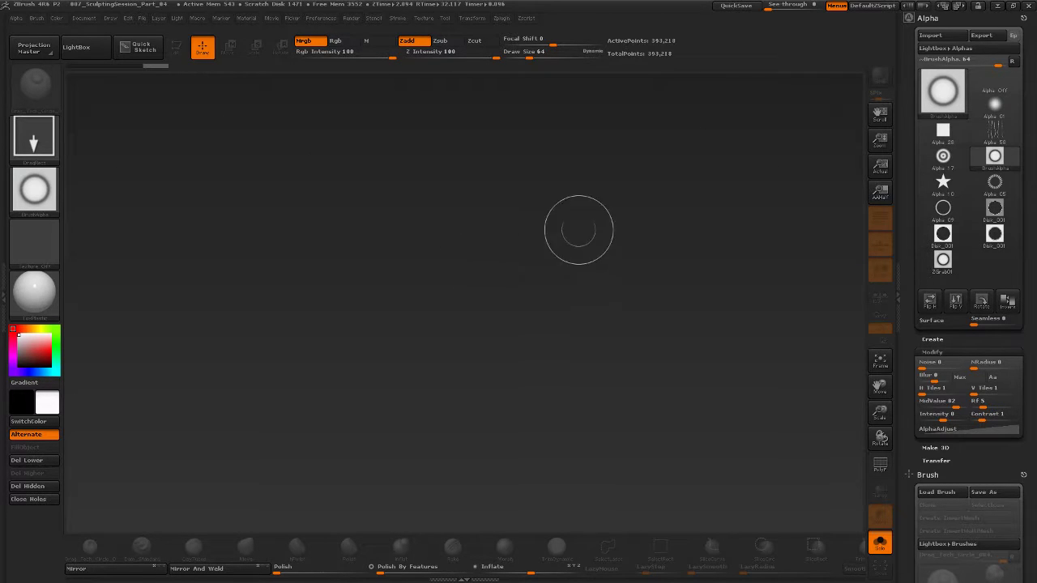
# Load the Body tool, draw the torso onto the empty canvas and enter edit mode.
pyautogui.click(928, 18)
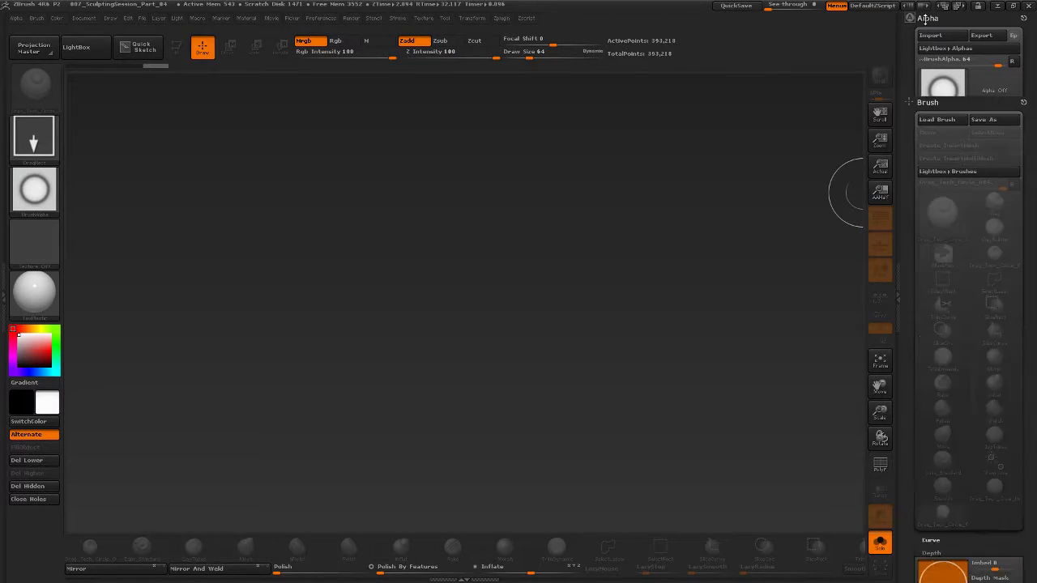
pyautogui.click(928, 30)
pyautogui.click(926, 44)
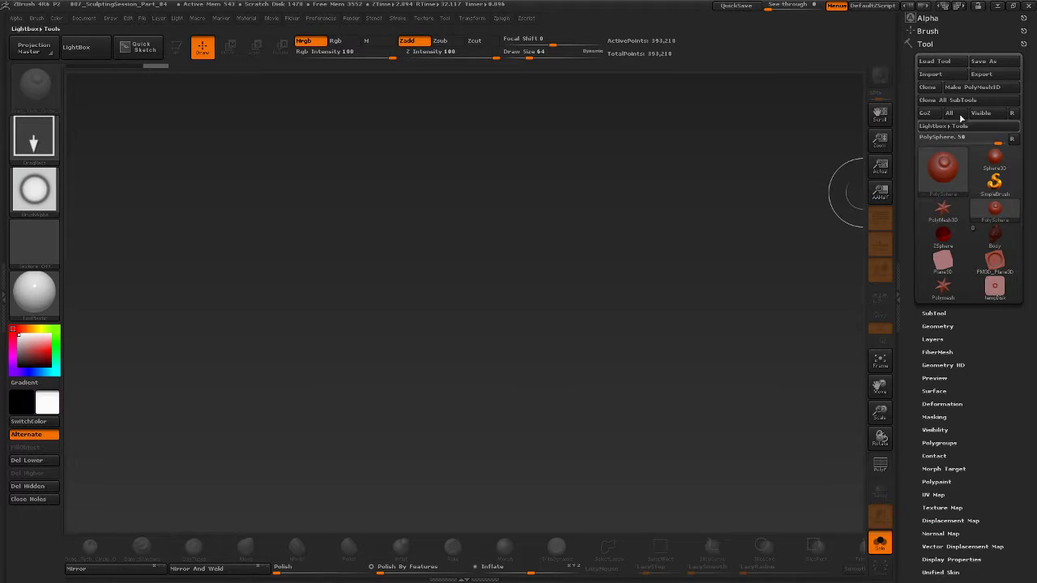
pyautogui.click(997, 238)
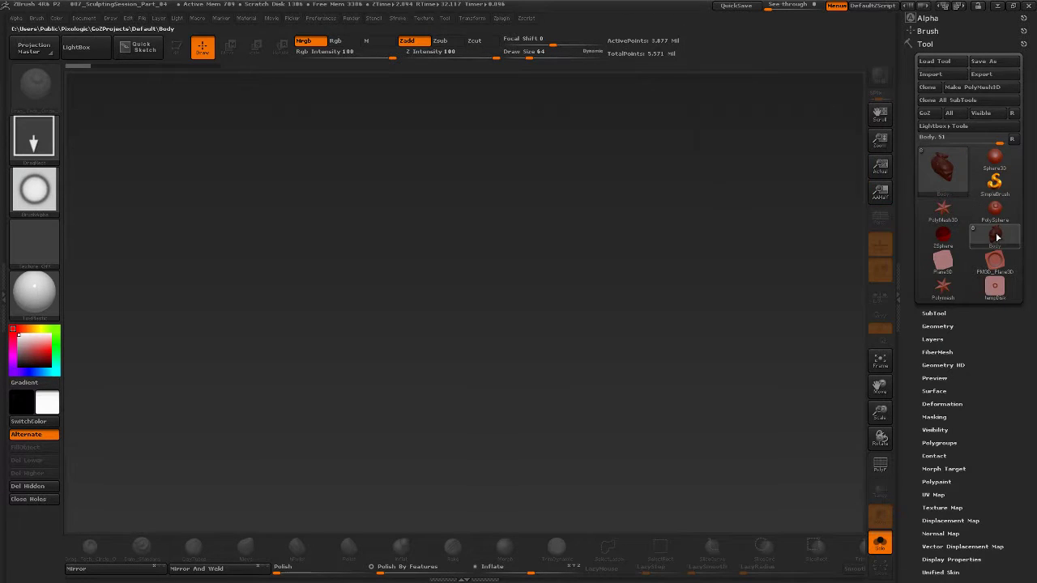
pyautogui.moveTo(466, 260); pyautogui.dragTo(419, 221)
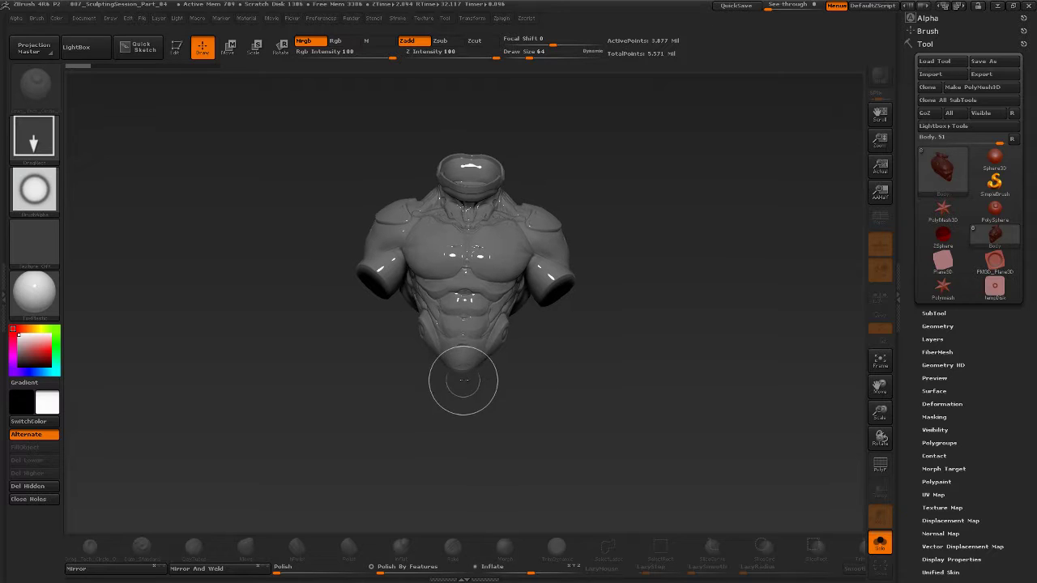
pyautogui.press('t')
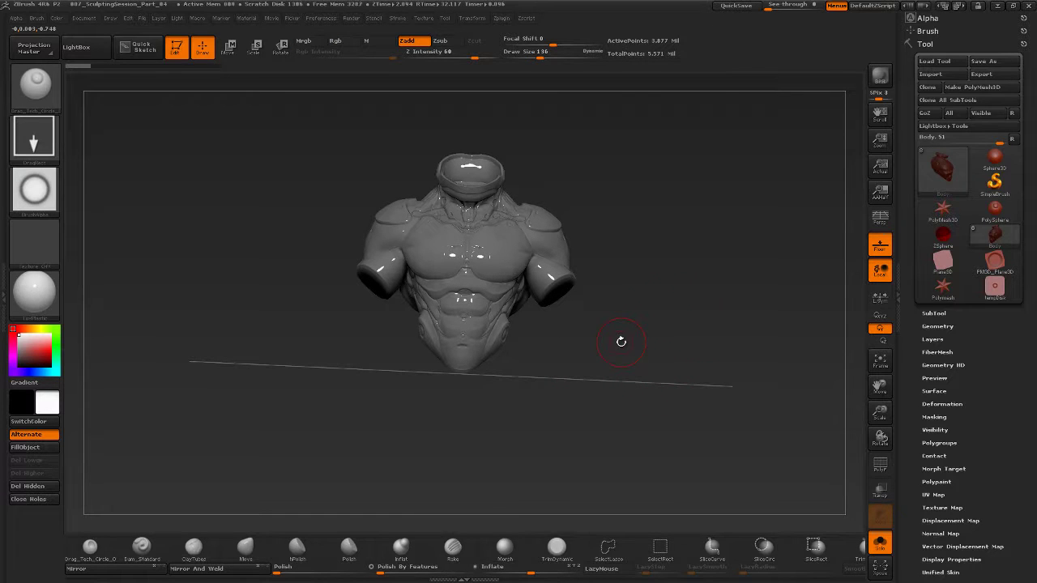
# Frame the torso with perspective turned on and switch its material to GreyBallQuadShade.
pyautogui.press('f')
pyautogui.moveTo(752, 333); pyautogui.dragTo(736, 285)
pyautogui.click(880, 217)
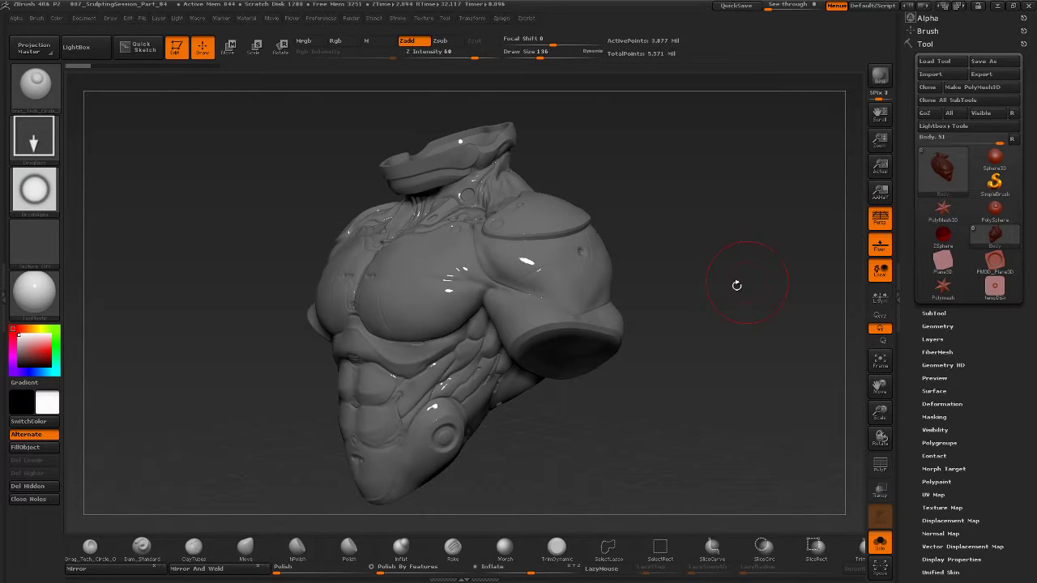
pyautogui.click(36, 292)
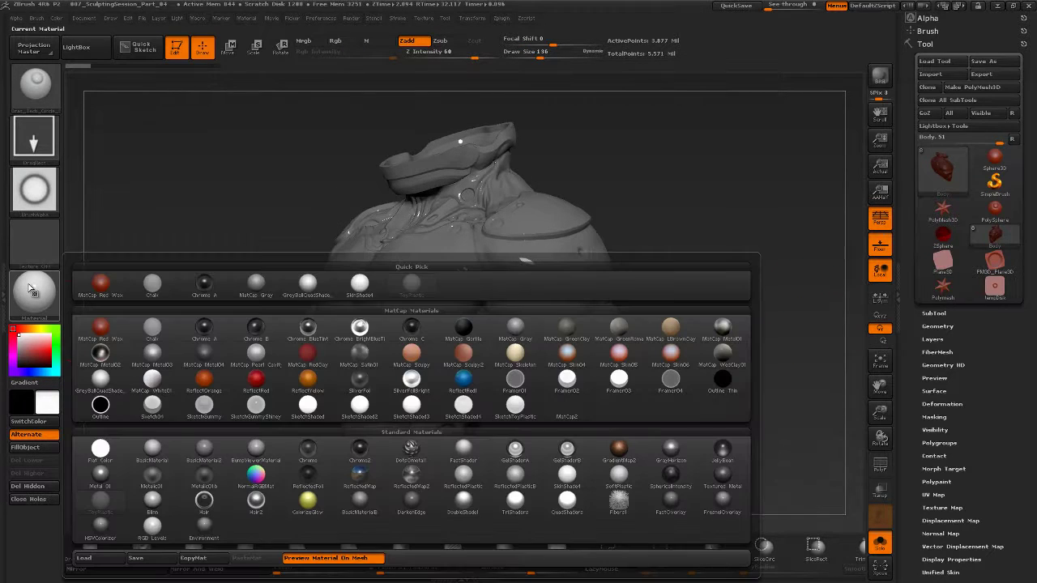
pyautogui.click(358, 284)
pyautogui.moveTo(218, 350); pyautogui.dragTo(211, 357)
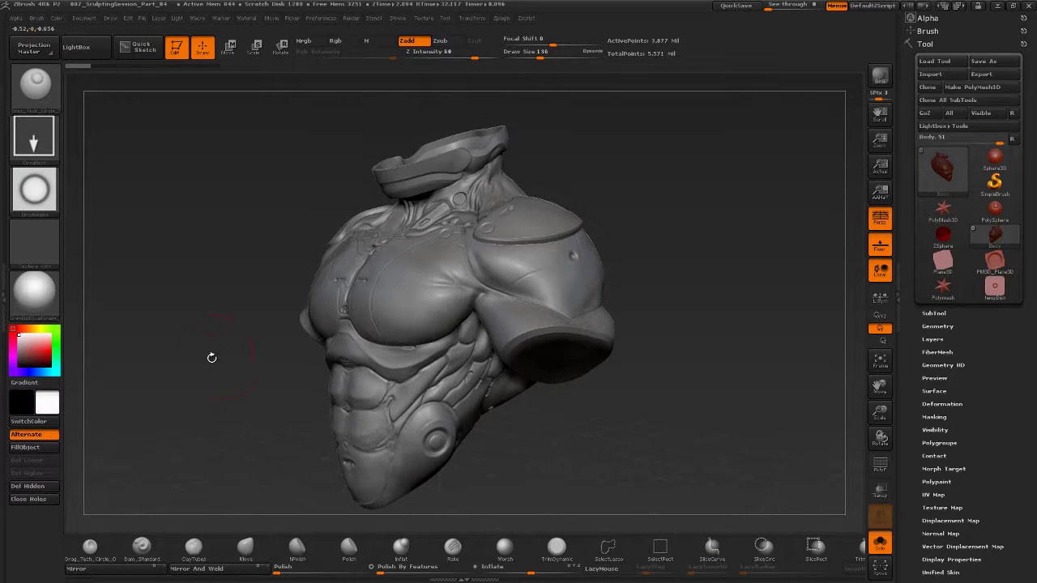
pyautogui.moveTo(236, 321); pyautogui.dragTo(216, 352)
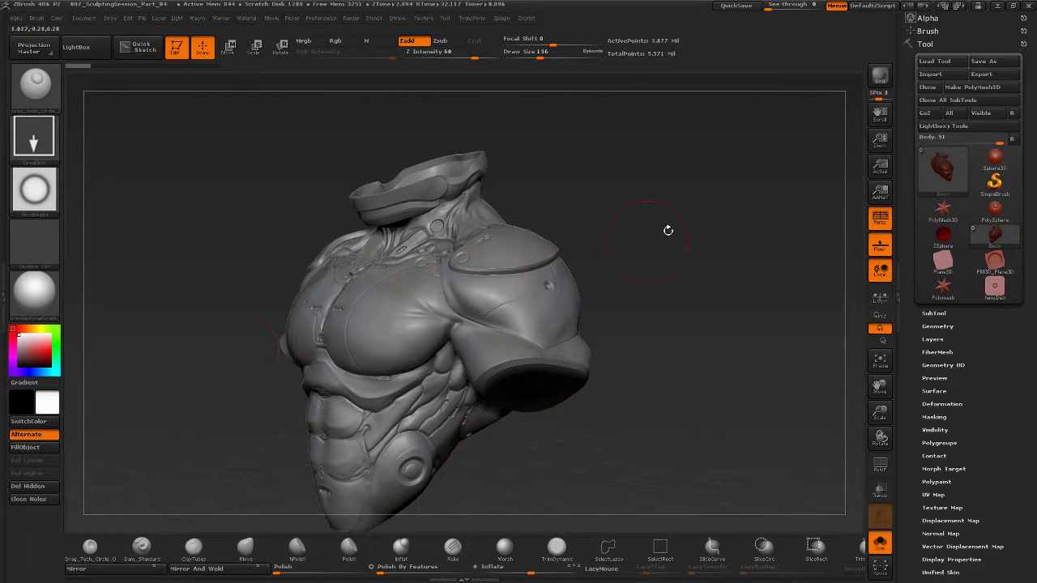
# Set the brush draw size to 65 for detailing the torso's back.
pyautogui.moveTo(667, 229); pyautogui.dragTo(509, 288)
pyautogui.press('s')
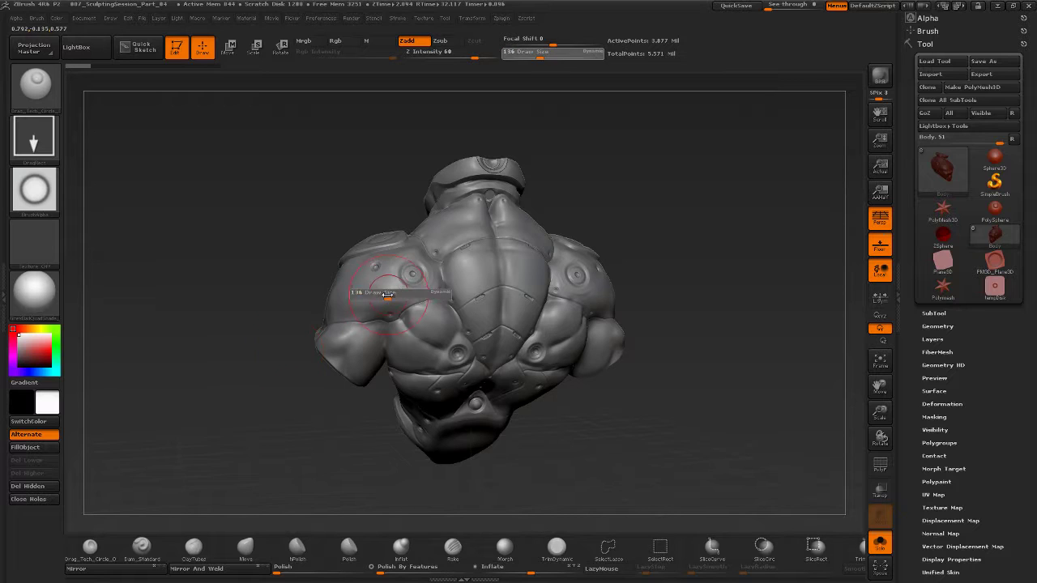
pyautogui.moveTo(379, 293); pyautogui.dragTo(372, 301)
pyautogui.keyDown('alt'); pyautogui.moveTo(226, 306); pyautogui.dragTo(411, 324); pyautogui.keyUp('alt')
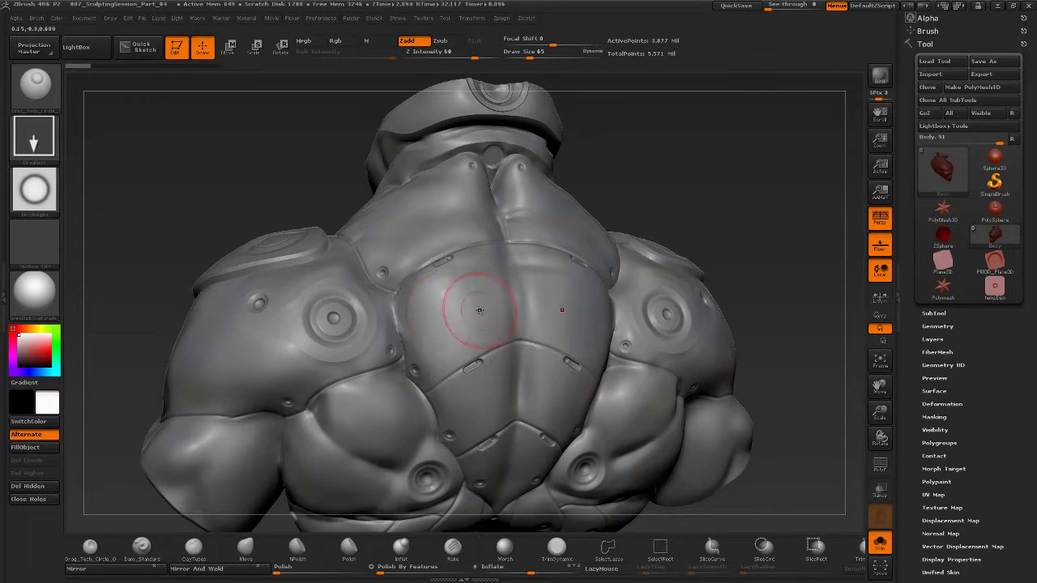
# Try the circle brush with its DragRect stroke on the torso's central back plate, and undo the mirrored pair.
pyautogui.moveTo(470, 305); pyautogui.dragTo(483, 349)
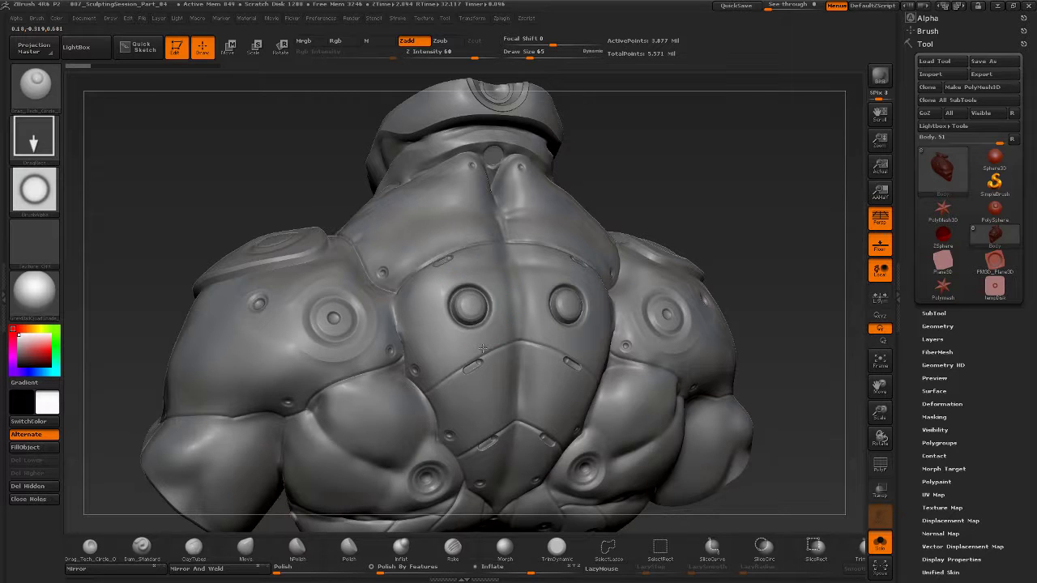
pyautogui.moveTo(723, 171)
pyautogui.mouseDown()
pyautogui.moveTo(718, 162)
pyautogui.moveTo(749, 154)
pyautogui.moveTo(724, 152)
pyautogui.moveTo(725, 175)
pyautogui.moveTo(695, 173)
pyautogui.mouseUp()
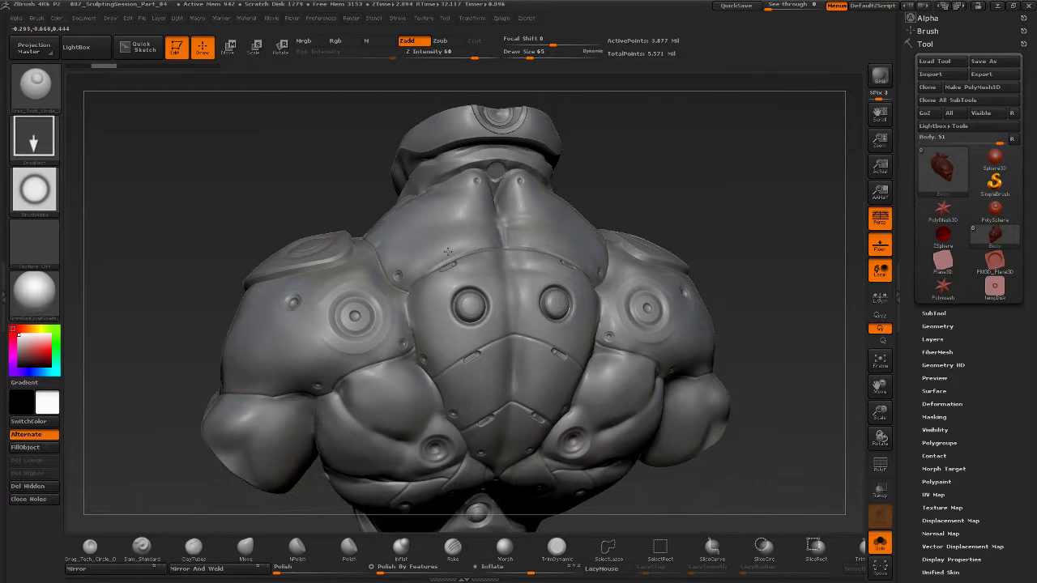
pyautogui.press('ctrl')
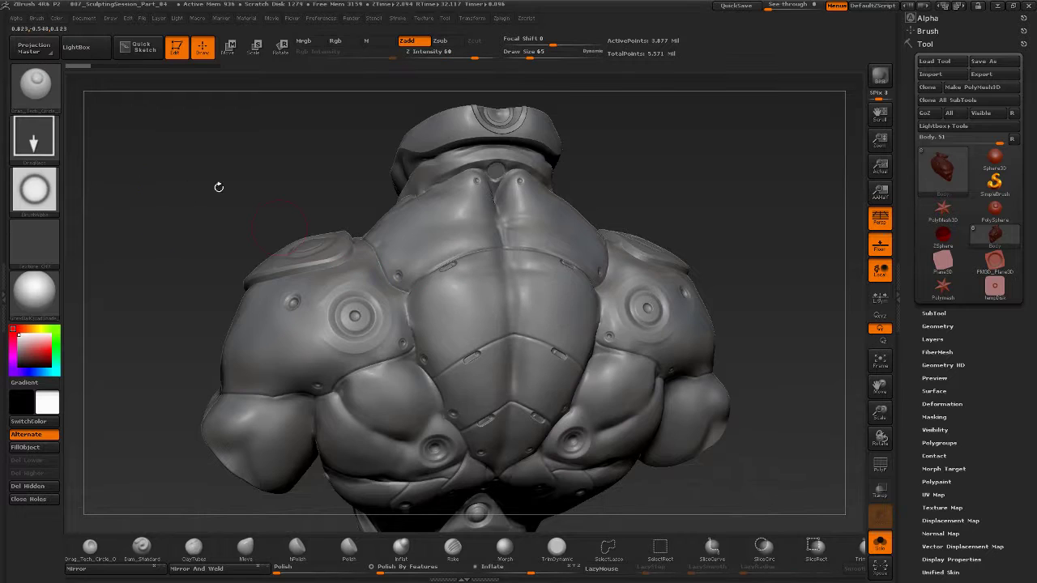
# Switch the stroke to DragDot and stamp mirrored circle pairs on the central and upper back plates.
pyautogui.click(34, 139)
pyautogui.click(362, 147)
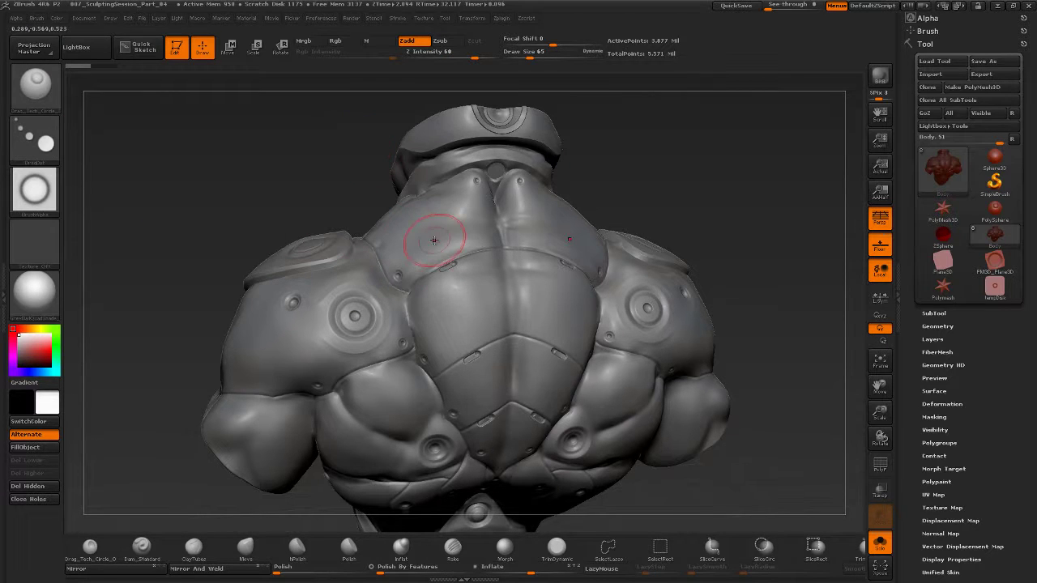
pyautogui.moveTo(472, 320); pyautogui.dragTo(474, 314)
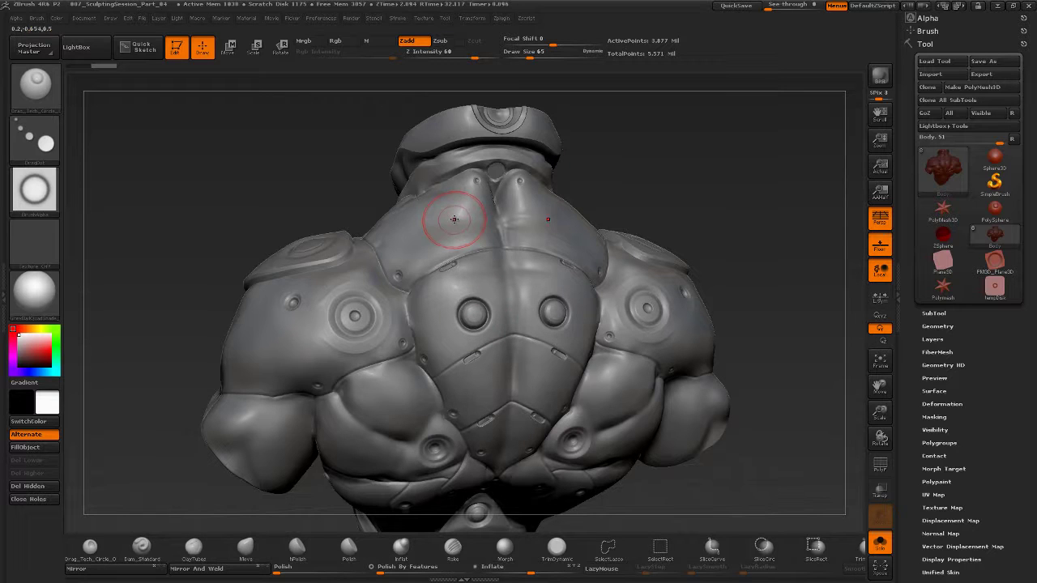
pyautogui.moveTo(438, 225); pyautogui.dragTo(436, 229)
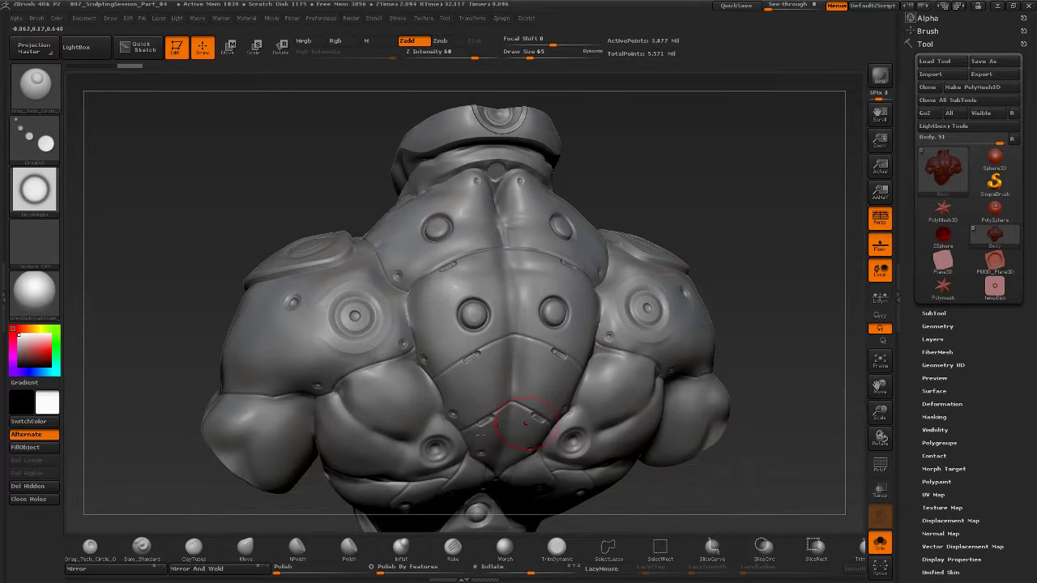
# Stamp a mirrored circle pair on the plate below the central one, undoing the first placement and redoing it.
pyautogui.moveTo(480, 384); pyautogui.dragTo(483, 390)
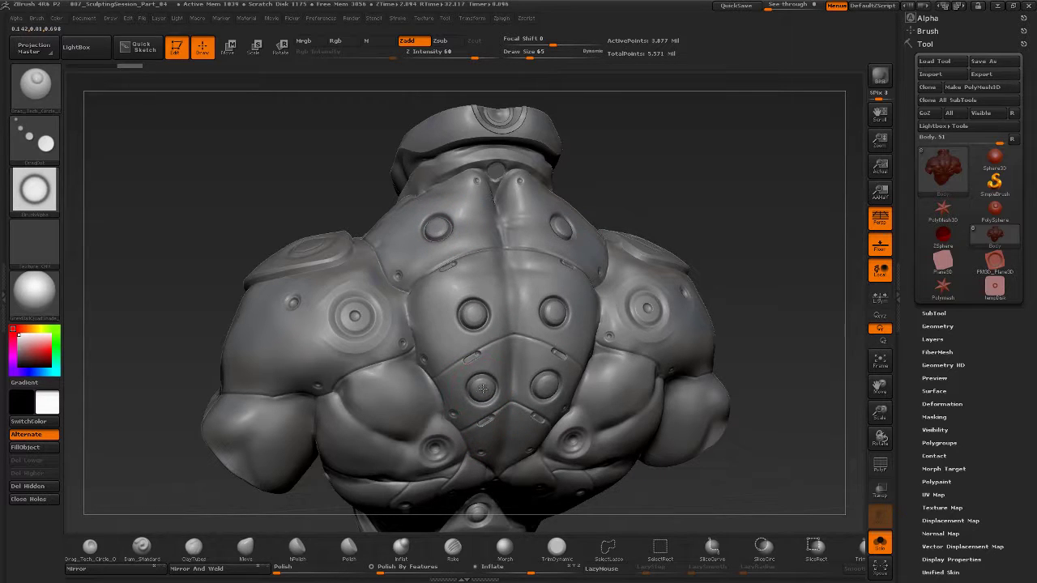
pyautogui.hotkey('ctrl', 'z')
pyautogui.moveTo(713, 195); pyautogui.dragTo(728, 150)
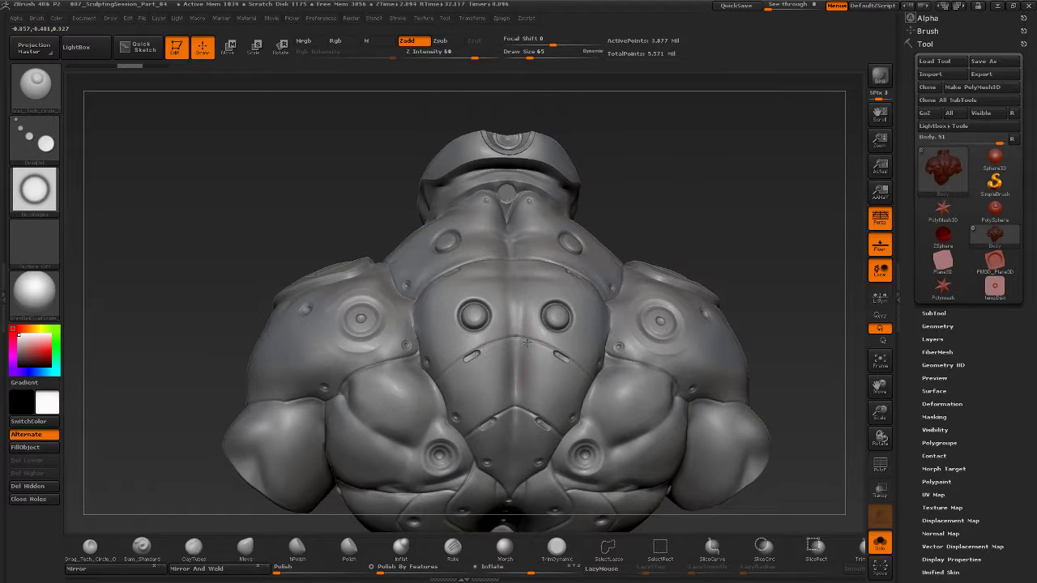
pyautogui.moveTo(325, 217)
pyautogui.mouseDown()
pyautogui.moveTo(340, 195)
pyautogui.moveTo(332, 207)
pyautogui.mouseUp()
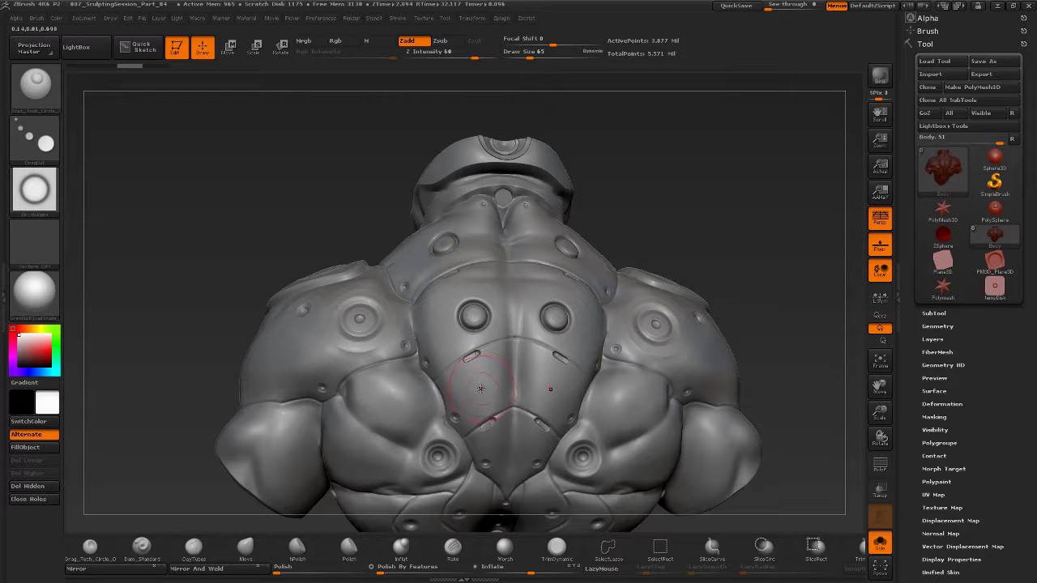
pyautogui.moveTo(480, 388); pyautogui.dragTo(484, 390)
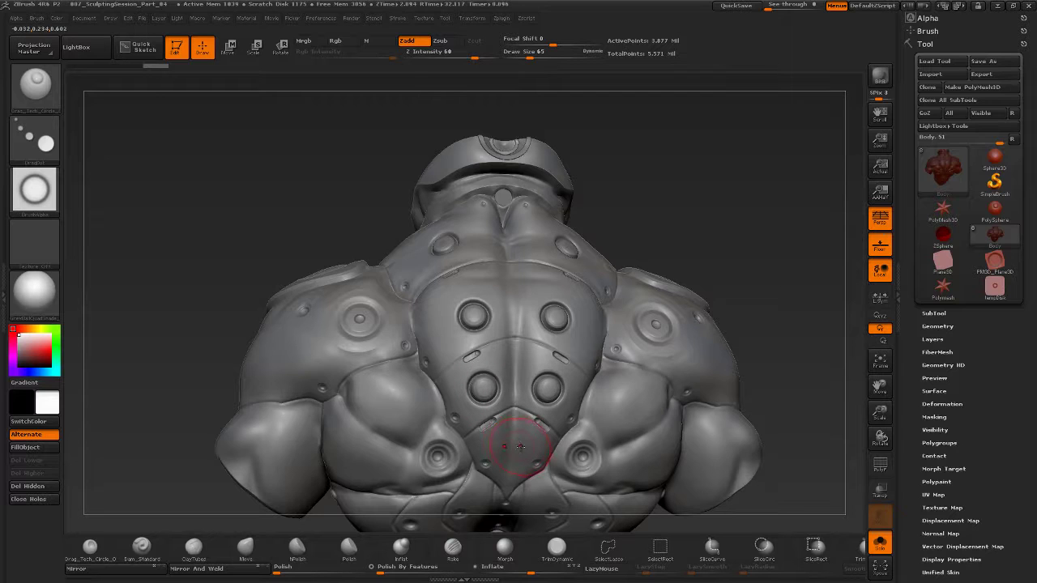
# Try stamping a single circle on the midline of the lowest back plate from several angles, undoing each placement.
pyautogui.moveTo(606, 188); pyautogui.dragTo(629, 190)
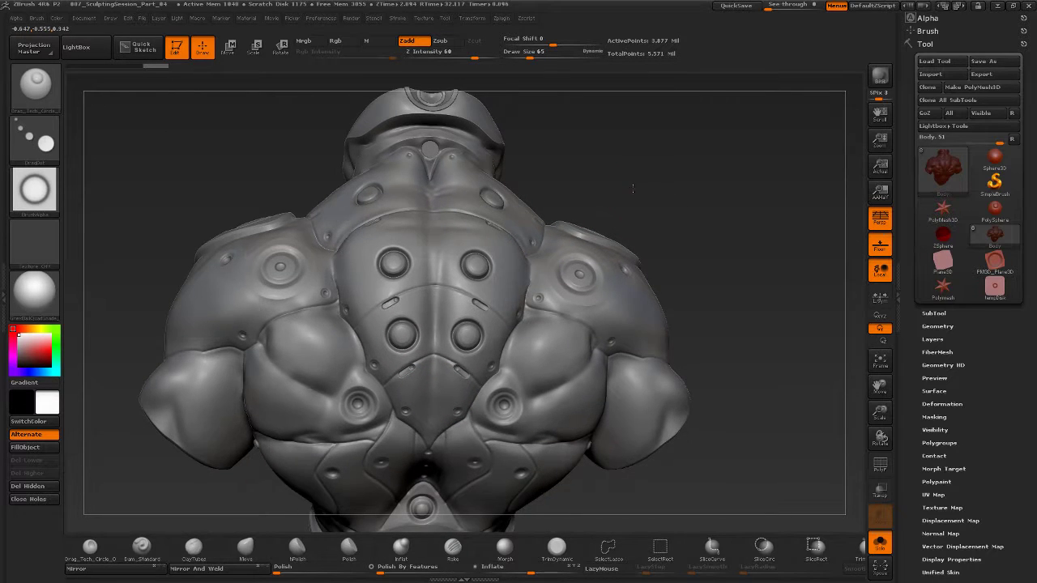
pyautogui.click(435, 396)
pyautogui.press('ctrl')
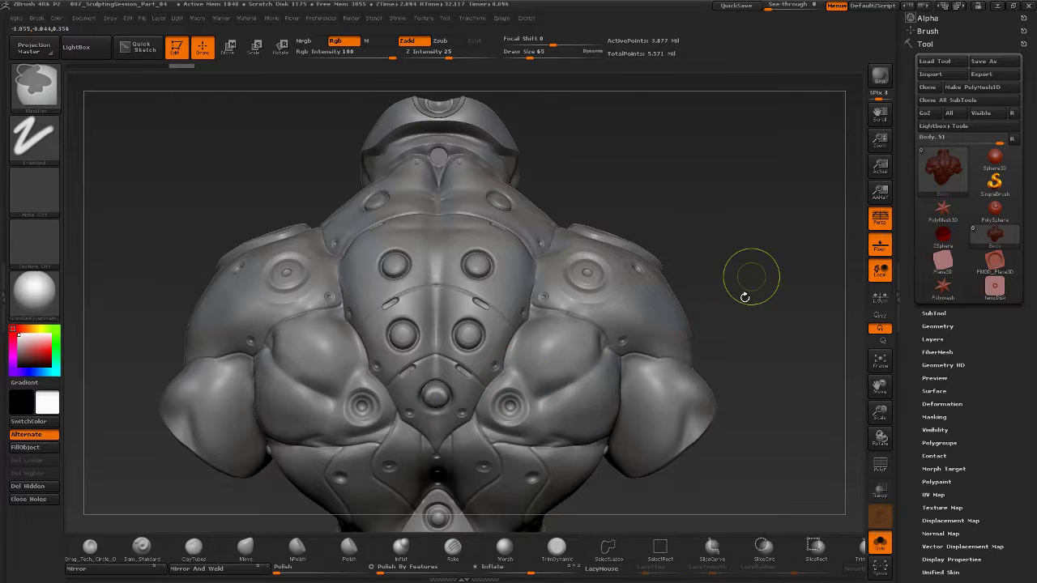
pyautogui.hotkey('ctrl', 'z')
pyautogui.moveTo(745, 327); pyautogui.dragTo(746, 307)
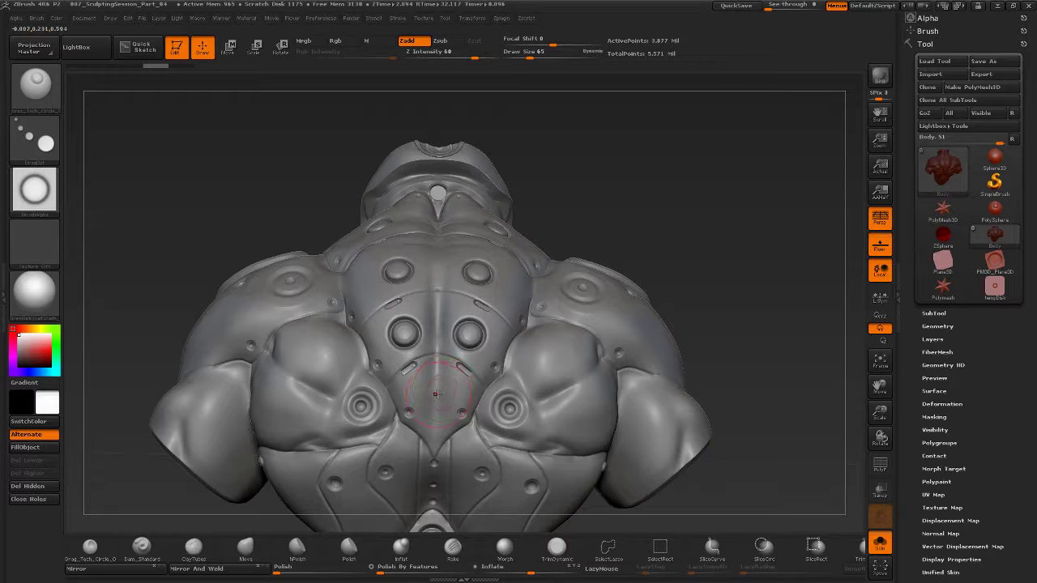
pyautogui.moveTo(437, 394); pyautogui.dragTo(430, 436)
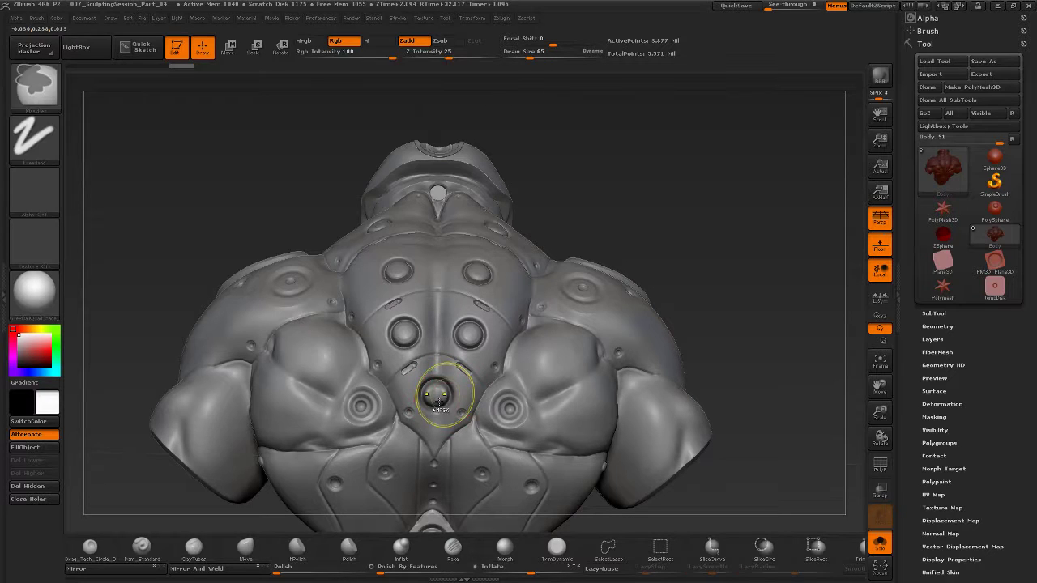
pyautogui.hotkey('ctrl', 'z')
pyautogui.moveTo(435, 398); pyautogui.dragTo(435, 396)
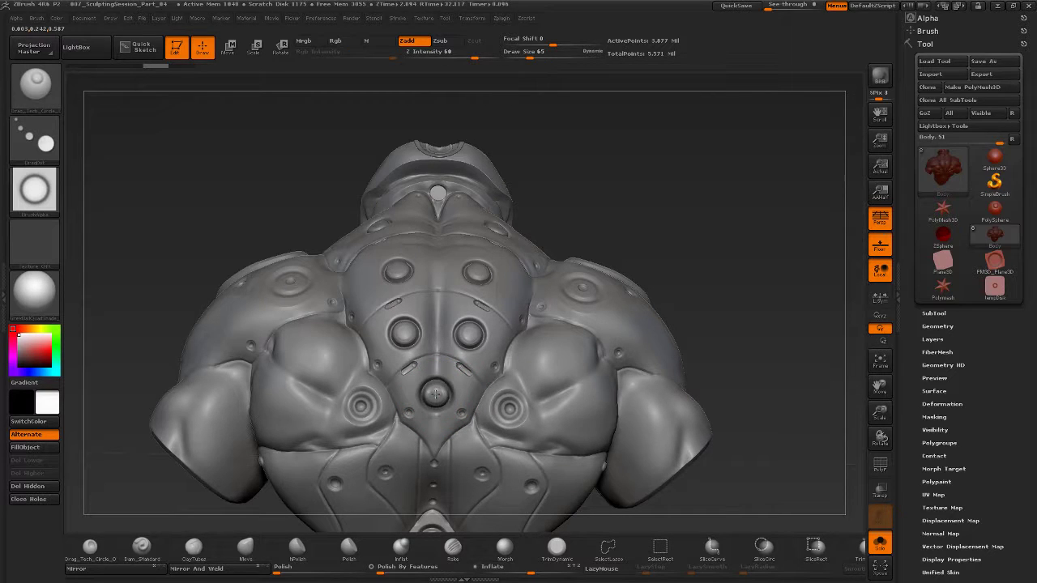
pyautogui.moveTo(686, 232)
pyautogui.mouseDown()
pyautogui.moveTo(616, 240)
pyautogui.moveTo(692, 244)
pyautogui.moveTo(717, 268)
pyautogui.mouseUp()
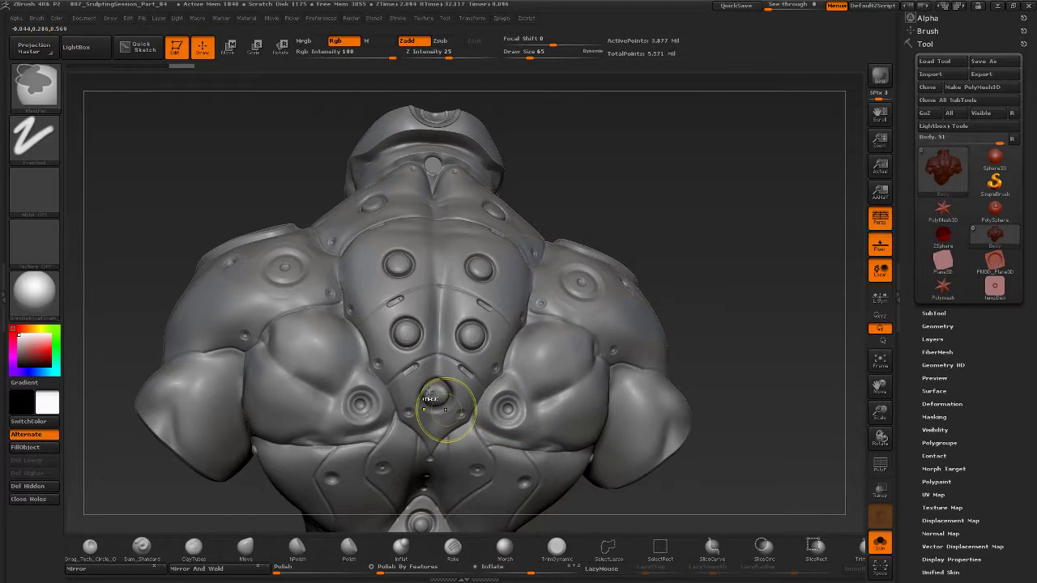
pyautogui.hotkey('ctrl', 'z')
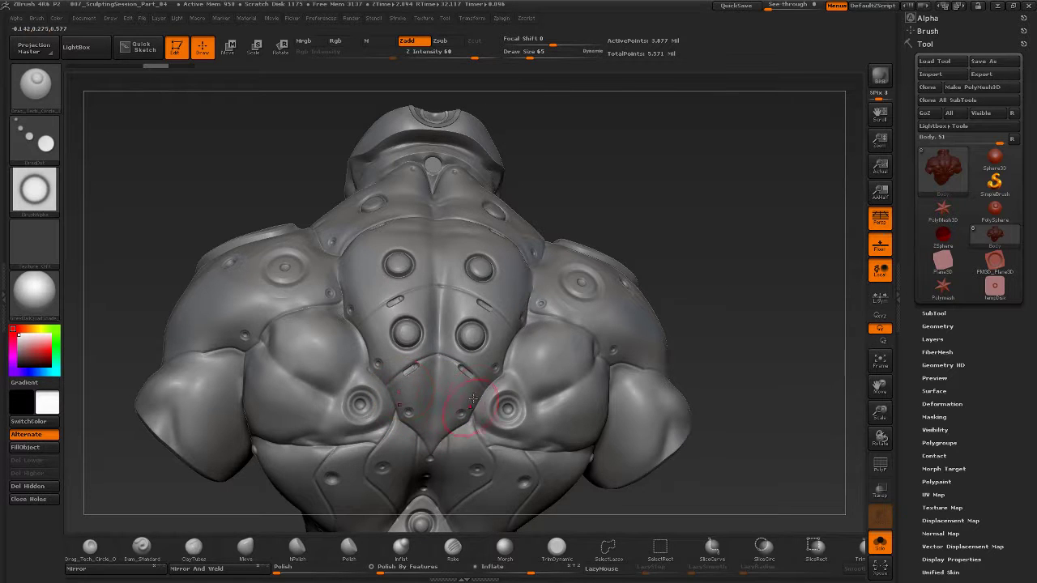
# Set the draw size to 51 and stamp one circle on the midline of the lowest back plate.
pyautogui.moveTo(709, 275)
pyautogui.mouseDown()
pyautogui.moveTo(674, 304)
pyautogui.moveTo(697, 262)
pyautogui.moveTo(683, 302)
pyautogui.moveTo(731, 323)
pyautogui.moveTo(580, 324)
pyautogui.mouseUp()
pyautogui.press('s')
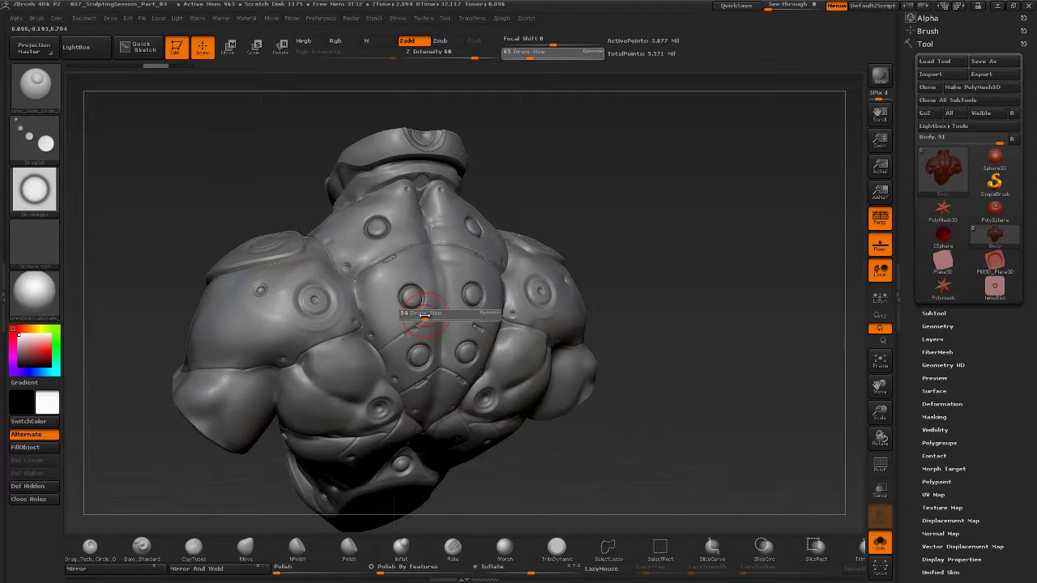
pyautogui.moveTo(429, 319); pyautogui.dragTo(425, 319)
# Switch the brush to Zsub, set the draw size to 33 and stamp a recessed circle inside the central plate's mirrored pair.
pyautogui.click(440, 41)
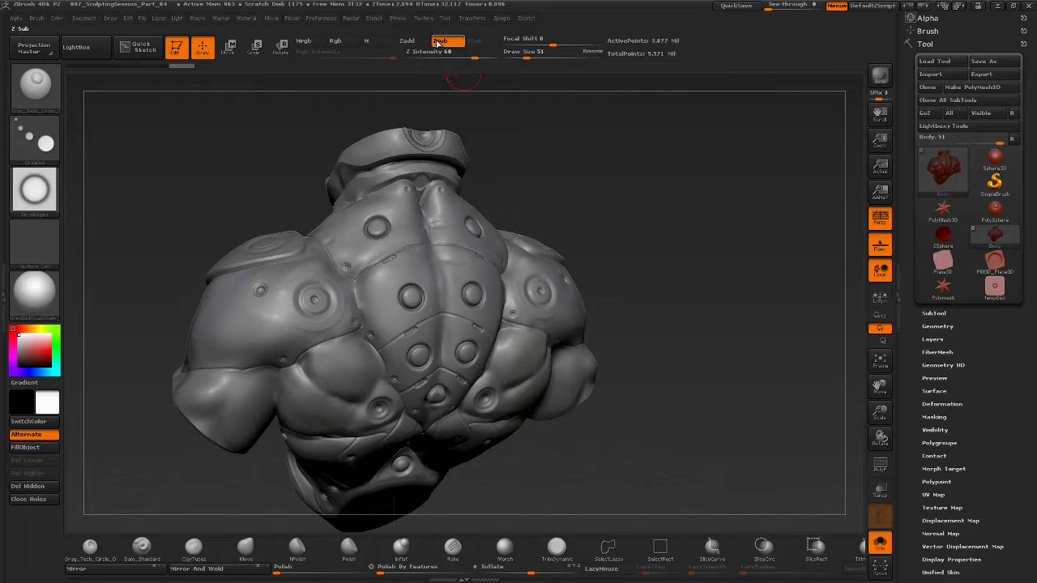
pyautogui.moveTo(537, 170)
pyautogui.mouseDown()
pyautogui.moveTo(552, 181)
pyautogui.moveTo(521, 217)
pyautogui.mouseUp()
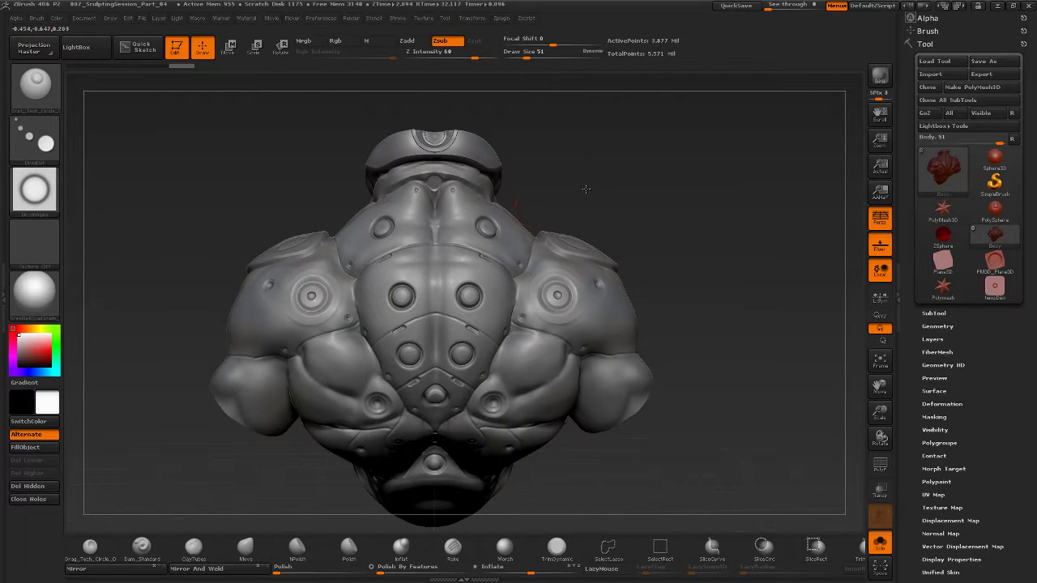
pyautogui.keyDown('alt'); pyautogui.moveTo(586, 189); pyautogui.dragTo(586, 244); pyautogui.keyUp('alt')
pyautogui.press('s')
pyautogui.moveTo(403, 262); pyautogui.dragTo(401, 262)
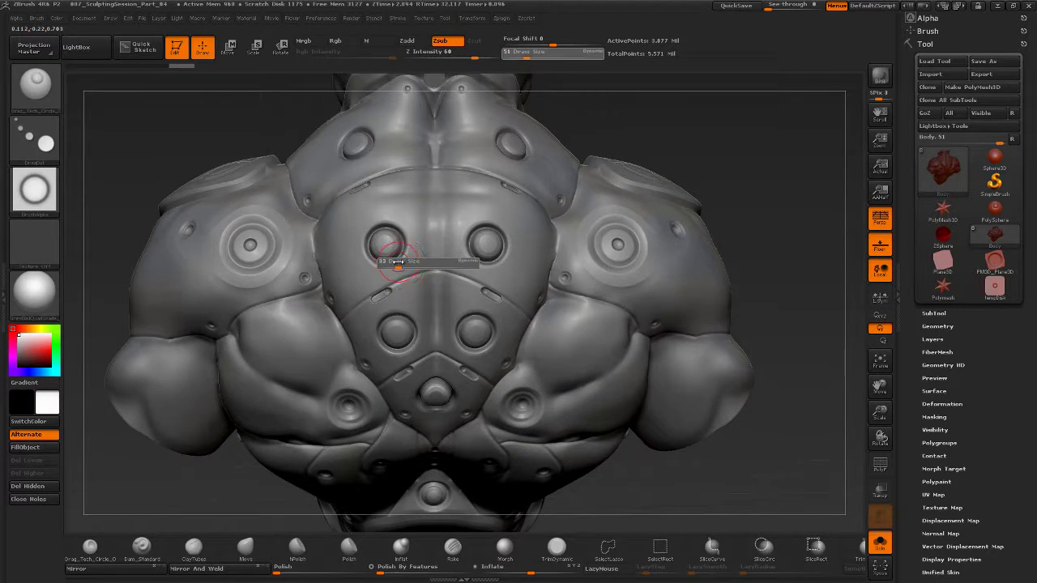
pyautogui.moveTo(274, 133); pyautogui.dragTo(389, 241)
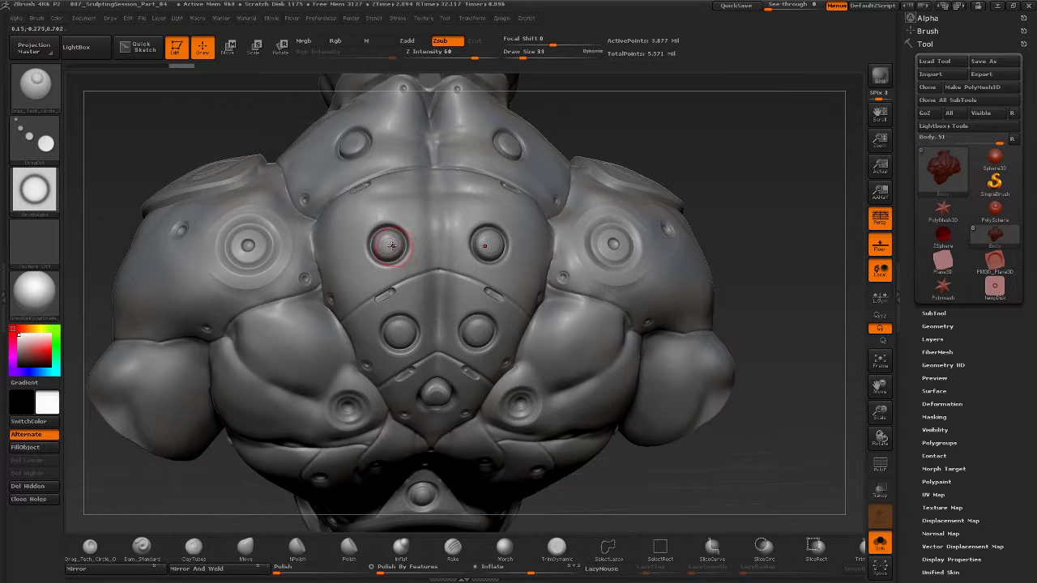
pyautogui.click(387, 243)
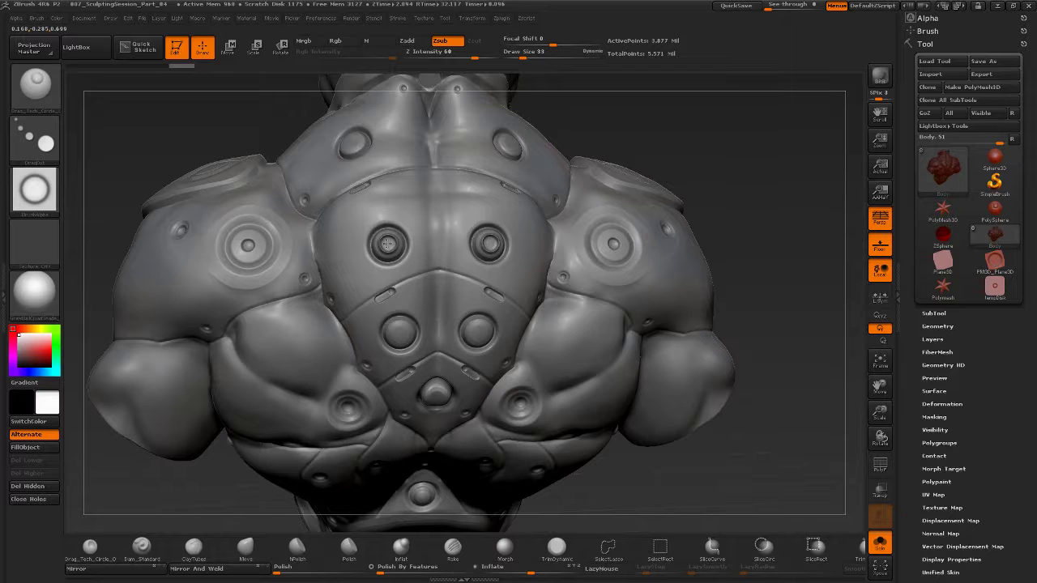
pyautogui.moveTo(646, 137); pyautogui.dragTo(679, 134)
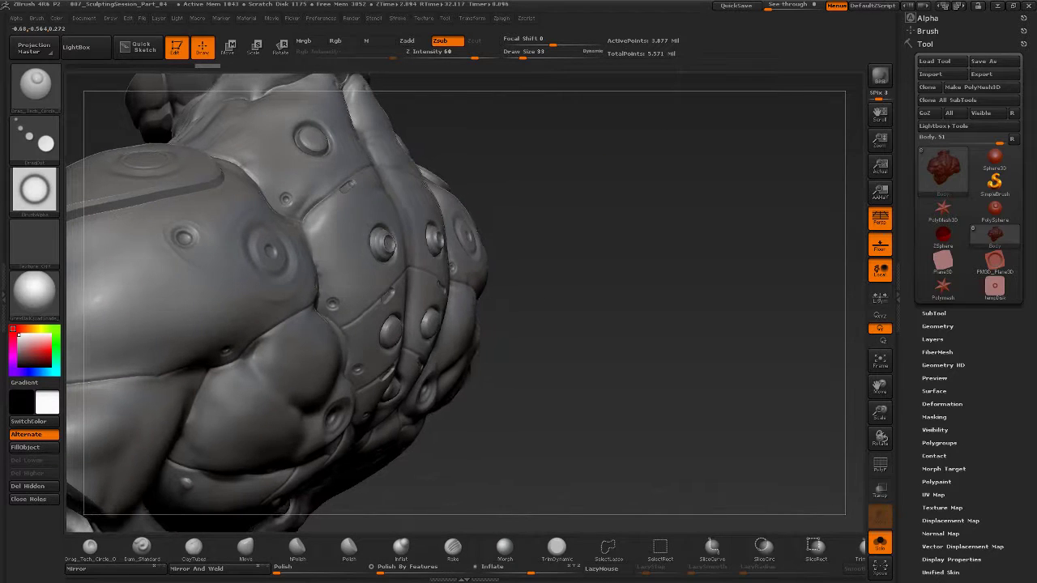
# Undo the recessed circle inside the central plate's mirrored pair, try restamping it more centrally, and undo that placement too.
pyautogui.press('ctrl')
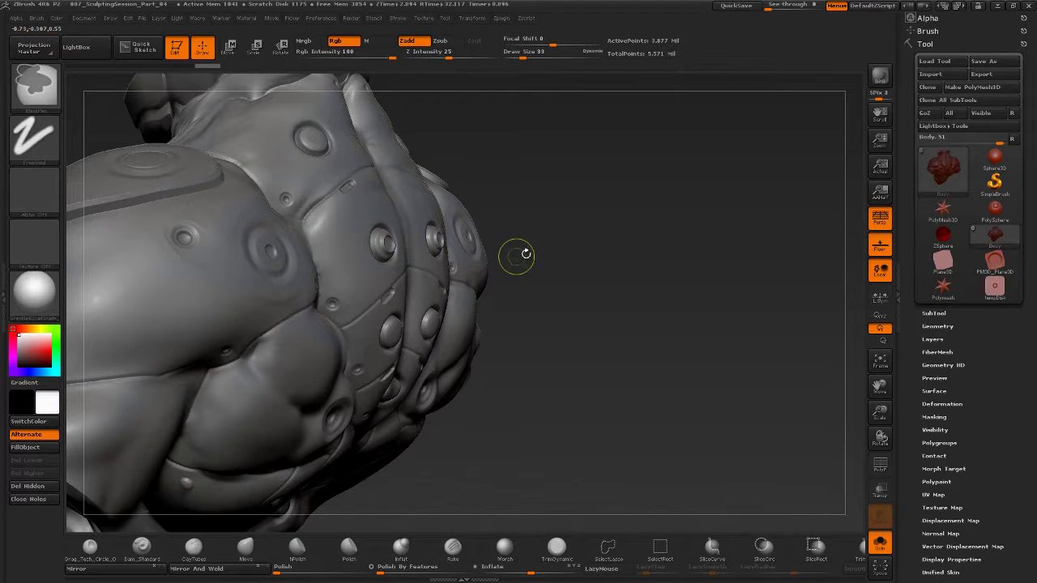
pyautogui.hotkey('ctrl', 'z')
pyautogui.moveTo(703, 185)
pyautogui.mouseDown()
pyautogui.moveTo(570, 176)
pyautogui.moveTo(579, 201)
pyautogui.moveTo(622, 232)
pyautogui.moveTo(690, 170)
pyautogui.moveTo(666, 175)
pyautogui.mouseUp()
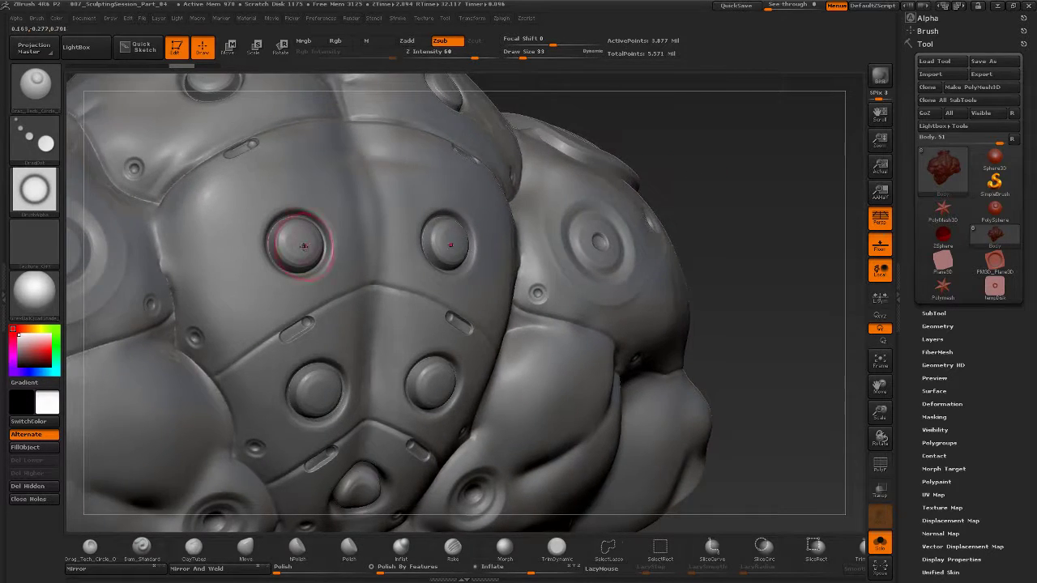
pyautogui.click(300, 243)
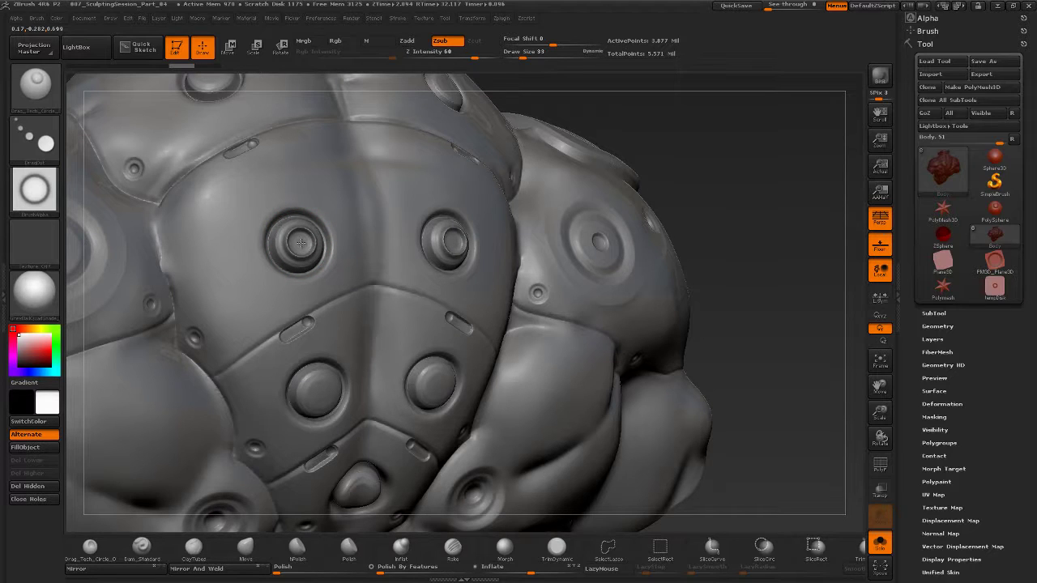
pyautogui.moveTo(301, 243); pyautogui.dragTo(302, 243)
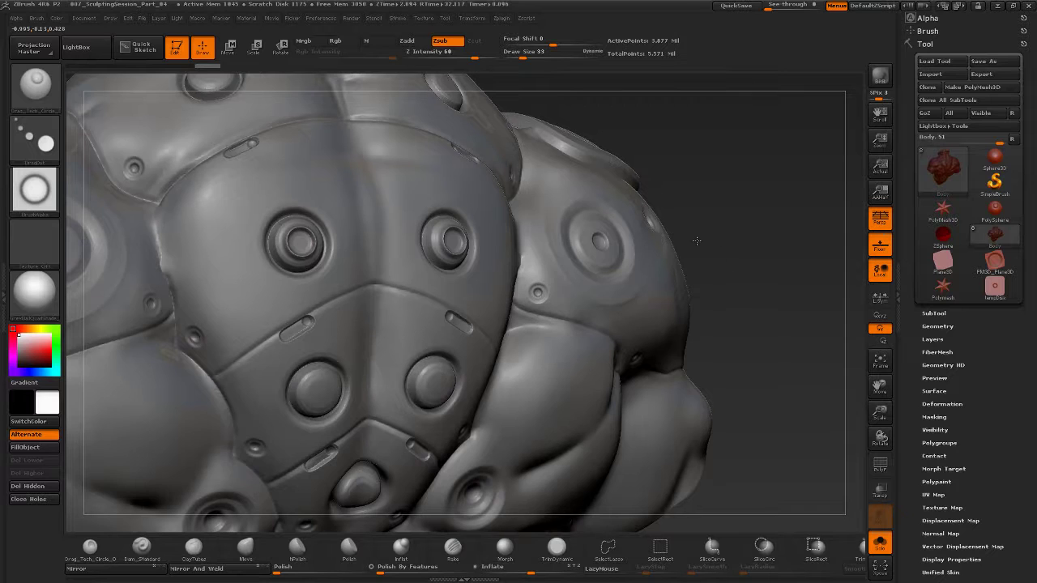
pyautogui.moveTo(697, 241)
pyautogui.keyDown('alt'); pyautogui.mouseDown()
pyautogui.moveTo(697, 286)
pyautogui.moveTo(551, 324)
pyautogui.moveTo(602, 369)
pyautogui.mouseUp(); pyautogui.keyUp('alt')
pyautogui.hotkey('ctrl', 'z')
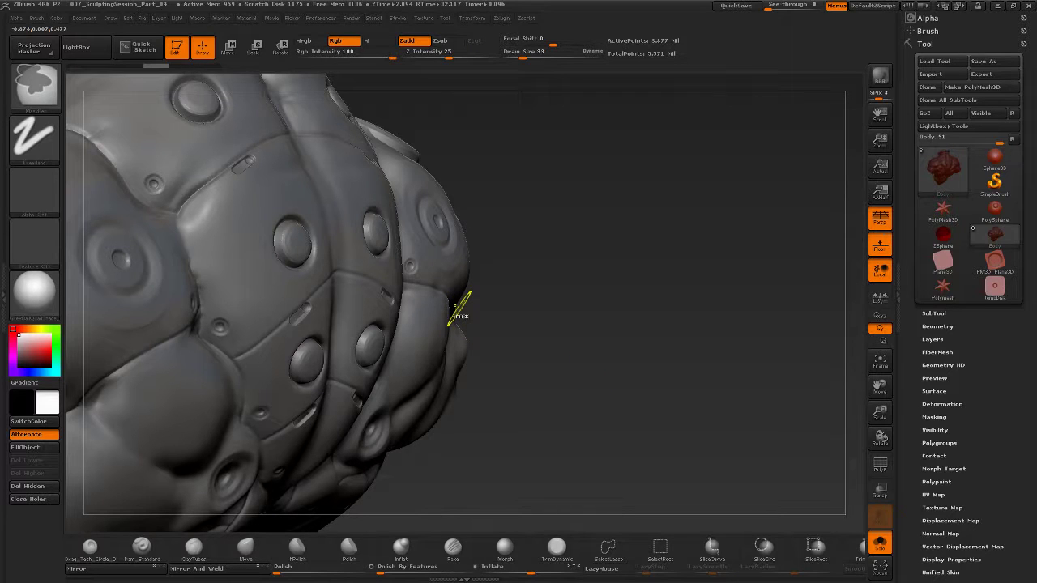
# Undo the remaining mirrored circle pairs on the back plates, keeping the single midline circle at the lower back.
pyautogui.keyDown('alt'); pyautogui.moveTo(545, 272); pyautogui.dragTo(531, 237); pyautogui.keyUp('alt')
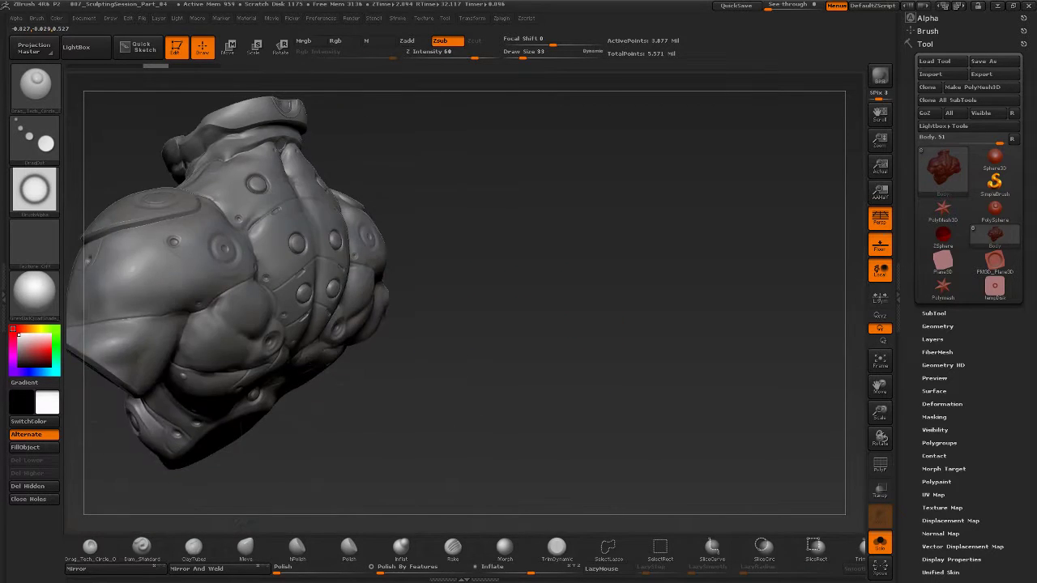
pyautogui.moveTo(620, 286); pyautogui.dragTo(570, 294)
pyautogui.hotkey('ctrl', 'z')
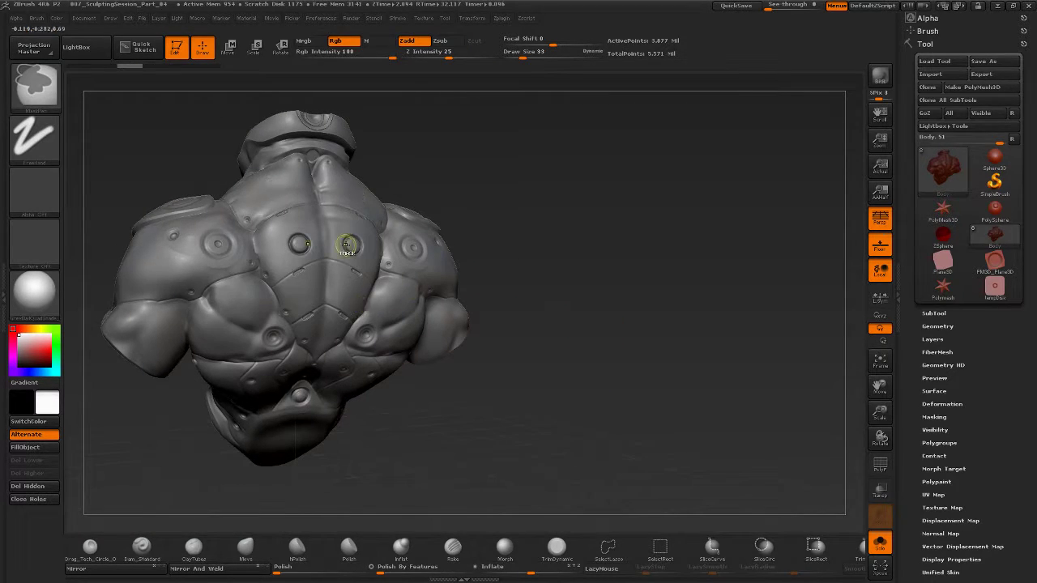
pyautogui.moveTo(522, 224)
pyautogui.mouseDown()
pyautogui.moveTo(625, 241)
pyautogui.moveTo(623, 222)
pyautogui.moveTo(583, 235)
pyautogui.moveTo(672, 268)
pyautogui.moveTo(661, 259)
pyautogui.moveTo(644, 278)
pyautogui.moveTo(699, 278)
pyautogui.moveTo(625, 299)
pyautogui.moveTo(622, 255)
pyautogui.mouseUp()
pyautogui.keyDown('alt'); pyautogui.moveTo(669, 208); pyautogui.dragTo(686, 228); pyautogui.keyUp('alt')
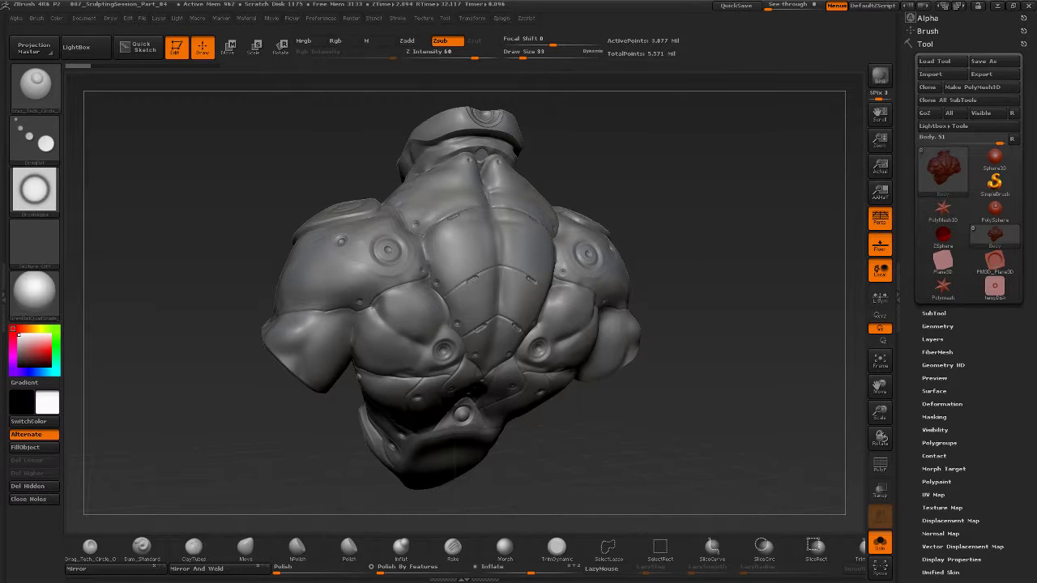
# Try a recessed circle on the rear upper arms, undo it, and stamp it as a raised mirrored pair using Zadd.
pyautogui.moveTo(686, 274)
pyautogui.mouseDown()
pyautogui.moveTo(679, 251)
pyautogui.moveTo(510, 333)
pyautogui.moveTo(339, 393)
pyautogui.mouseUp()
pyautogui.click(232, 344)
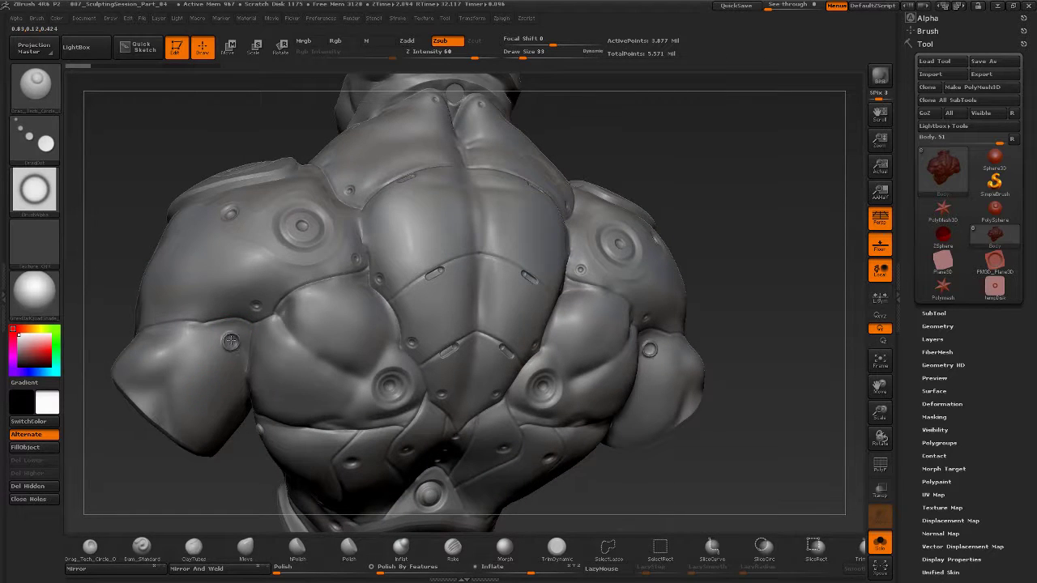
pyautogui.hotkey('ctrl', 'z')
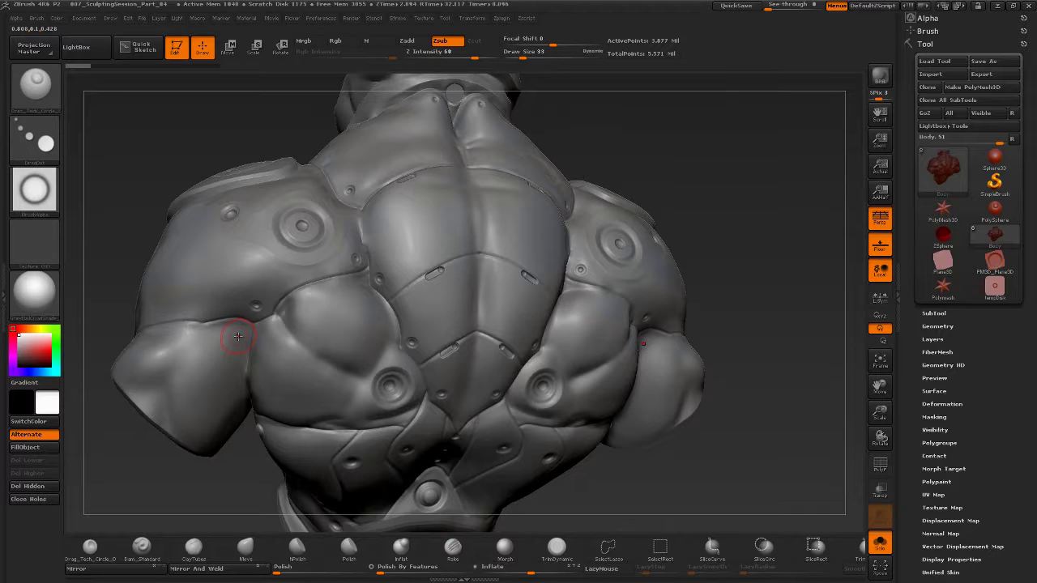
pyautogui.click(411, 44)
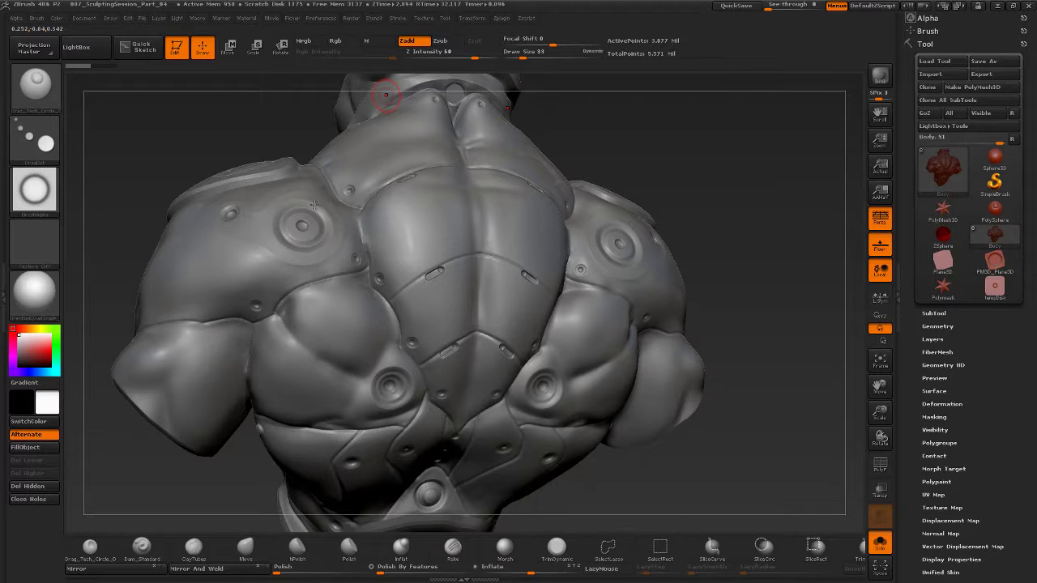
pyautogui.click(237, 333)
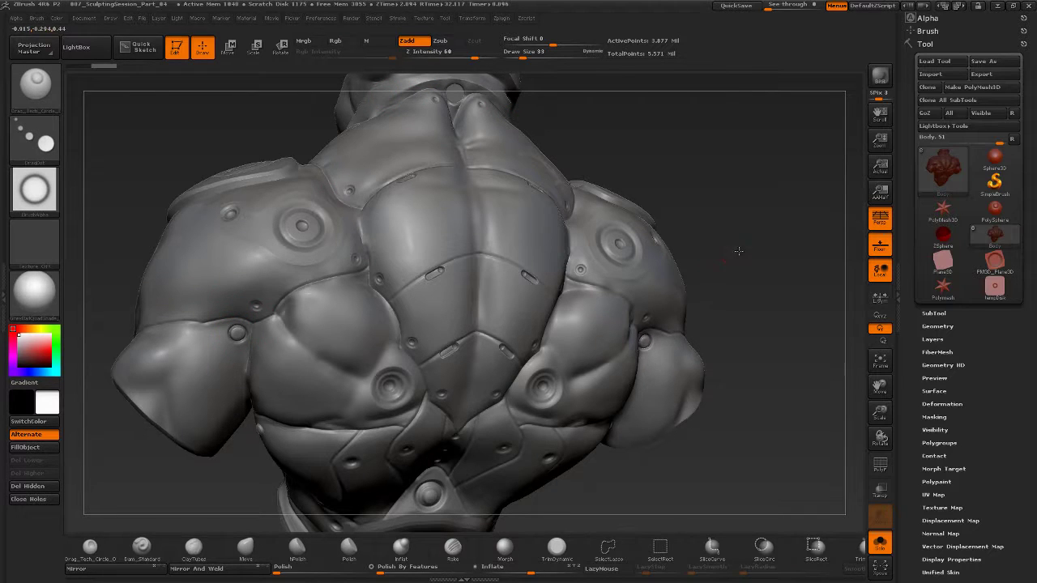
pyautogui.moveTo(739, 251)
pyautogui.keyDown('alt'); pyautogui.mouseDown()
pyautogui.moveTo(687, 214)
pyautogui.moveTo(613, 262)
pyautogui.moveTo(622, 268)
pyautogui.moveTo(614, 333)
pyautogui.moveTo(701, 334)
pyautogui.moveTo(695, 357)
pyautogui.mouseUp(); pyautogui.keyUp('alt')
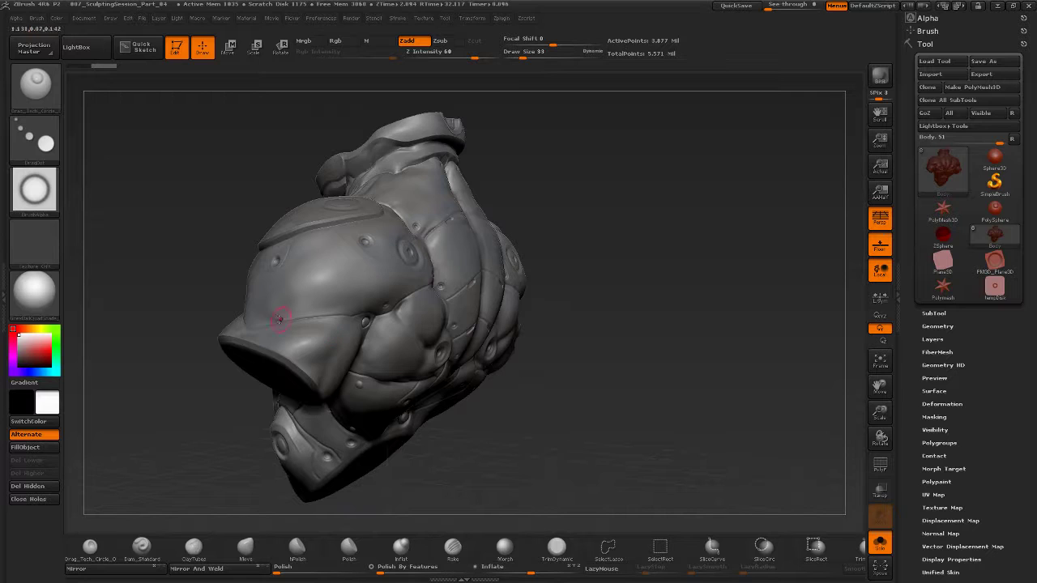
pyautogui.moveTo(617, 416)
pyautogui.mouseDown()
pyautogui.moveTo(691, 432)
pyautogui.moveTo(651, 446)
pyautogui.moveTo(694, 445)
pyautogui.moveTo(672, 444)
pyautogui.moveTo(683, 447)
pyautogui.moveTo(608, 317)
pyautogui.mouseUp()
pyautogui.moveTo(429, 438); pyautogui.dragTo(433, 440)
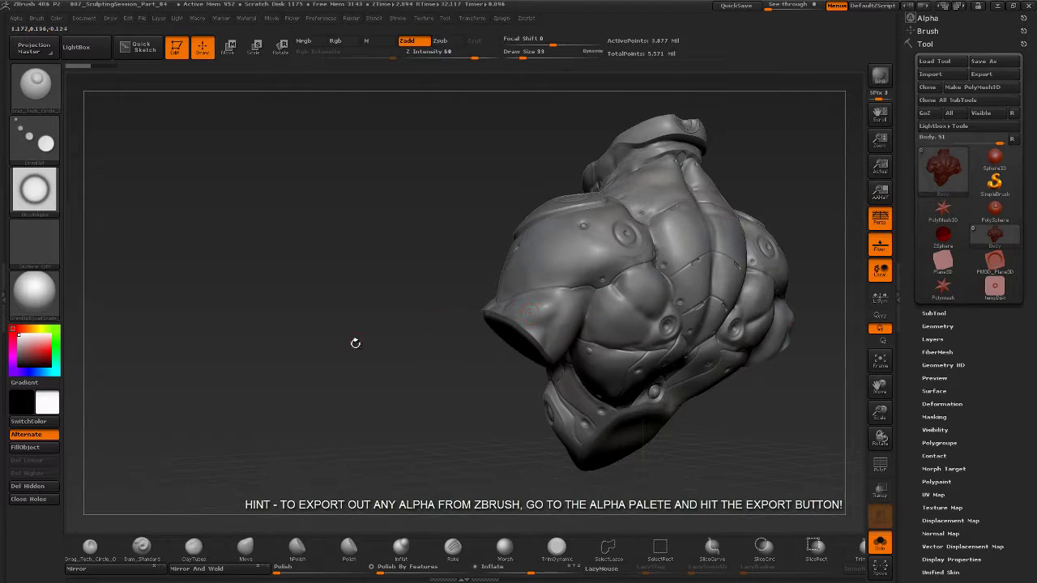
pyautogui.moveTo(355, 343)
pyautogui.mouseDown()
pyautogui.moveTo(375, 351)
pyautogui.moveTo(379, 373)
pyautogui.moveTo(643, 459)
pyautogui.moveTo(525, 421)
pyautogui.moveTo(572, 427)
pyautogui.moveTo(568, 447)
pyautogui.moveTo(596, 427)
pyautogui.moveTo(602, 436)
pyautogui.mouseUp()
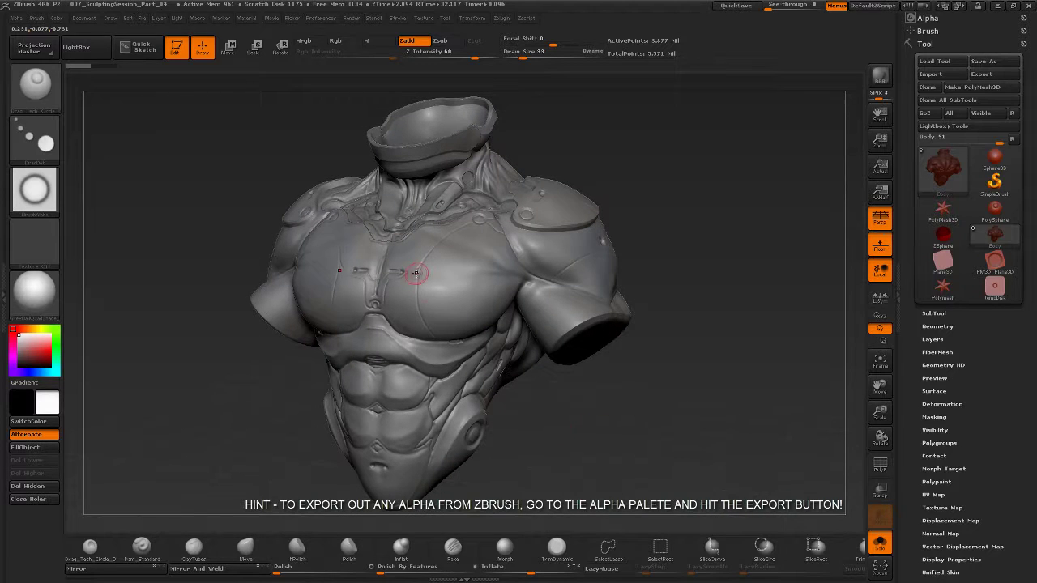